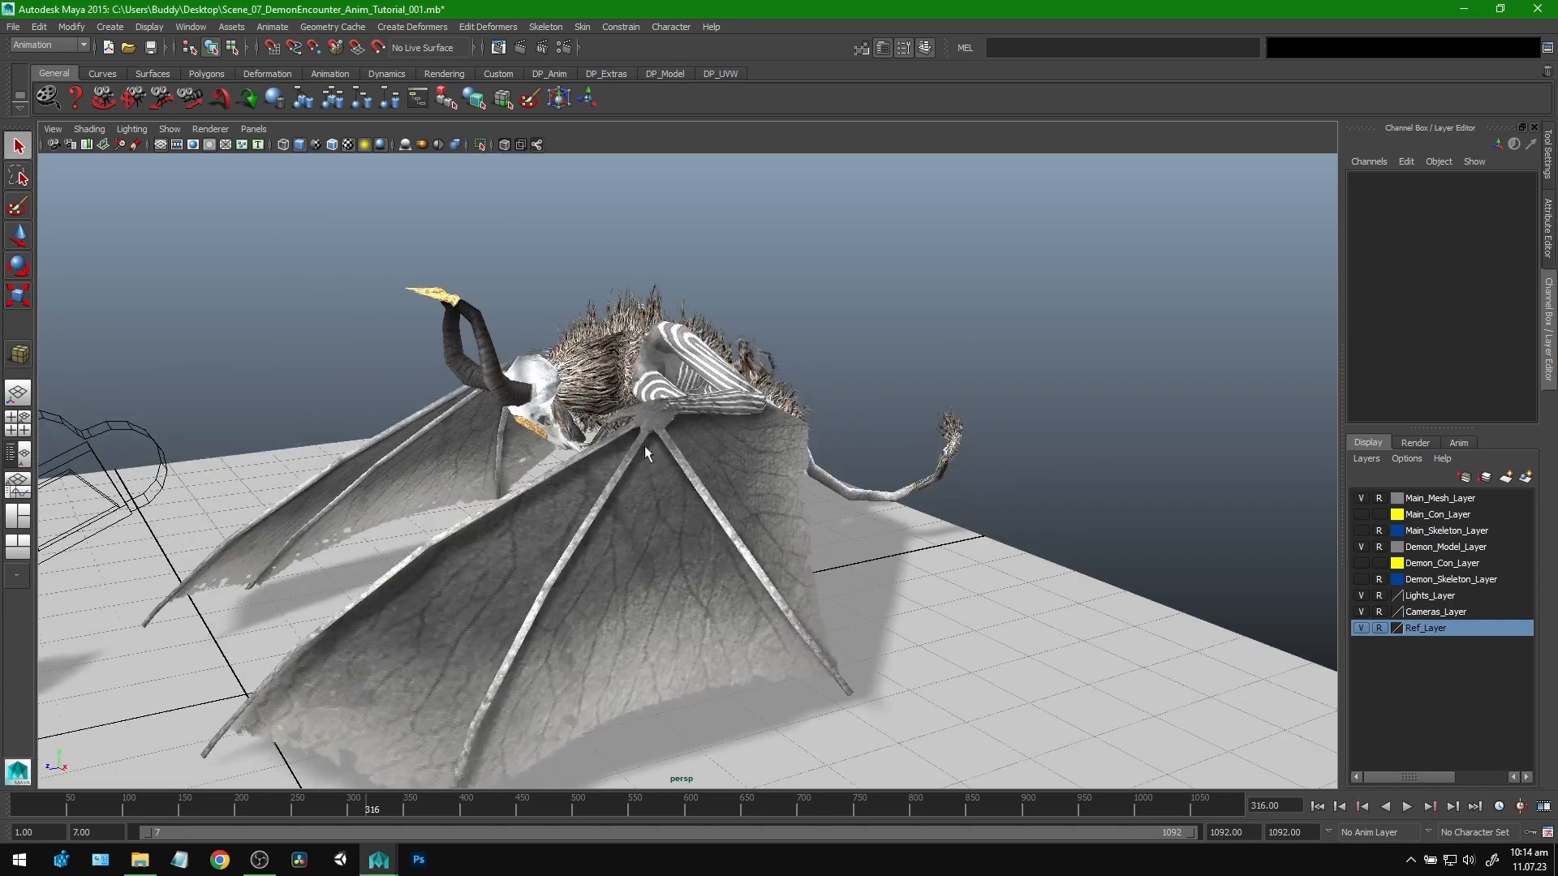
# Step: Play back the demon's movement around frames 314 to 319 and examine the body, wing and tail from behind
pyautogui.hotkey('alt', 'v')
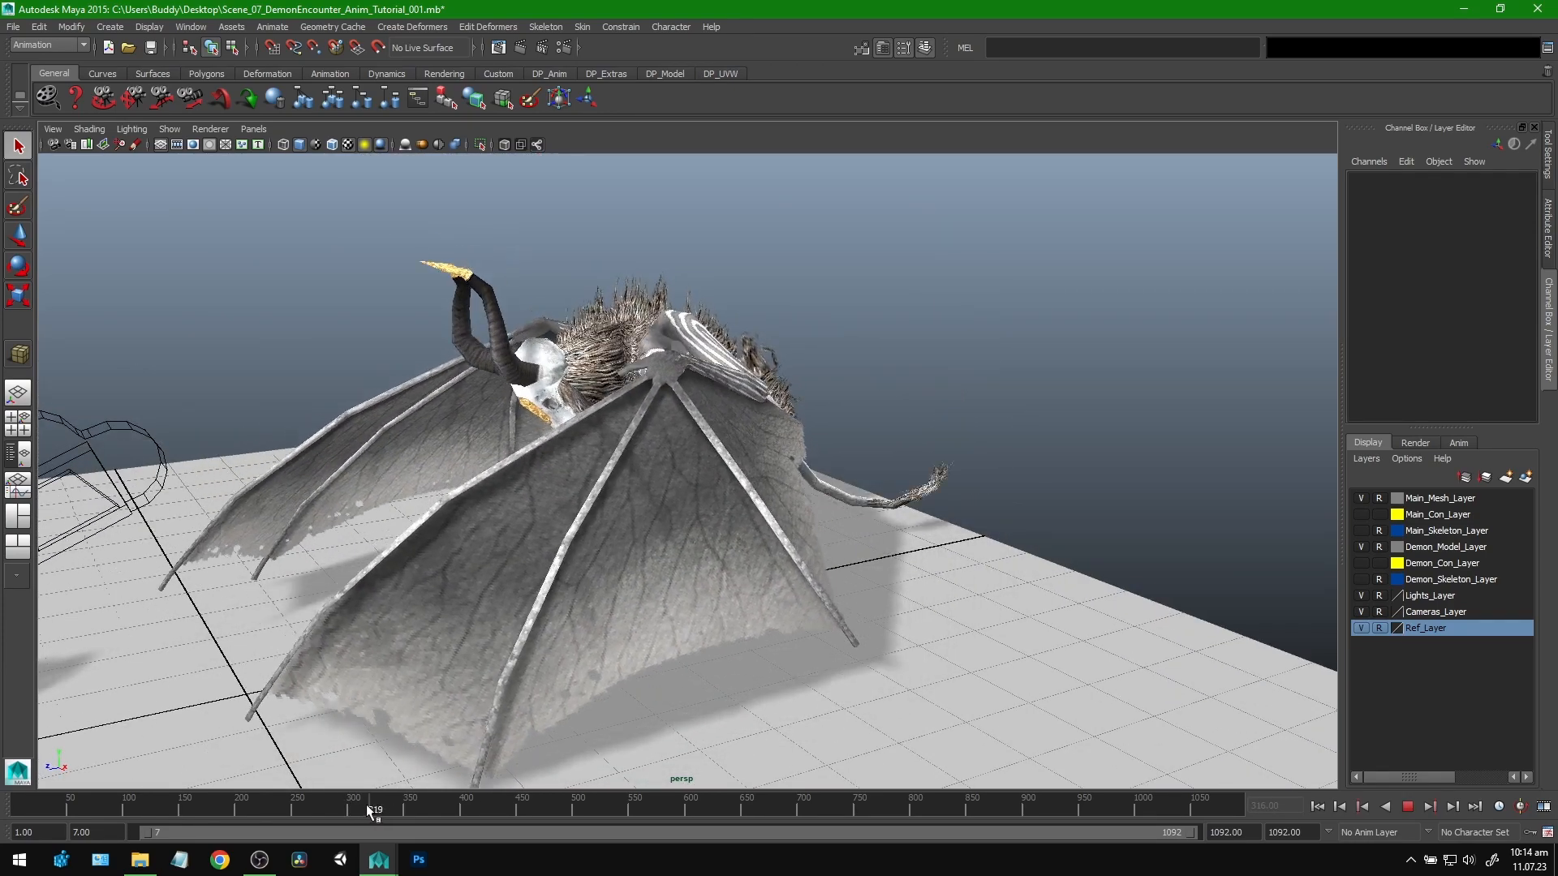
pyautogui.click(363, 806)
pyautogui.keyDown('alt'); pyautogui.moveTo(735, 375); pyautogui.dragTo(601, 414); pyautogui.keyUp('alt')
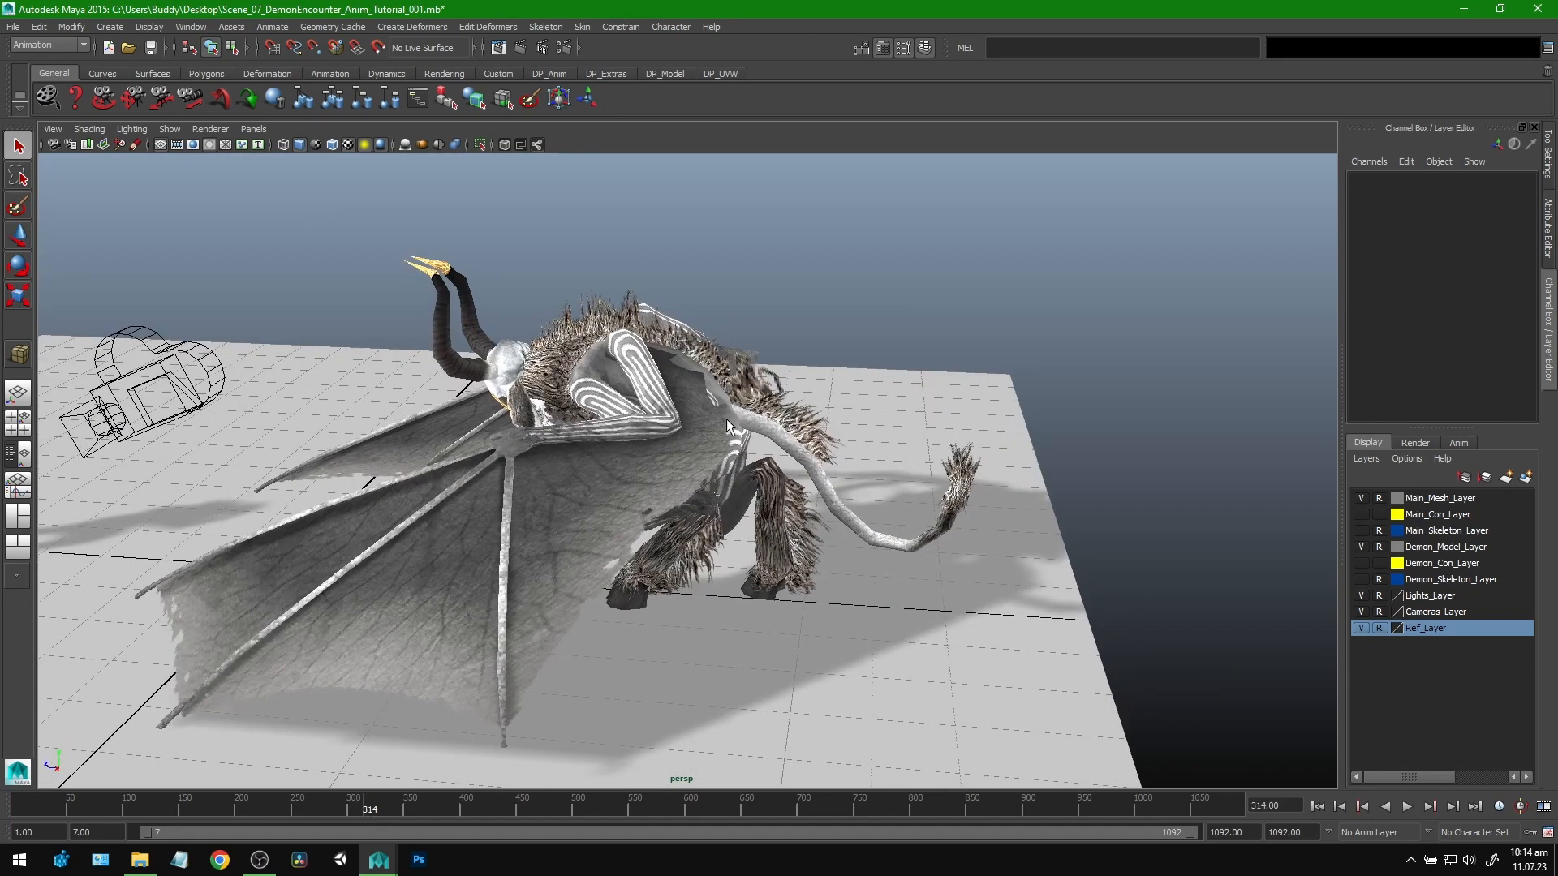
pyautogui.keyDown('alt'); pyautogui.moveTo(720, 388); pyautogui.dragTo(710, 556); pyautogui.keyUp('alt')
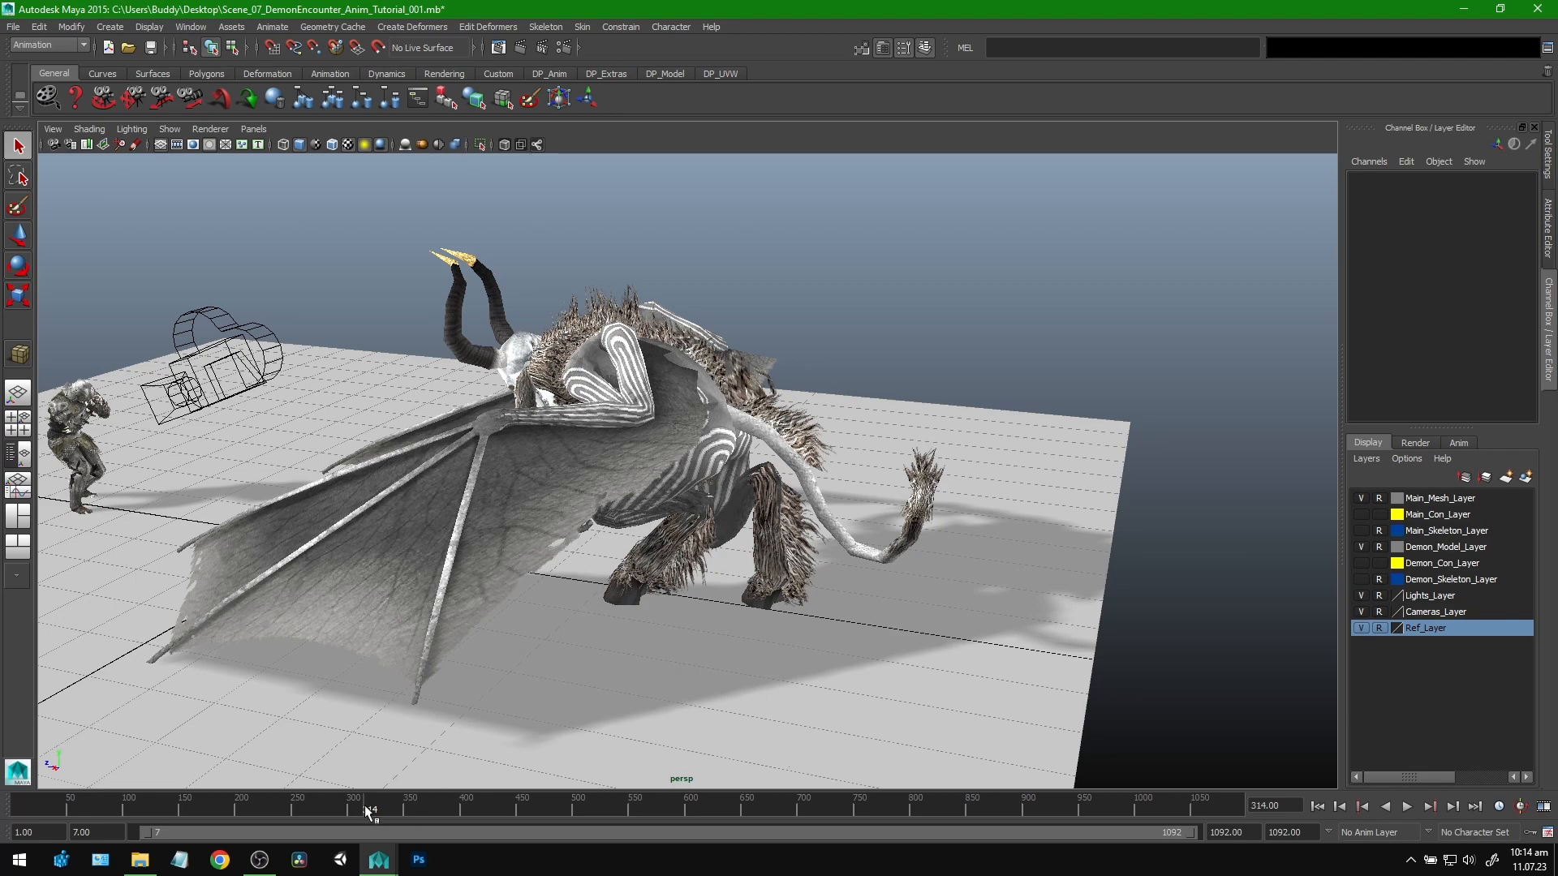
pyautogui.hotkey('alt', 'v')
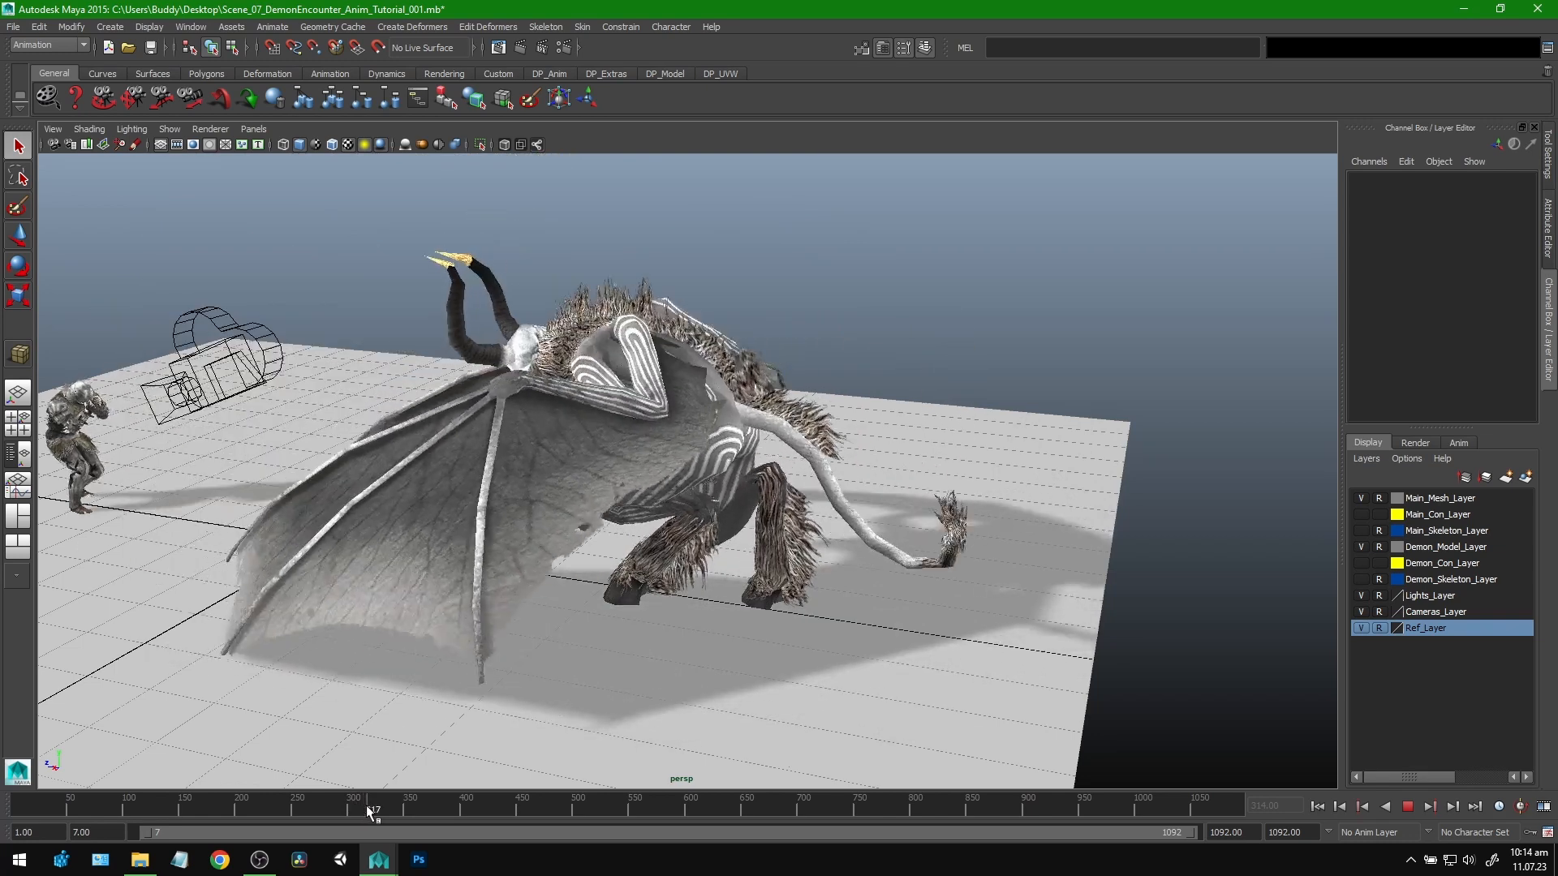
pyautogui.hotkey('alt', 'v')
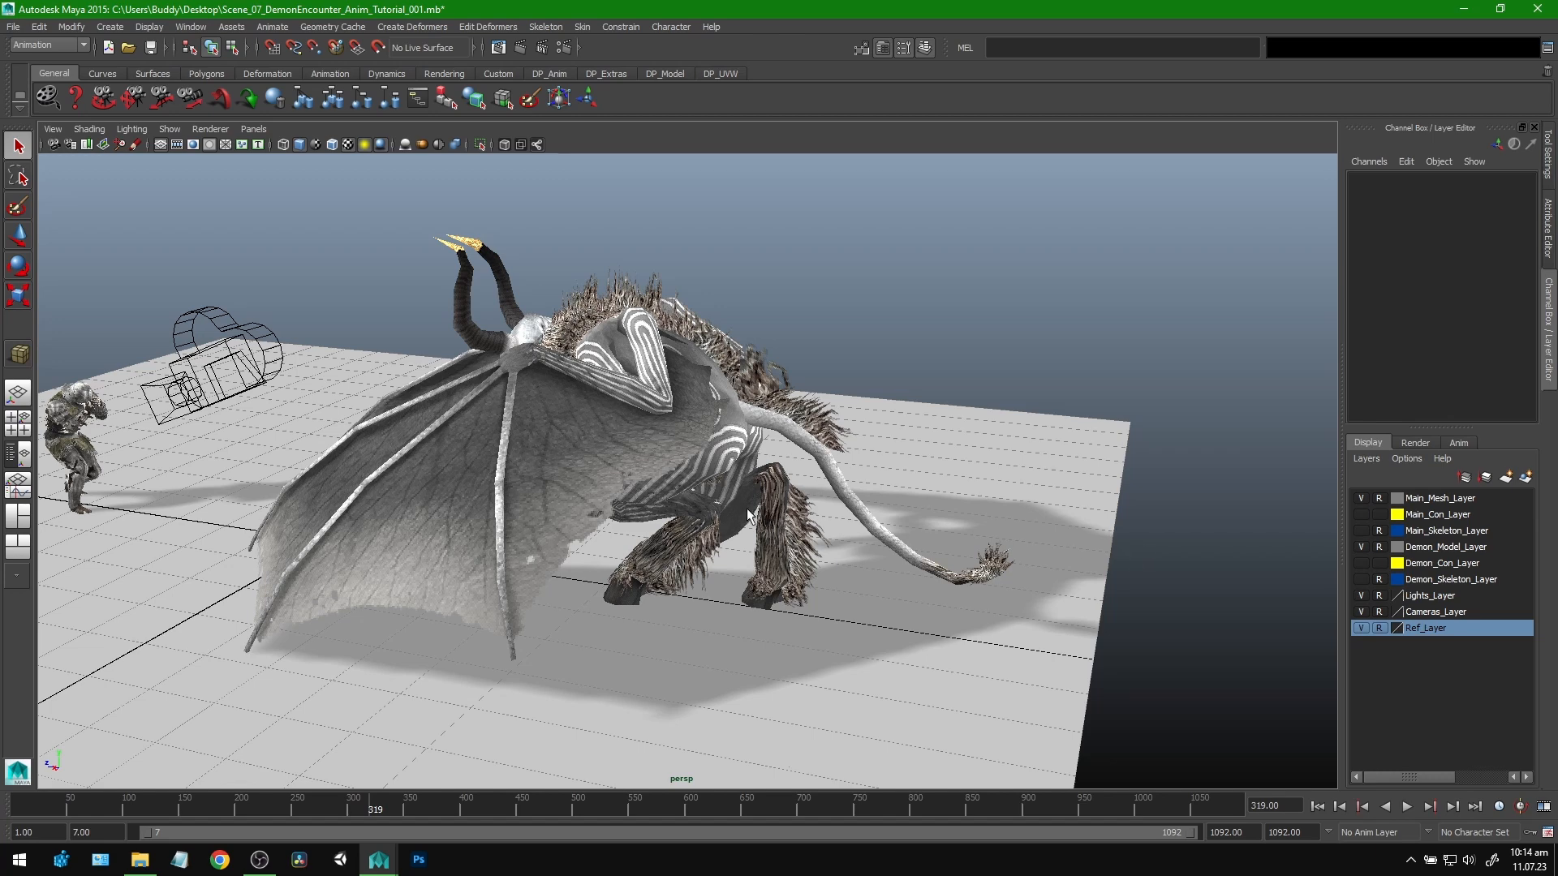
pyautogui.scroll(3, 752, 490)
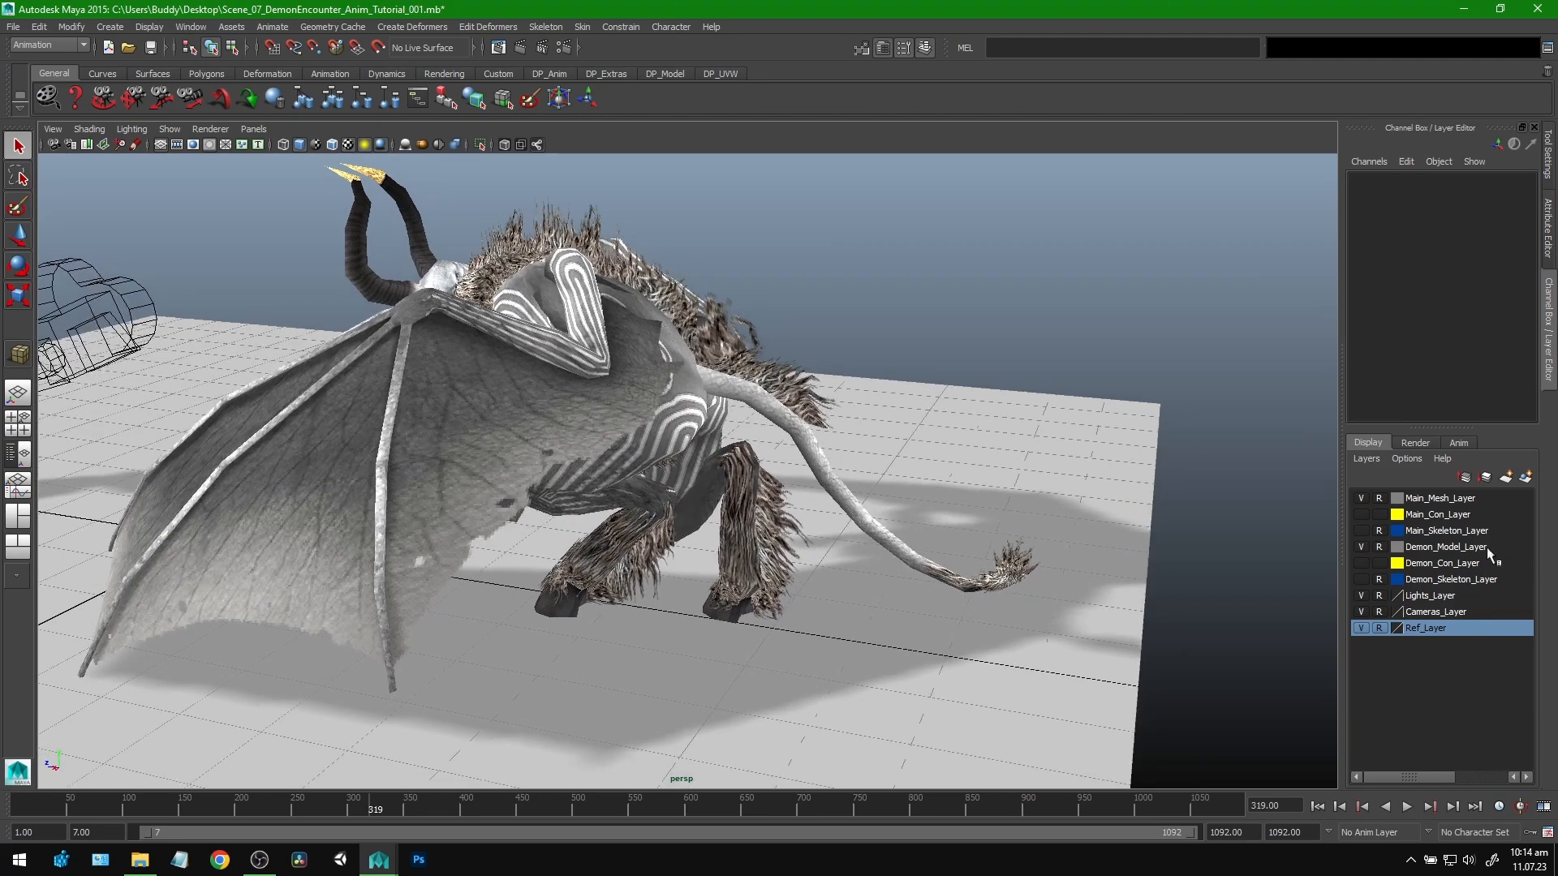
# Step: Make the Demon_Skeleton_Layer and Demon_Con_Layer visible
pyautogui.click(1361, 580)
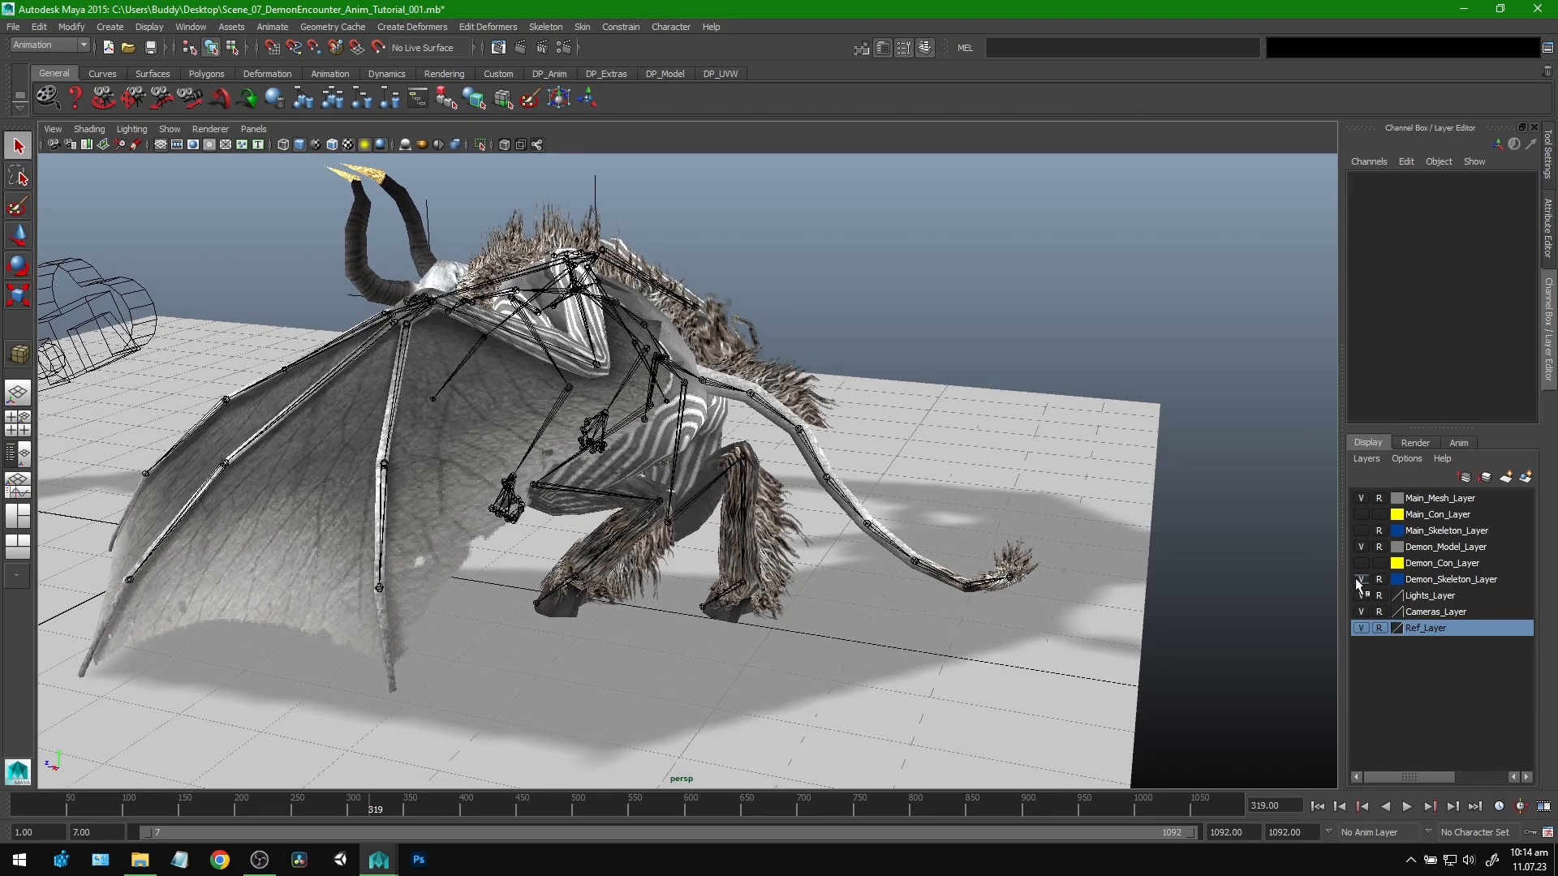
pyautogui.scroll(3, 760, 492)
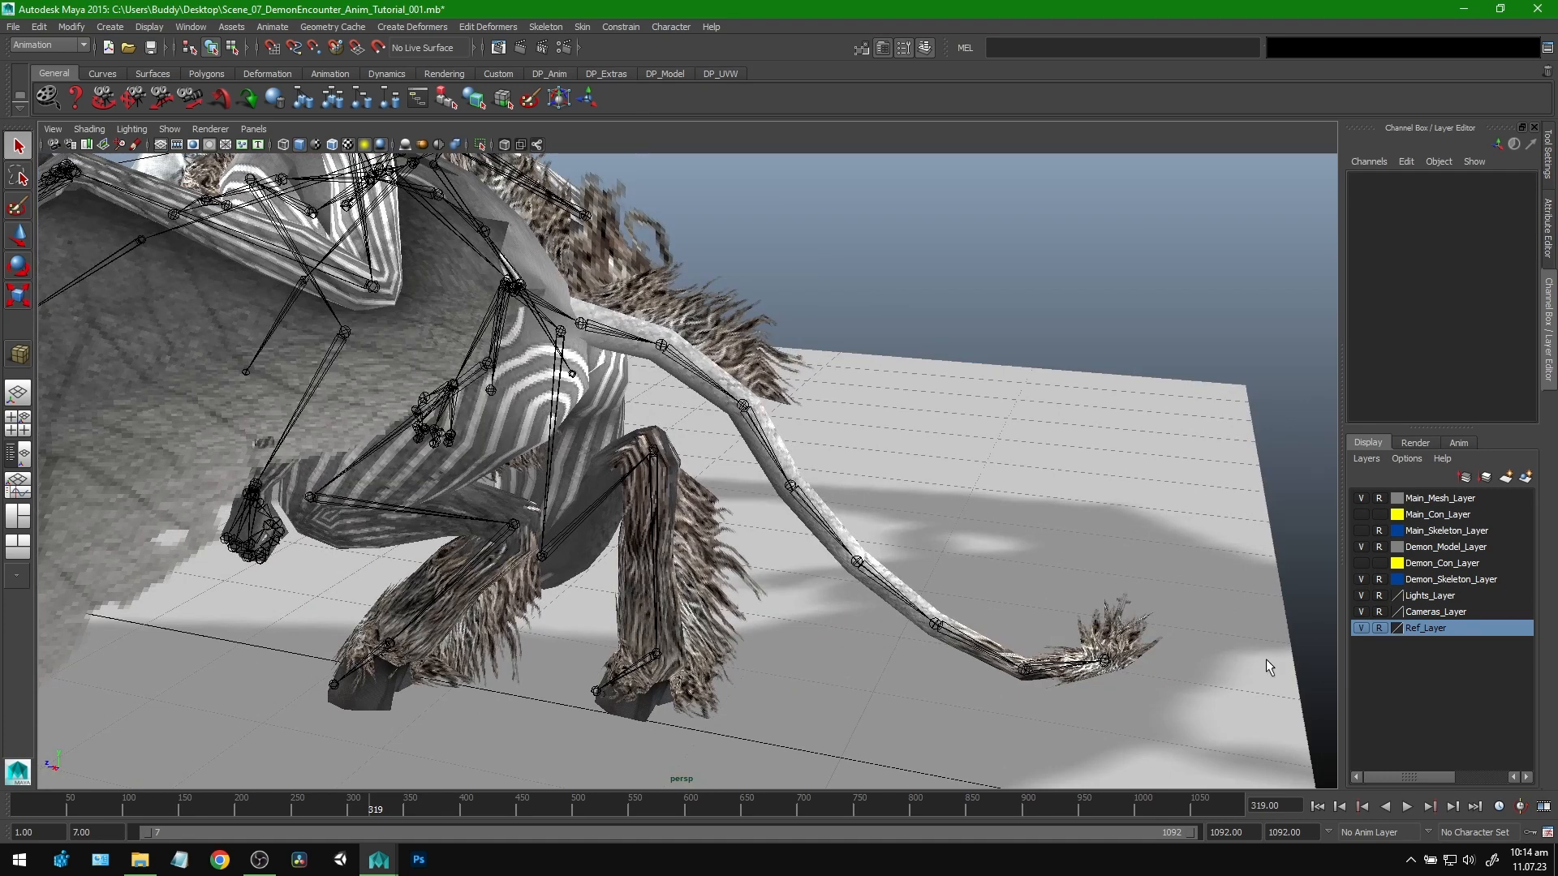
pyautogui.click(1360, 563)
# Step: Try to lift the demon's tail at frame 319 by rotating several tail controls, from Tail_1_Con to Tail_5_Con, together
pyautogui.keyDown('alt'); pyautogui.moveTo(762, 385); pyautogui.dragTo(766, 424); pyautogui.keyUp('alt')
pyautogui.click(744, 423)
pyautogui.keyDown('alt'); pyautogui.moveTo(907, 441); pyautogui.dragTo(917, 419); pyautogui.keyUp('alt')
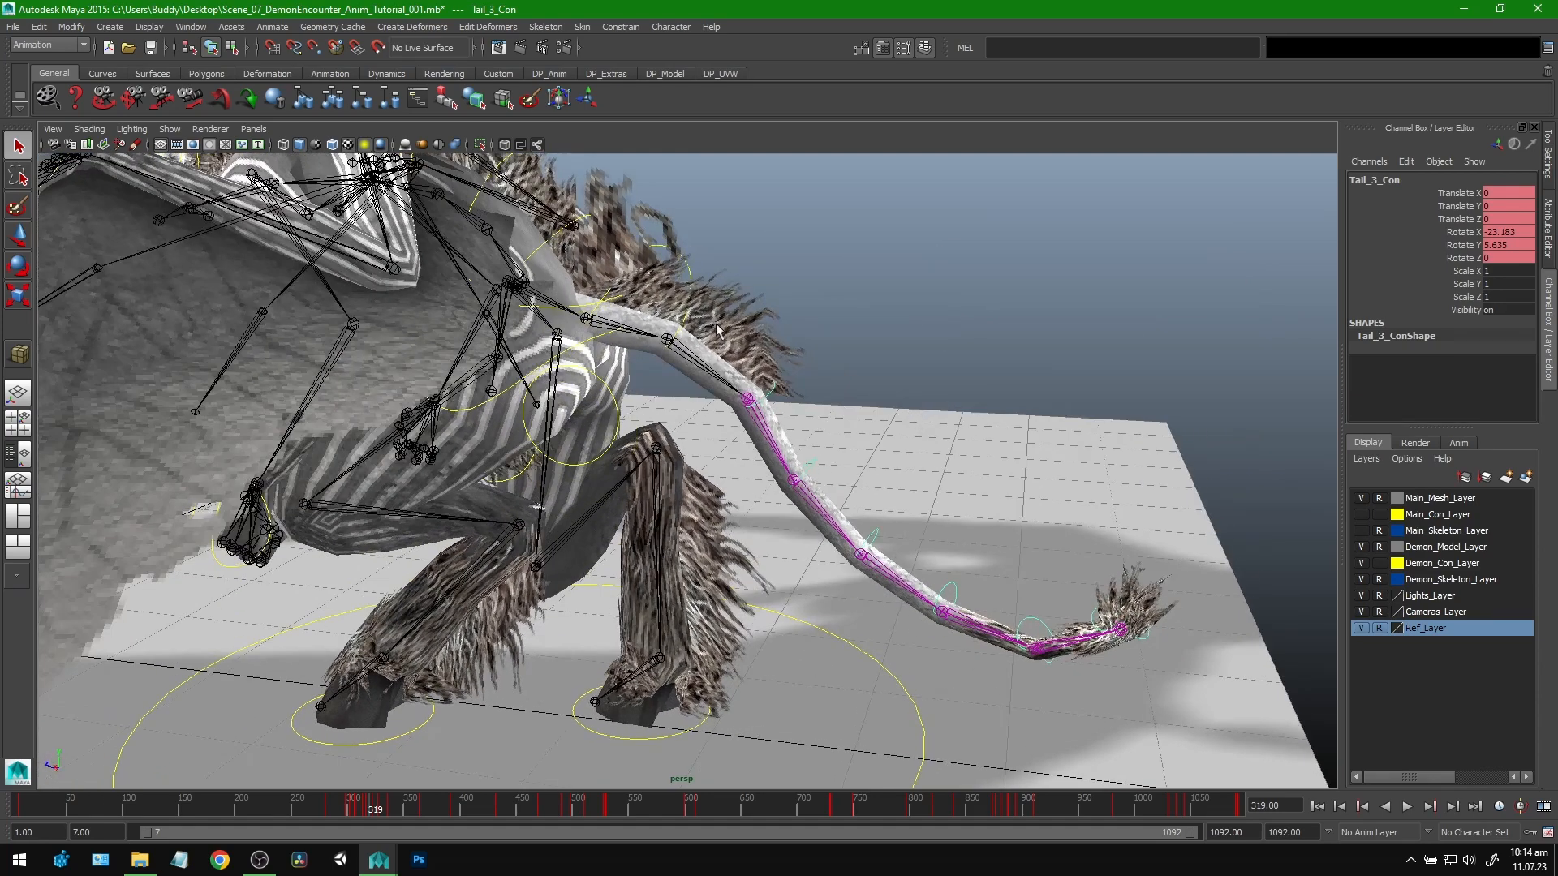
pyautogui.click(691, 331)
pyautogui.keyDown('alt'); pyautogui.moveTo(872, 396); pyautogui.dragTo(878, 459, button='middle'); pyautogui.keyUp('alt')
pyautogui.click(617, 367)
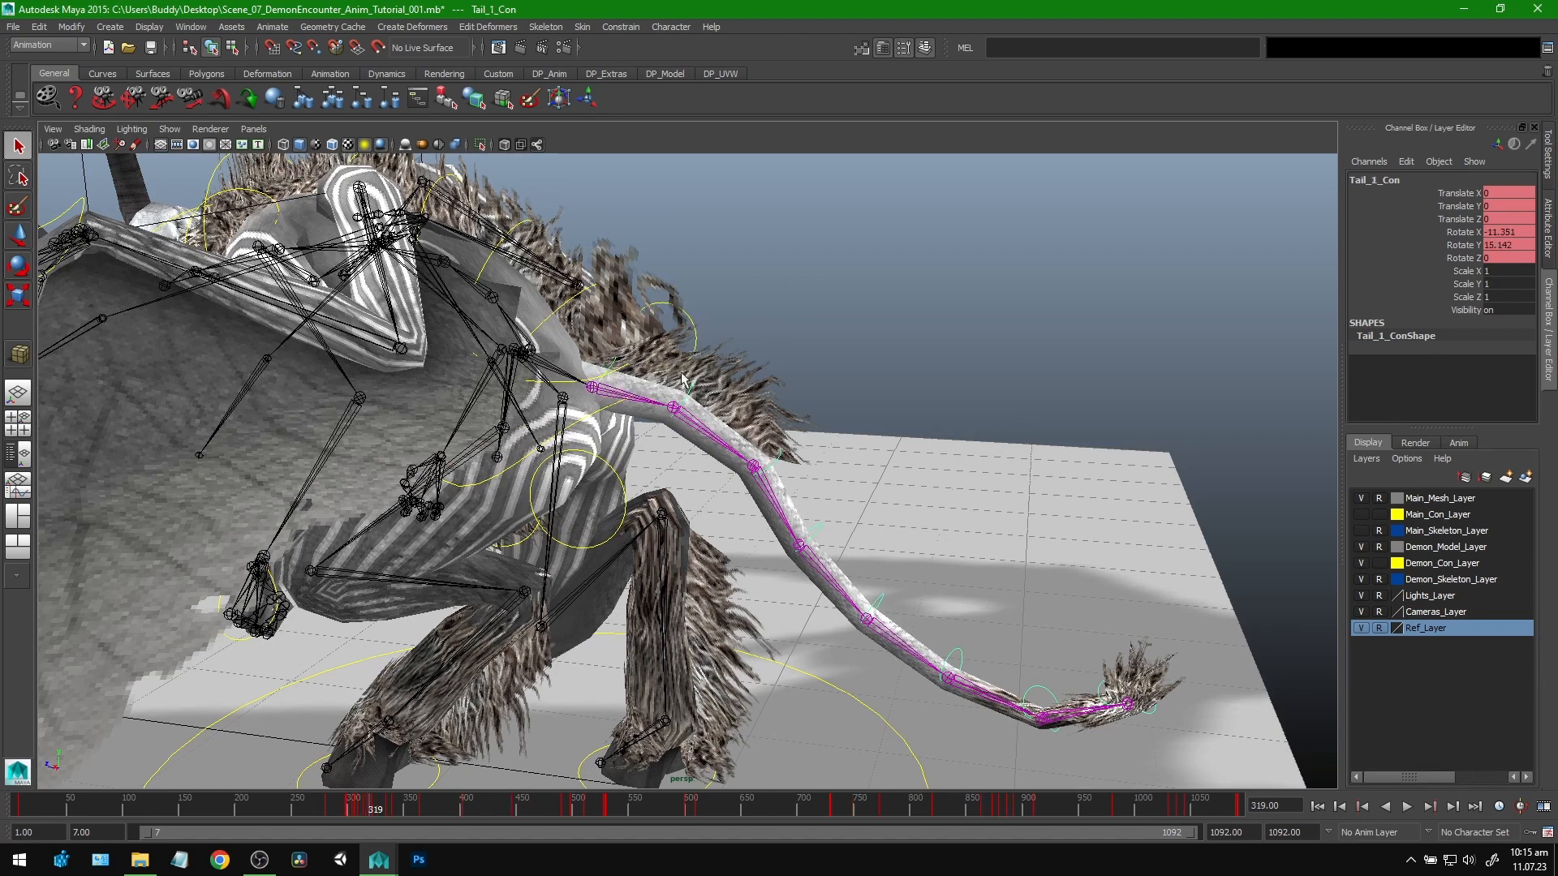
pyautogui.keyDown('shift'); pyautogui.click(755, 472); pyautogui.keyUp('shift')
pyautogui.keyDown('shift'); pyautogui.click(863, 577); pyautogui.keyUp('shift')
pyautogui.keyDown('shift'); pyautogui.click(879, 600); pyautogui.keyUp('shift')
pyautogui.press('e')
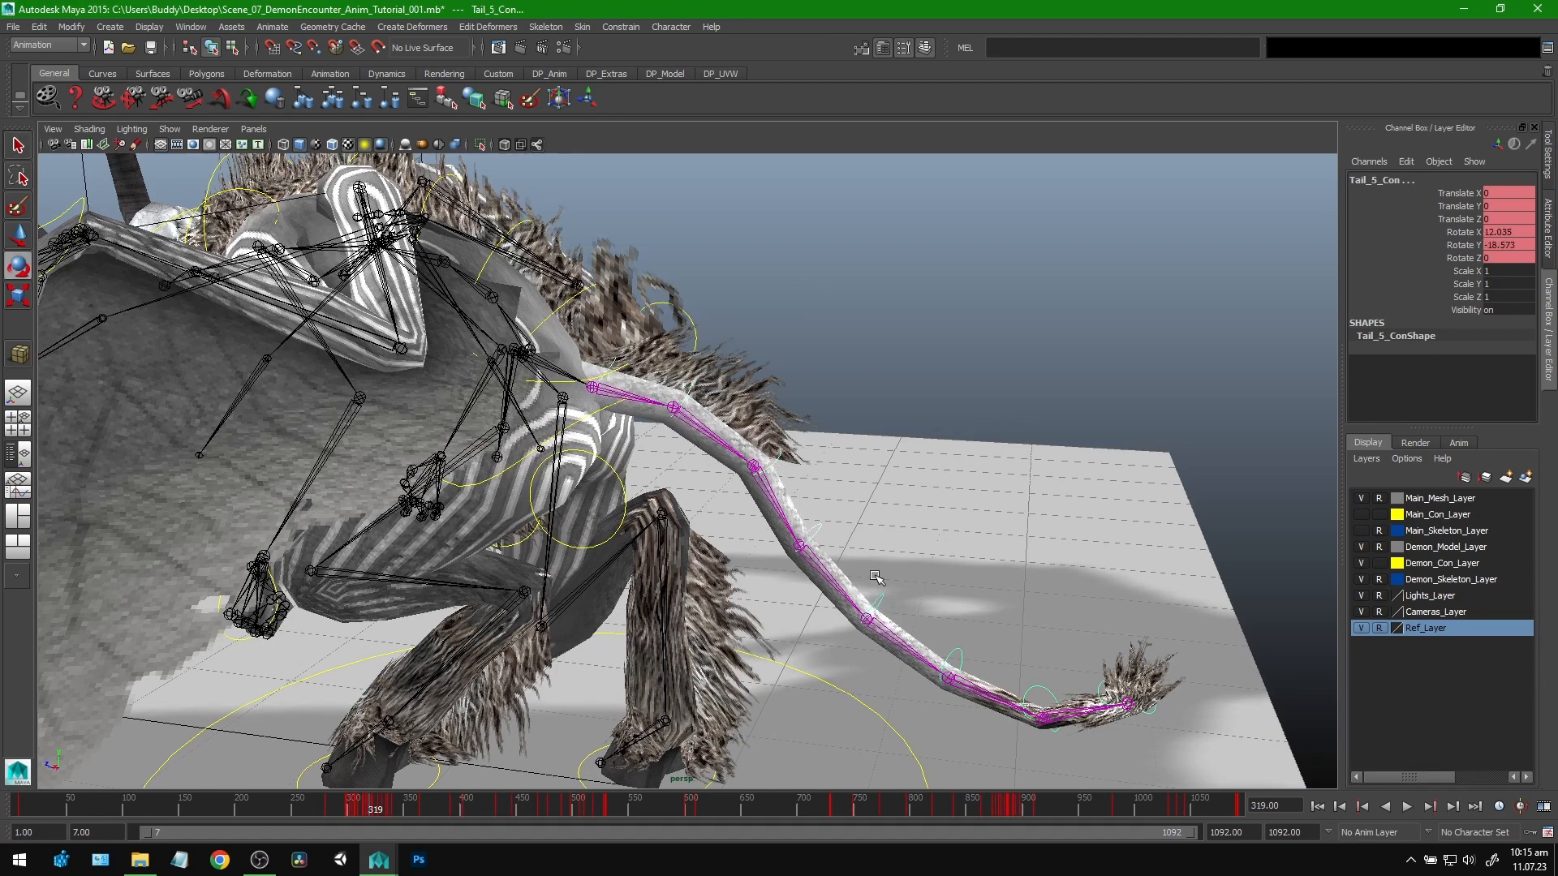
pyautogui.moveTo(887, 552); pyautogui.dragTo(932, 464)
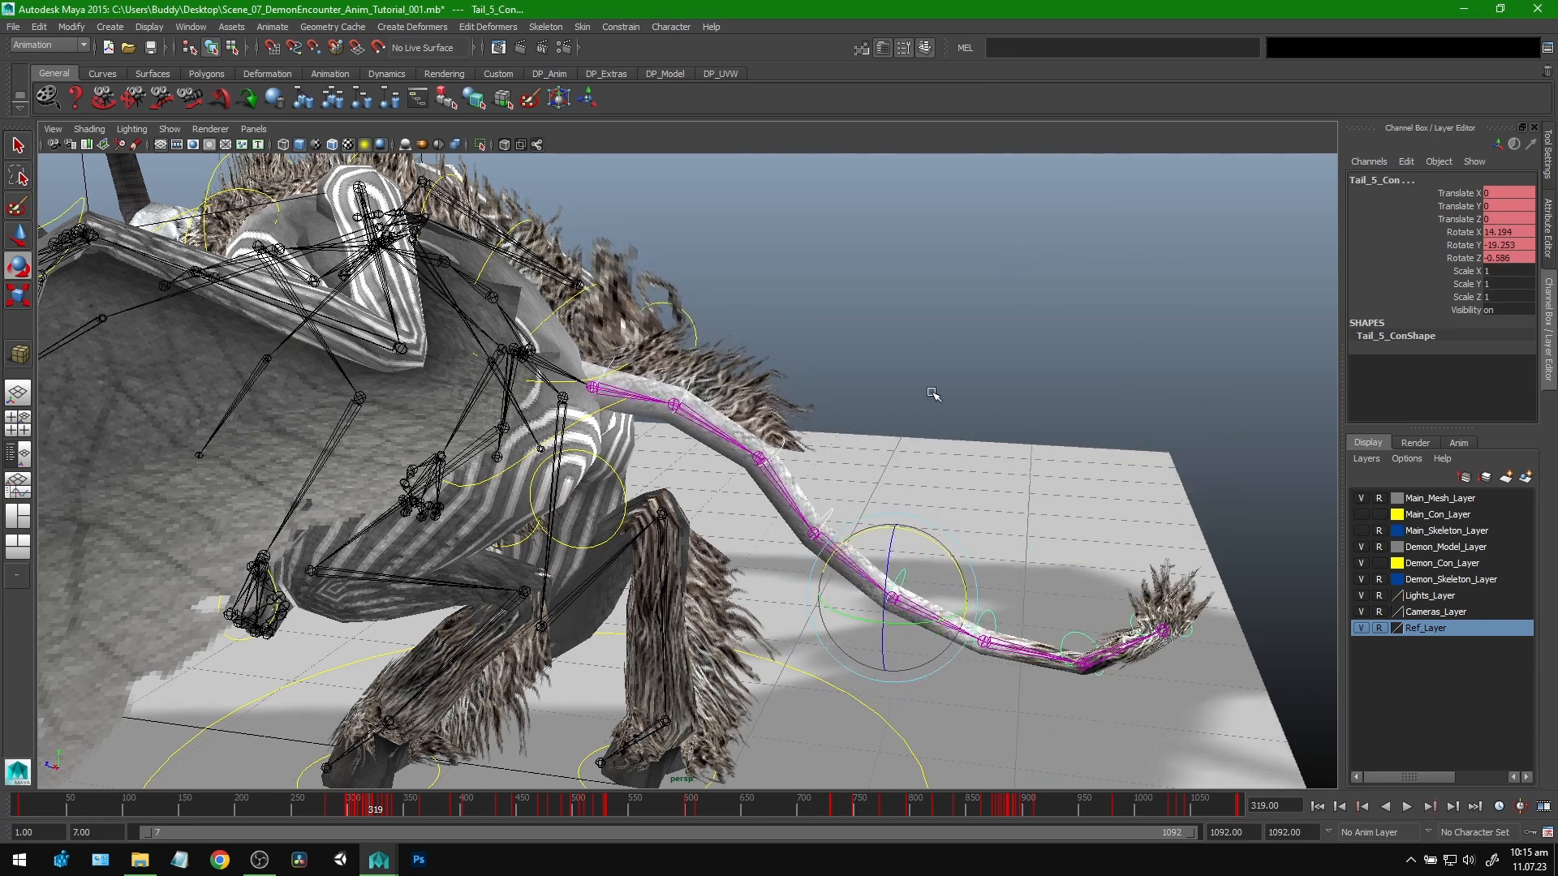
pyautogui.hotkey('ctrl', 'z')
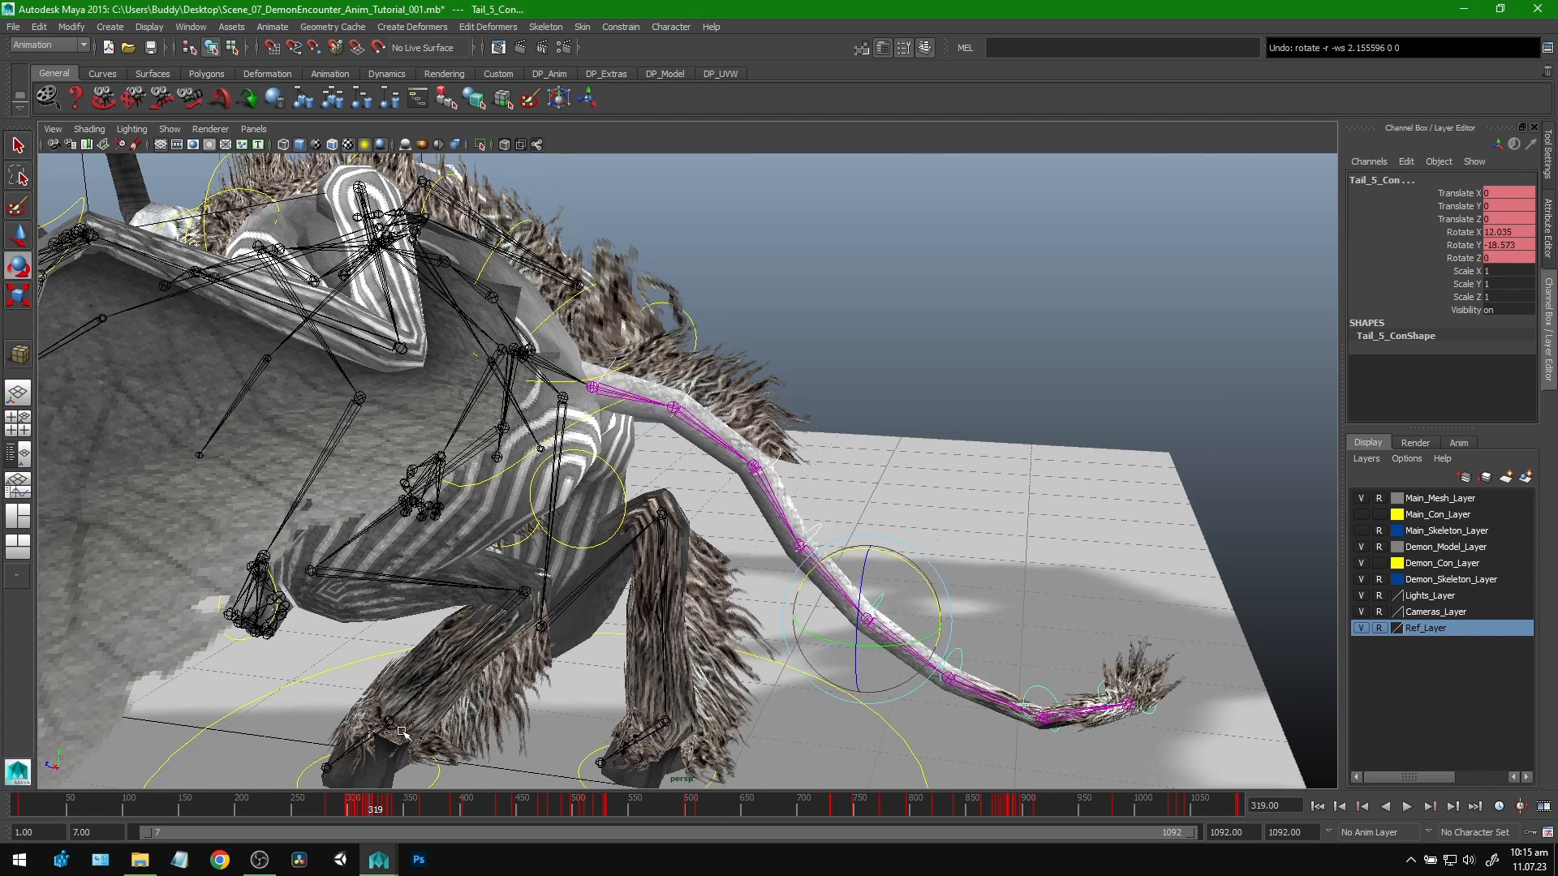
pyautogui.keyDown('alt'); pyautogui.moveTo(624, 393); pyautogui.dragTo(657, 371); pyautogui.keyUp('alt')
pyautogui.click(657, 371)
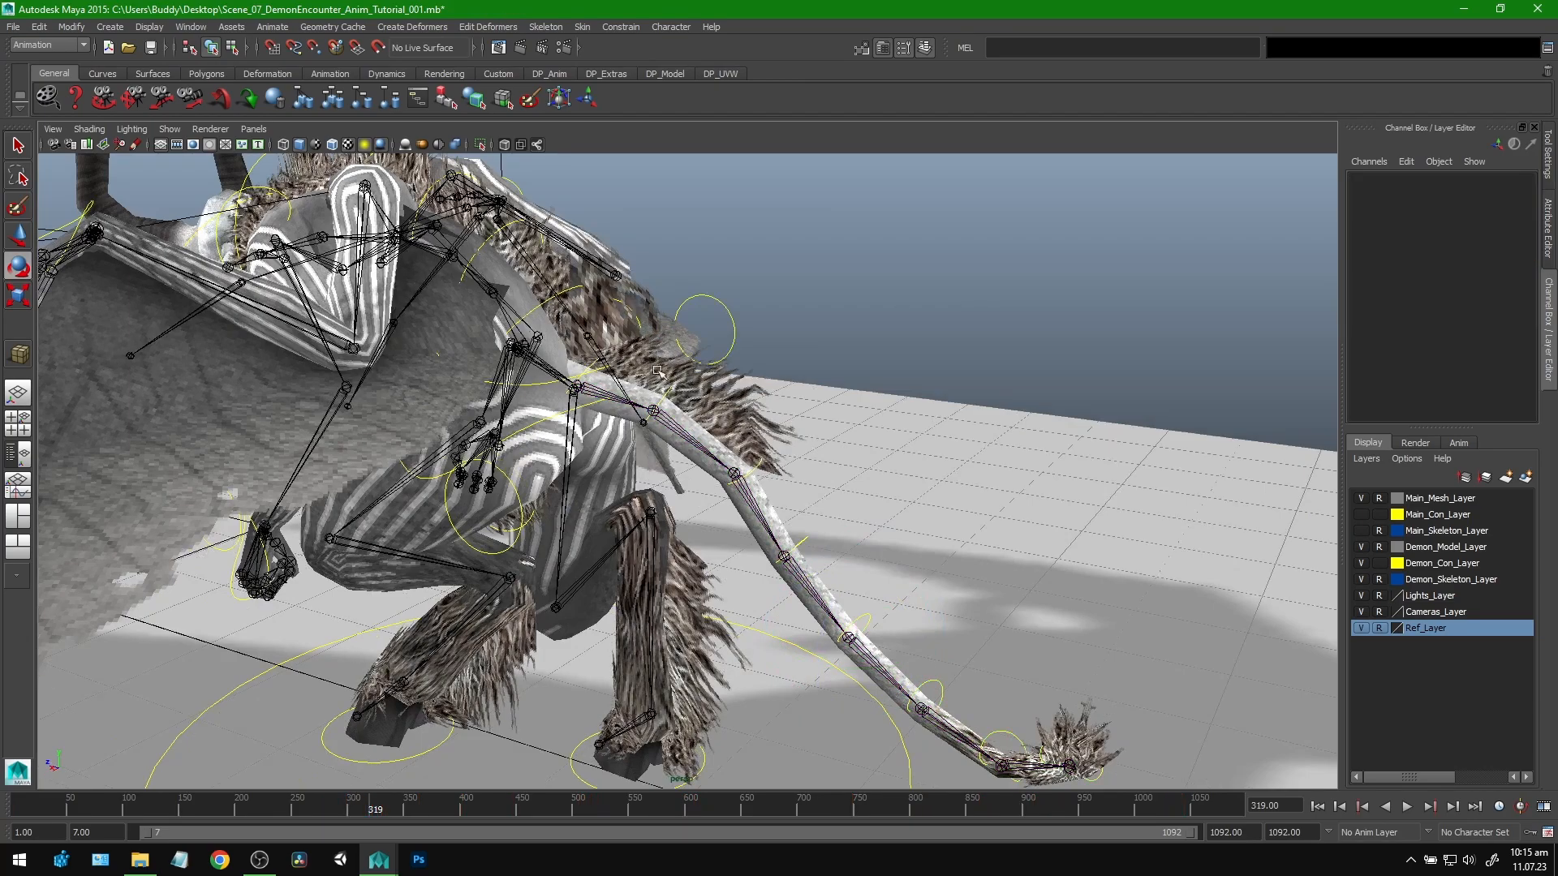
# Step: Play and scrub the animation between frames 316 and 319, examining how the tail follows the body's movement
pyautogui.hotkey('alt', 'v')
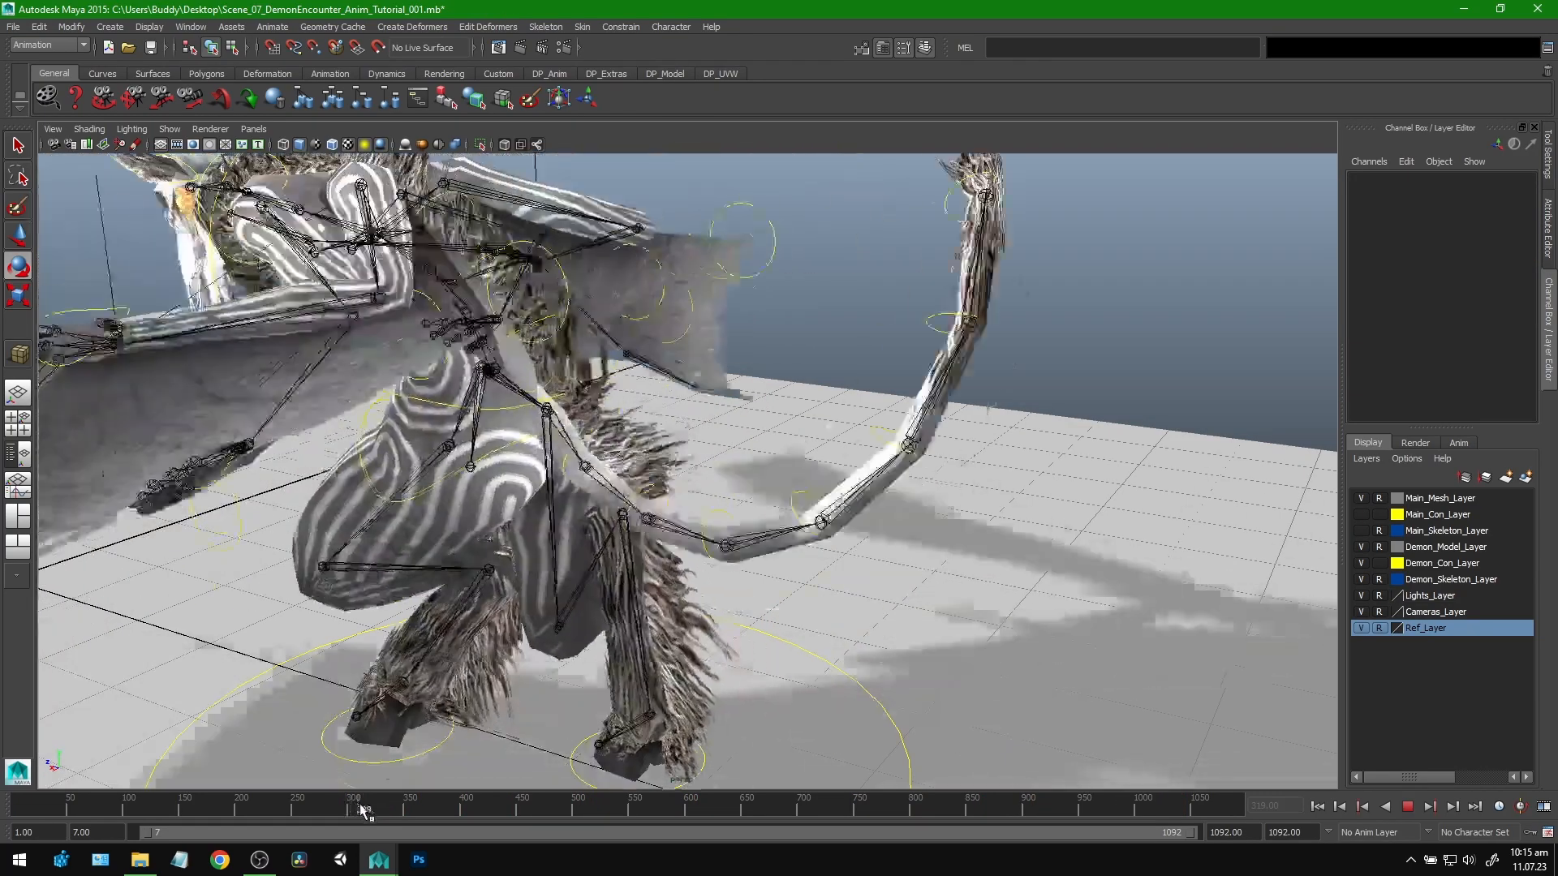
pyautogui.moveTo(370, 809)
pyautogui.mouseDown()
pyautogui.moveTo(352, 808)
pyautogui.moveTo(367, 810)
pyautogui.mouseUp()
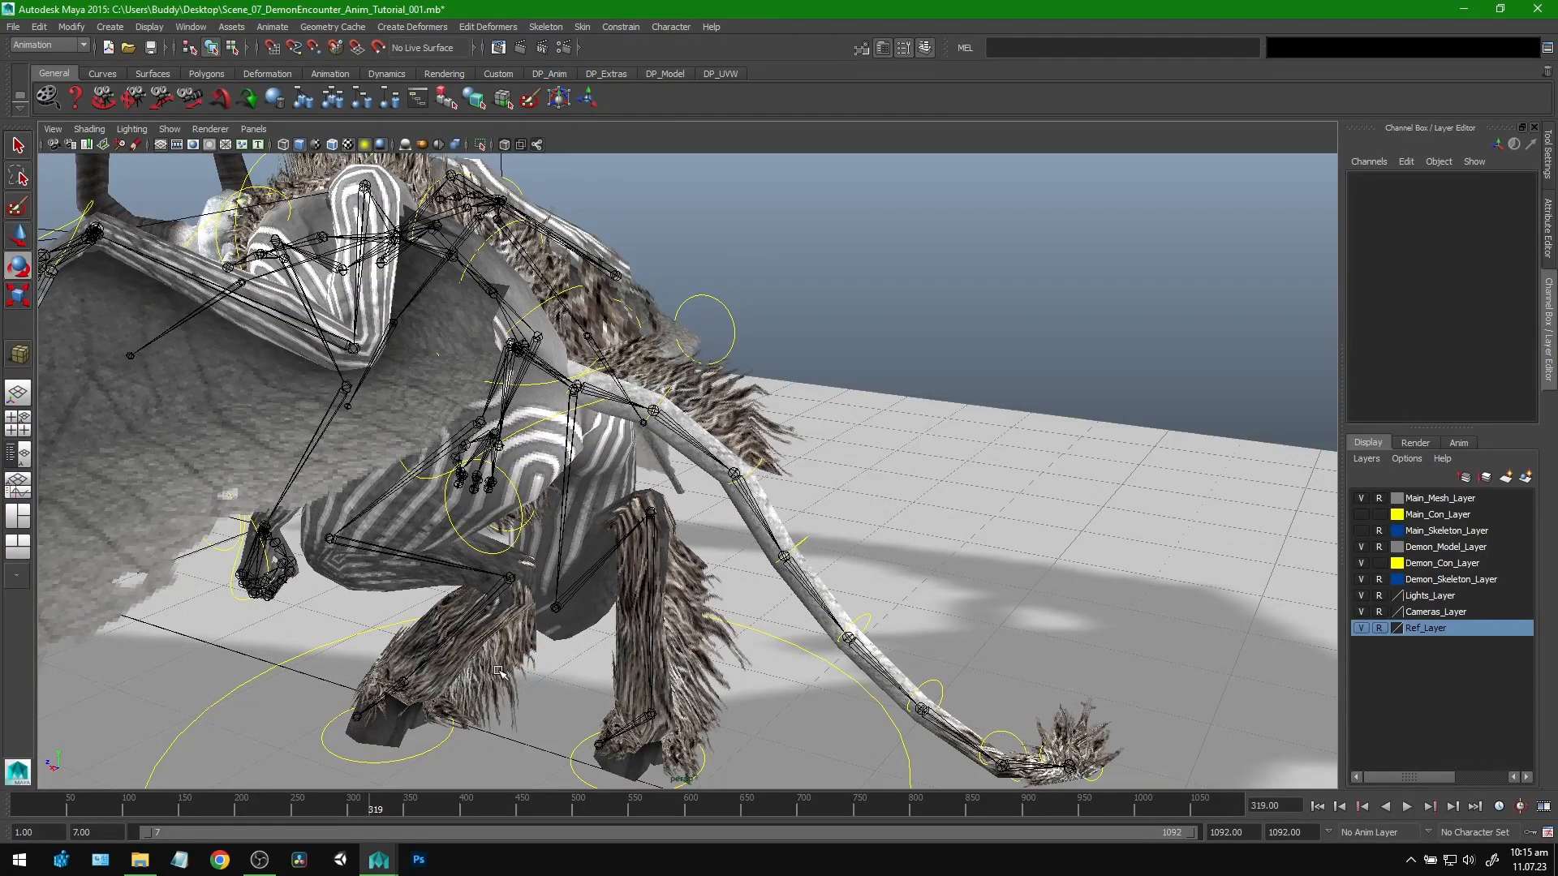
pyautogui.keyDown('alt'); pyautogui.moveTo(916, 529); pyautogui.dragTo(842, 528, button='right'); pyautogui.keyUp('alt')
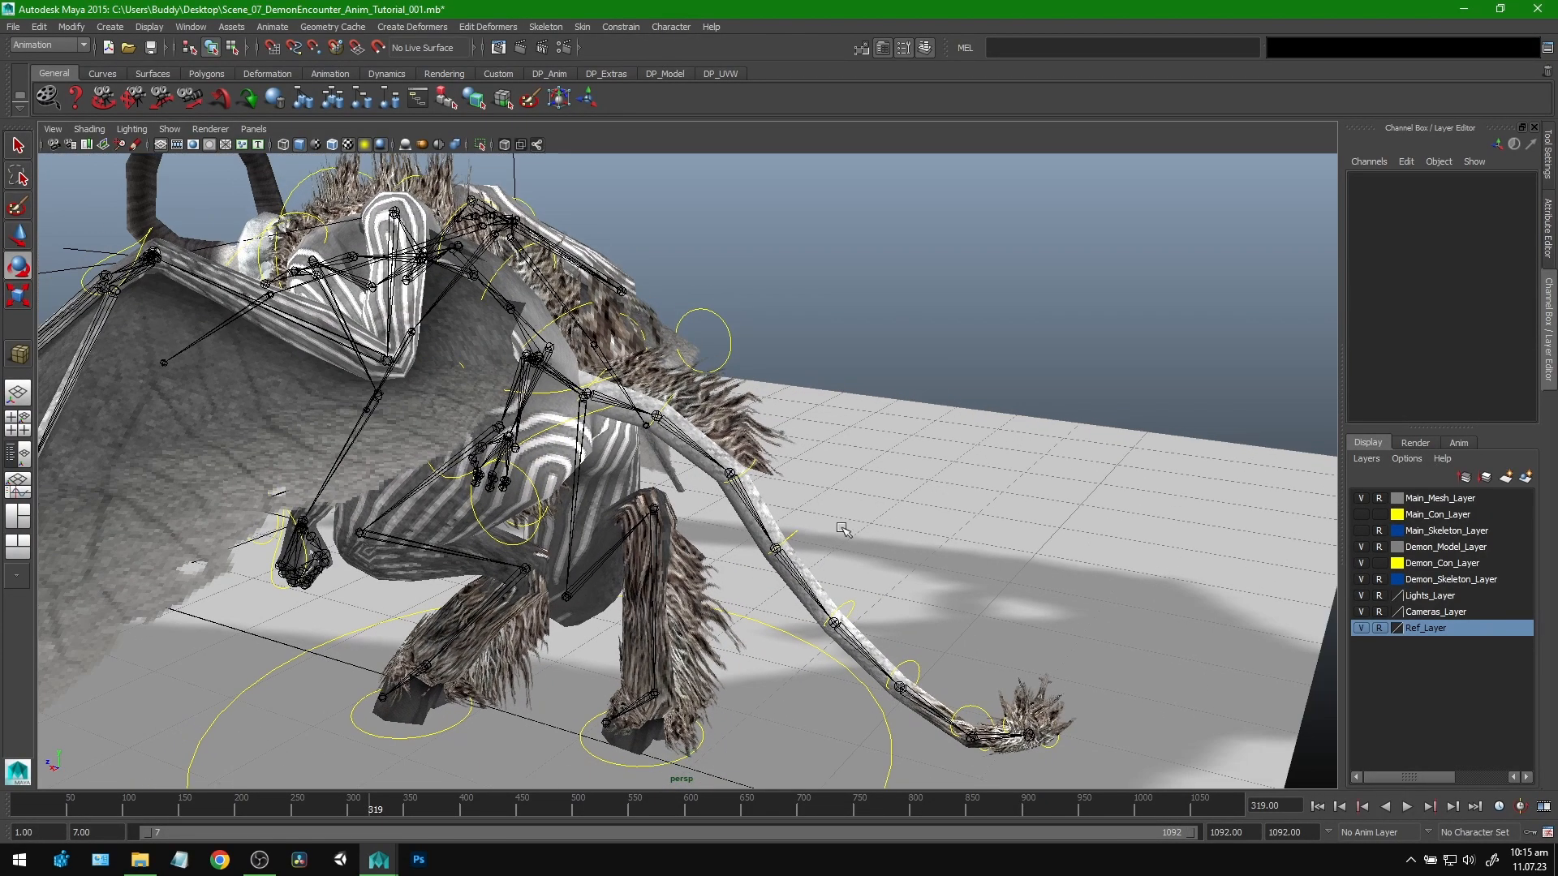
pyautogui.keyDown('alt'); pyautogui.moveTo(629, 448); pyautogui.dragTo(640, 404, button='middle'); pyautogui.keyUp('alt')
pyautogui.keyDown('alt'); pyautogui.moveTo(558, 396); pyautogui.dragTo(568, 389); pyautogui.keyUp('alt')
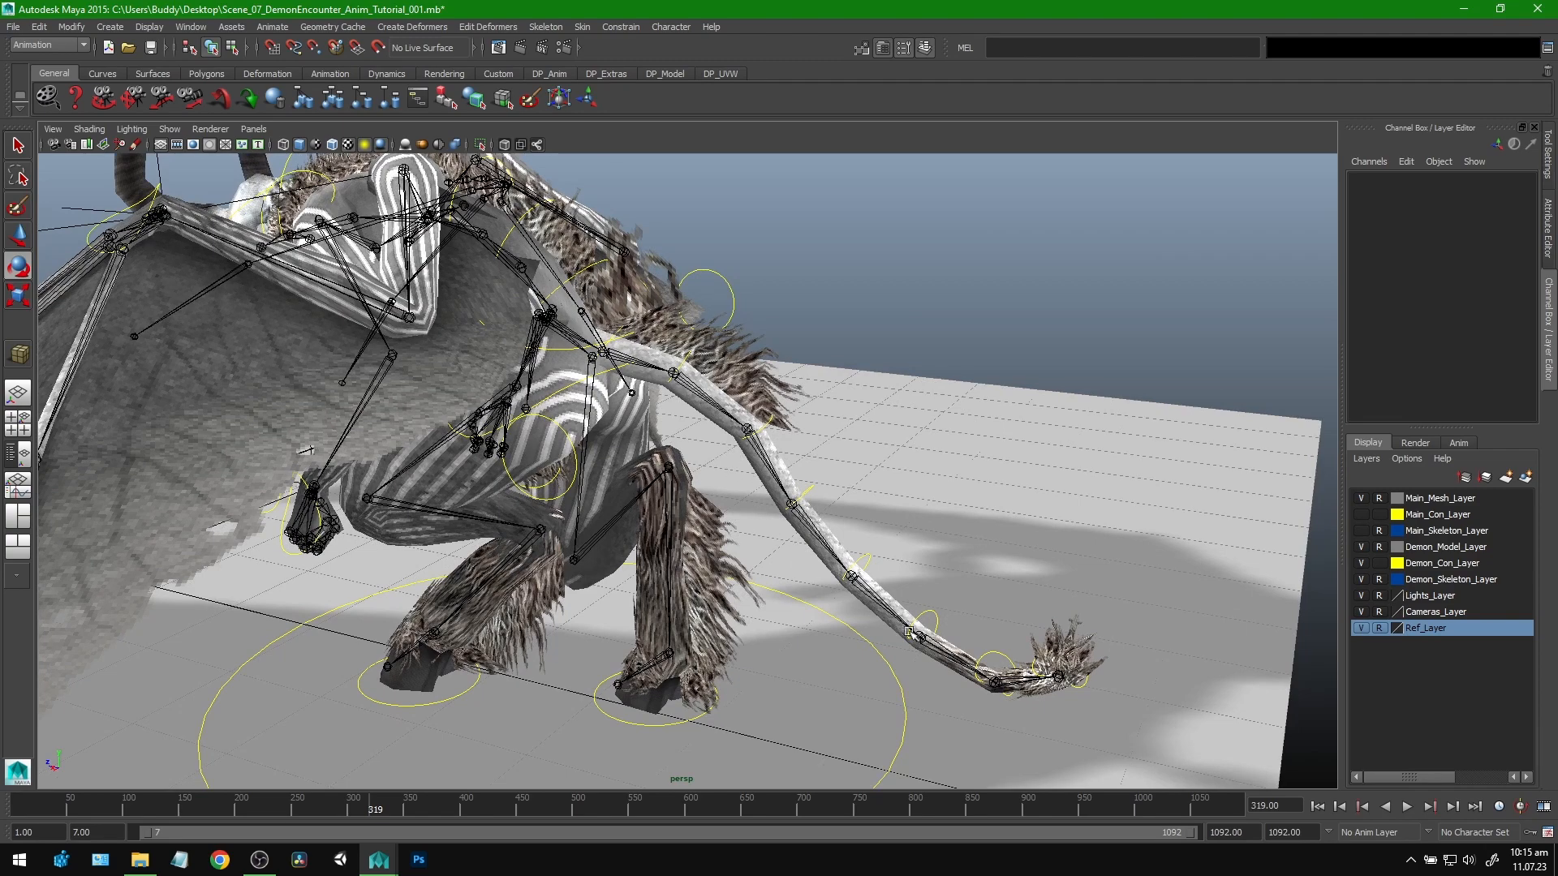
pyautogui.moveTo(367, 810); pyautogui.dragTo(370, 810)
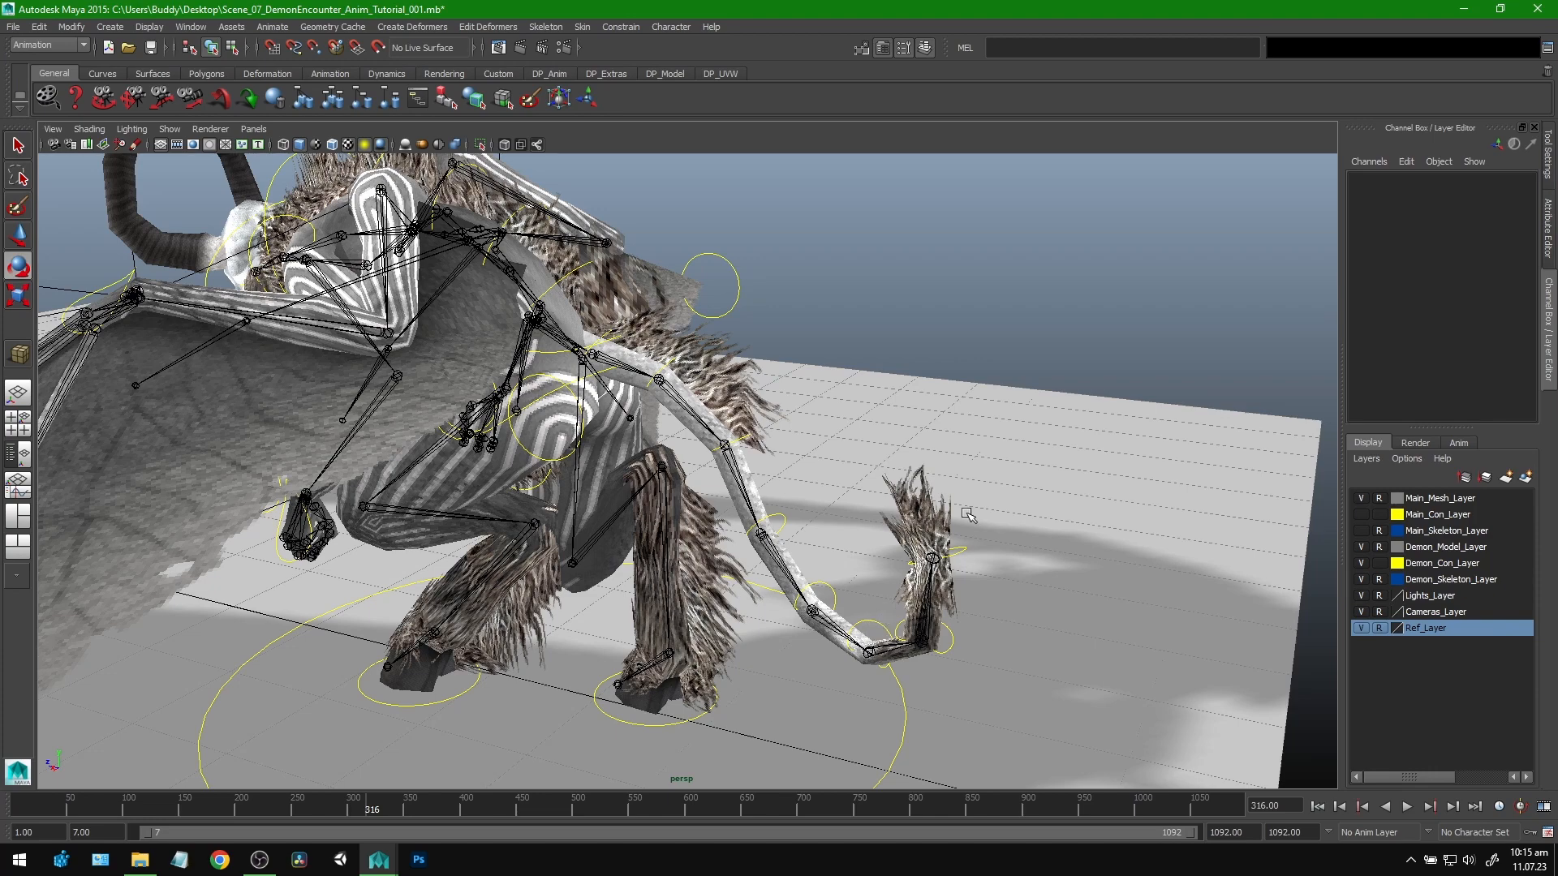
pyautogui.keyDown('alt'); pyautogui.moveTo(991, 409); pyautogui.dragTo(838, 405, button='right'); pyautogui.keyUp('alt')
pyautogui.keyDown('alt'); pyautogui.moveTo(837, 404); pyautogui.dragTo(828, 417, button='middle'); pyautogui.keyUp('alt')
pyautogui.keyDown('alt'); pyautogui.moveTo(828, 417); pyautogui.dragTo(839, 419); pyautogui.keyUp('alt')
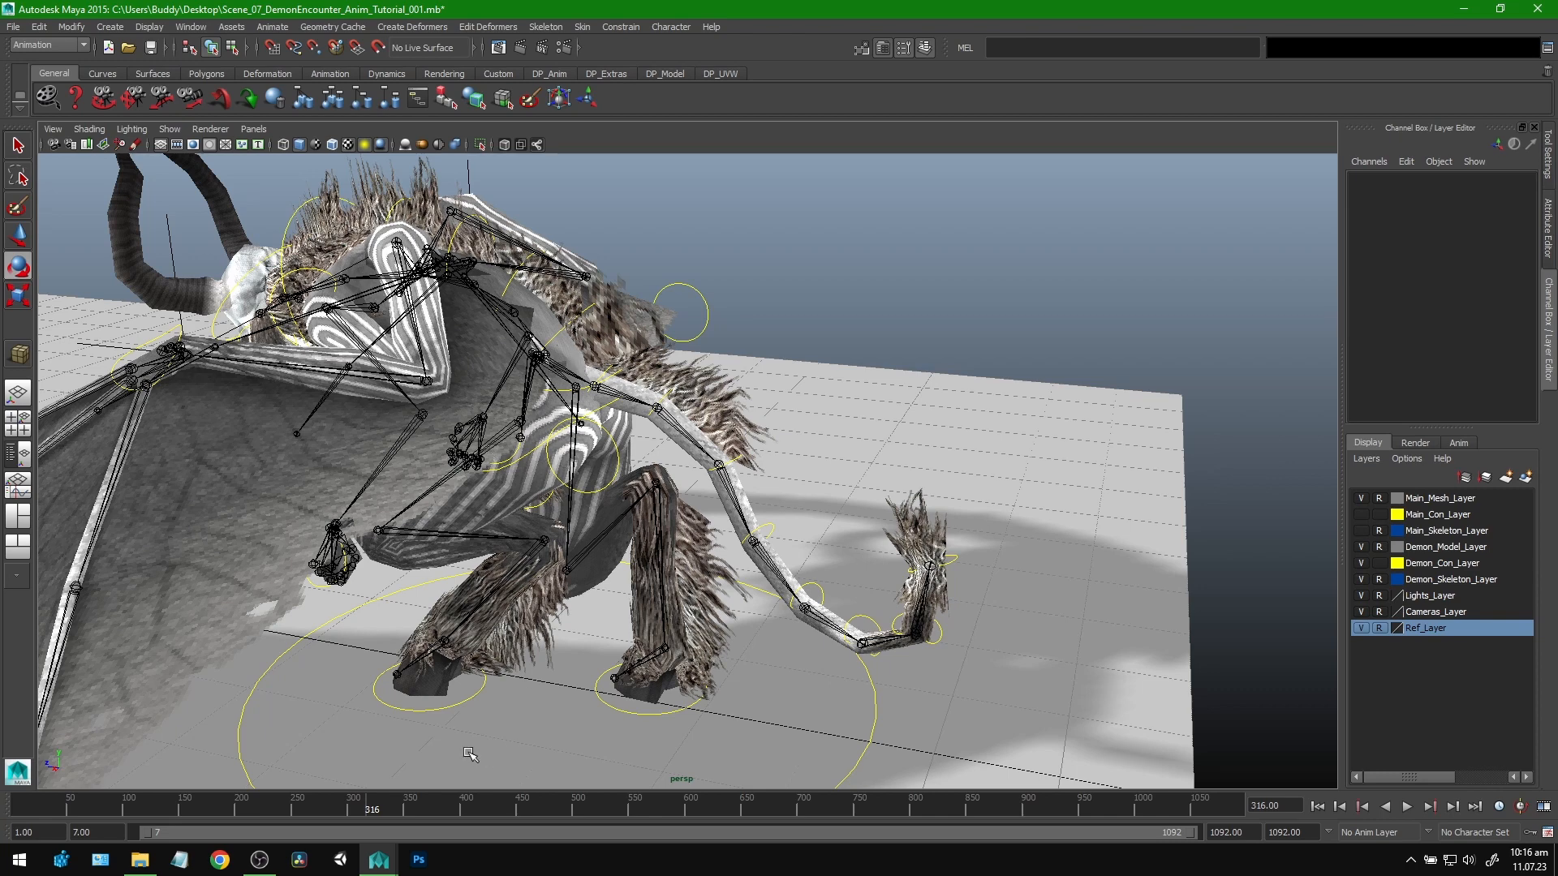
# Step: Replay the movement and scrub to frame 313, examining the demon's spine and tail pose from several angles
pyautogui.hotkey('alt', 'v')
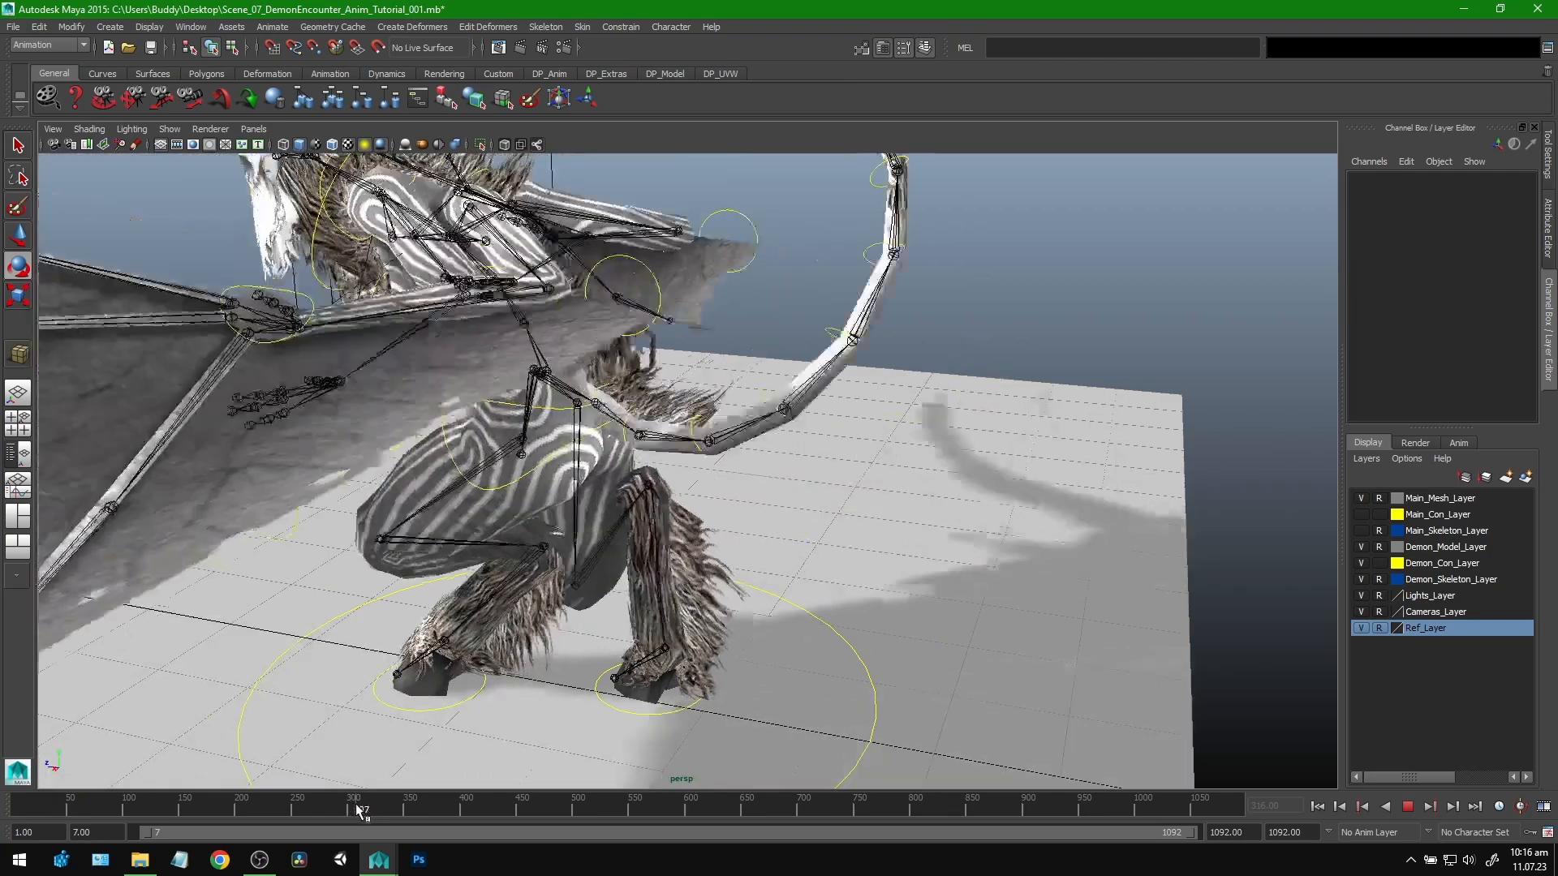
pyautogui.press('Escape')
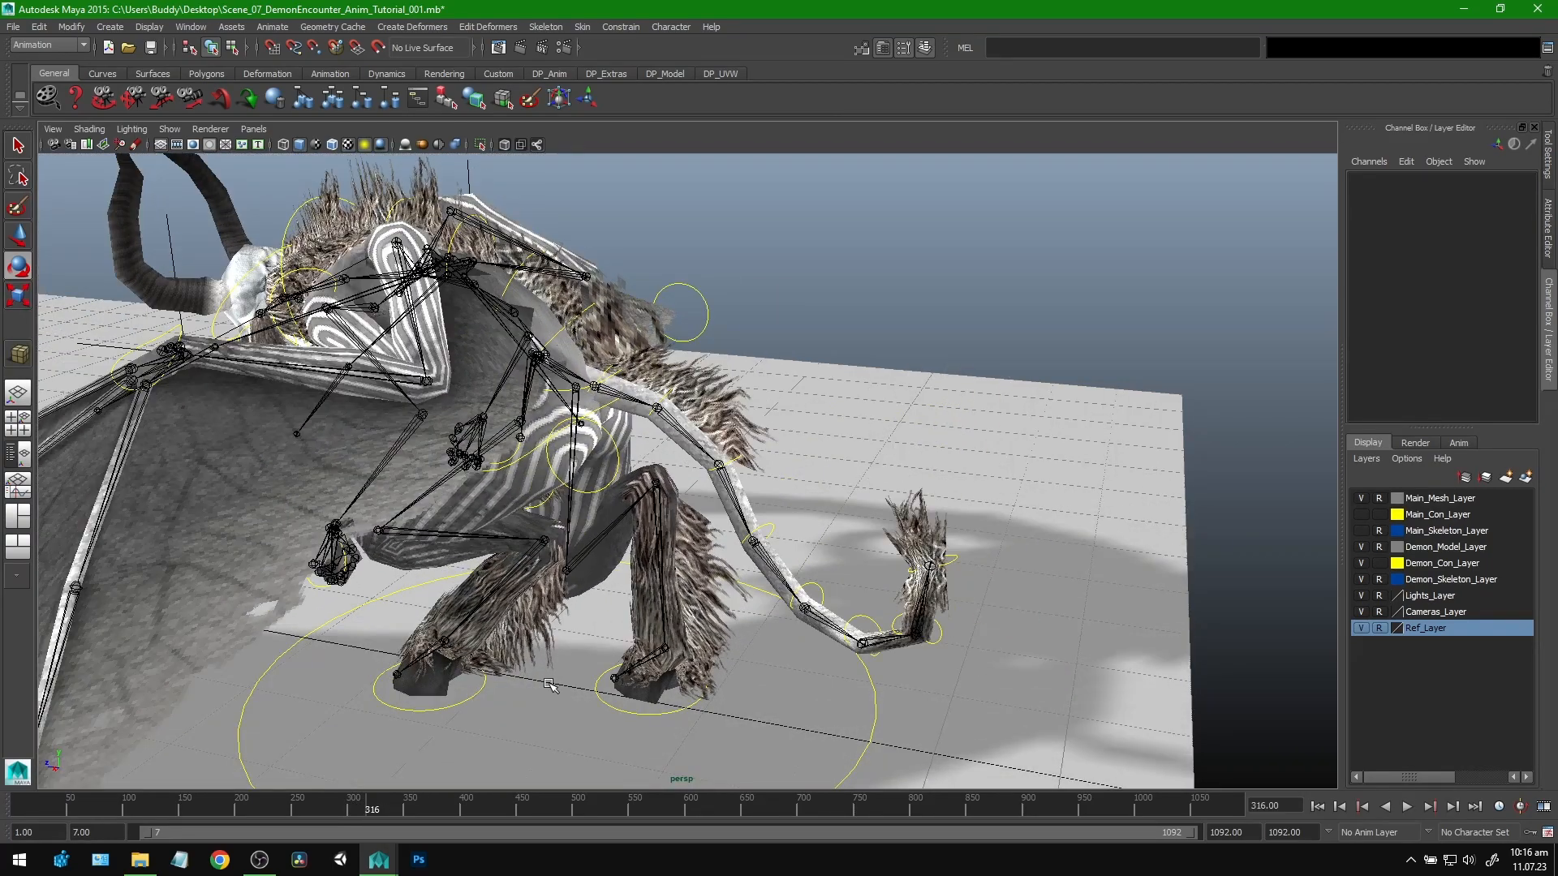
pyautogui.moveTo(371, 808)
pyautogui.mouseDown()
pyautogui.moveTo(343, 807)
pyautogui.moveTo(368, 810)
pyautogui.mouseUp()
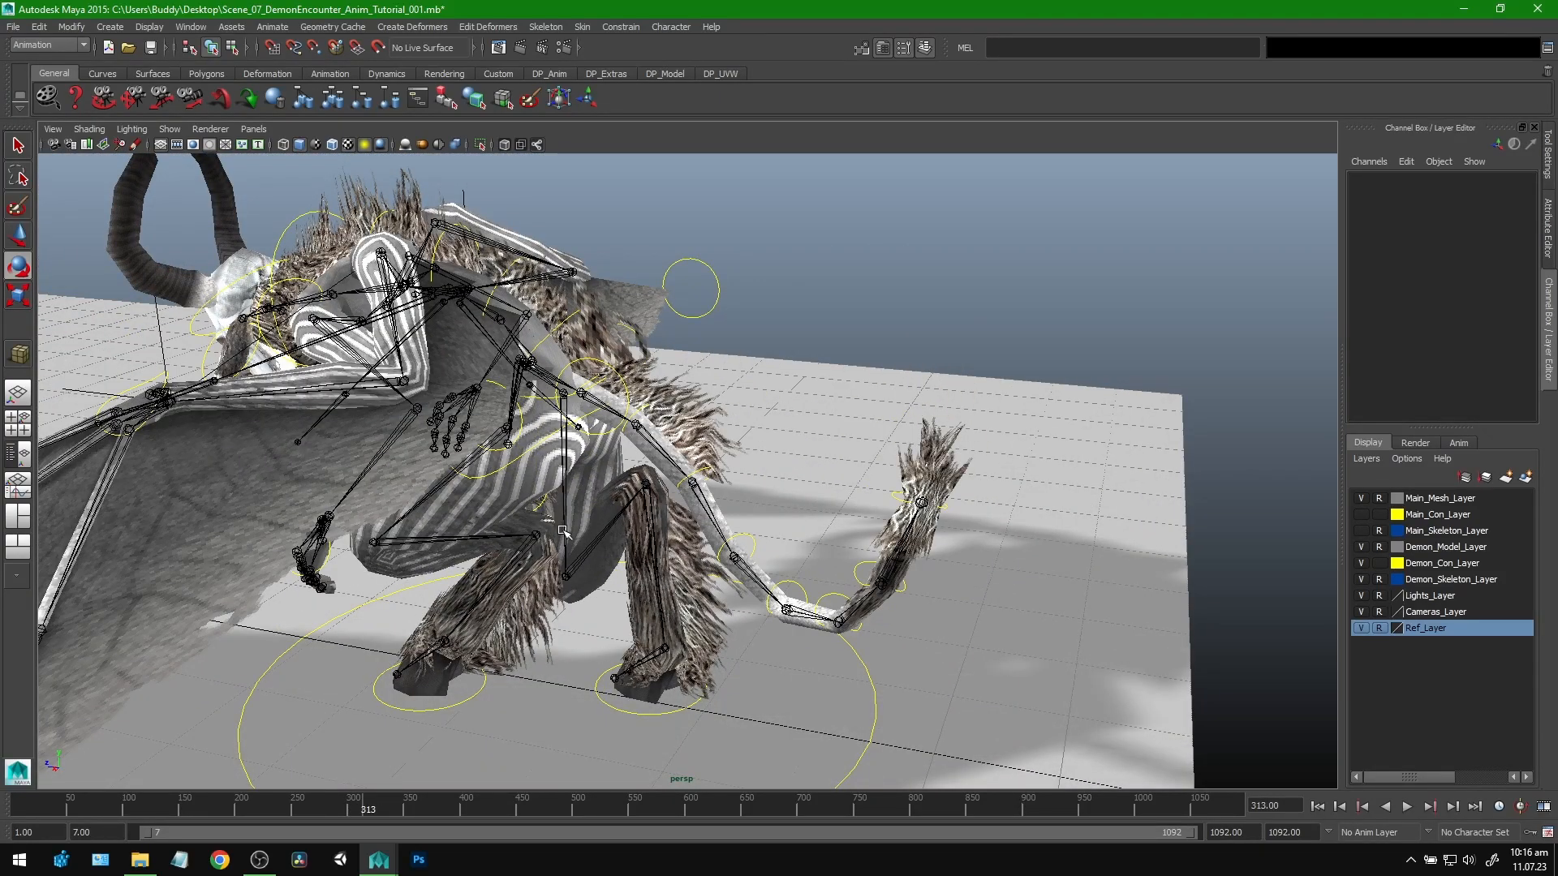
pyautogui.moveTo(370, 803)
pyautogui.mouseDown()
pyautogui.moveTo(344, 808)
pyautogui.moveTo(370, 809)
pyautogui.mouseUp()
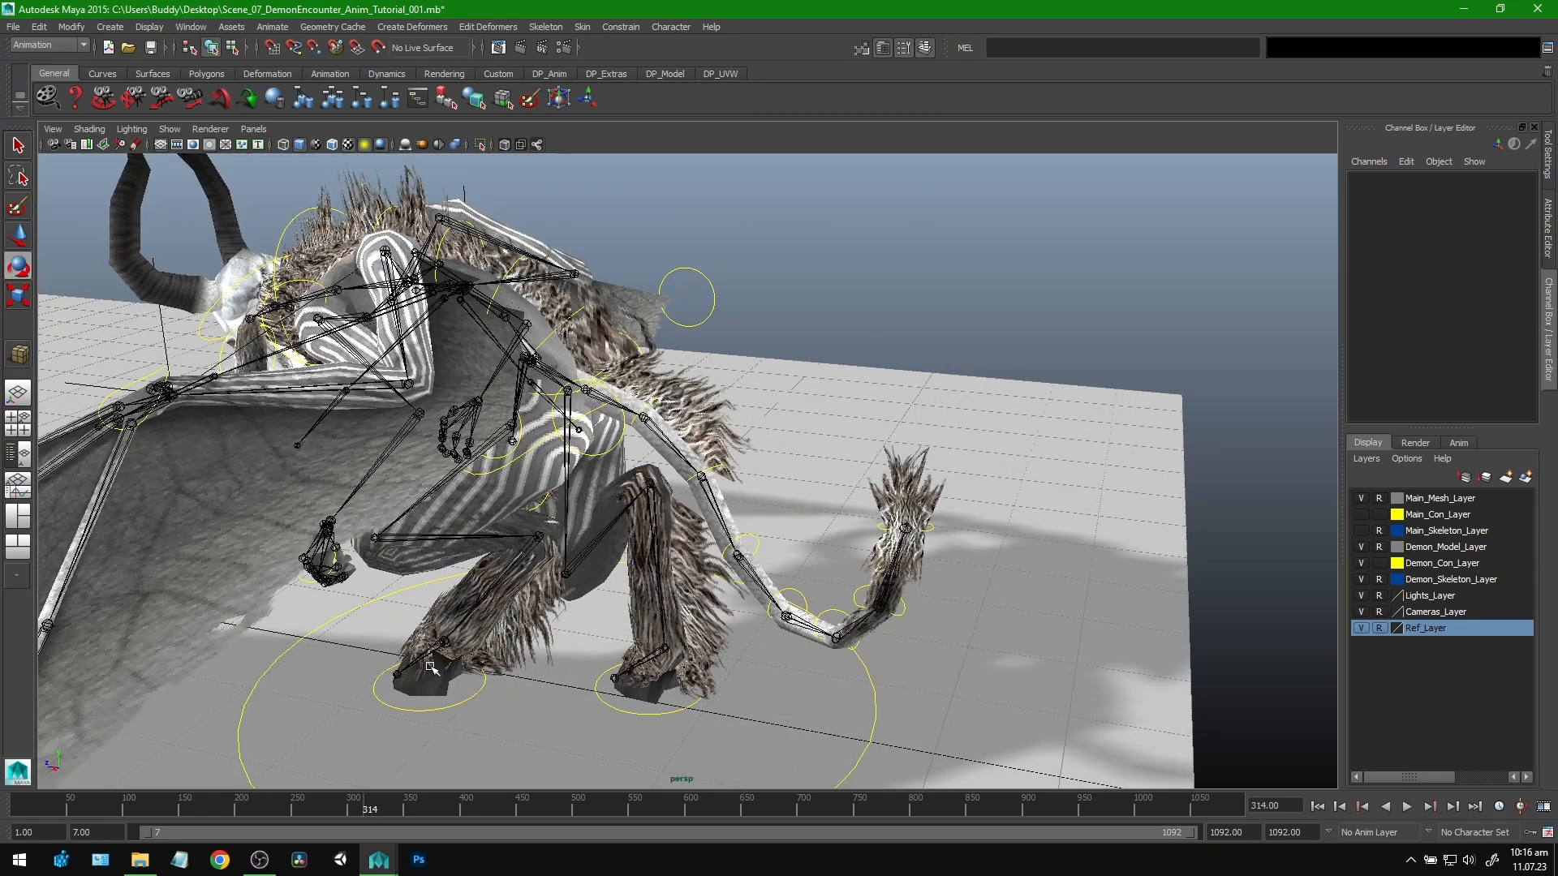
pyautogui.keyDown('alt'); pyautogui.moveTo(527, 544); pyautogui.dragTo(642, 568); pyautogui.keyUp('alt')
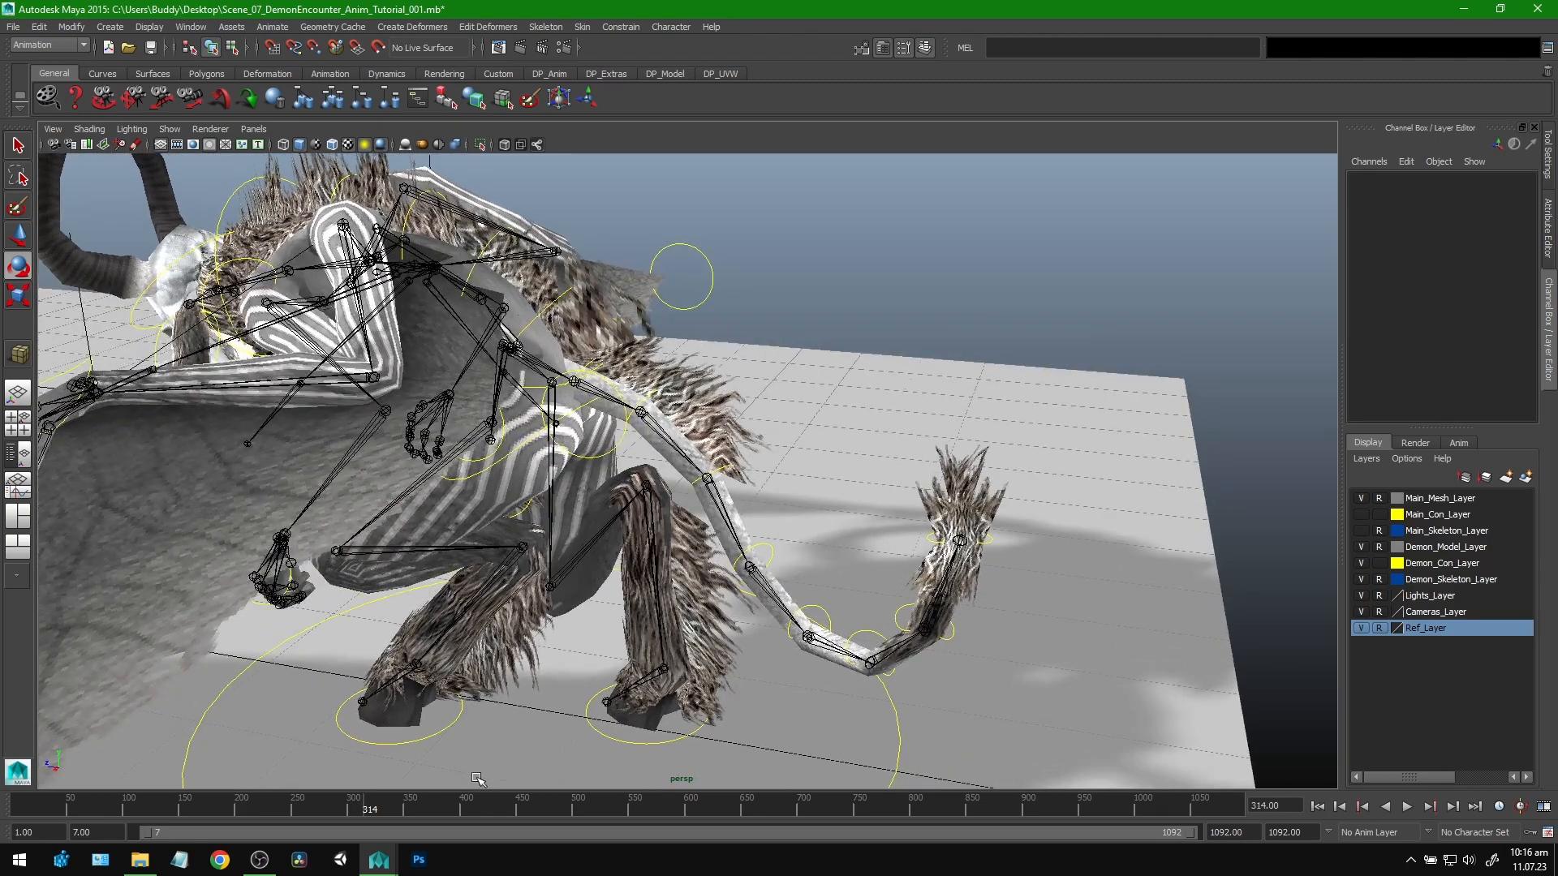
pyautogui.moveTo(364, 812); pyautogui.dragTo(362, 810)
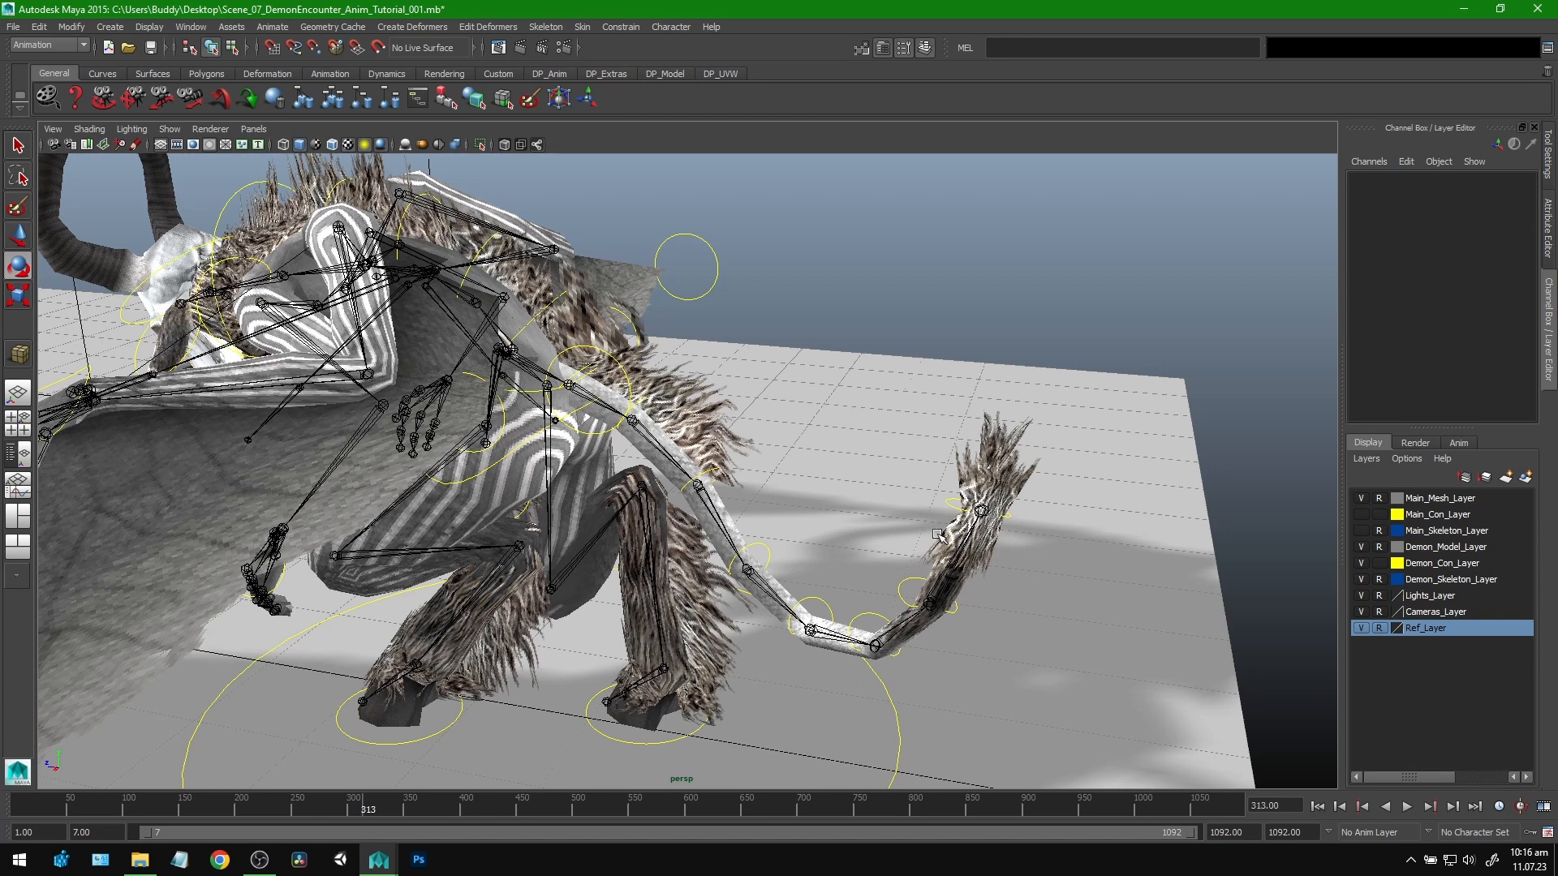
pyautogui.keyDown('alt'); pyautogui.moveTo(933, 511); pyautogui.dragTo(526, 496); pyautogui.keyUp('alt')
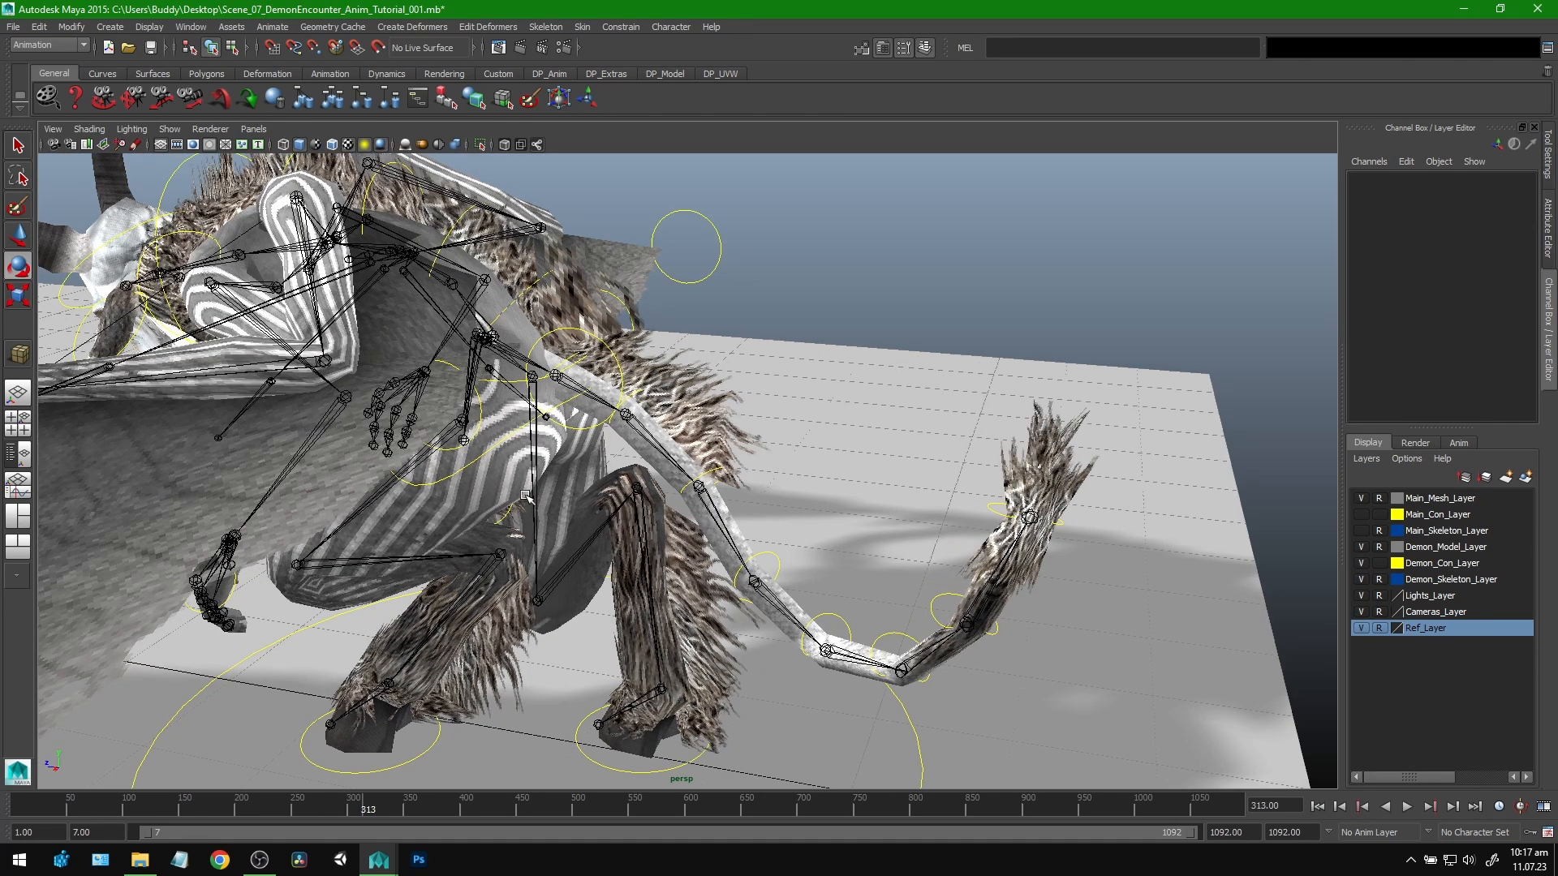
pyautogui.keyDown('alt'); pyautogui.moveTo(915, 465); pyautogui.dragTo(775, 443); pyautogui.keyUp('alt')
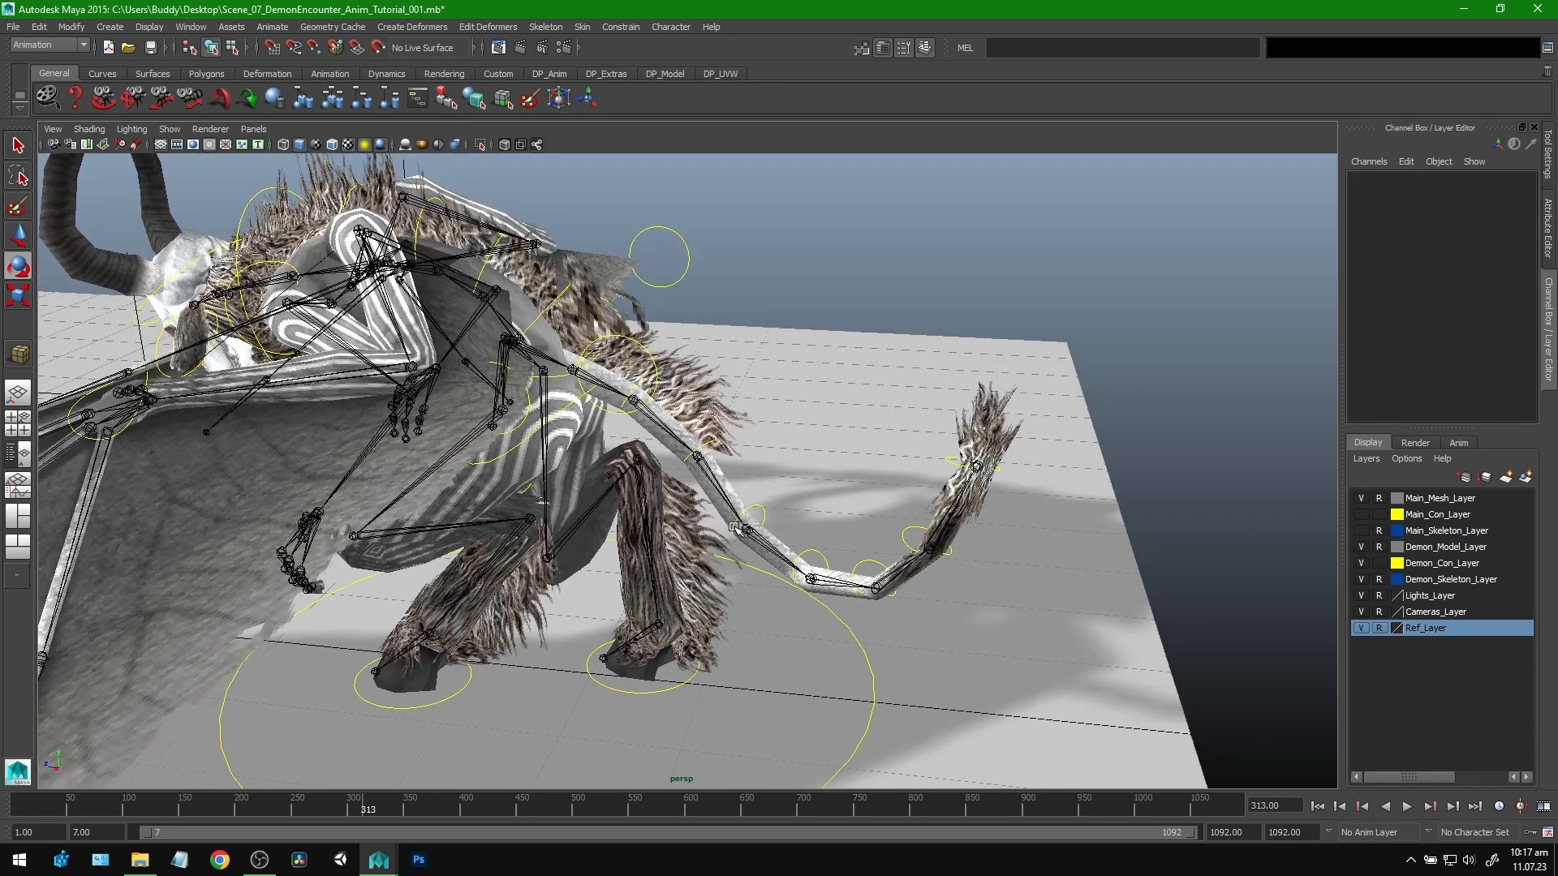
pyautogui.keyDown('alt'); pyautogui.moveTo(812, 472); pyautogui.dragTo(810, 435); pyautogui.keyUp('alt')
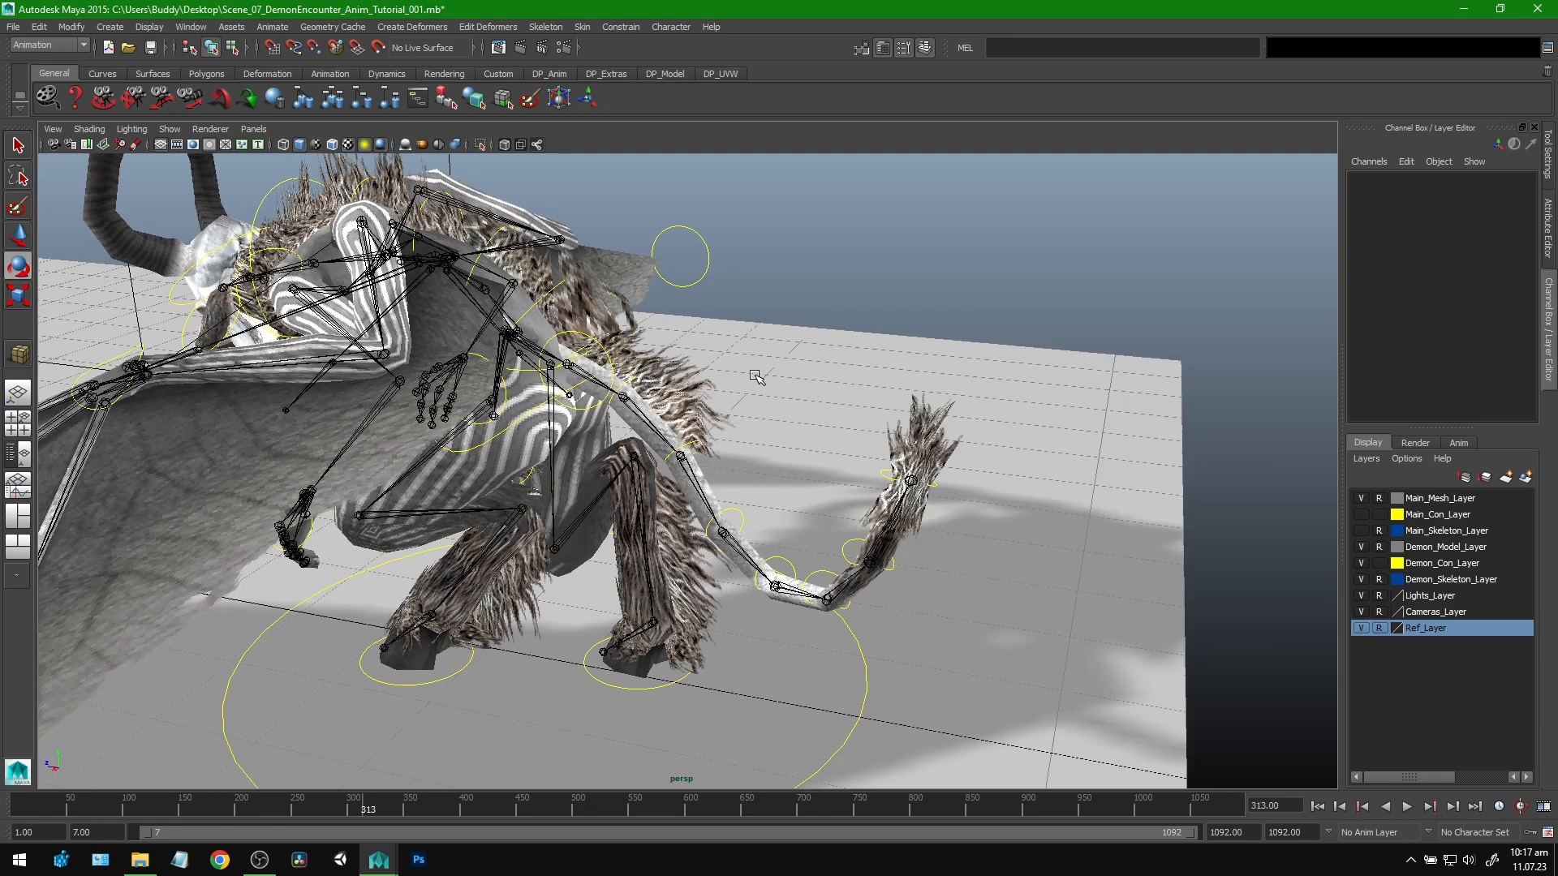
pyautogui.keyDown('alt'); pyautogui.moveTo(778, 382); pyautogui.dragTo(580, 434); pyautogui.keyUp('alt')
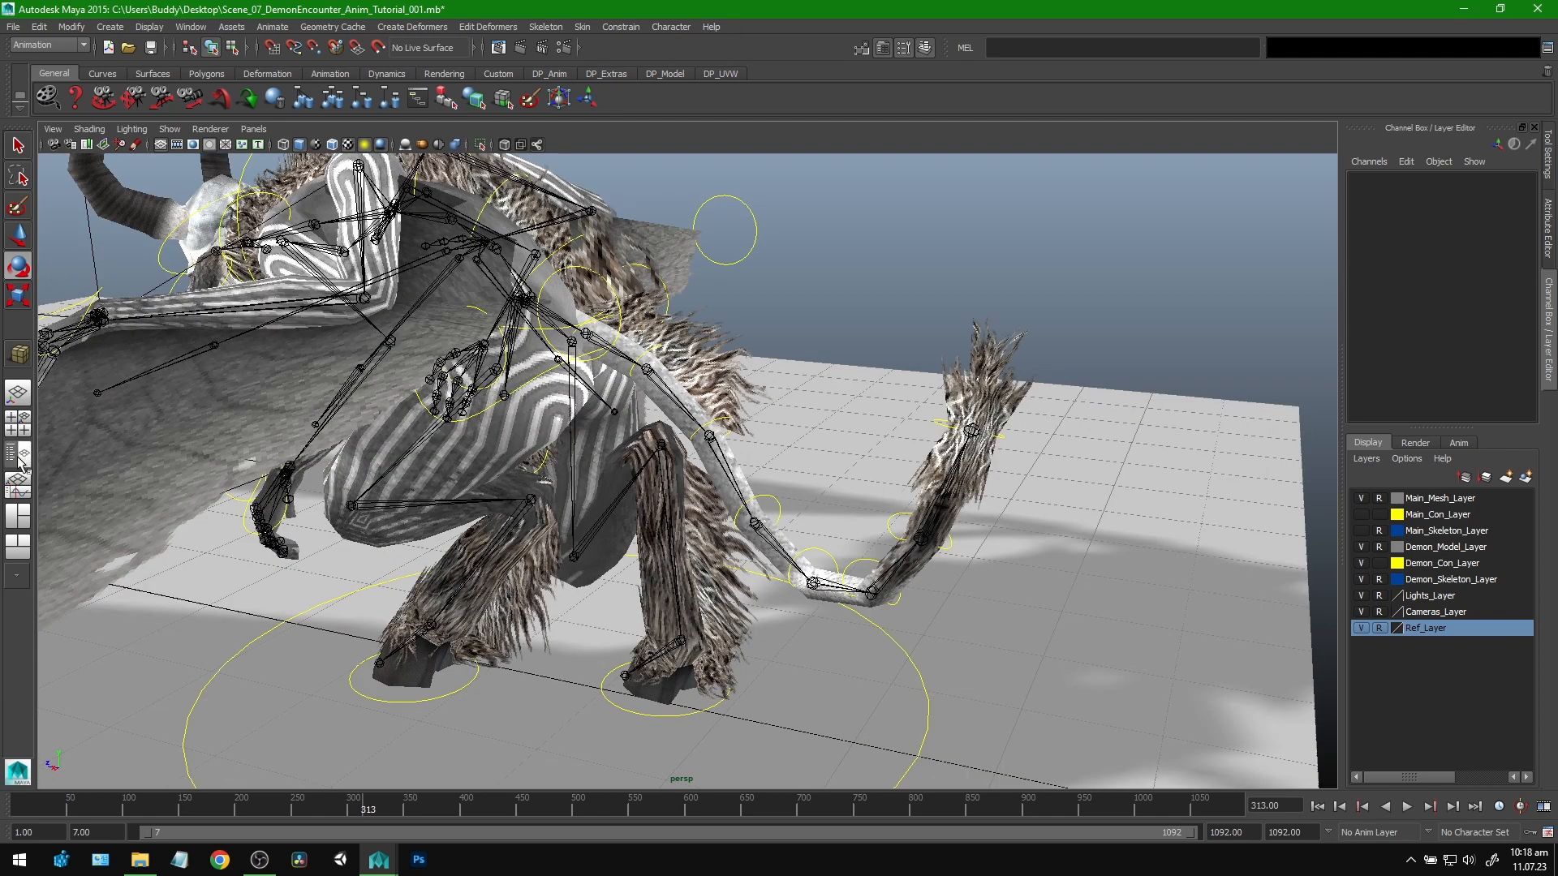
# Step: Show the Outliner beside the perspective view and expand Demon_Spine_Set
pyautogui.click(18, 454)
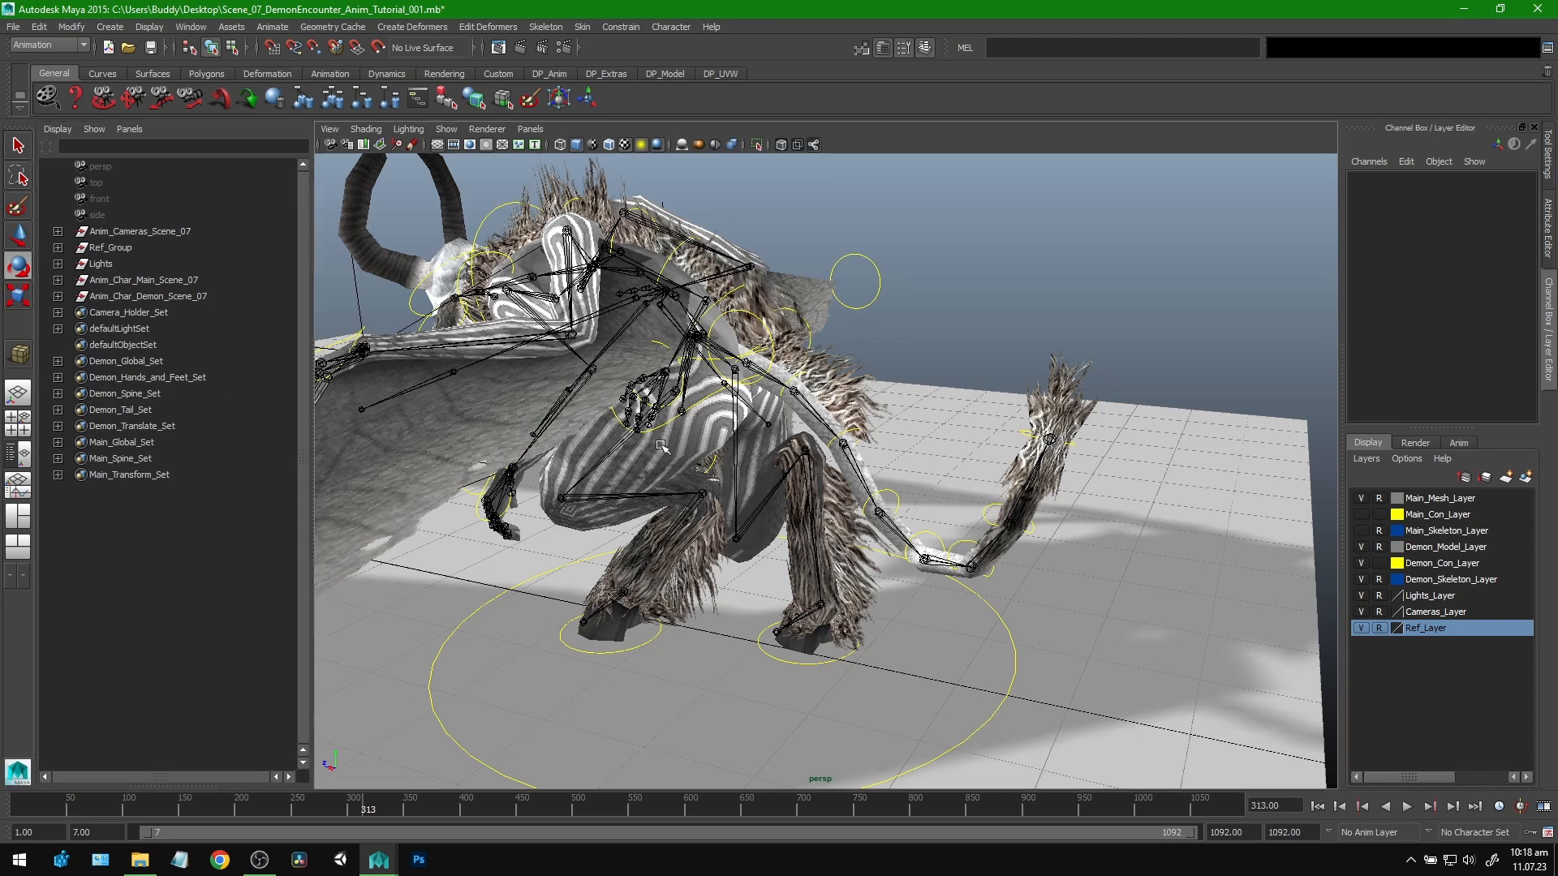
pyautogui.keyDown('alt'); pyautogui.moveTo(817, 442); pyautogui.dragTo(745, 451); pyautogui.keyUp('alt')
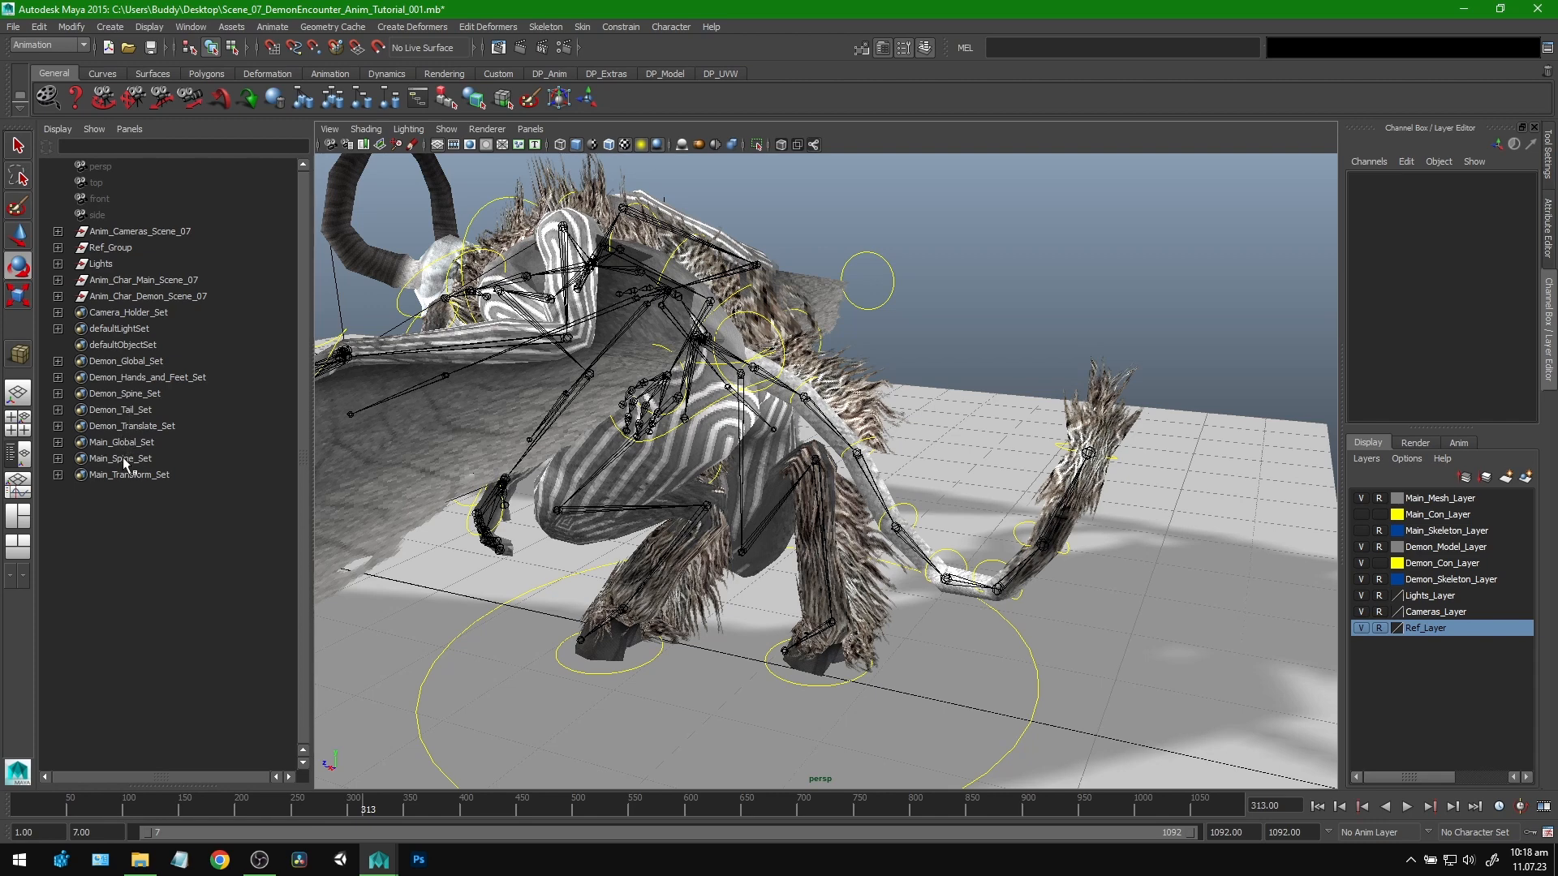
pyautogui.click(57, 393)
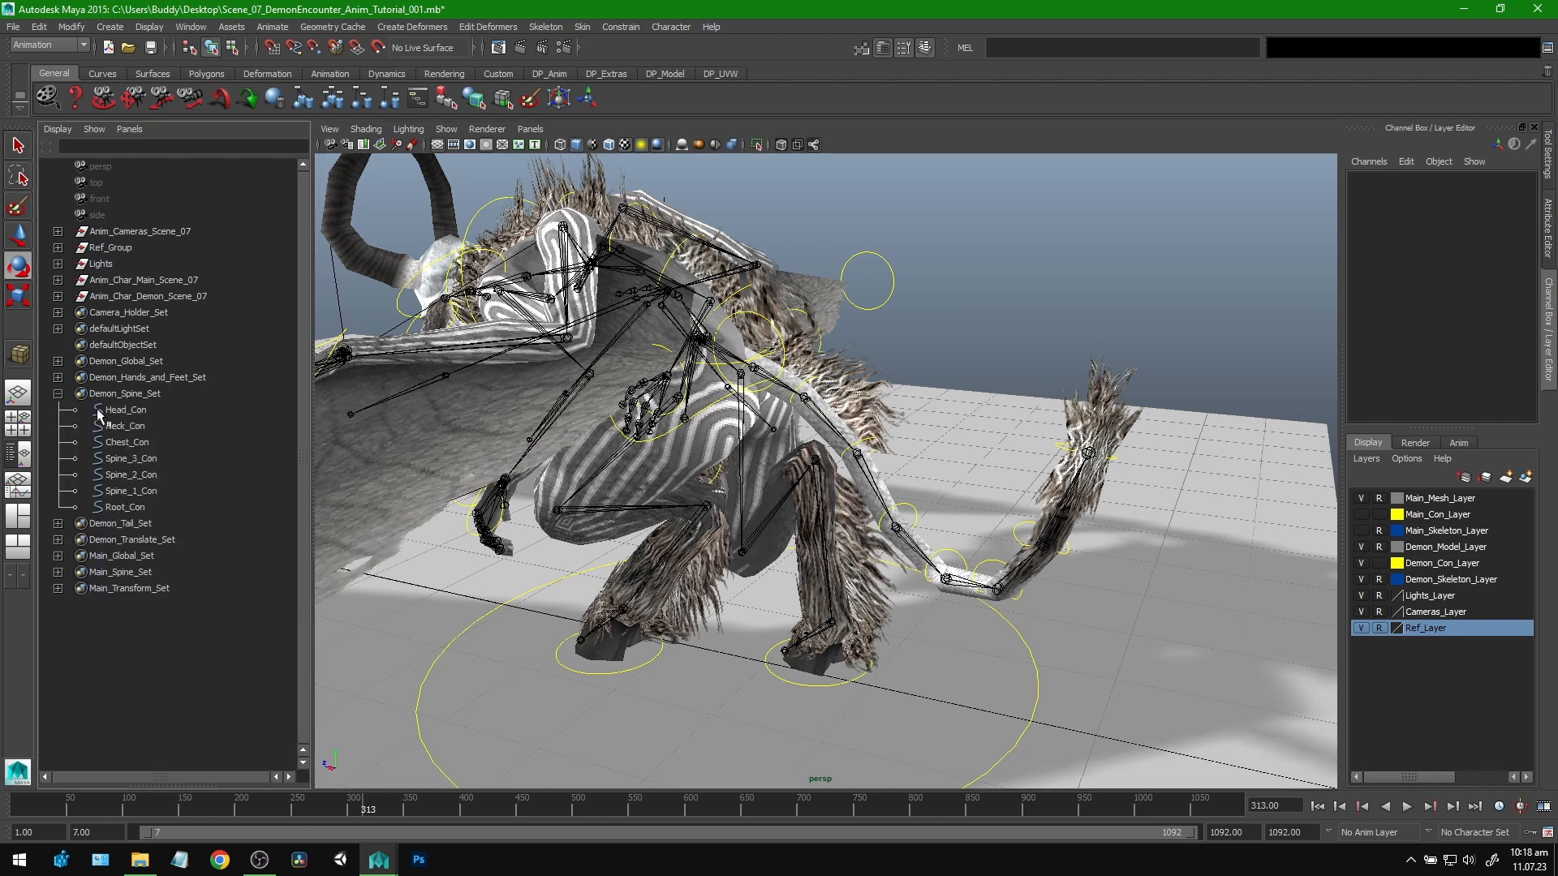
# Step: Try to rotate Spine_1_Con, Spine_2_Con and Spine_3_Con together at frame 313, undoing the rotation
pyautogui.click(130, 457)
pyautogui.keyDown('shift'); pyautogui.click(131, 493); pyautogui.keyUp('shift')
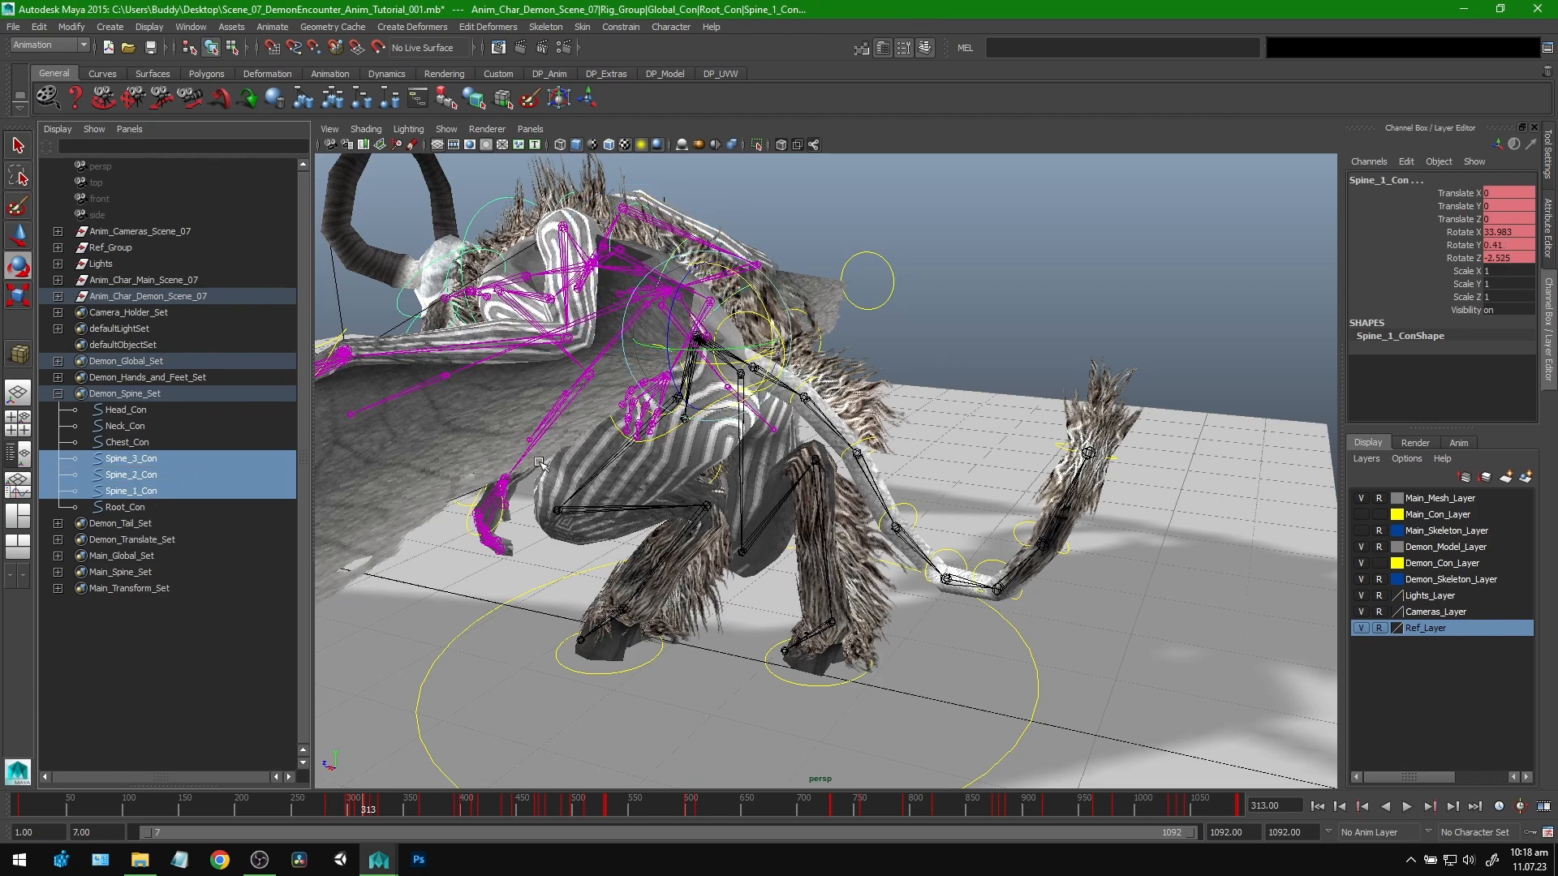
pyautogui.keyDown('alt'); pyautogui.moveTo(730, 454); pyautogui.dragTo(791, 455); pyautogui.keyUp('alt')
pyautogui.moveTo(819, 322); pyautogui.dragTo(773, 349)
pyautogui.hotkey('ctrl', 'z')
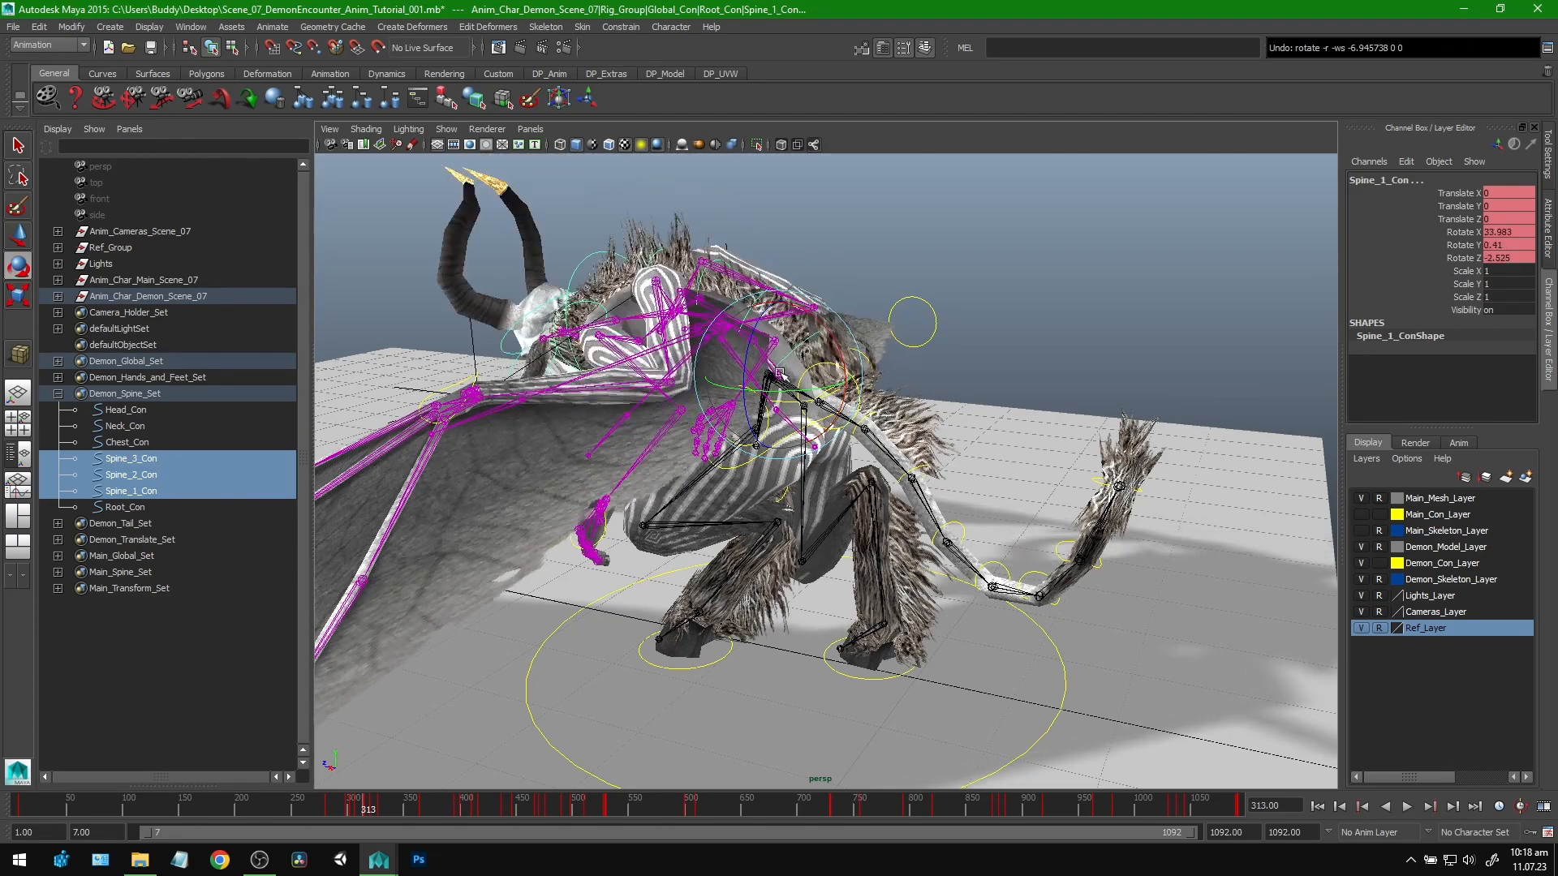
# Step: Collapse Demon_Spine_Set and expand Demon_Tail_Set in the Outliner to list the tail controls
pyautogui.keyDown('alt'); pyautogui.moveTo(839, 509); pyautogui.dragTo(733, 491, button='middle'); pyautogui.keyUp('alt')
pyautogui.keyDown('alt'); pyautogui.moveTo(733, 491); pyautogui.dragTo(771, 491, button='right'); pyautogui.keyUp('alt')
pyautogui.keyDown('alt'); pyautogui.moveTo(689, 487); pyautogui.dragTo(649, 485); pyautogui.keyUp('alt')
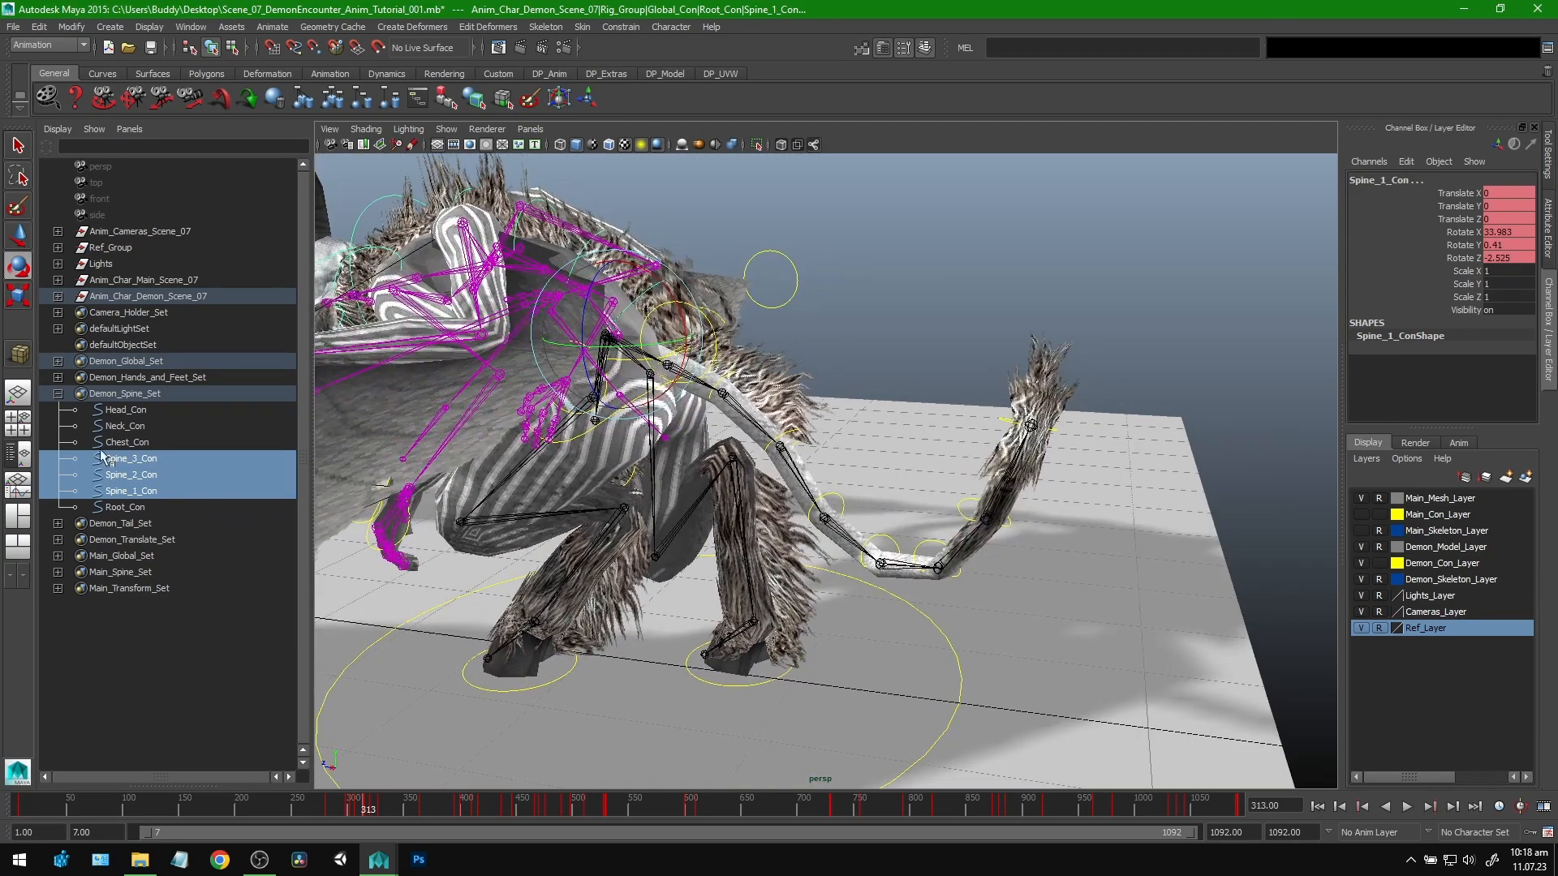
pyautogui.click(57, 394)
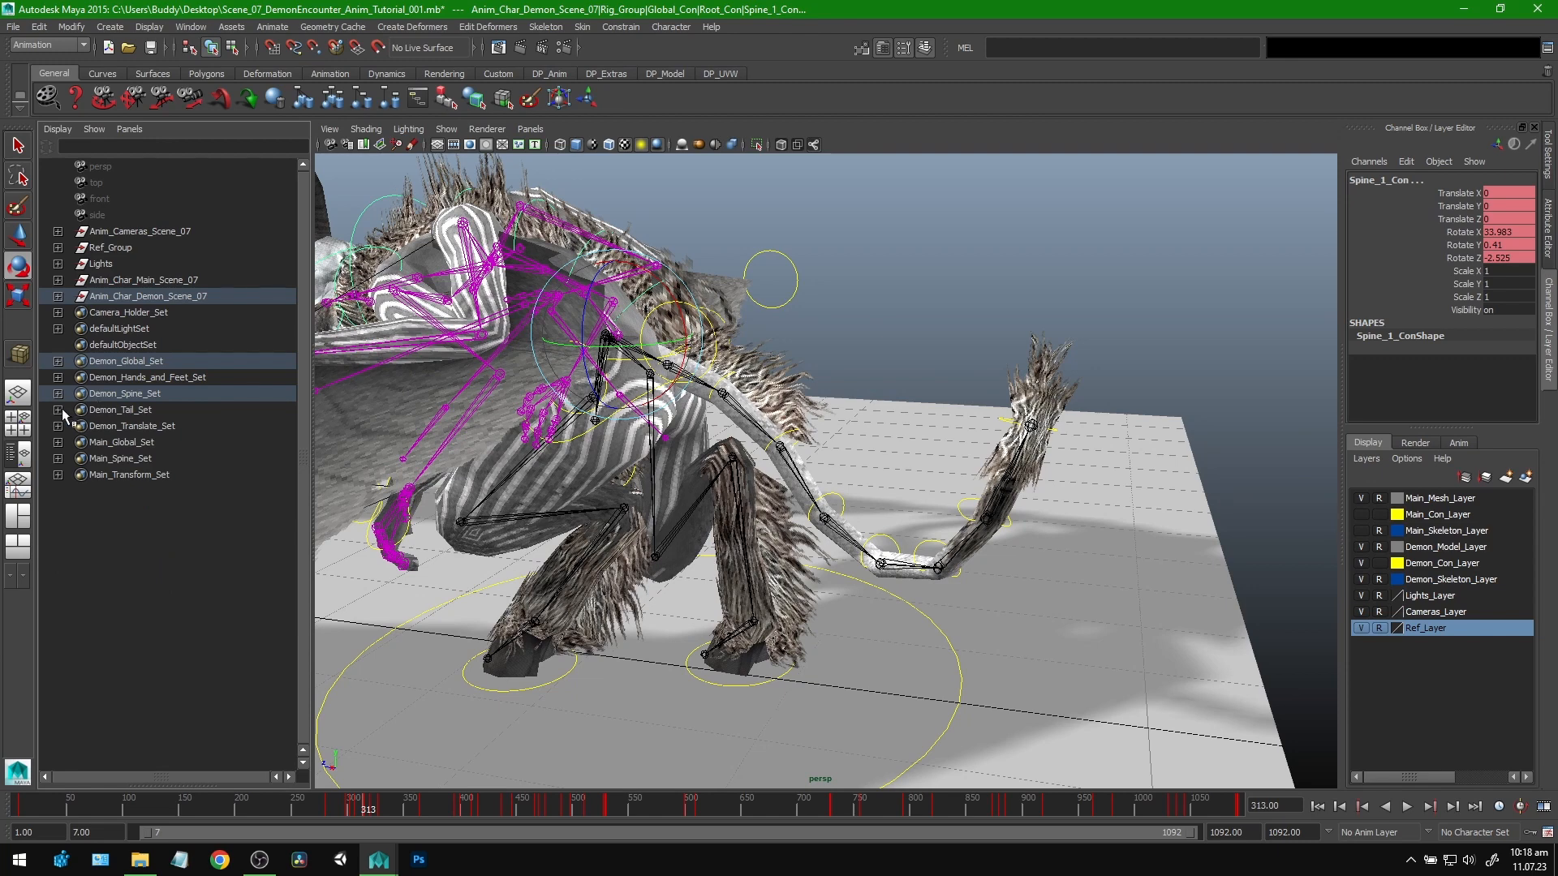
pyautogui.click(57, 410)
# Step: Try to rotate Tail_1_Con through Tail_8_Con together at frame 313, undo the rotation, and examine the tail
pyautogui.click(126, 427)
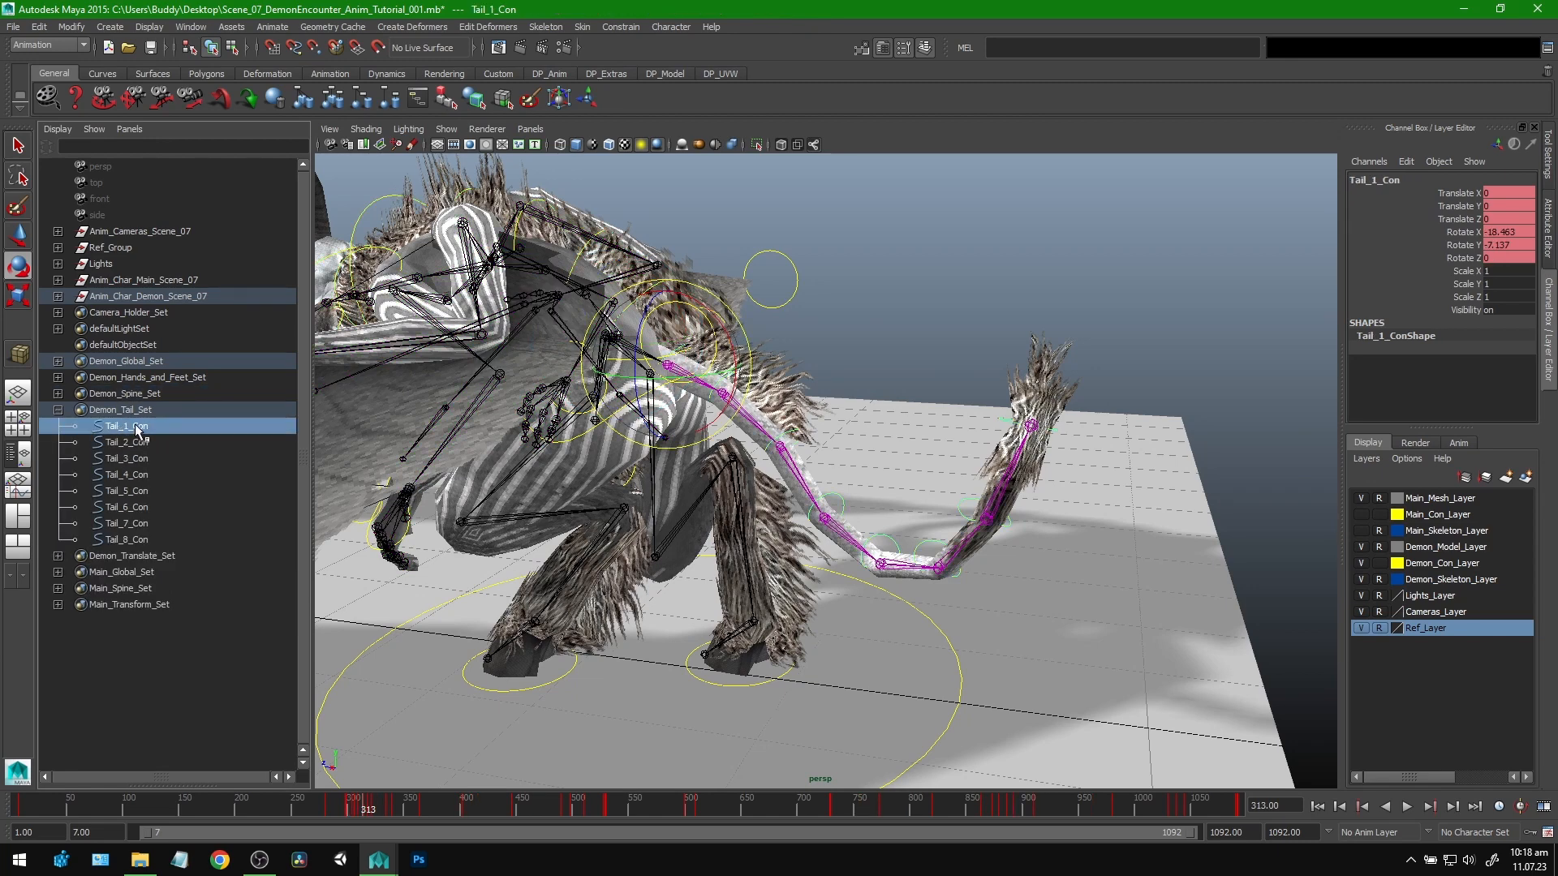
pyautogui.keyDown('shift'); pyautogui.click(138, 538); pyautogui.keyUp('shift')
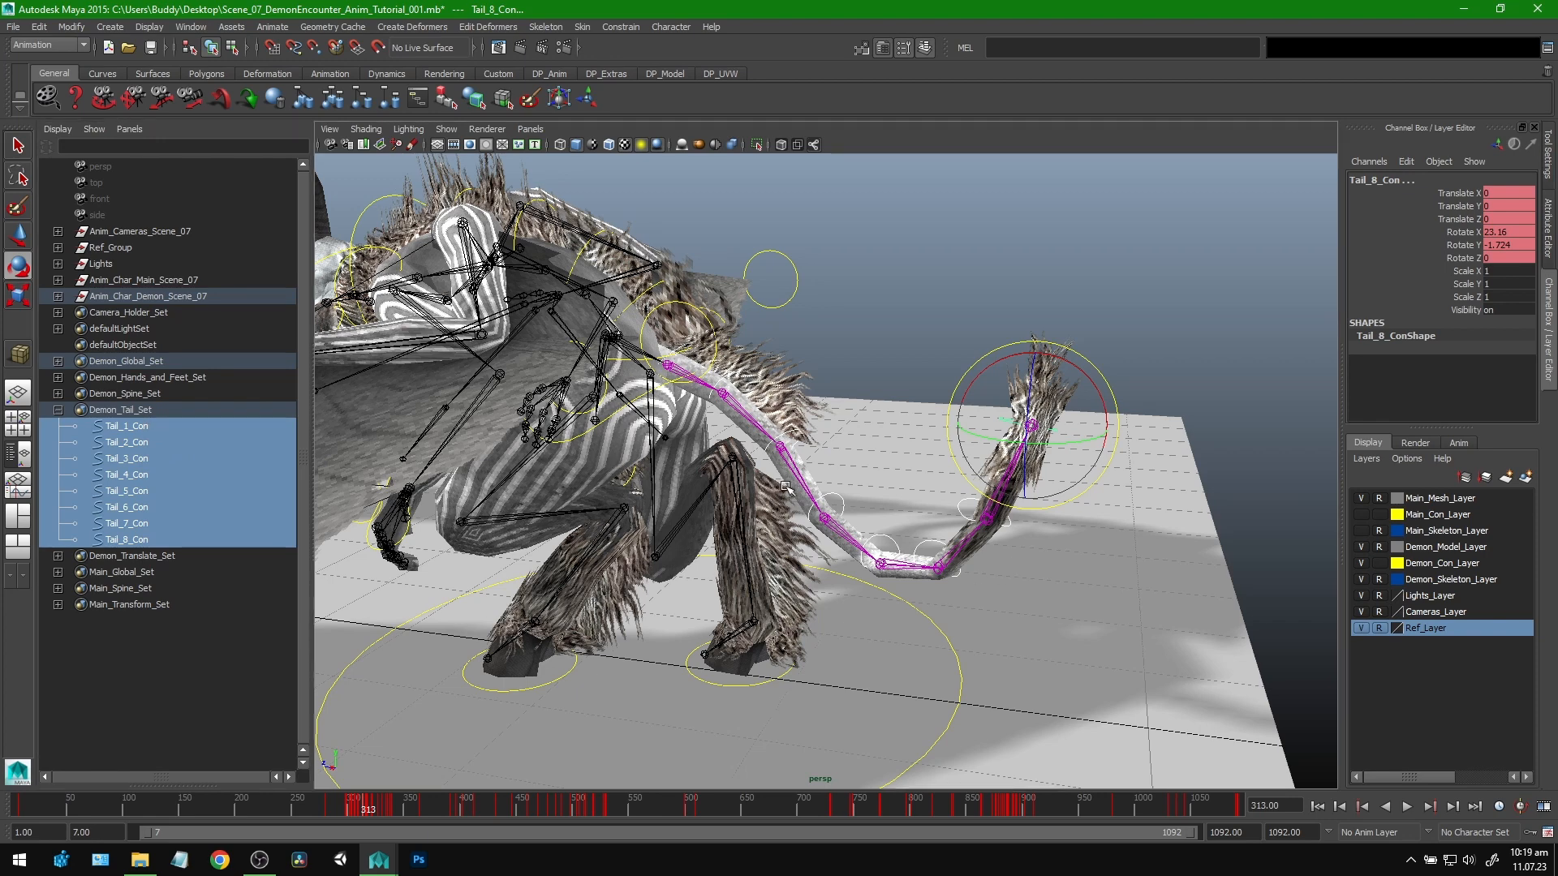
pyautogui.keyDown('alt'); pyautogui.moveTo(786, 487); pyautogui.dragTo(801, 489); pyautogui.keyUp('alt')
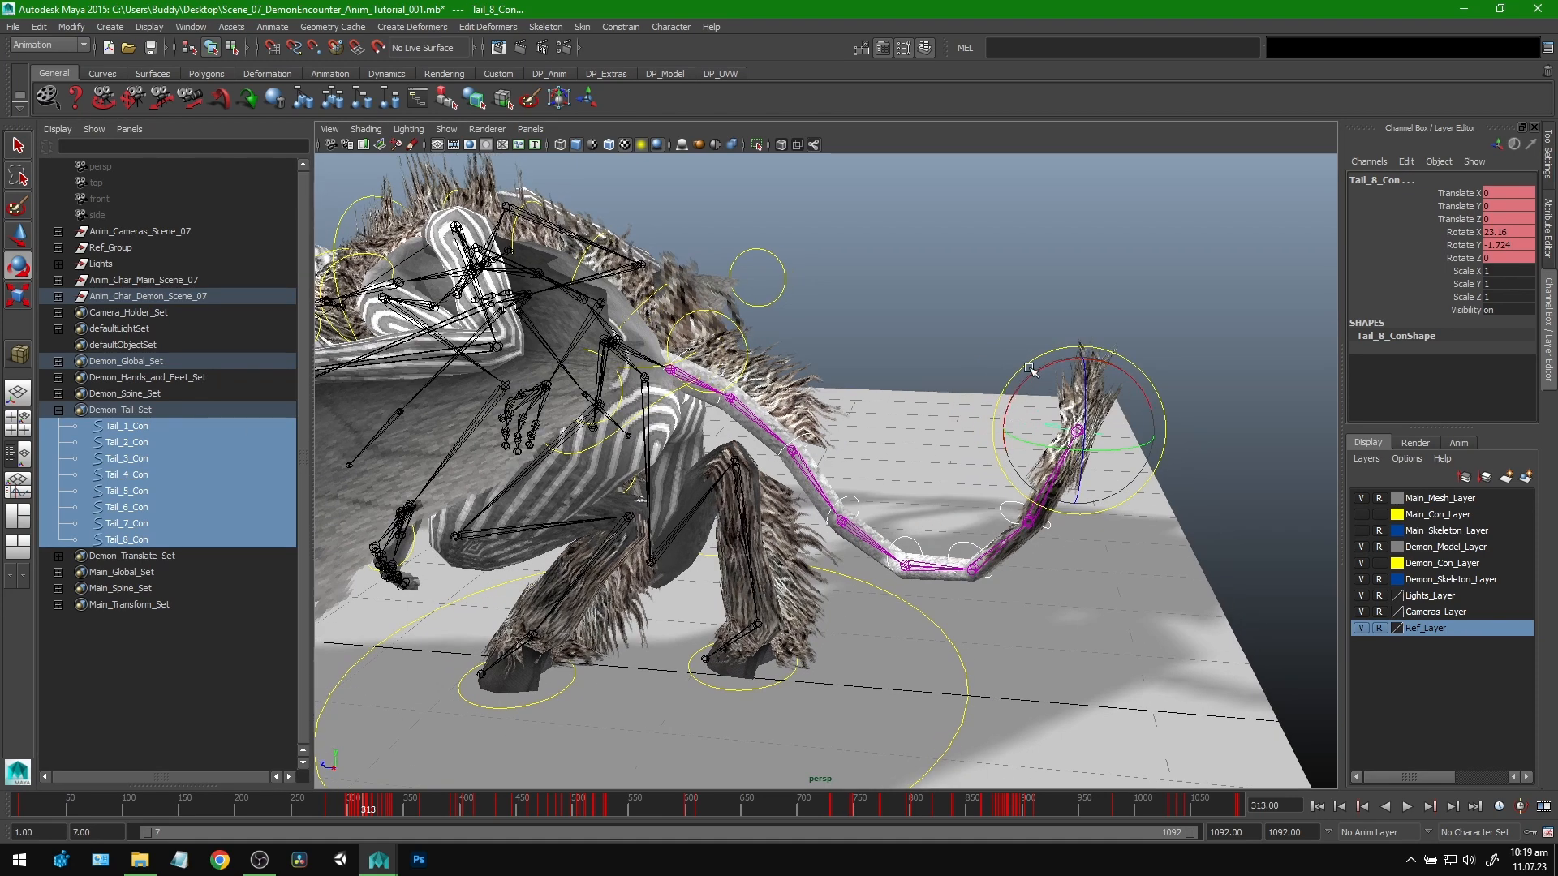
pyautogui.moveTo(1035, 374)
pyautogui.mouseDown()
pyautogui.moveTo(1039, 341)
pyautogui.moveTo(1038, 406)
pyautogui.moveTo(1037, 349)
pyautogui.moveTo(1045, 384)
pyautogui.moveTo(1032, 357)
pyautogui.moveTo(1018, 389)
pyautogui.mouseUp()
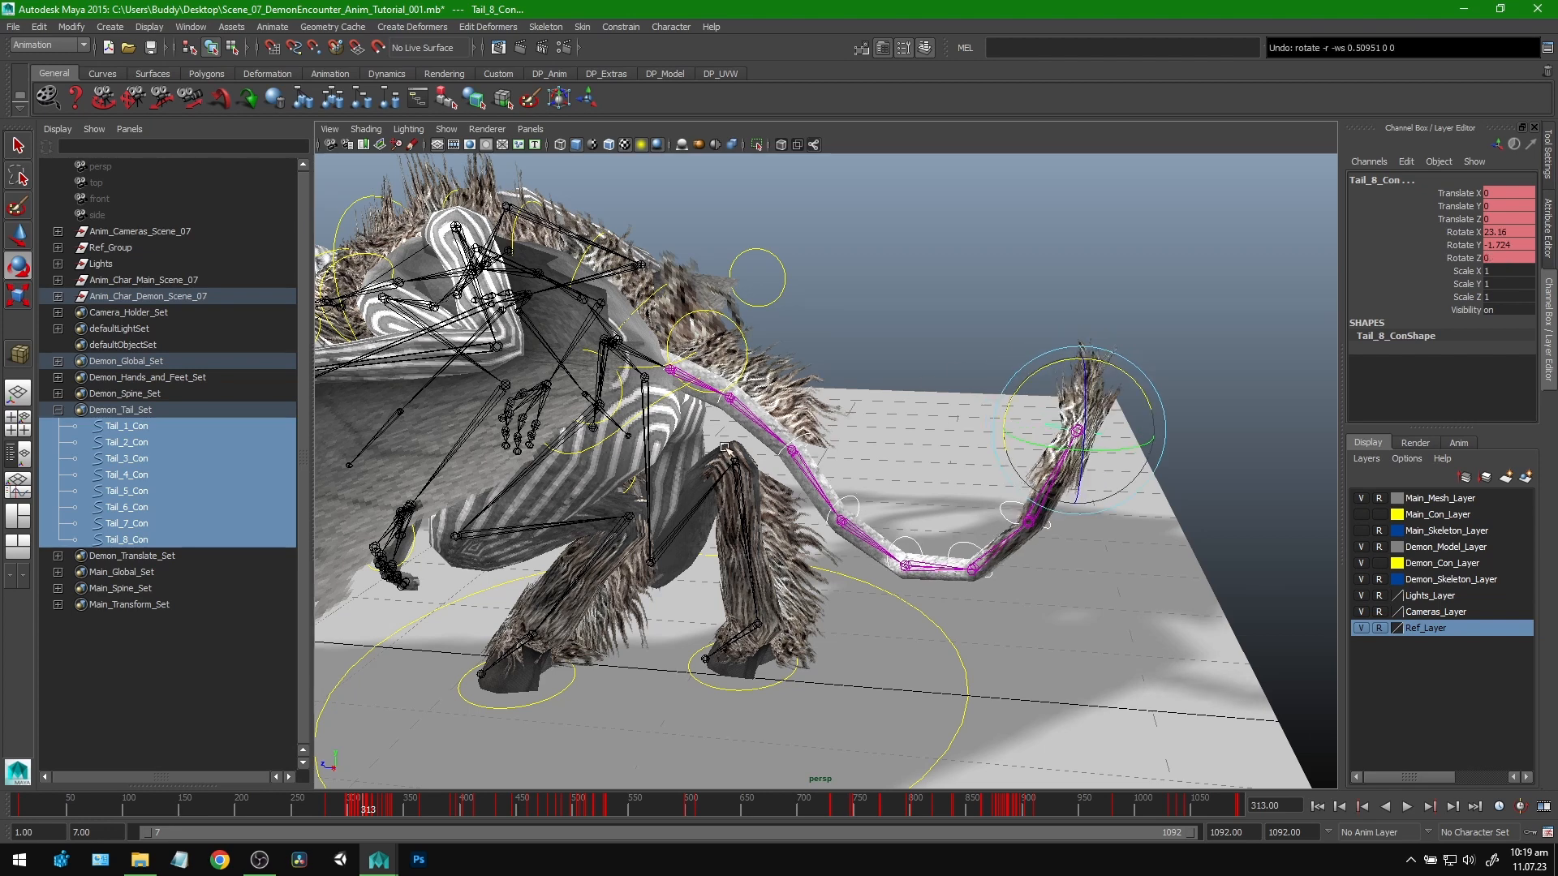
pyautogui.keyDown('alt'); pyautogui.moveTo(480, 447); pyautogui.dragTo(629, 434, button='right'); pyautogui.keyUp('alt')
pyautogui.keyDown('alt'); pyautogui.moveTo(629, 434); pyautogui.dragTo(647, 469, button='middle'); pyautogui.keyUp('alt')
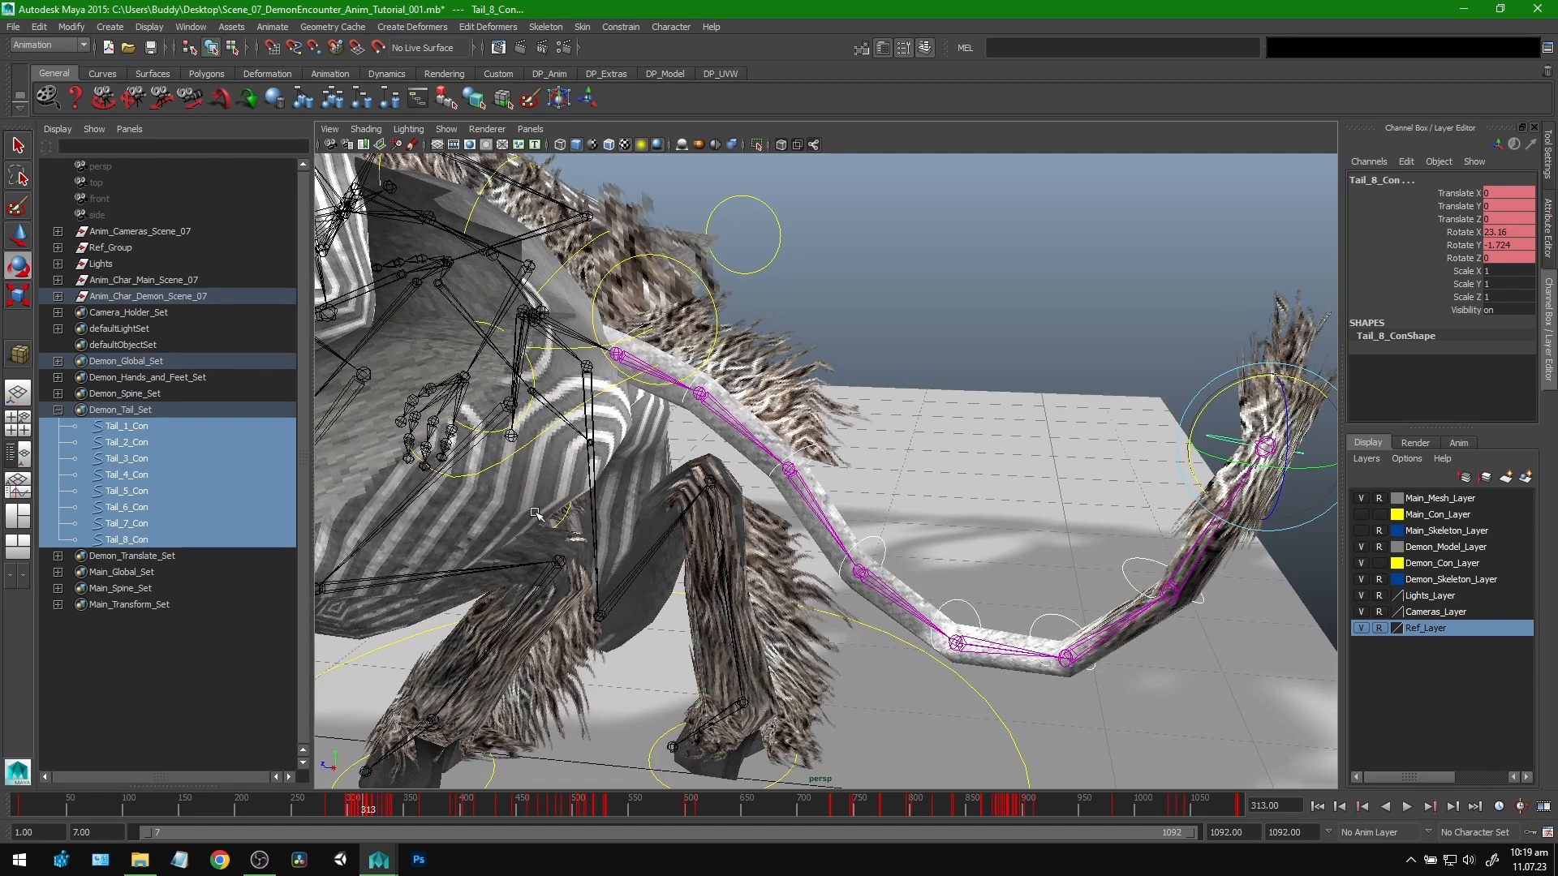
pyautogui.moveTo(621, 511)
pyautogui.keyDown('alt'); pyautogui.mouseDown()
pyautogui.moveTo(598, 528)
pyautogui.moveTo(616, 512)
pyautogui.mouseUp(); pyautogui.keyUp('alt')
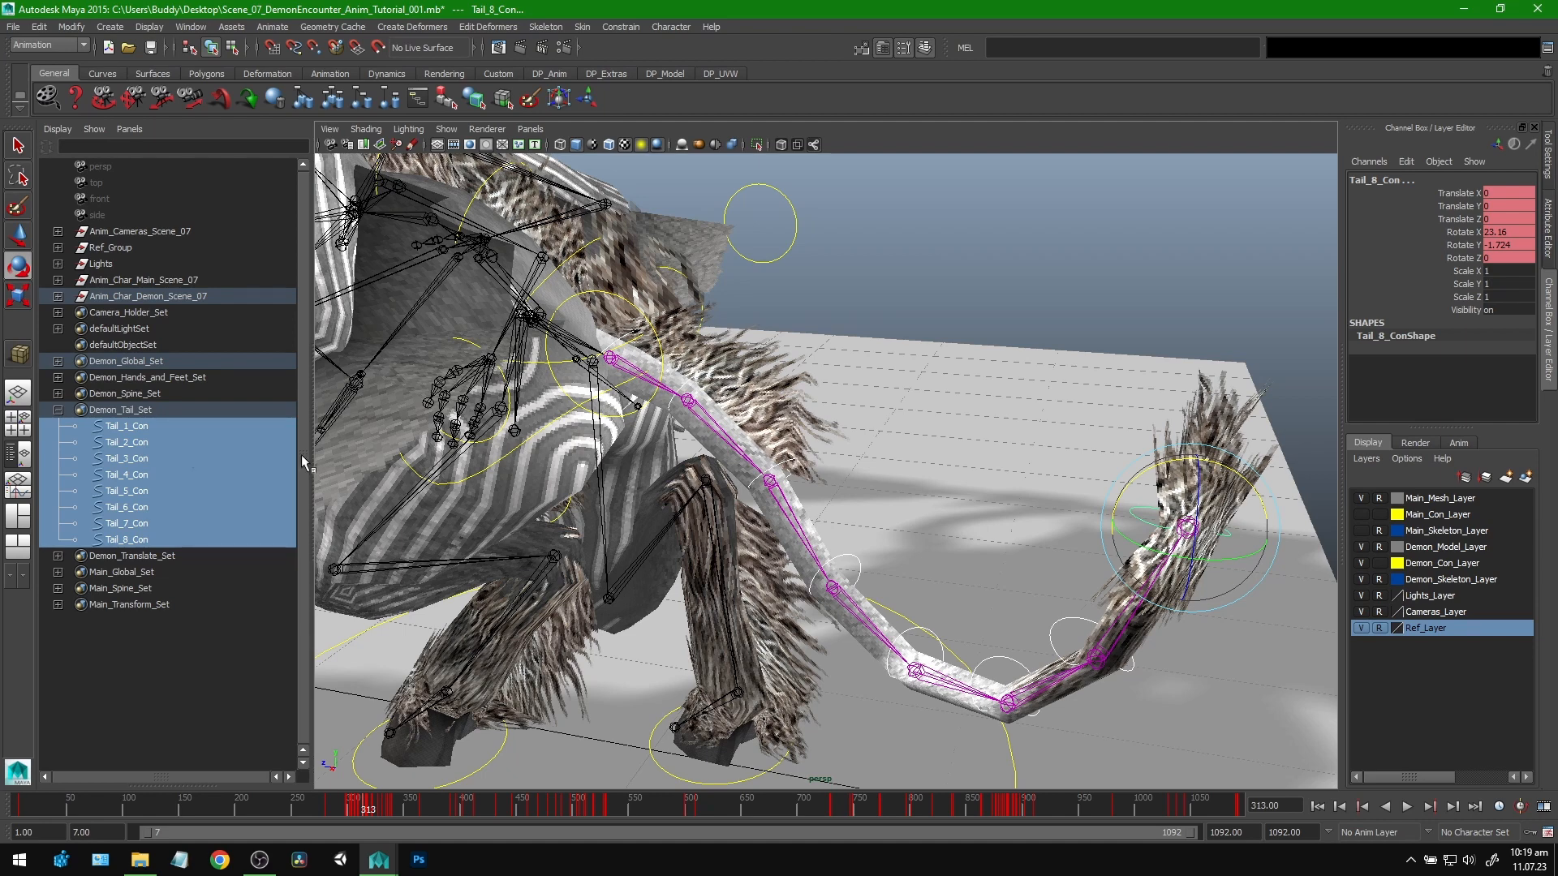
pyautogui.keyDown('alt'); pyautogui.moveTo(840, 414); pyautogui.dragTo(898, 393); pyautogui.keyUp('alt')
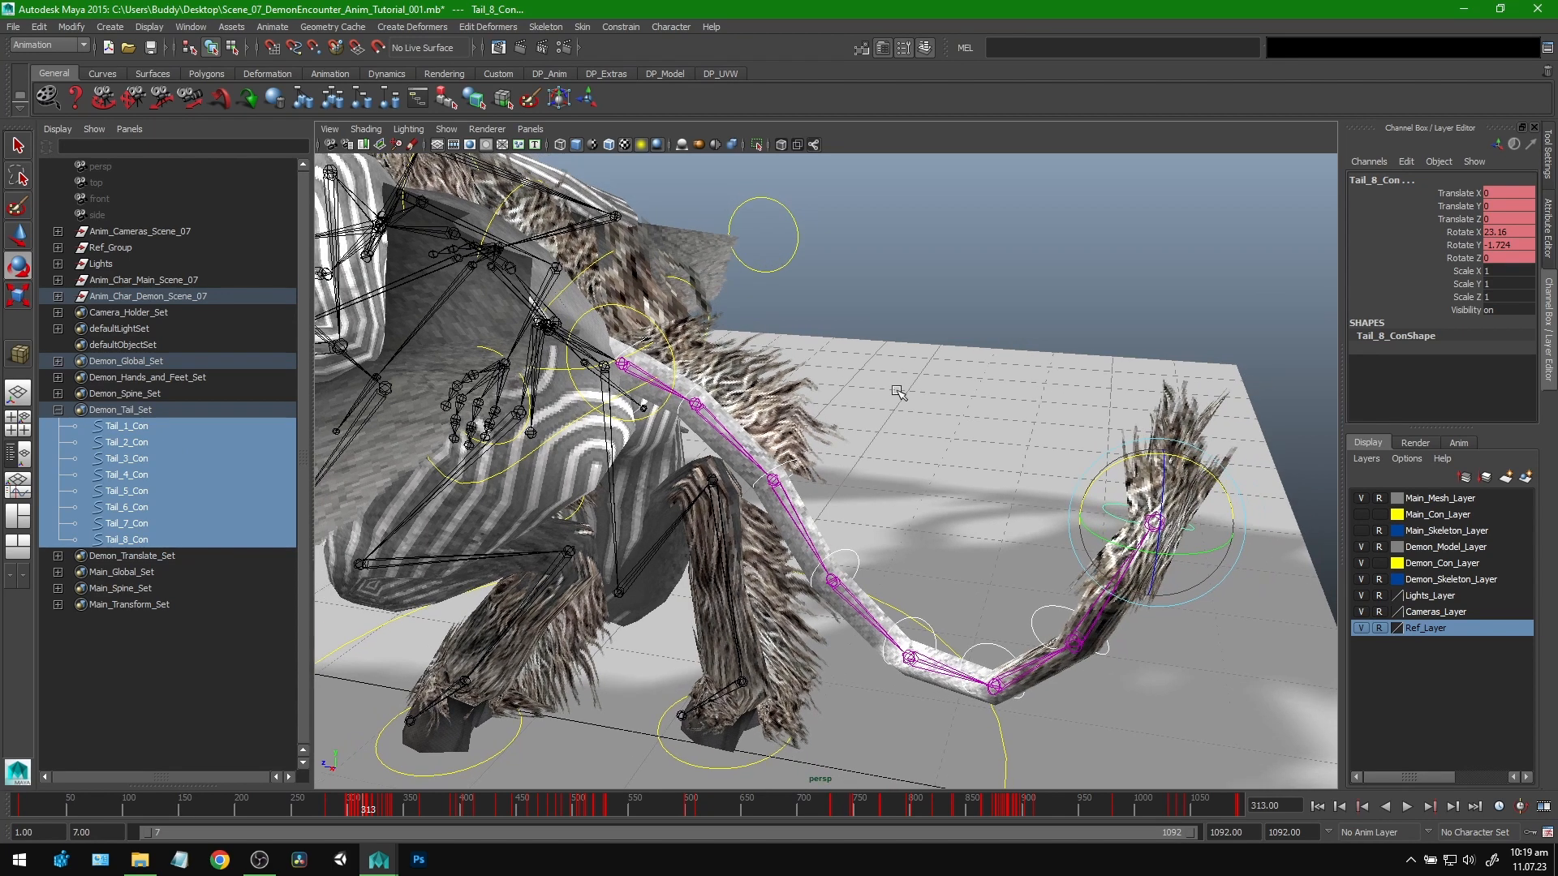
# Step: Try to rotate Tail_1_Con on its own at frame 313, undoing the rotation
pyautogui.click(125, 425)
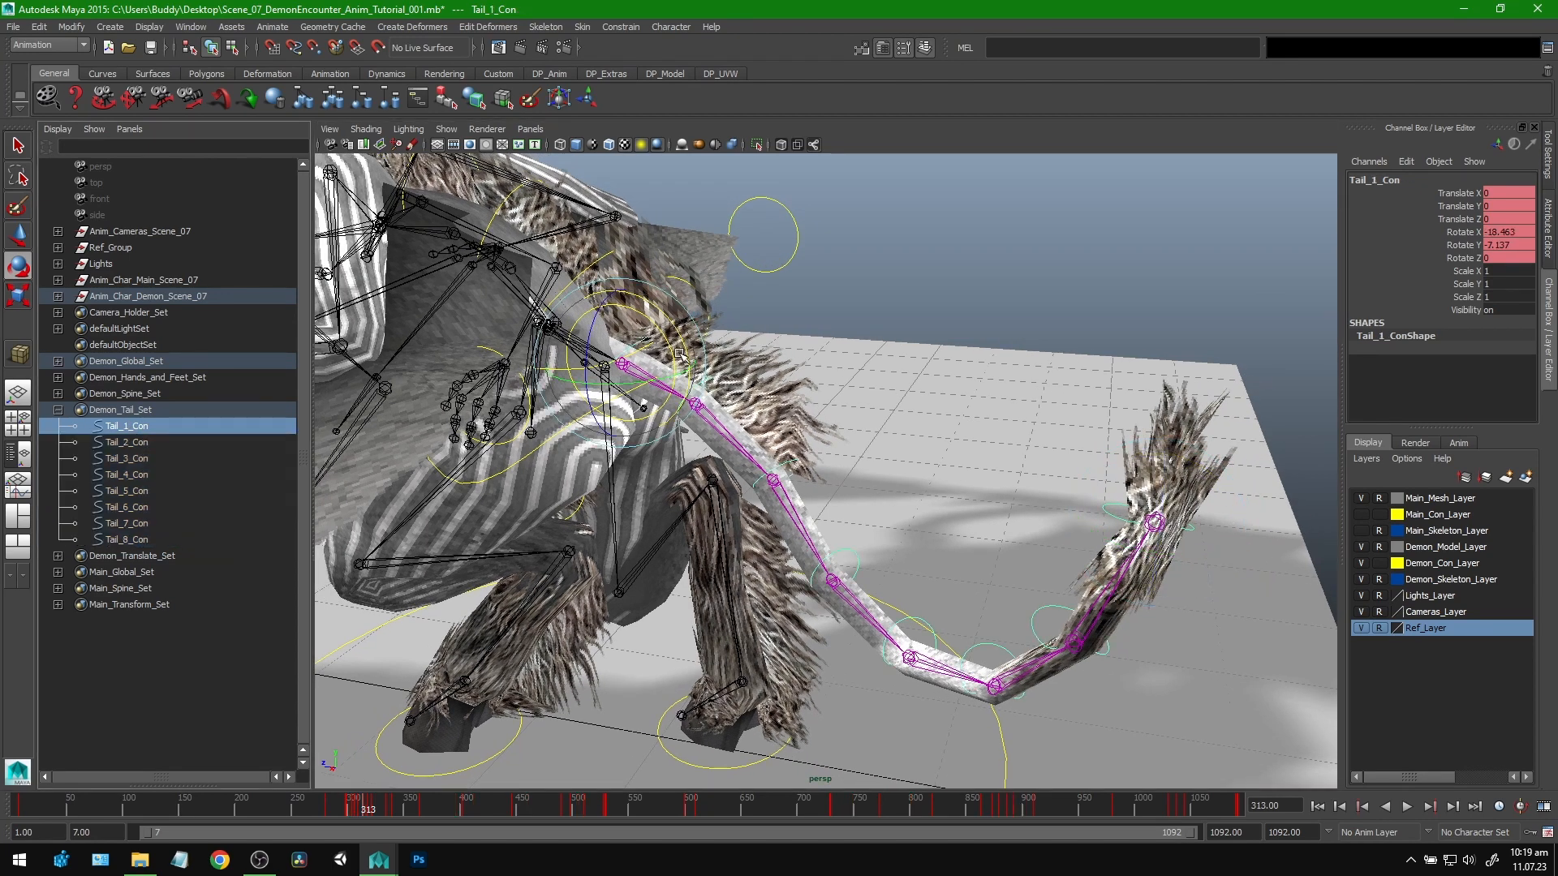
pyautogui.keyDown('alt'); pyautogui.moveTo(680, 354); pyautogui.dragTo(625, 342); pyautogui.keyUp('alt')
pyautogui.hotkey('ctrl', 'z')
pyautogui.hotkey('ctrl', 'z')
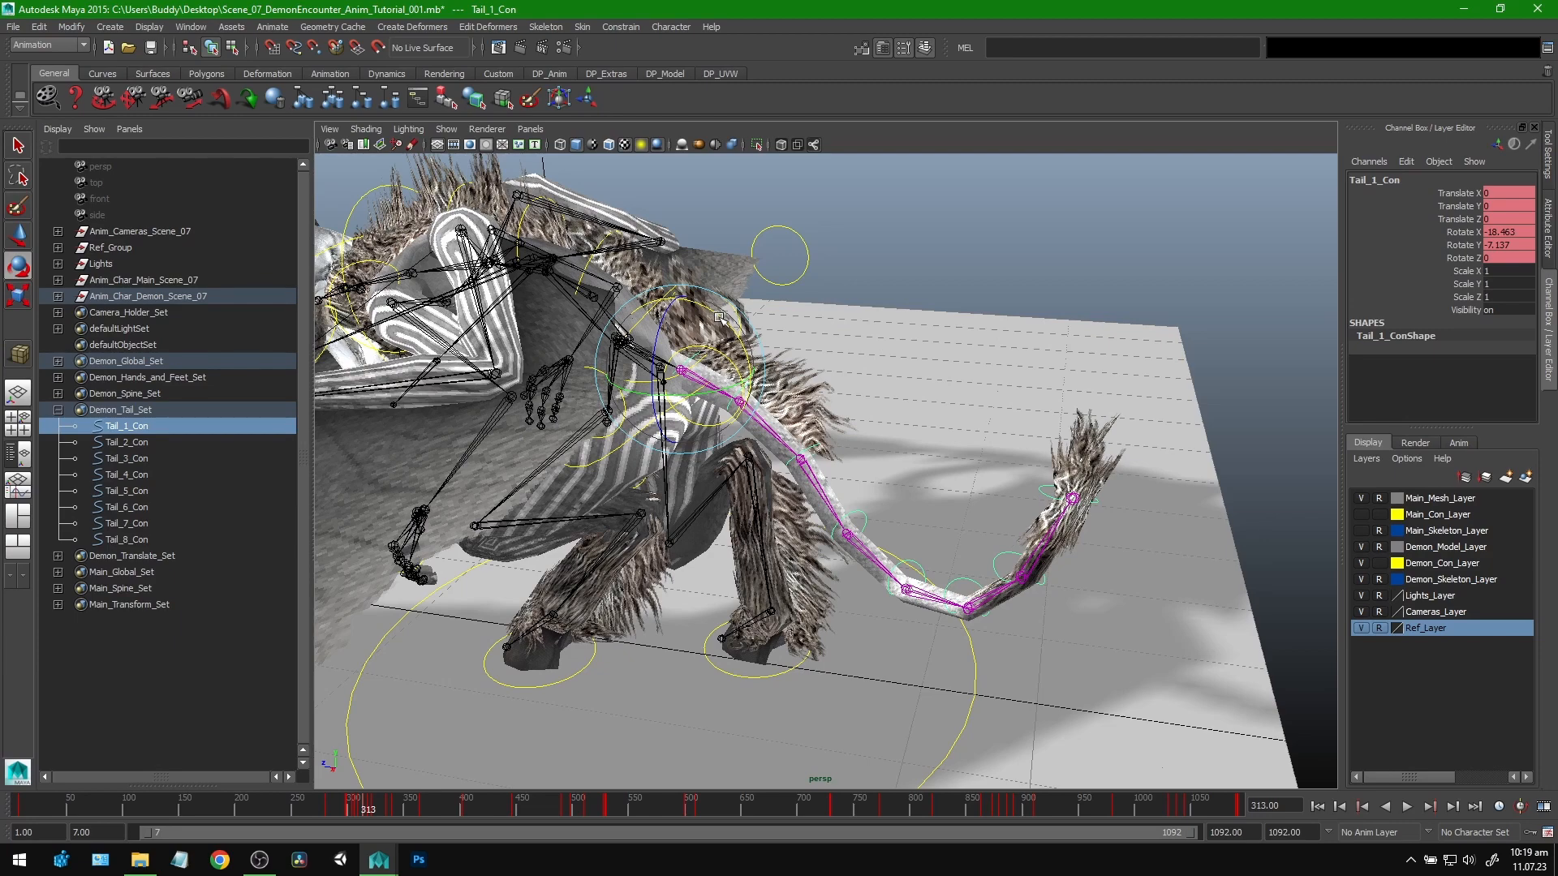
# Step: Play the animation and go to frame 299, examining the tail base and hips from several angles
pyautogui.keyDown('alt'); pyautogui.moveTo(885, 443); pyautogui.dragTo(805, 461); pyautogui.keyUp('alt')
pyautogui.hotkey('alt', 'v')
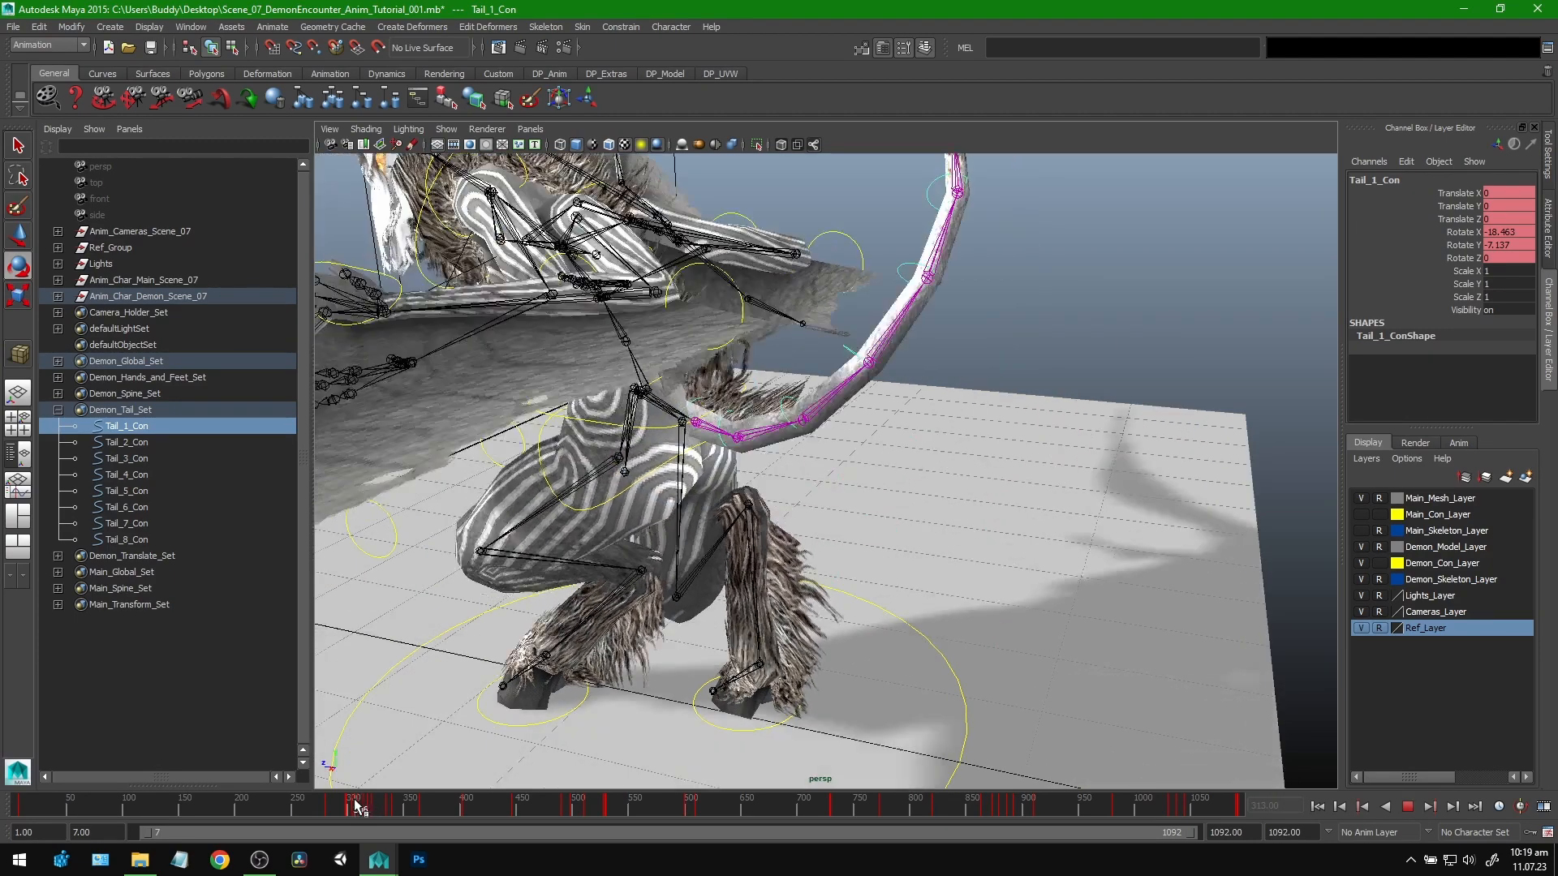
pyautogui.click(346, 805)
pyautogui.keyDown('alt'); pyautogui.moveTo(818, 399); pyautogui.dragTo(746, 557, button='middle'); pyautogui.keyUp('alt')
pyautogui.moveTo(808, 254)
pyautogui.keyDown('alt'); pyautogui.mouseDown(button='middle')
pyautogui.moveTo(813, 524)
pyautogui.moveTo(819, 191)
pyautogui.moveTo(824, 235)
pyautogui.mouseUp(button='middle'); pyautogui.keyUp('alt')
pyautogui.keyDown('alt'); pyautogui.moveTo(872, 422); pyautogui.dragTo(897, 101, button='middle'); pyautogui.keyUp('alt')
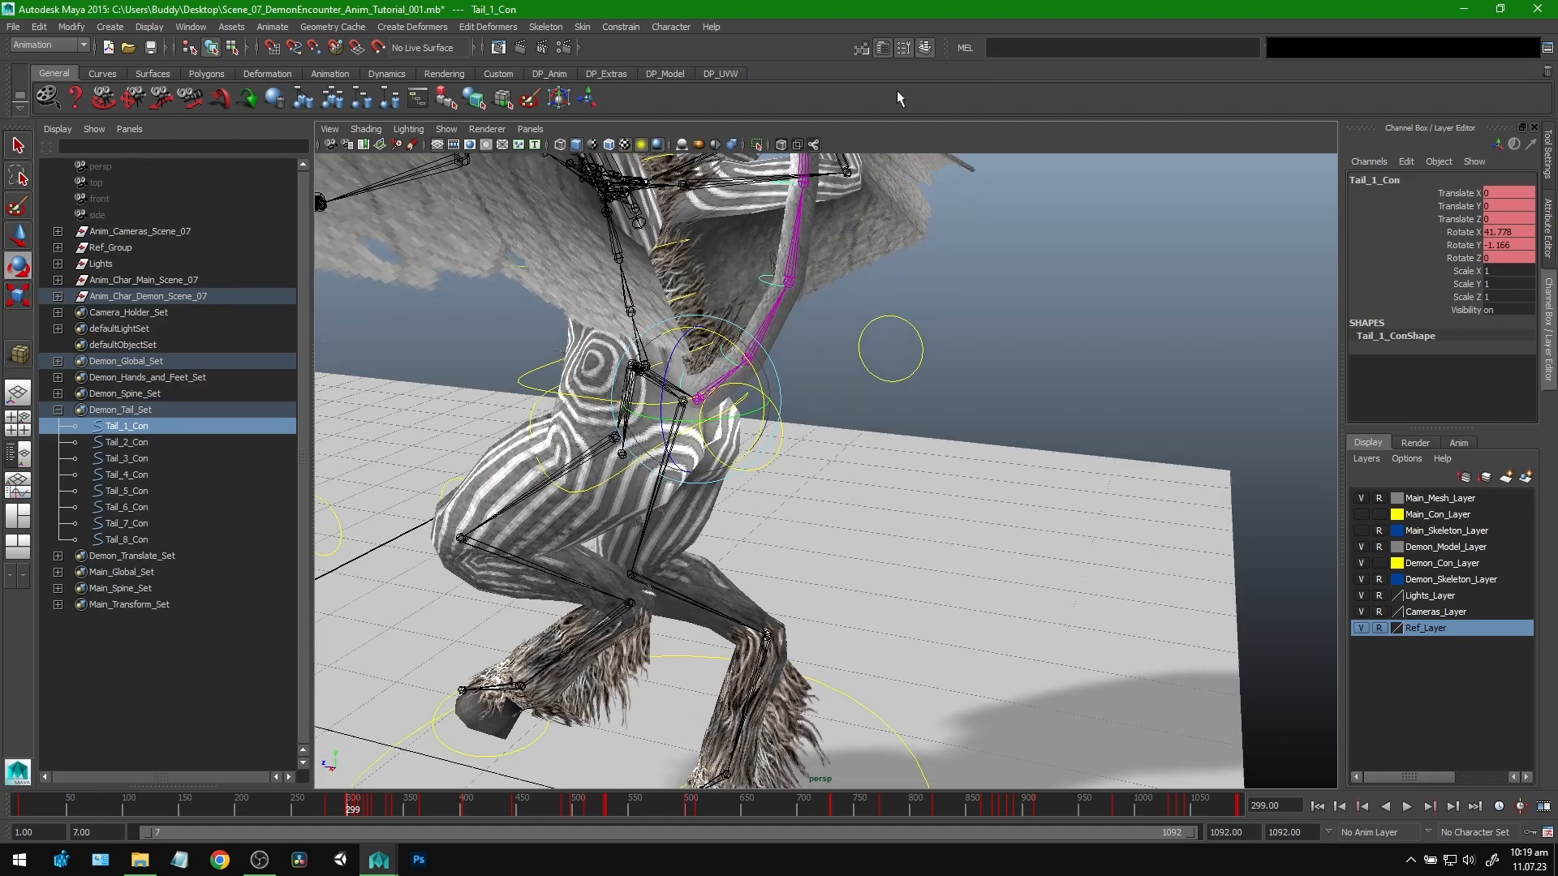
pyautogui.keyDown('alt'); pyautogui.moveTo(845, 390); pyautogui.dragTo(698, 114, button='middle'); pyautogui.keyUp('alt')
# Step: Replay the movement and stop at frame 308, examining how the tail's base leads the rest of the chain
pyautogui.hotkey('alt', 'v')
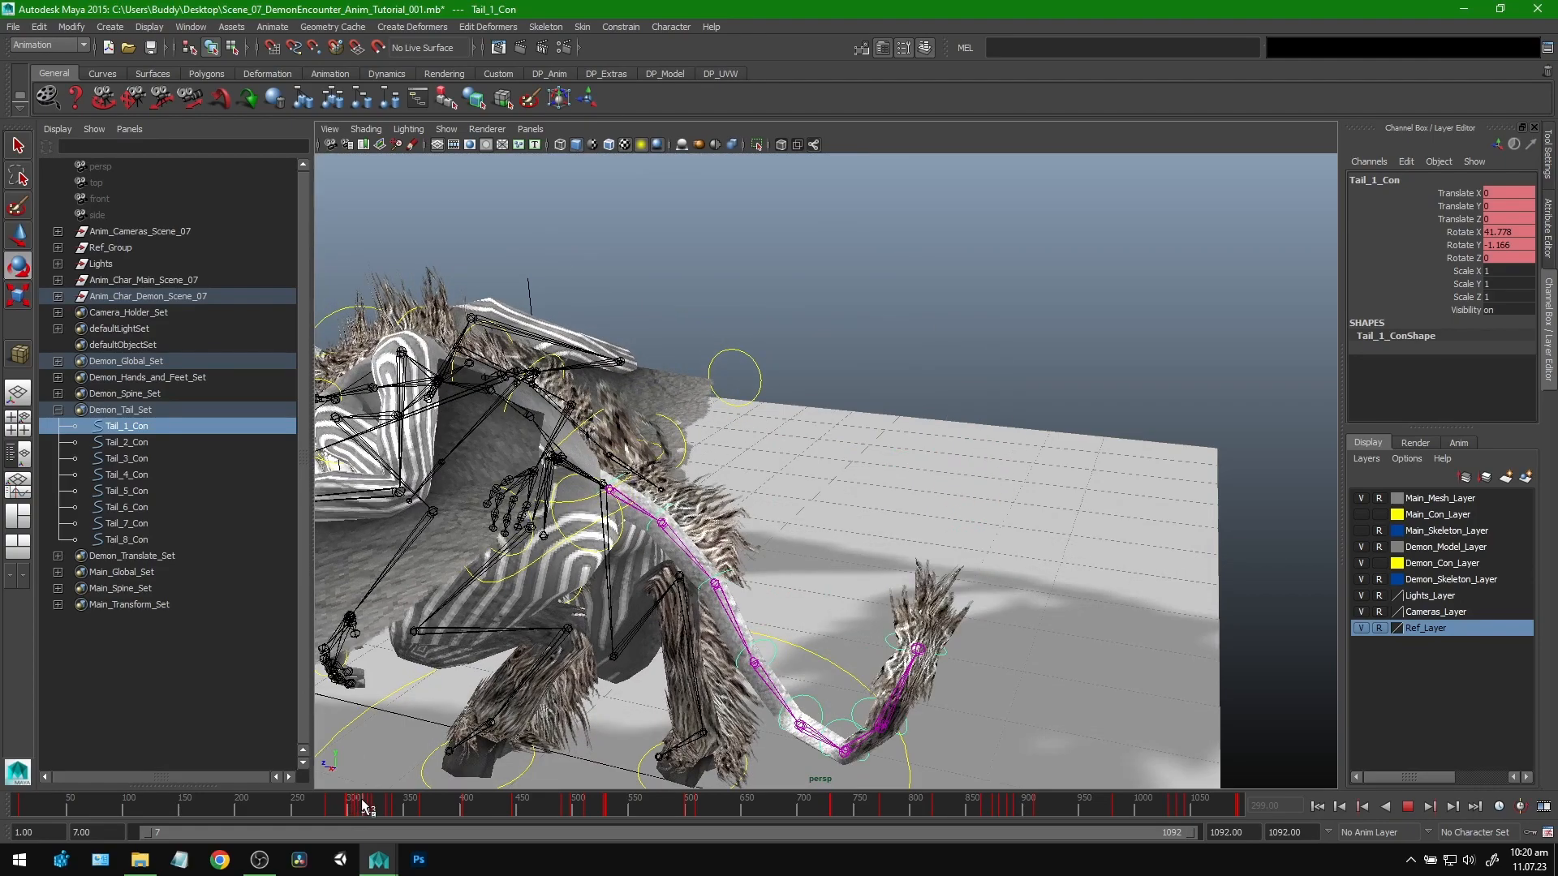
pyautogui.click(357, 805)
pyautogui.keyDown('alt'); pyautogui.moveTo(448, 744); pyautogui.dragTo(519, 713); pyautogui.keyUp('alt')
pyautogui.keyDown('alt'); pyautogui.moveTo(519, 568); pyautogui.dragTo(649, 519, button='right'); pyautogui.keyUp('alt')
pyautogui.keyDown('alt'); pyautogui.moveTo(585, 445); pyautogui.dragTo(693, 444, button='middle'); pyautogui.keyUp('alt')
pyautogui.hotkey('alt', 'v')
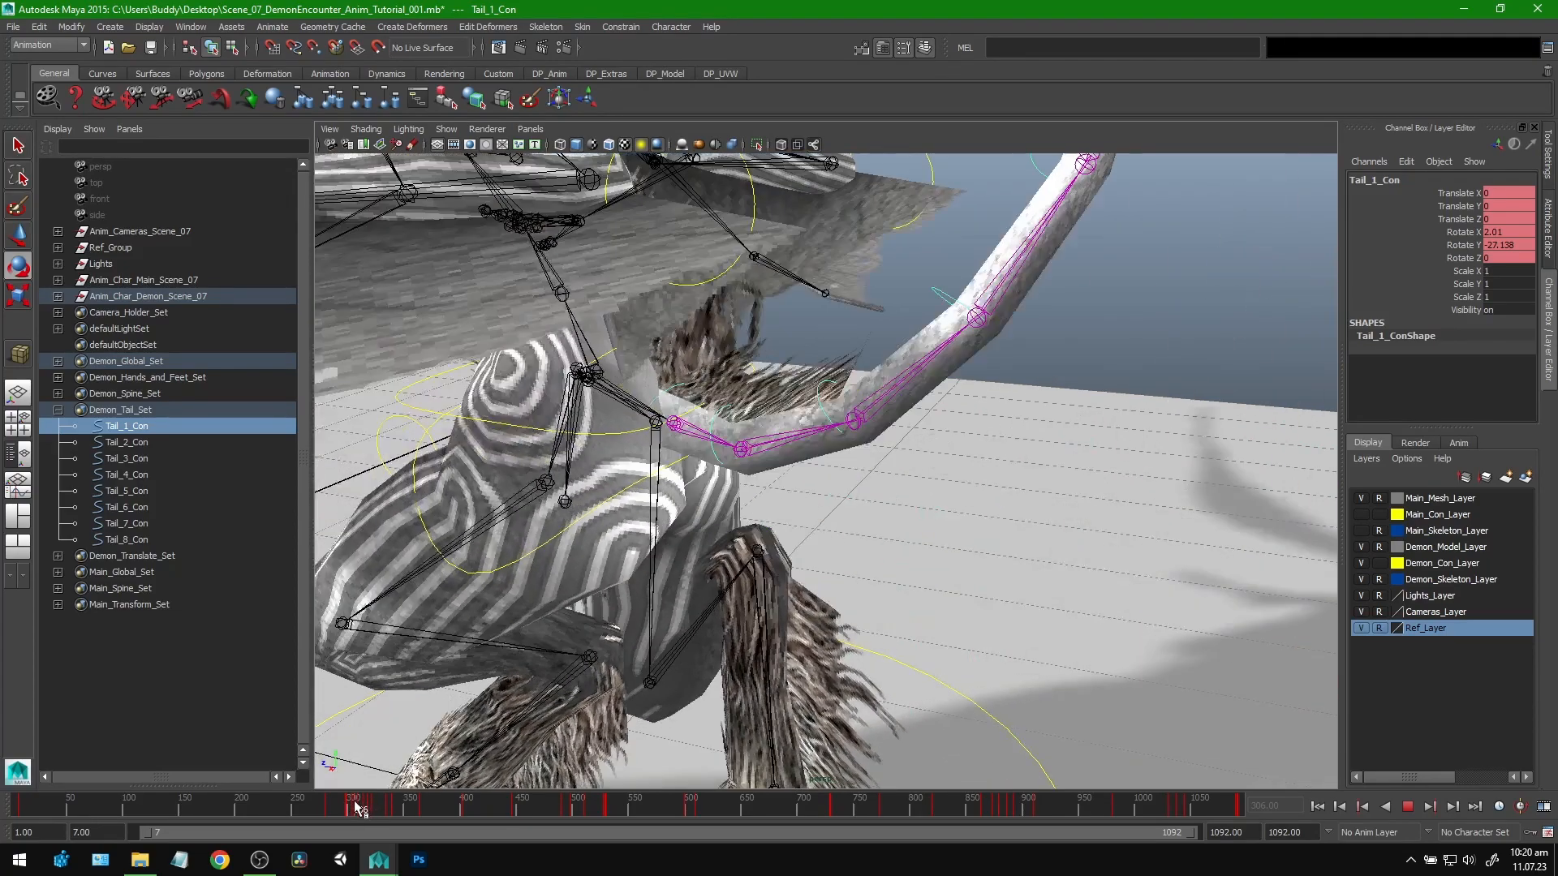
pyautogui.press('Escape')
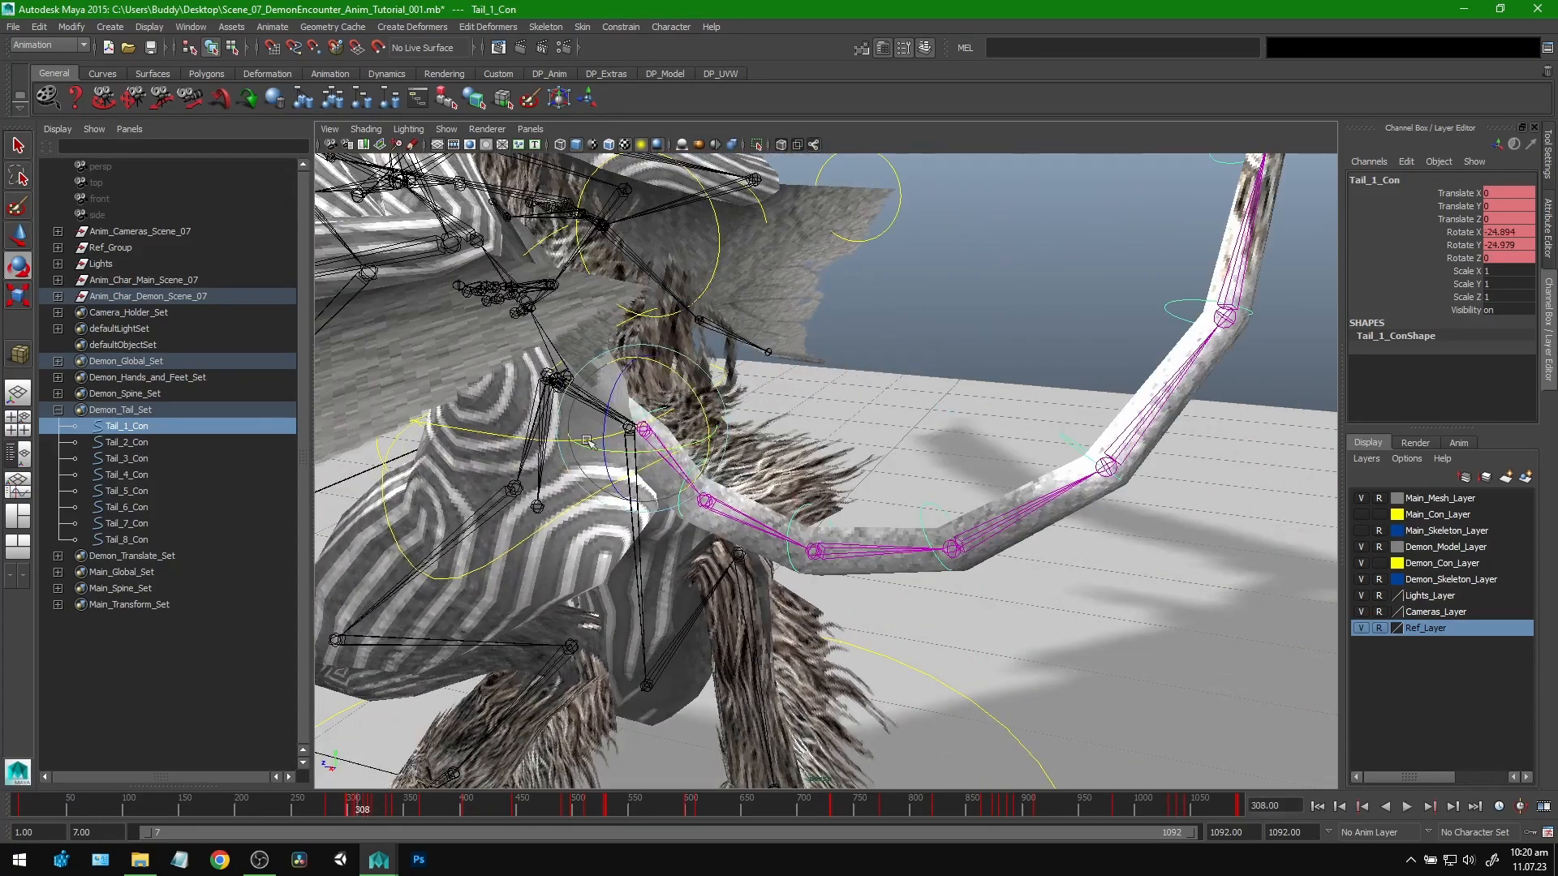
pyautogui.keyDown('alt'); pyautogui.moveTo(923, 463); pyautogui.dragTo(878, 450); pyautogui.keyUp('alt')
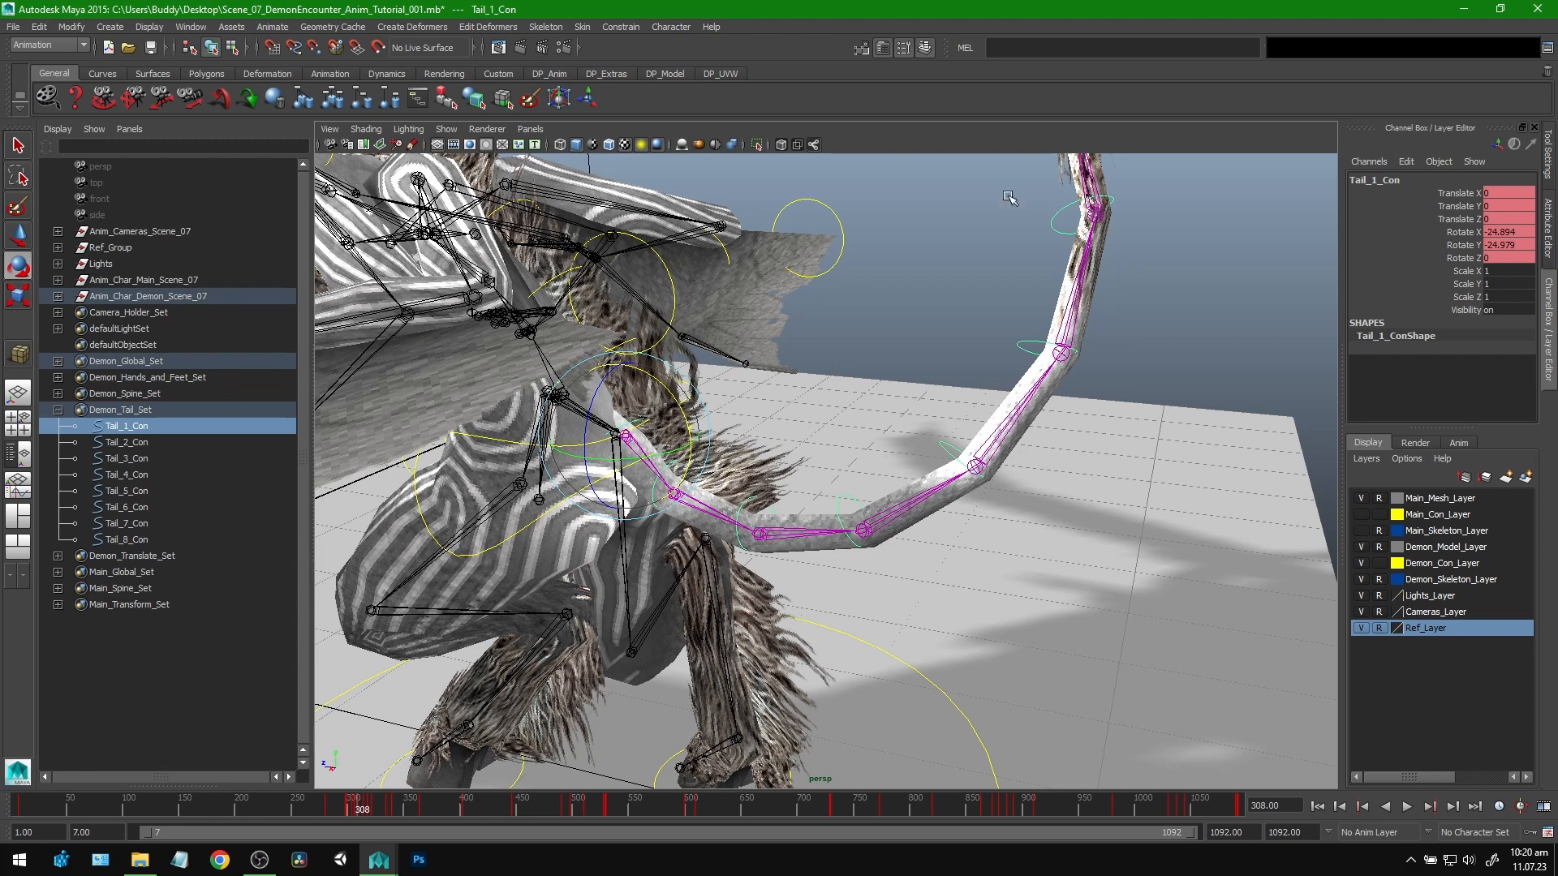
pyautogui.keyDown('alt'); pyautogui.moveTo(914, 380); pyautogui.dragTo(763, 422); pyautogui.keyUp('alt')
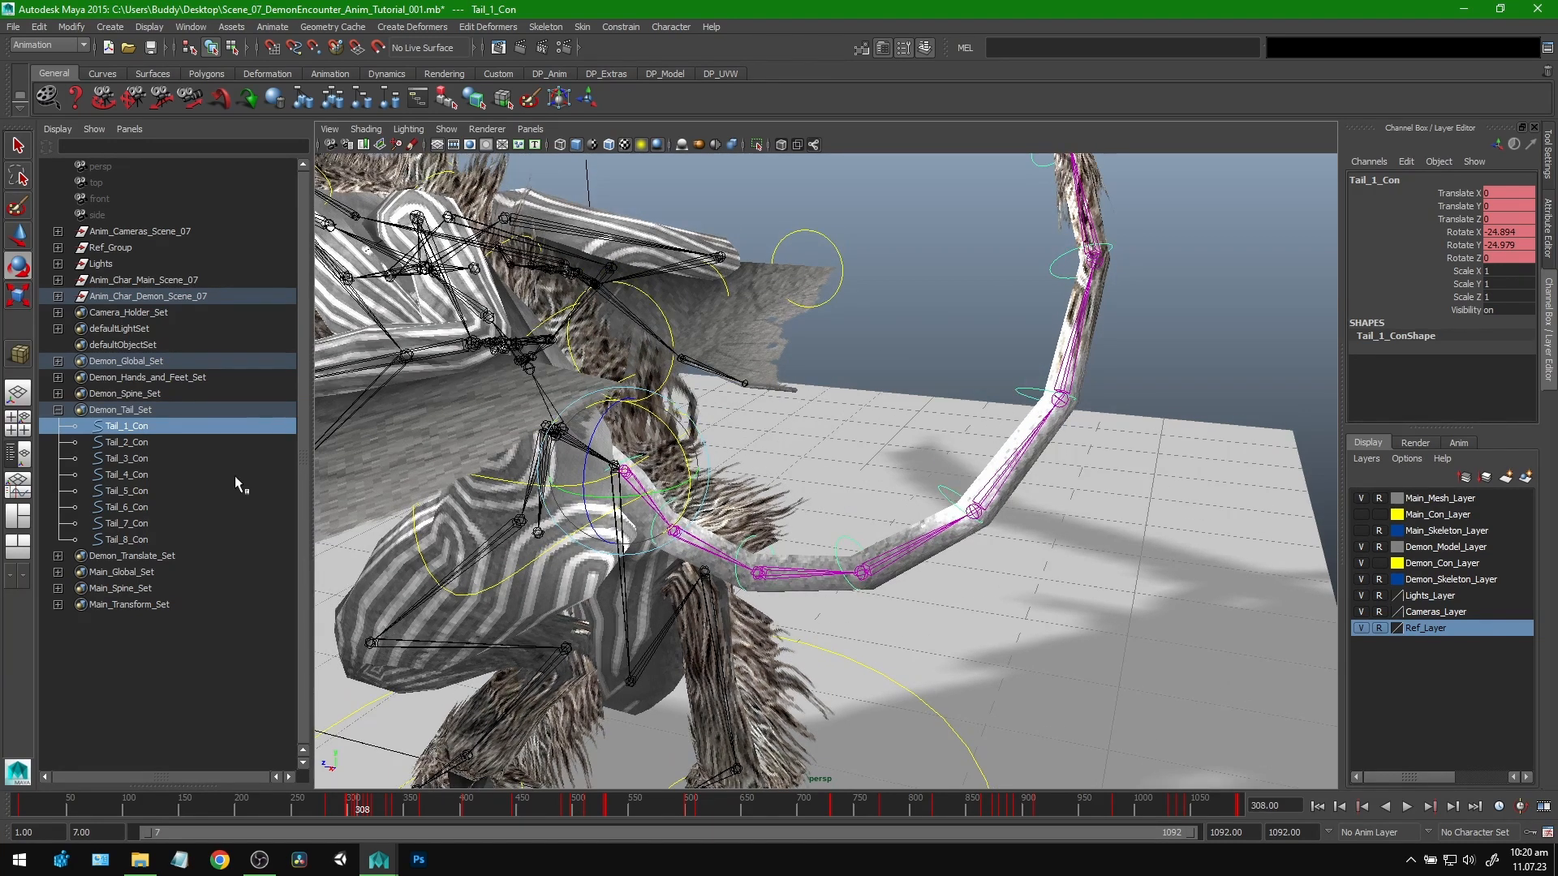
# Step: Rotate Tail_1_Con at frame 310 to raise the tail from its base
pyautogui.click(142, 439)
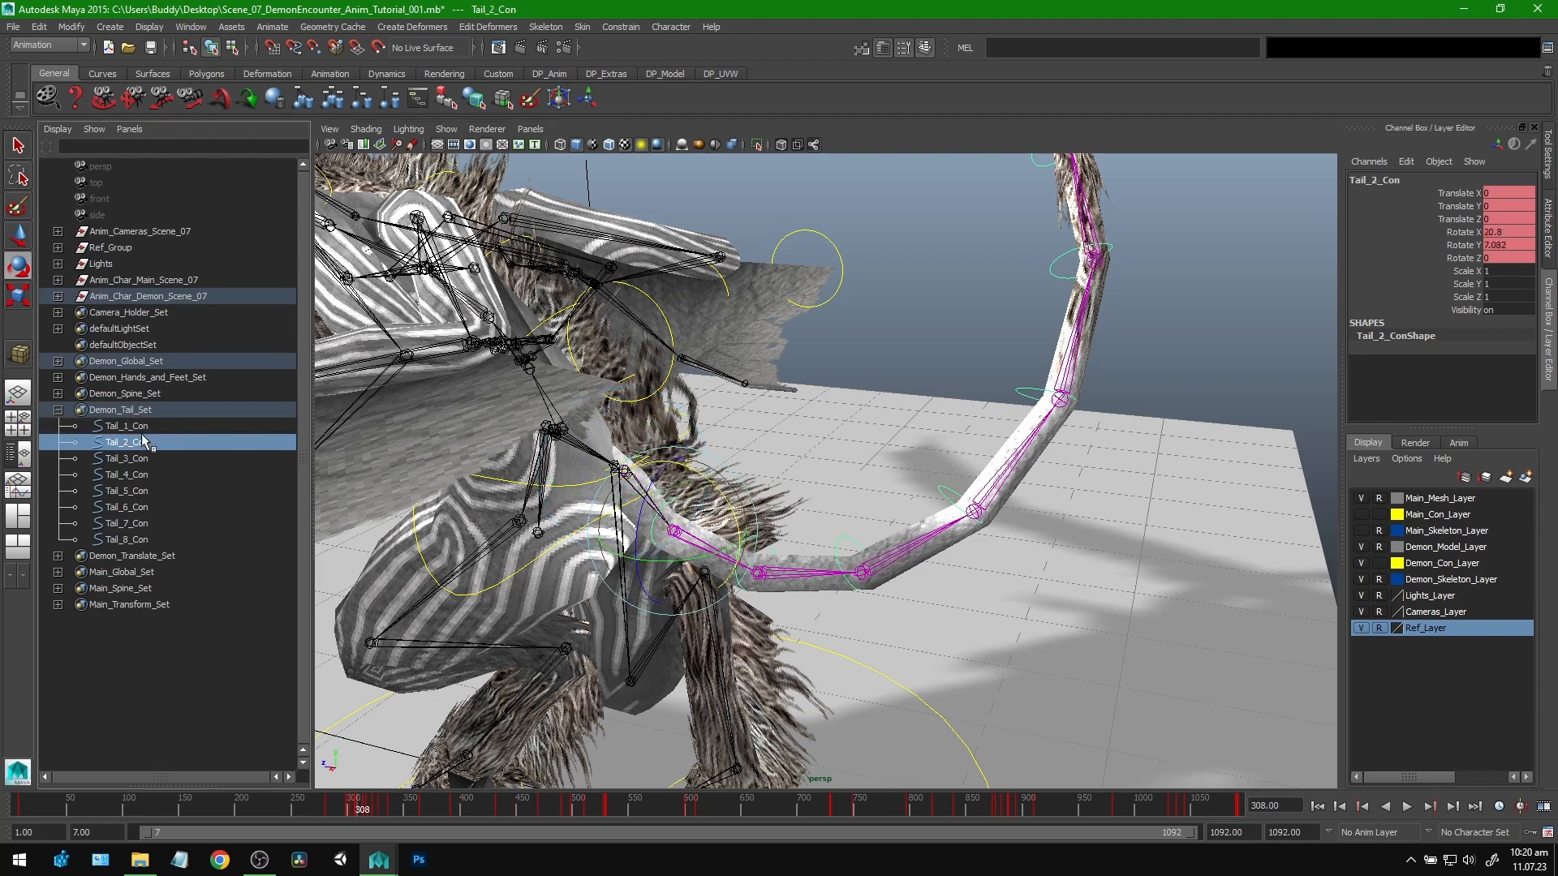
pyautogui.click(151, 427)
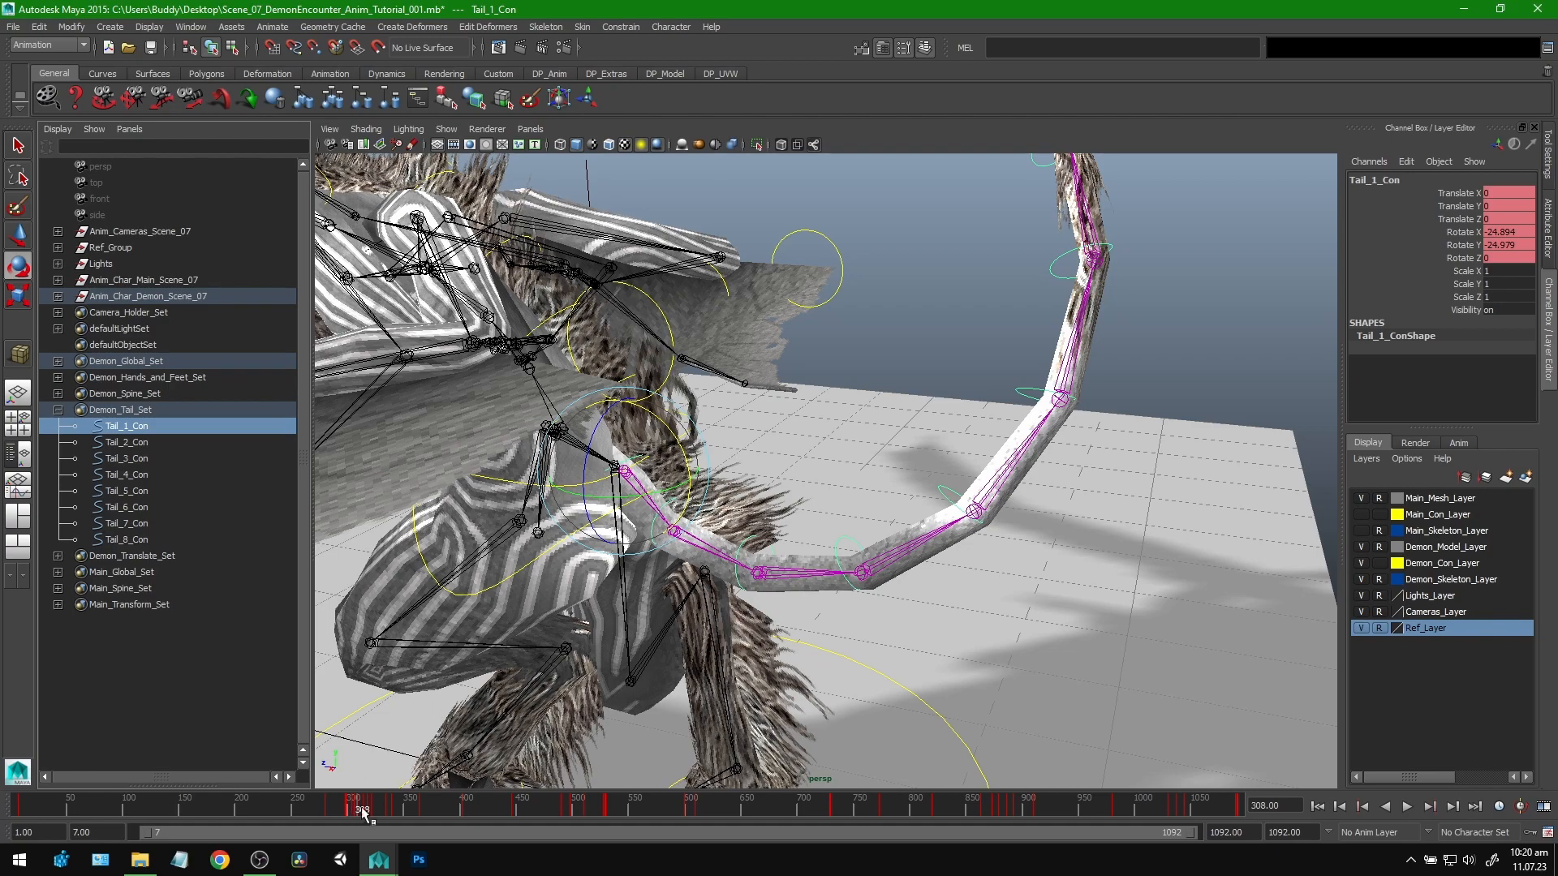
pyautogui.moveTo(362, 811); pyautogui.dragTo(369, 802)
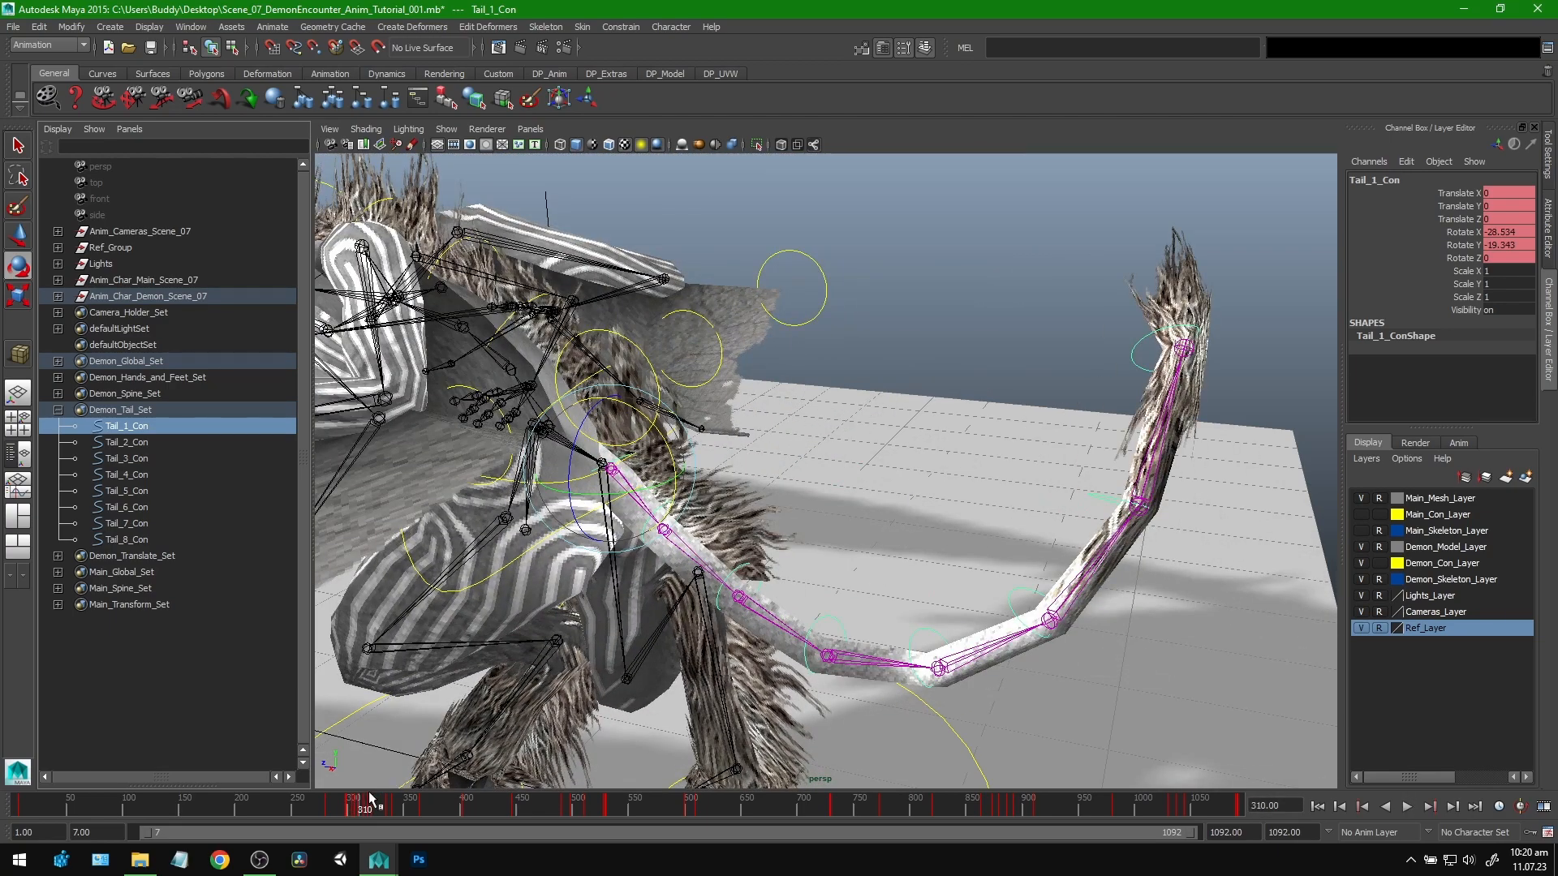
pyautogui.hotkey('alt', 'v')
pyautogui.hotkey('alt', 'v')
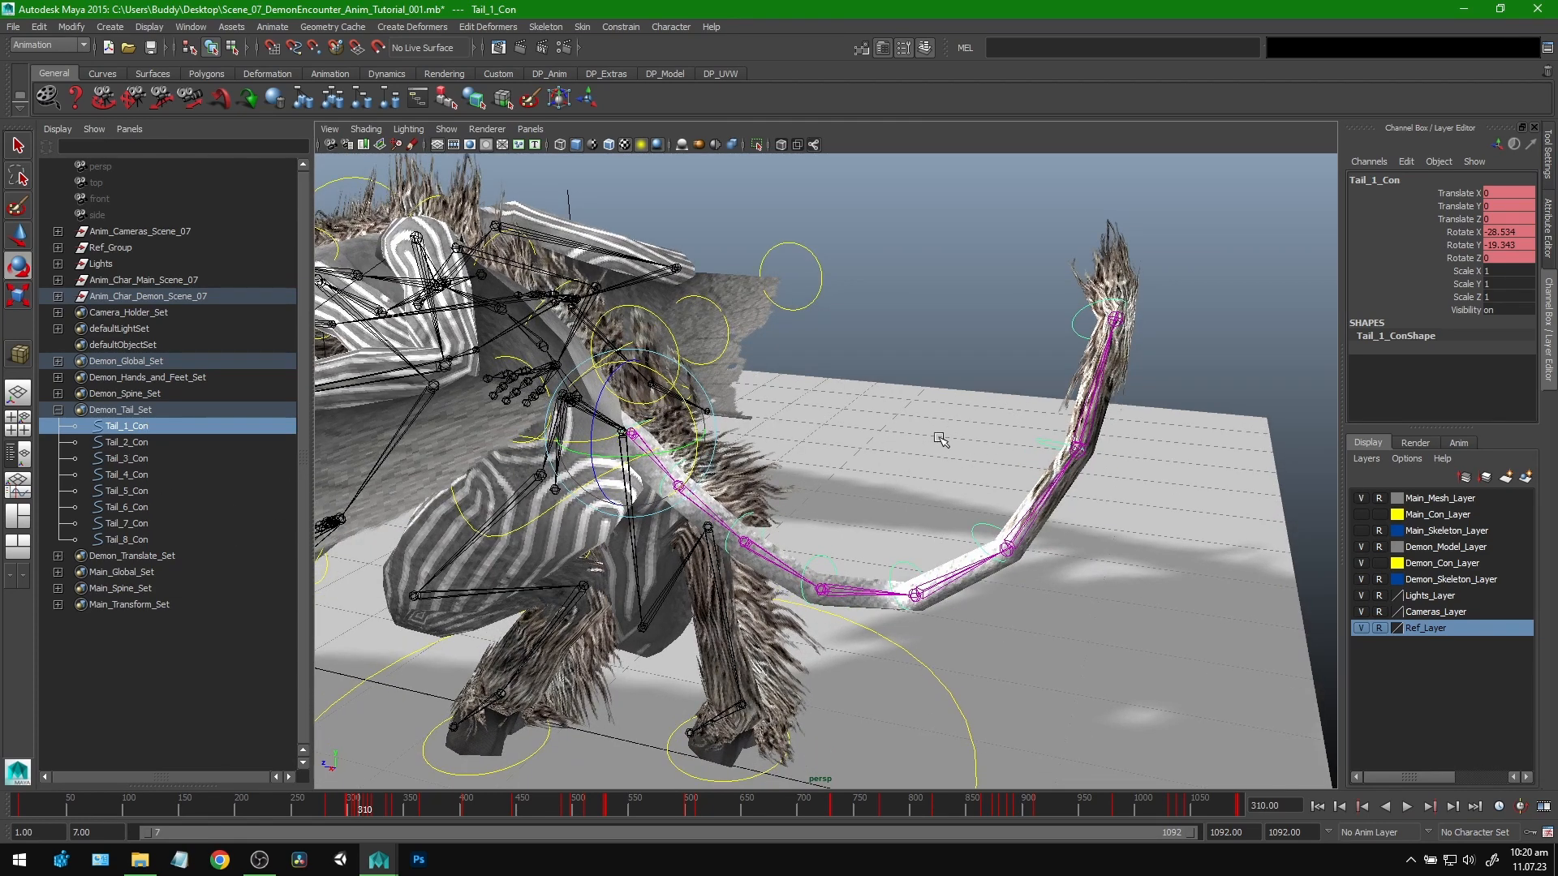
pyautogui.moveTo(692, 403); pyautogui.dragTo(686, 394)
# Step: Rotate Tail_2_Con through Tail_8_Con together at frame 310 to lower and straighten the tail
pyautogui.click(146, 448)
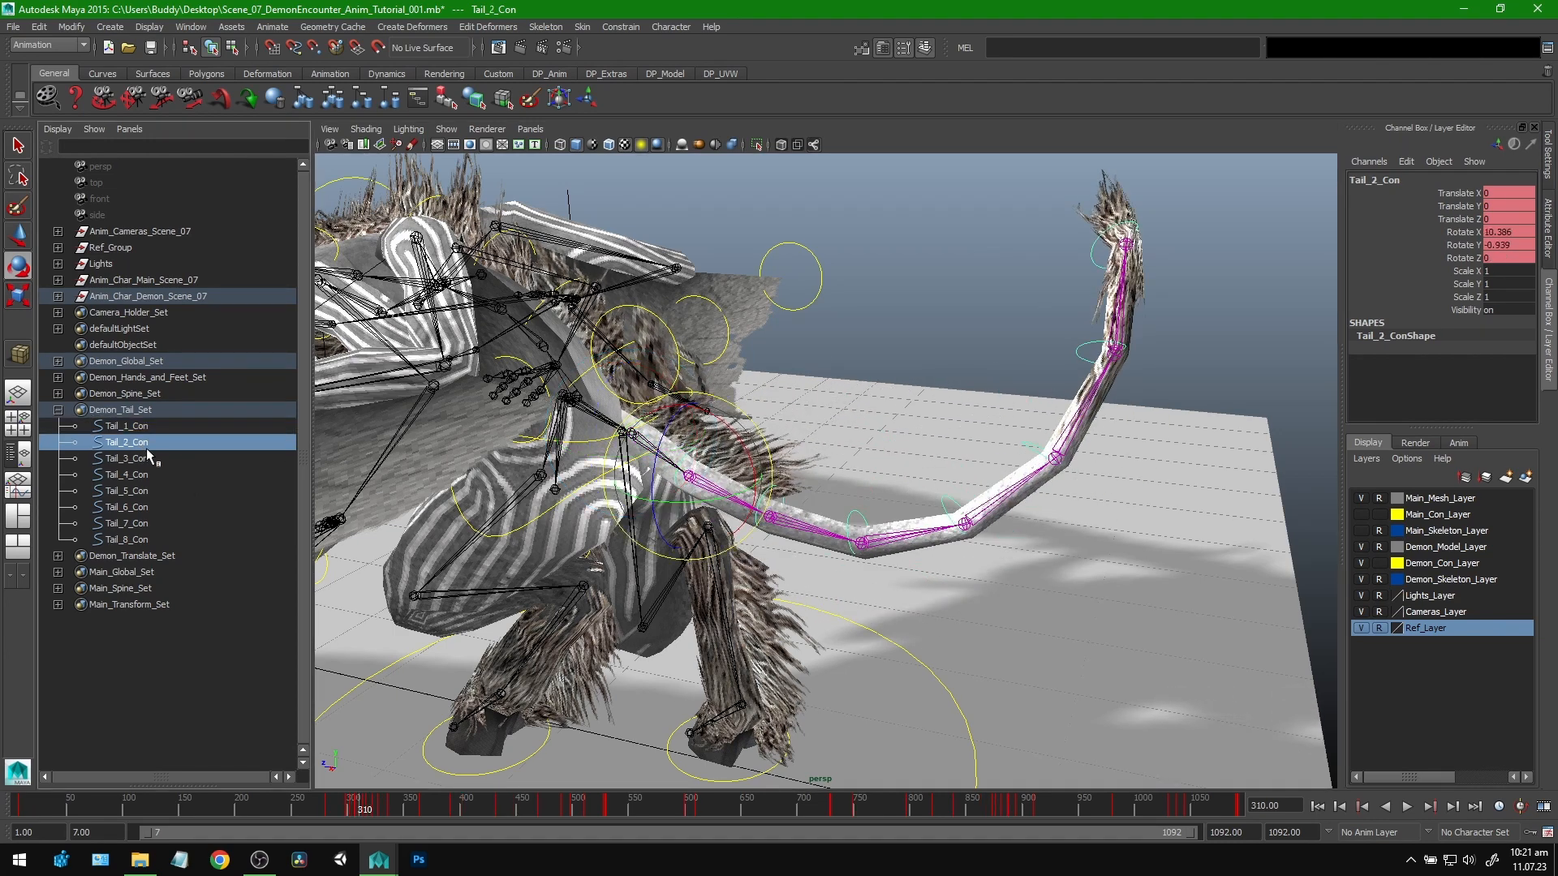
pyautogui.keyDown('shift'); pyautogui.click(130, 538); pyautogui.keyUp('shift')
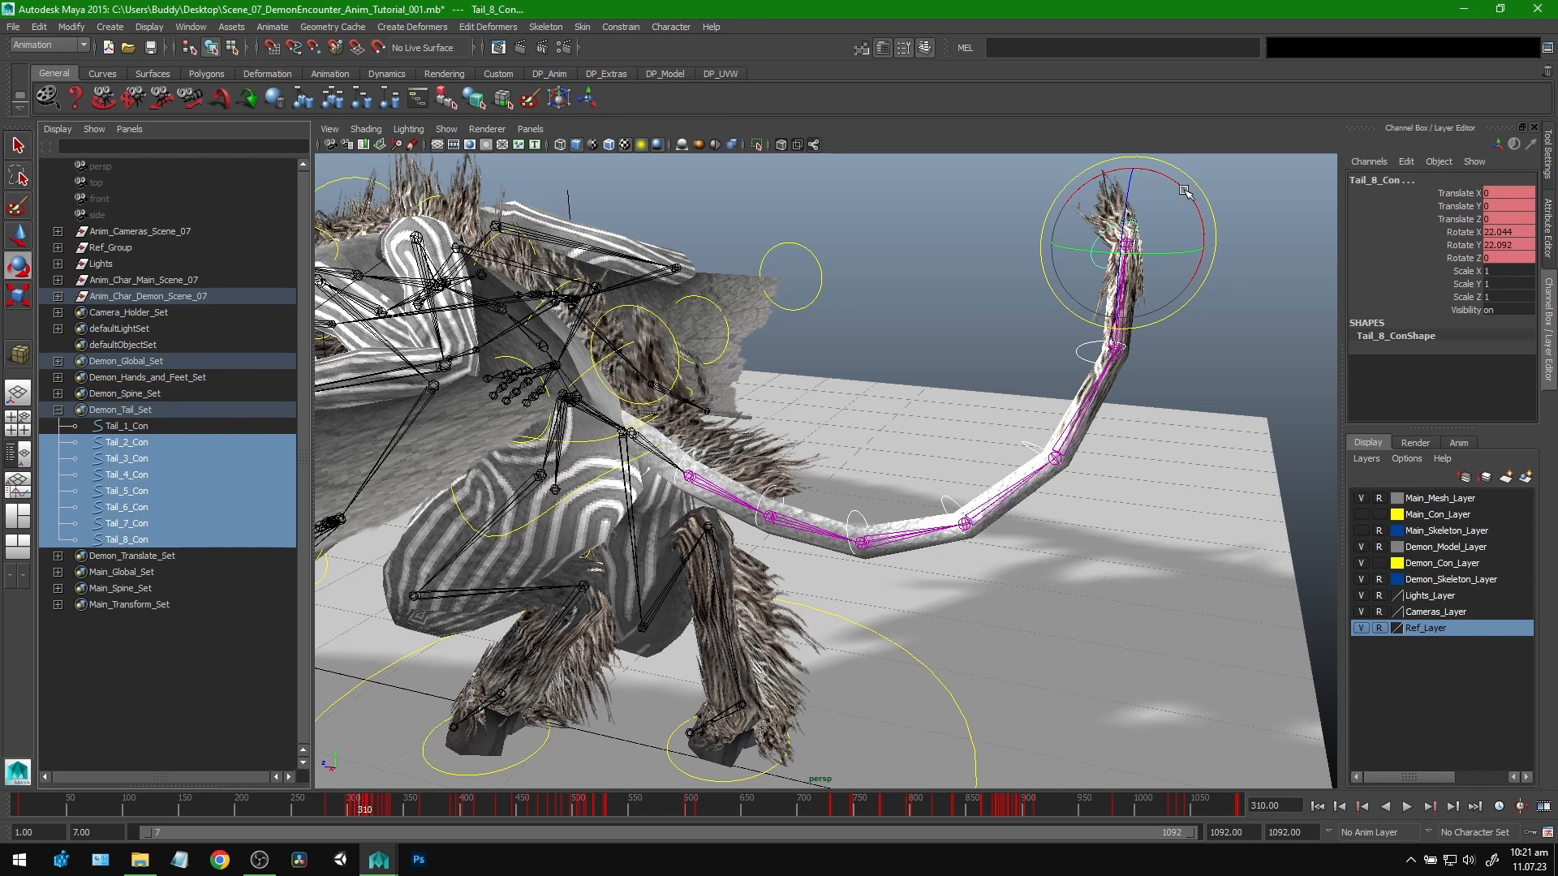
pyautogui.moveTo(1191, 187); pyautogui.dragTo(1153, 233)
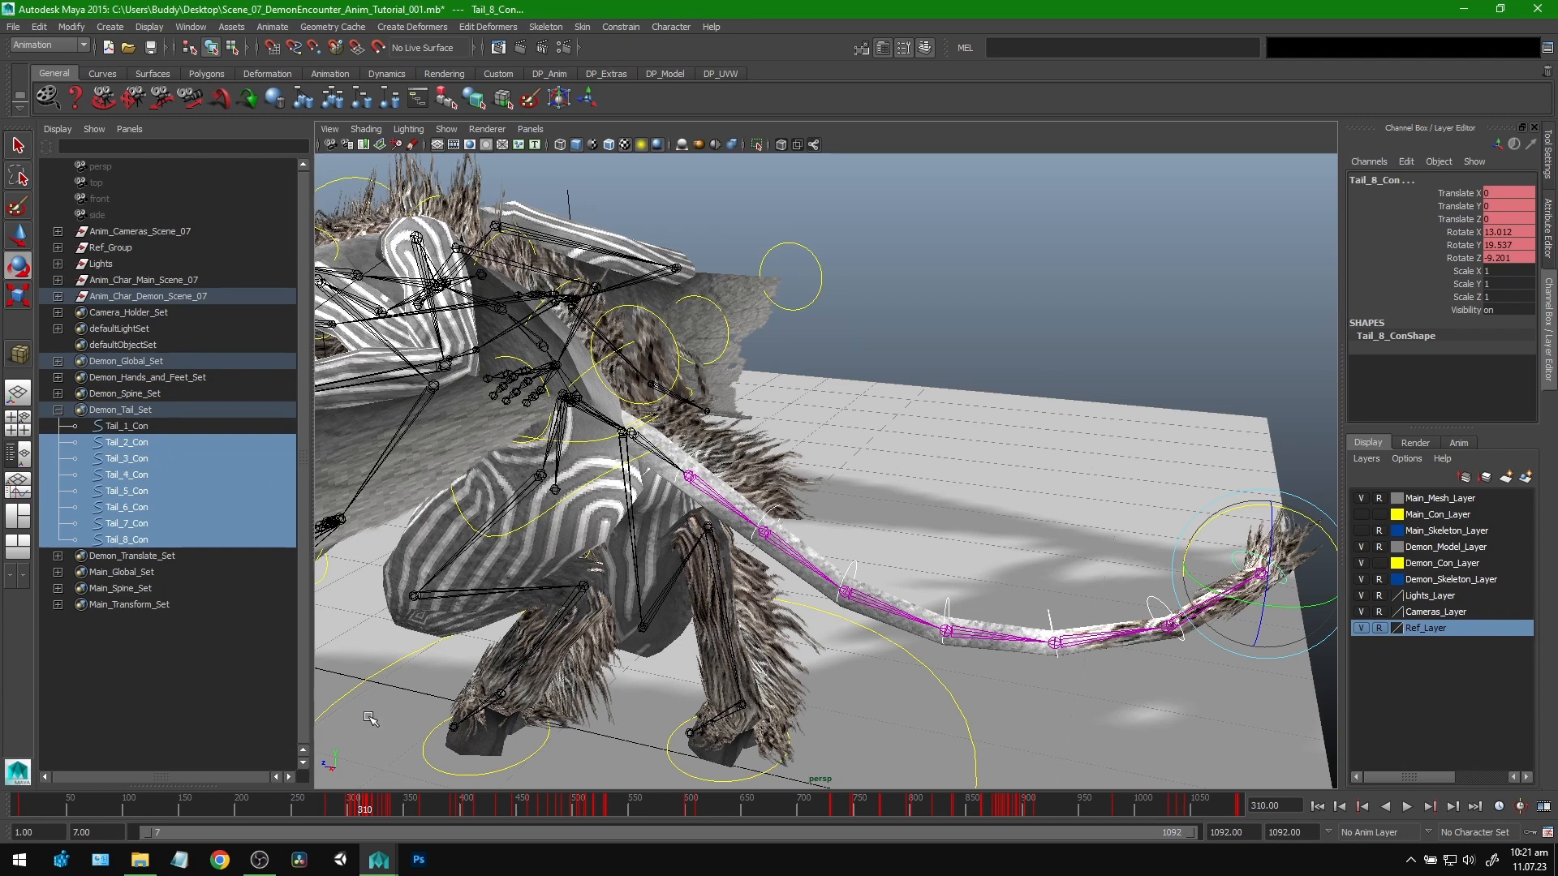
# Step: Rotate only Tail_2_Con through Tail_4_Con together at frame 310 to adjust the front part of the tail
pyautogui.click(217, 442)
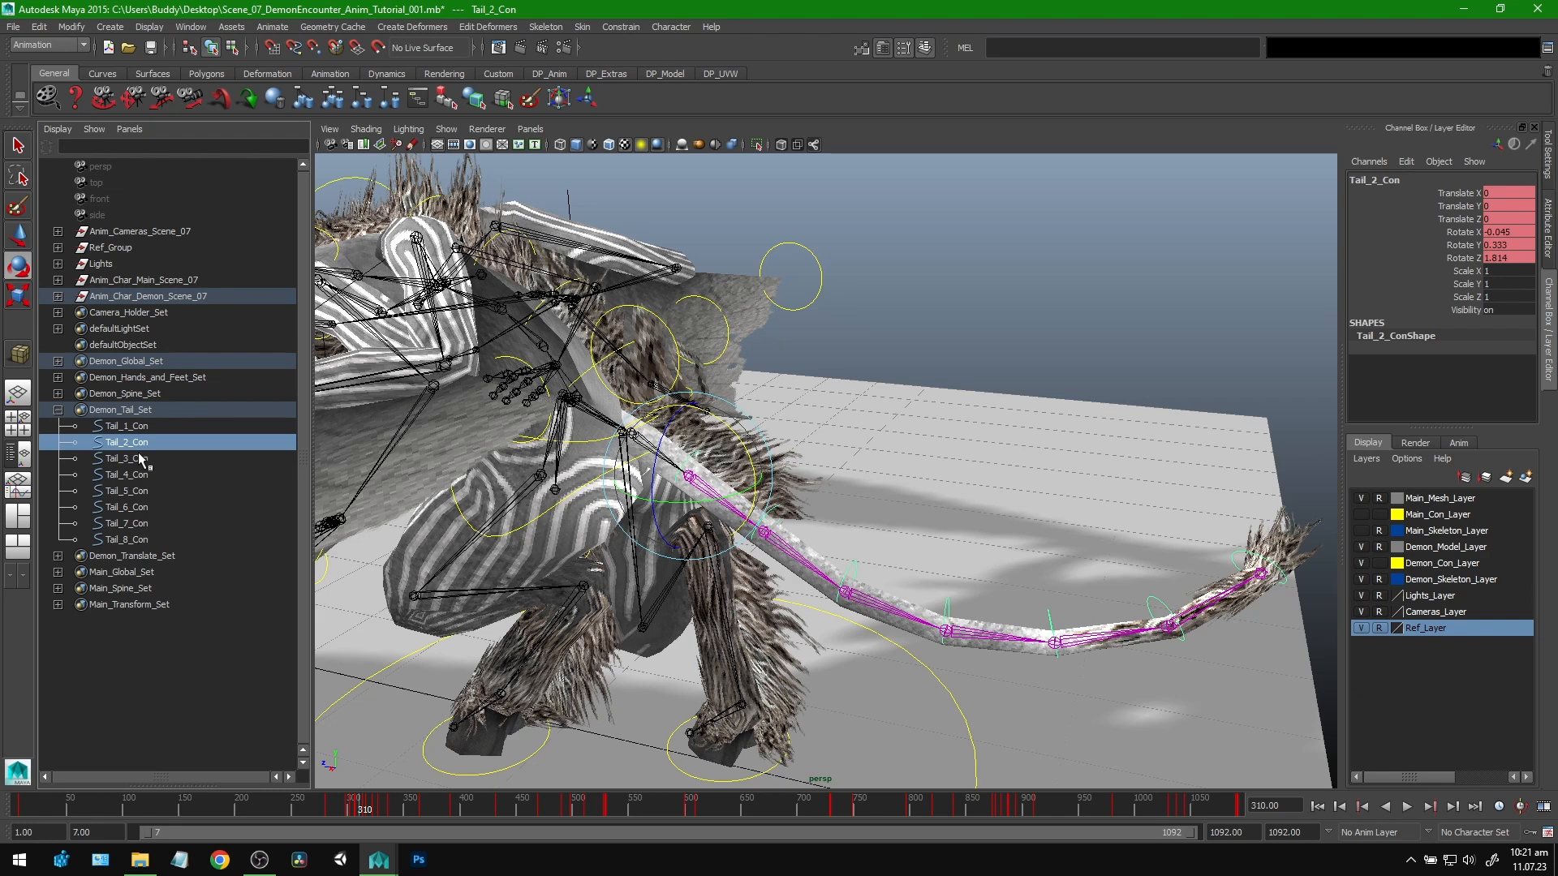
pyautogui.keyDown('shift'); pyautogui.moveTo(142, 460); pyautogui.dragTo(146, 475); pyautogui.keyUp('shift')
pyautogui.moveTo(881, 535); pyautogui.dragTo(866, 505)
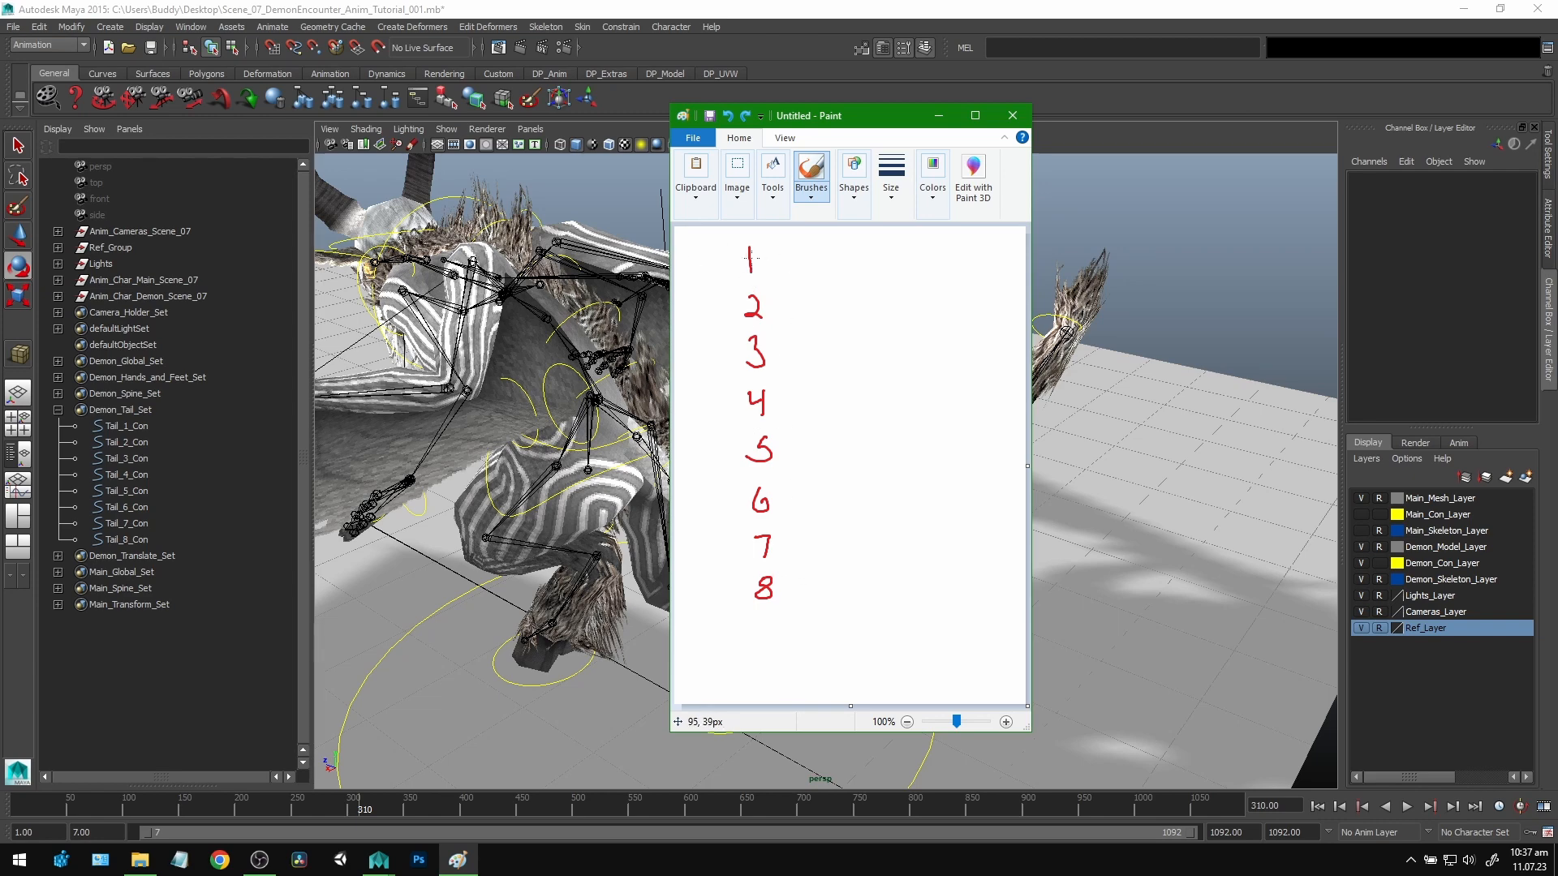
# Step: In Paint, bracket number 1 with the label Prime and numbers 2 and 3 with the label Second
pyautogui.moveTo(727, 244)
pyautogui.mouseDown()
pyautogui.moveTo(719, 267)
pyautogui.moveTo(785, 266)
pyautogui.mouseUp()
pyautogui.moveTo(783, 248); pyautogui.dragTo(787, 259)
pyautogui.moveTo(802, 254); pyautogui.dragTo(836, 258)
pyautogui.moveTo(727, 303)
pyautogui.mouseDown()
pyautogui.moveTo(725, 336)
pyautogui.moveTo(706, 338)
pyautogui.mouseUp()
pyautogui.moveTo(809, 319); pyautogui.dragTo(865, 333)
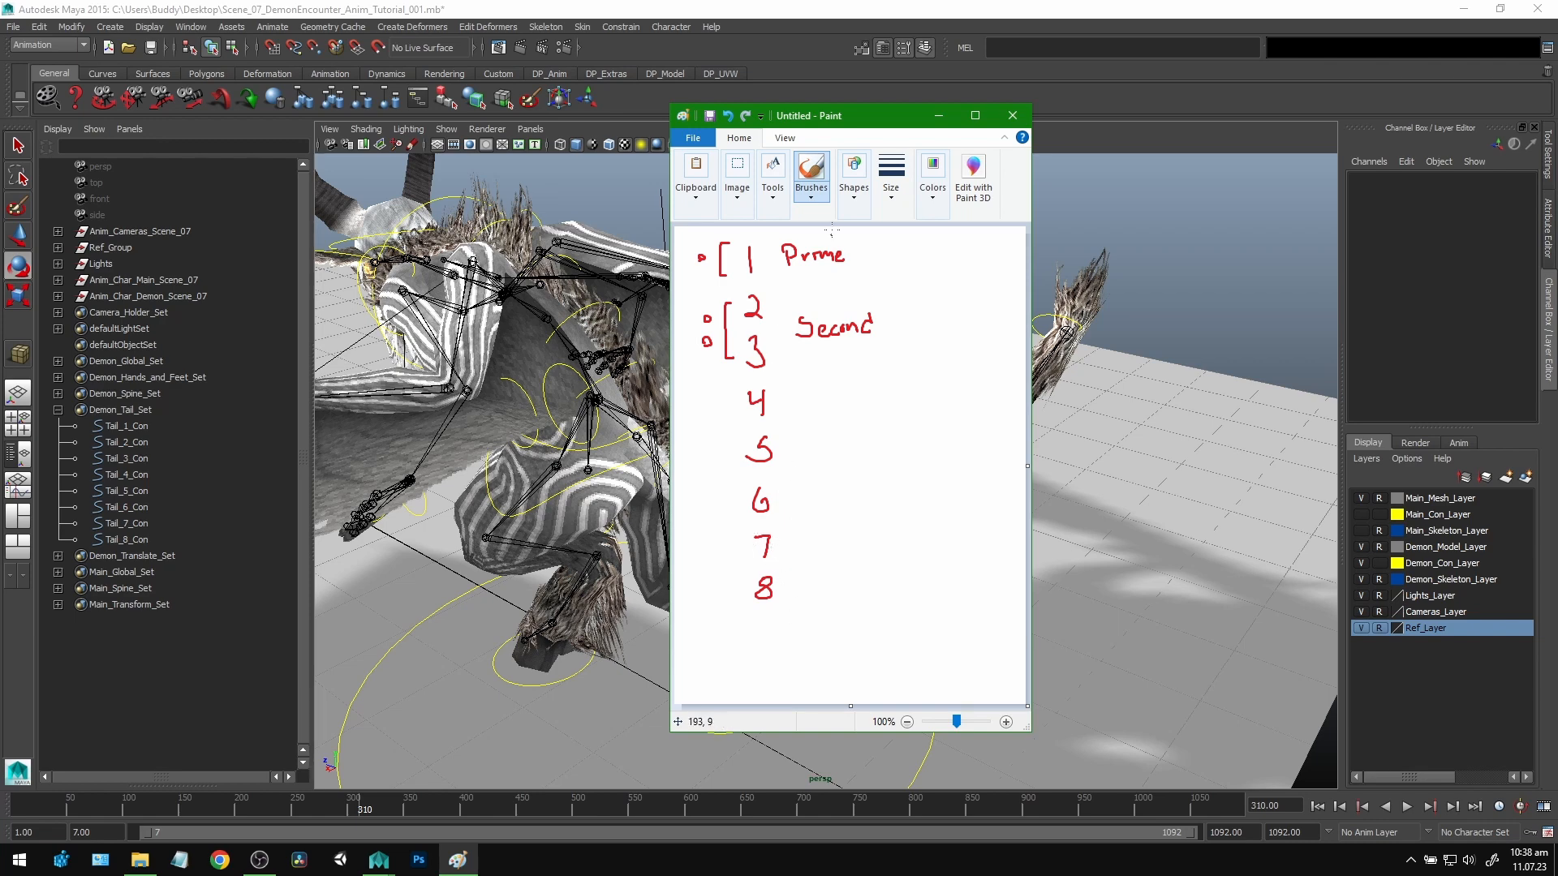
# Step: Move the Paint window aside and bracket numbers 7 and 8 with the label Last
pyautogui.moveTo(844, 124); pyautogui.dragTo(712, 131)
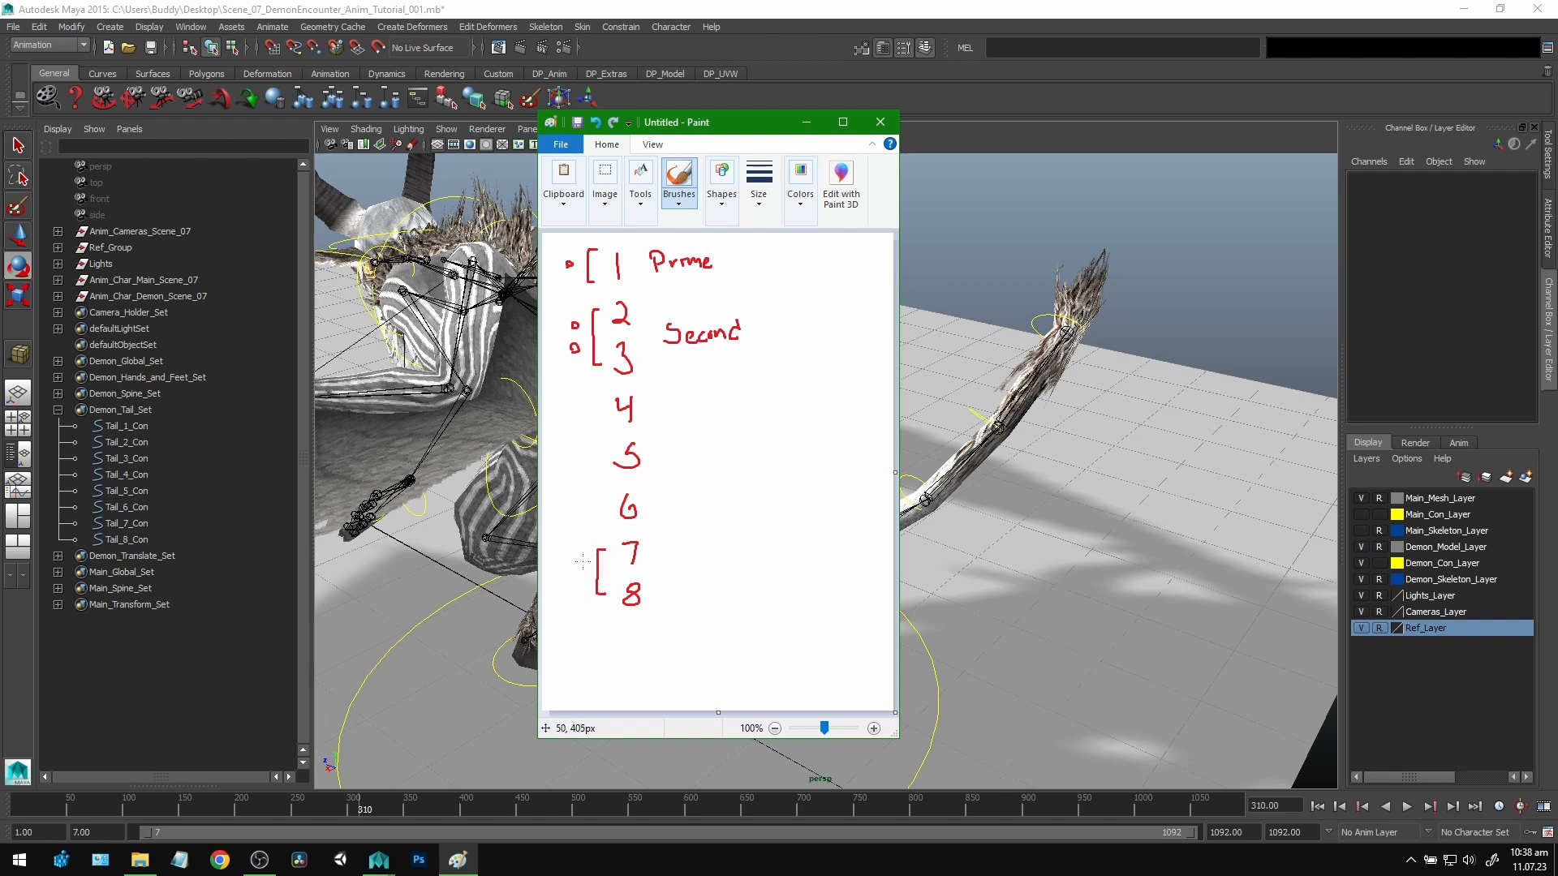
pyautogui.moveTo(674, 559); pyautogui.dragTo(703, 582)
pyautogui.moveTo(722, 563); pyautogui.dragTo(724, 579)
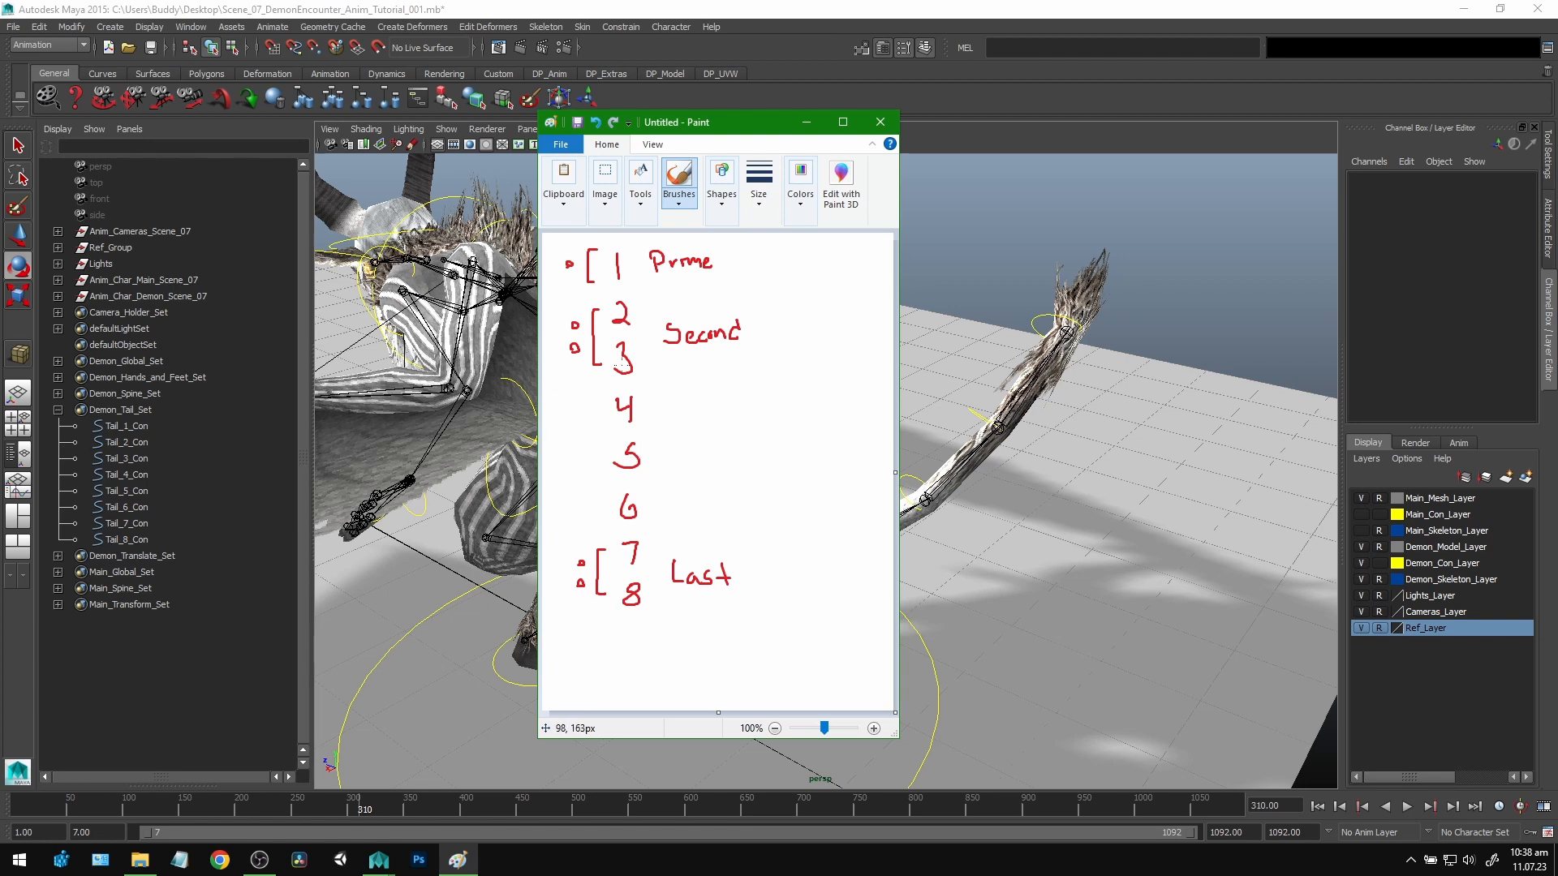
# Step: Bracket numbers 4, 5 and 6 in the Paint notes with the label Third
pyautogui.moveTo(591, 412); pyautogui.dragTo(595, 509)
pyautogui.moveTo(575, 455); pyautogui.dragTo(570, 496)
pyautogui.moveTo(695, 432)
pyautogui.mouseDown()
pyautogui.moveTo(709, 450)
pyautogui.moveTo(732, 436)
pyautogui.mouseUp()
pyautogui.moveTo(739, 438); pyautogui.dragTo(739, 427)
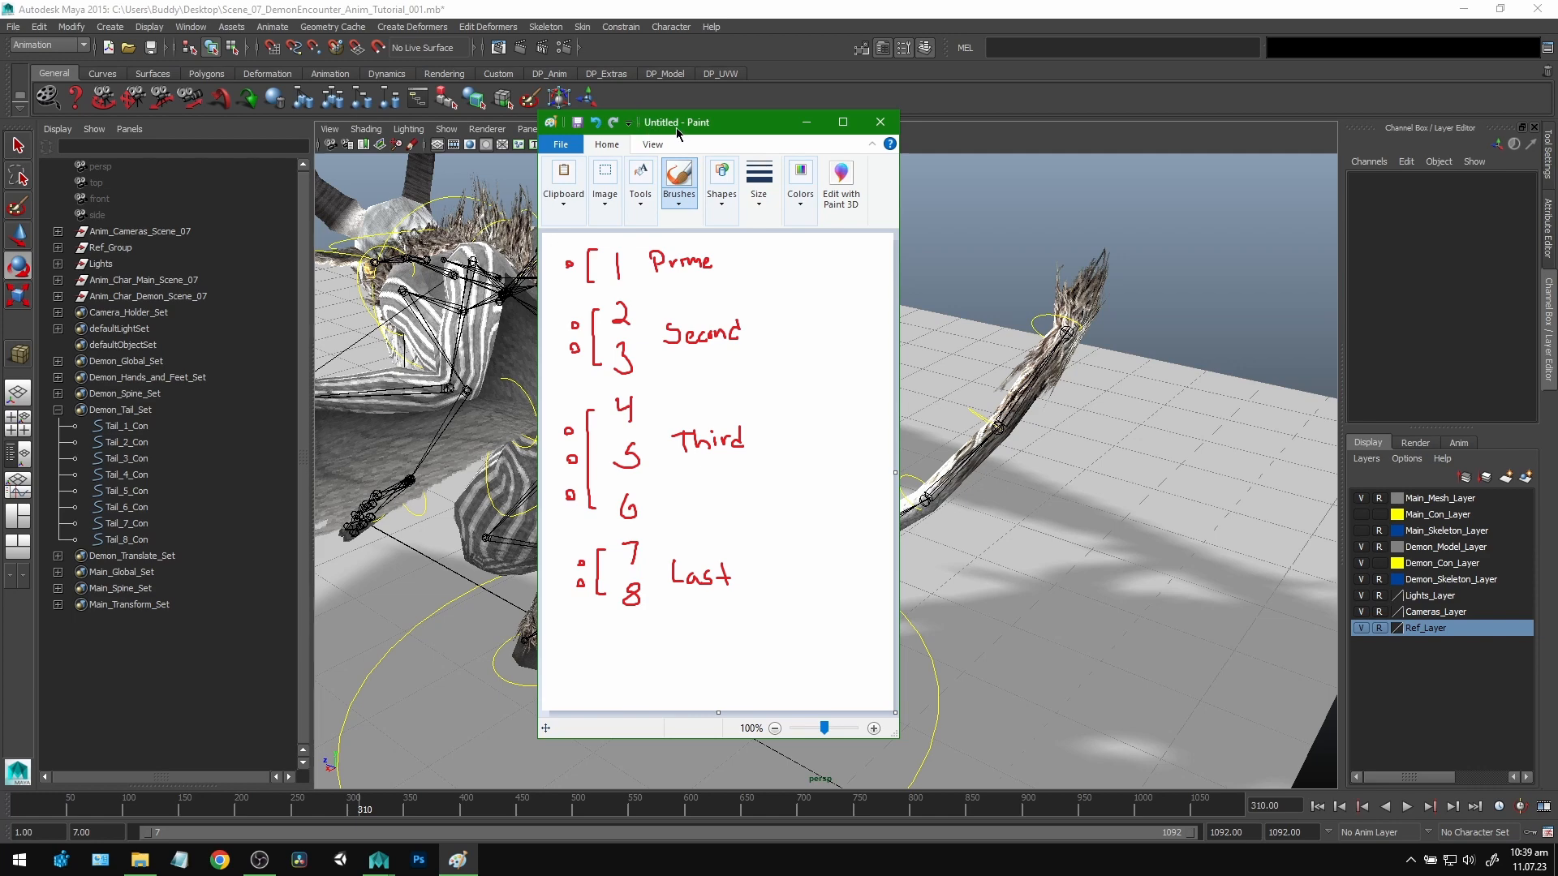
# Step: Move the Paint notes clear of the demon's tail and switch back to Maya
pyautogui.moveTo(677, 130); pyautogui.dragTo(952, 145)
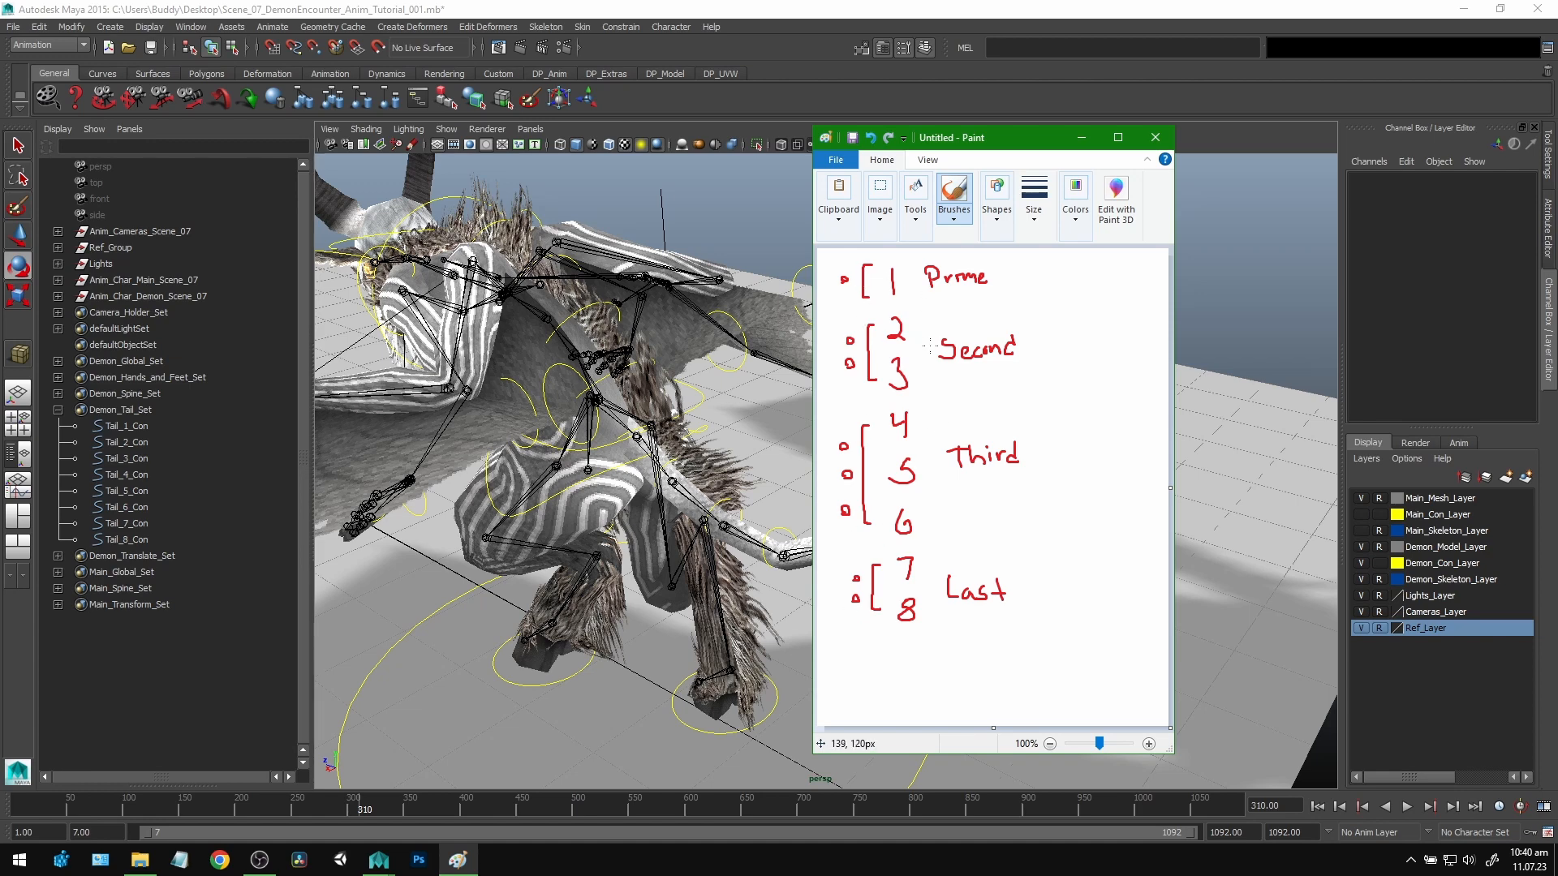
pyautogui.moveTo(979, 137); pyautogui.dragTo(1236, 151)
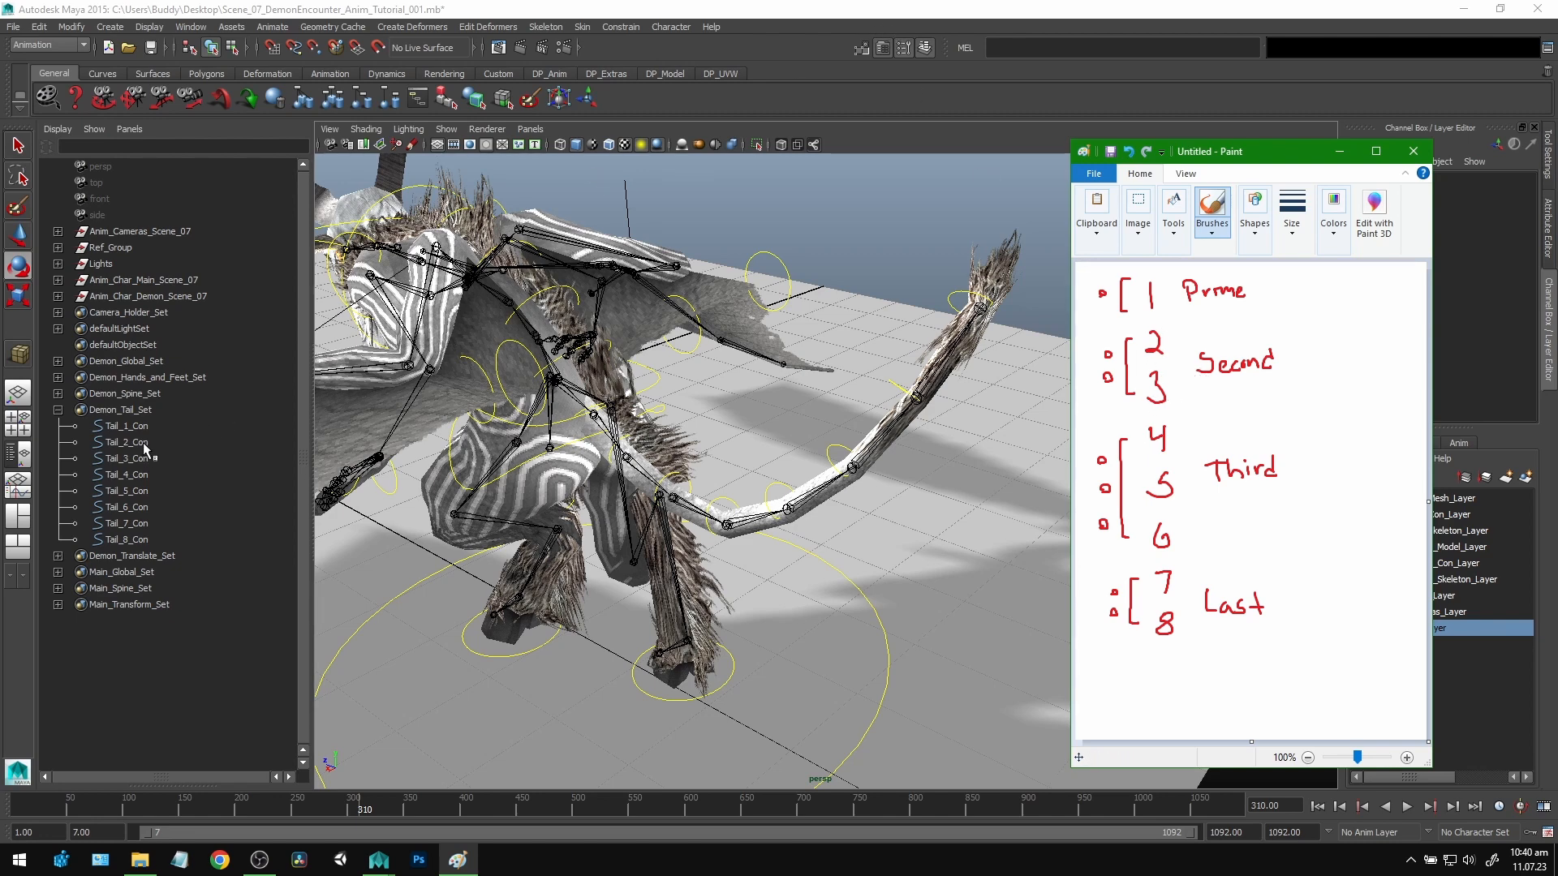
pyautogui.click(534, 18)
# Step: Select Tail_2_Con and Tail_3_Con together and rotate them at frame 310 to bend the tail further upward
pyautogui.scroll(2, 599, 454)
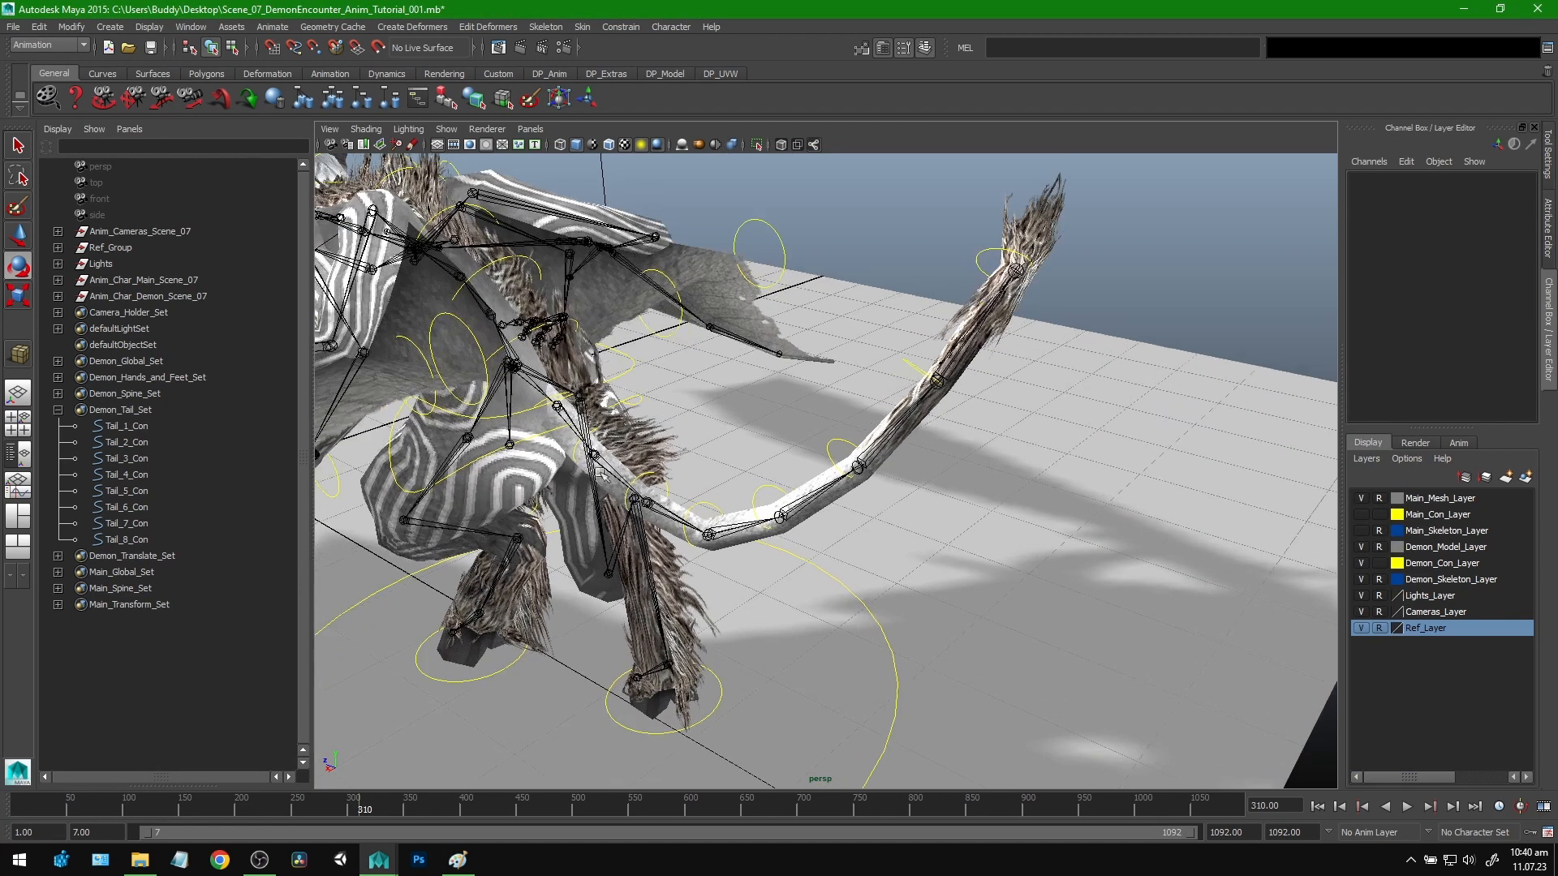
pyautogui.keyDown('alt'); pyautogui.moveTo(600, 455); pyautogui.dragTo(622, 471); pyautogui.keyUp('alt')
pyautogui.click(117, 441)
pyautogui.keyDown('shift'); pyautogui.click(134, 458); pyautogui.keyUp('shift')
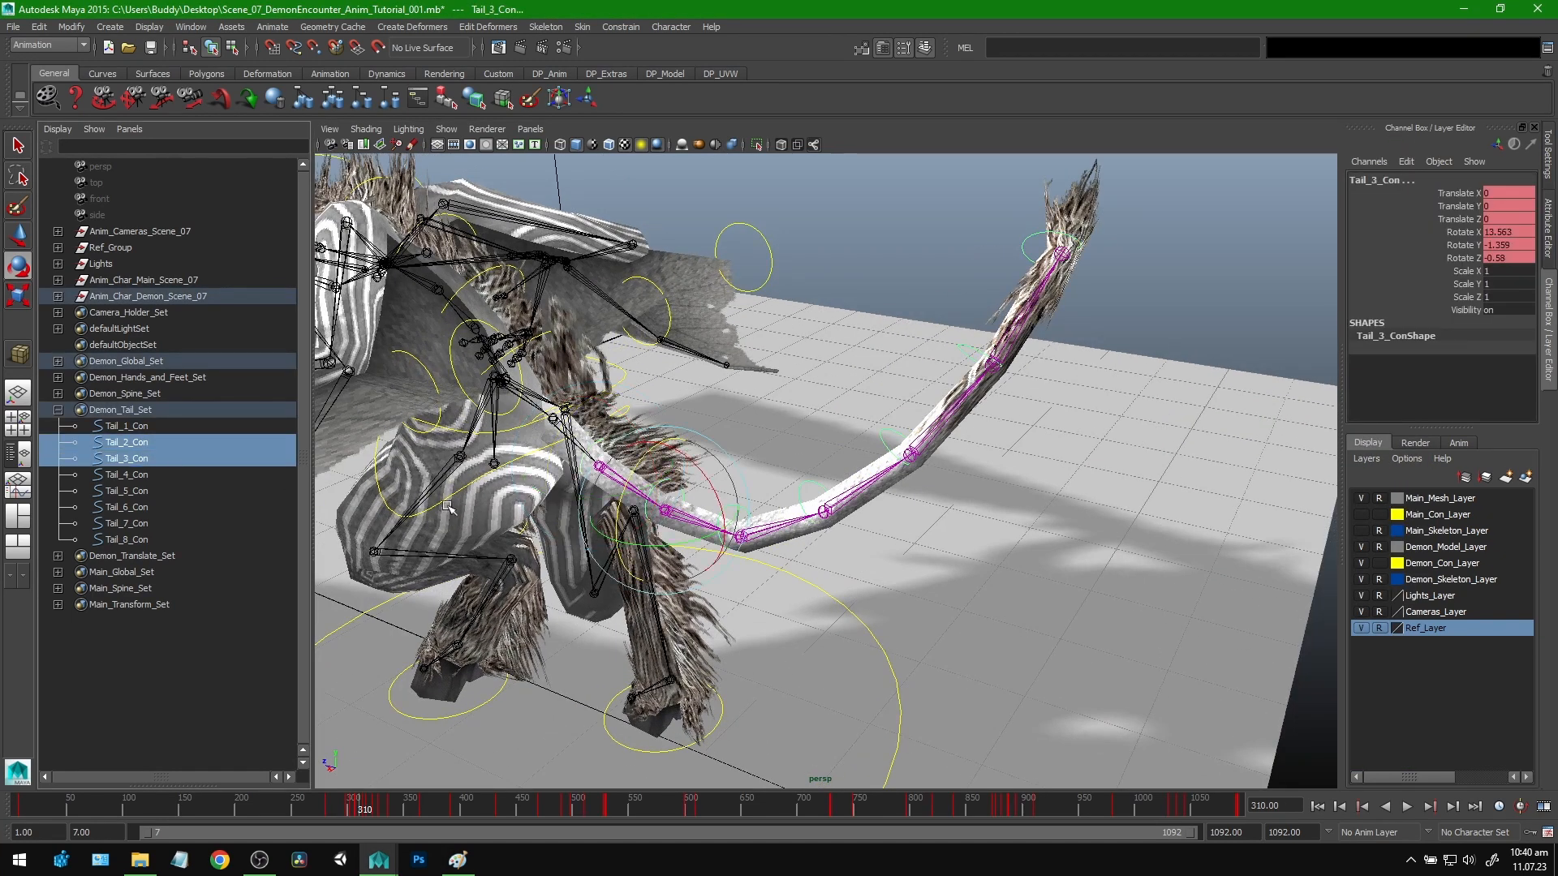
pyautogui.keyDown('alt'); pyautogui.moveTo(751, 583); pyautogui.dragTo(812, 545, button='middle'); pyautogui.keyUp('alt')
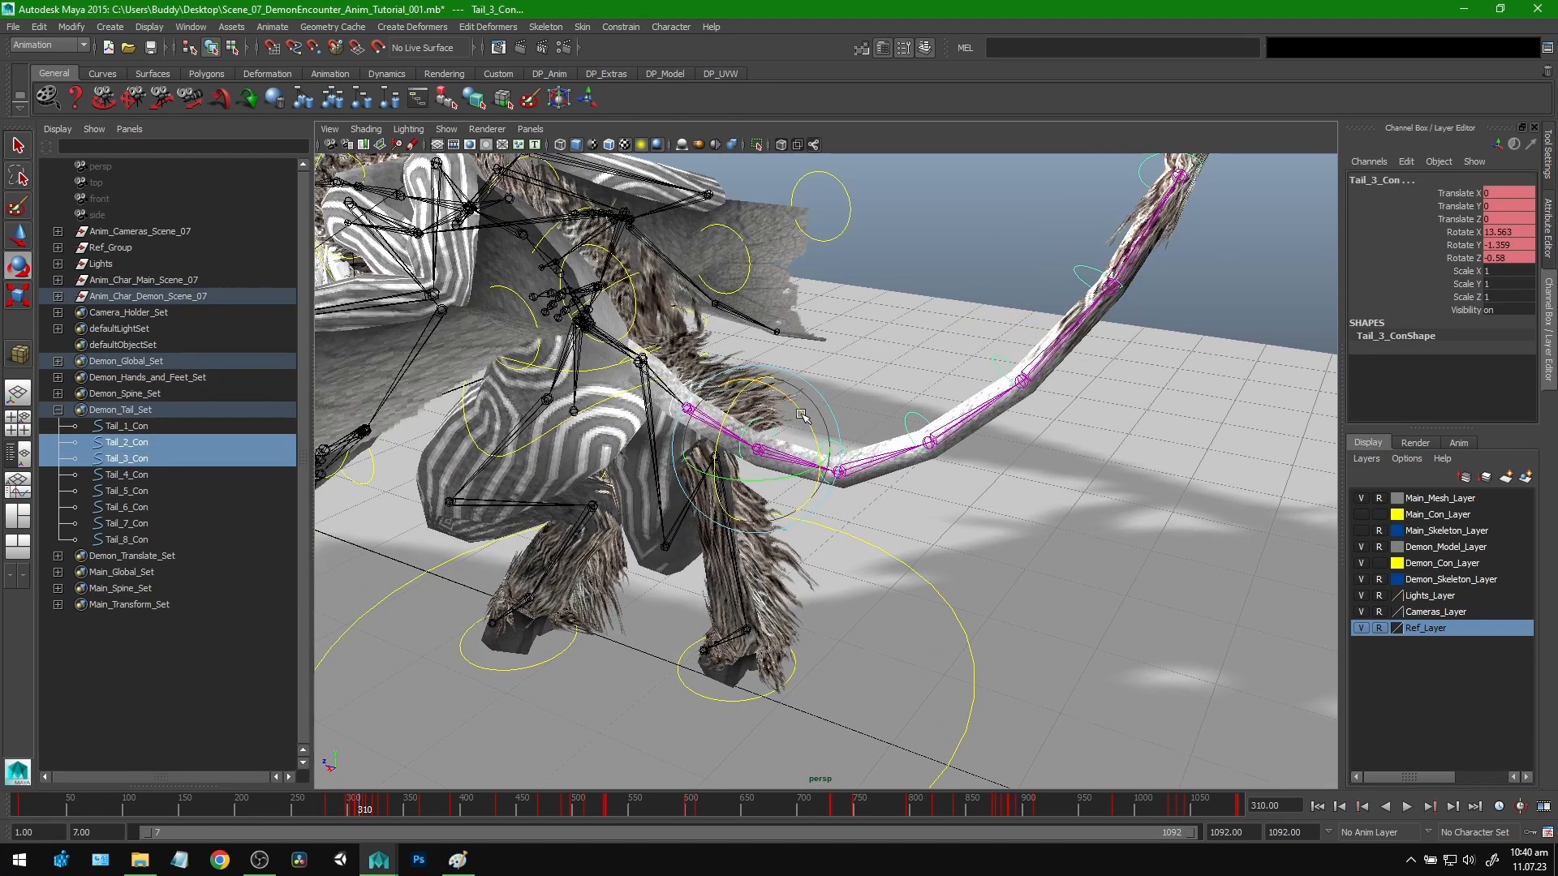
pyautogui.moveTo(803, 410)
pyautogui.mouseDown()
pyautogui.moveTo(794, 399)
pyautogui.moveTo(805, 454)
pyautogui.moveTo(789, 415)
pyautogui.mouseUp()
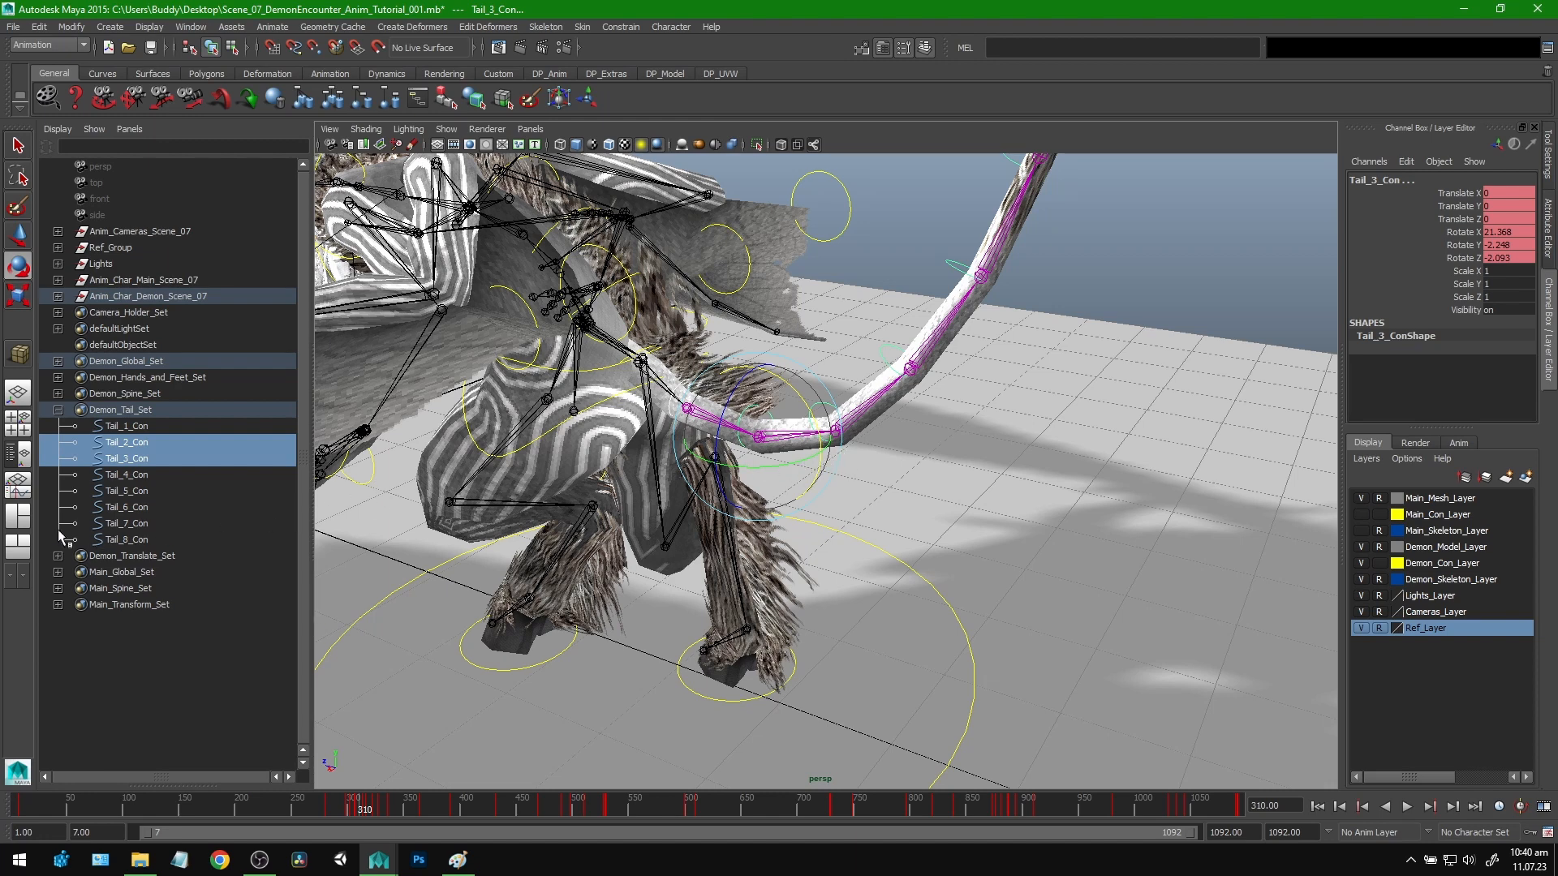
# Step: Show the Graph Editor below the viewport and examine the animation curves of Tail_2_Con and Tail_3_Con around frame 310
pyautogui.click(20, 526)
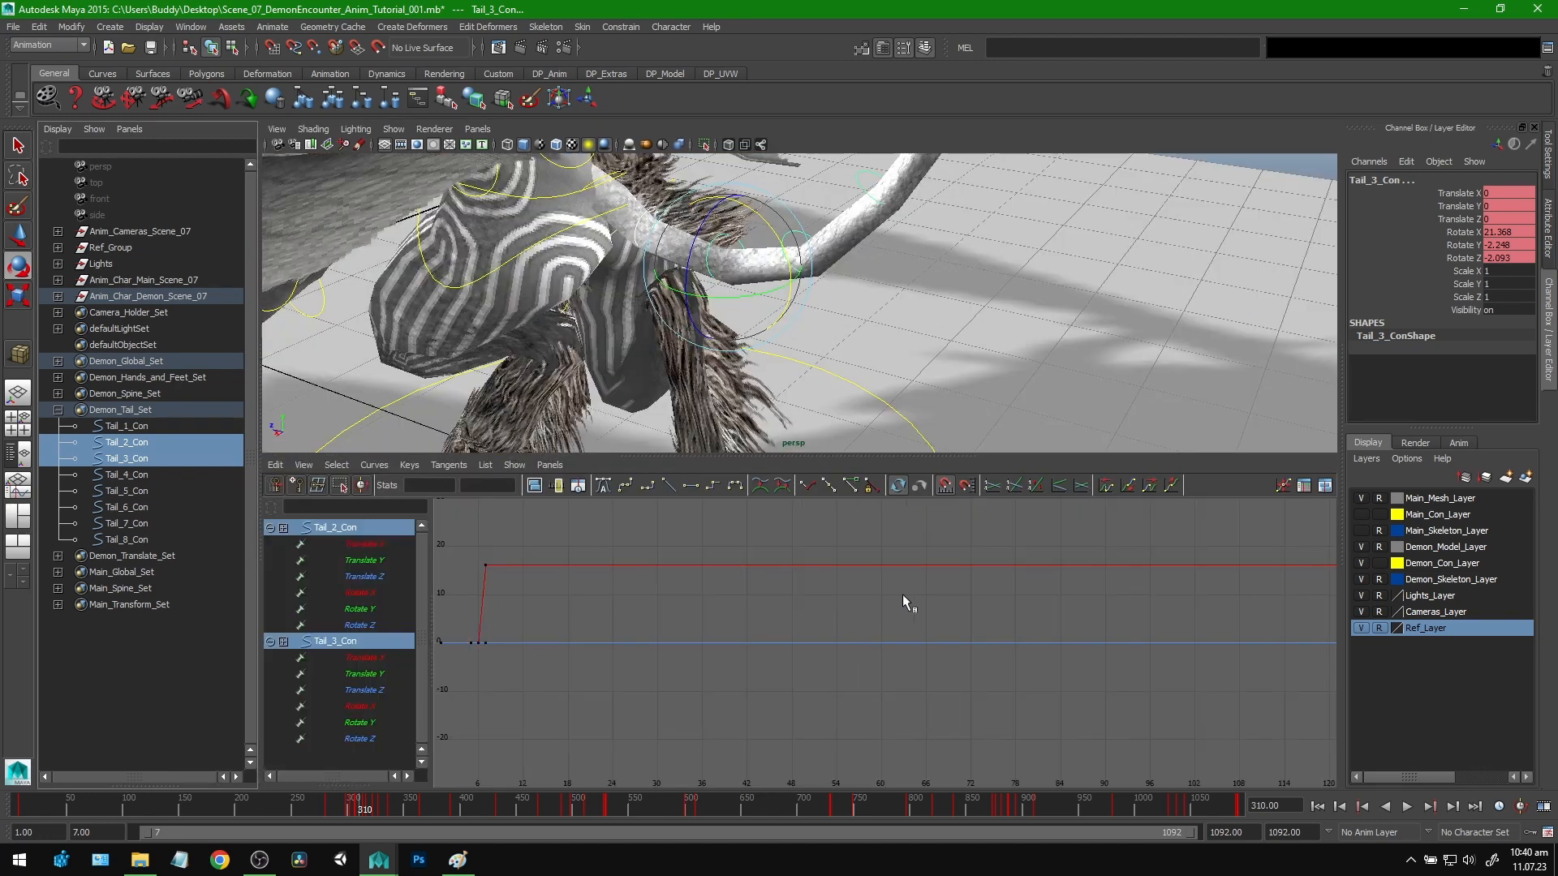
pyautogui.keyDown('alt'); pyautogui.moveTo(1043, 598); pyautogui.dragTo(871, 616, button='right'); pyautogui.keyUp('alt')
pyautogui.keyDown('alt'); pyautogui.moveTo(984, 605); pyautogui.dragTo(866, 602, button='middle'); pyautogui.keyUp('alt')
pyautogui.keyDown('alt'); pyautogui.moveTo(758, 631); pyautogui.dragTo(881, 633, button='right'); pyautogui.keyUp('alt')
pyautogui.keyDown('alt'); pyautogui.moveTo(1069, 593); pyautogui.dragTo(779, 619, button='middle'); pyautogui.keyUp('alt')
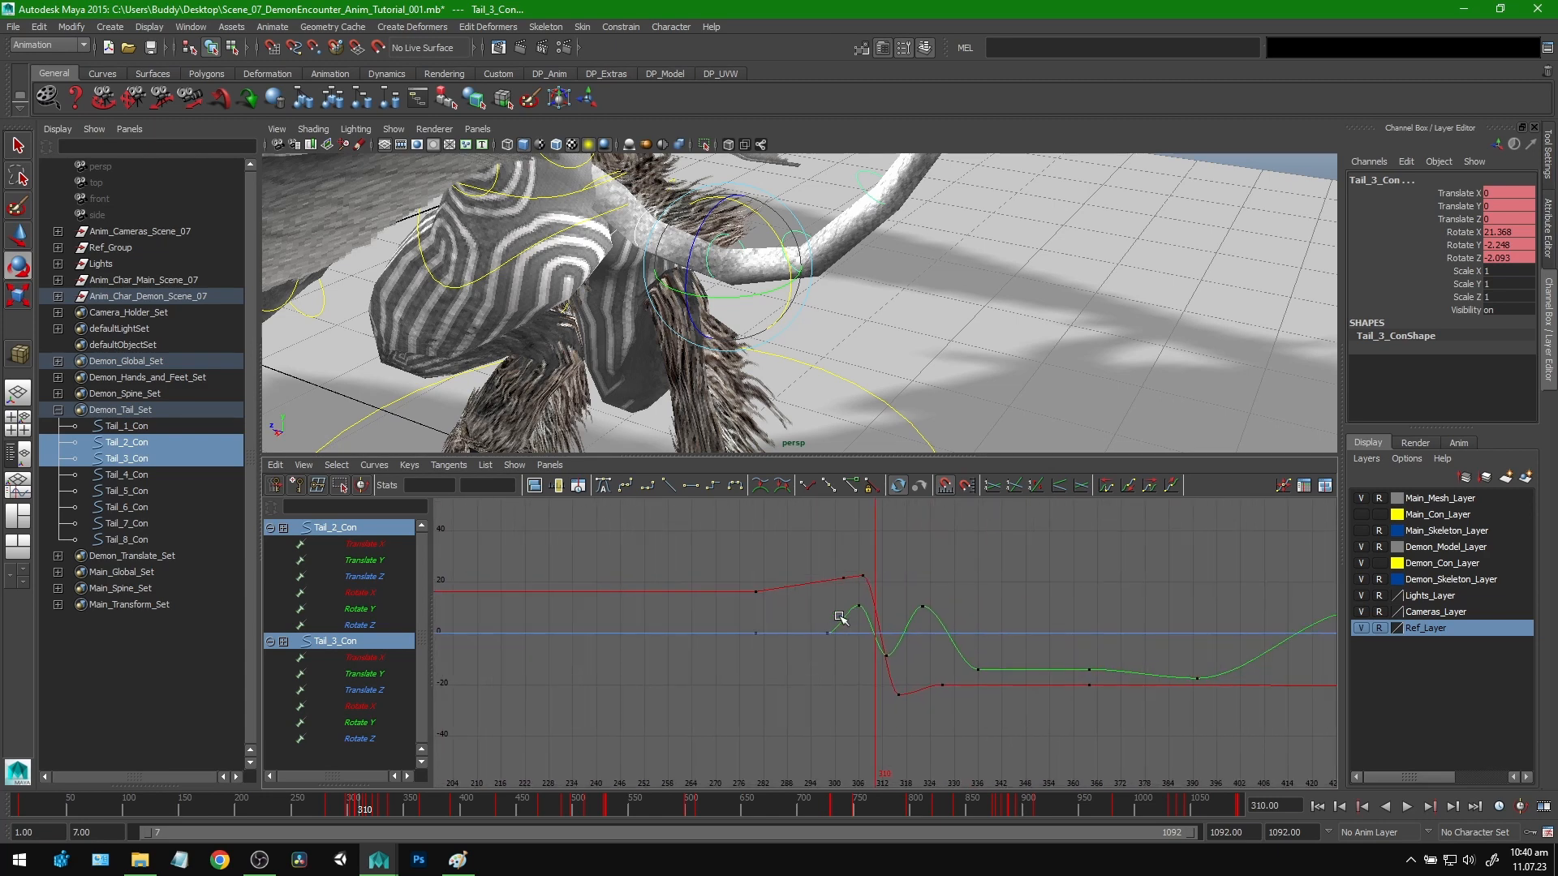
pyautogui.keyDown('alt'); pyautogui.moveTo(891, 609); pyautogui.dragTo(800, 618, button='middle'); pyautogui.keyUp('alt')
pyautogui.keyDown('alt'); pyautogui.moveTo(697, 618); pyautogui.dragTo(765, 619, button='right'); pyautogui.keyUp('alt')
pyautogui.keyDown('alt'); pyautogui.moveTo(765, 619); pyautogui.dragTo(795, 602, button='middle'); pyautogui.keyUp('alt')
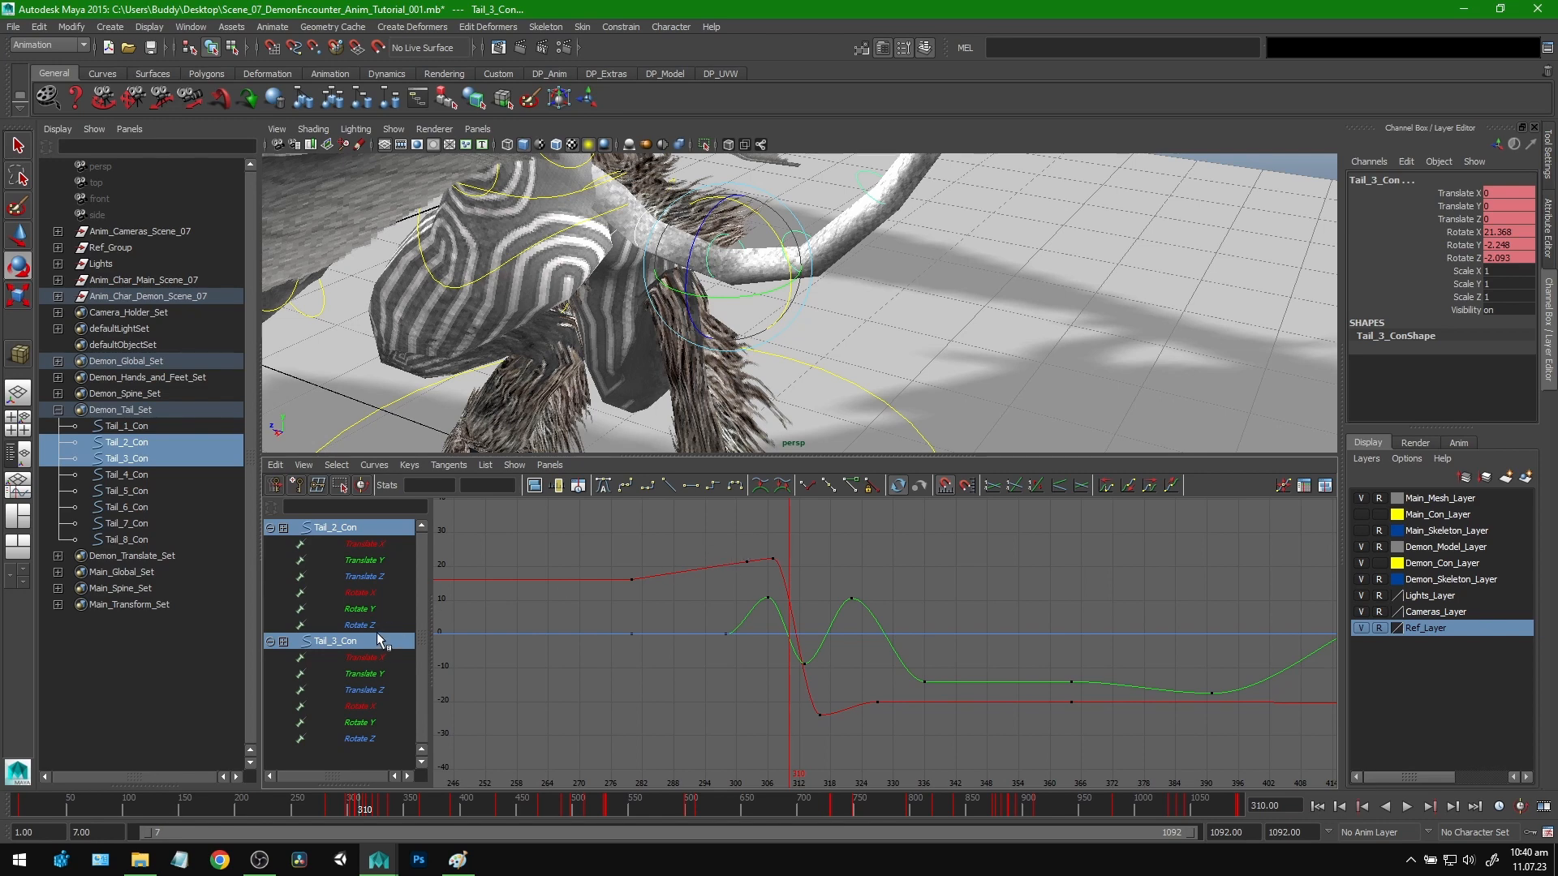
# Step: Isolate the Rotate X and Rotate Y curves of Tail_2_Con and Tail_3_Con and inspect their keys around frame 310
pyautogui.click(366, 609)
pyautogui.keyDown('shift'); pyautogui.click(371, 592); pyautogui.keyUp('shift')
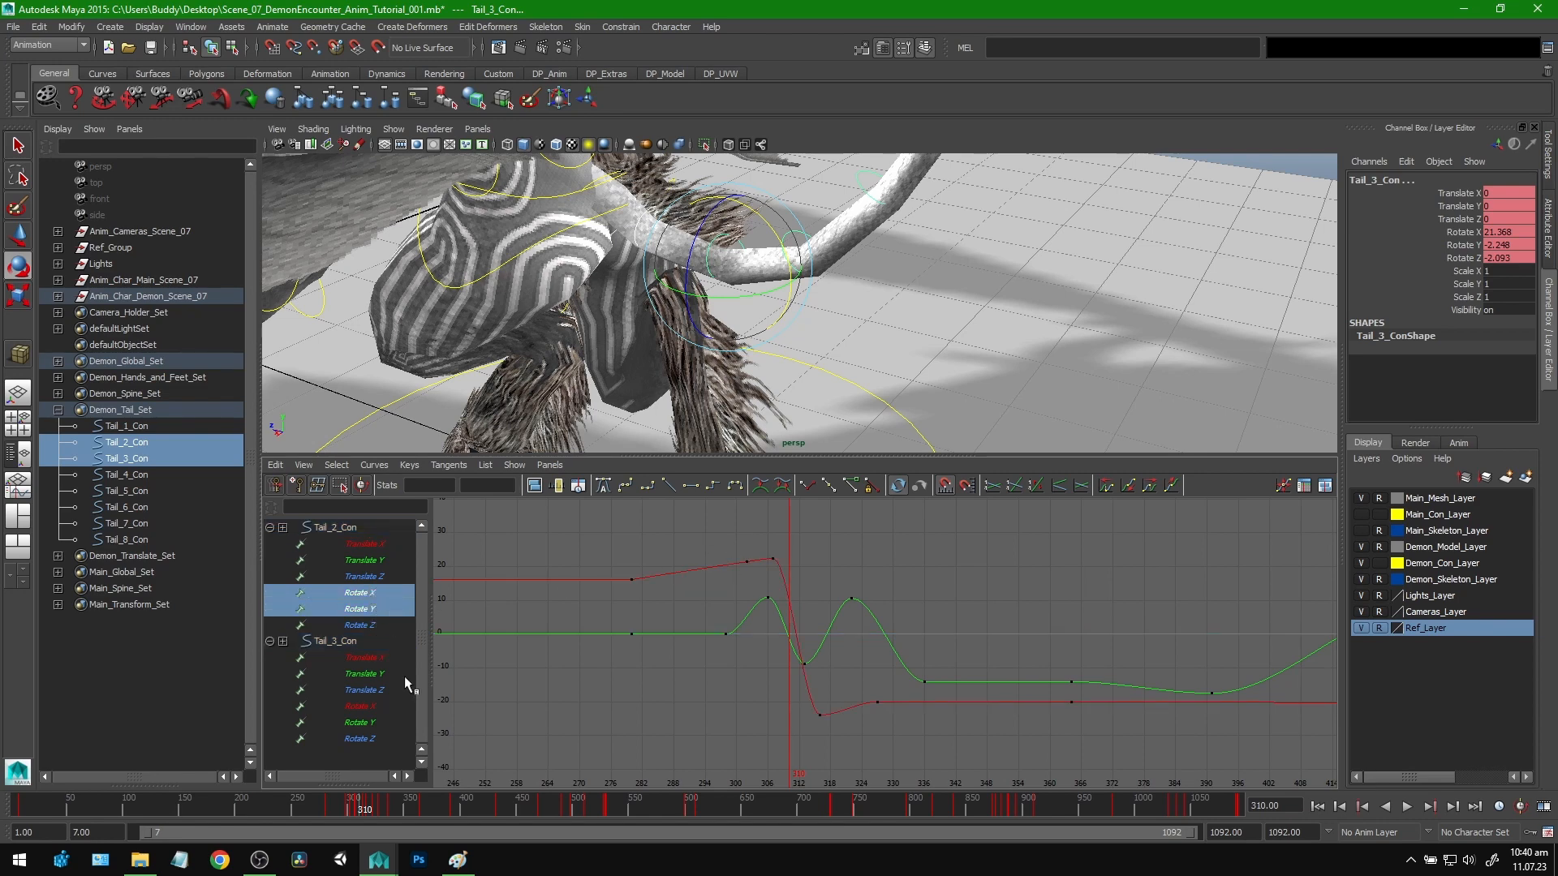
pyautogui.keyDown('ctrl'); pyautogui.click(368, 723); pyautogui.keyUp('ctrl')
pyautogui.keyDown('ctrl'); pyautogui.click(363, 706); pyautogui.keyUp('ctrl')
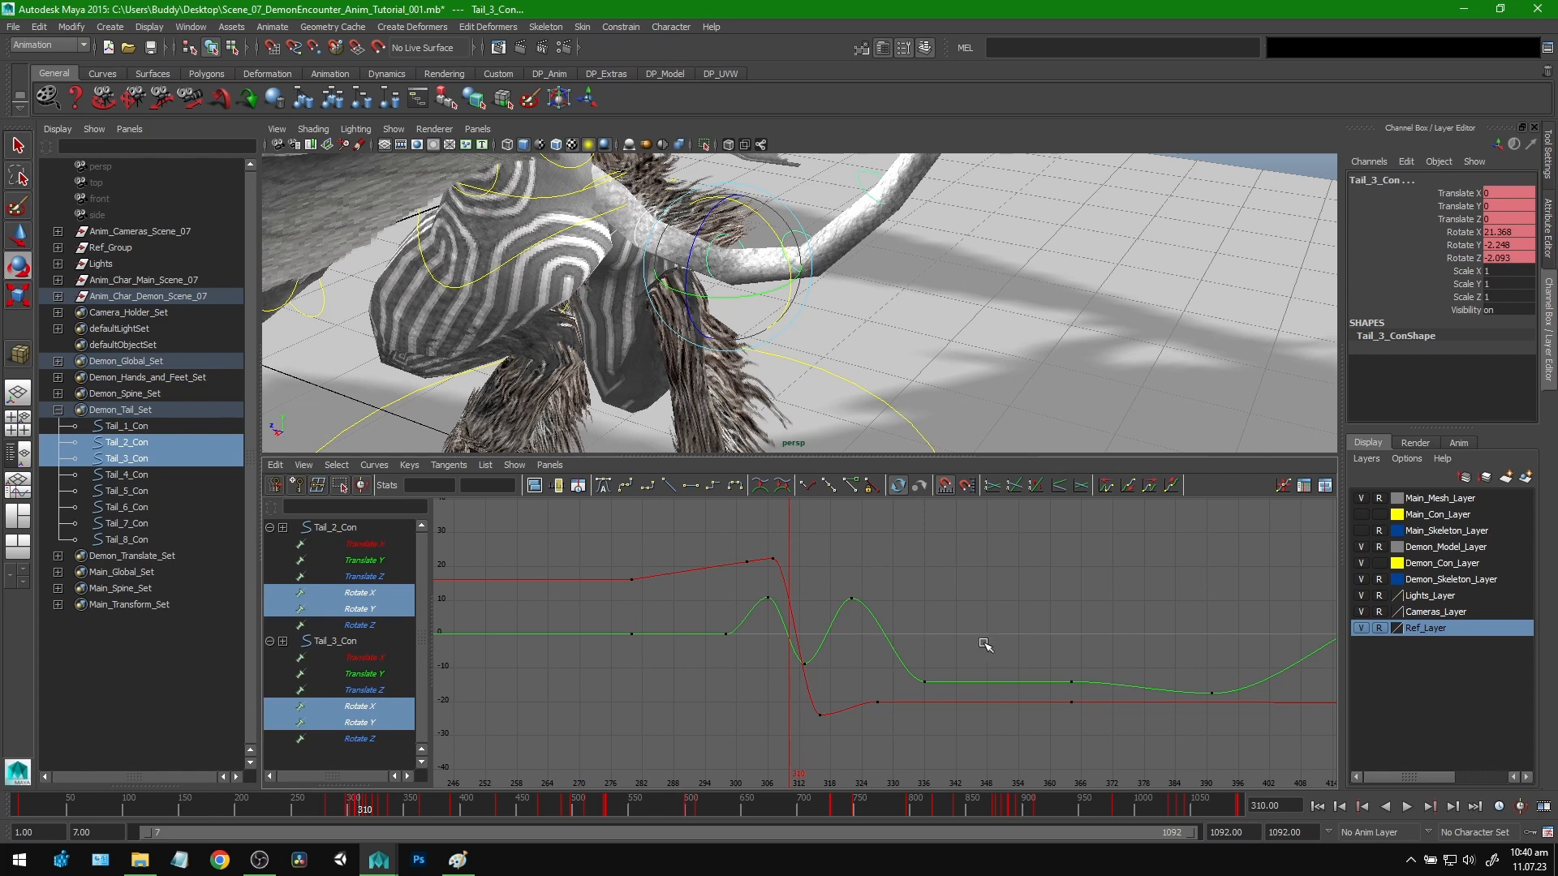
pyautogui.press('f')
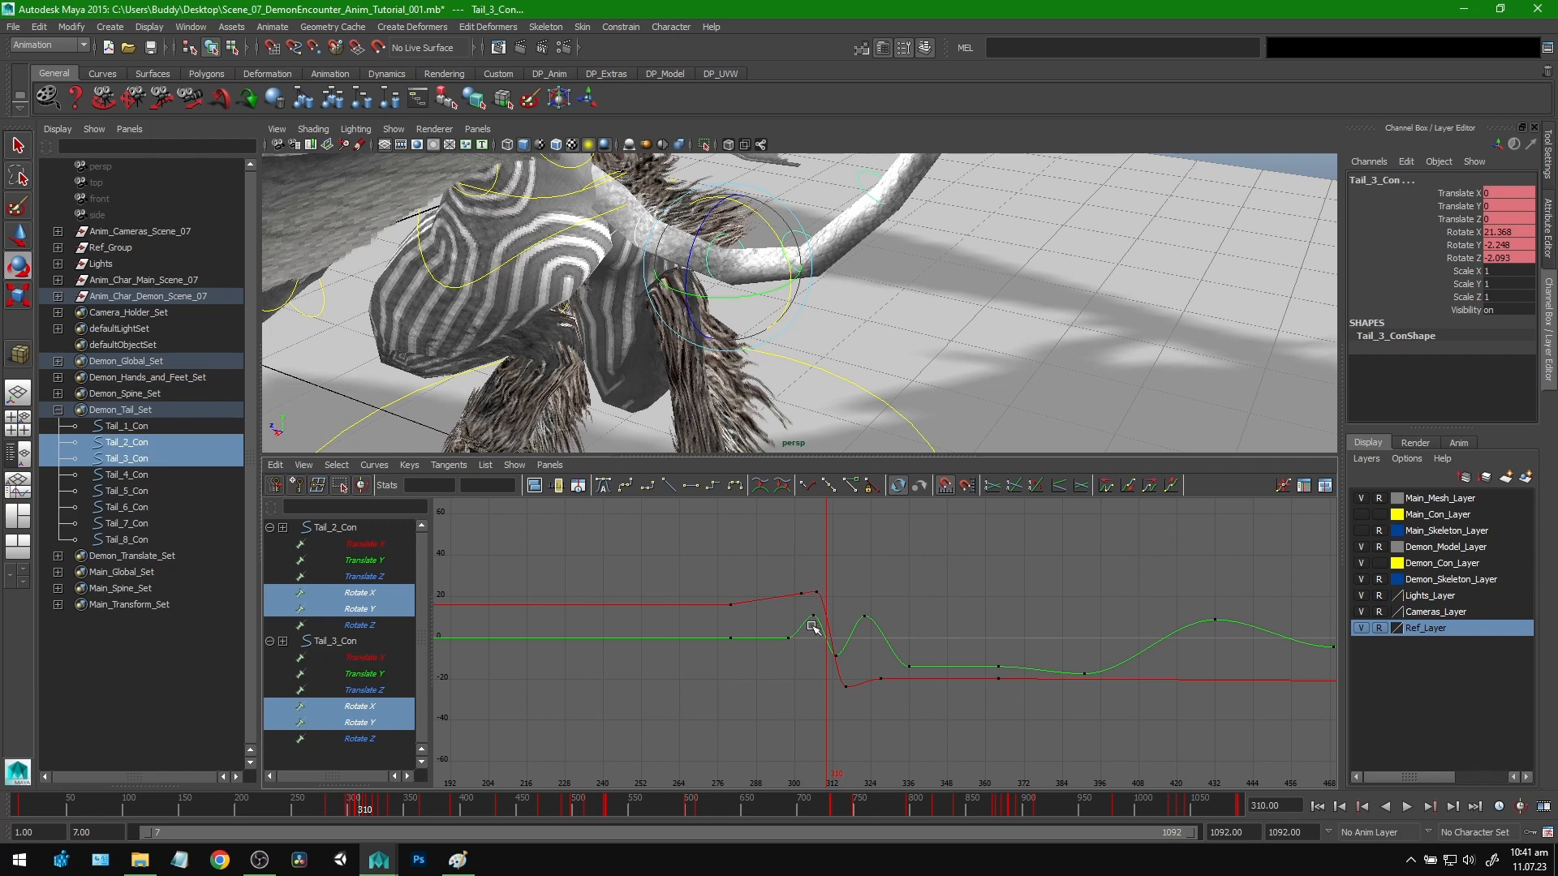
pyautogui.scroll(3, 704, 621)
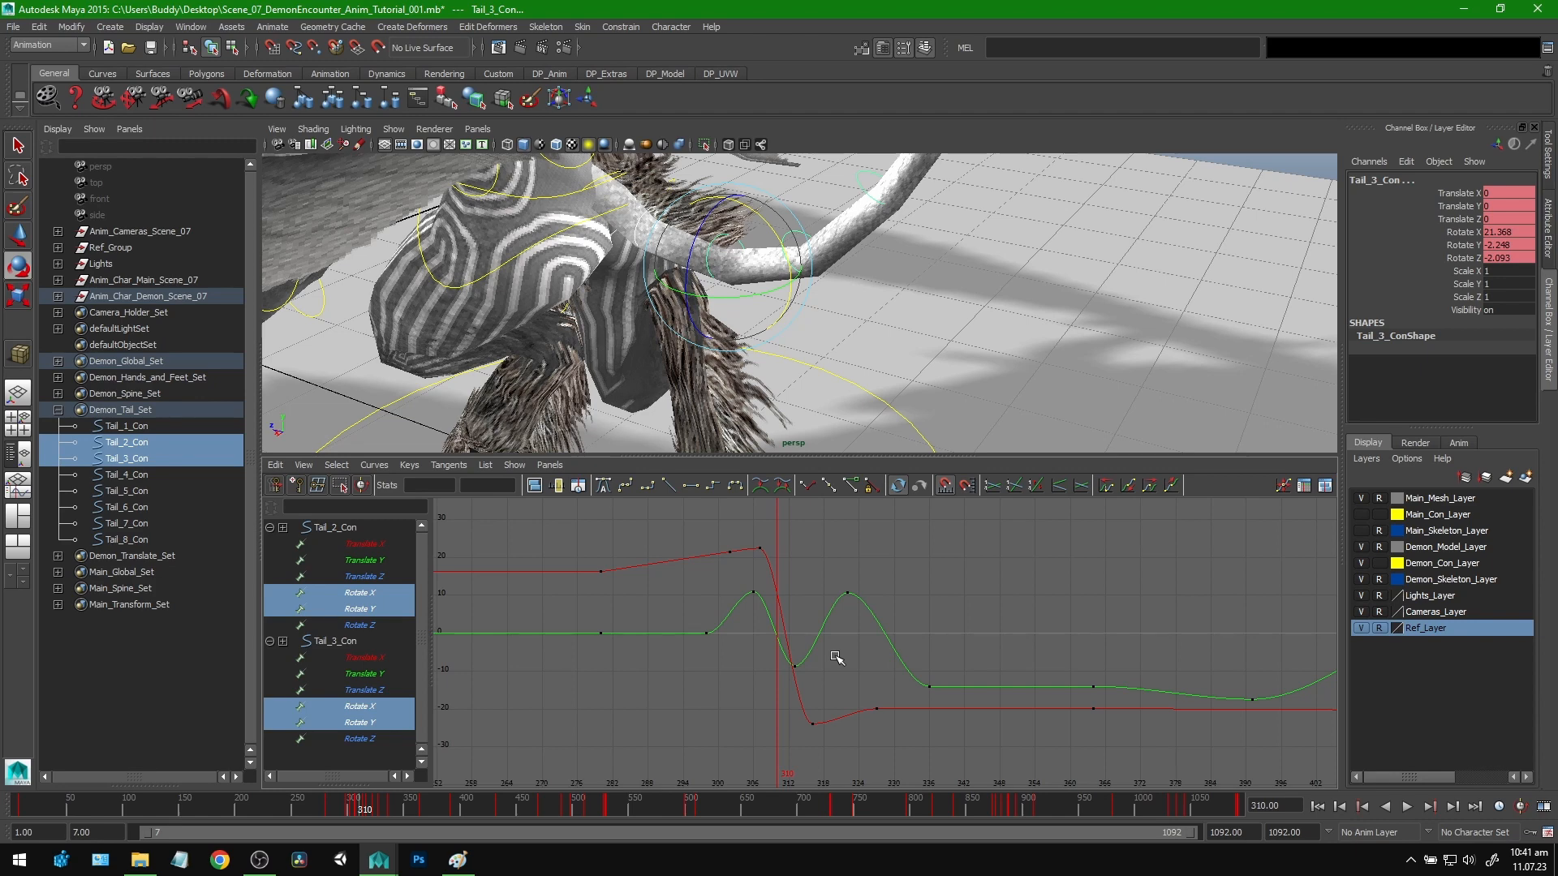
pyautogui.keyDown('alt'); pyautogui.moveTo(858, 625); pyautogui.dragTo(873, 633, button='middle'); pyautogui.keyUp('alt')
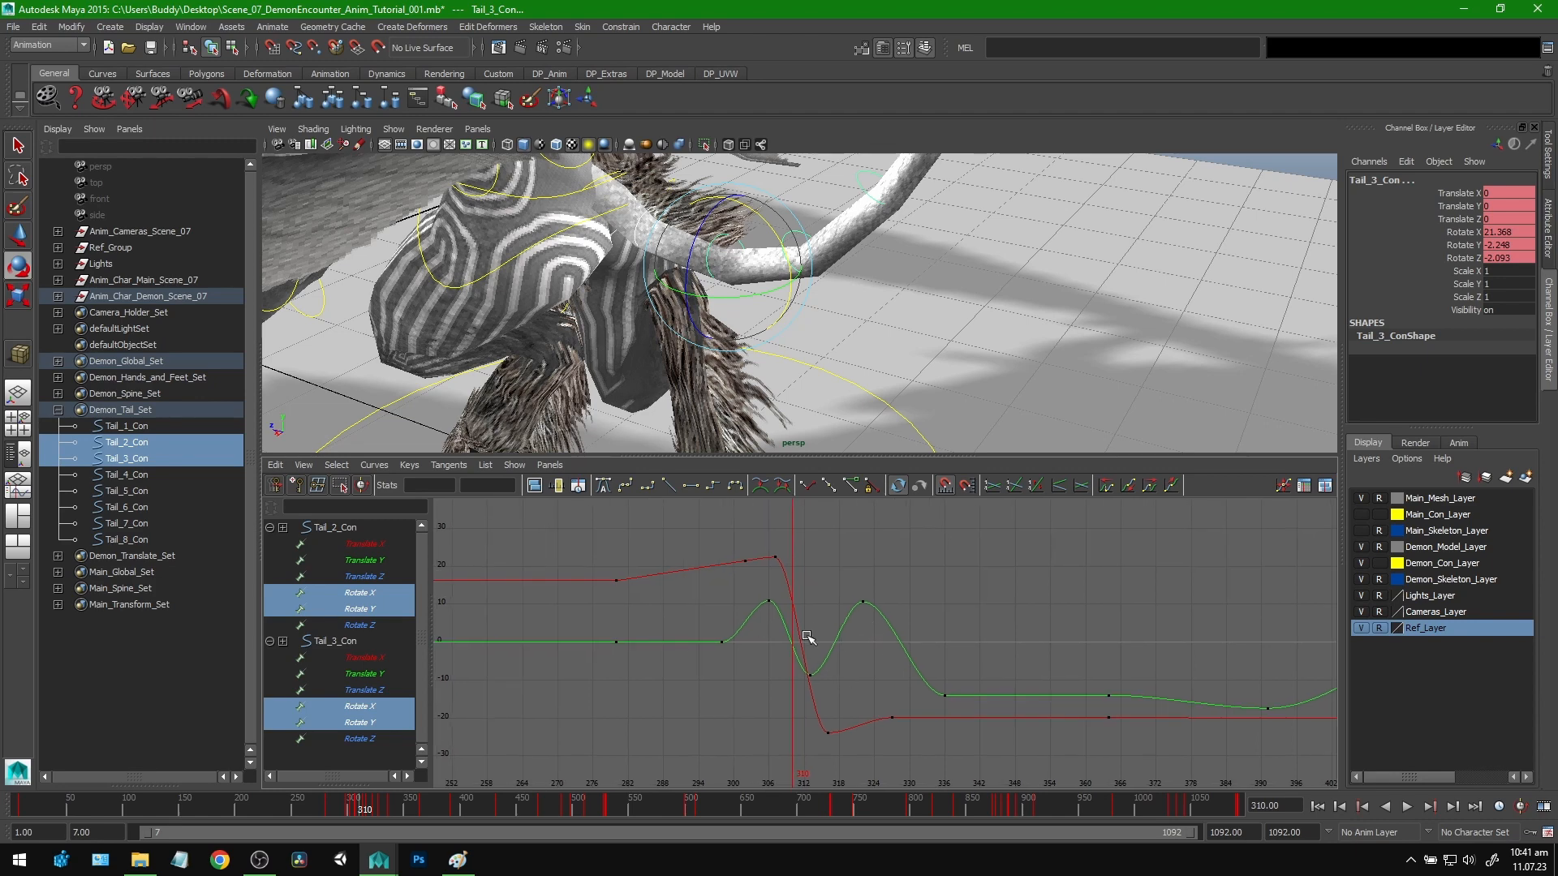
# Step: Switch between the Paint notes and Maya to compare the tail control groups with the demon's tail
pyautogui.hotkey('alt', 'Tab')
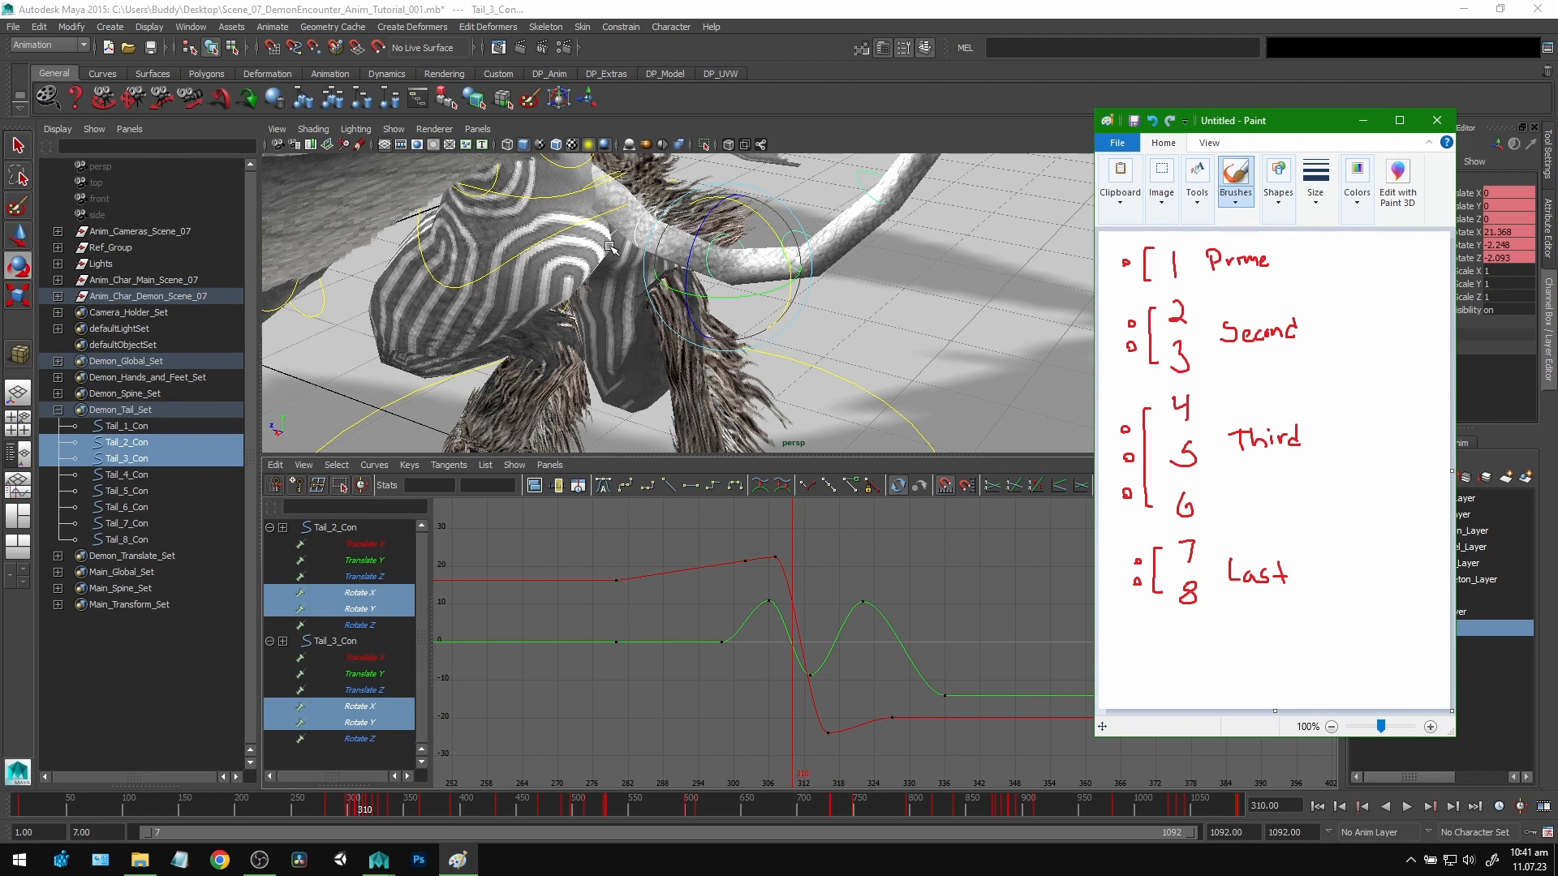
pyautogui.moveTo(893, 282)
pyautogui.keyDown('alt'); pyautogui.mouseDown()
pyautogui.moveTo(1064, 303)
pyautogui.moveTo(985, 305)
pyautogui.mouseUp(); pyautogui.keyUp('alt')
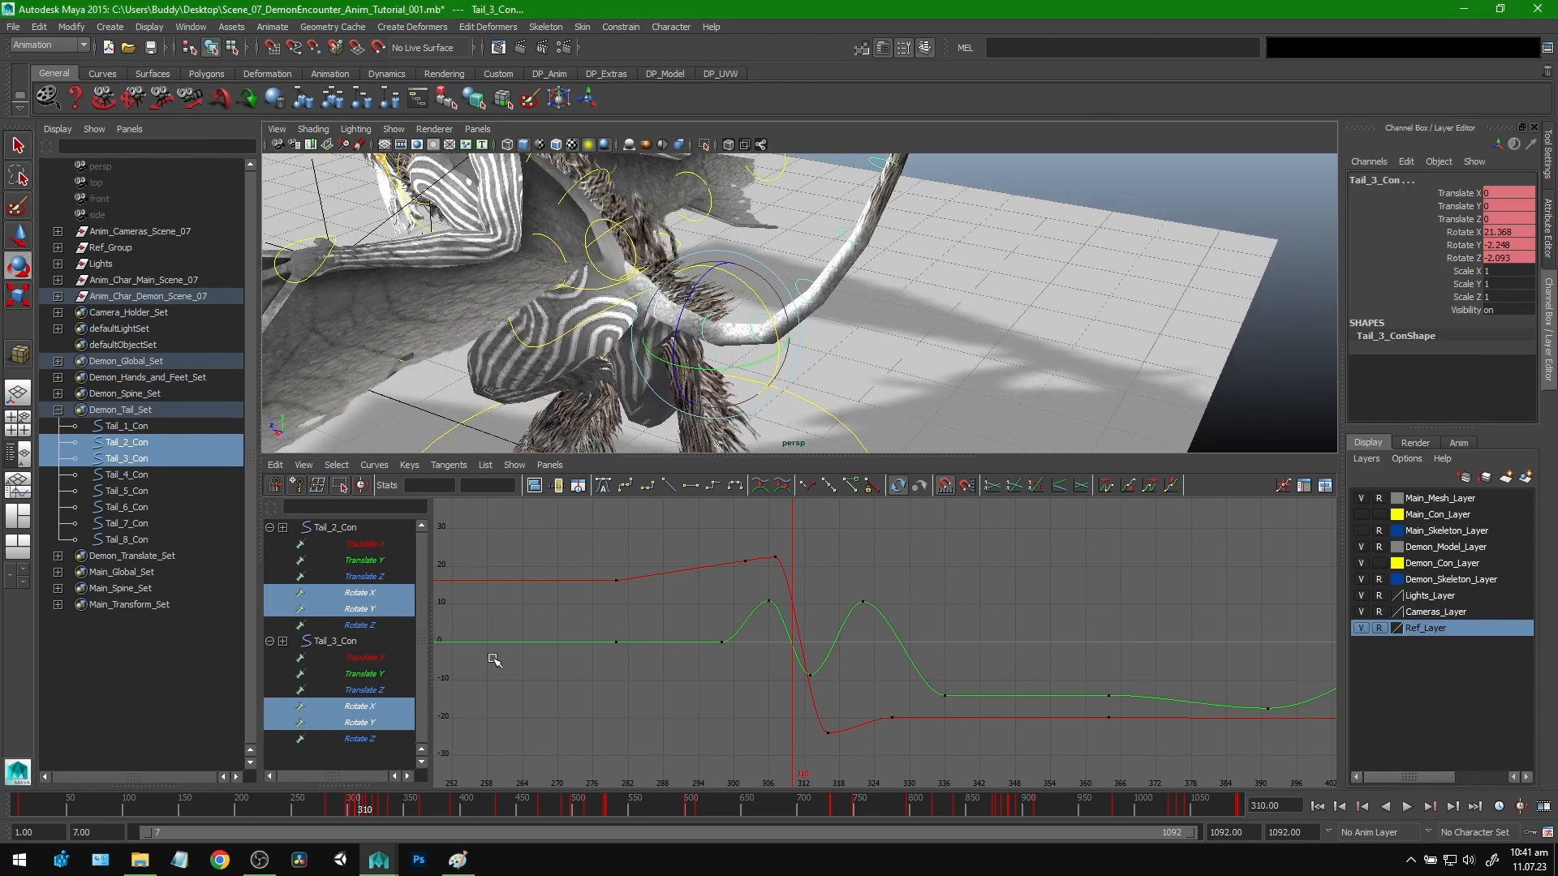
pyautogui.click(458, 859)
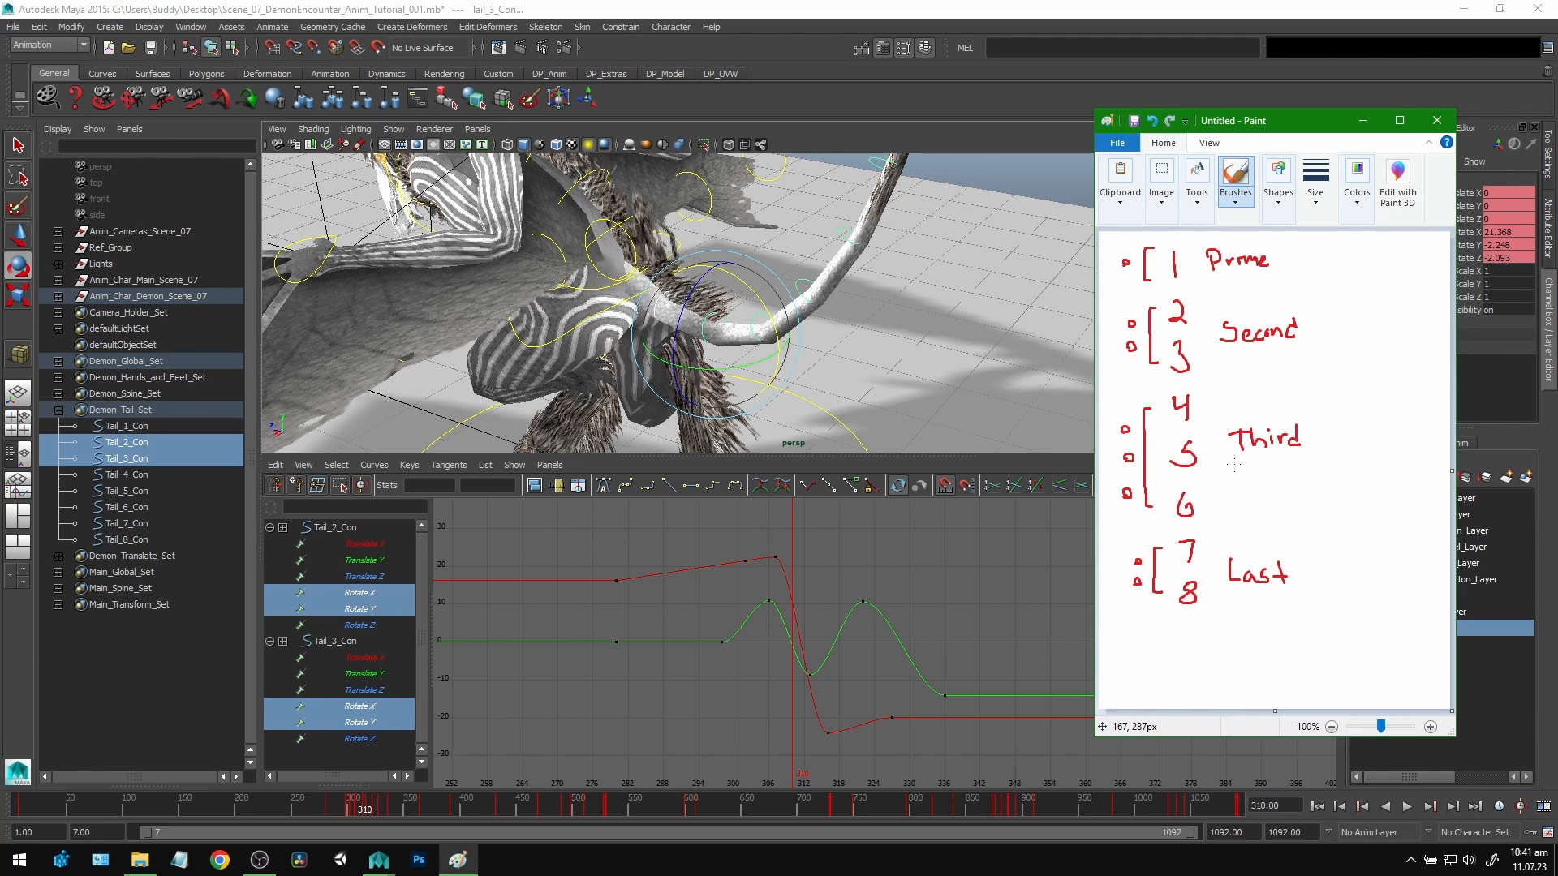
pyautogui.keyDown('alt'); pyautogui.moveTo(835, 268); pyautogui.dragTo(670, 242, button='right'); pyautogui.keyUp('alt')
pyautogui.keyDown('alt'); pyautogui.moveTo(670, 242); pyautogui.dragTo(682, 293, button='middle'); pyautogui.keyUp('alt')
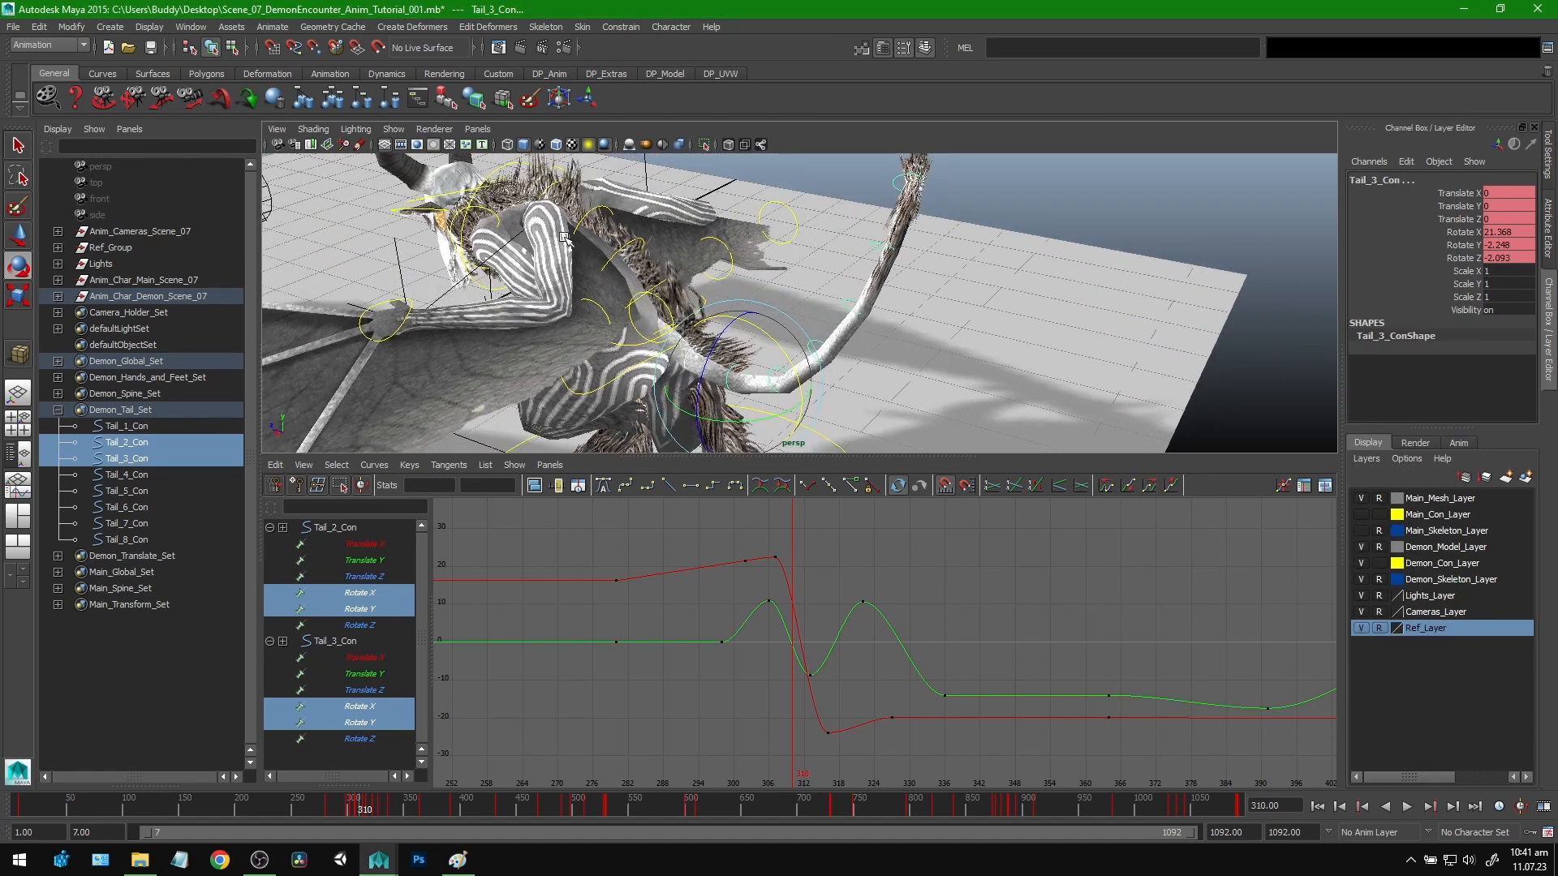
pyautogui.keyDown('alt'); pyautogui.moveTo(764, 334); pyautogui.dragTo(880, 388, button='right'); pyautogui.keyUp('alt')
pyautogui.keyDown('alt'); pyautogui.moveTo(880, 388); pyautogui.dragTo(898, 308, button='middle'); pyautogui.keyUp('alt')
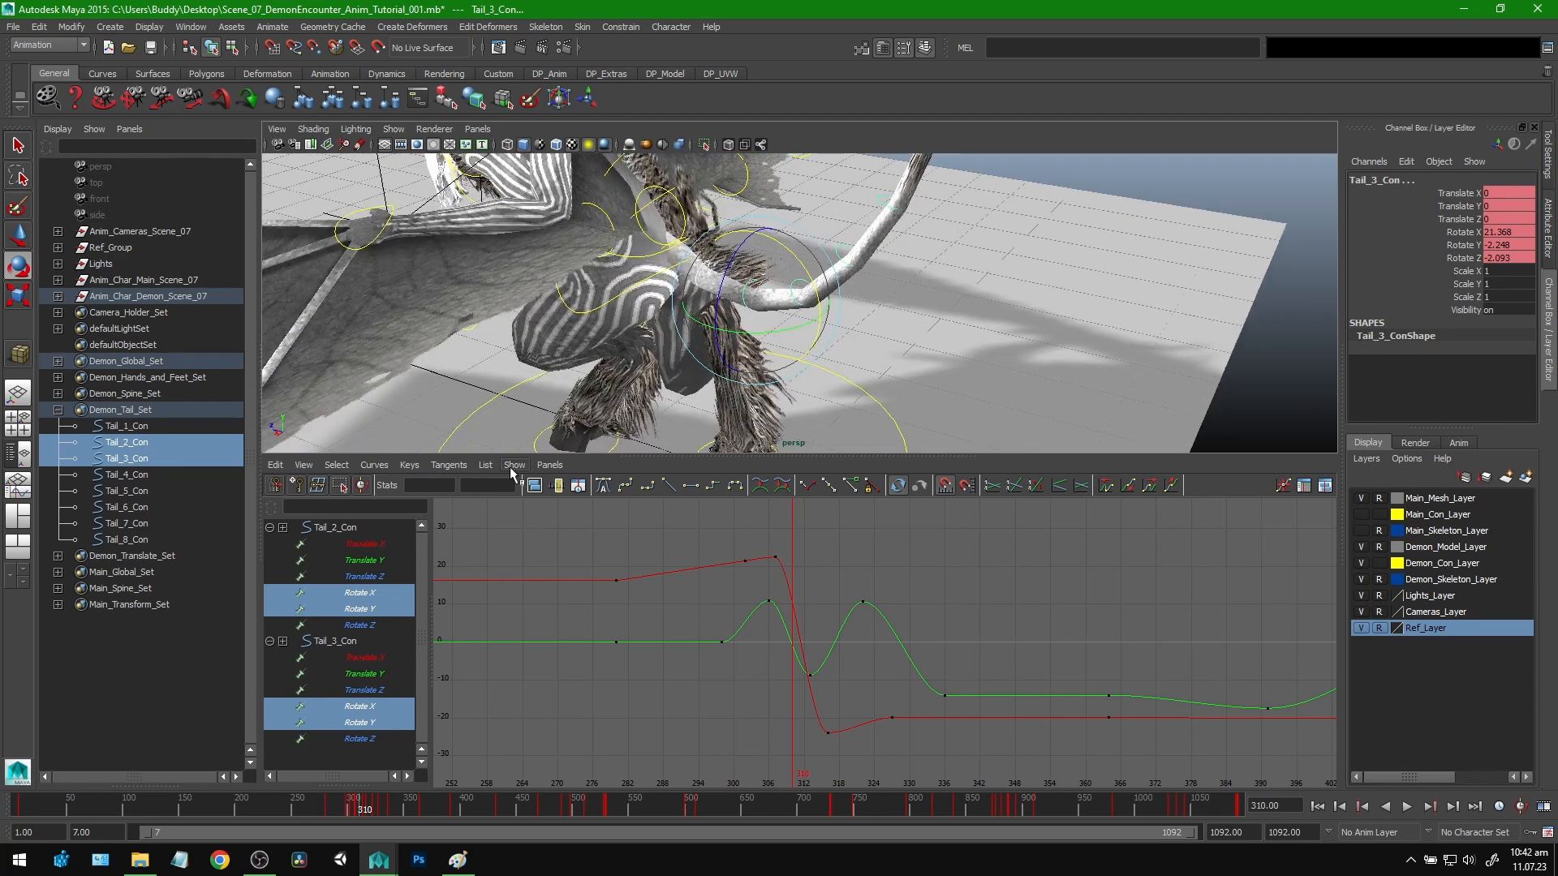
# Step: Return to the single perspective view and review the tail motion by scrubbing and playing onward from frame 310
pyautogui.click(17, 394)
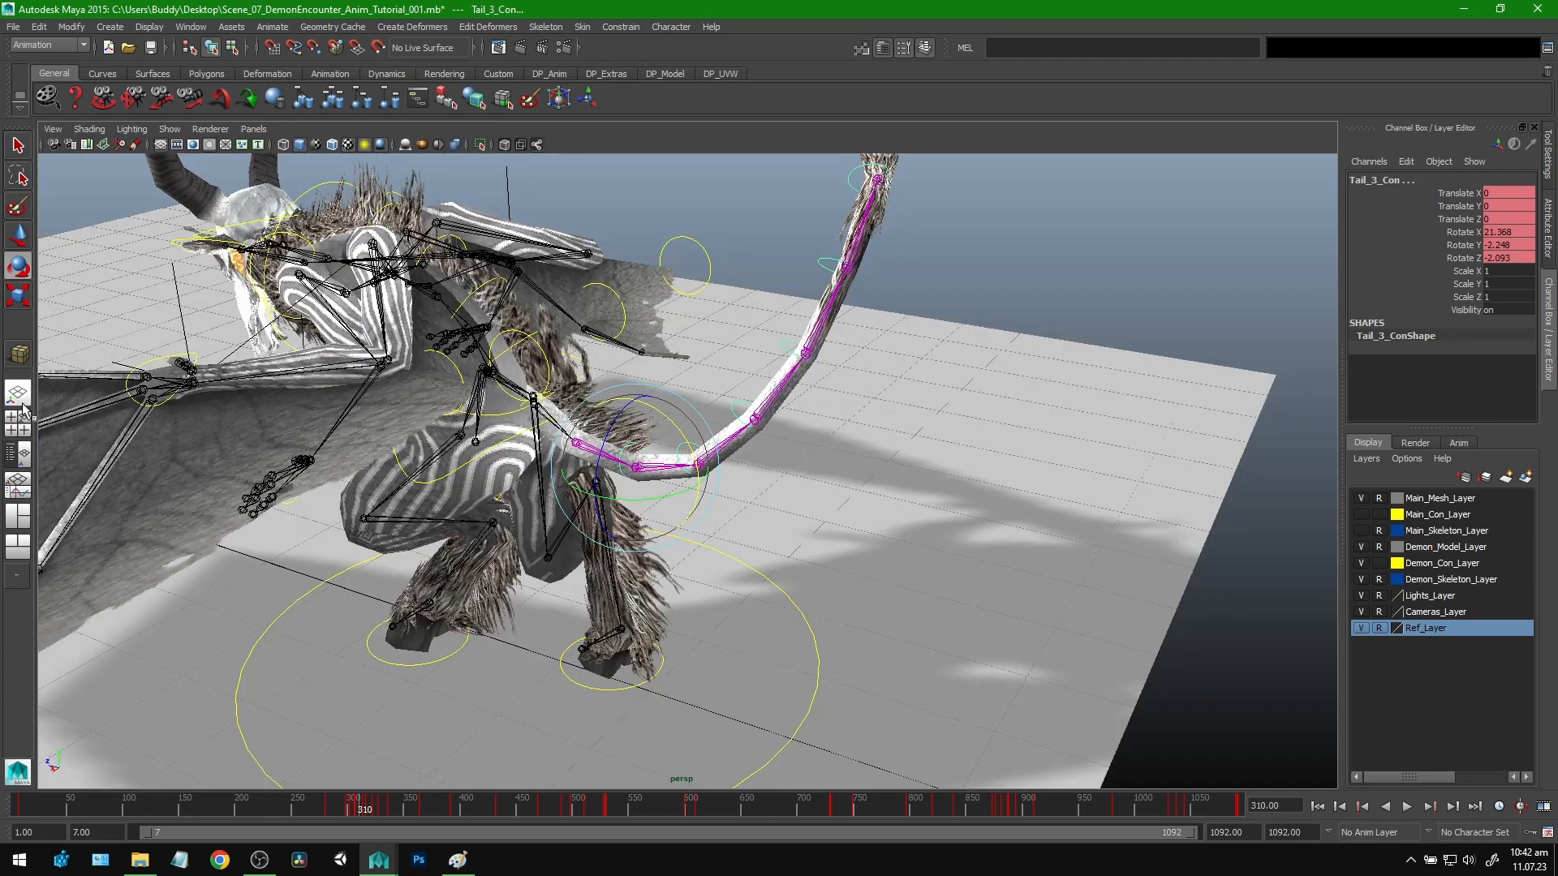
pyautogui.keyDown('alt'); pyautogui.moveTo(632, 543); pyautogui.dragTo(680, 520, button='middle'); pyautogui.keyUp('alt')
pyautogui.moveTo(360, 809)
pyautogui.mouseDown()
pyautogui.moveTo(343, 809)
pyautogui.moveTo(376, 809)
pyautogui.mouseUp()
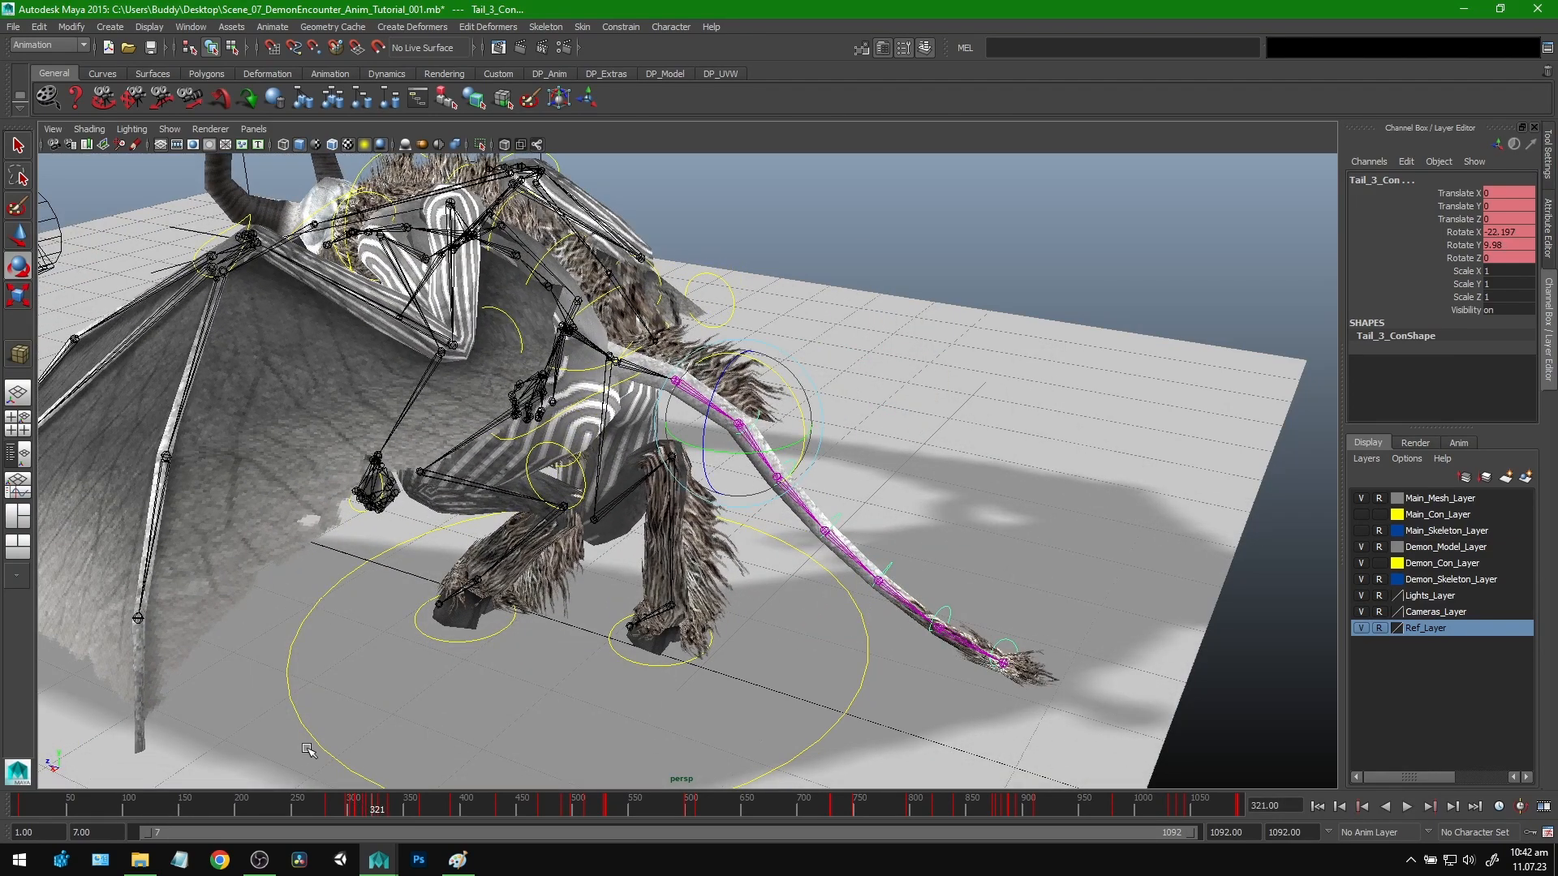
pyautogui.hotkey('alt', 'v')
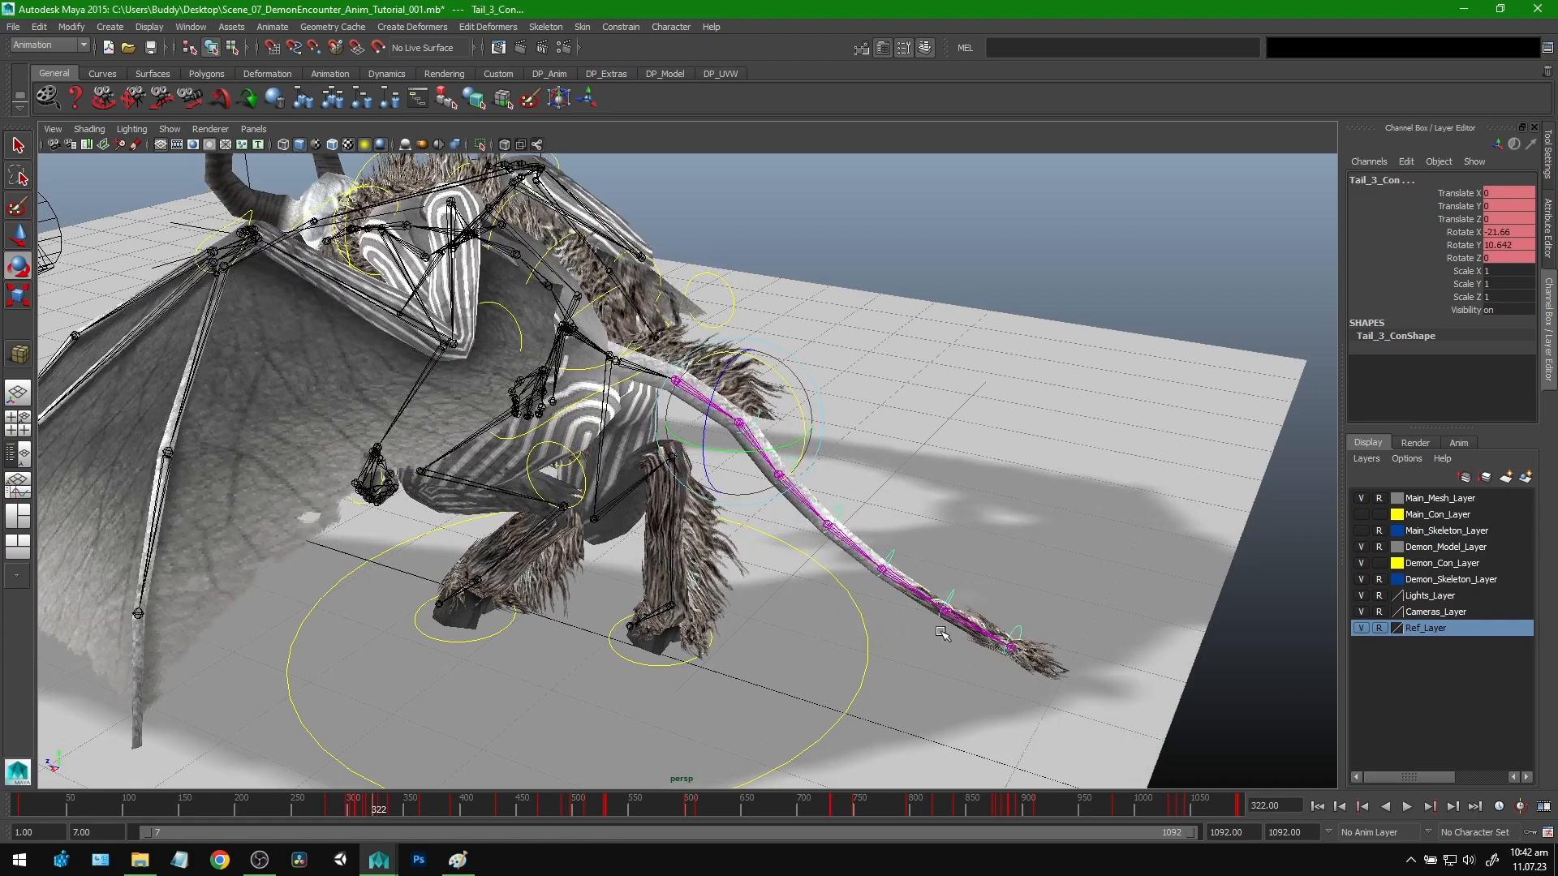
pyautogui.moveTo(372, 812)
pyautogui.mouseDown()
pyautogui.moveTo(358, 809)
pyautogui.moveTo(385, 809)
pyautogui.mouseUp()
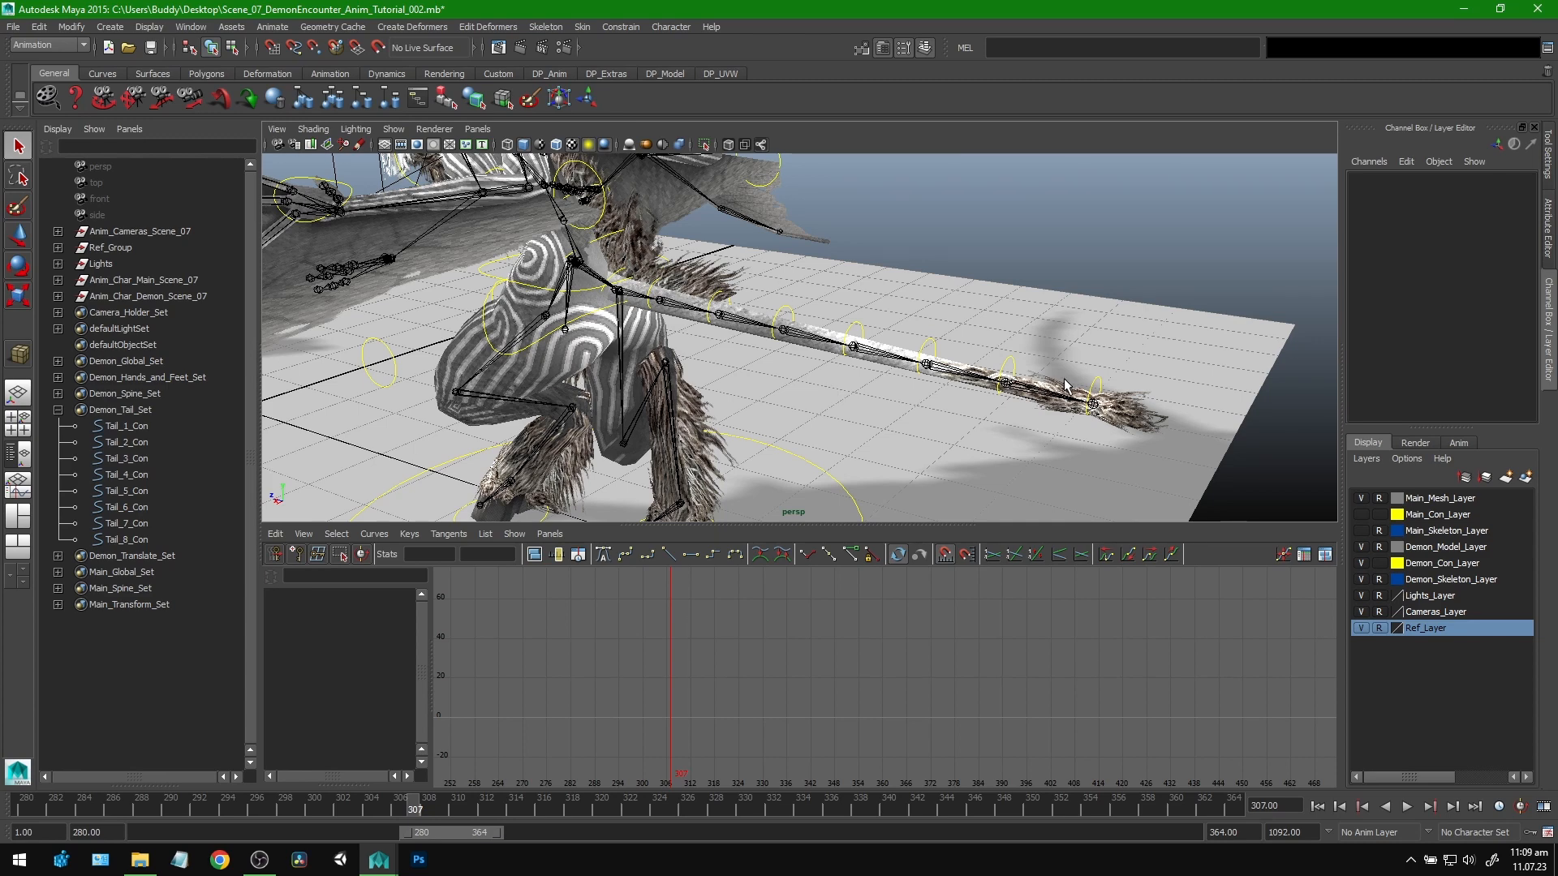
# Step: Move to frame 306 and select the prime tail control, Tail_1_Con
pyautogui.keyDown('alt'); pyautogui.moveTo(828, 378); pyautogui.dragTo(800, 409, button='middle'); pyautogui.keyUp('alt')
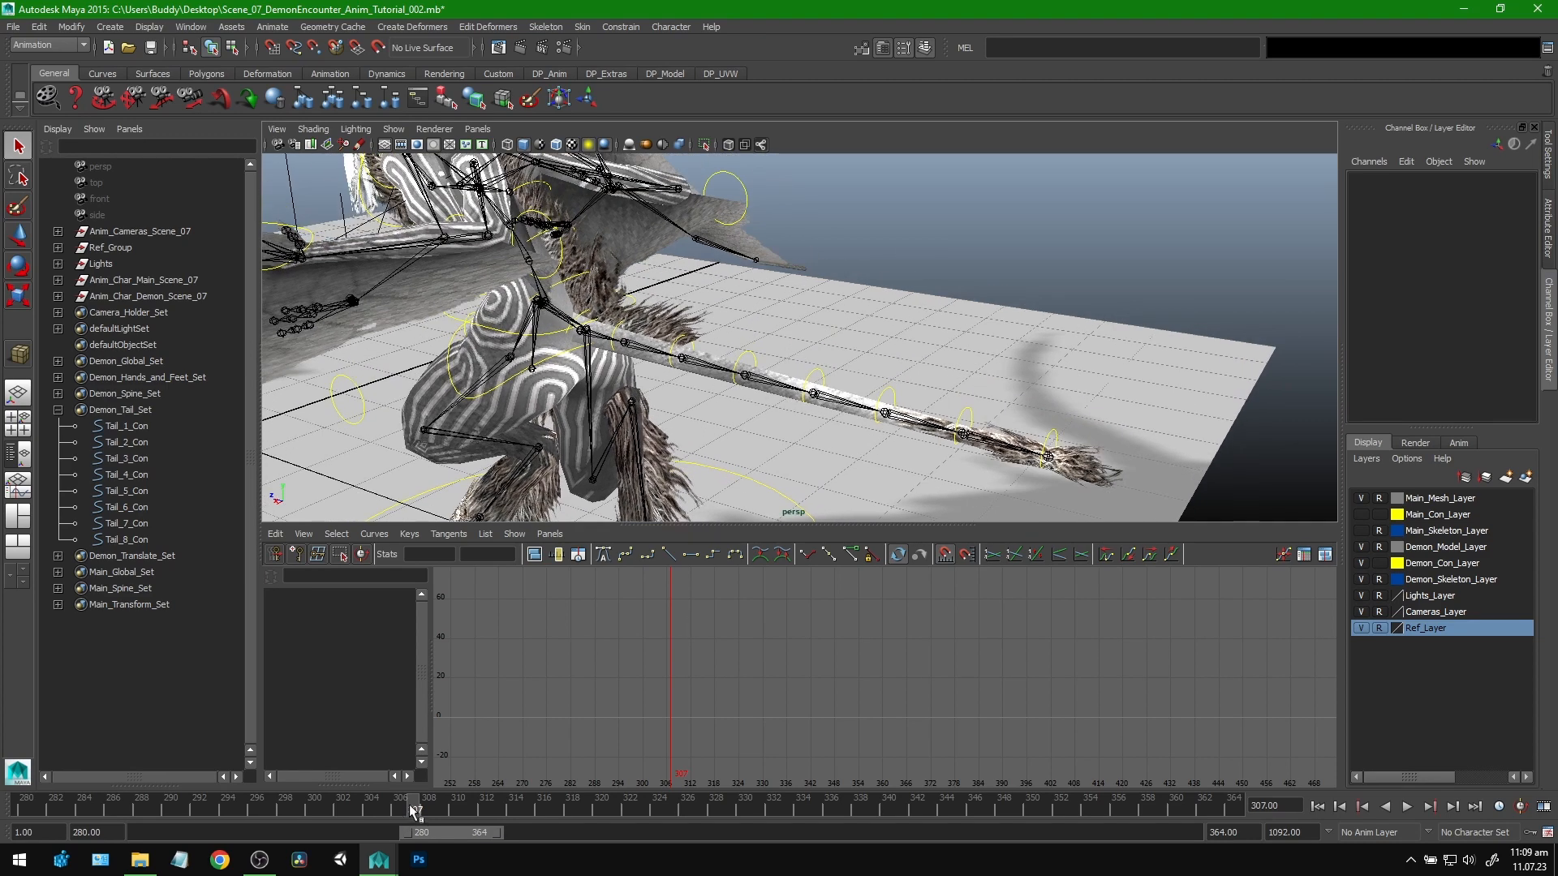
pyautogui.moveTo(409, 805)
pyautogui.mouseDown()
pyautogui.moveTo(235, 809)
pyautogui.moveTo(396, 816)
pyautogui.mouseUp()
pyautogui.keyDown('alt'); pyautogui.moveTo(848, 411); pyautogui.dragTo(741, 323, button='right'); pyautogui.keyUp('alt')
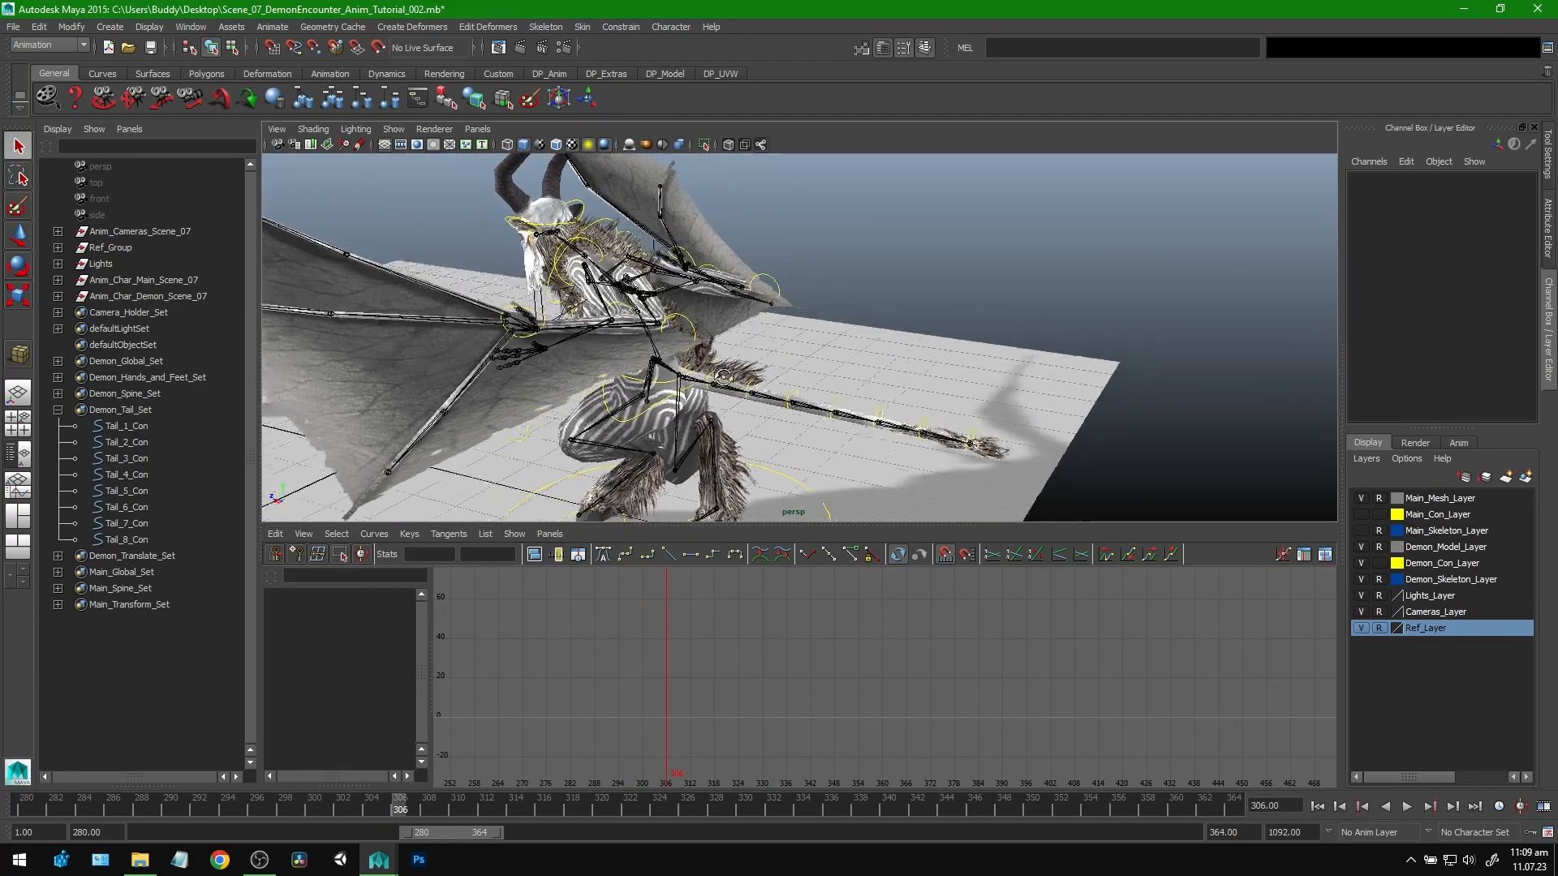
pyautogui.keyDown('alt'); pyautogui.moveTo(730, 340); pyautogui.dragTo(714, 357); pyautogui.keyUp('alt')
pyautogui.keyDown('alt'); pyautogui.moveTo(714, 357); pyautogui.dragTo(685, 378, button='right'); pyautogui.keyUp('alt')
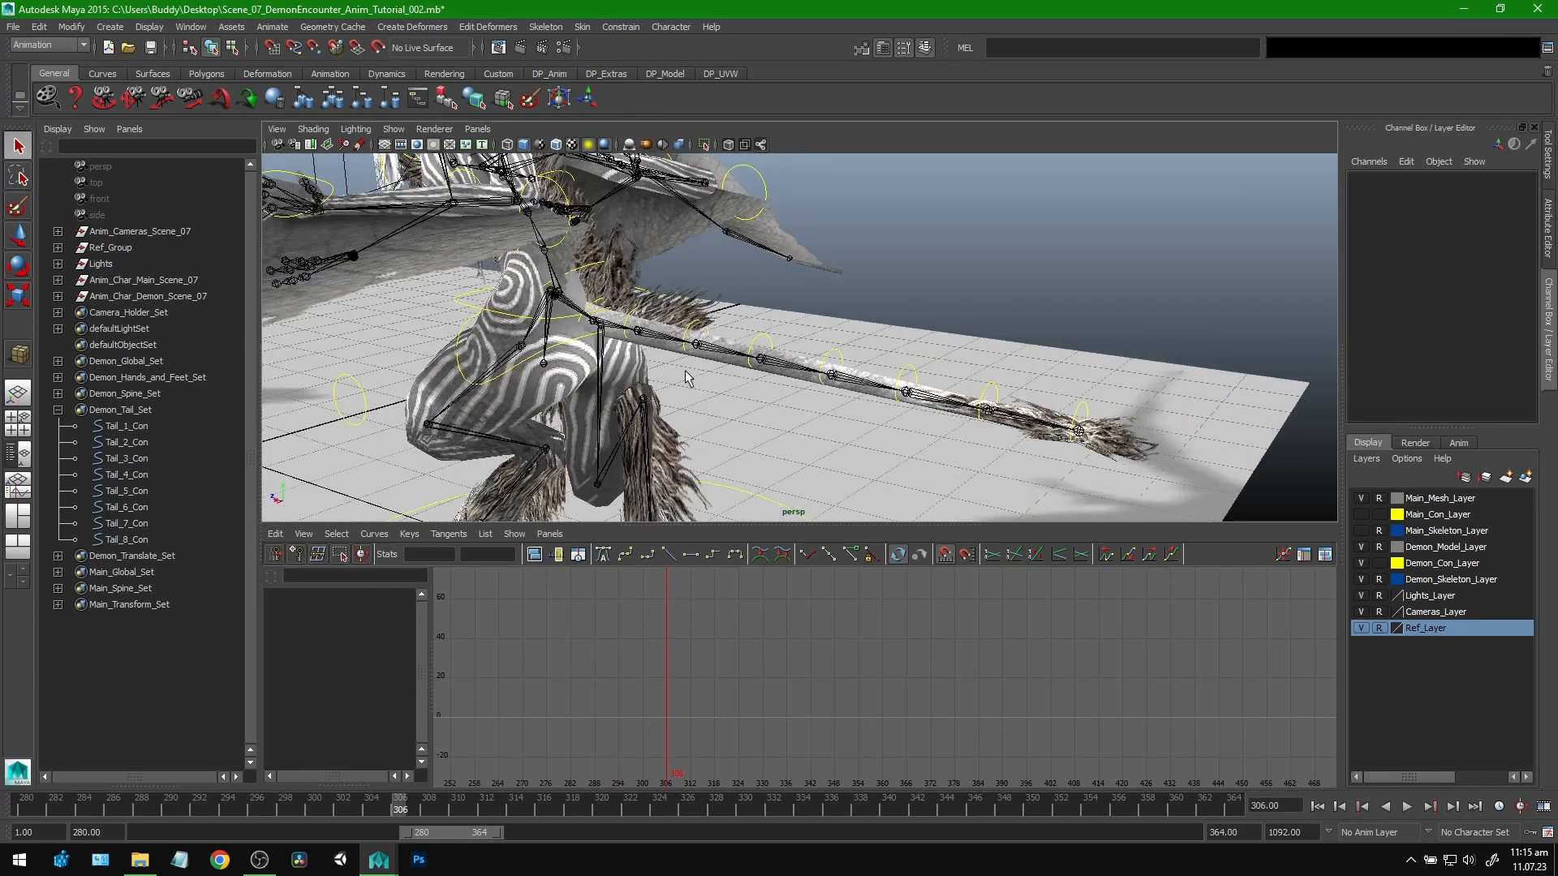
pyautogui.keyDown('alt'); pyautogui.moveTo(685, 372); pyautogui.dragTo(727, 349, button='middle'); pyautogui.keyUp('alt')
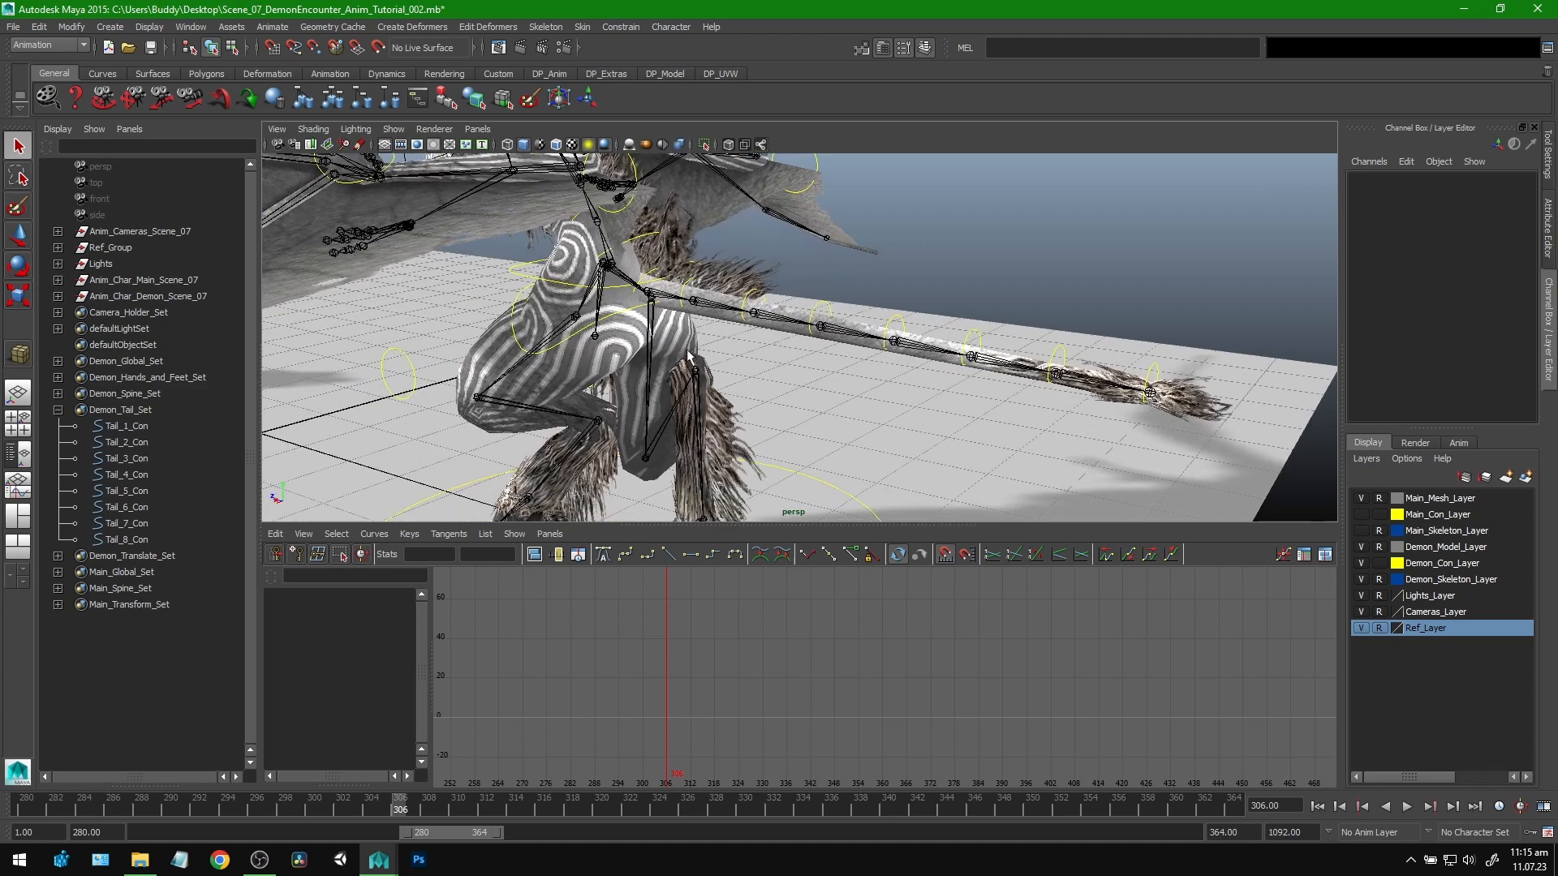
pyautogui.click(120, 427)
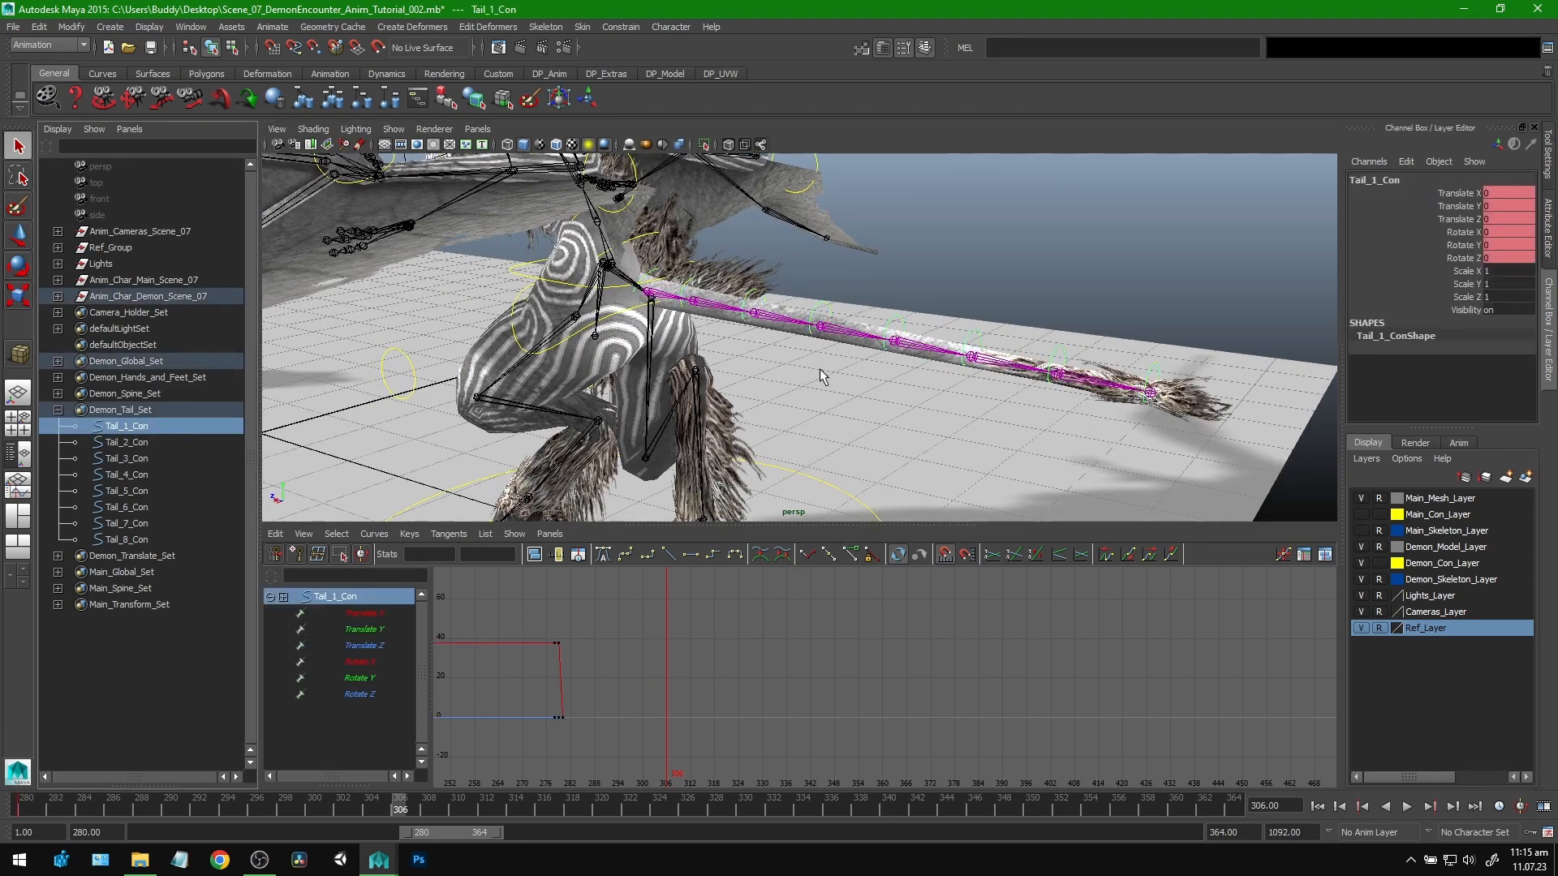
pyautogui.keyDown('alt'); pyautogui.moveTo(718, 353); pyautogui.dragTo(892, 341); pyautogui.keyUp('alt')
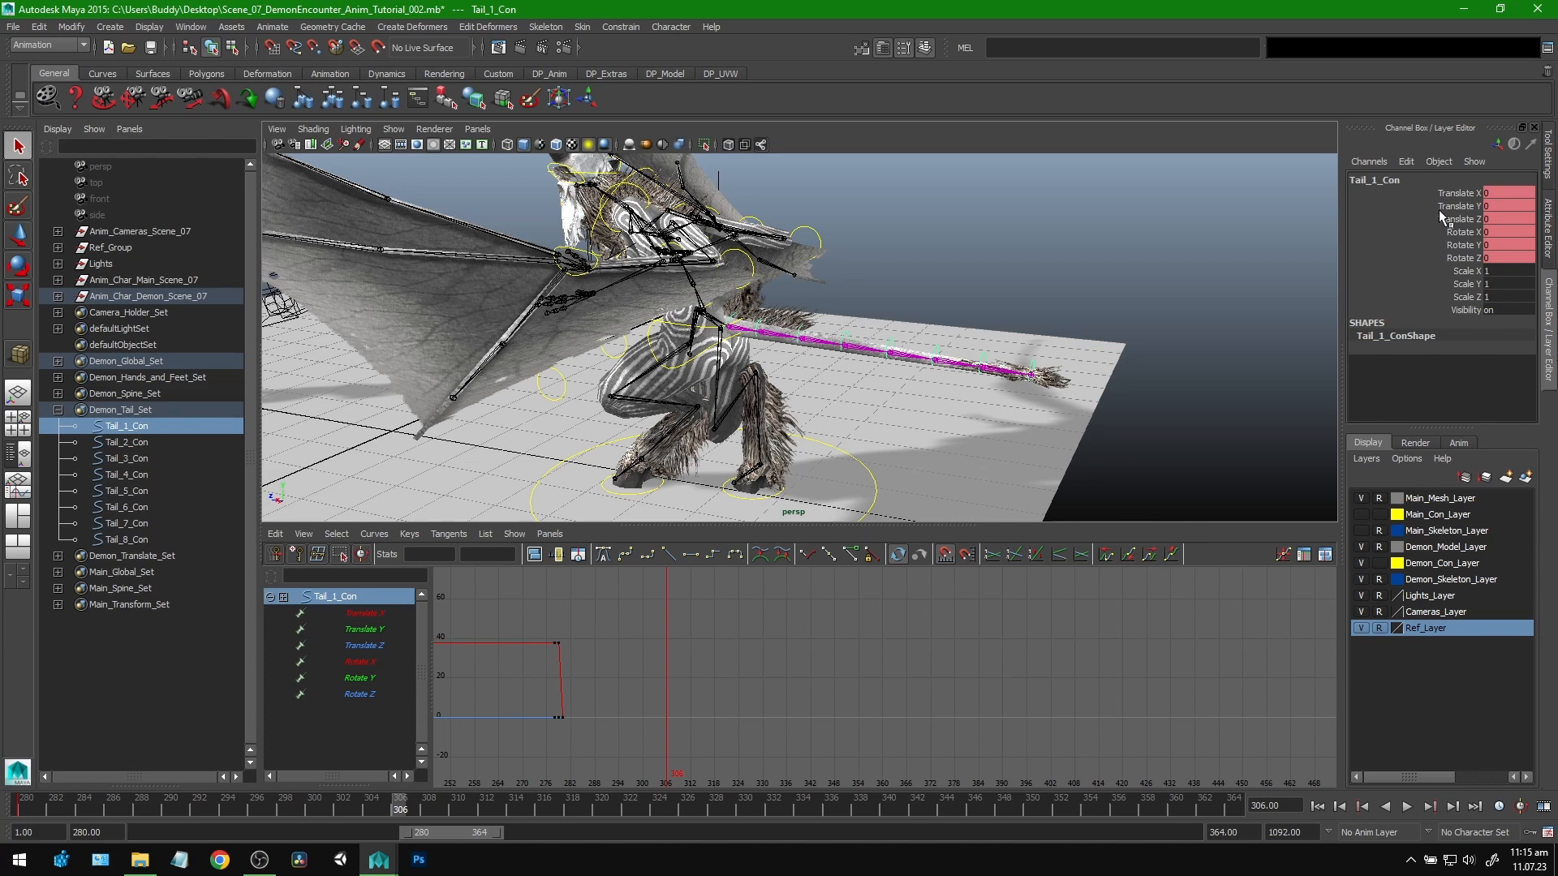
pyautogui.keyDown('alt'); pyautogui.moveTo(818, 367); pyautogui.dragTo(870, 362, button='middle'); pyautogui.keyUp('alt')
pyautogui.keyDown('alt'); pyautogui.moveTo(762, 352); pyautogui.dragTo(823, 352, button='right'); pyautogui.keyUp('alt')
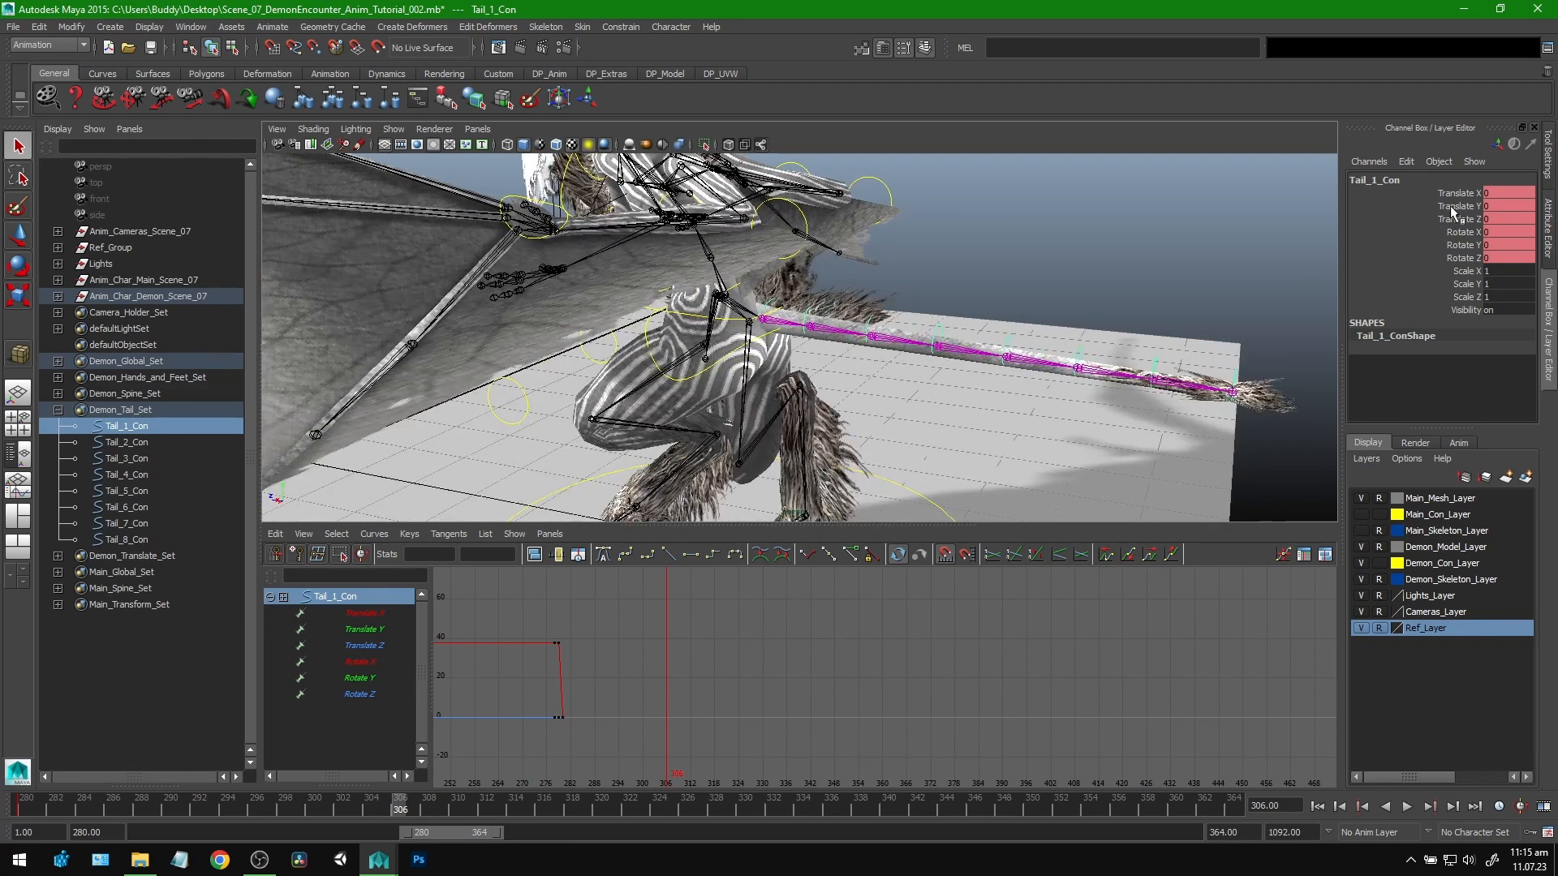
# Step: Try rotating Tail_1_Con on its Z axis and undo the rotation
pyautogui.keyDown('alt'); pyautogui.moveTo(1054, 297); pyautogui.dragTo(1008, 294); pyautogui.keyUp('alt')
pyautogui.click(1456, 257)
pyautogui.keyDown('alt'); pyautogui.moveTo(1155, 274); pyautogui.dragTo(1111, 269); pyautogui.keyUp('alt')
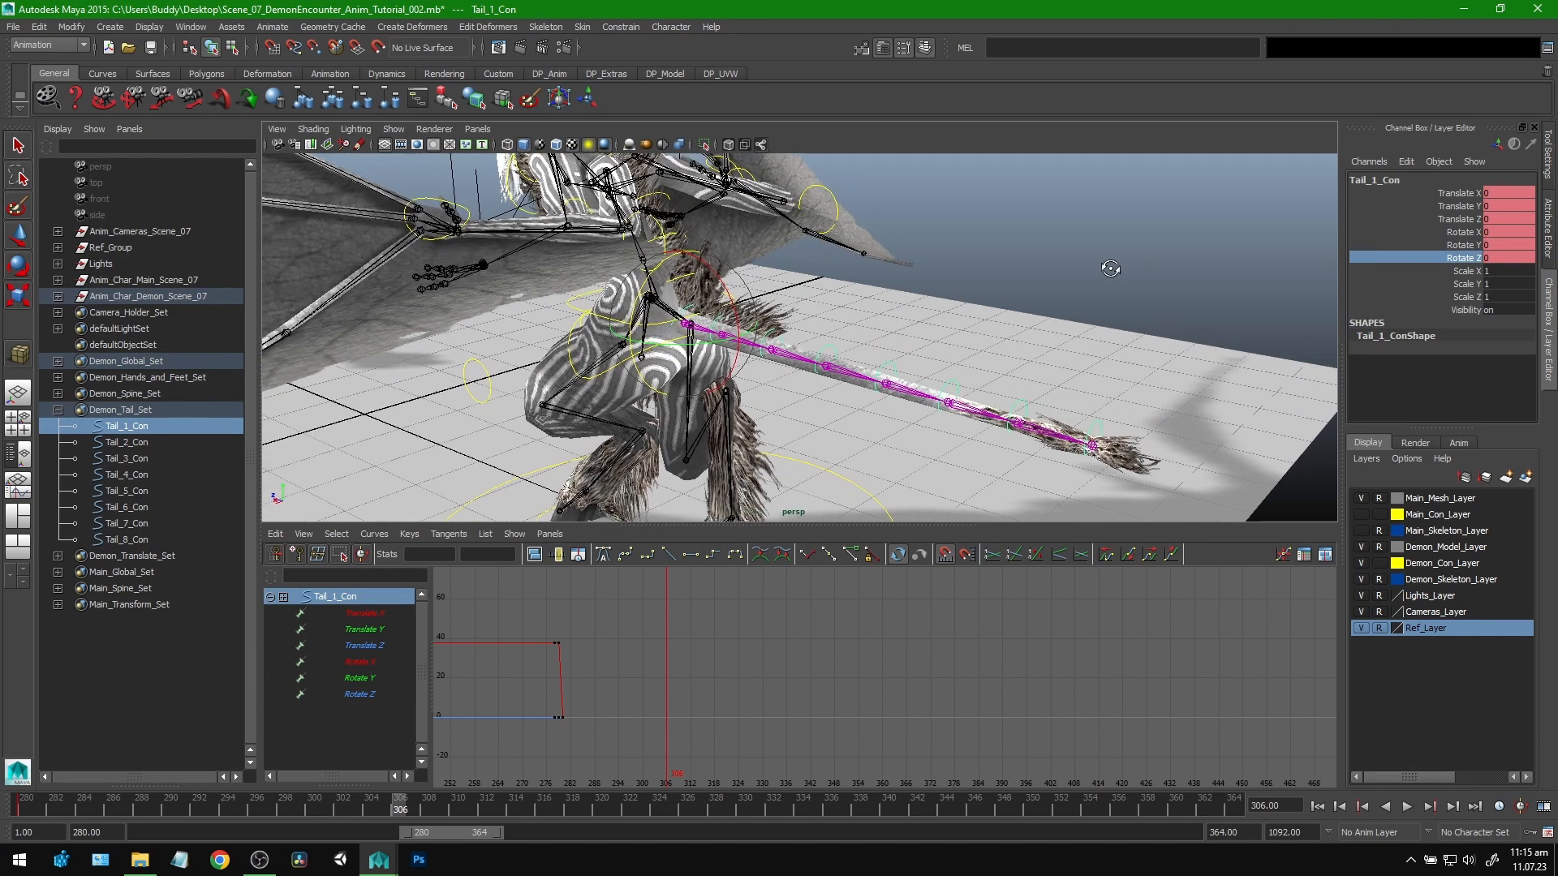
pyautogui.moveTo(1110, 269); pyautogui.dragTo(1045, 274, button='middle')
pyautogui.hotkey('ctrl', 'z')
# Step: Try rotating Tail_1_Con on its X axis and on its Y axis, undoing each rotation
pyautogui.click(1465, 232)
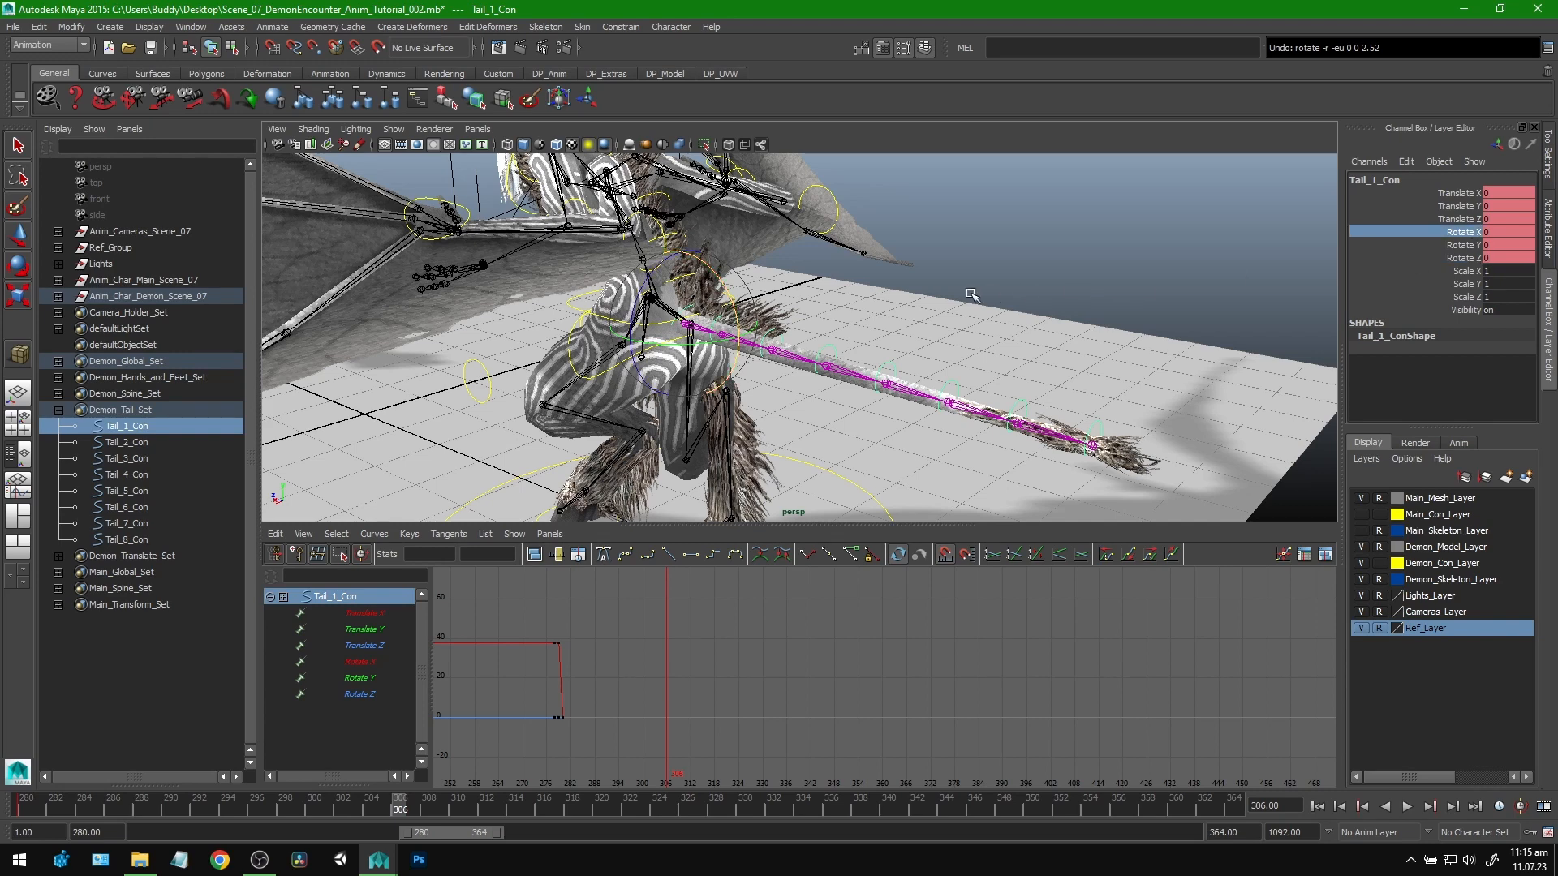
pyautogui.keyDown('alt'); pyautogui.moveTo(970, 290); pyautogui.dragTo(1093, 261); pyautogui.keyUp('alt')
pyautogui.moveTo(1033, 229); pyautogui.dragTo(1057, 279, button='middle')
pyautogui.hotkey('ctrl', 'z')
pyautogui.click(1474, 246)
pyautogui.hotkey('ctrl', 'z')
pyautogui.keyDown('alt'); pyautogui.moveTo(1048, 283); pyautogui.dragTo(1010, 295); pyautogui.keyUp('alt')
pyautogui.keyDown('alt'); pyautogui.moveTo(1107, 292); pyautogui.dragTo(899, 305, button='right'); pyautogui.keyUp('alt')
pyautogui.keyDown('alt'); pyautogui.moveTo(995, 344); pyautogui.dragTo(1001, 312, button='middle'); pyautogui.keyUp('alt')
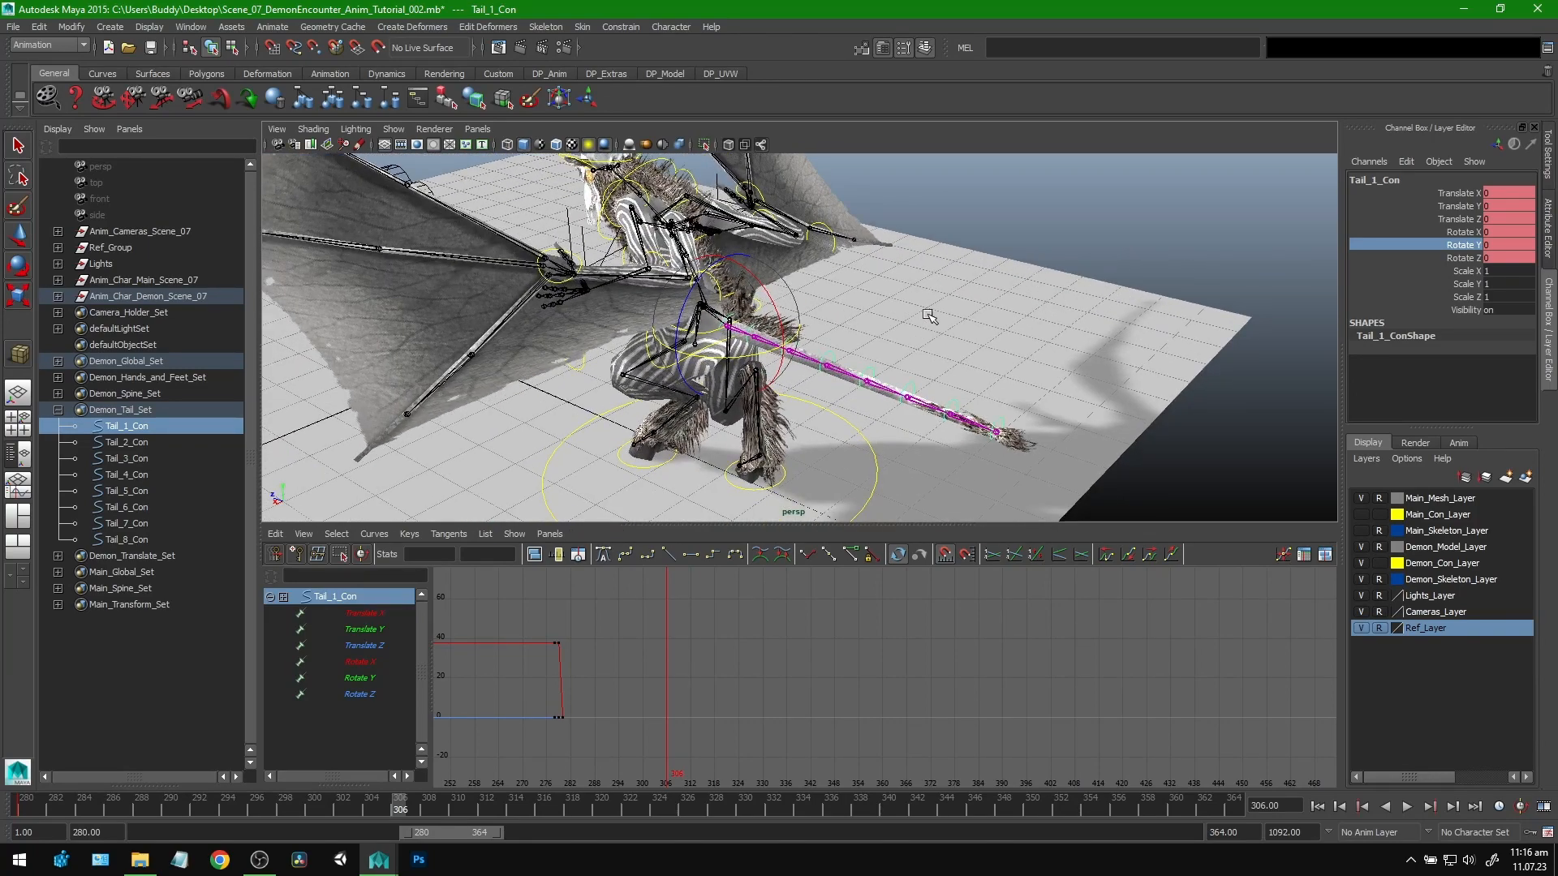
pyautogui.moveTo(929, 315)
pyautogui.keyDown('alt'); pyautogui.mouseDown()
pyautogui.moveTo(1003, 278)
pyautogui.moveTo(955, 304)
pyautogui.mouseUp(); pyautogui.keyUp('alt')
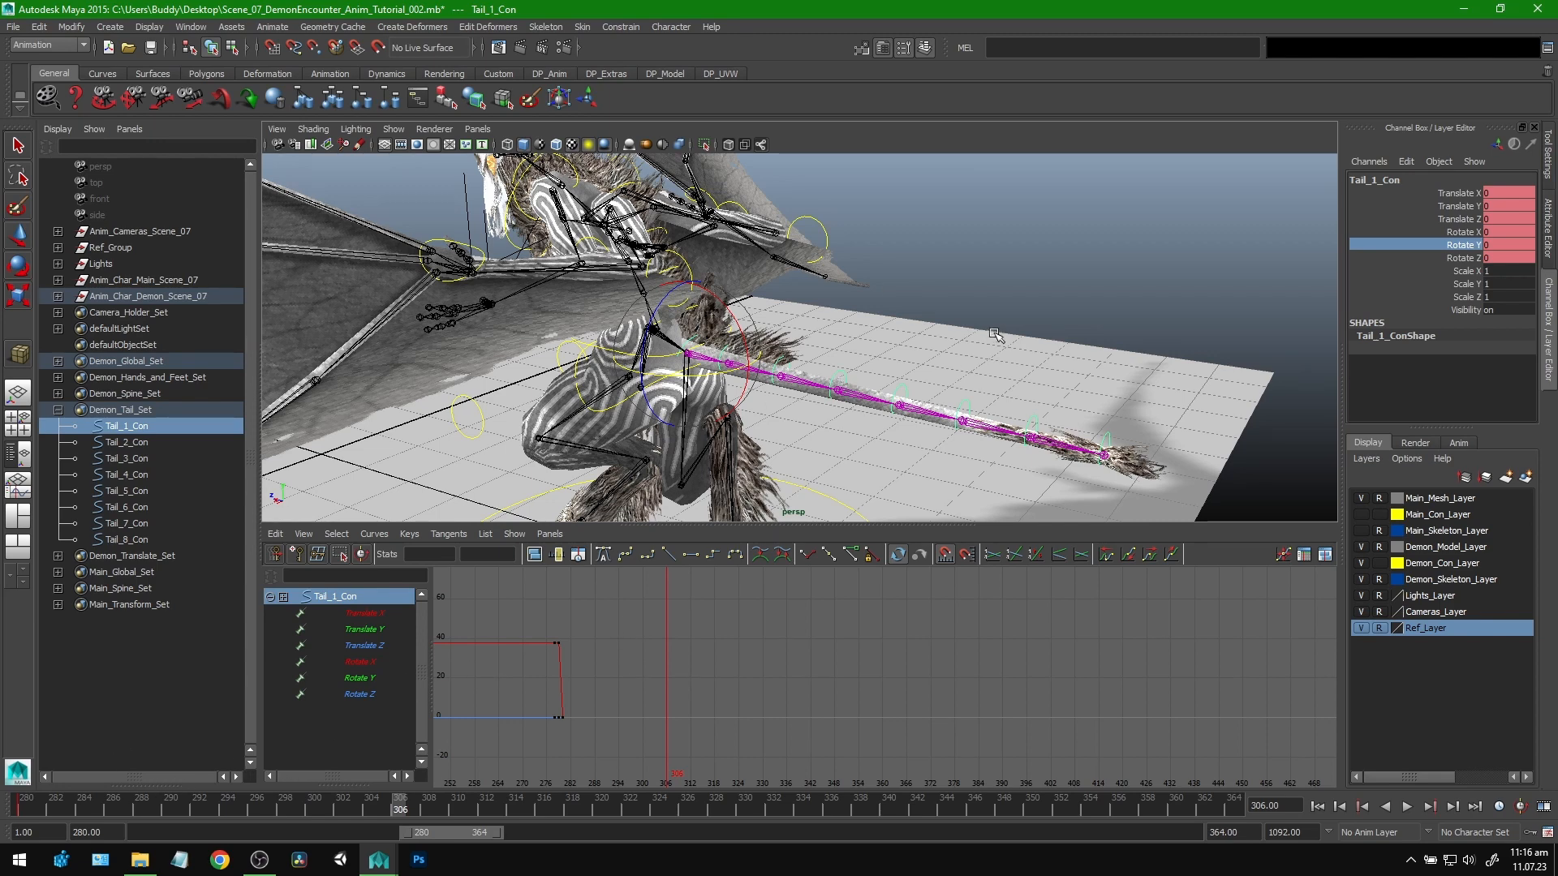
pyautogui.keyDown('alt'); pyautogui.moveTo(996, 335); pyautogui.dragTo(862, 382); pyautogui.keyUp('alt')
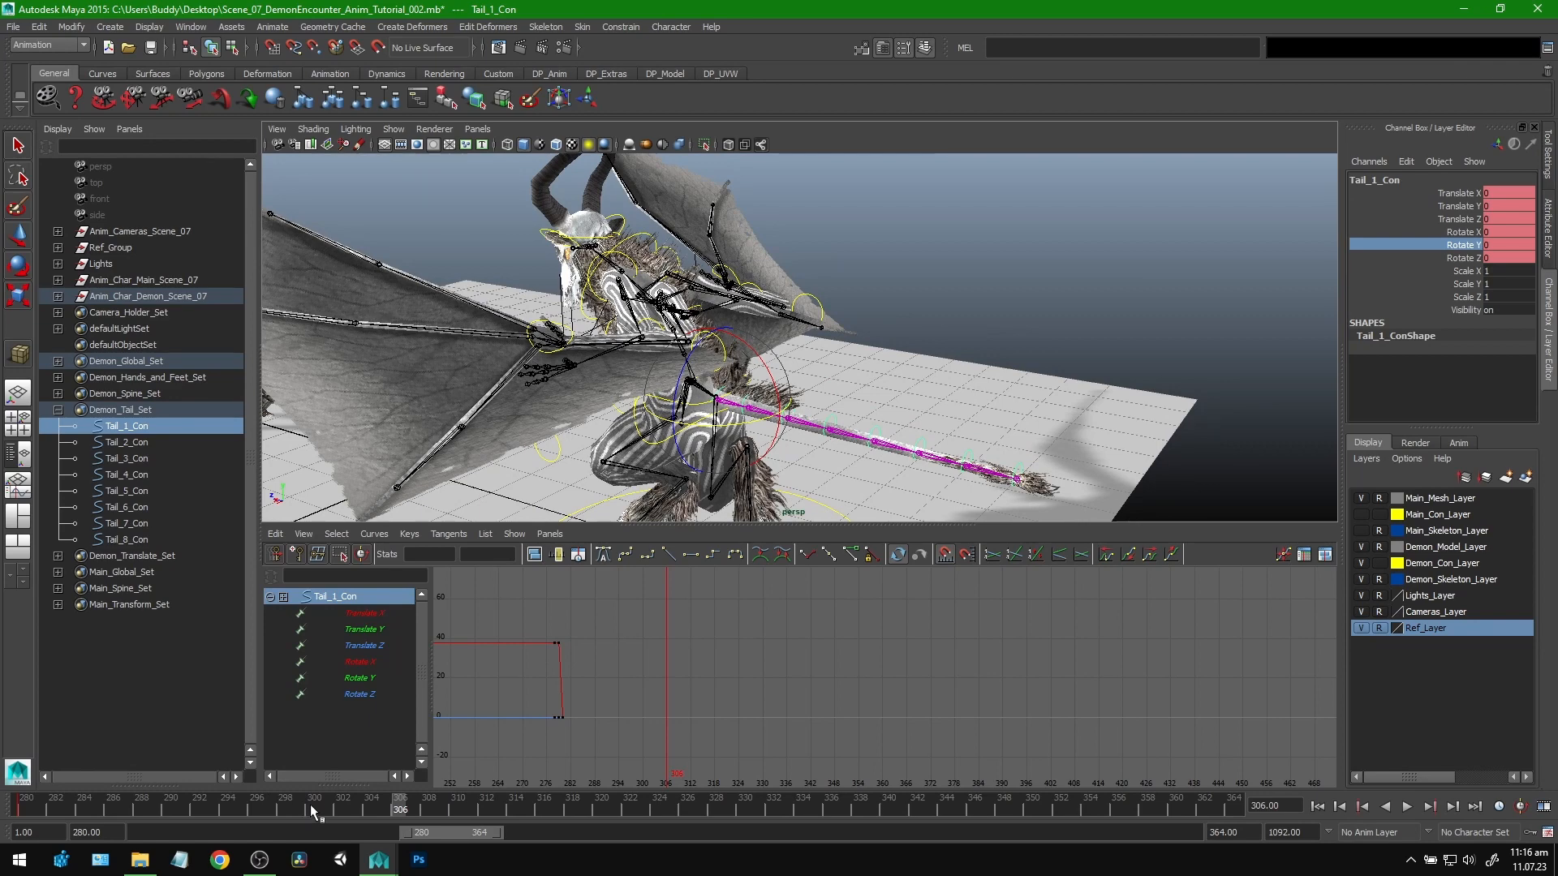
# Step: Go to frame 280 and bring the demon's tail into view
pyautogui.moveTo(310, 805); pyautogui.dragTo(13, 812)
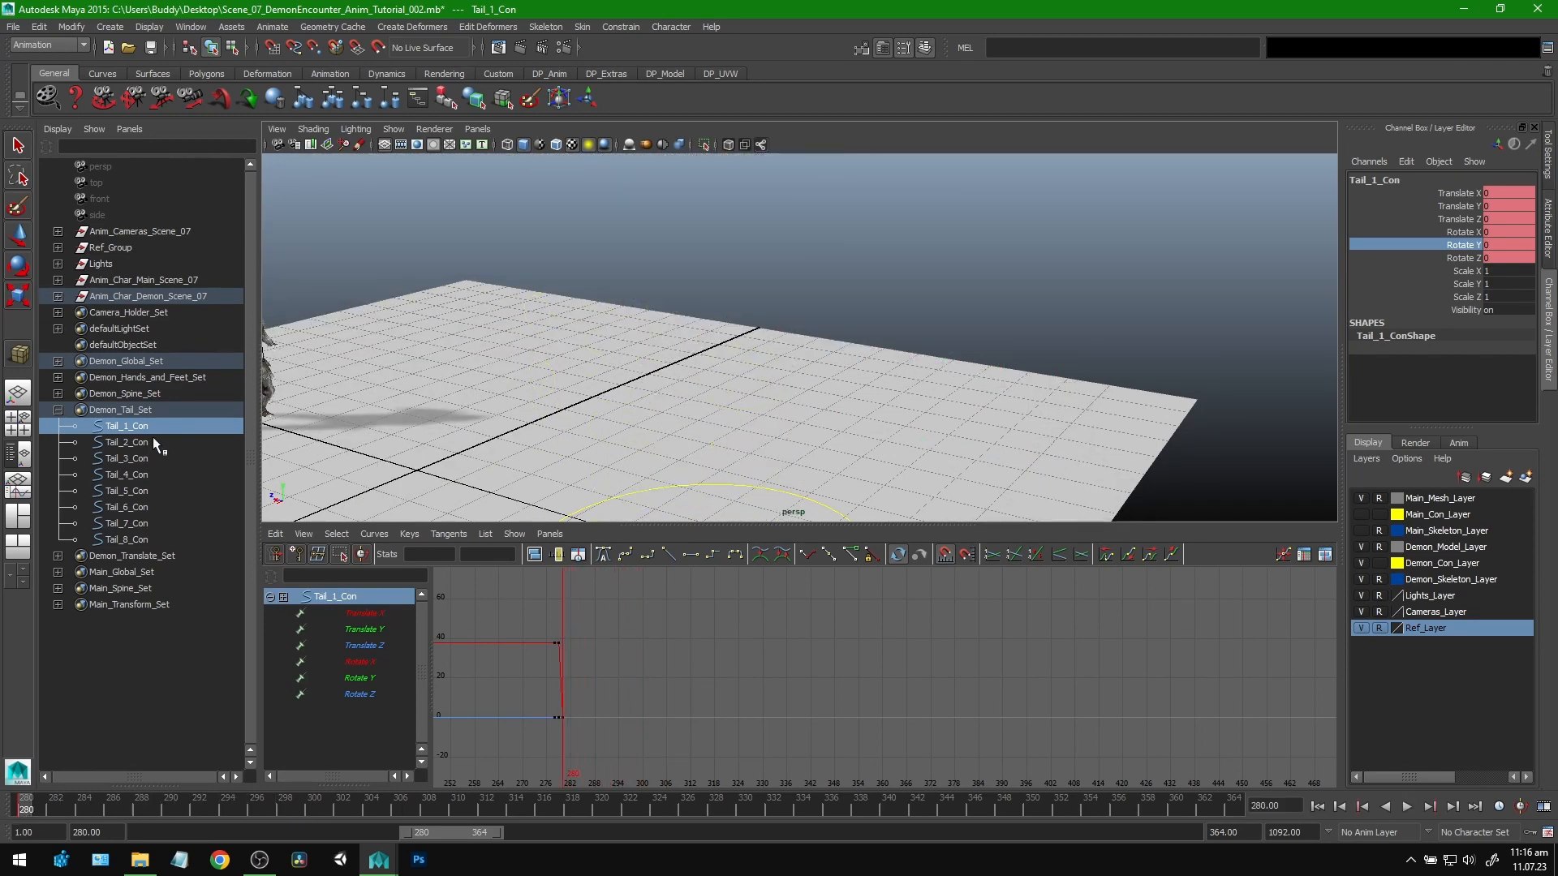
pyautogui.keyDown('alt'); pyautogui.moveTo(902, 348); pyautogui.dragTo(788, 259, button='right'); pyautogui.keyUp('alt')
pyautogui.keyDown('alt'); pyautogui.moveTo(788, 259); pyautogui.dragTo(826, 427, button='middle'); pyautogui.keyUp('alt')
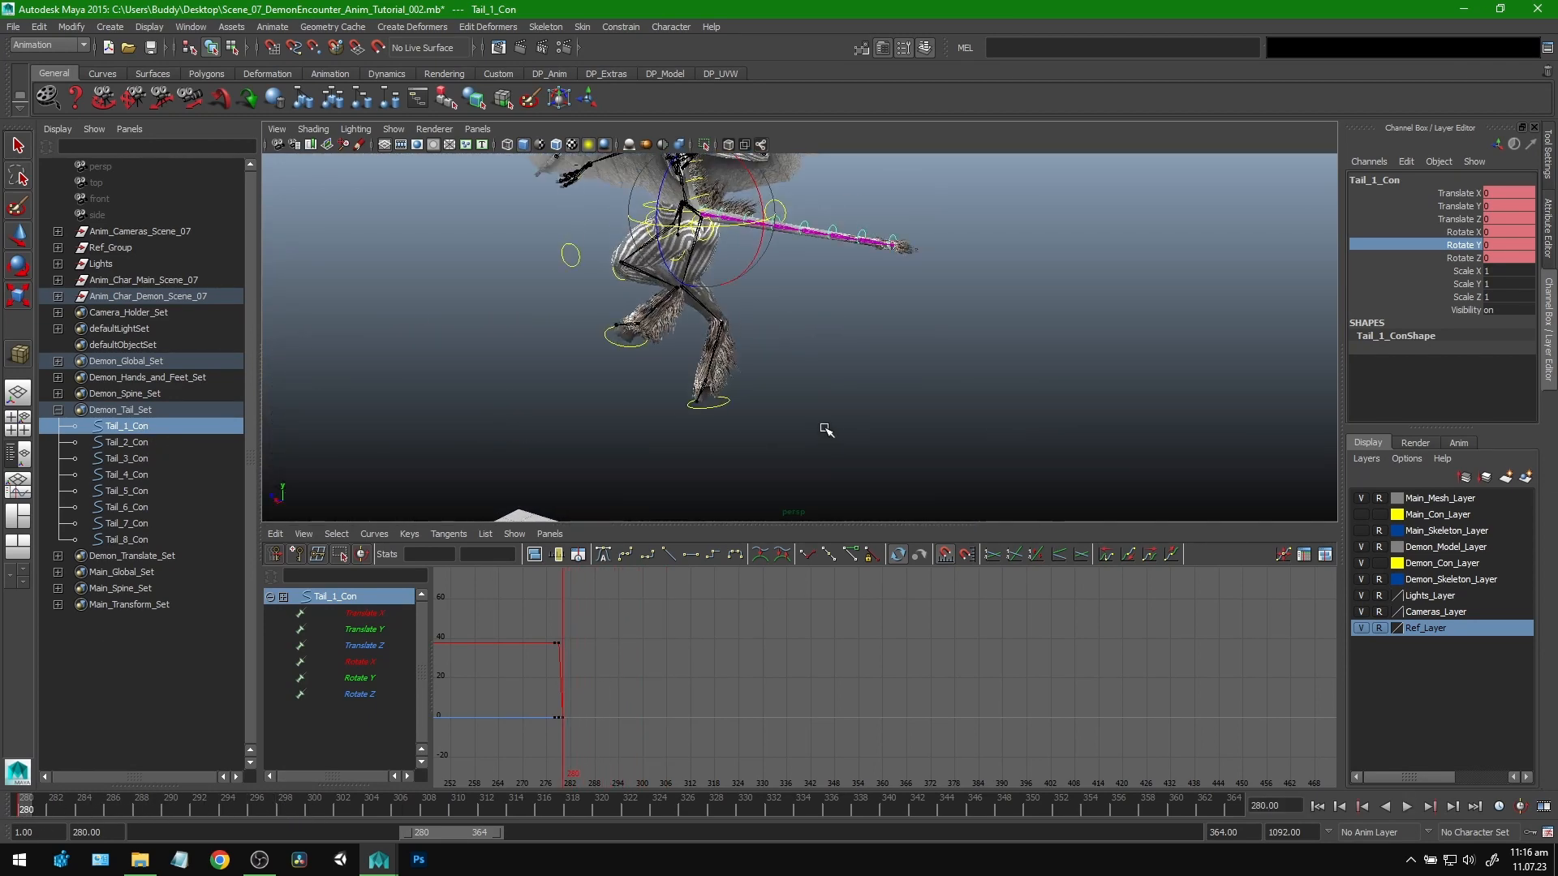
# Step: Rotate Tail_1_Con upward at frame 280, setting its Rotate X to 54.526
pyautogui.keyDown('alt'); pyautogui.moveTo(826, 428); pyautogui.dragTo(837, 372); pyautogui.keyUp('alt')
pyautogui.keyDown('alt'); pyautogui.moveTo(866, 299); pyautogui.dragTo(850, 355, button='middle'); pyautogui.keyUp('alt')
pyautogui.keyDown('alt'); pyautogui.moveTo(850, 354); pyautogui.dragTo(925, 355, button='right'); pyautogui.keyUp('alt')
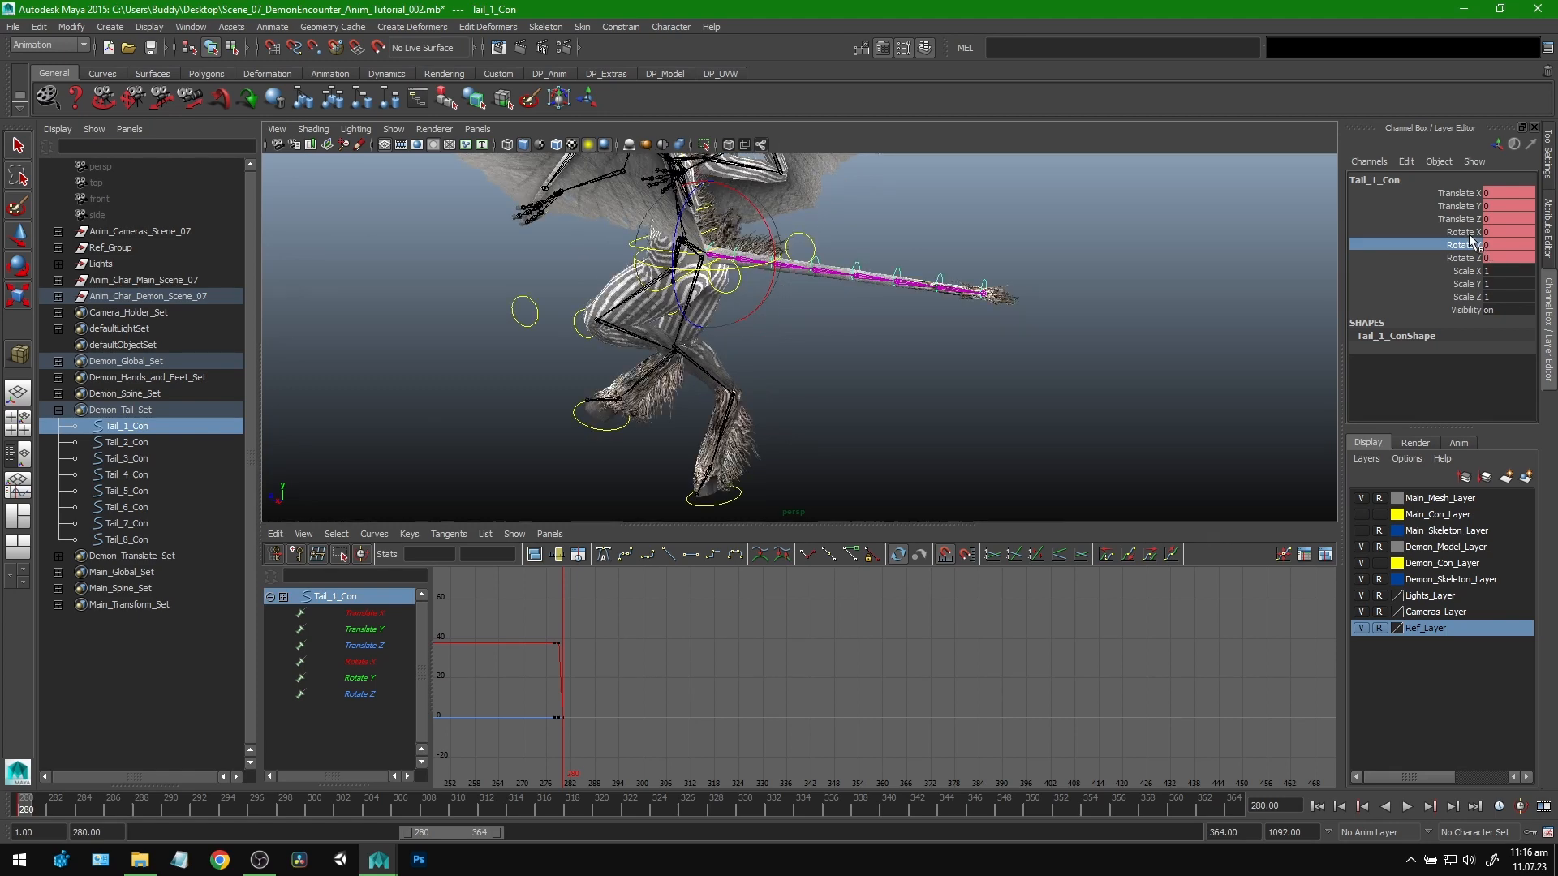
pyautogui.click(1460, 232)
pyautogui.moveTo(1201, 292); pyautogui.dragTo(1037, 328, button='middle')
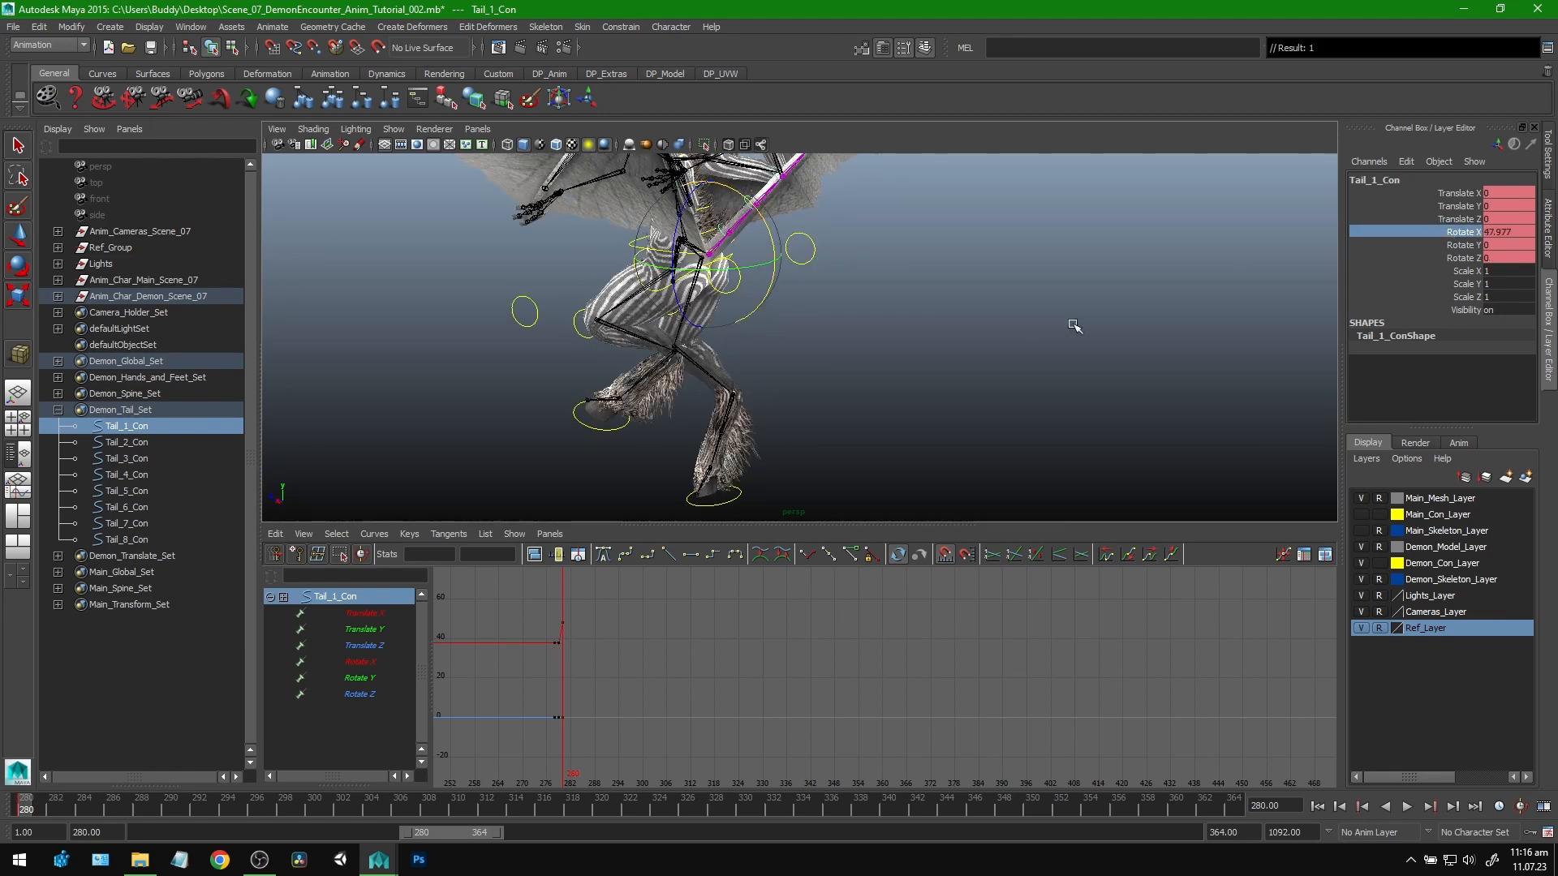
pyautogui.moveTo(975, 222)
pyautogui.keyDown('alt'); pyautogui.mouseDown(button='middle')
pyautogui.moveTo(966, 351)
pyautogui.moveTo(982, 245)
pyautogui.mouseUp(button='middle'); pyautogui.keyUp('alt')
pyautogui.click(1460, 245)
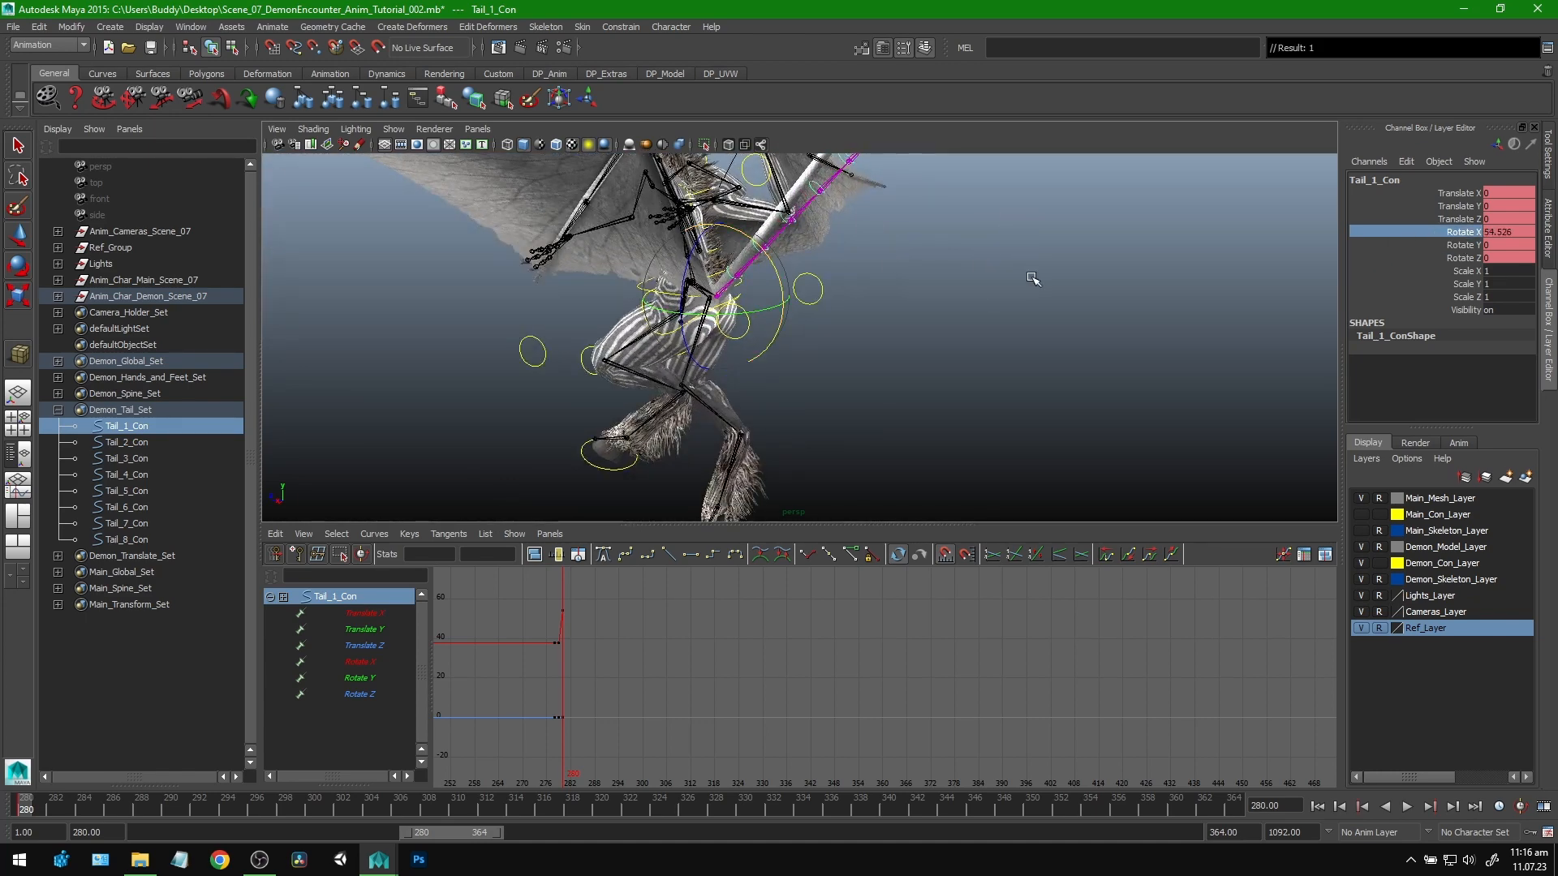
pyautogui.keyDown('alt'); pyautogui.moveTo(1033, 278); pyautogui.dragTo(1006, 278, button='middle'); pyautogui.keyUp('alt')
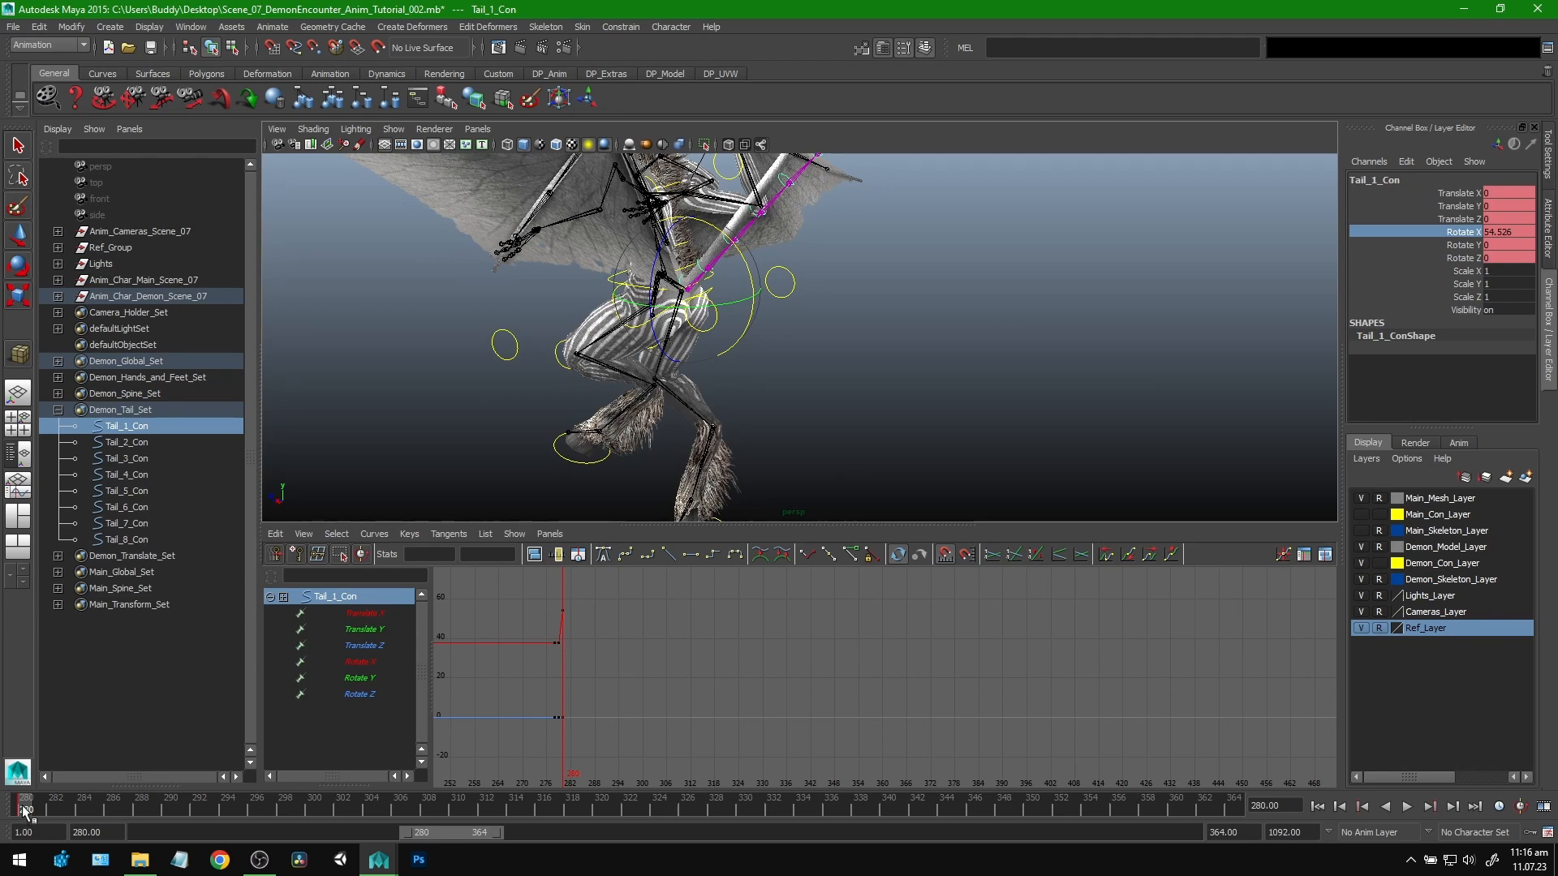
# Step: Move through the demon's descent to frame 301 and key Tail_1_Con there with its rotation held
pyautogui.moveTo(25, 808); pyautogui.dragTo(113, 807)
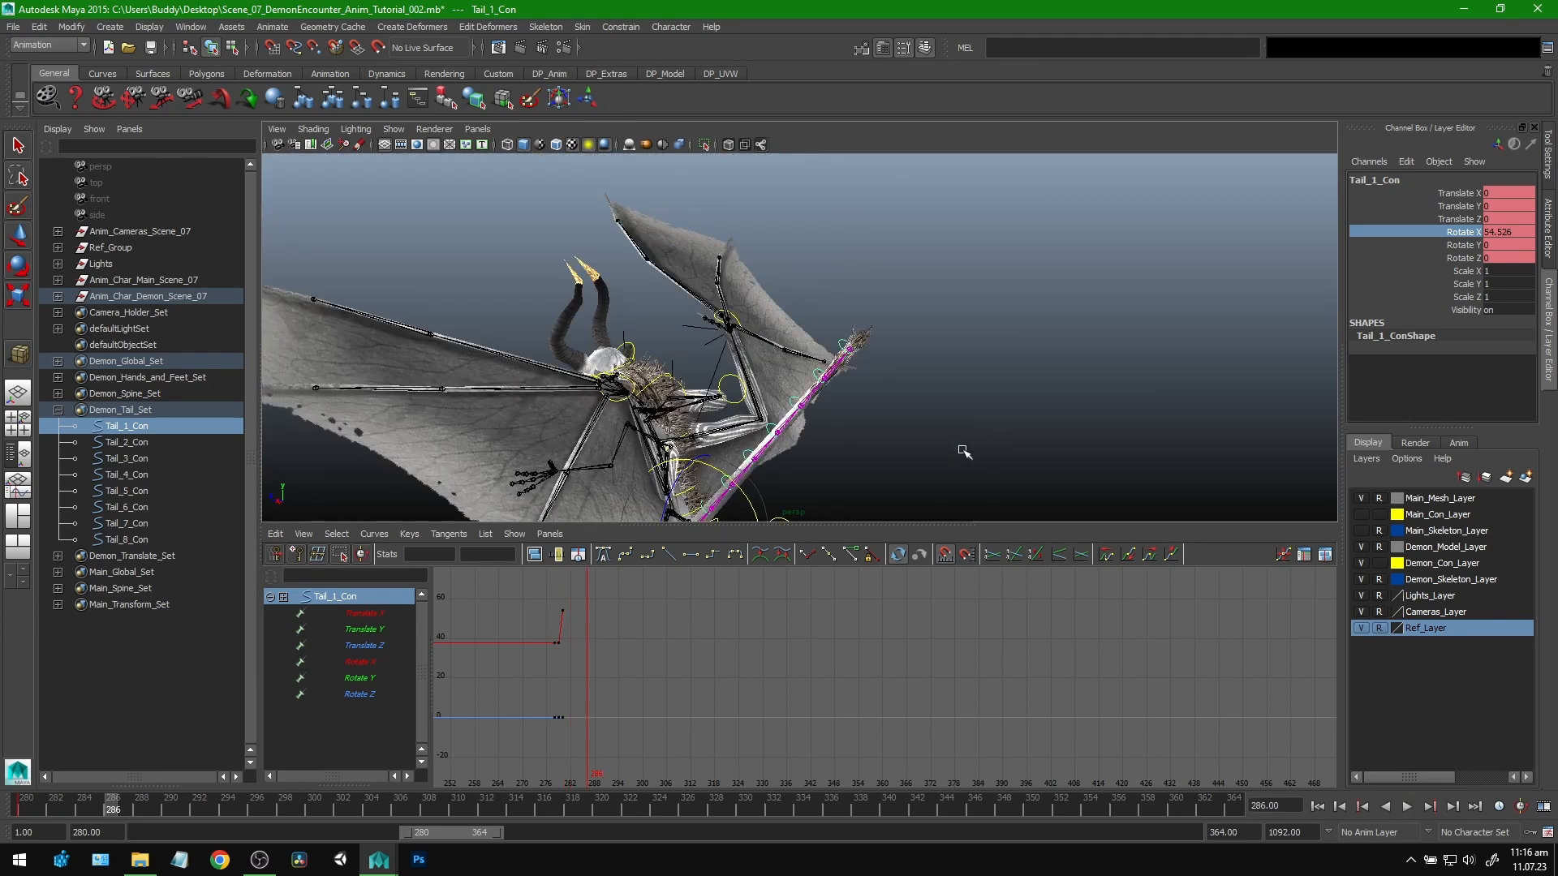
pyautogui.keyDown('alt'); pyautogui.moveTo(1015, 440); pyautogui.dragTo(1069, 274); pyautogui.keyUp('alt')
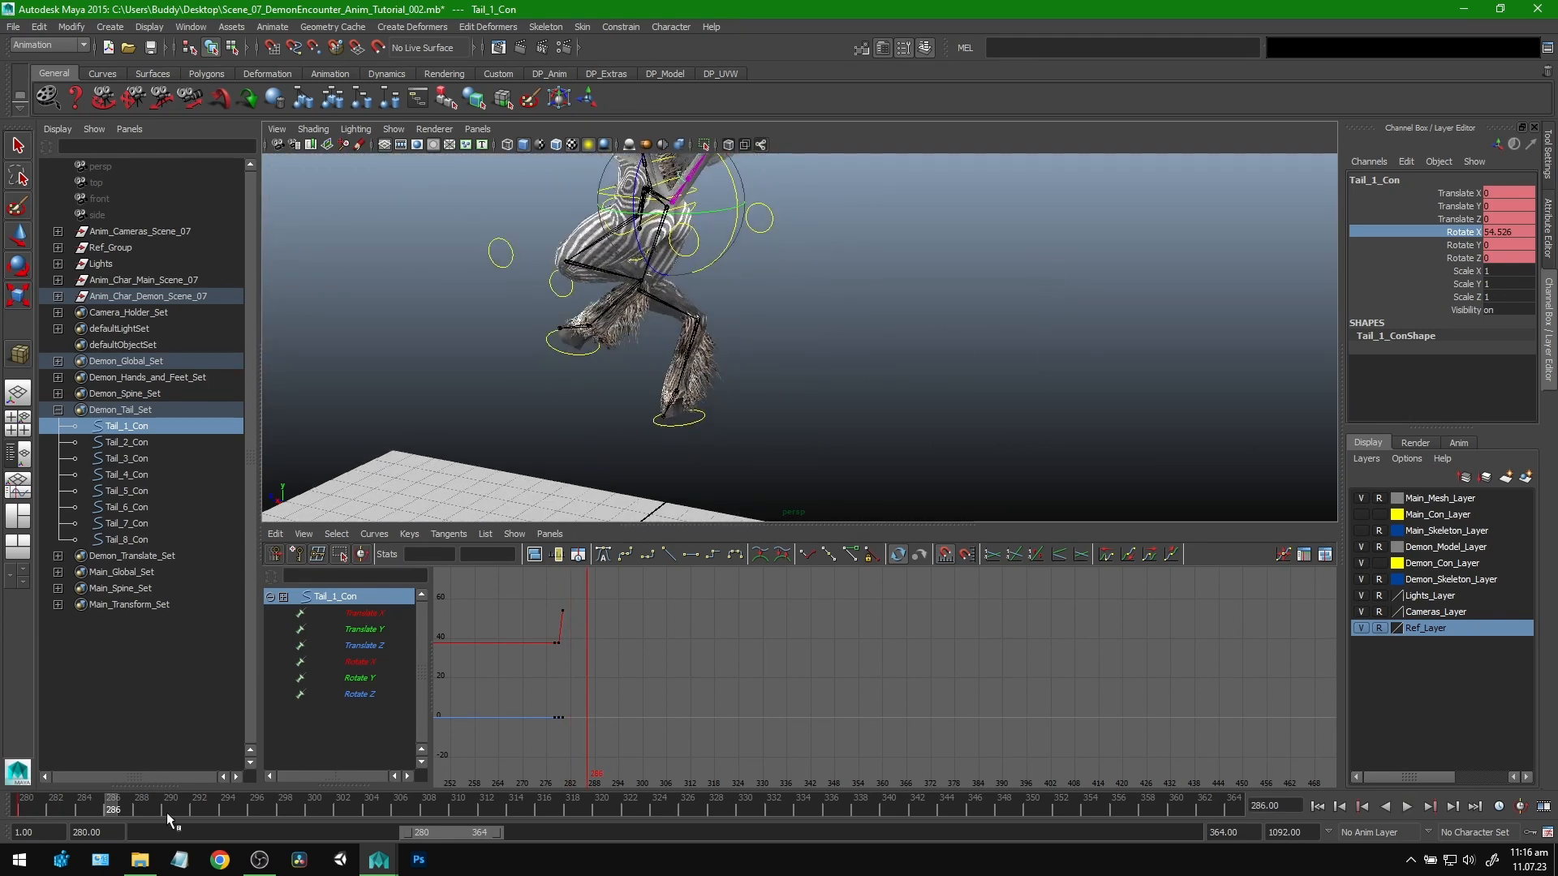
pyautogui.moveTo(118, 810); pyautogui.dragTo(227, 808)
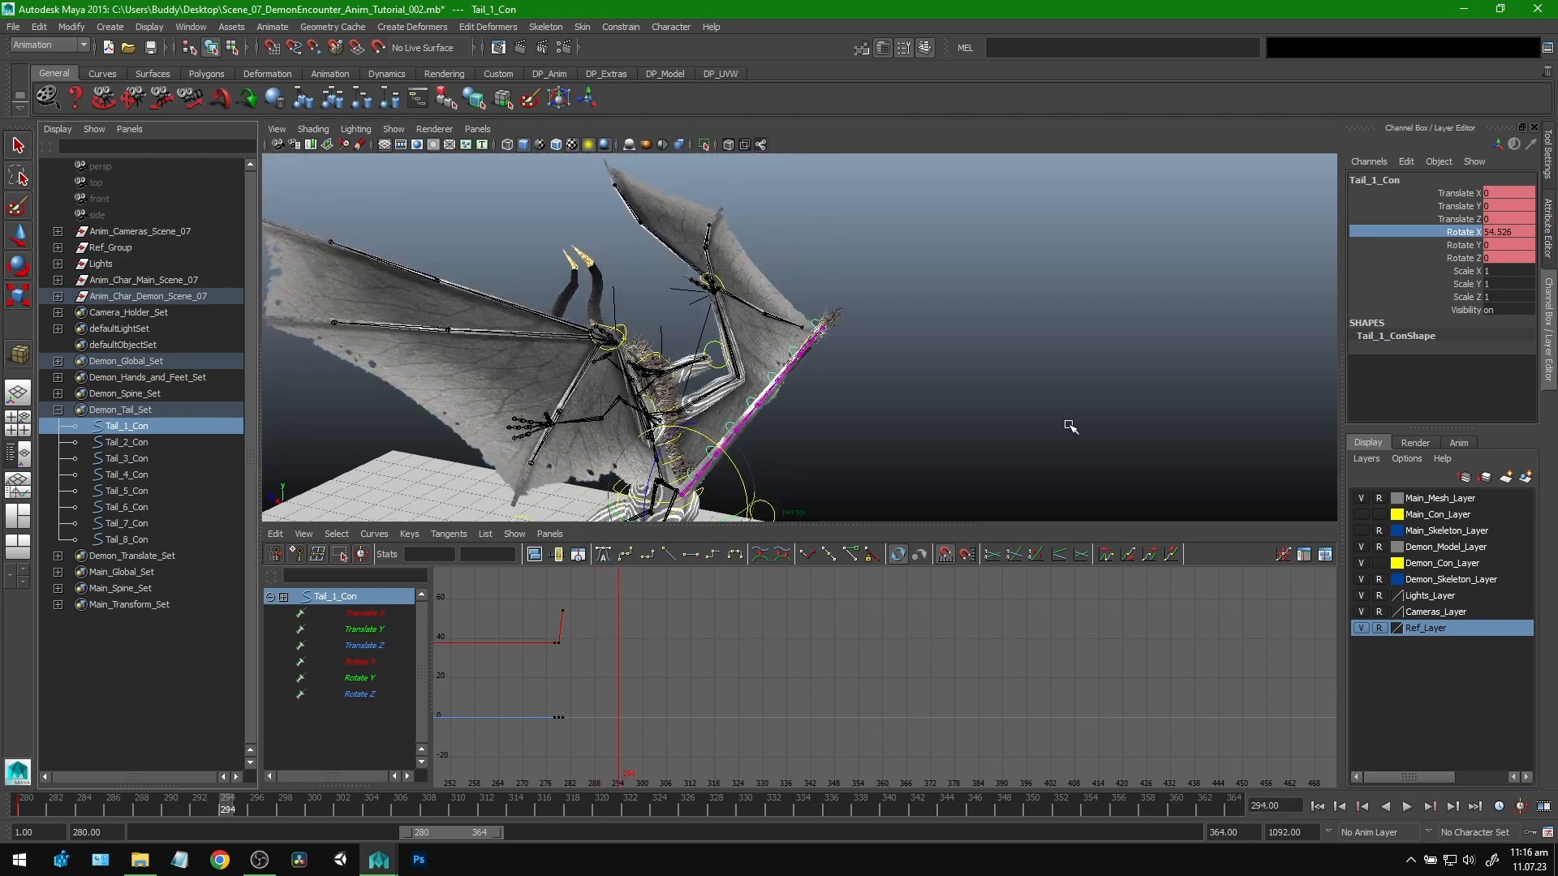
pyautogui.keyDown('alt'); pyautogui.moveTo(1071, 427); pyautogui.dragTo(990, 276, button='middle'); pyautogui.keyUp('alt')
pyautogui.moveTo(220, 807); pyautogui.dragTo(322, 811)
pyautogui.press('s')
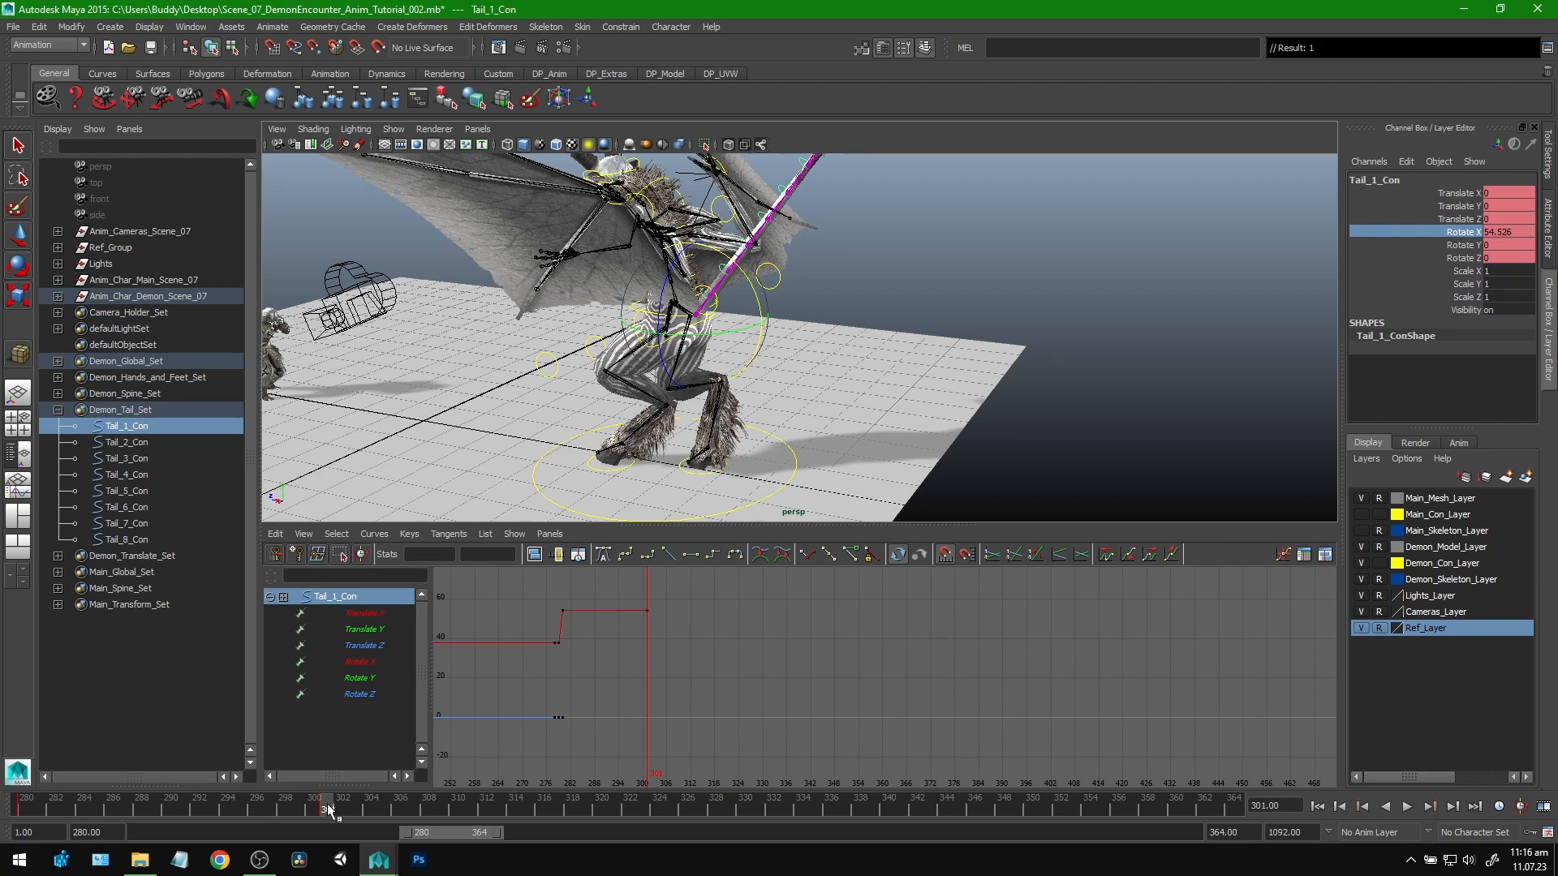
# Step: Rotate Tail_1_Con's X down to -32.594 at frame 308, and swing it up slightly above zero at frame 317
pyautogui.hotkey('alt', 'v')
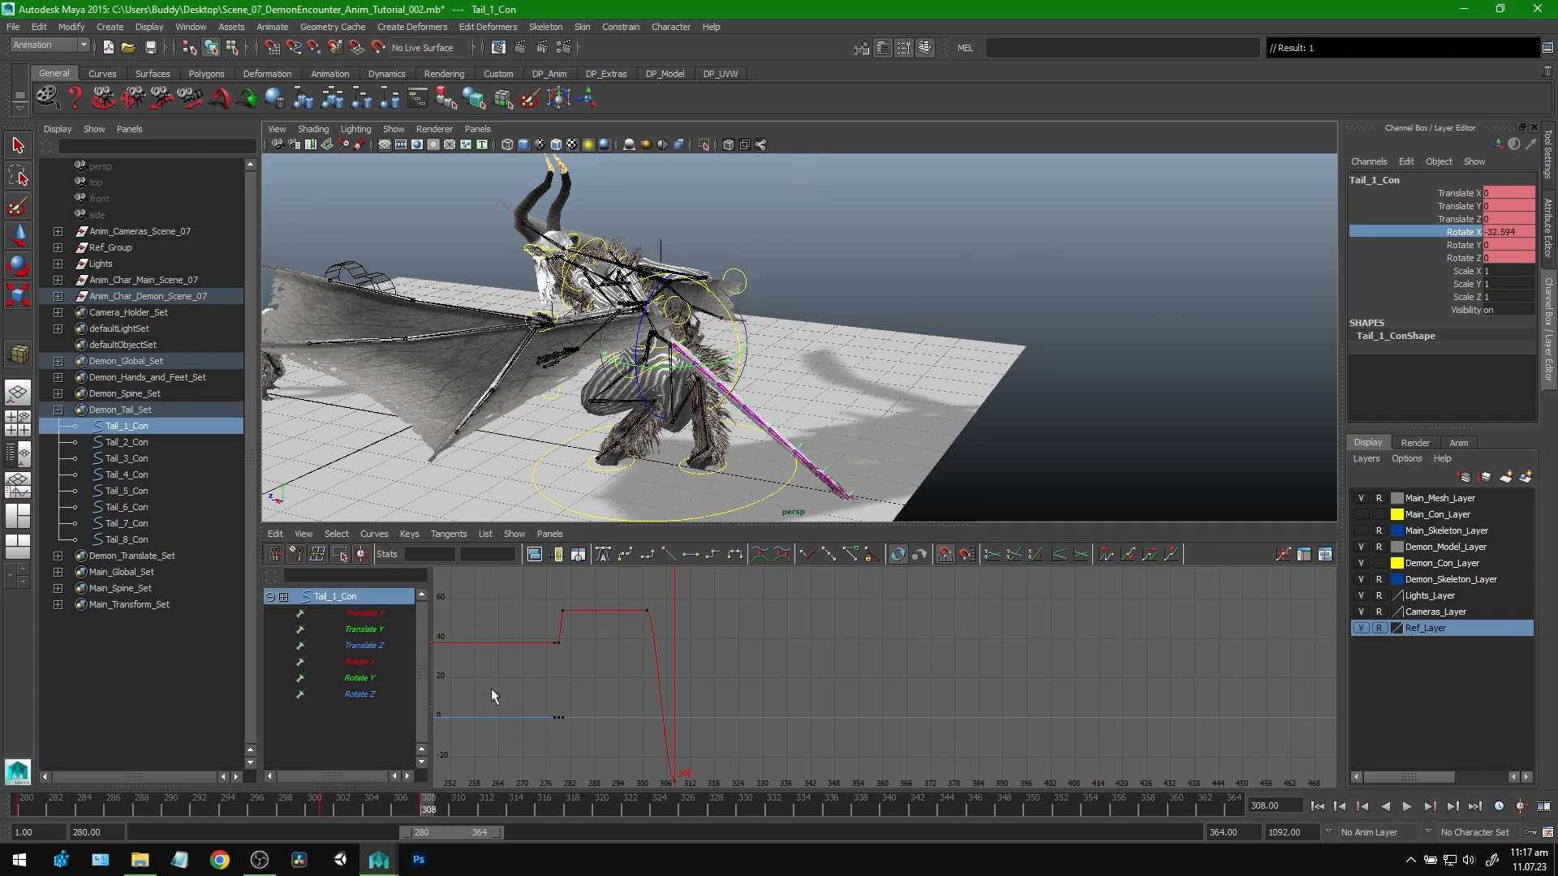
pyautogui.moveTo(424, 801)
pyautogui.mouseDown()
pyautogui.moveTo(339, 800)
pyautogui.moveTo(479, 800)
pyautogui.moveTo(296, 800)
pyautogui.moveTo(516, 801)
pyautogui.mouseUp()
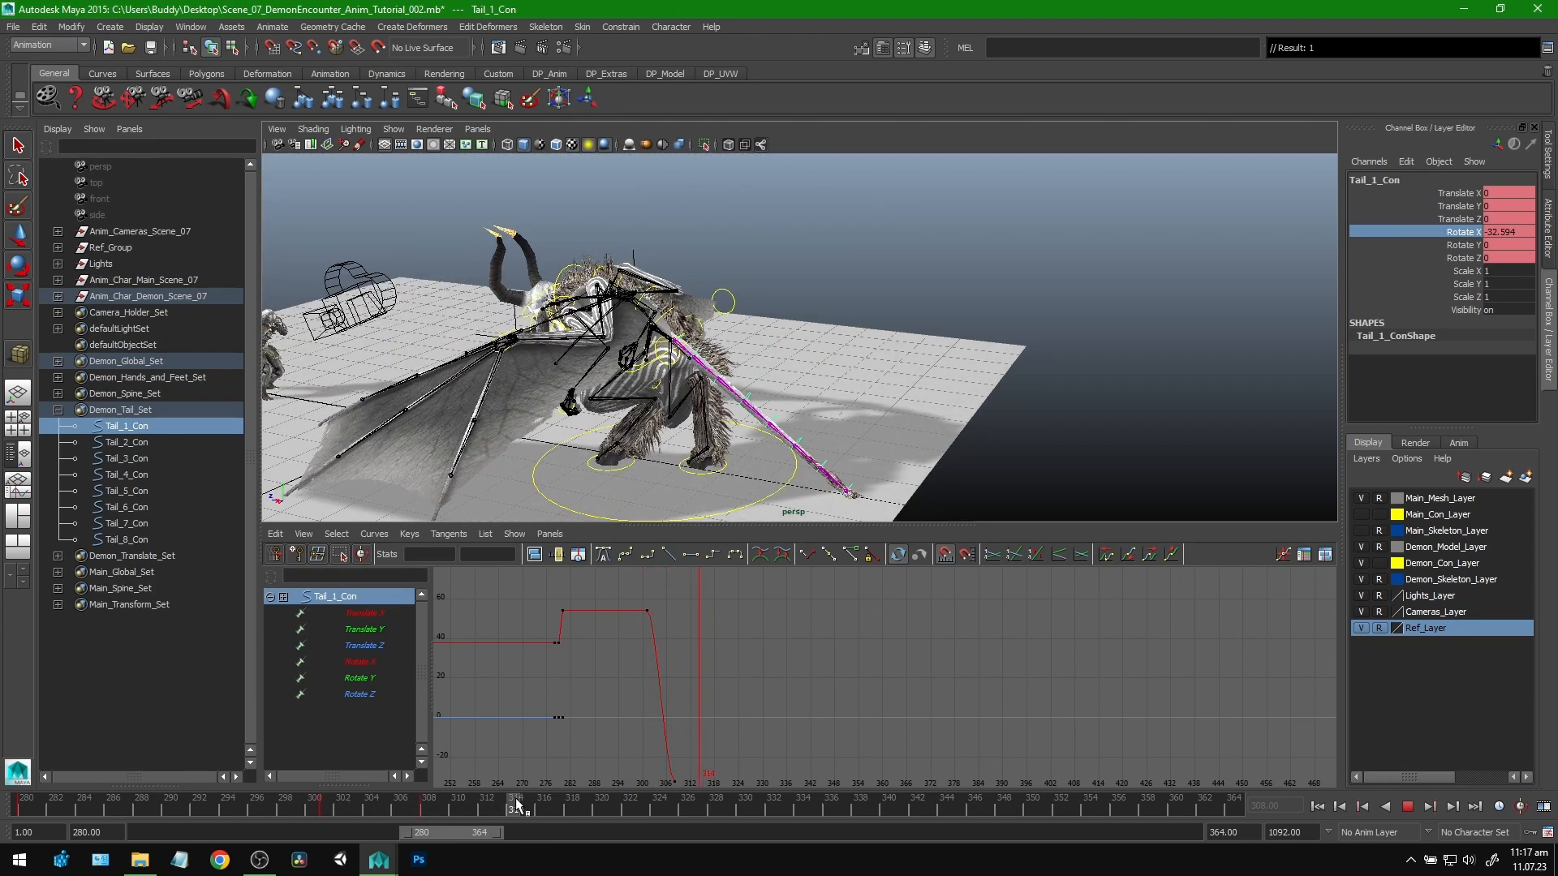
pyautogui.scroll(3, 1039, 294)
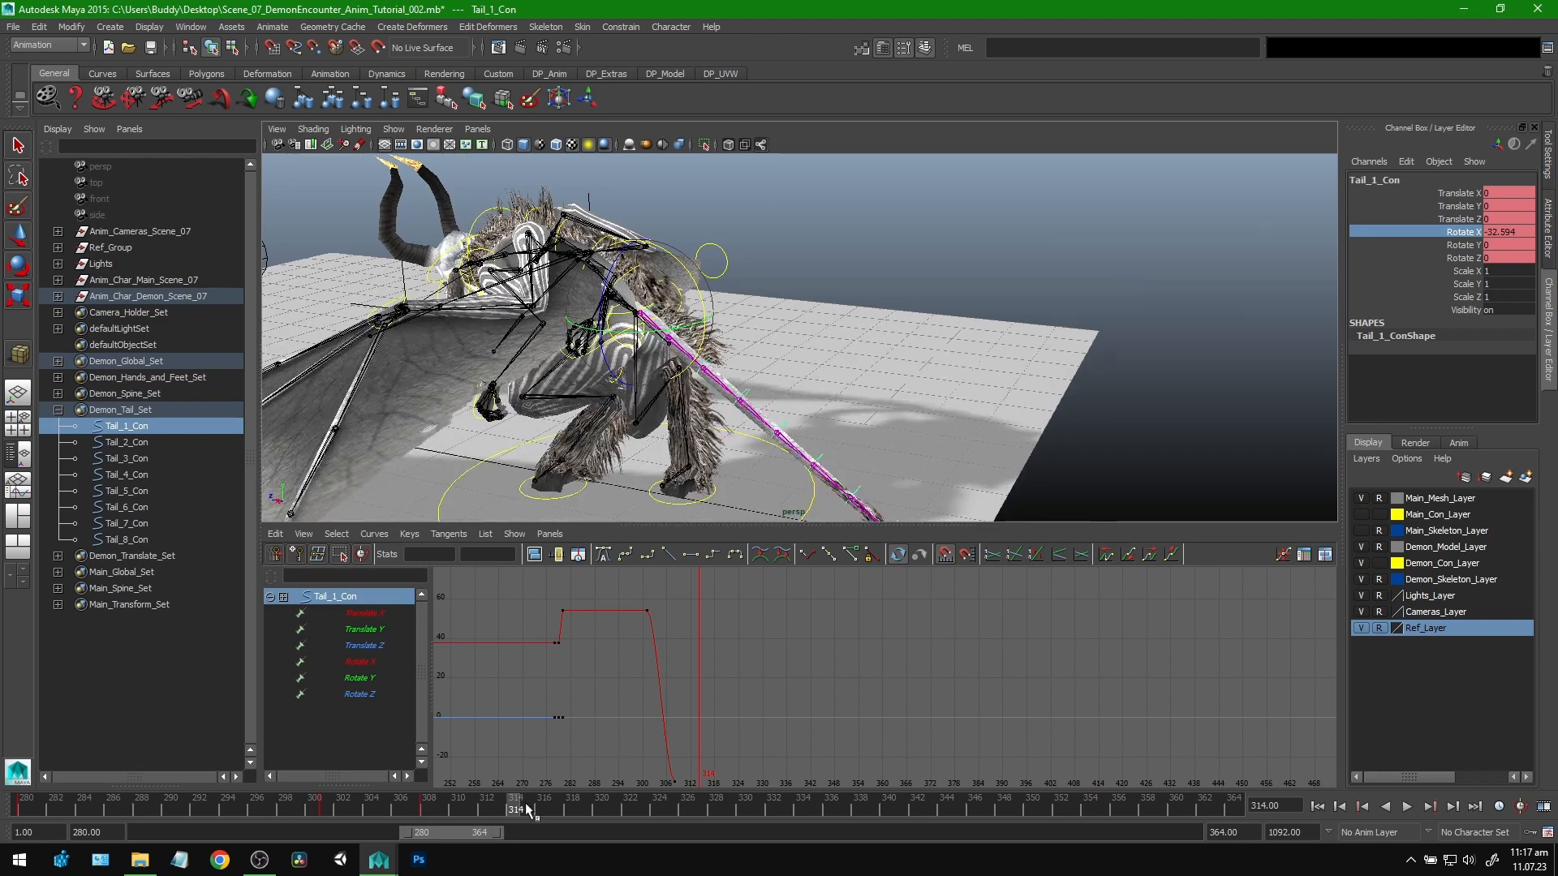
pyautogui.moveTo(525, 803)
pyautogui.mouseDown()
pyautogui.moveTo(305, 802)
pyautogui.moveTo(387, 816)
pyautogui.moveTo(557, 797)
pyautogui.mouseUp()
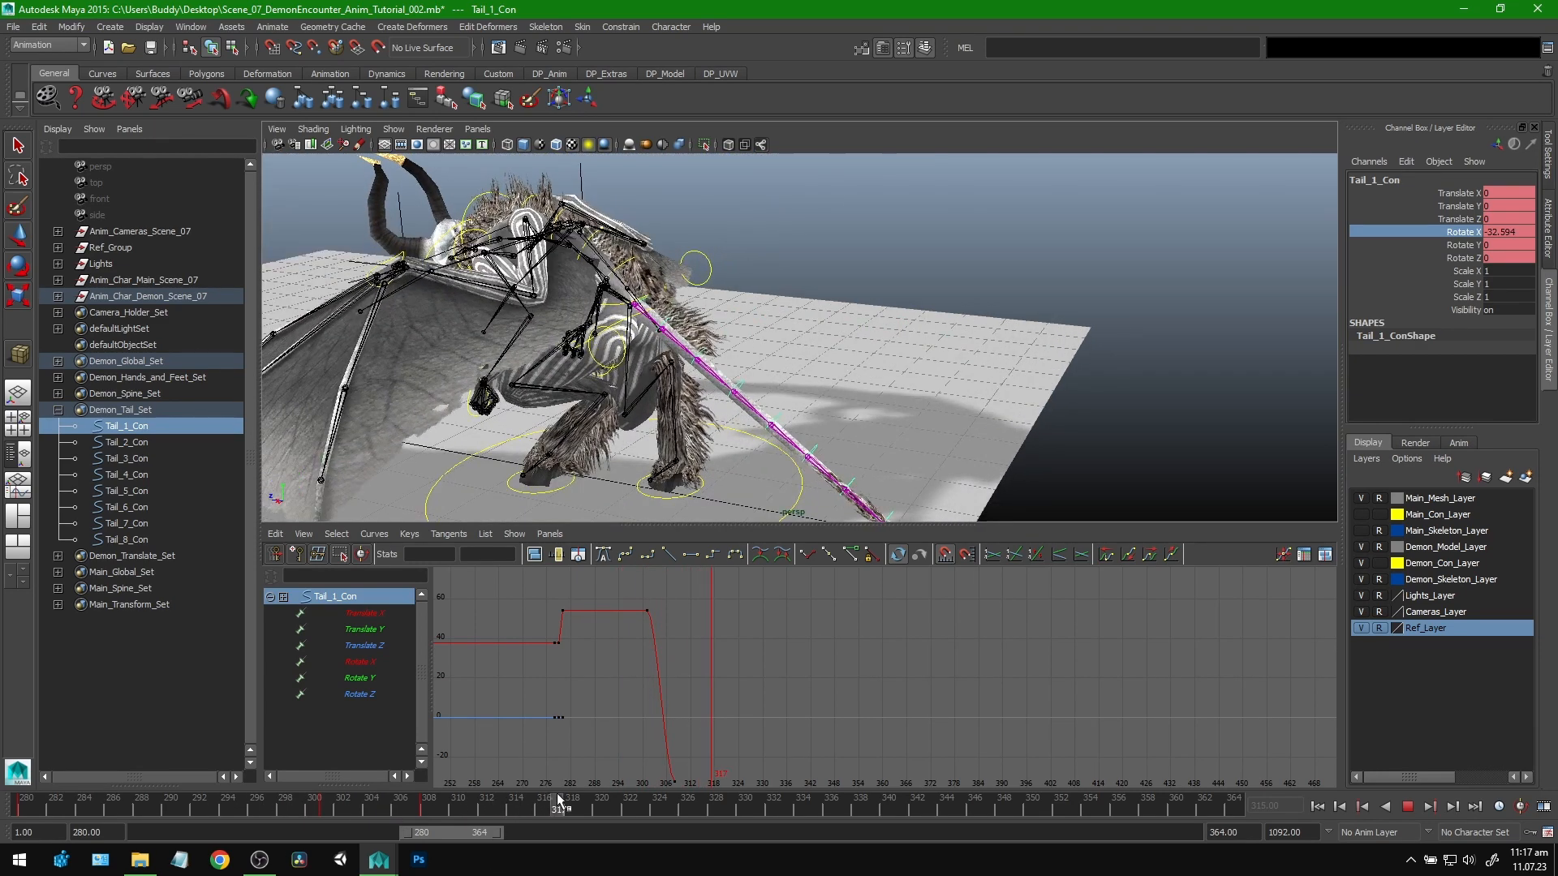
pyautogui.moveTo(1035, 298); pyautogui.dragTo(1114, 298, button='middle')
# Step: Settle Tail_1_Con at frame 324 by lowering its Rotate X to -0.017
pyautogui.moveTo(519, 802)
pyautogui.mouseDown()
pyautogui.moveTo(294, 775)
pyautogui.moveTo(598, 783)
pyautogui.moveTo(318, 813)
pyautogui.moveTo(626, 815)
pyautogui.moveTo(126, 801)
pyautogui.moveTo(661, 816)
pyautogui.mouseUp()
pyautogui.moveTo(1055, 365); pyautogui.dragTo(1004, 366, button='middle')
pyautogui.keyDown('alt'); pyautogui.moveTo(721, 712); pyautogui.dragTo(782, 673, button='middle'); pyautogui.keyUp('alt')
# Step: Try shifting Tail_1_Con's last three Rotate X keys vertically in the Graph Editor while checking the tail's landing pose
pyautogui.moveTo(431, 815)
pyautogui.mouseDown()
pyautogui.moveTo(315, 799)
pyautogui.moveTo(332, 786)
pyautogui.moveTo(645, 808)
pyautogui.moveTo(206, 800)
pyautogui.moveTo(600, 808)
pyautogui.mouseUp()
pyautogui.keyDown('alt'); pyautogui.moveTo(766, 413); pyautogui.dragTo(820, 428); pyautogui.keyUp('alt')
pyautogui.keyDown('alt'); pyautogui.moveTo(820, 428); pyautogui.dragTo(851, 422, button='right'); pyautogui.keyUp('alt')
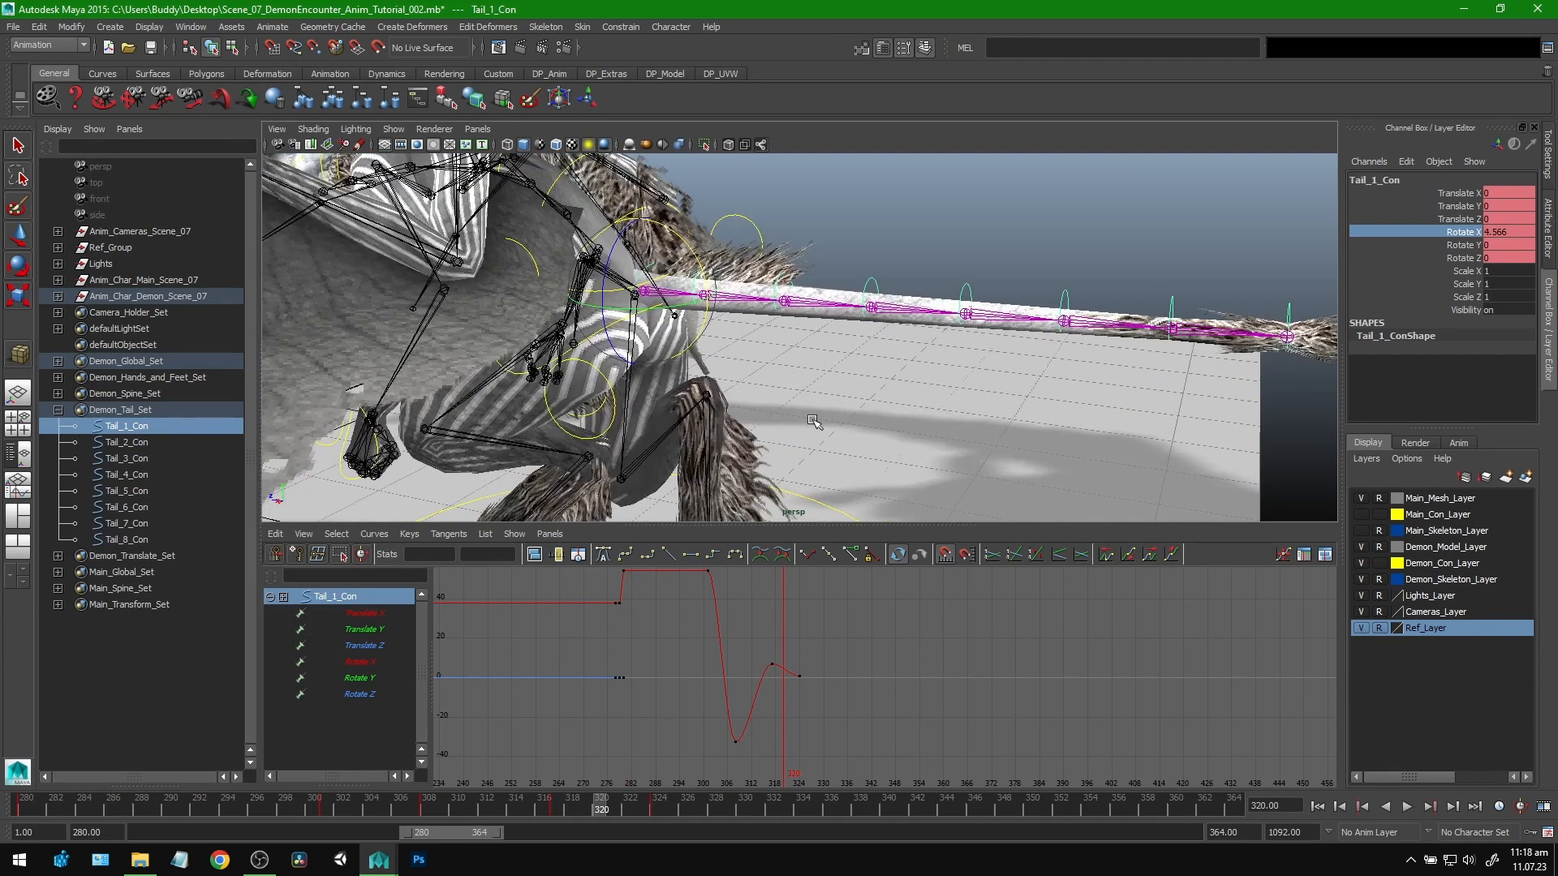
pyautogui.keyDown('alt'); pyautogui.moveTo(851, 422); pyautogui.dragTo(780, 356); pyautogui.keyUp('alt')
pyautogui.keyDown('alt'); pyautogui.moveTo(895, 259); pyautogui.dragTo(745, 310); pyautogui.keyUp('alt')
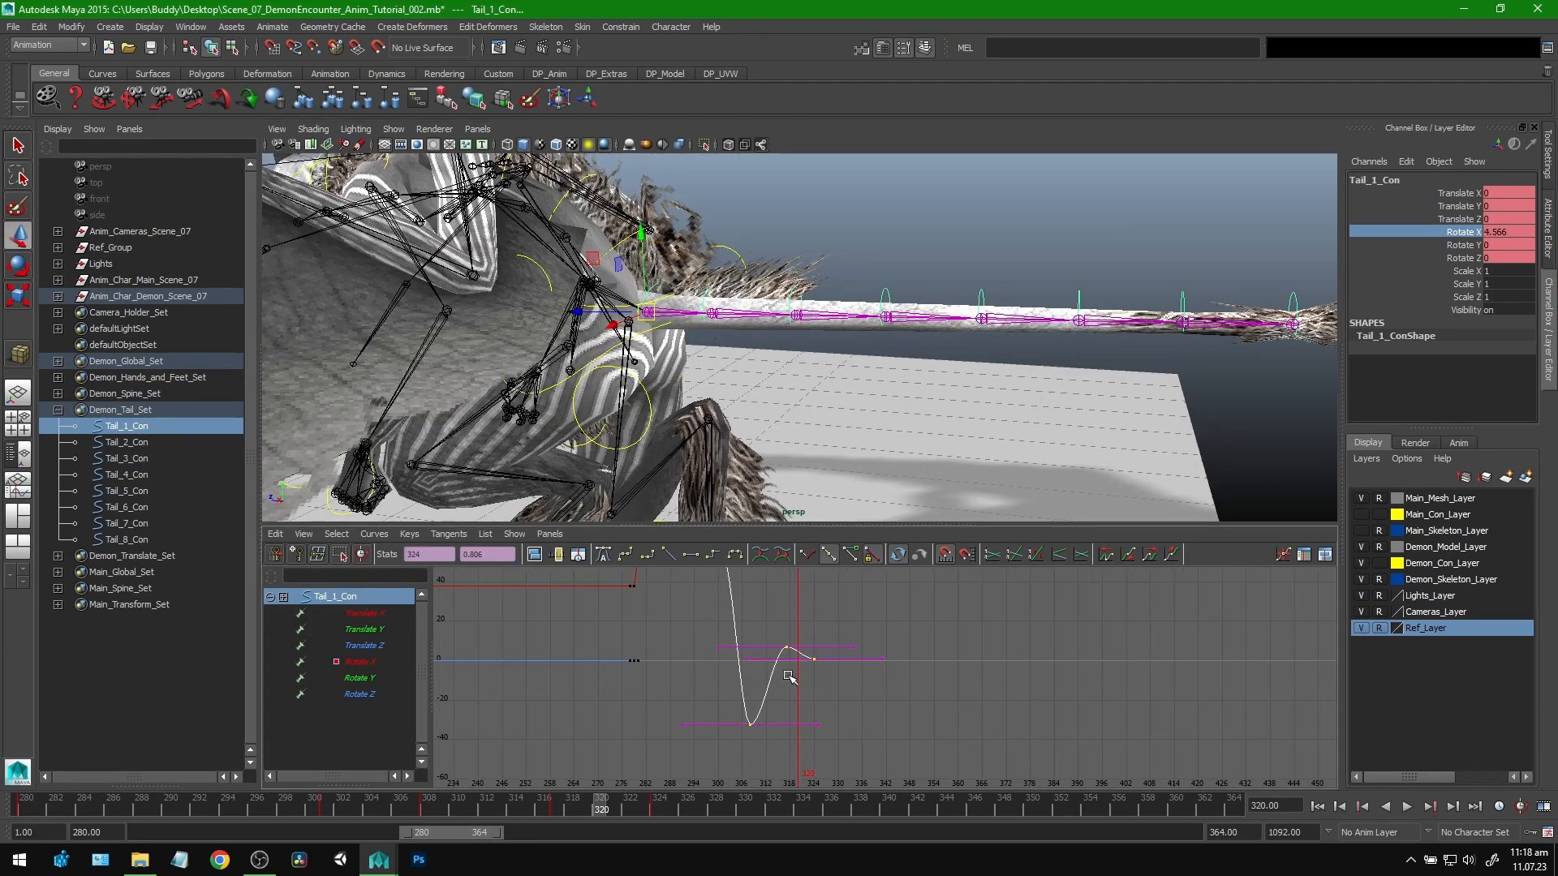
pyautogui.keyDown('alt'); pyautogui.moveTo(919, 679); pyautogui.dragTo(961, 669, button='middle'); pyautogui.keyUp('alt')
pyautogui.hotkey('alt', 'v')
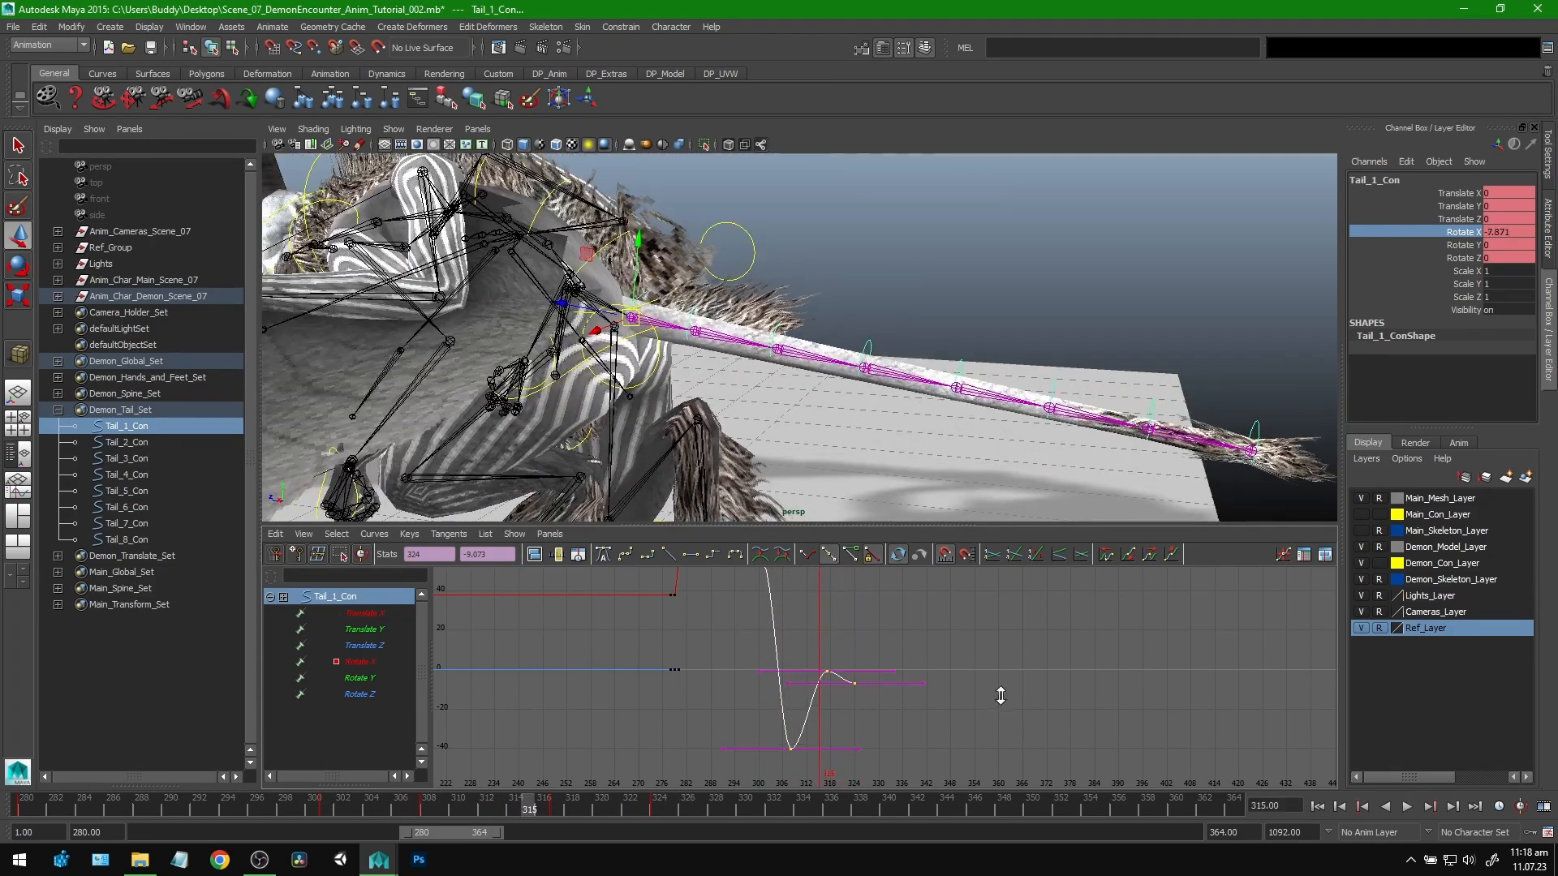
pyautogui.hotkey('alt', 'v')
pyautogui.hotkey('alt', 'v')
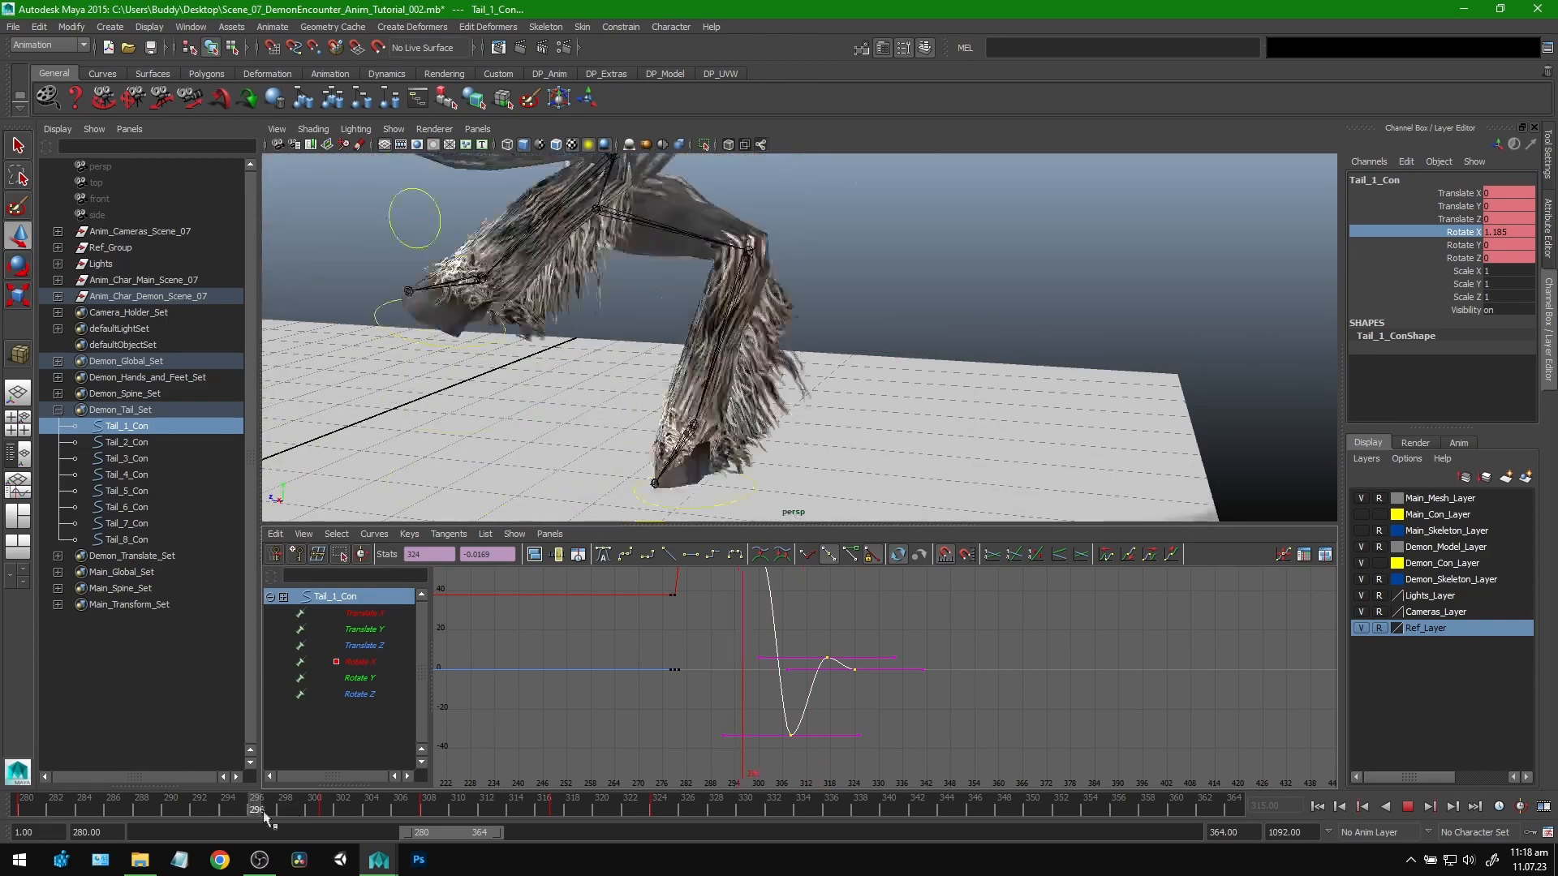
# Step: Play back the demon's landing from frame 280 and scrub to frame 325 to review the tail's overall swing
pyautogui.moveTo(312, 807); pyautogui.dragTo(471, 808)
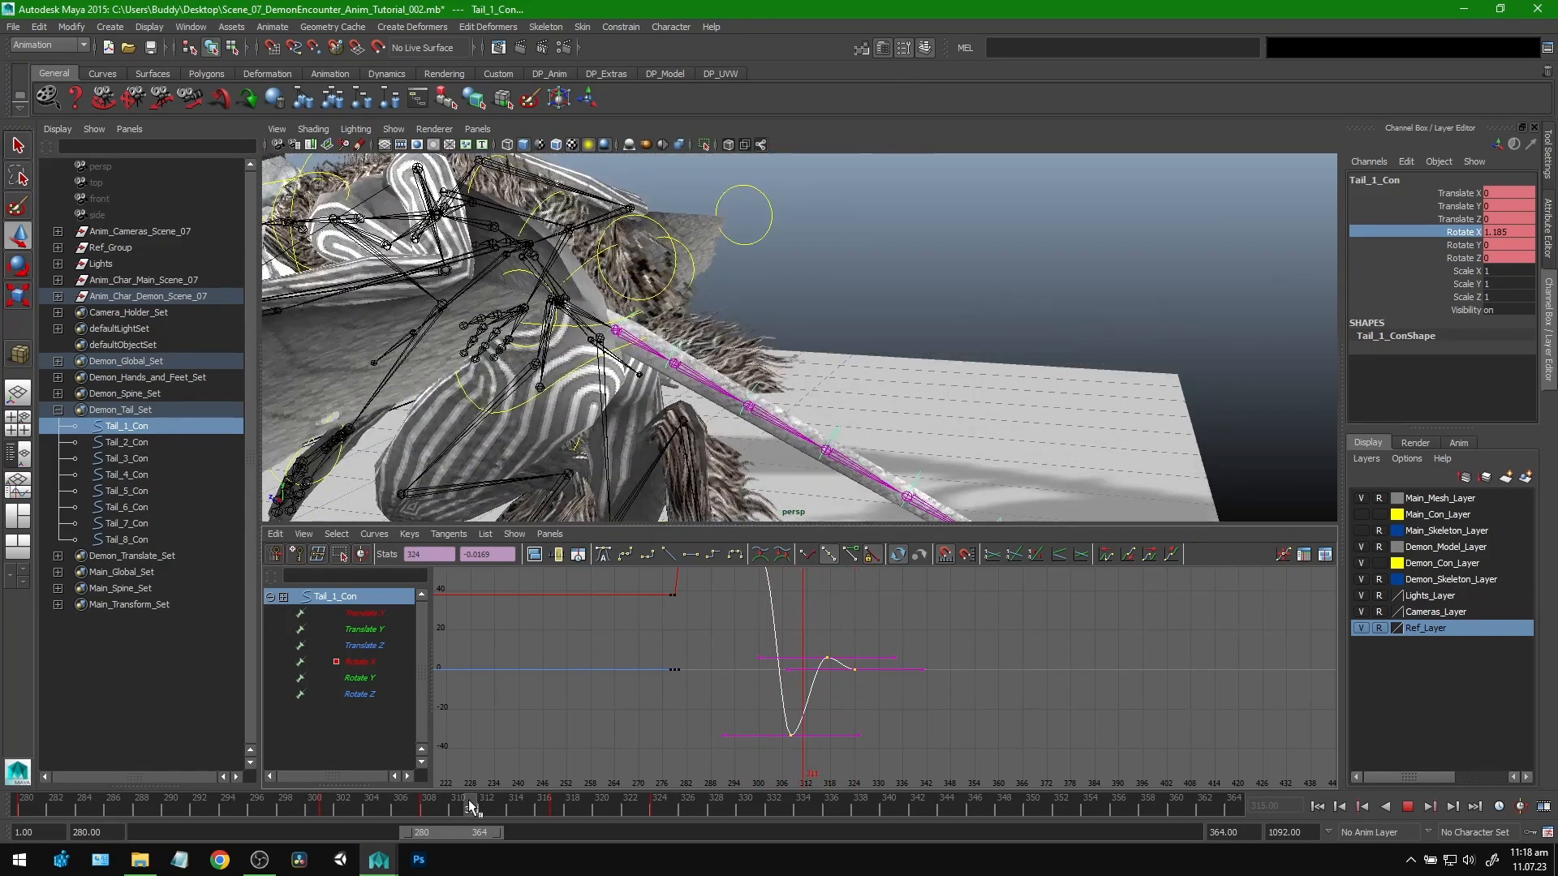
pyautogui.keyDown('alt'); pyautogui.moveTo(990, 366); pyautogui.dragTo(881, 361, button='right'); pyautogui.keyUp('alt')
pyautogui.keyDown('alt'); pyautogui.moveTo(881, 361); pyautogui.dragTo(891, 377); pyautogui.keyUp('alt')
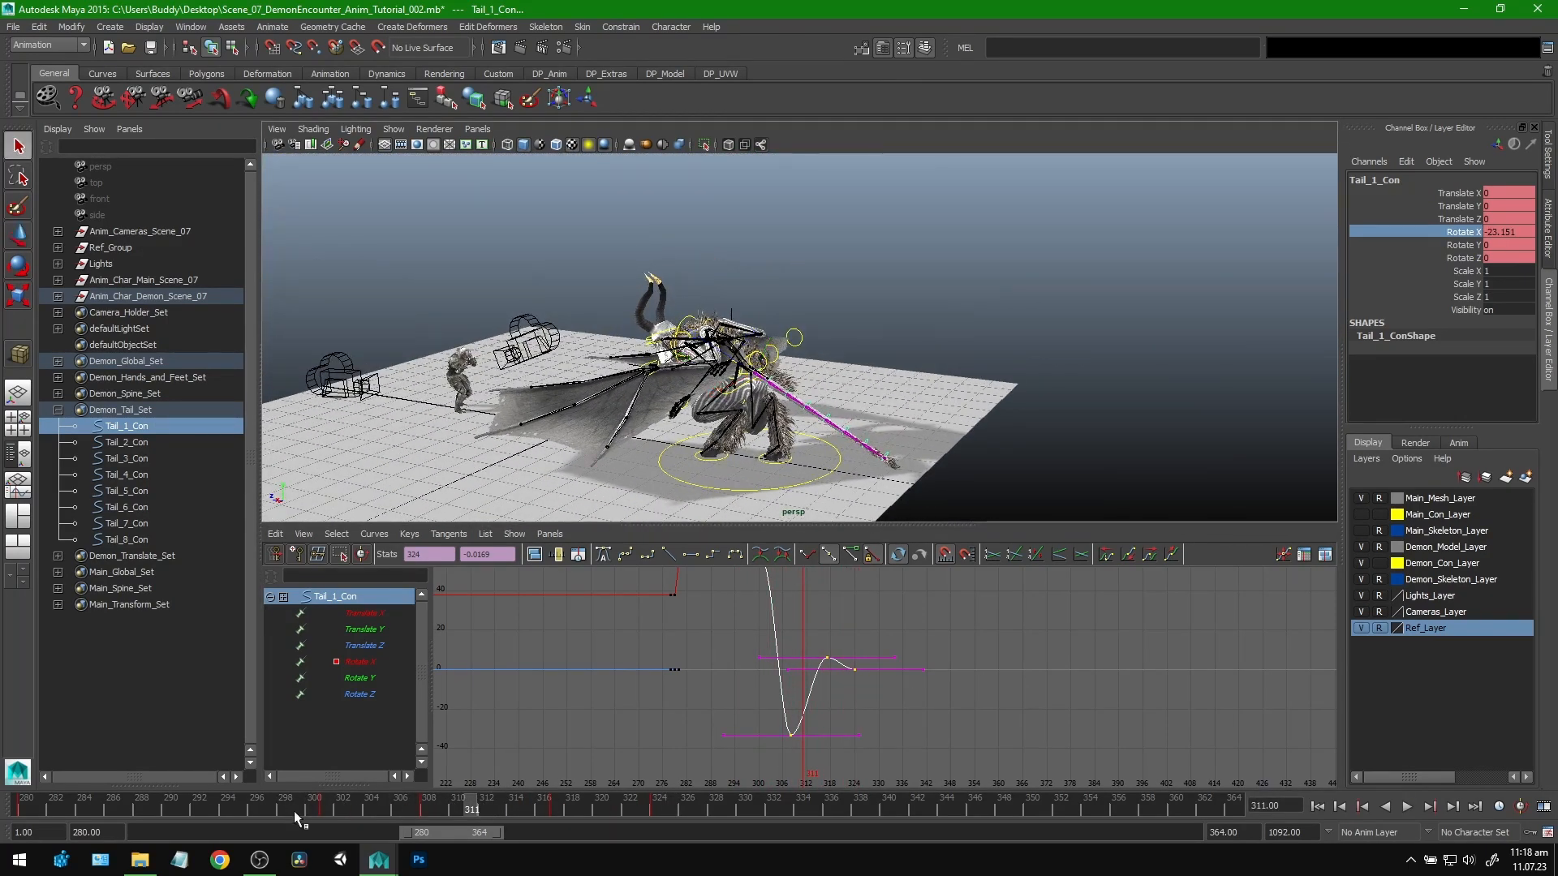
pyautogui.hotkey('alt', 'shift', 'v')
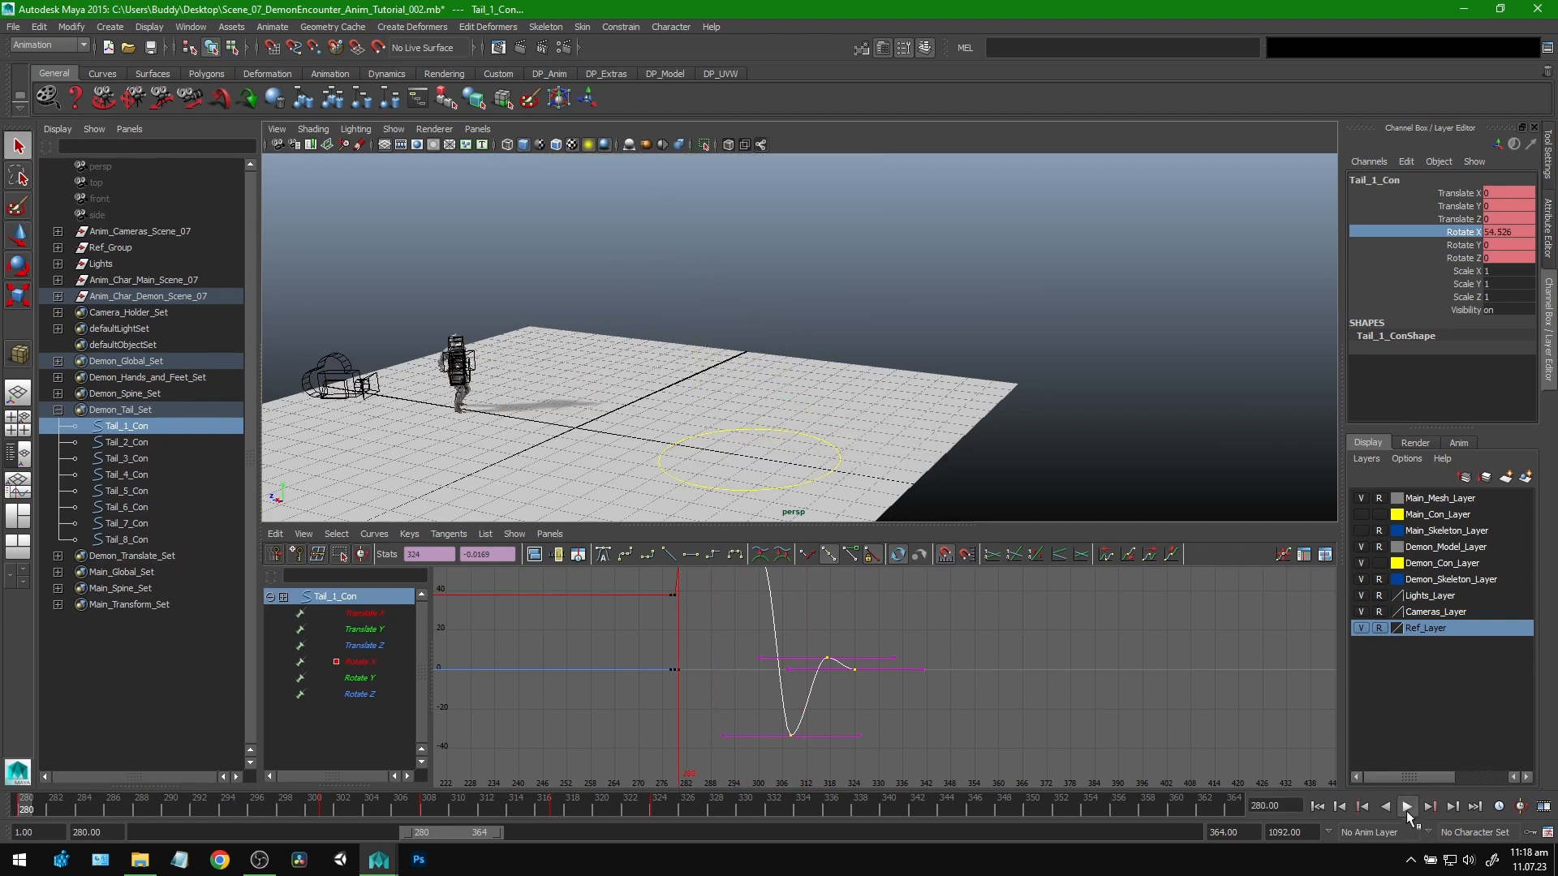
pyautogui.click(1406, 808)
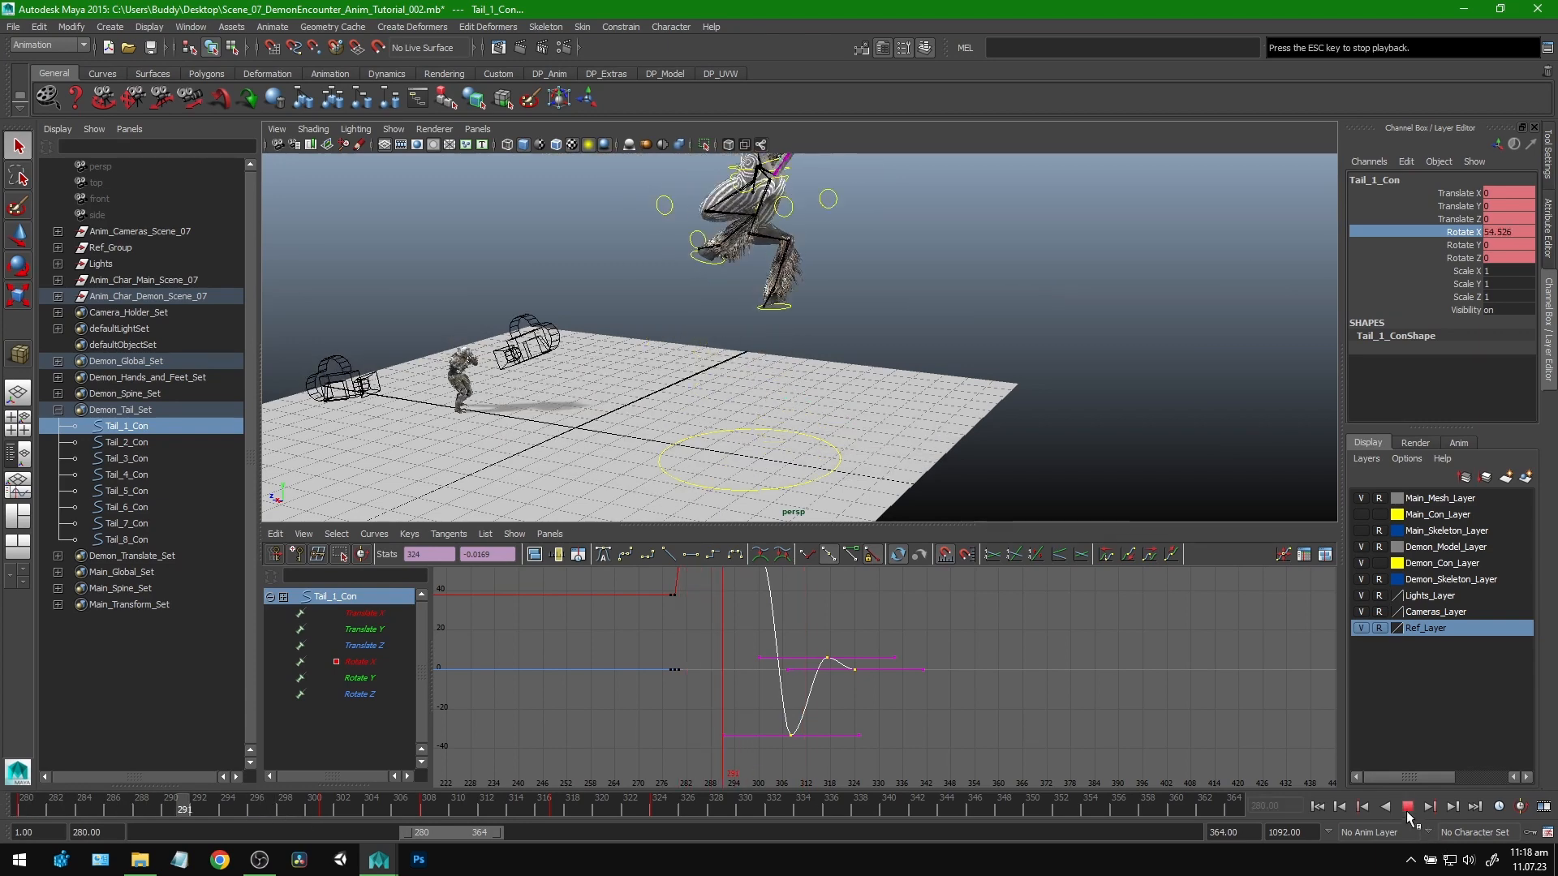
pyautogui.click(1407, 807)
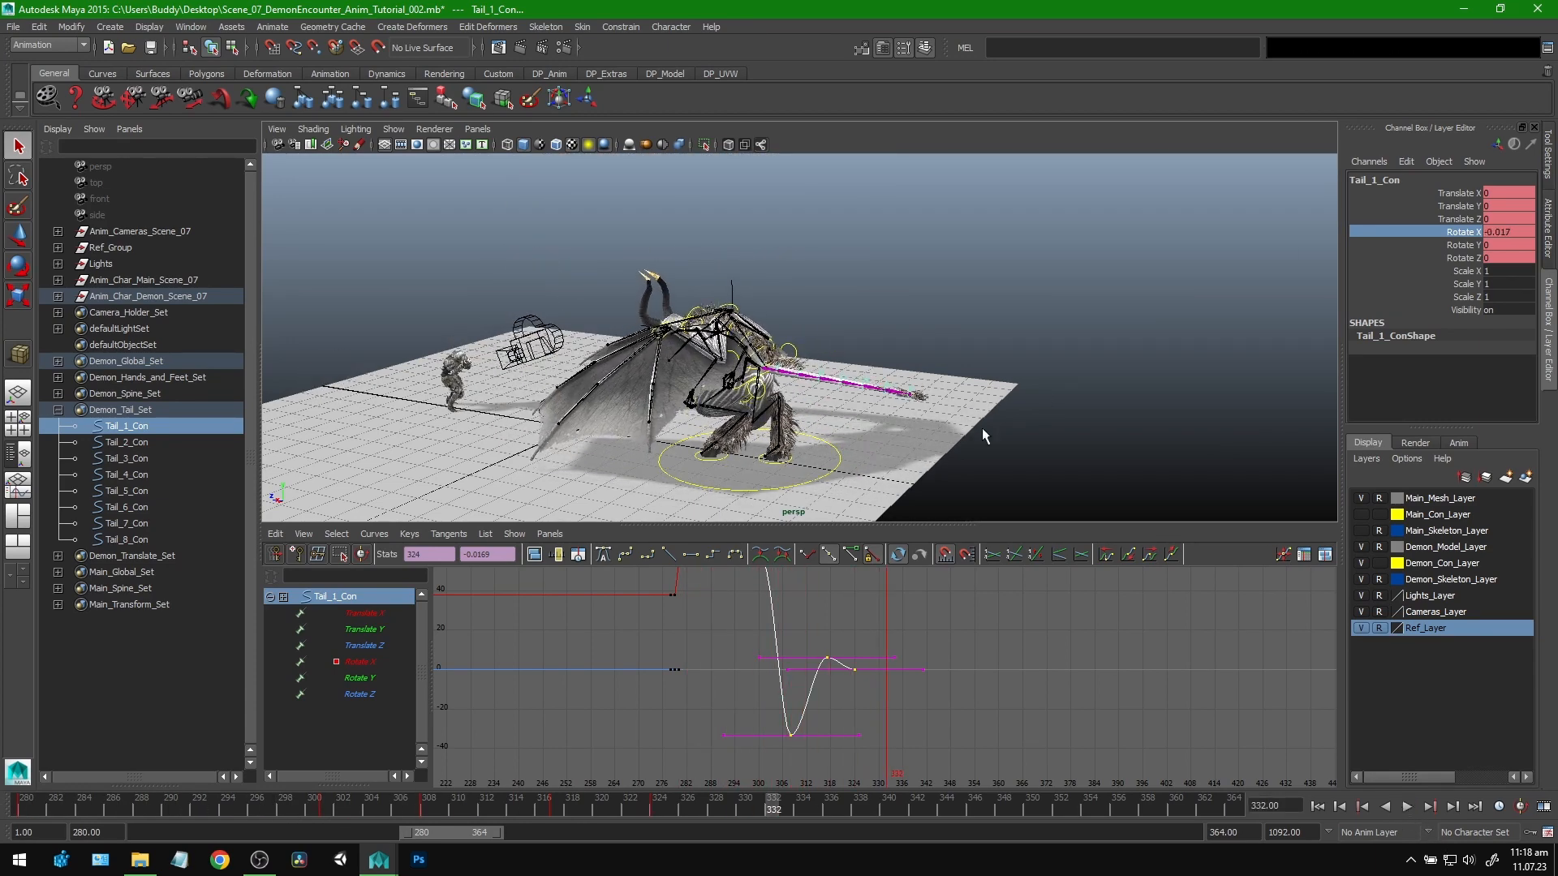
pyautogui.press('f')
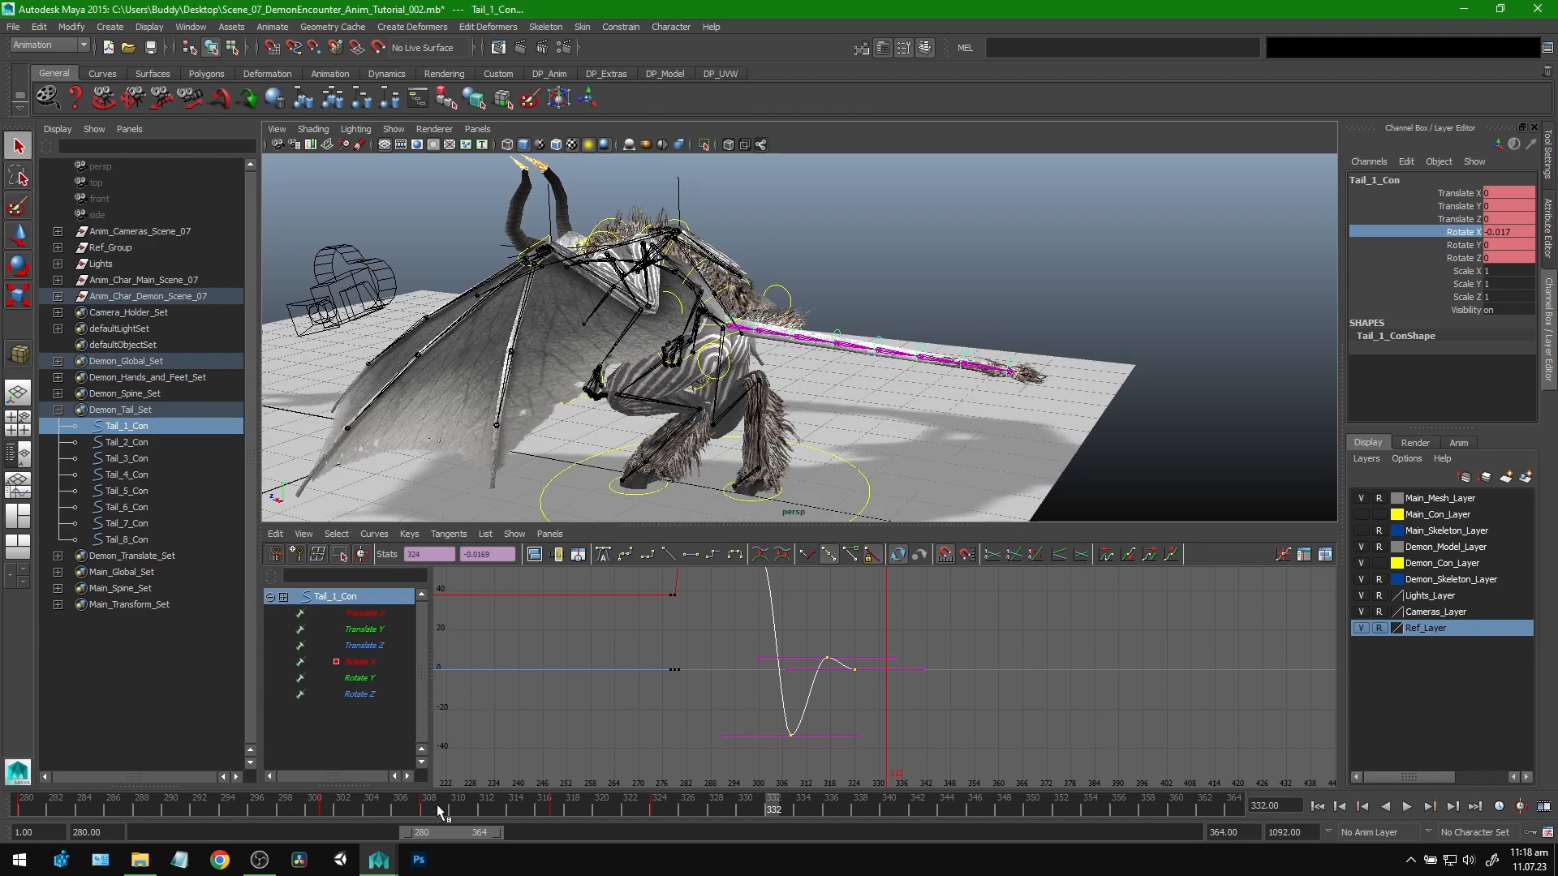
pyautogui.hotkey('alt', 'v')
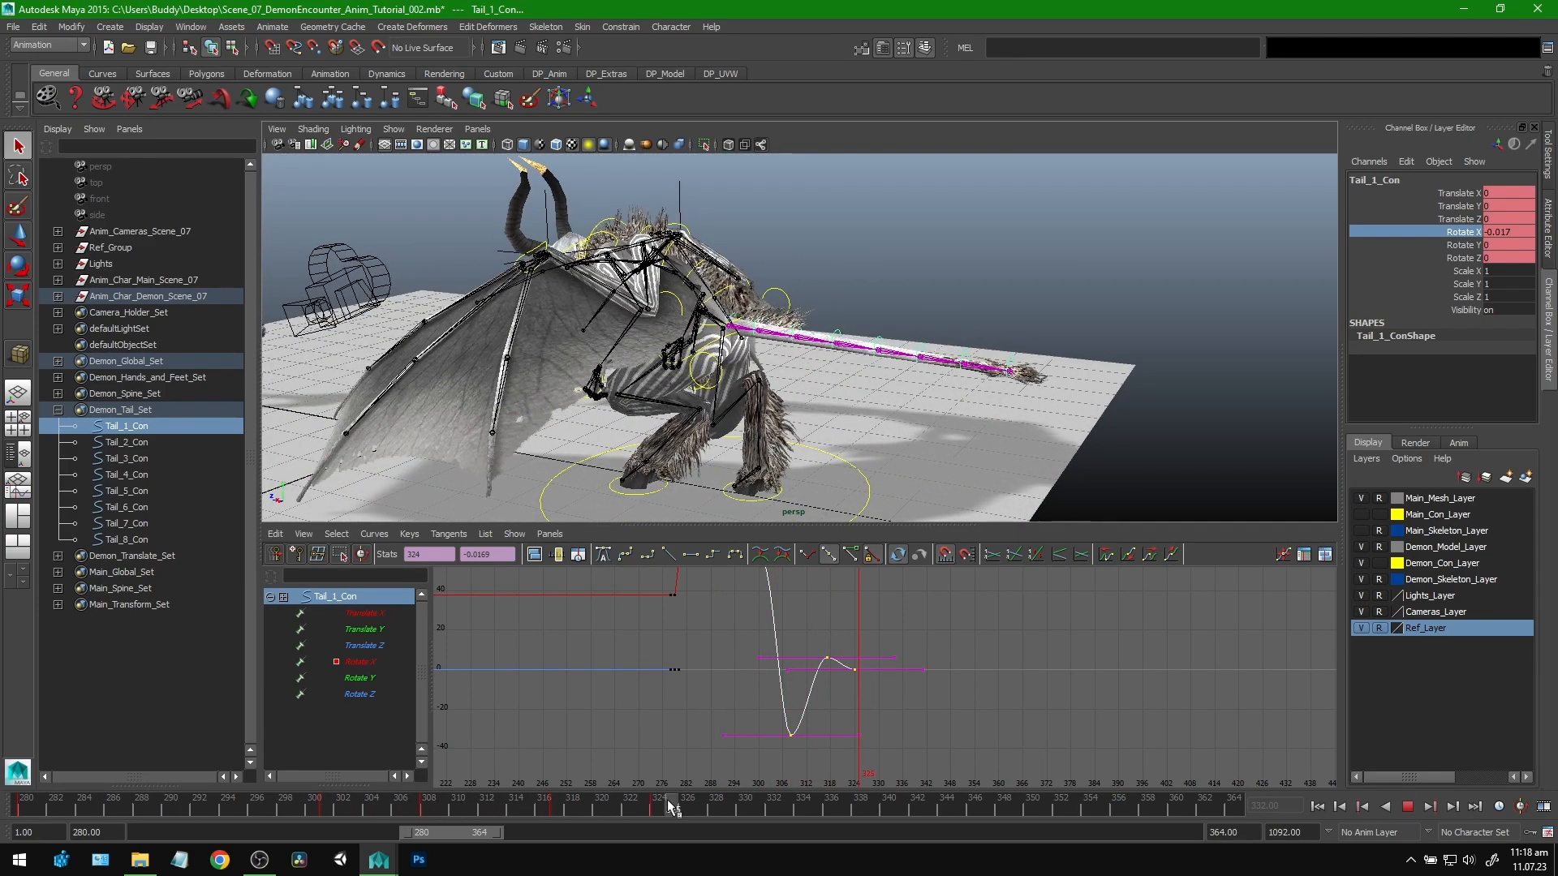
pyautogui.click(669, 805)
pyautogui.scroll(4, 844, 412)
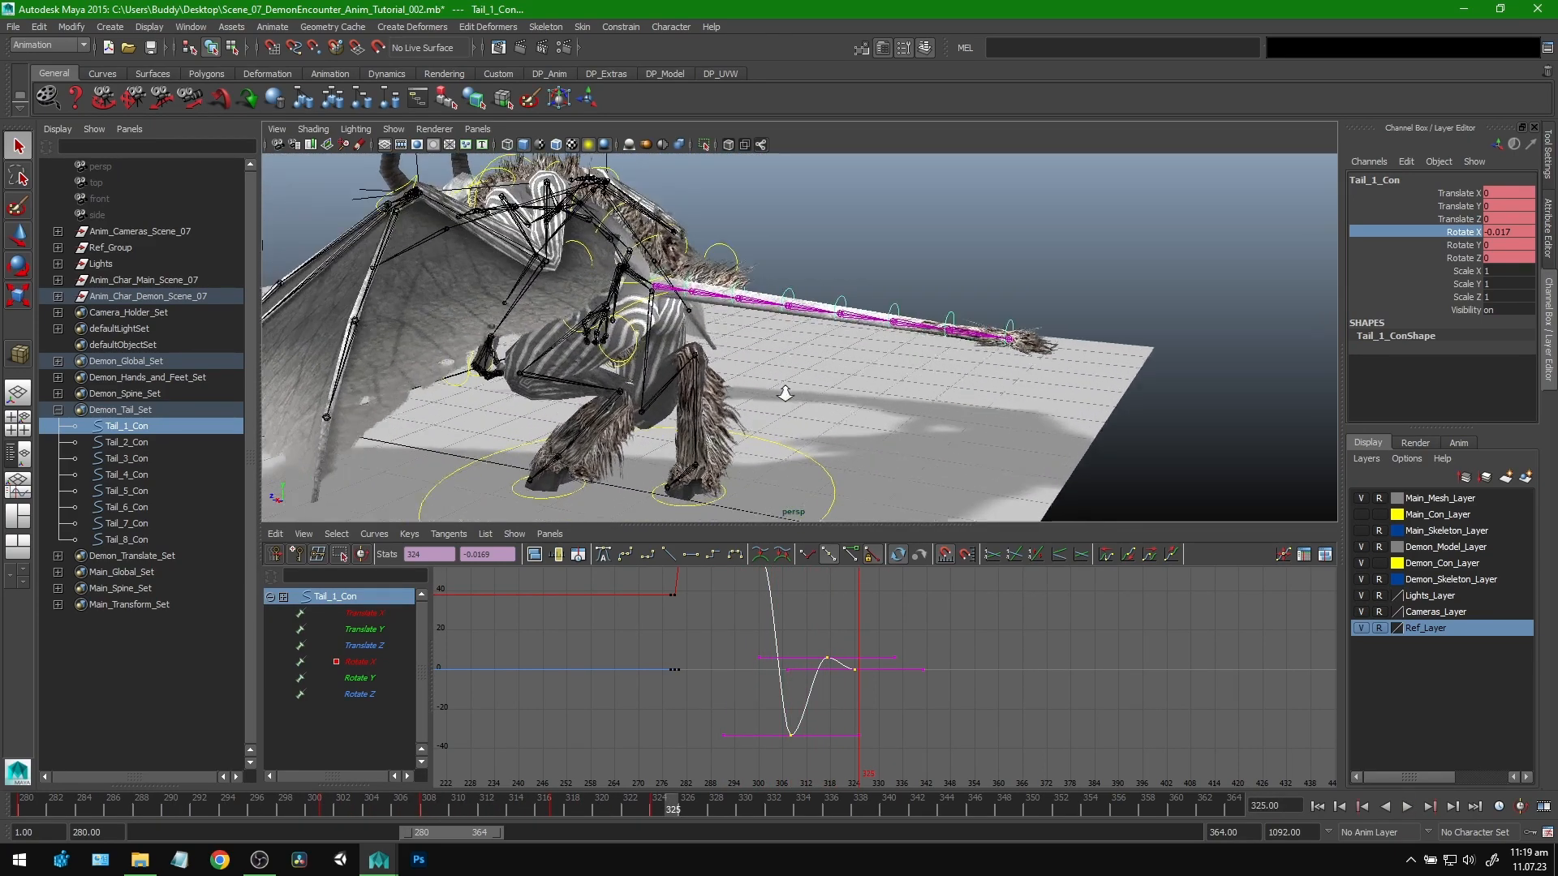
# Step: Select Tail_2_Con and Tail_3_Con together and return to frame 280 with the tail in view
pyautogui.click(123, 445)
pyautogui.keyDown('shift'); pyautogui.click(122, 457); pyautogui.keyUp('shift')
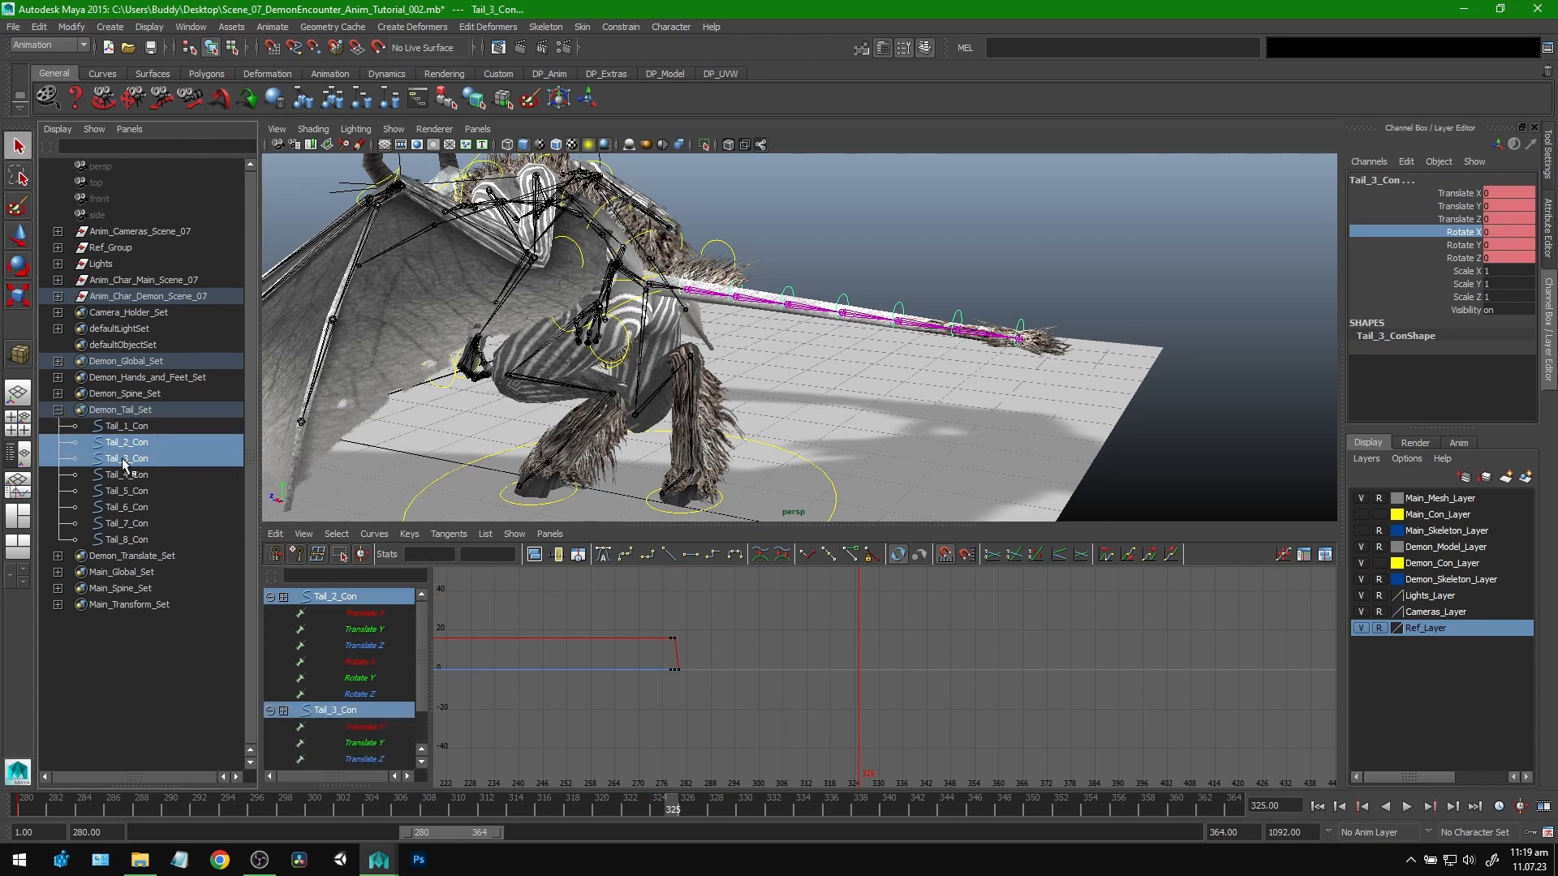
pyautogui.keyDown('alt'); pyautogui.moveTo(612, 279); pyautogui.dragTo(872, 353); pyautogui.keyUp('alt')
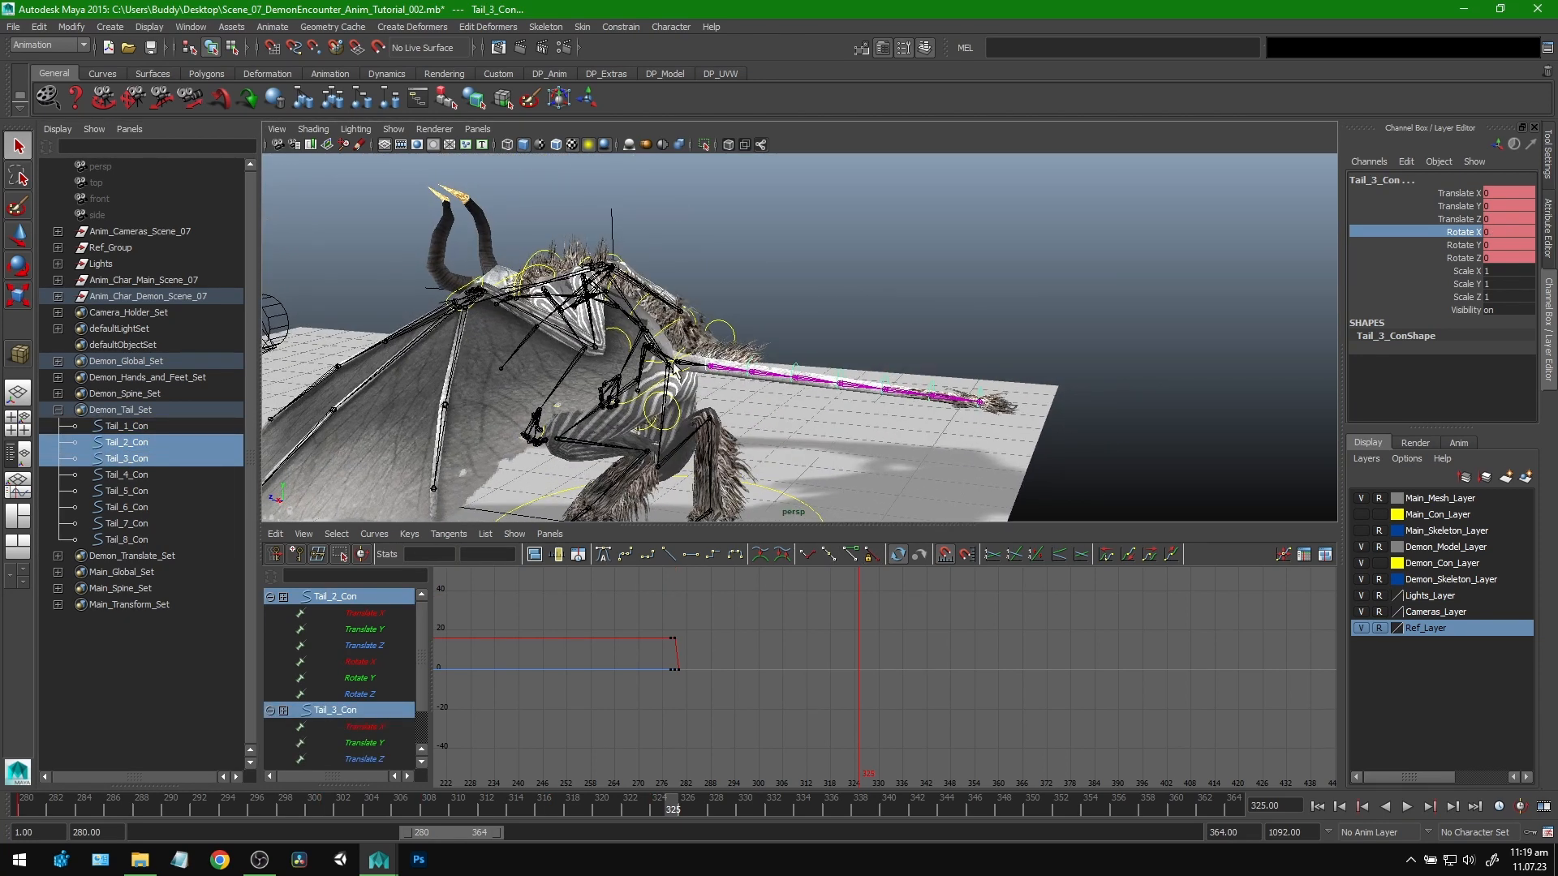
pyautogui.keyDown('alt'); pyautogui.moveTo(791, 333); pyautogui.dragTo(758, 367, button='middle'); pyautogui.keyUp('alt')
pyautogui.scroll(3, 802, 357)
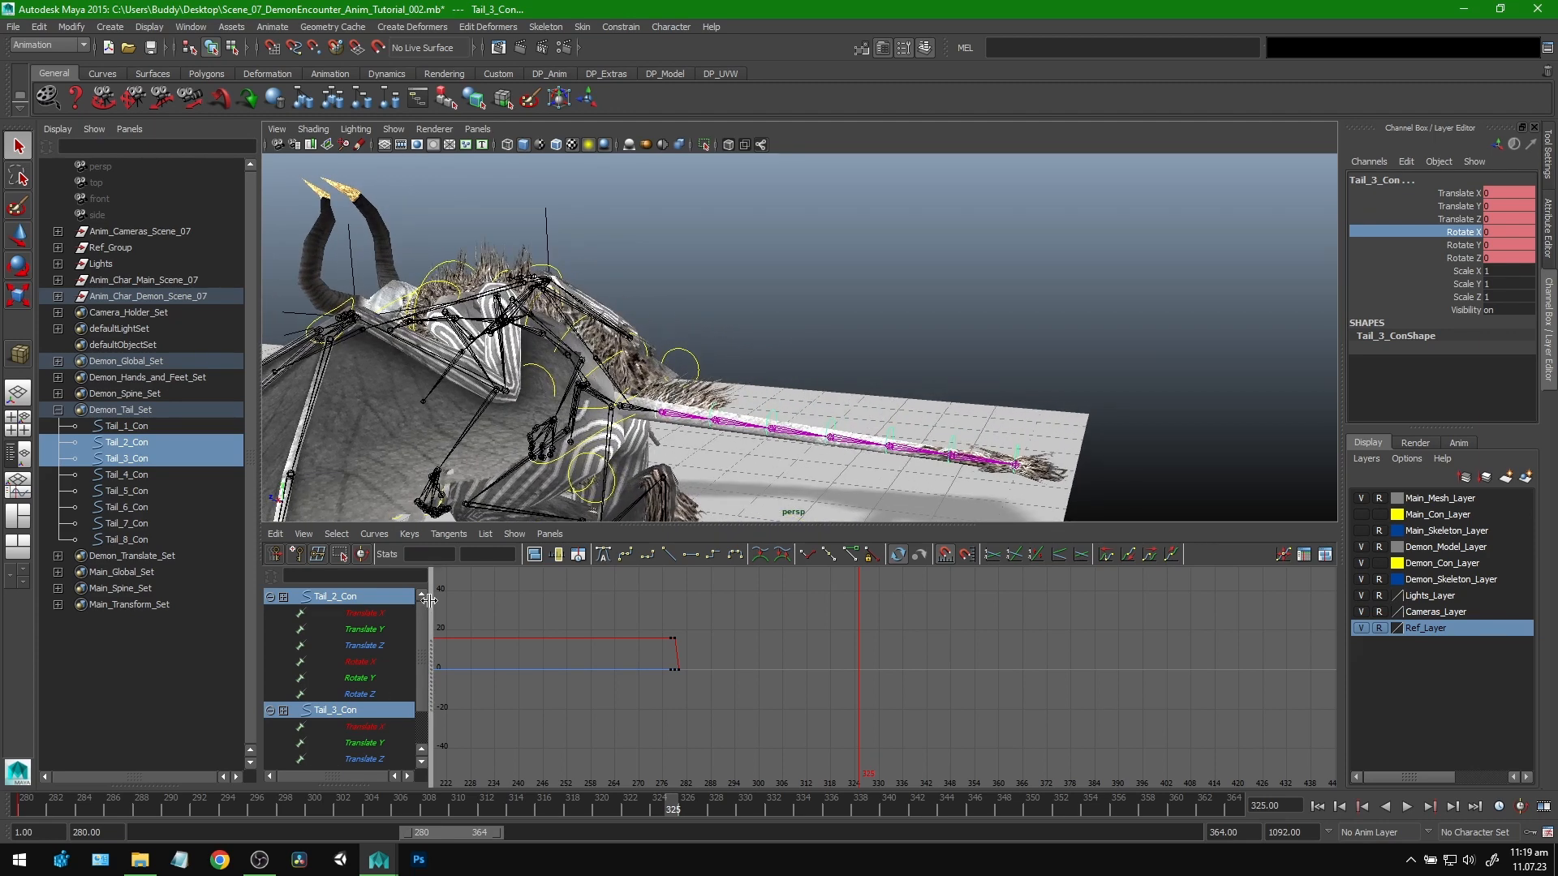
pyautogui.moveTo(673, 806); pyautogui.dragTo(30, 806)
pyautogui.moveTo(151, 813); pyautogui.dragTo(17, 807)
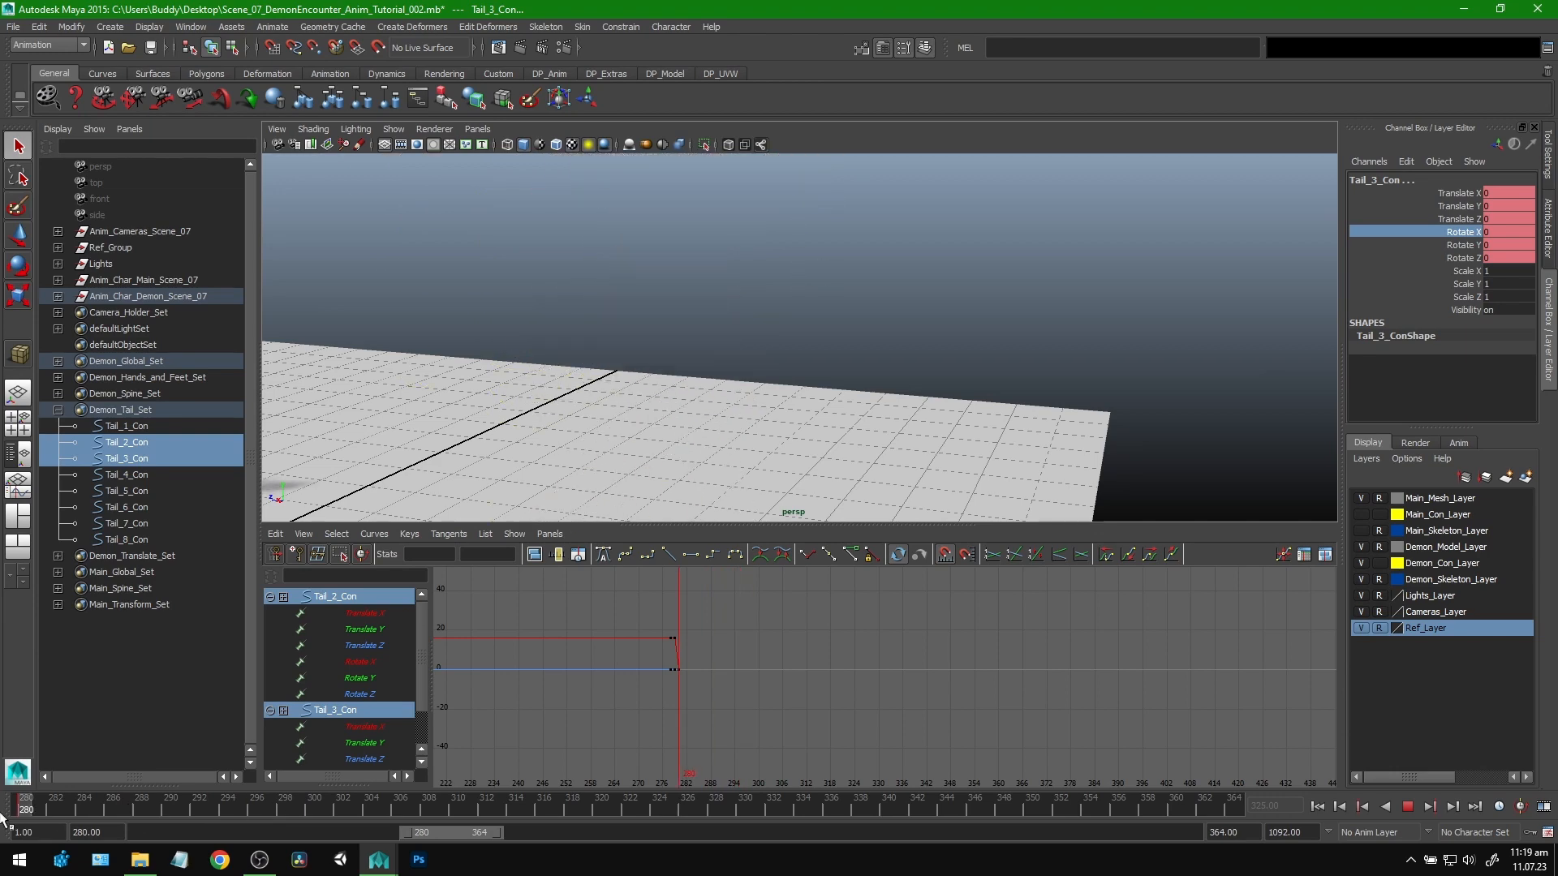
pyautogui.scroll(-3, 616, 334)
pyautogui.keyDown('alt'); pyautogui.moveTo(616, 334); pyautogui.dragTo(849, 504, button='middle'); pyautogui.keyUp('alt')
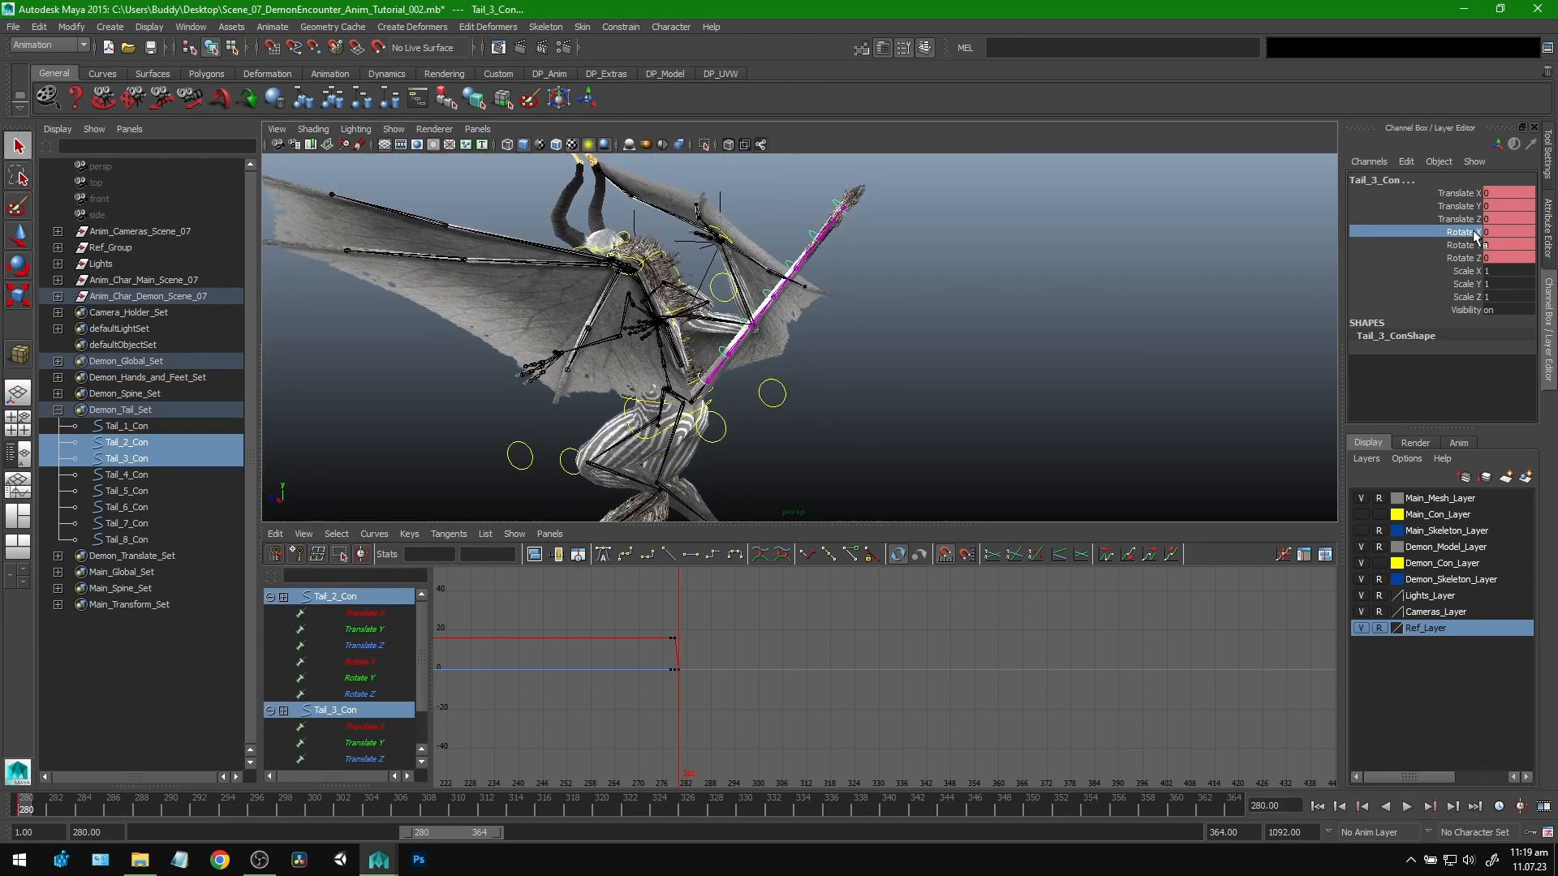
# Step: Bend the tail at frame 280 by rotating Tail_2_Con and Tail_3_Con together to a Rotate X of 11.787
pyautogui.press('e')
pyautogui.moveTo(1053, 262); pyautogui.dragTo(1015, 256, button='middle')
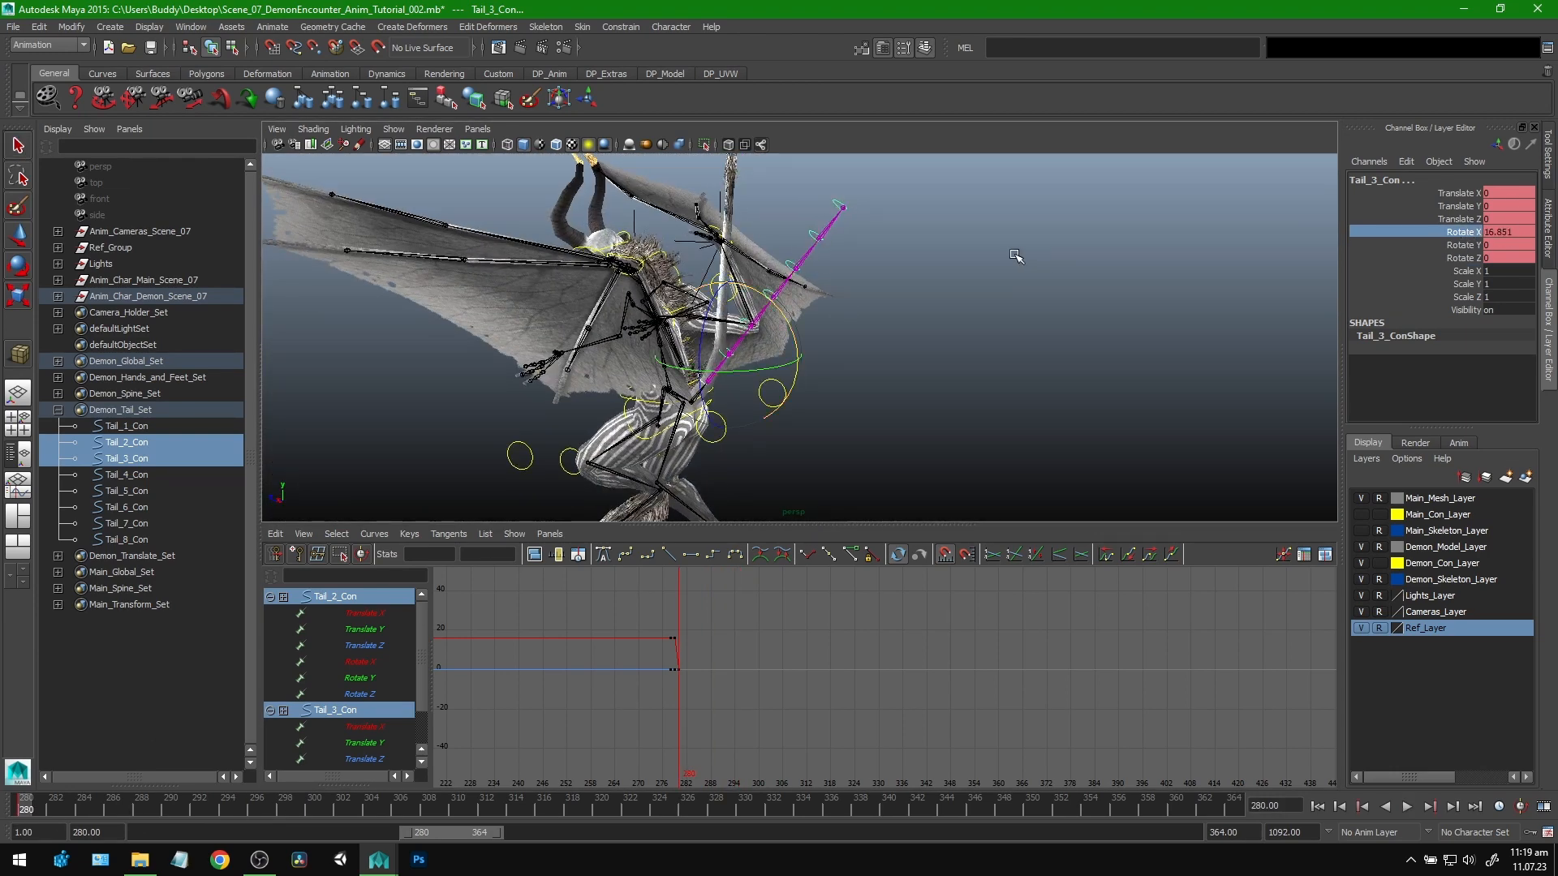
pyautogui.scroll(2, 989, 312)
pyautogui.keyDown('alt'); pyautogui.moveTo(854, 322); pyautogui.dragTo(892, 360, button='middle'); pyautogui.keyUp('alt')
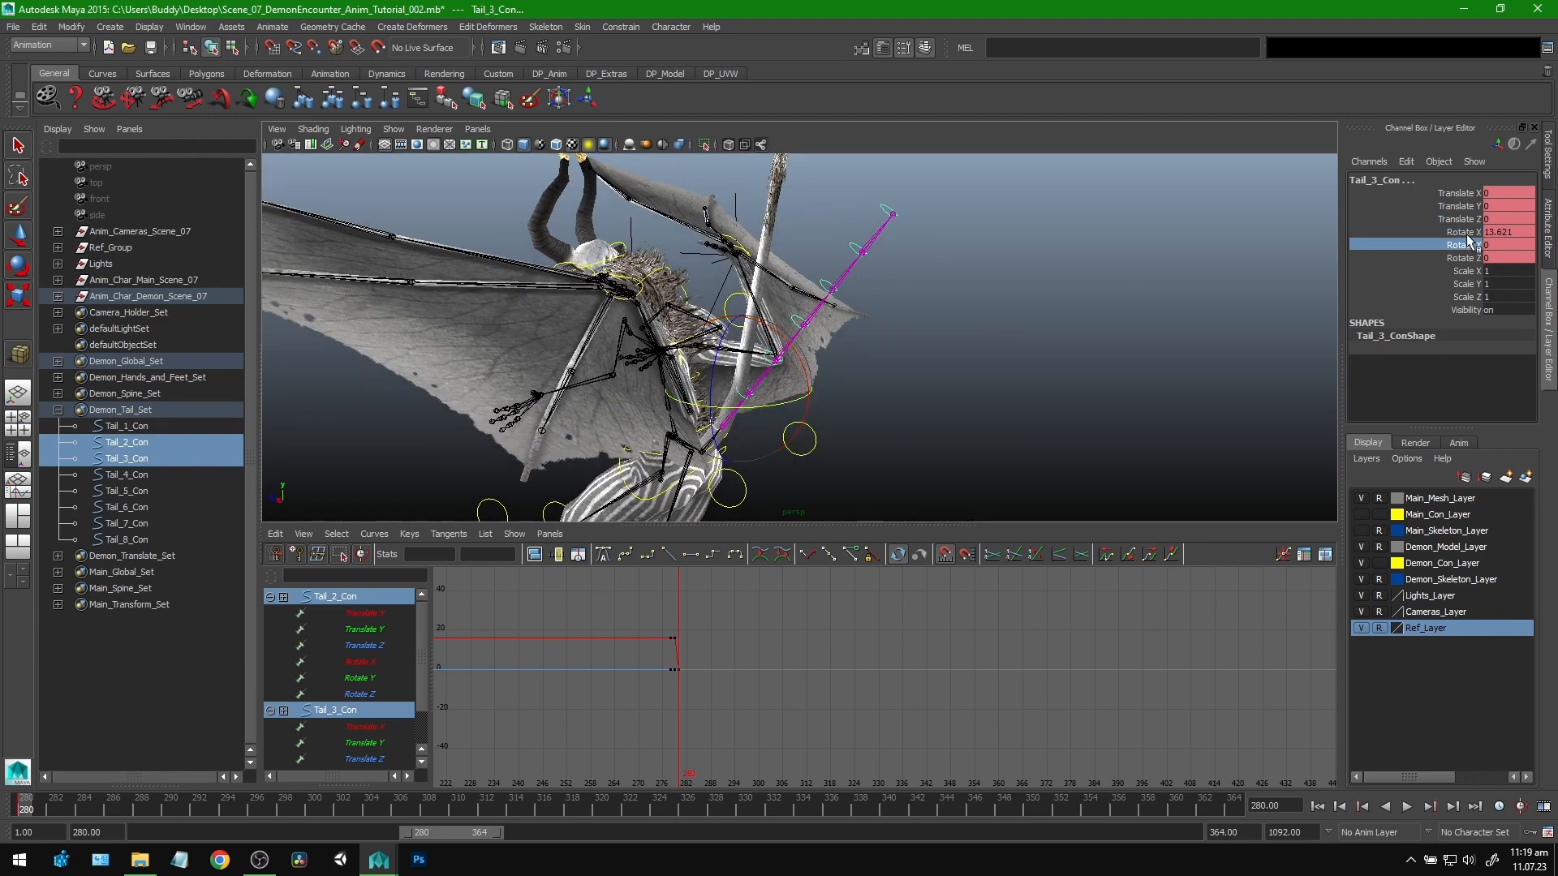
pyautogui.moveTo(1096, 289); pyautogui.dragTo(1097, 285, button='middle')
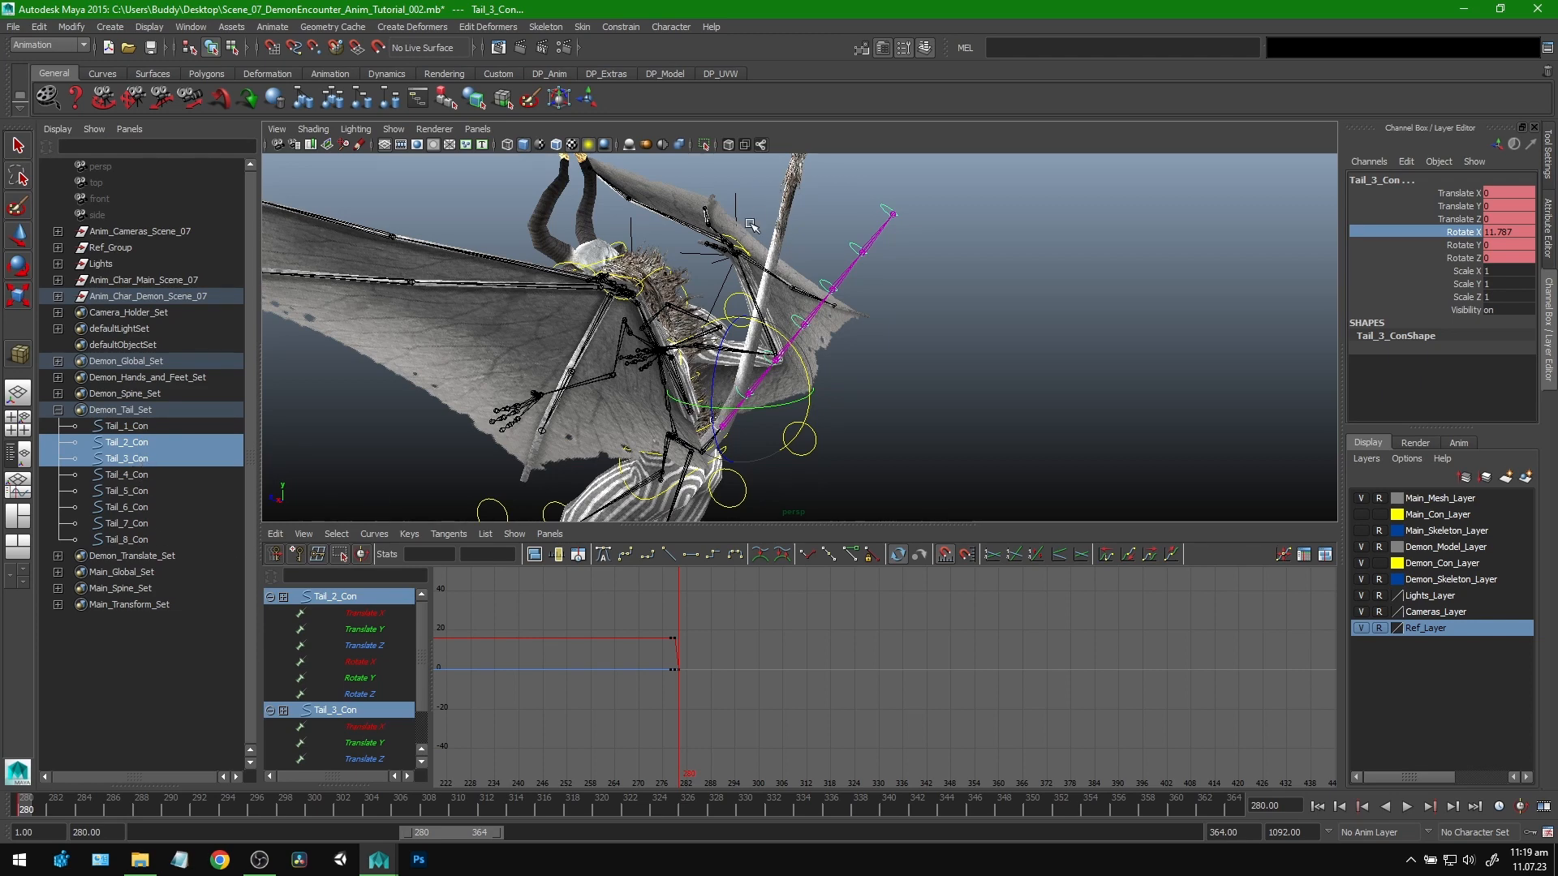
pyautogui.keyDown('alt'); pyautogui.moveTo(937, 320); pyautogui.dragTo(890, 298); pyautogui.keyUp('alt')
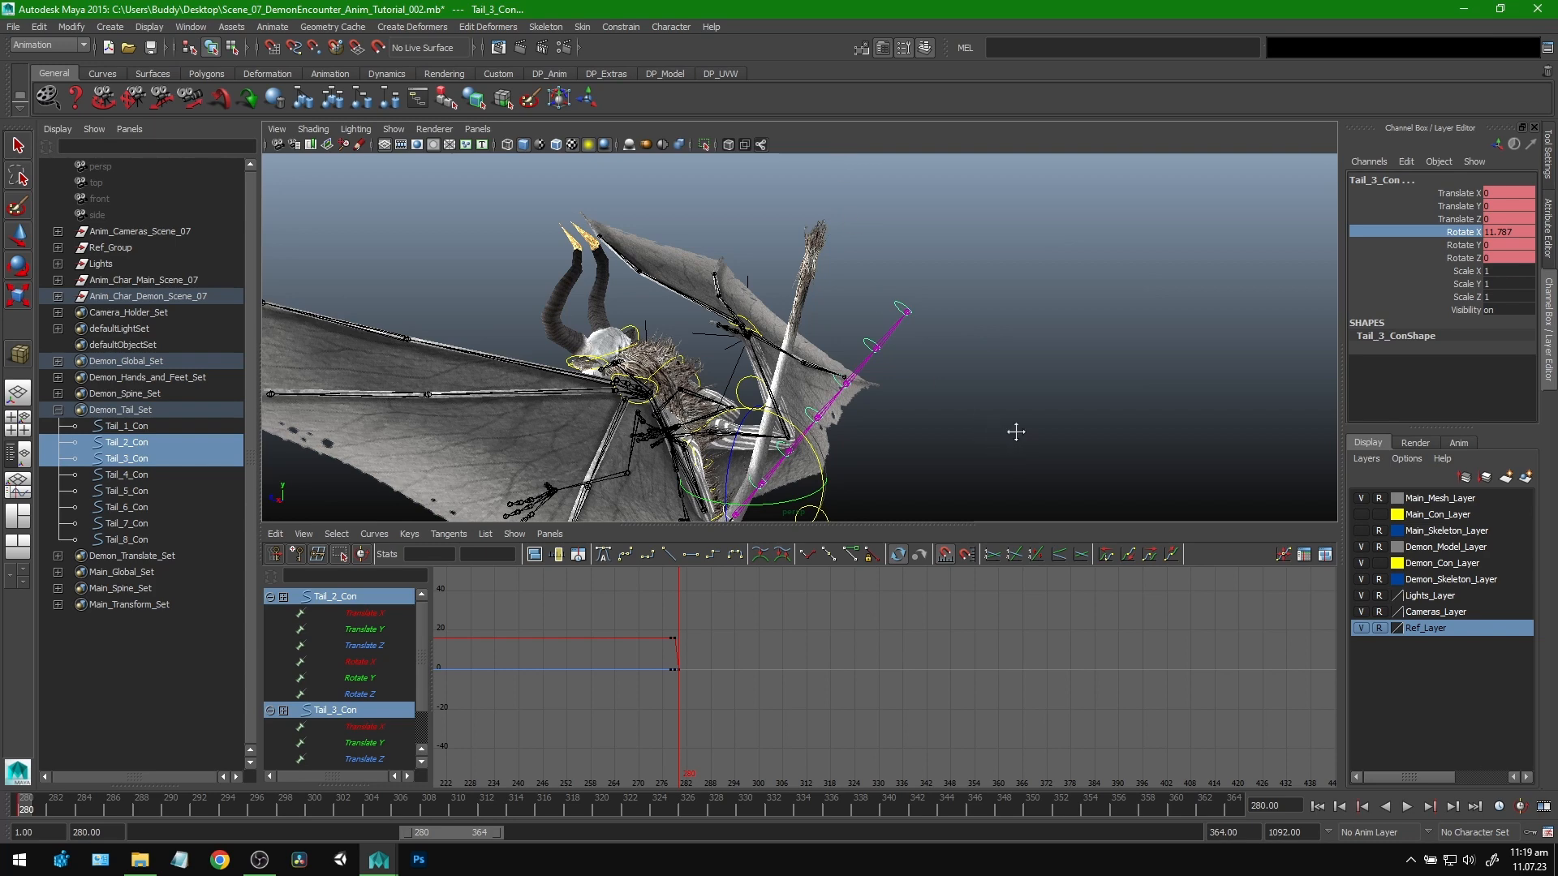
pyautogui.keyDown('alt'); pyautogui.moveTo(1016, 431); pyautogui.dragTo(940, 329); pyautogui.keyUp('alt')
pyautogui.click(1465, 247)
pyautogui.click(1465, 234)
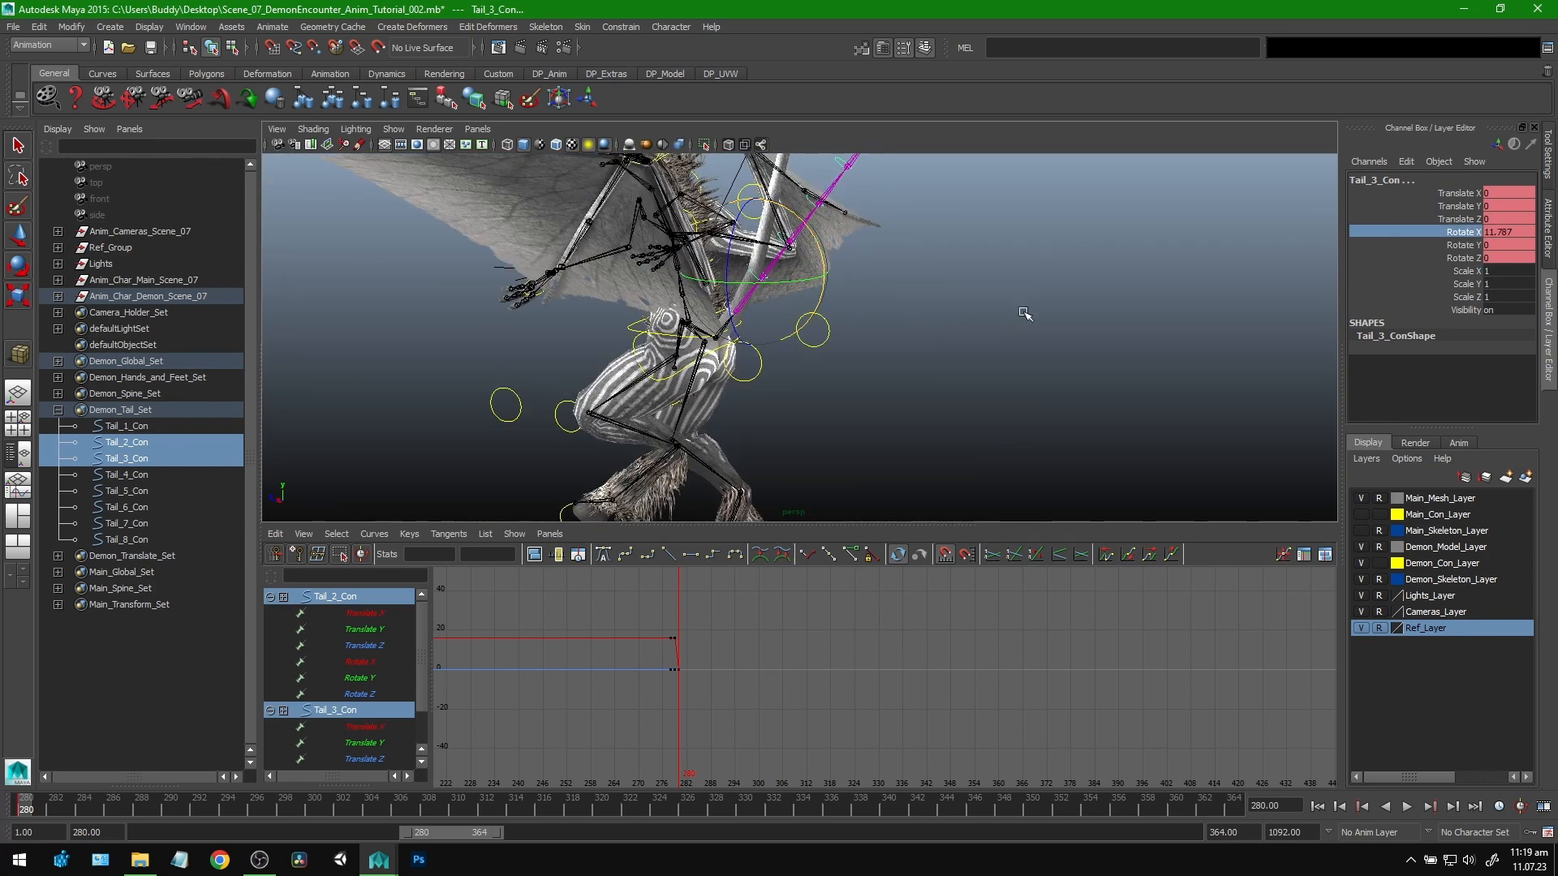
pyautogui.keyDown('alt'); pyautogui.moveTo(985, 341); pyautogui.dragTo(976, 318, button='middle'); pyautogui.keyUp('alt')
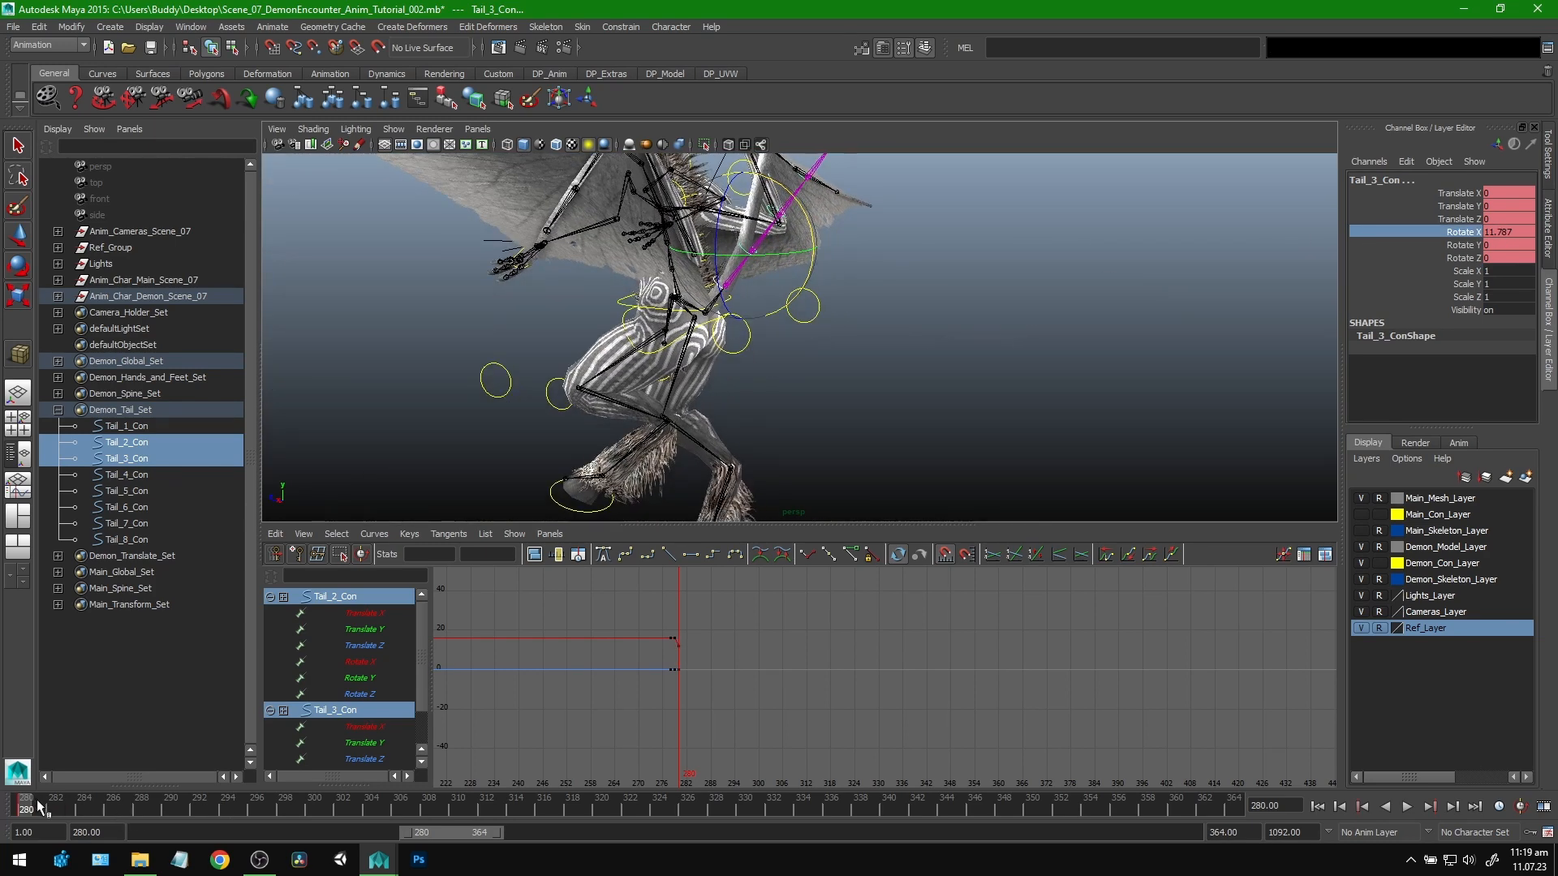
# Step: Key Tail_2_Con and Tail_3_Con at frame 302, and rotate and key them to a Rotate X of 26.116 at frame 307
pyautogui.moveTo(36, 807); pyautogui.dragTo(184, 807)
pyautogui.keyDown('alt'); pyautogui.moveTo(917, 375); pyautogui.dragTo(909, 174, button='middle'); pyautogui.keyUp('alt')
pyautogui.moveTo(184, 807); pyautogui.dragTo(400, 809)
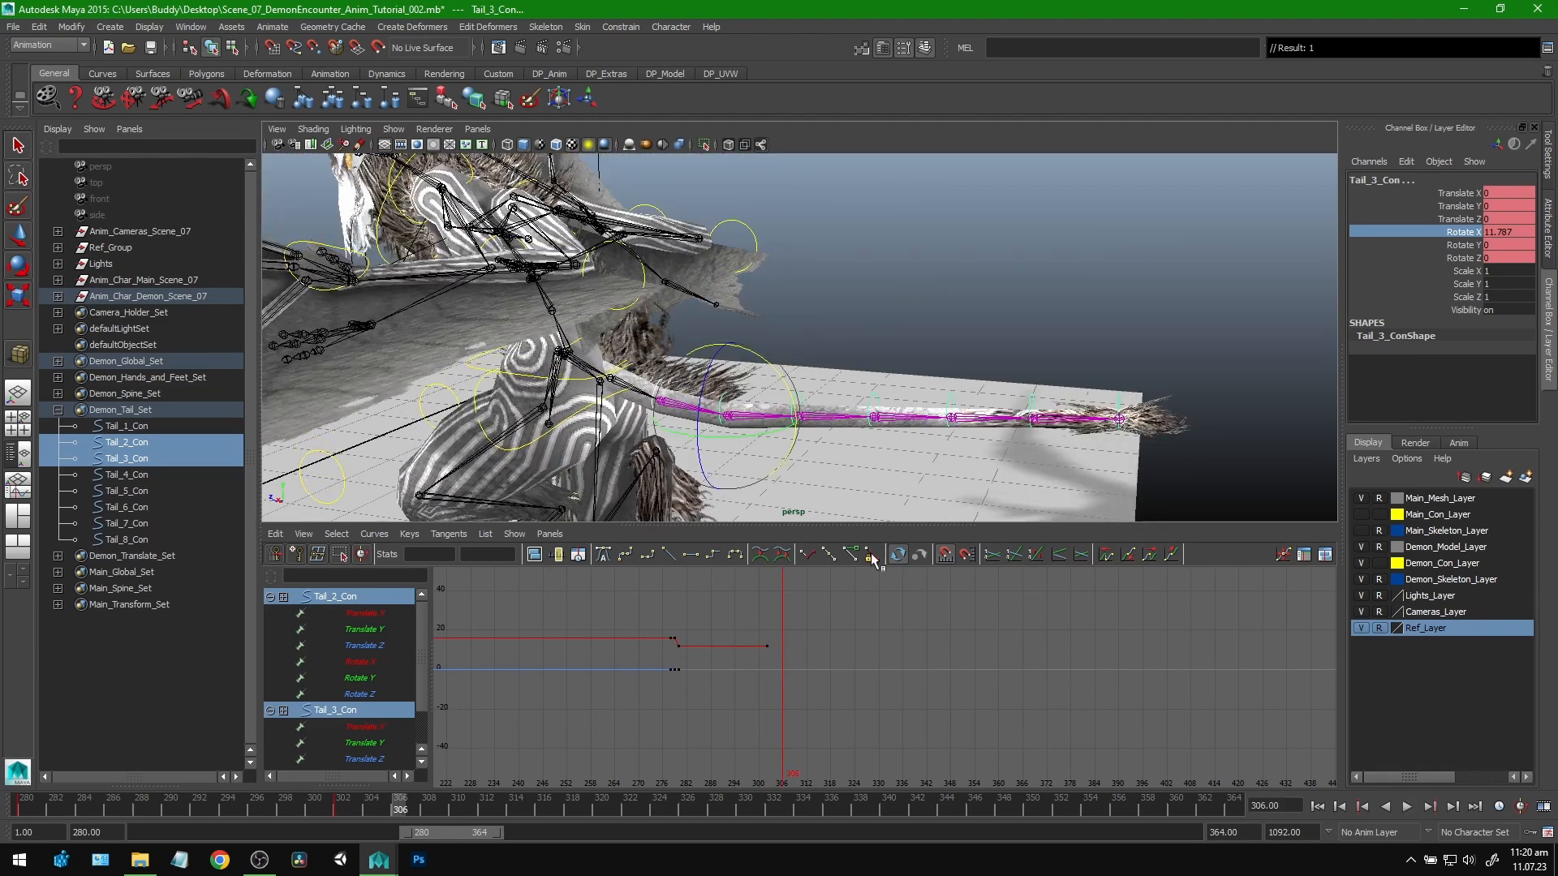
pyautogui.hotkey('alt', '.')
pyautogui.moveTo(959, 271)
pyautogui.mouseDown(button='middle')
pyautogui.moveTo(1012, 271)
pyautogui.moveTo(981, 268)
pyautogui.mouseUp(button='middle')
pyautogui.moveTo(391, 809); pyautogui.dragTo(472, 810)
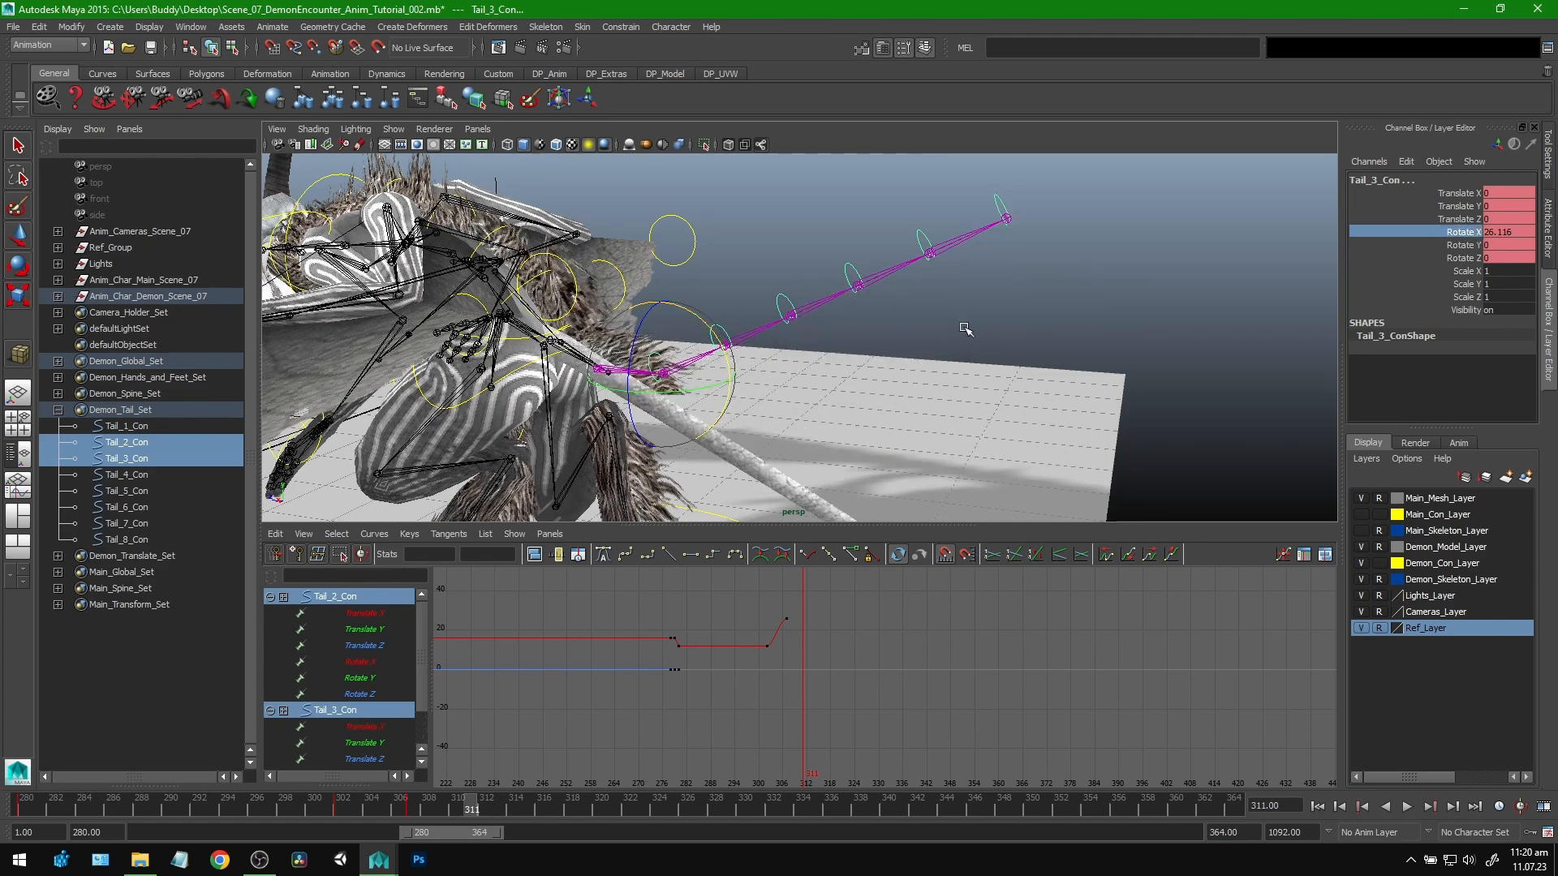
# Step: Key the Rotate X of Tail_2_Con and Tail_3_Con at -9.303 on frame 311 and 12.772 on frame 318
pyautogui.hotkey('alt', 'v')
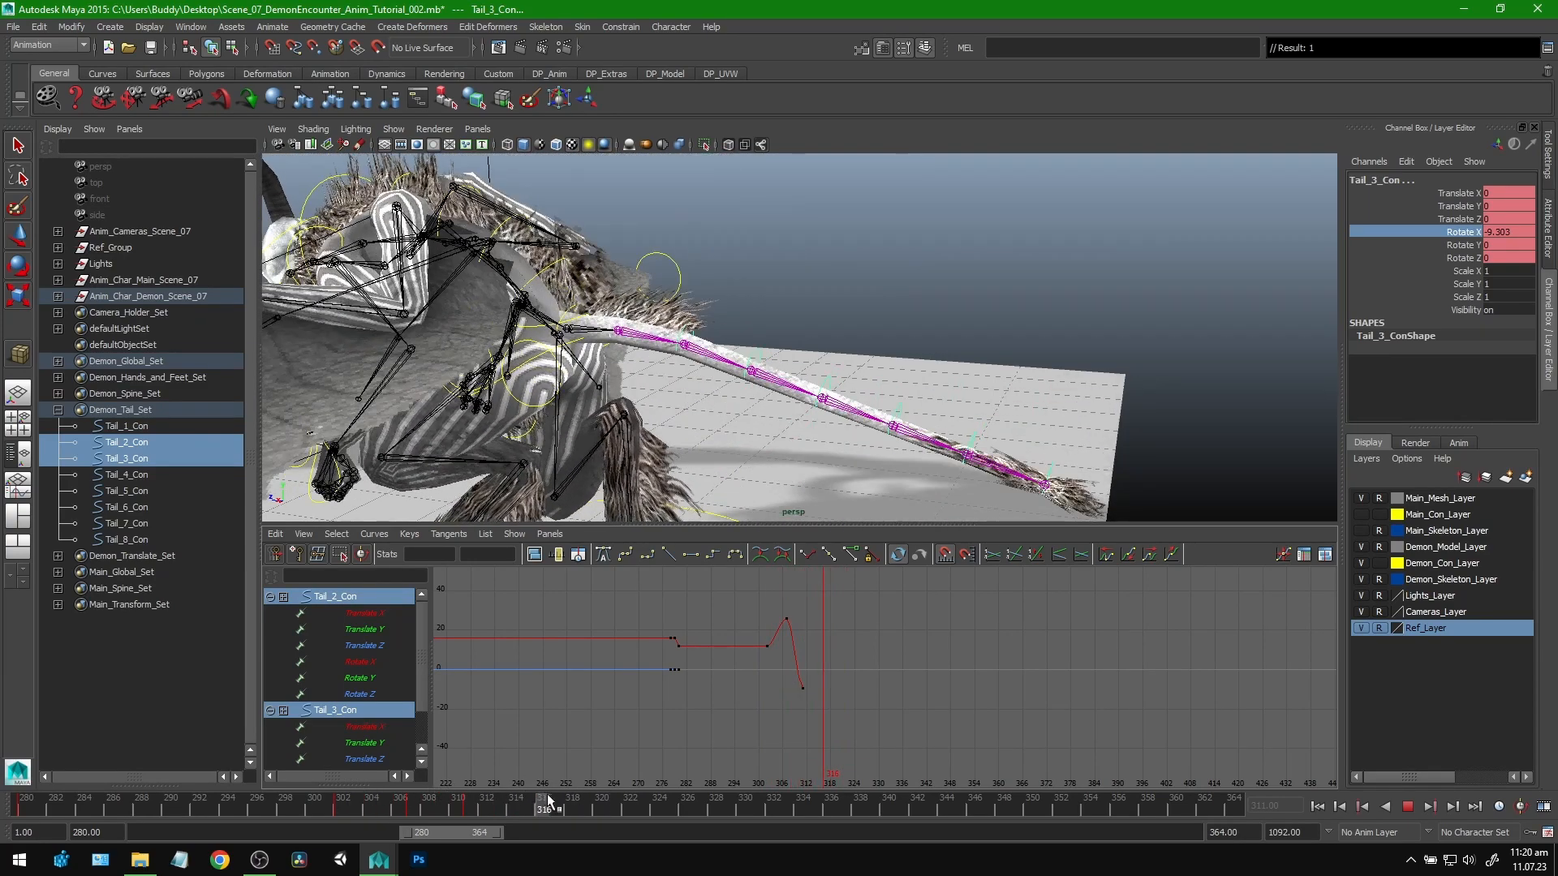
pyautogui.moveTo(1162, 269); pyautogui.dragTo(1024, 284, button='middle')
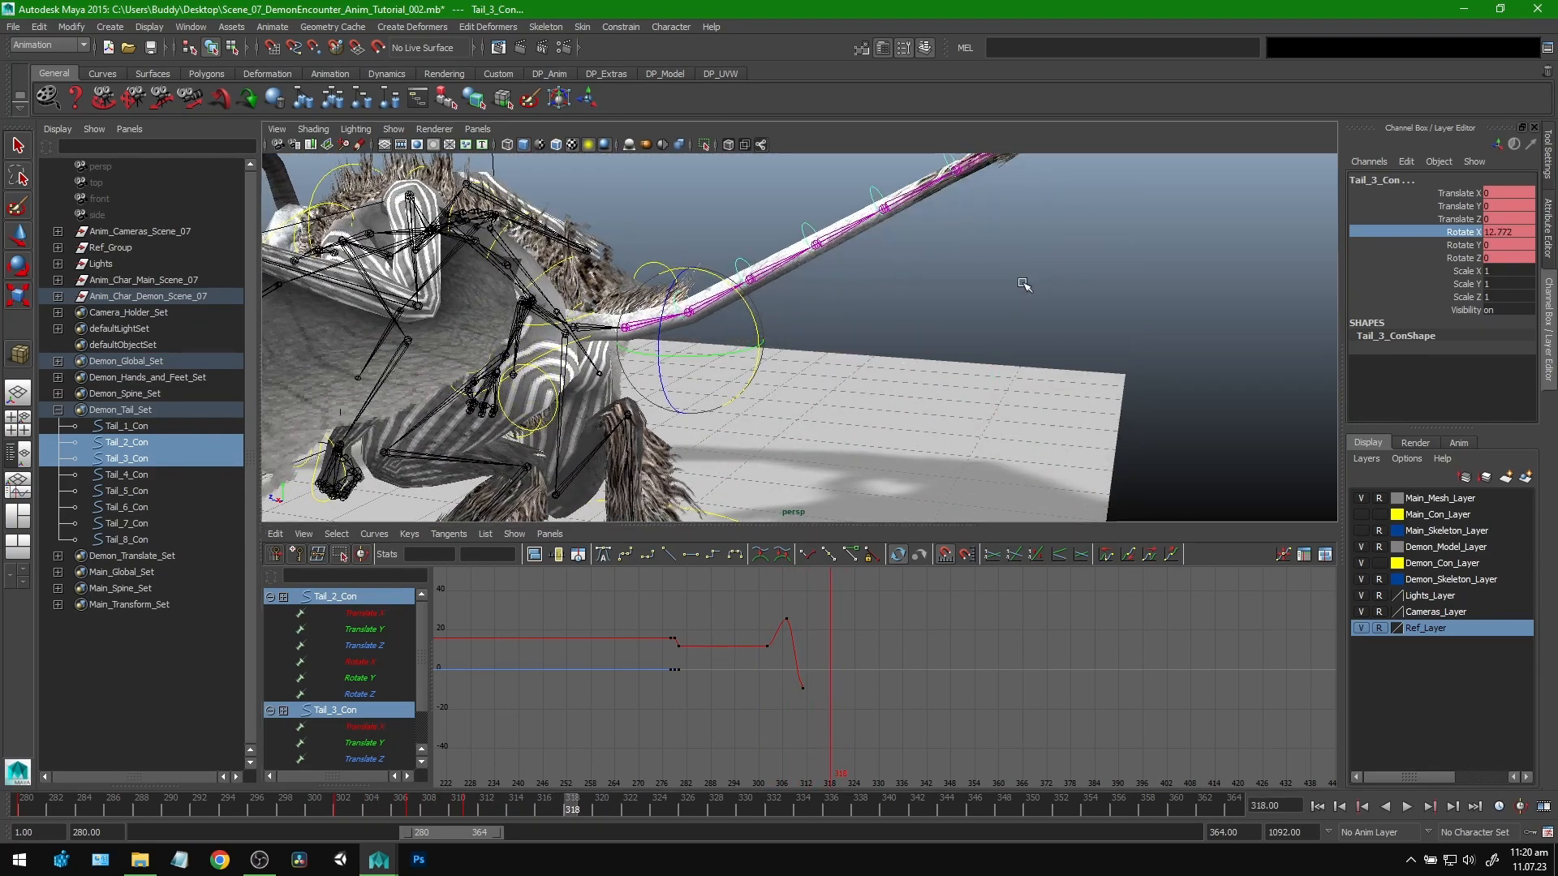
pyautogui.press('s')
pyautogui.moveTo(516, 811); pyautogui.dragTo(657, 811)
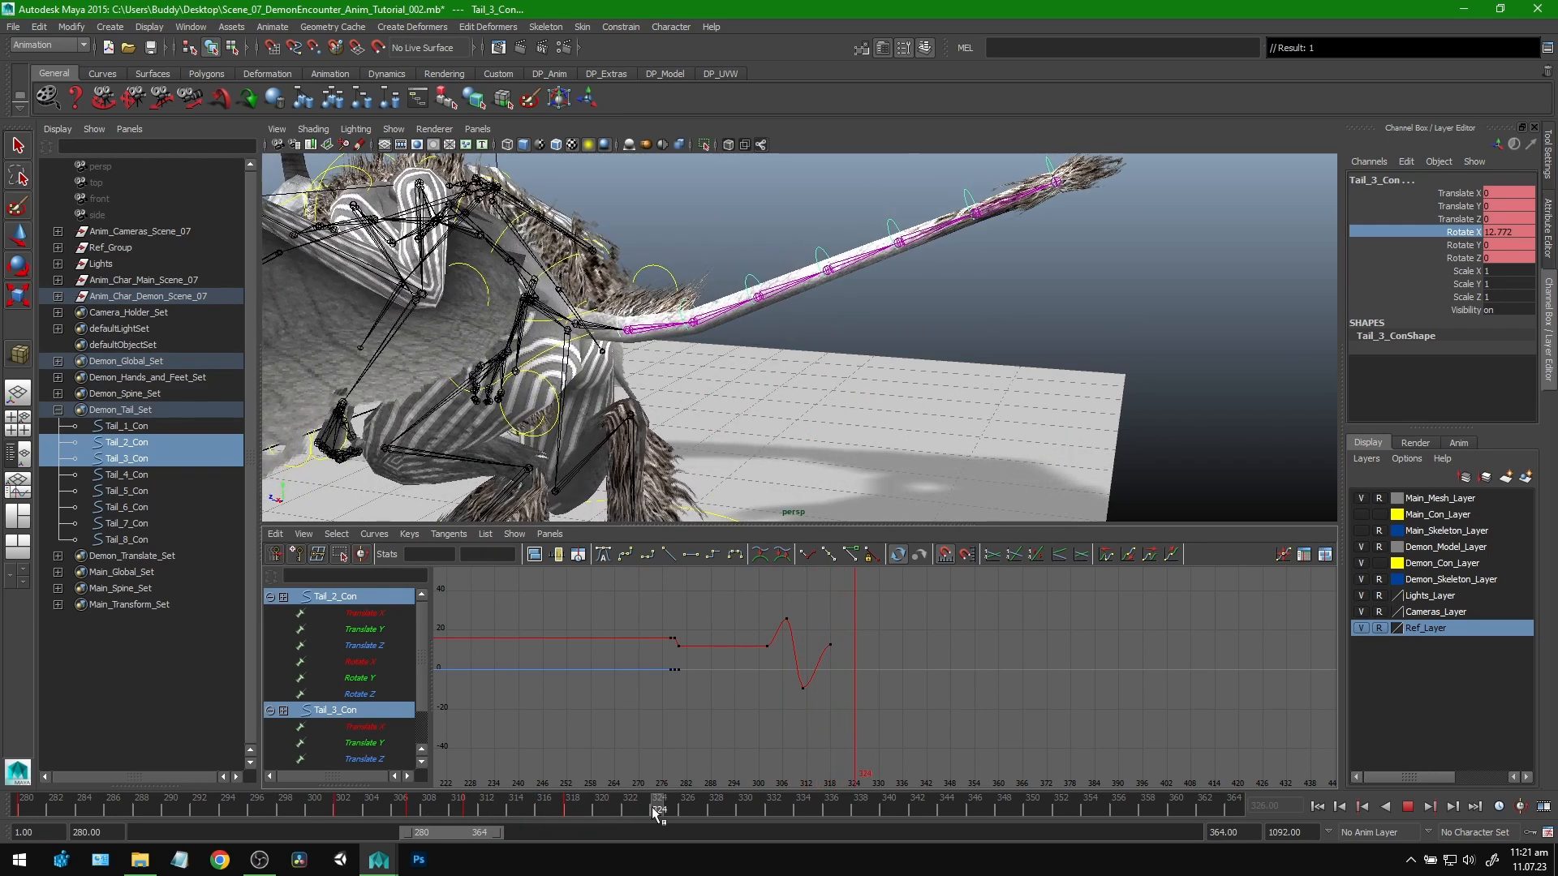
# Step: Swing Tail_2_Con and Tail_3_Con down at frame 324 and key their Rotate X at -19.446
pyautogui.click(1460, 232)
pyautogui.moveTo(1209, 267); pyautogui.dragTo(1046, 304, button='middle')
pyautogui.press('s')
pyautogui.scroll(-2, 1046, 334)
pyautogui.keyDown('alt'); pyautogui.moveTo(997, 265); pyautogui.dragTo(1011, 264); pyautogui.keyUp('alt')
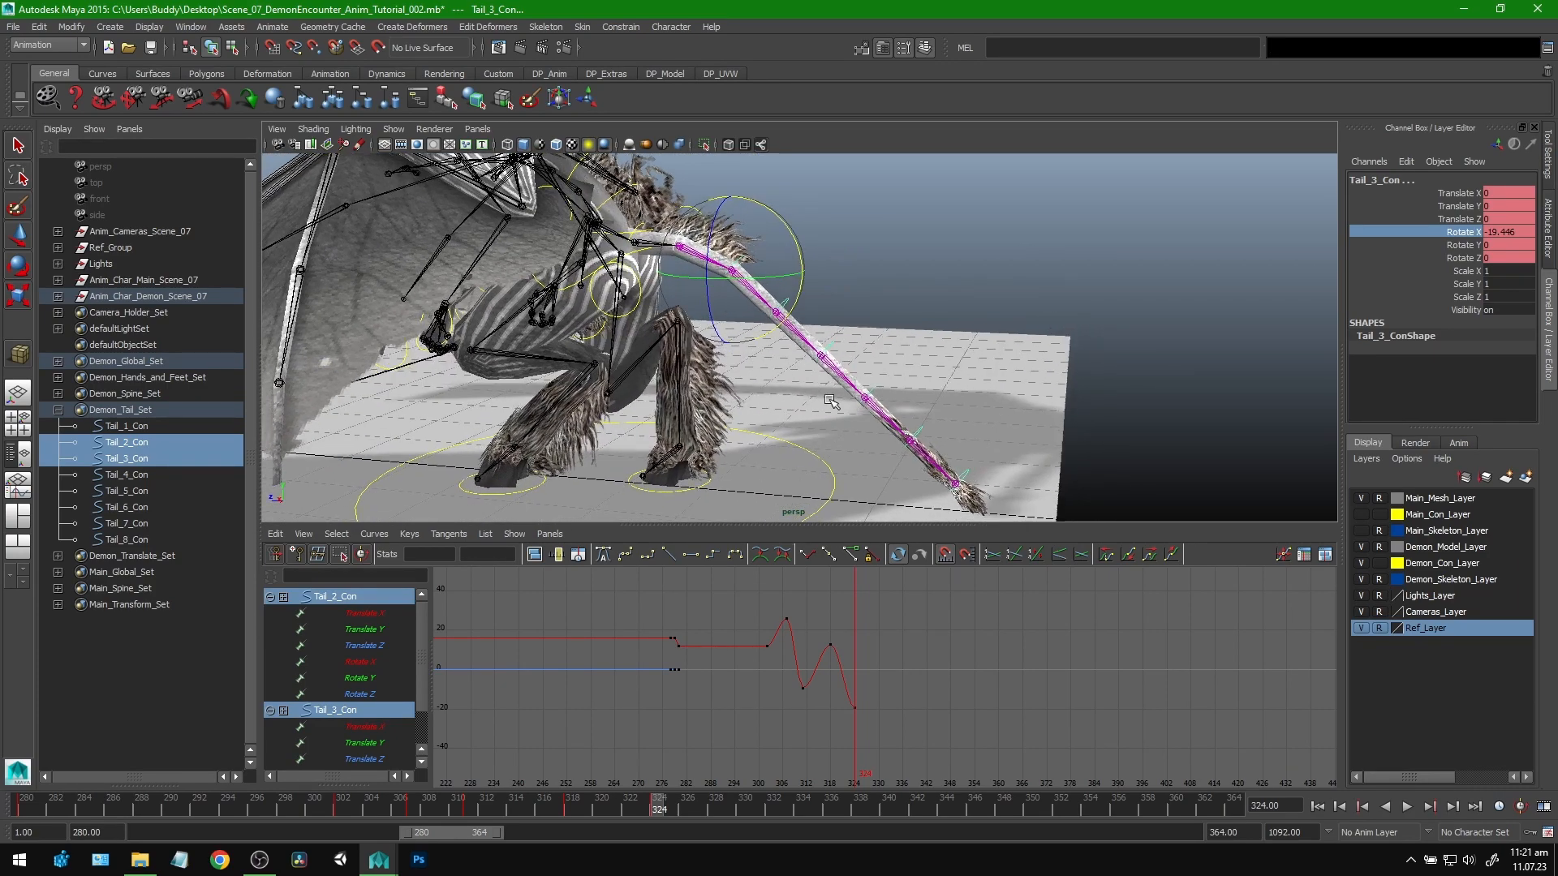
pyautogui.keyDown('alt'); pyautogui.moveTo(1011, 264); pyautogui.dragTo(980, 302, button='middle'); pyautogui.keyUp('alt')
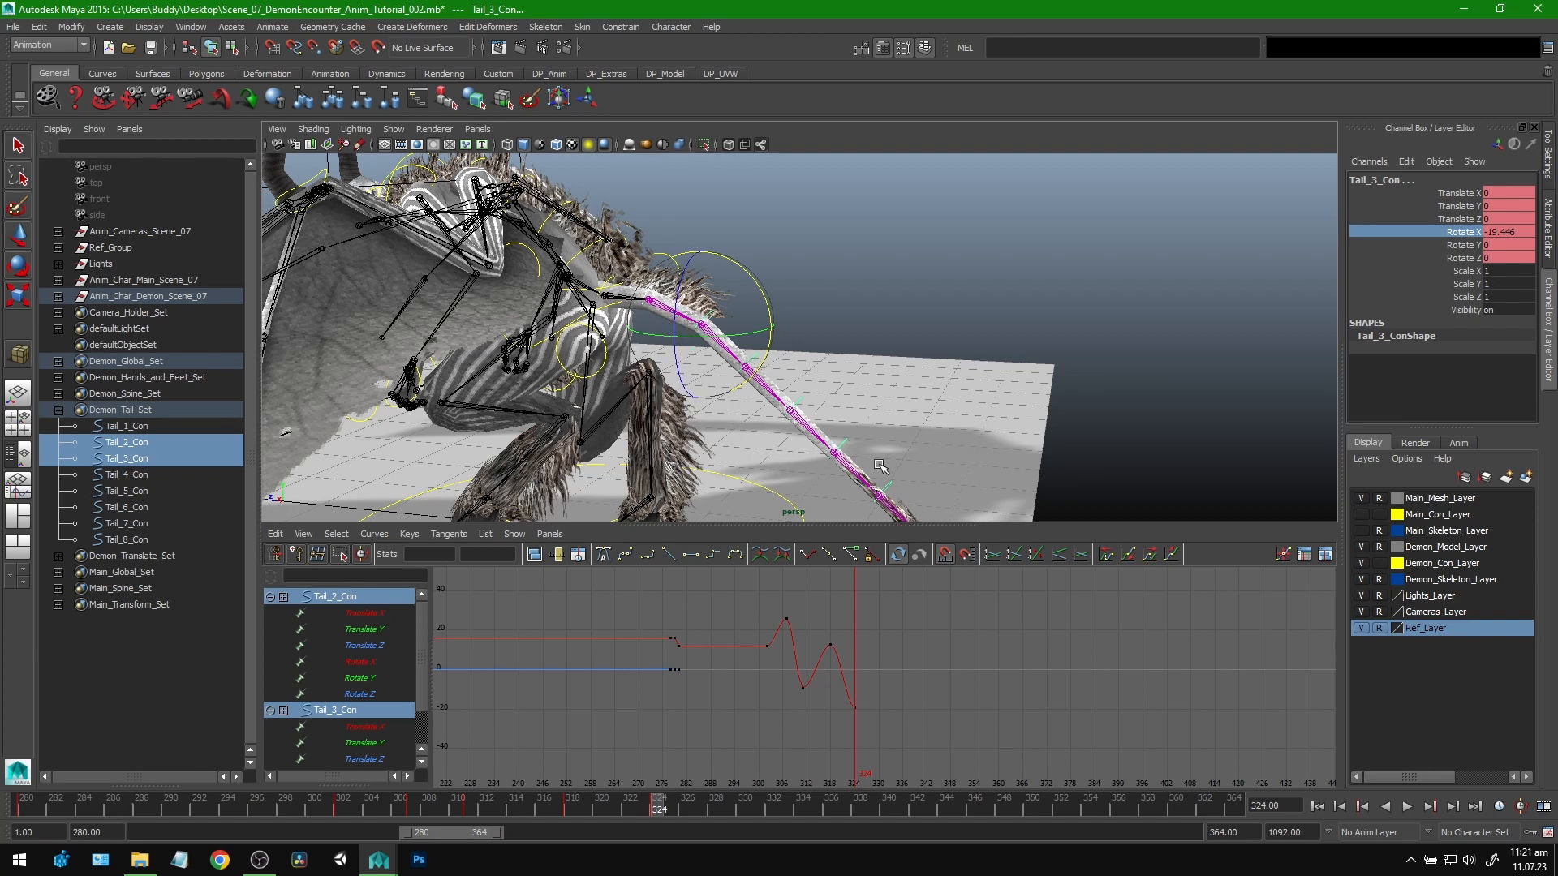
pyautogui.keyDown('alt'); pyautogui.moveTo(947, 415); pyautogui.dragTo(942, 386, button='middle'); pyautogui.keyUp('alt')
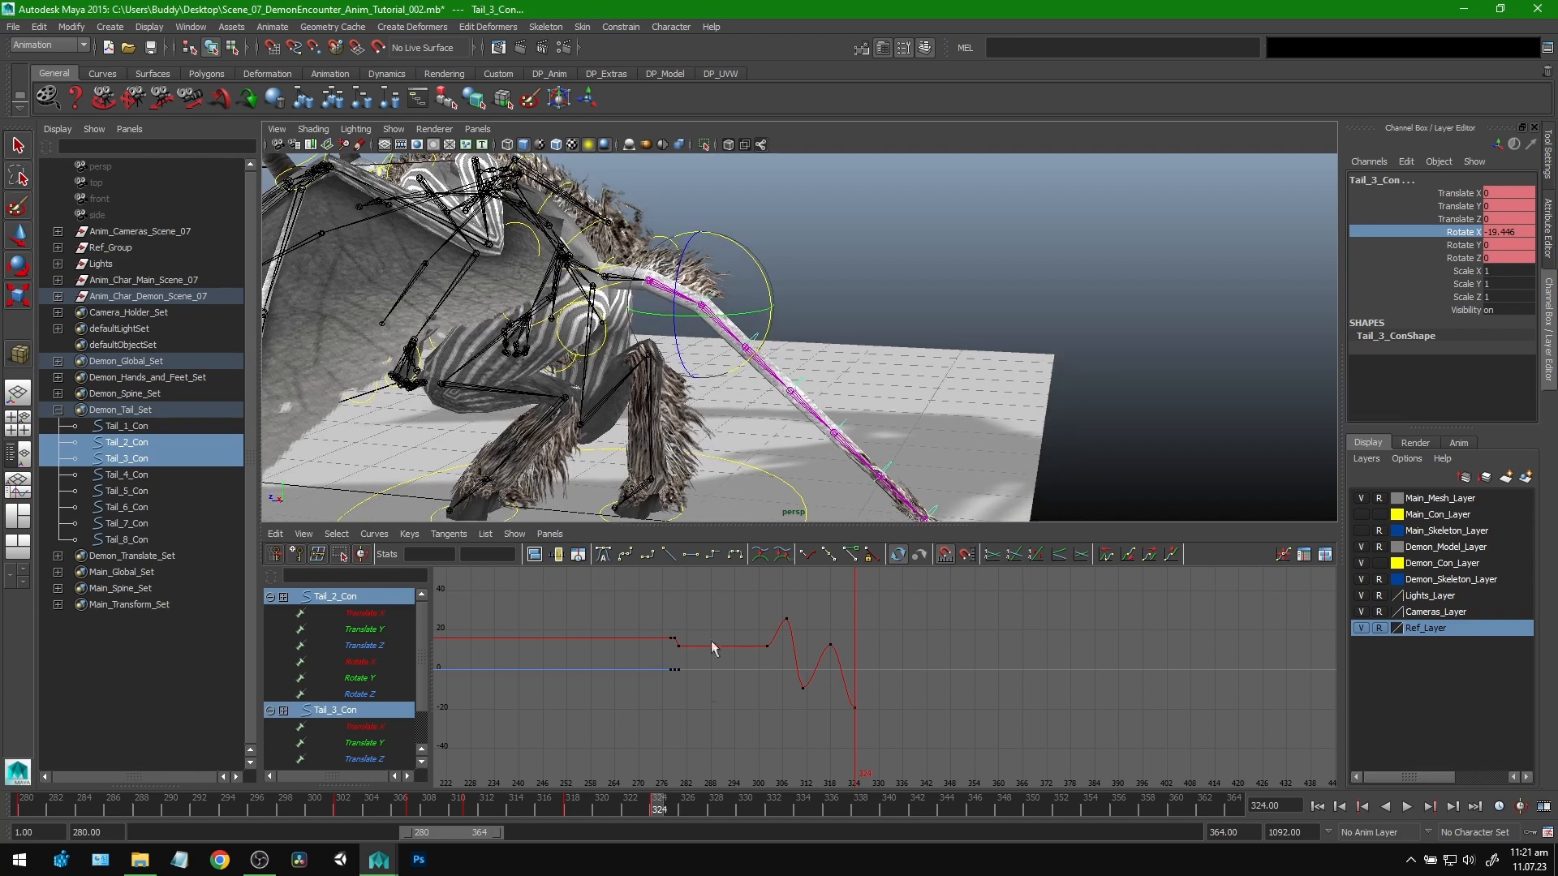
# Step: Lower the frame 318 Rotate X keys of Tail_2_Con and Tail_3_Con to -5.751 while checking the landing in playback
pyautogui.hotkey('alt', 'v')
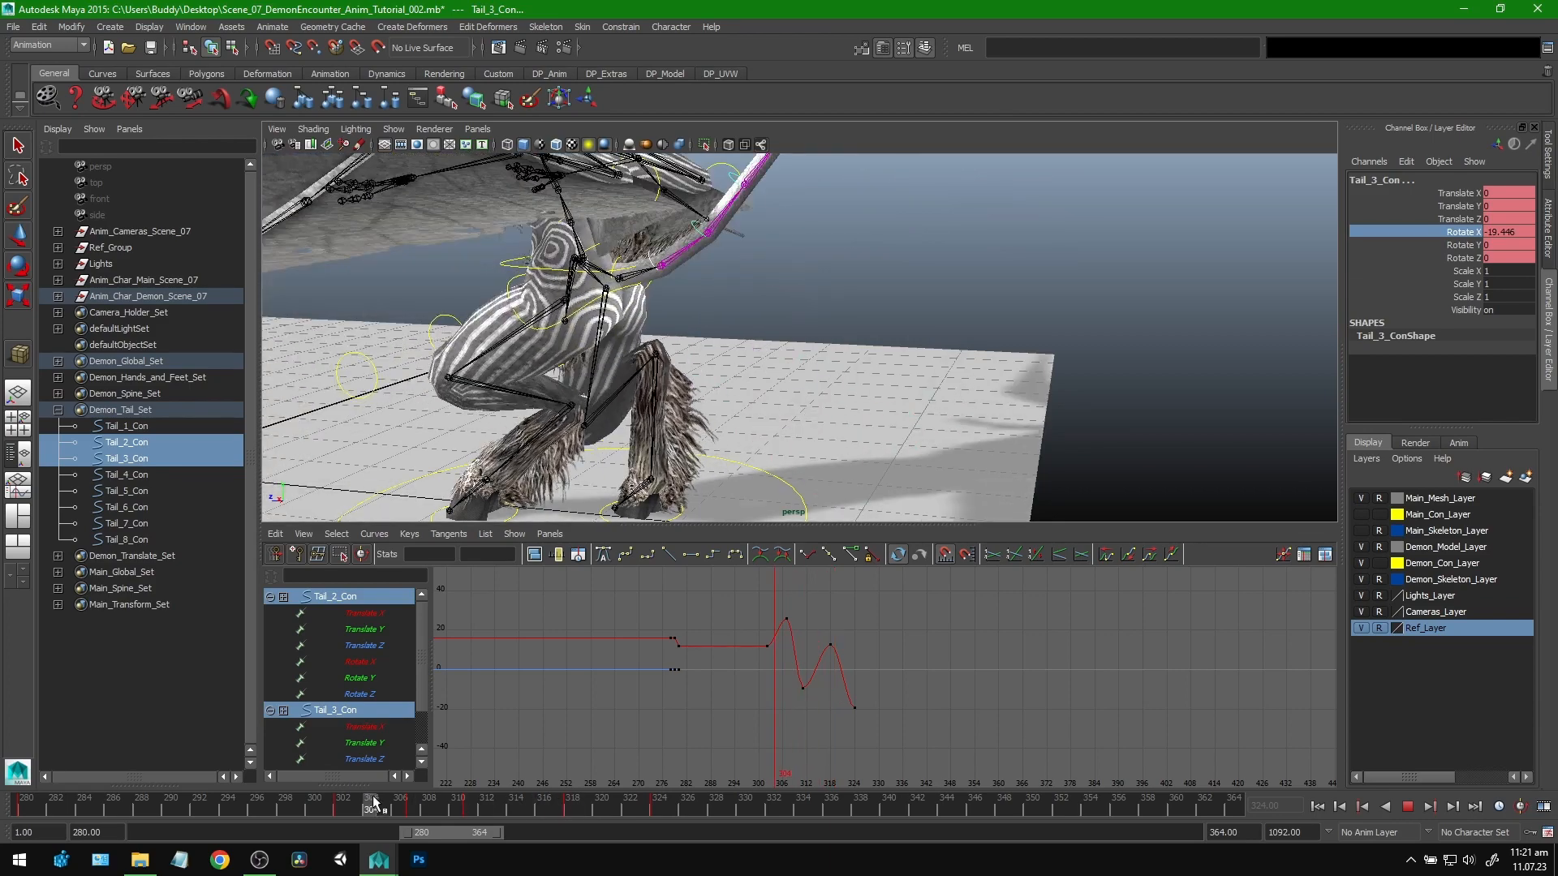
pyautogui.hotkey('alt', 'v')
pyautogui.moveTo(852, 625); pyautogui.dragTo(817, 649)
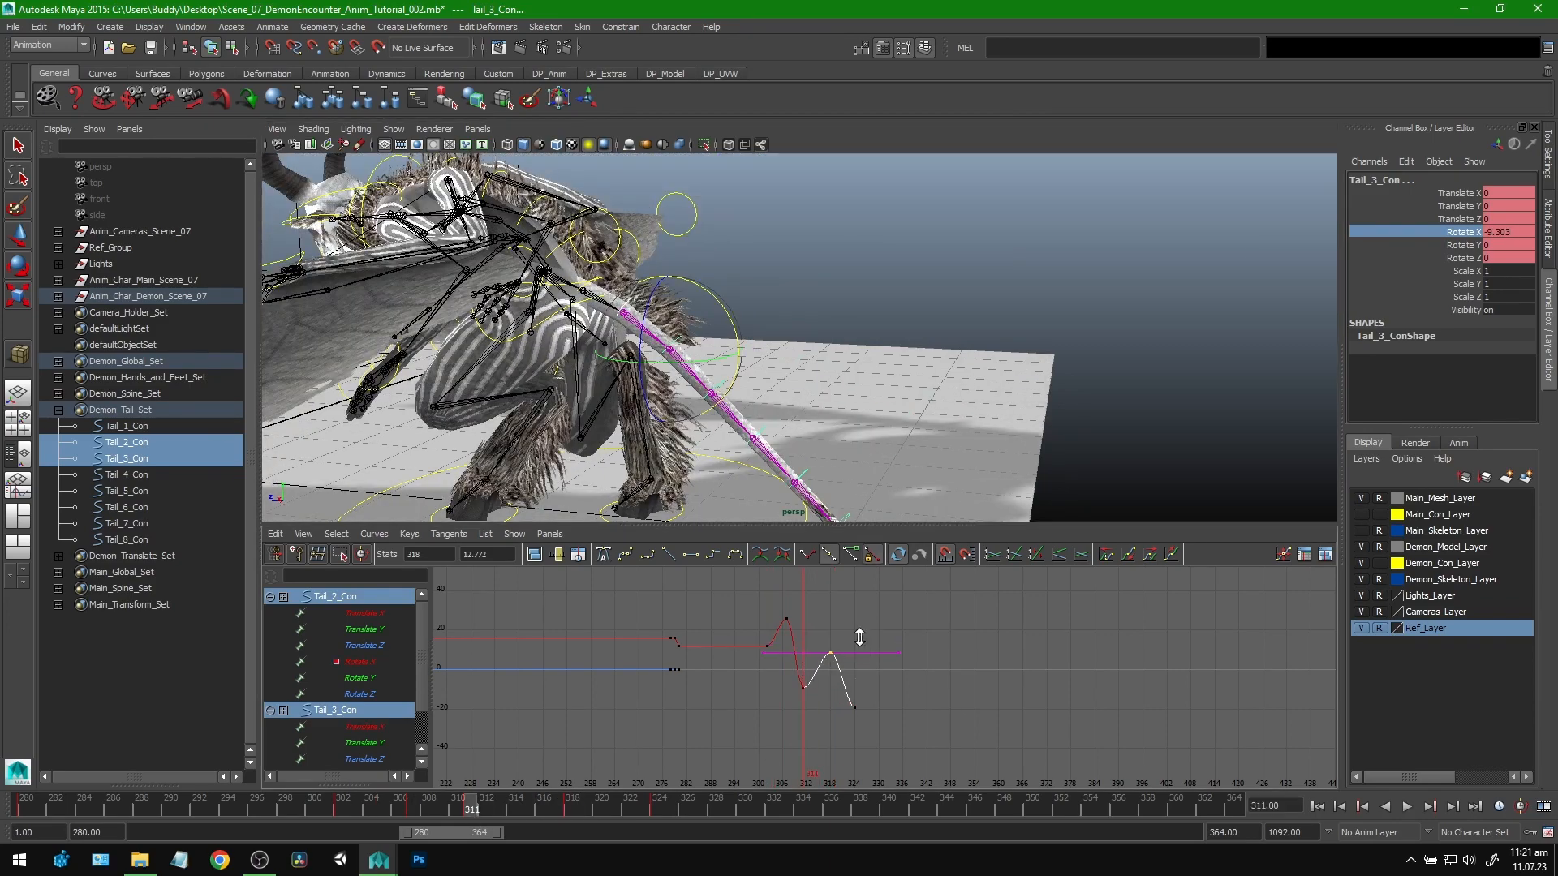
pyautogui.hotkey('alt', 'v')
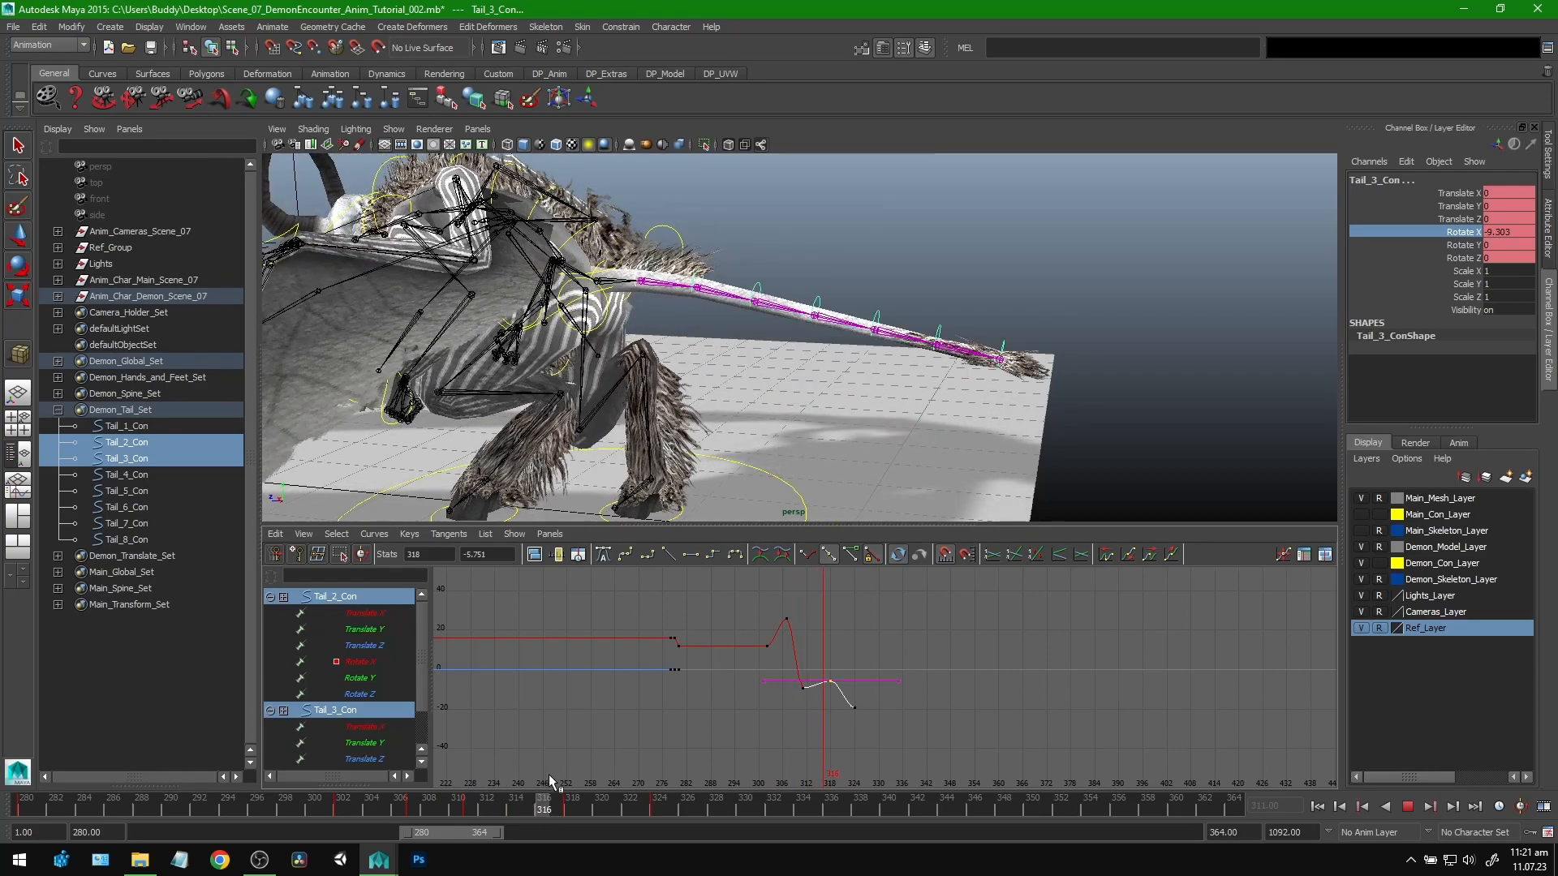
pyautogui.click(268, 799)
pyautogui.moveTo(268, 799); pyautogui.dragTo(453, 811)
pyautogui.hotkey('alt', 'v')
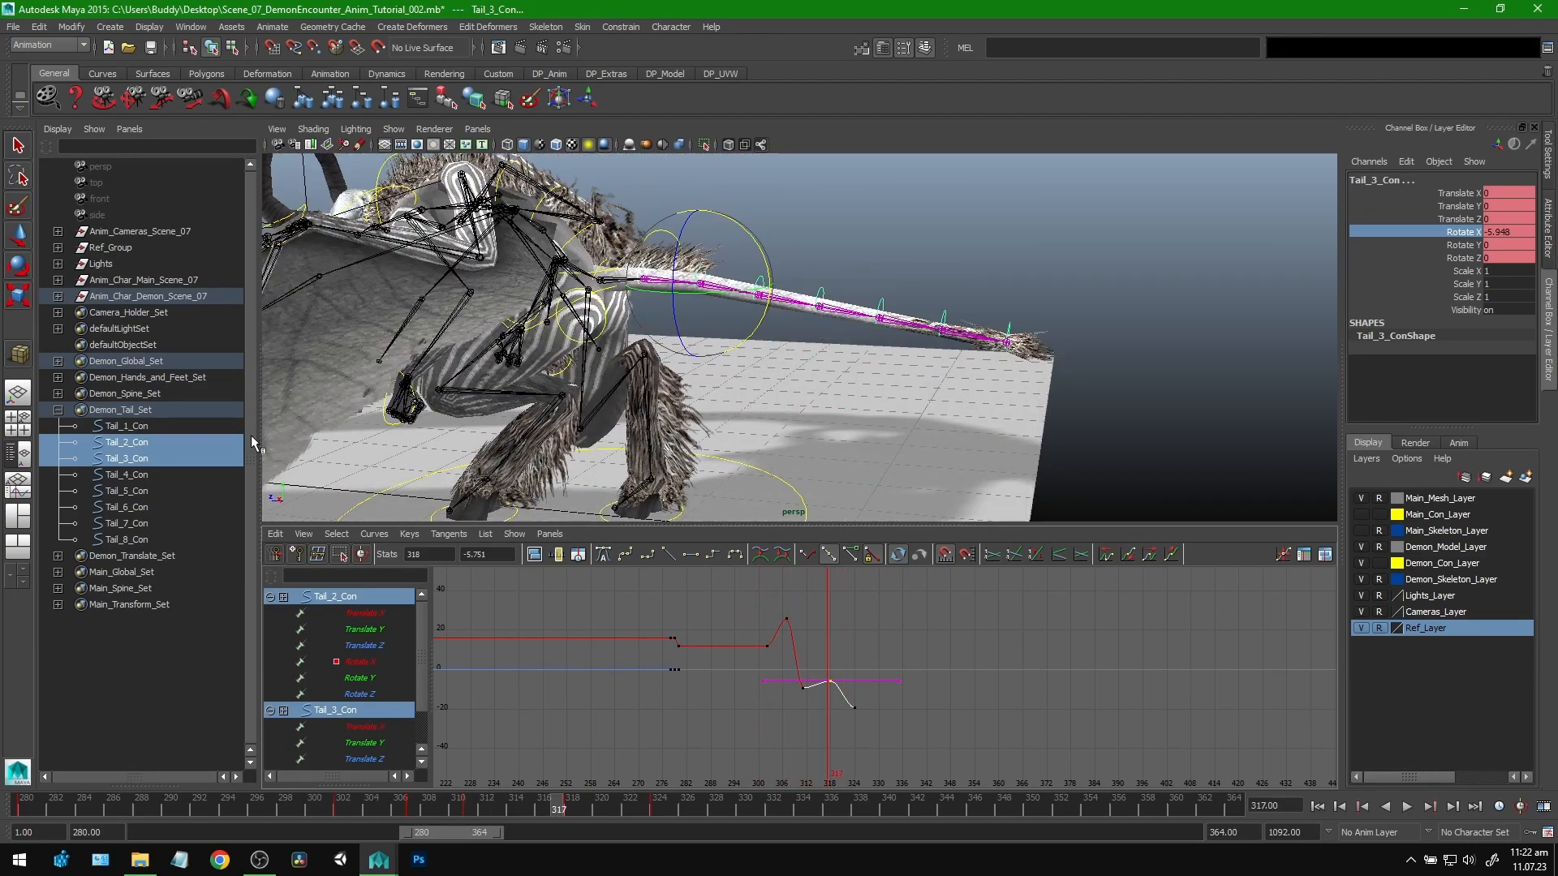
# Step: Lower Tail_1_Con's last two Rotate X keys together by about 24 degrees in the Graph Editor
pyautogui.click(130, 426)
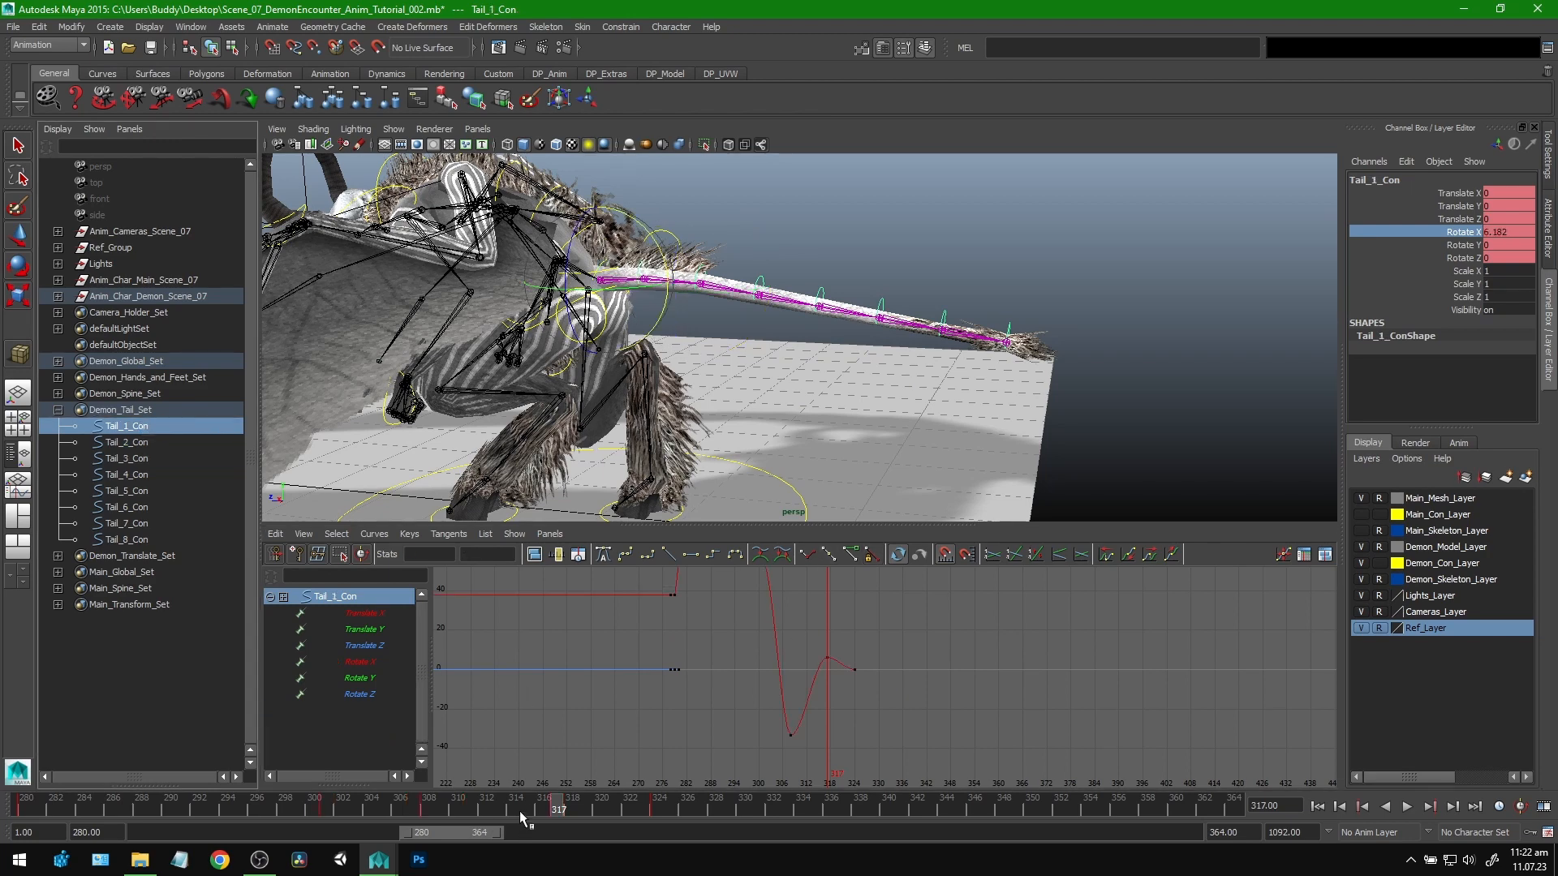
pyautogui.hotkey('alt', 'v')
pyautogui.hotkey('alt', 'v')
pyautogui.moveTo(908, 609); pyautogui.dragTo(813, 687)
pyautogui.press('w')
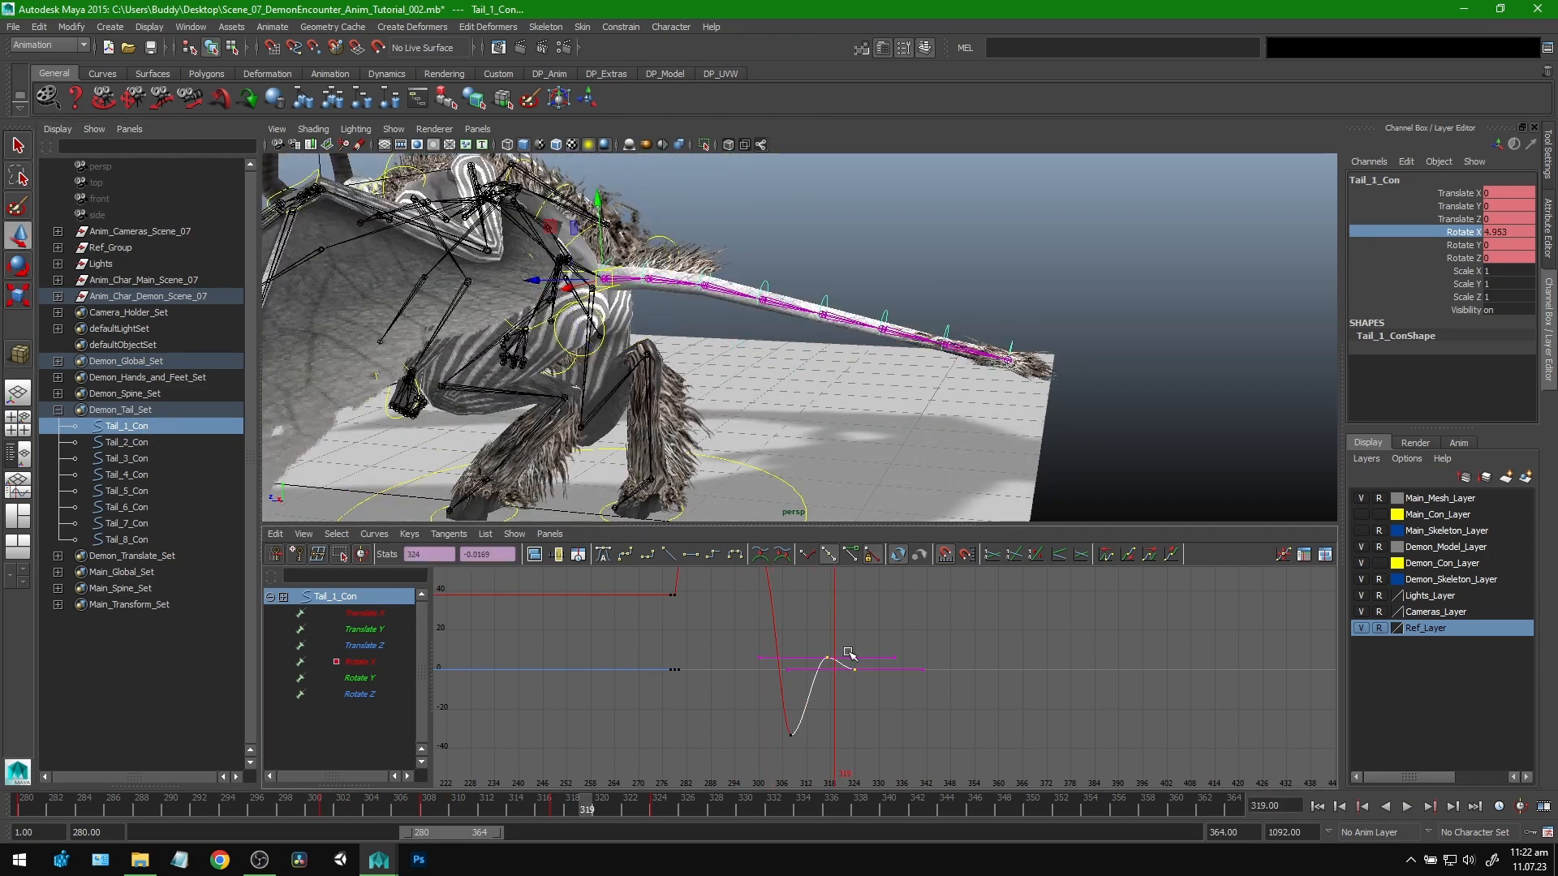
pyautogui.keyDown('shift'); pyautogui.moveTo(864, 620); pyautogui.dragTo(864, 634, button='middle'); pyautogui.keyUp('shift')
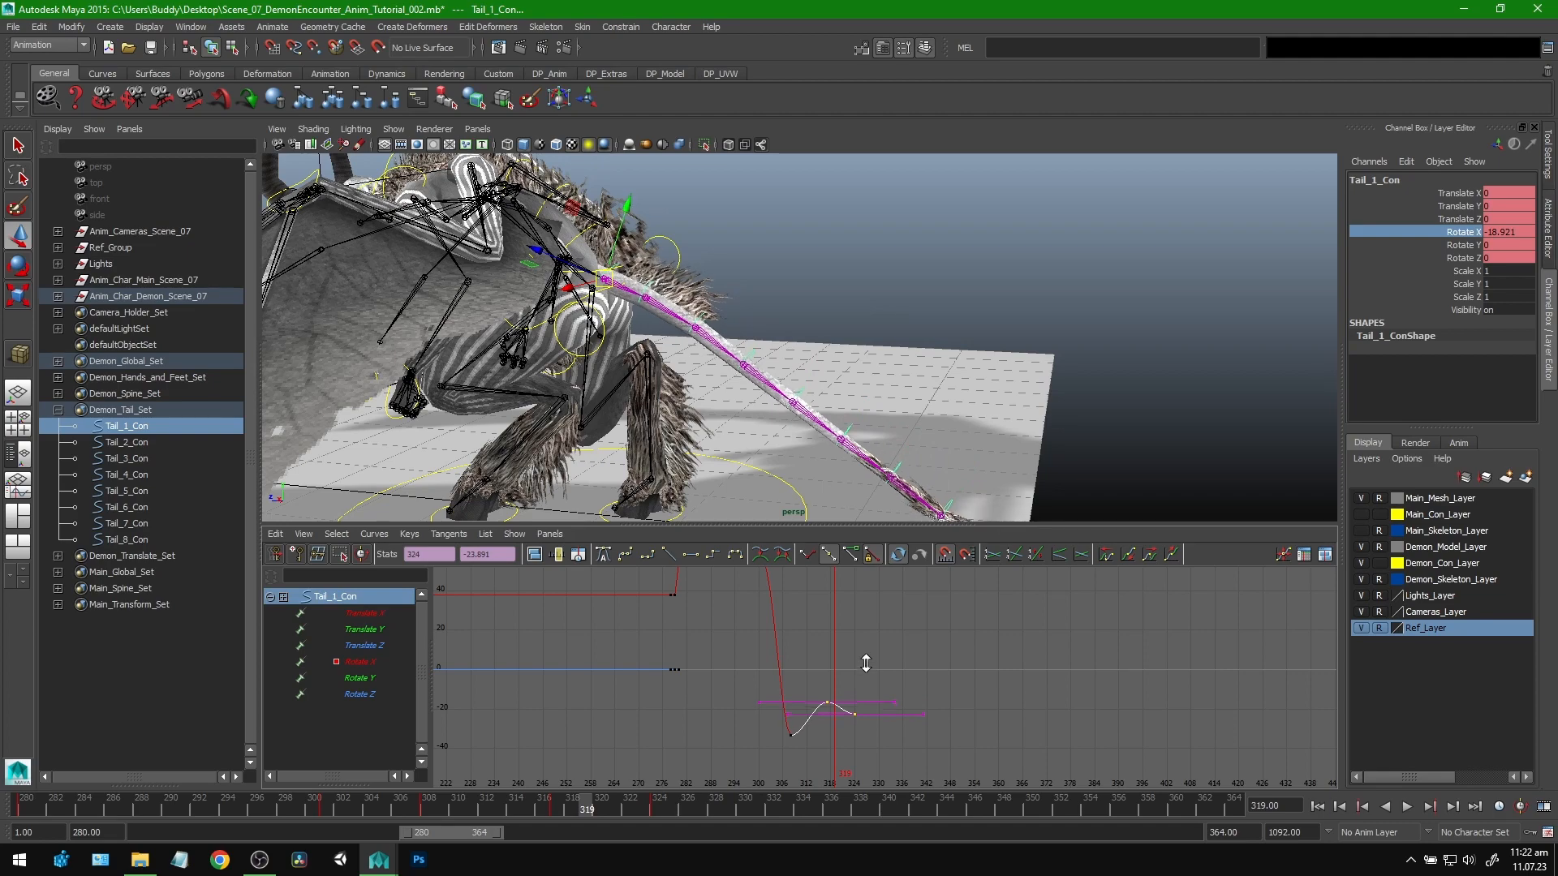
# Step: Play back and scrub through the landing between about frames 299 and 334 to review the tail's swing
pyautogui.hotkey('alt', 'v')
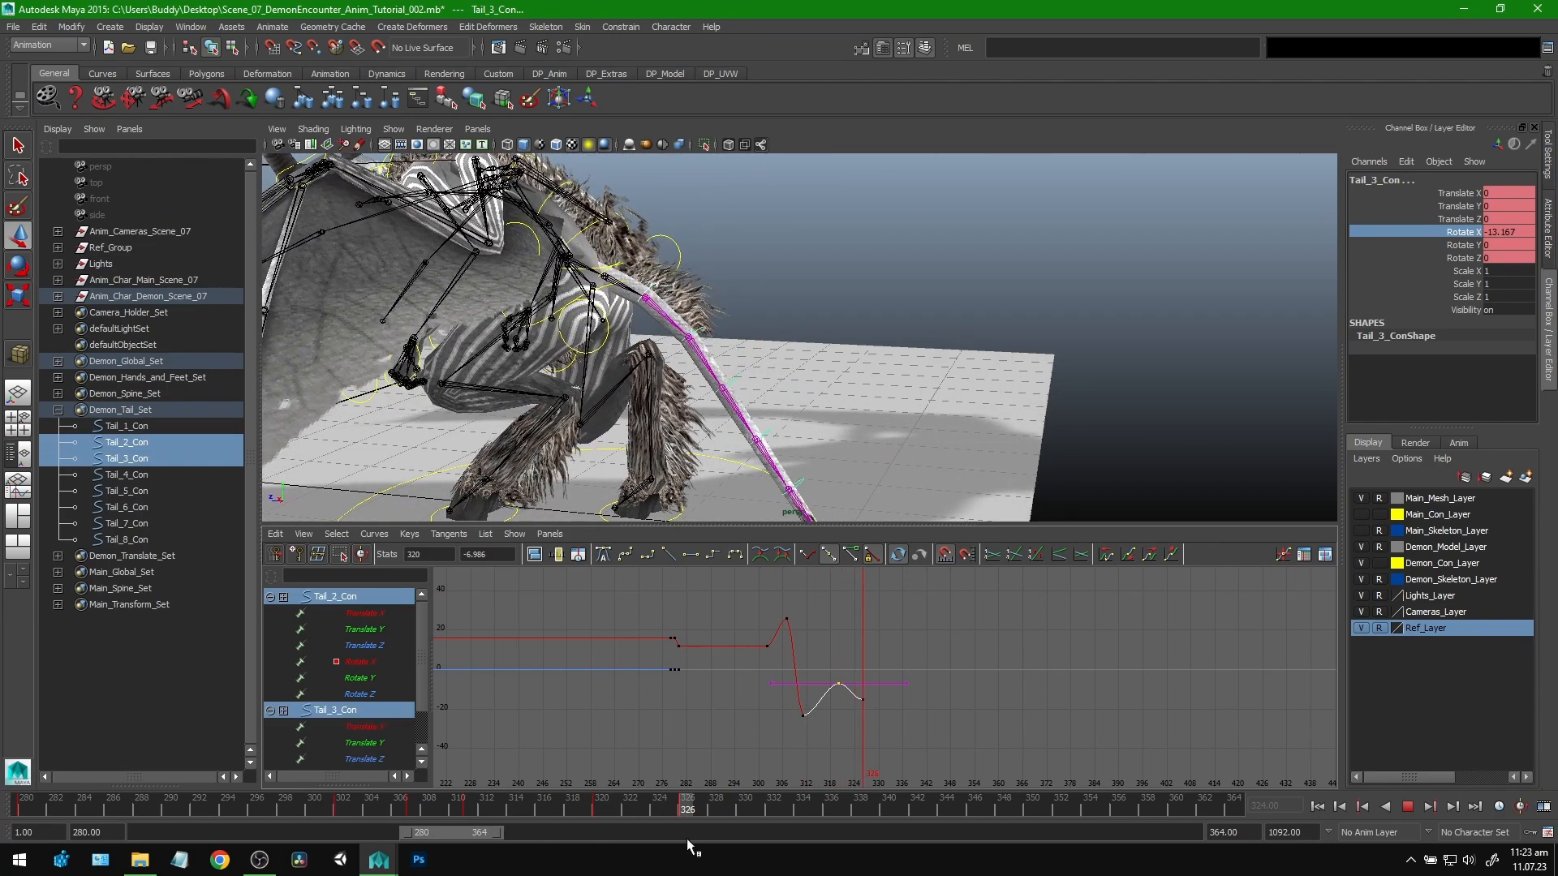
pyautogui.moveTo(687, 839); pyautogui.dragTo(285, 818)
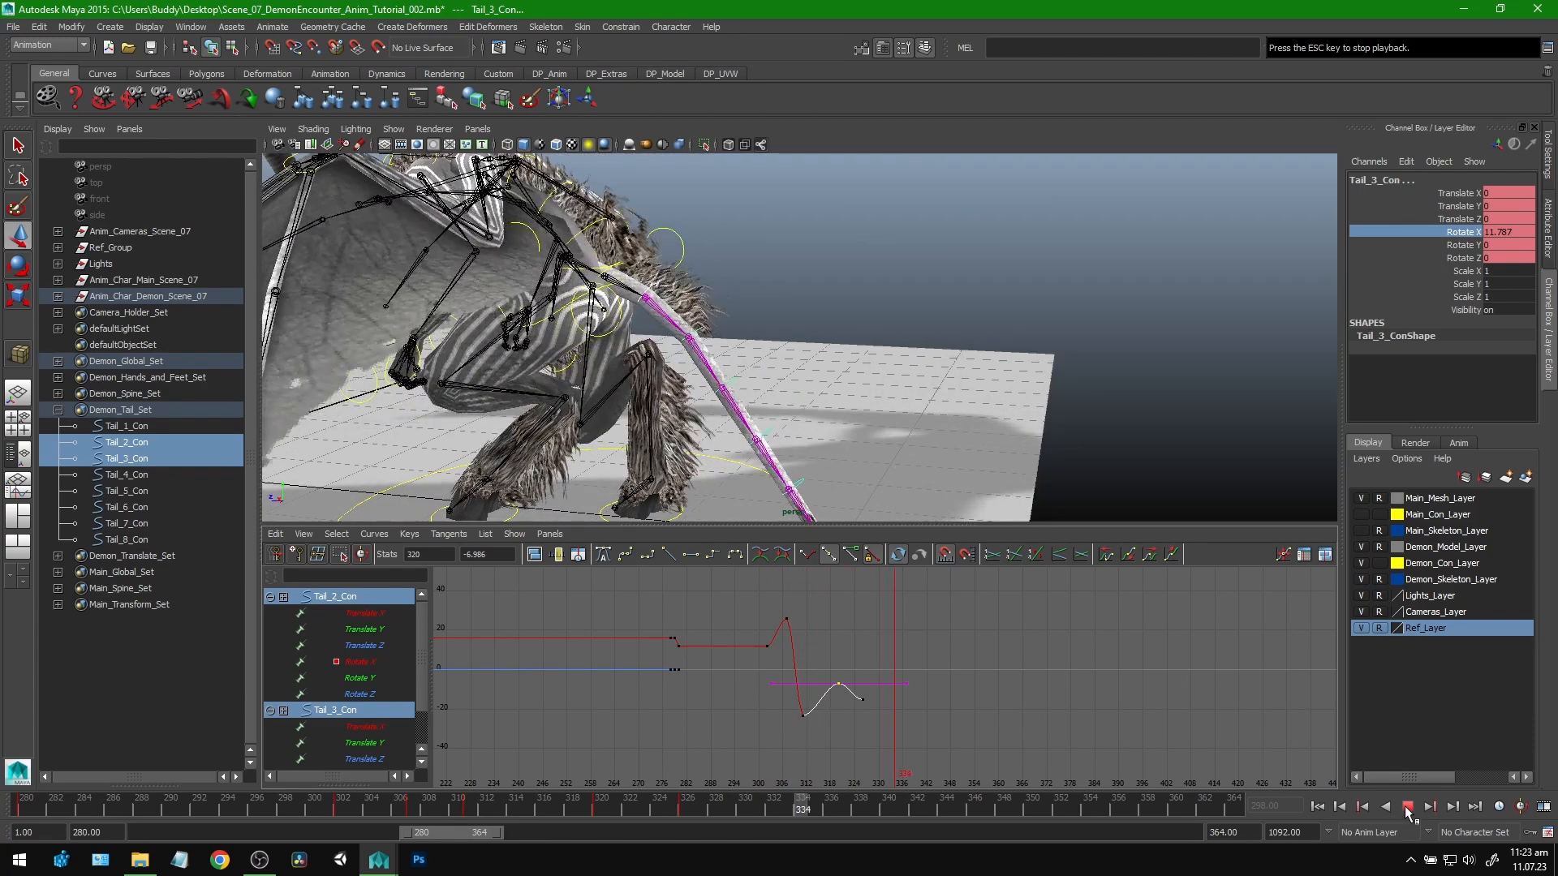
pyautogui.moveTo(758, 805); pyautogui.dragTo(198, 834)
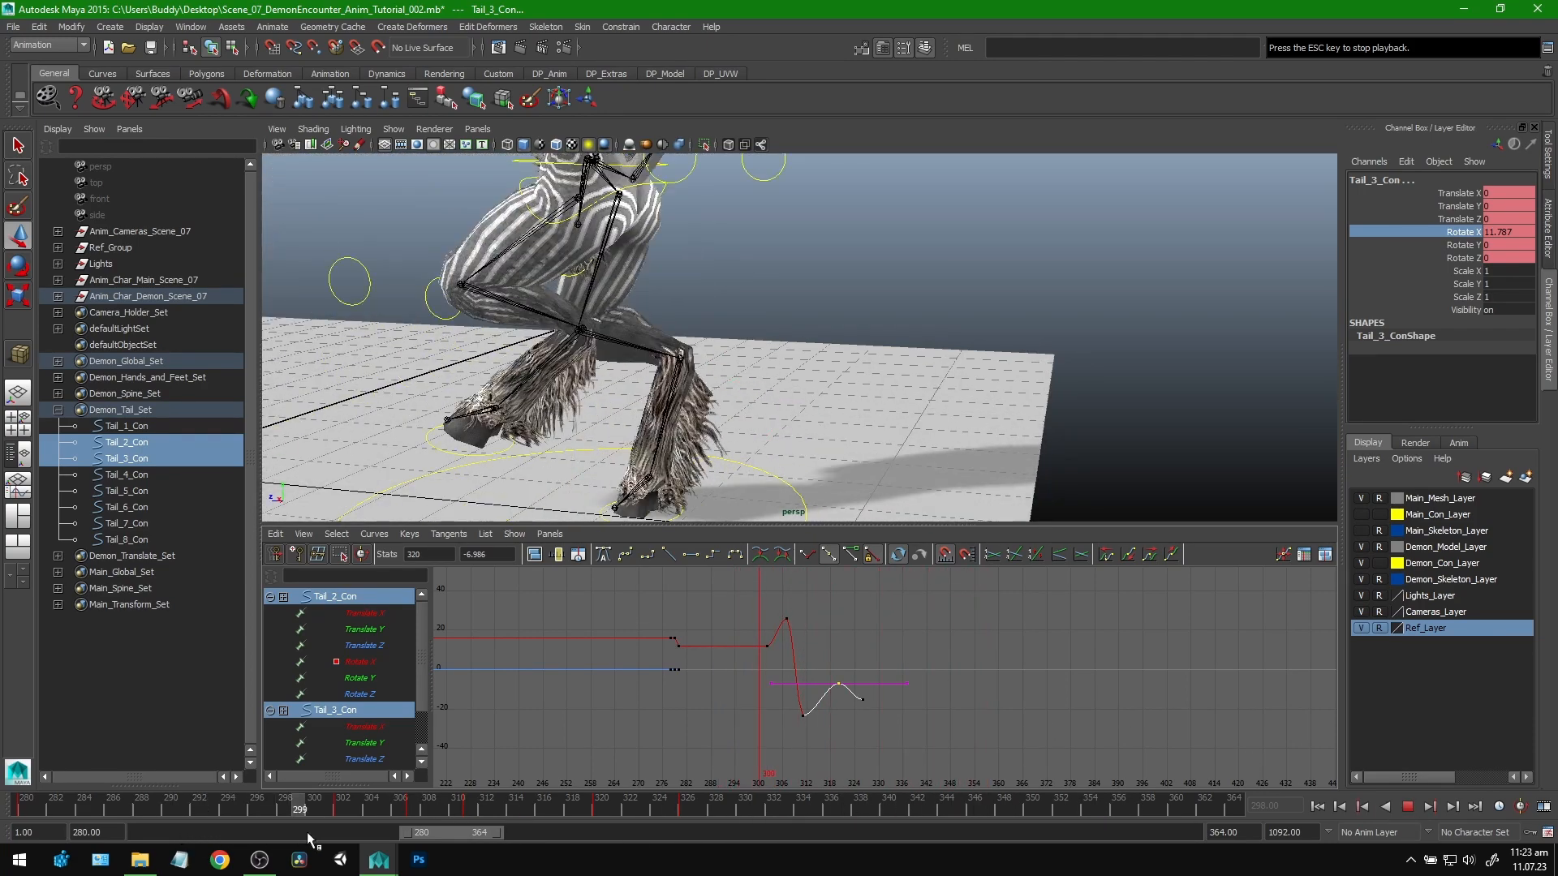
pyautogui.moveTo(380, 844); pyautogui.dragTo(547, 824)
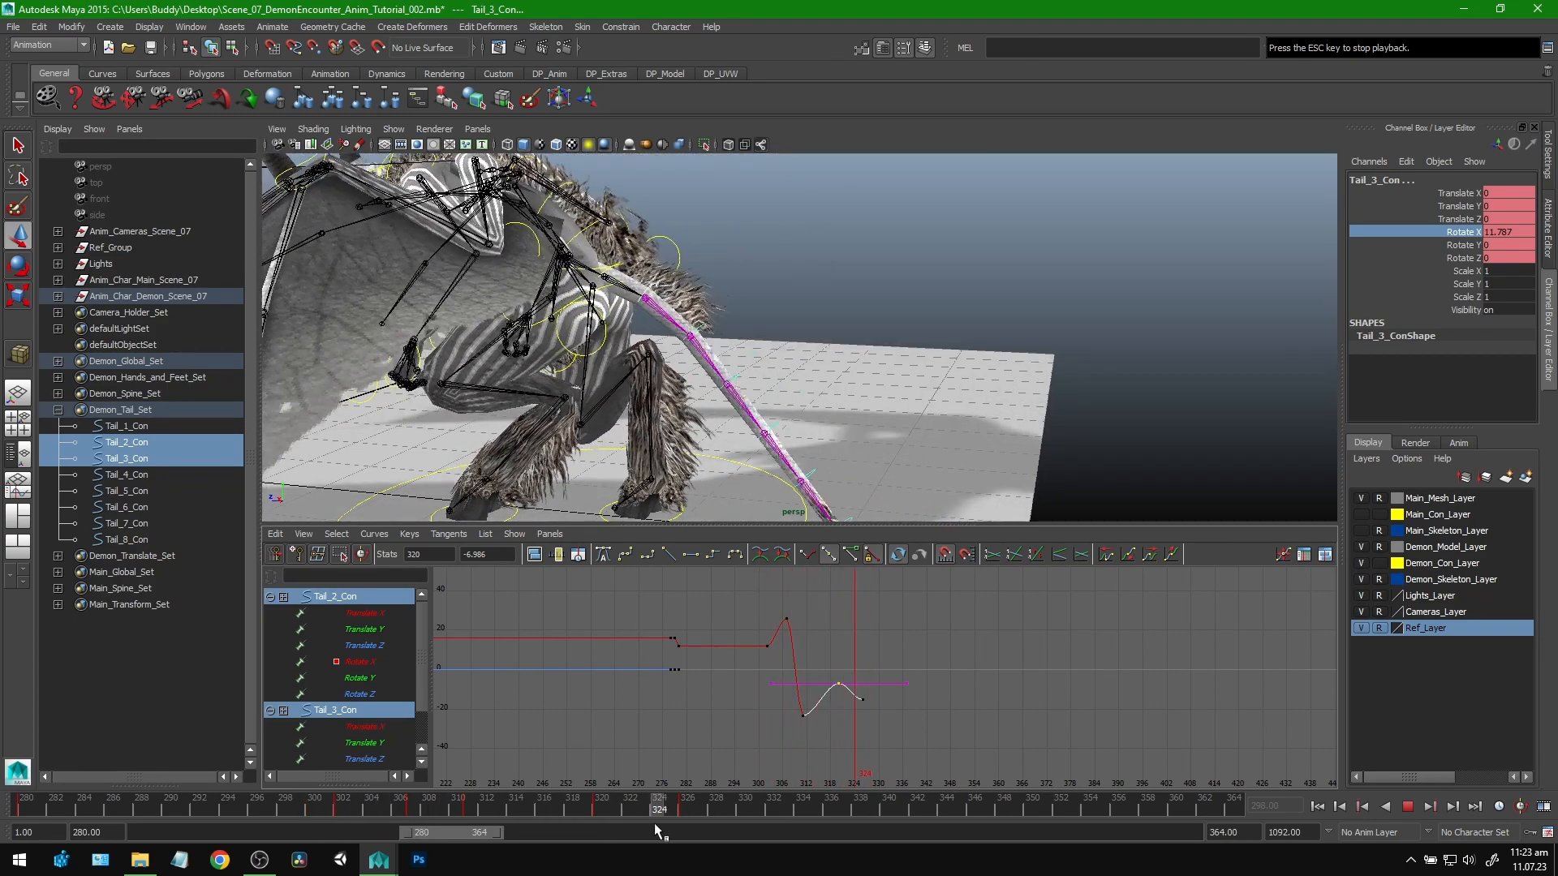
pyautogui.moveTo(654, 823); pyautogui.dragTo(485, 820)
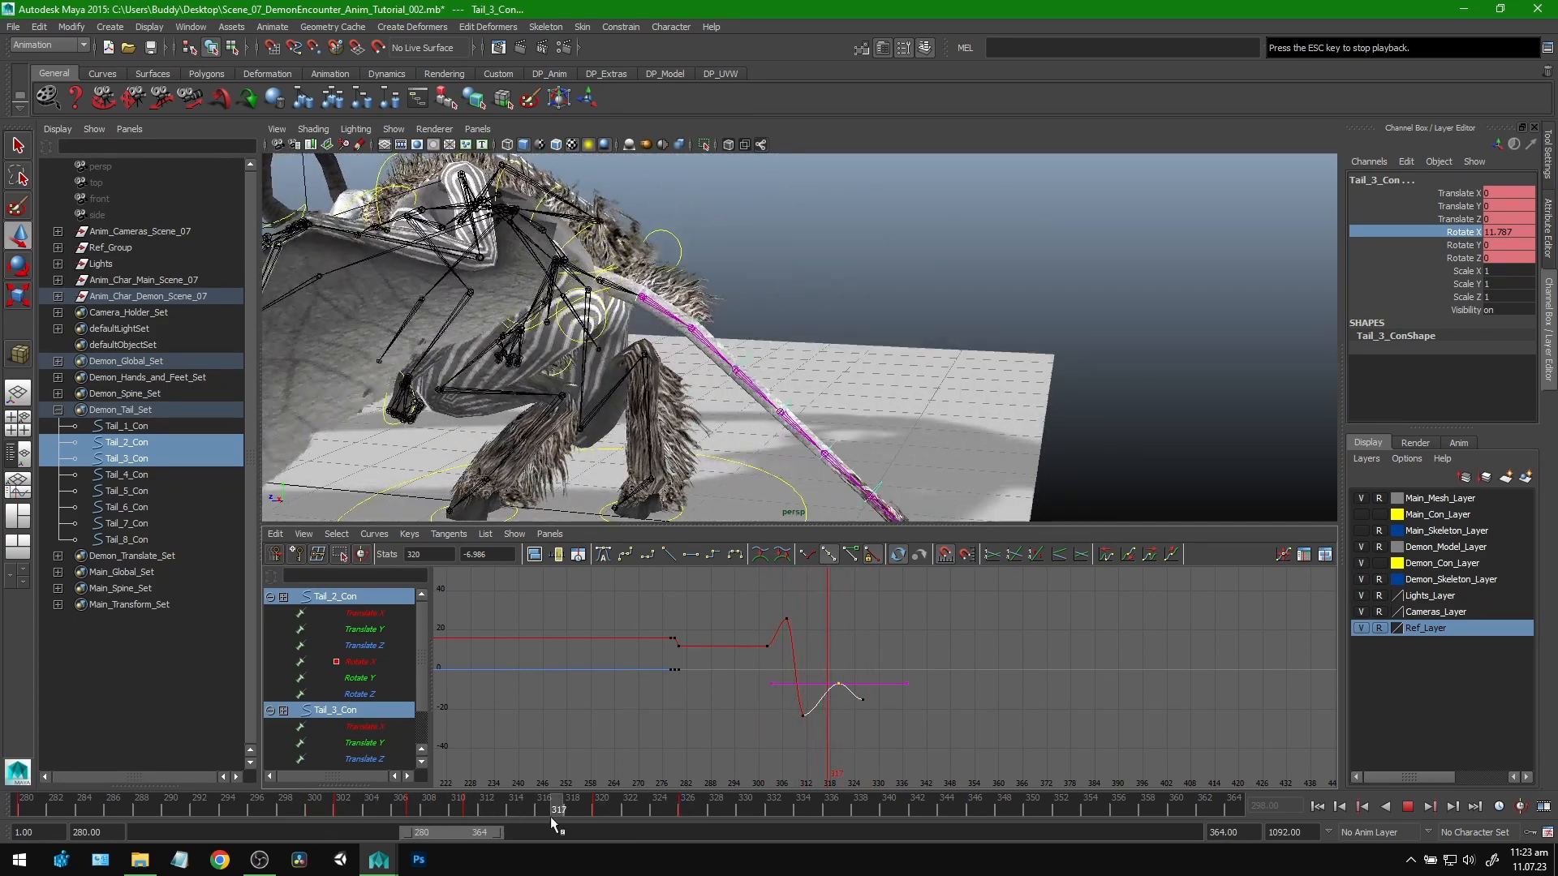
pyautogui.moveTo(605, 820); pyautogui.dragTo(295, 826)
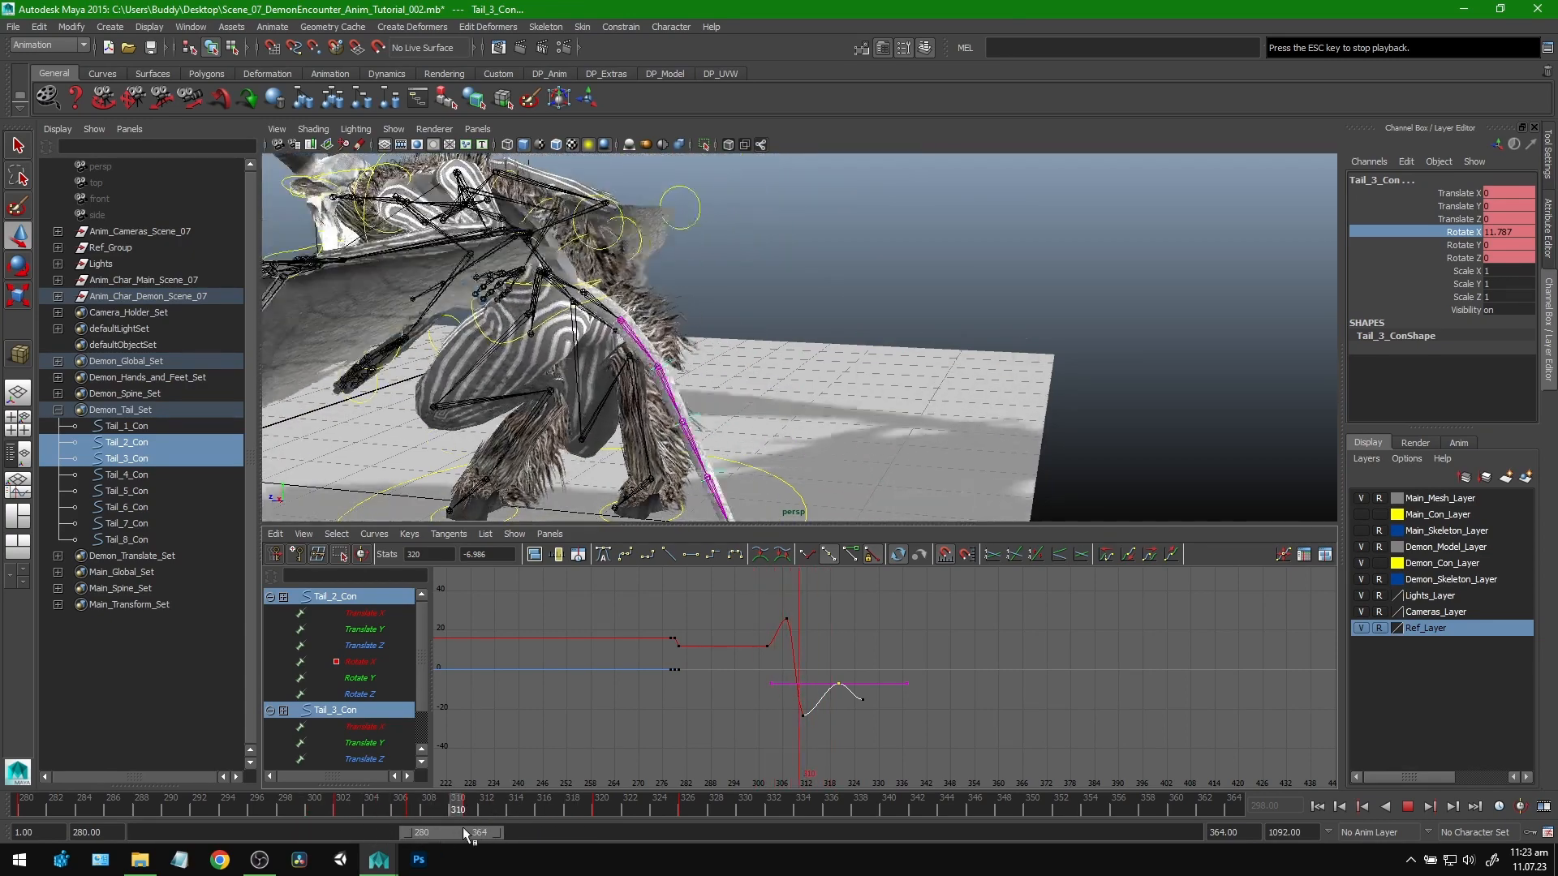
pyautogui.click(1413, 804)
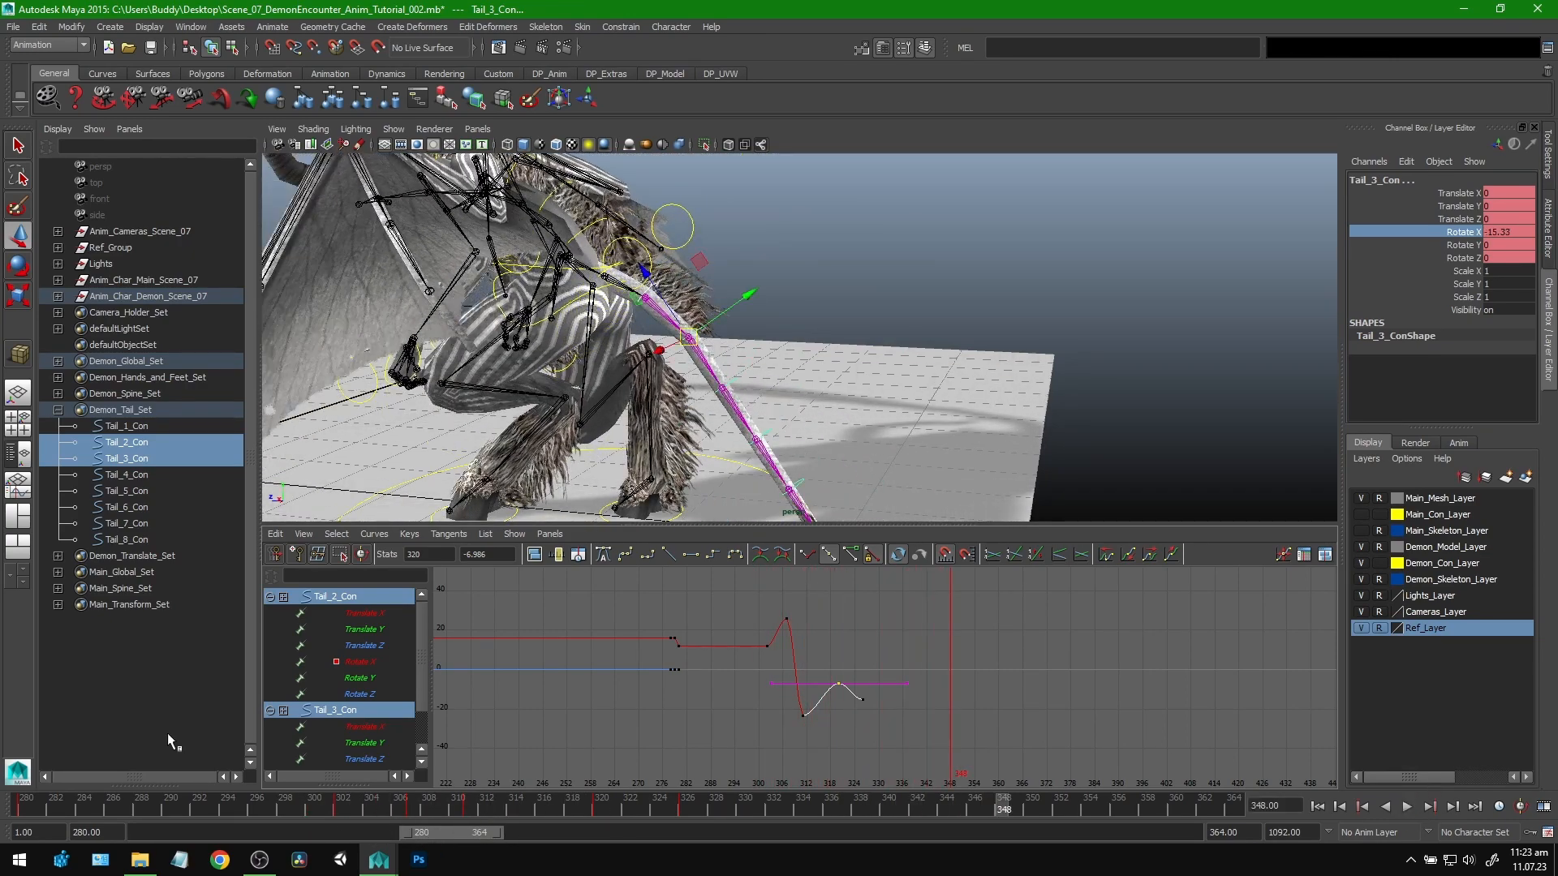
# Step: Select Tail_4_Con, Tail_5_Con and Tail_6_Con and key them together at a Rotate X of 5.4 on frame 280
pyautogui.moveTo(119, 479); pyautogui.dragTo(127, 503)
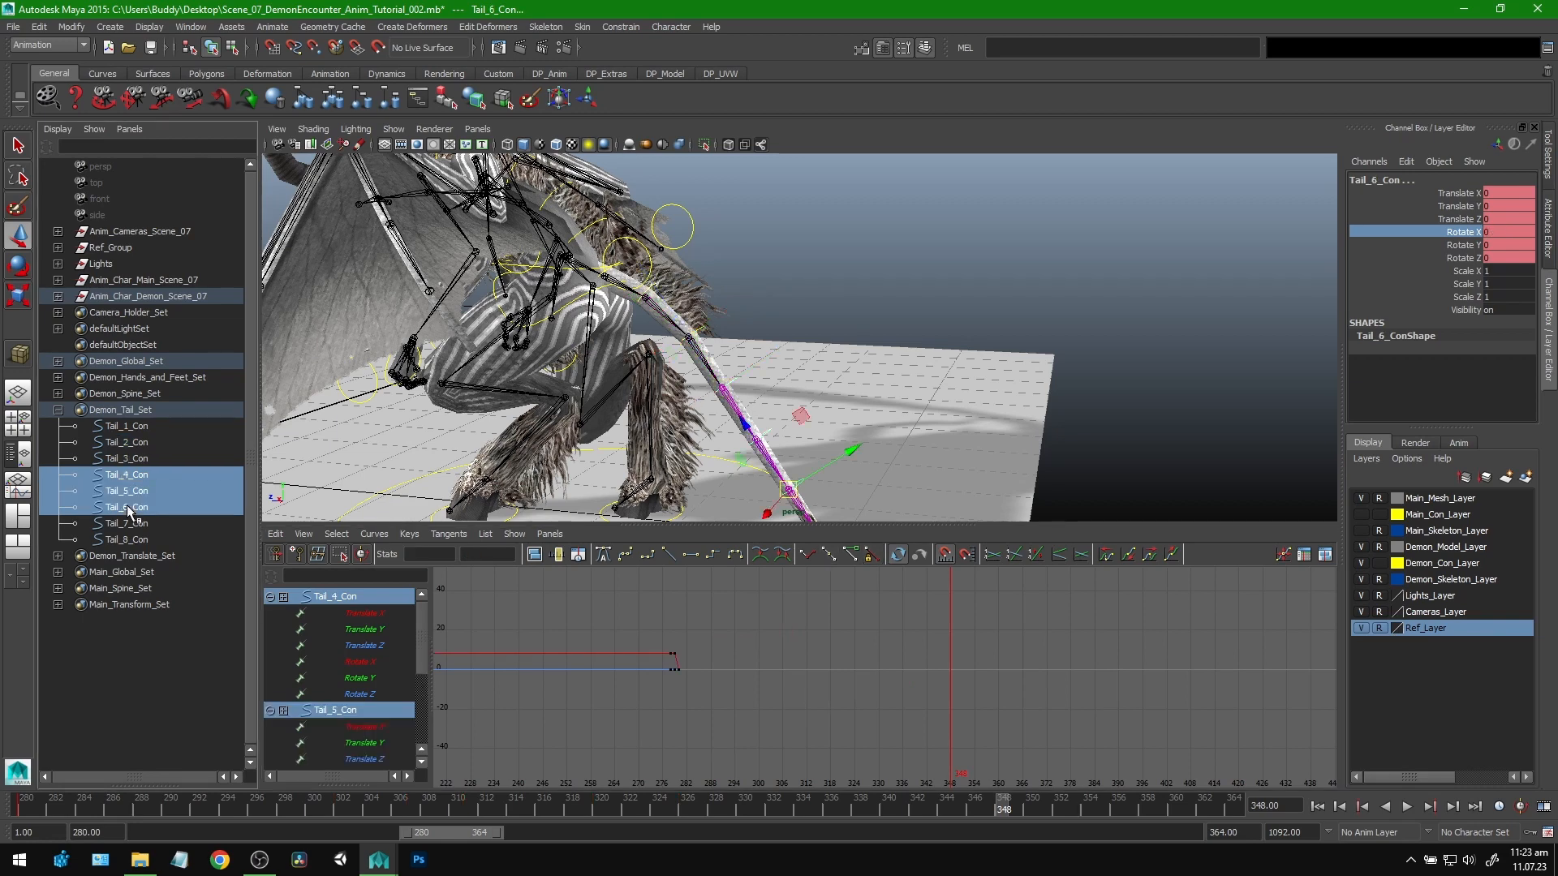
pyautogui.hotkey('alt', 'v')
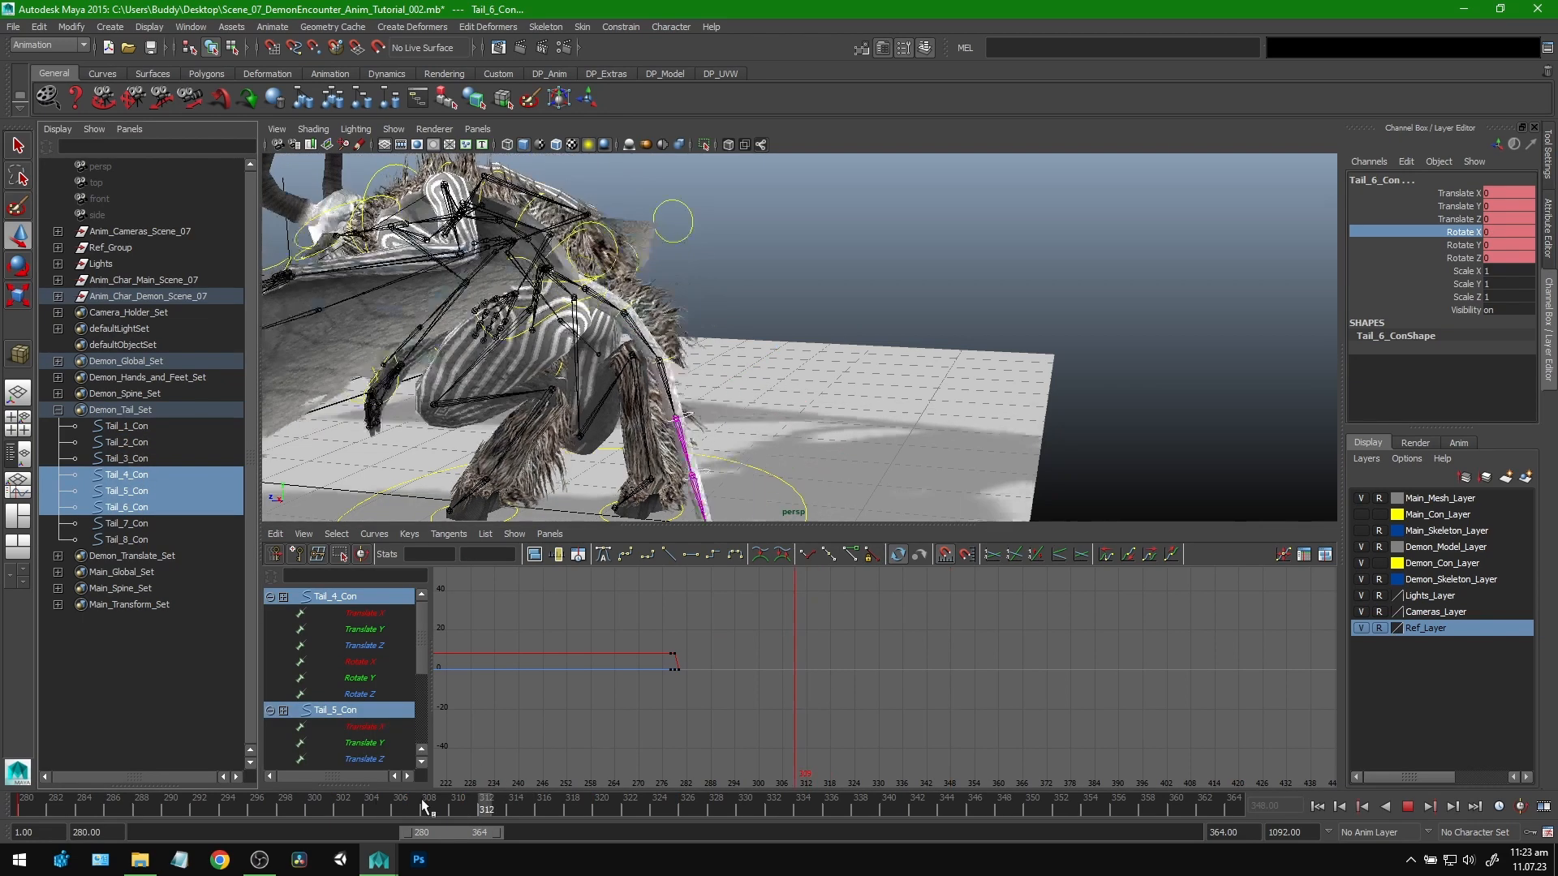
pyautogui.keyDown('alt'); pyautogui.moveTo(655, 458); pyautogui.dragTo(584, 458, button='right'); pyautogui.keyUp('alt')
pyautogui.press('f')
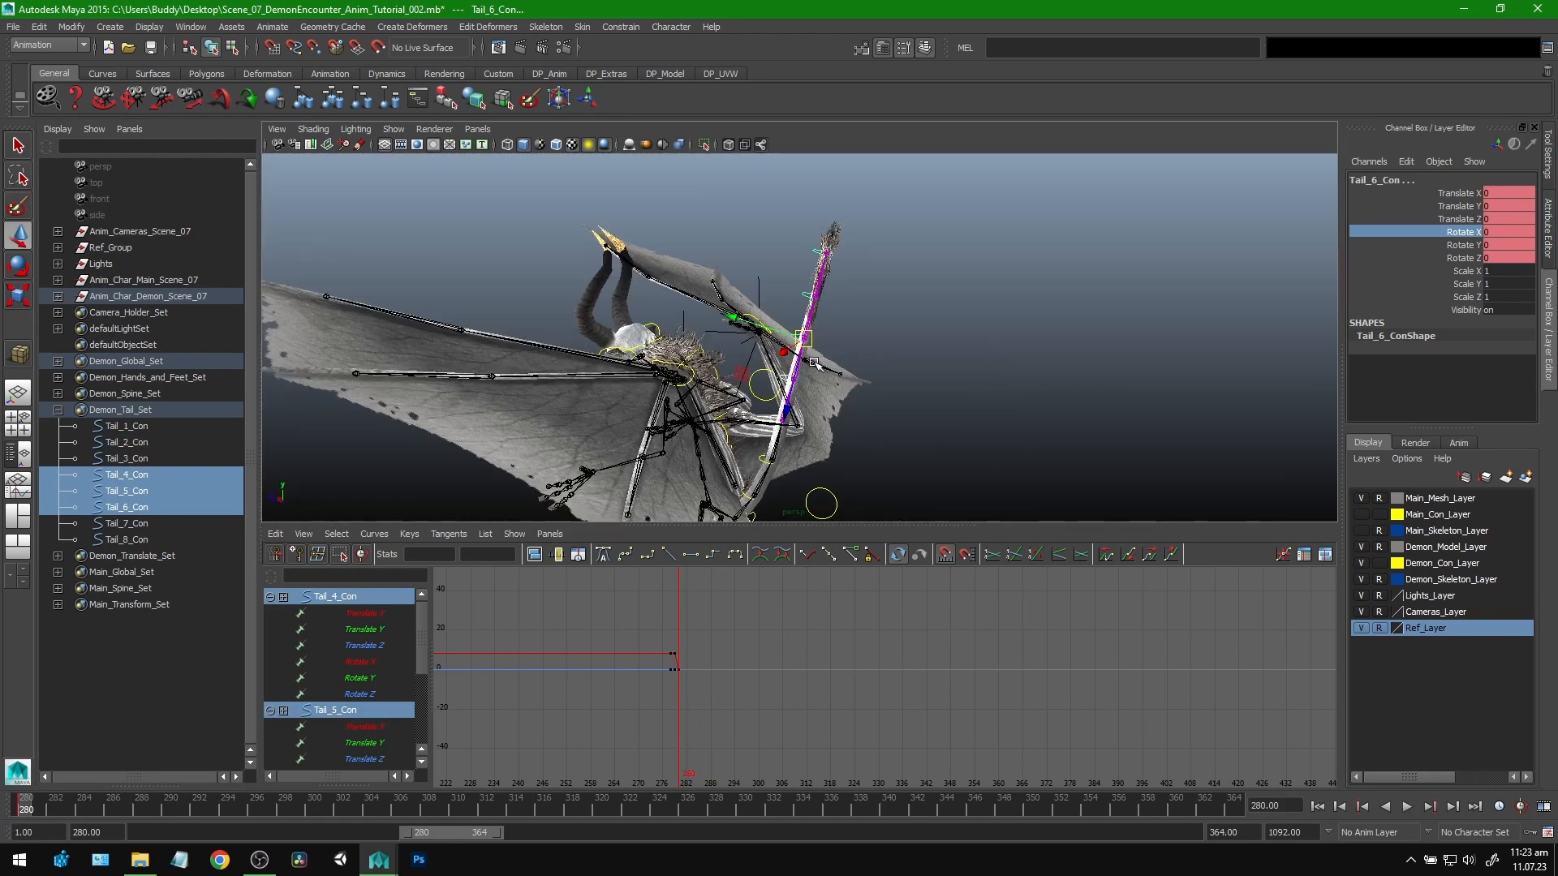
pyautogui.keyDown('alt'); pyautogui.moveTo(819, 363); pyautogui.dragTo(844, 400); pyautogui.keyUp('alt')
pyautogui.moveTo(1112, 270); pyautogui.dragTo(1118, 270, button='middle')
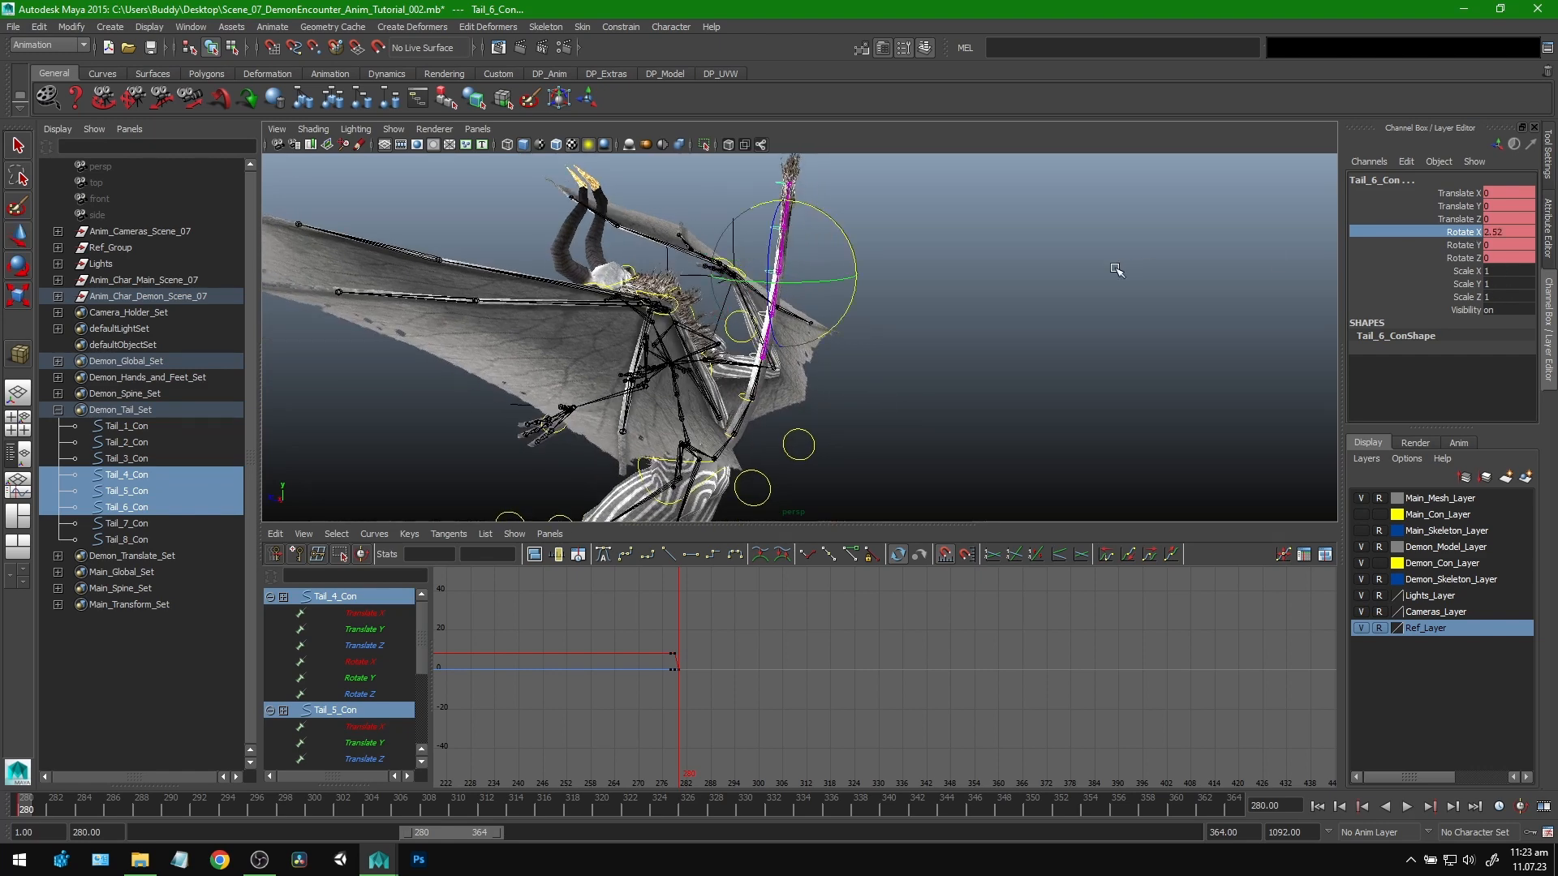
pyautogui.keyDown('alt'); pyautogui.moveTo(1135, 302); pyautogui.dragTo(1040, 348, button='right'); pyautogui.keyUp('alt')
pyautogui.moveTo(1040, 348)
pyautogui.keyDown('alt'); pyautogui.mouseDown()
pyautogui.moveTo(1152, 341)
pyautogui.moveTo(1026, 344)
pyautogui.moveTo(1041, 347)
pyautogui.mouseUp(); pyautogui.keyUp('alt')
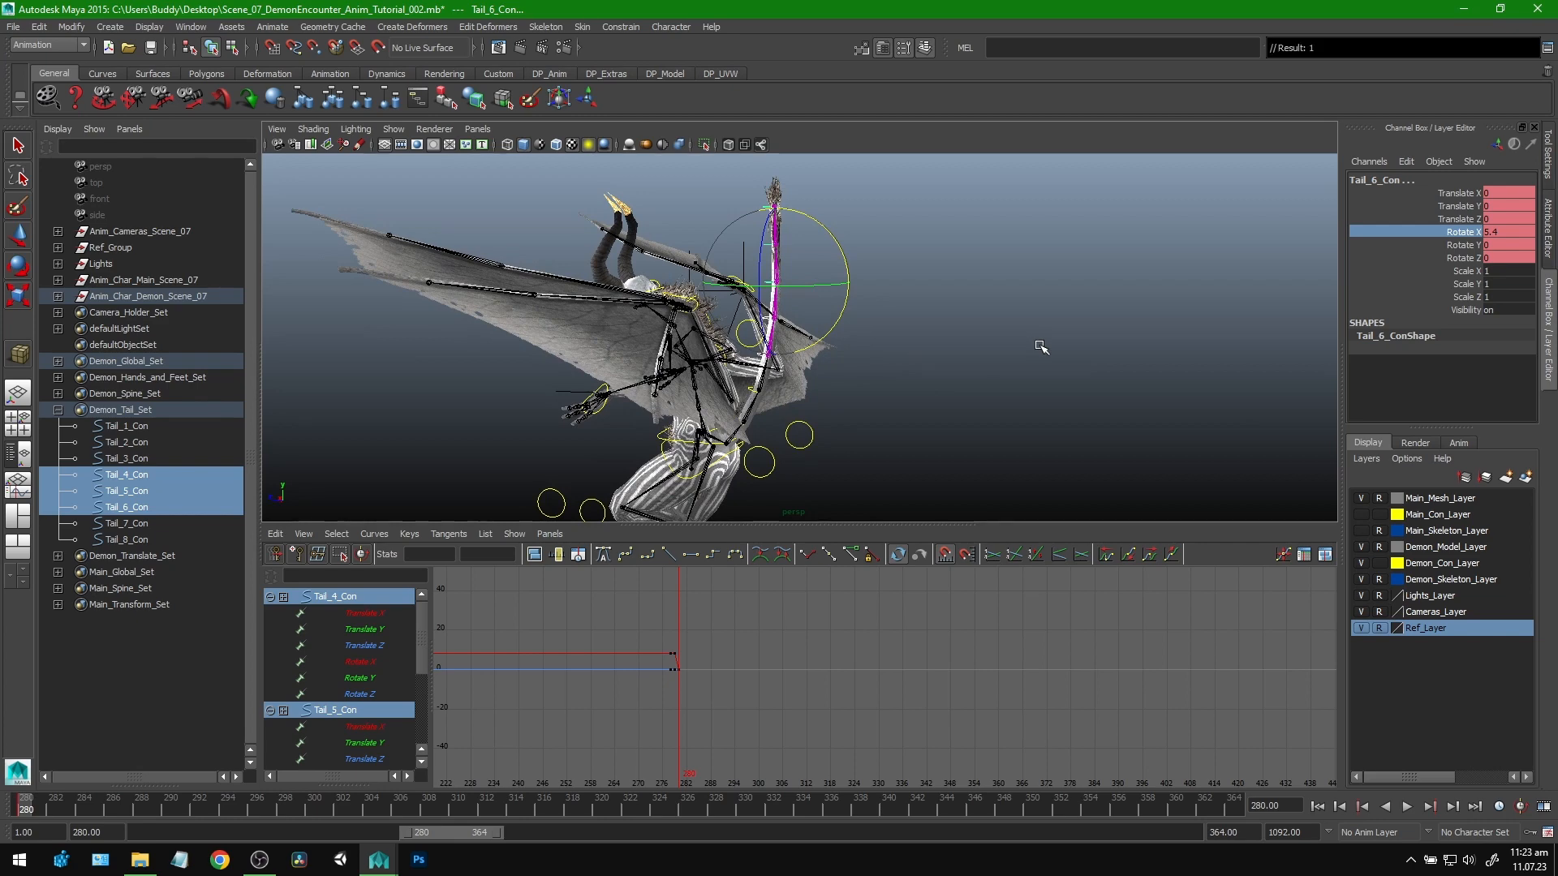
# Step: Scrub to the start of the drop and key Tail_4_Con to Tail_6_Con in the same pose at frame 300
pyautogui.hotkey('alt', 'v')
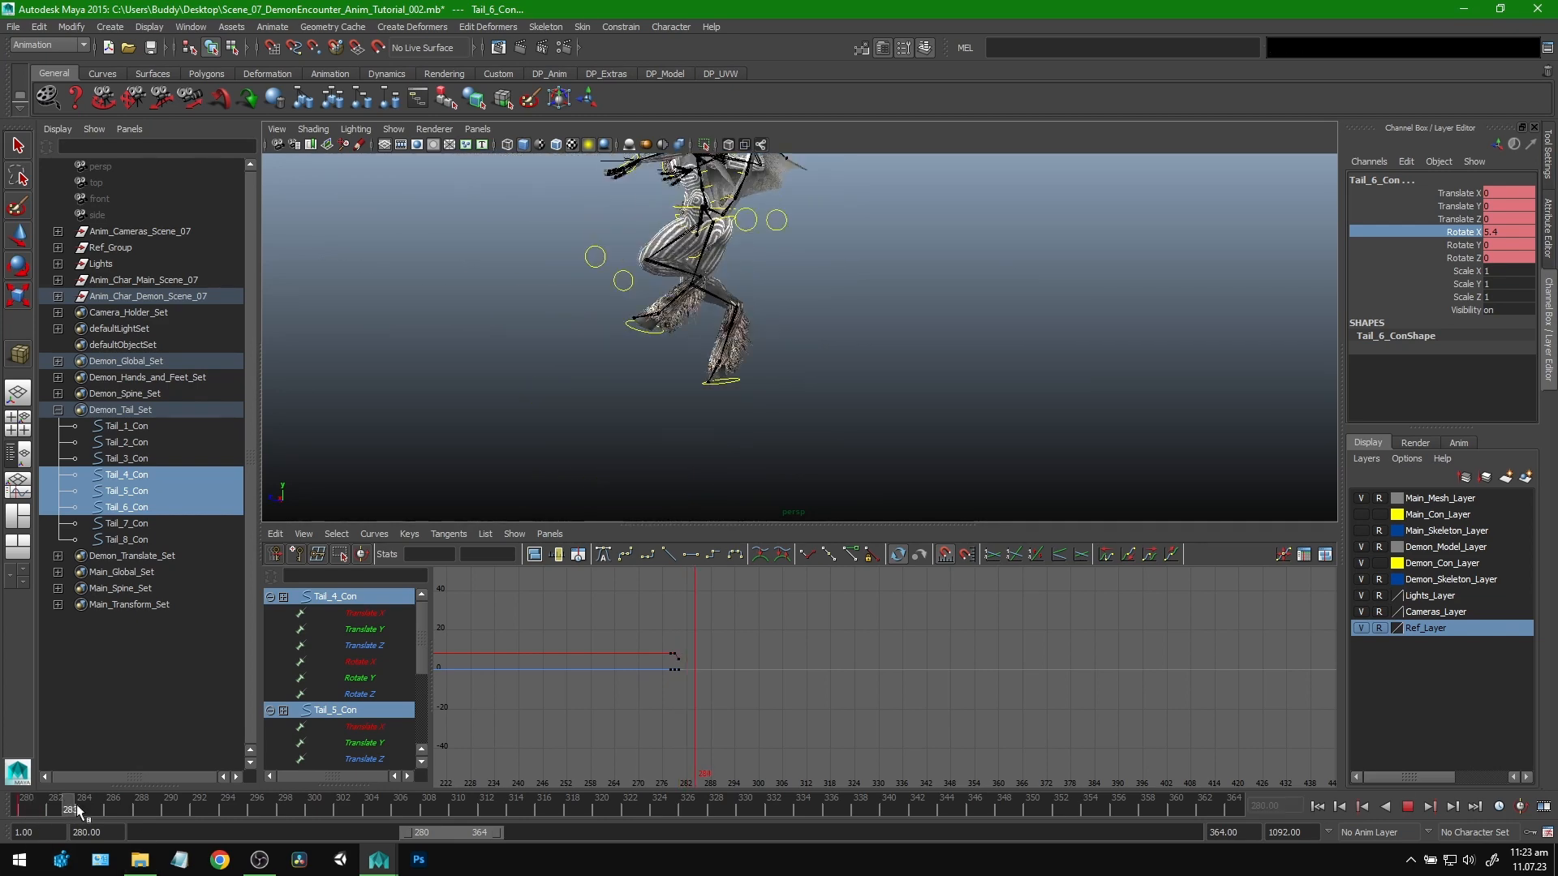
pyautogui.hotkey('alt', 'v')
pyautogui.keyDown('alt'); pyautogui.moveTo(873, 426); pyautogui.dragTo(827, 160, button='middle'); pyautogui.keyUp('alt')
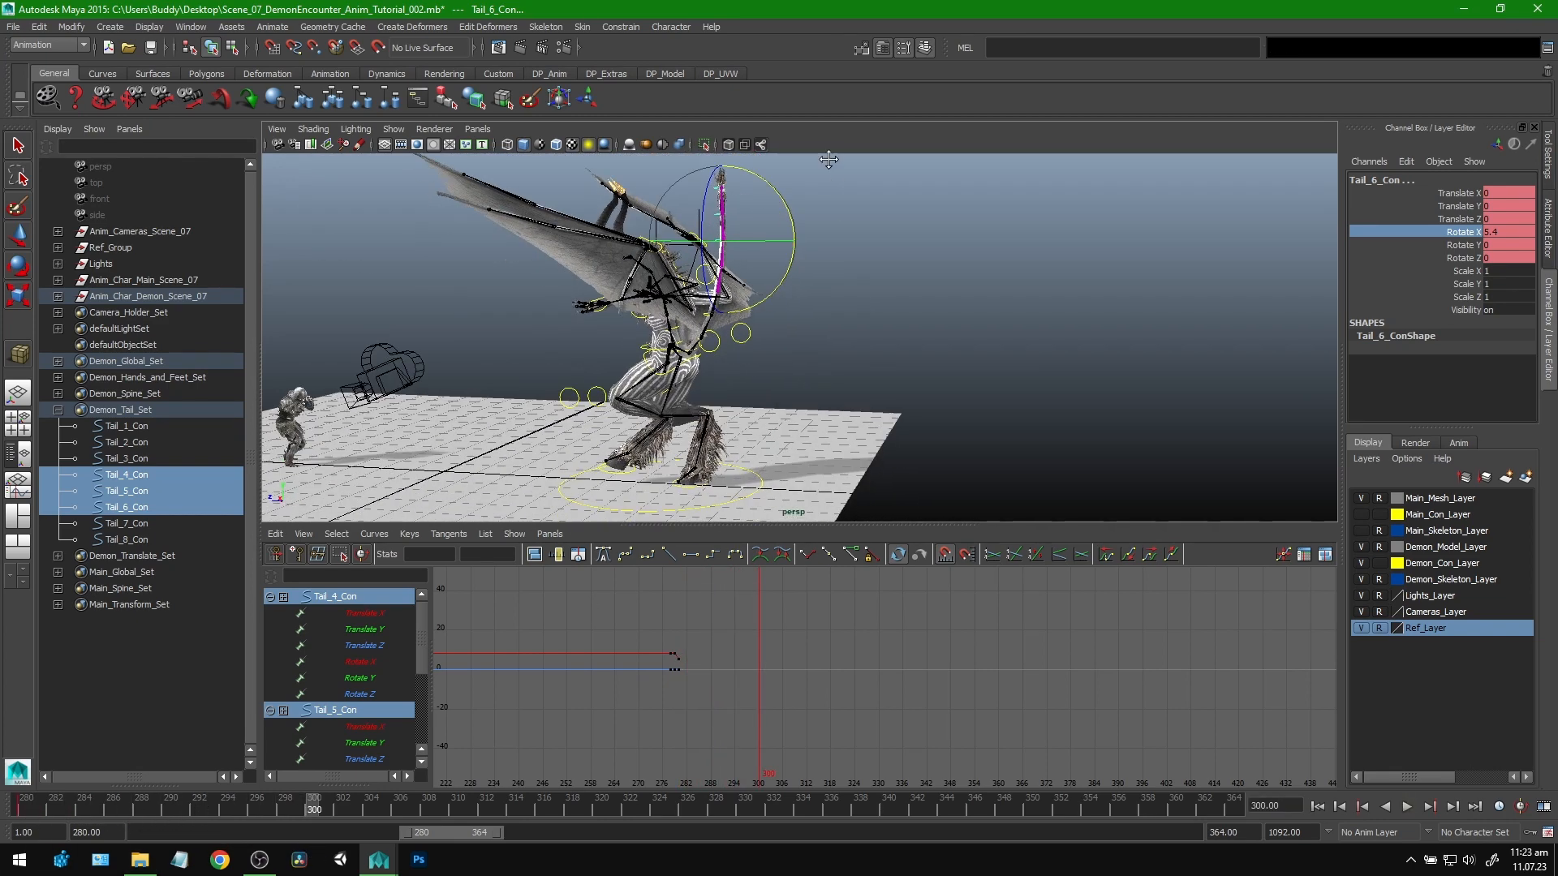
pyautogui.keyDown('alt'); pyautogui.moveTo(843, 367); pyautogui.dragTo(910, 378, button='right'); pyautogui.keyUp('alt')
pyautogui.hotkey('alt', 'v')
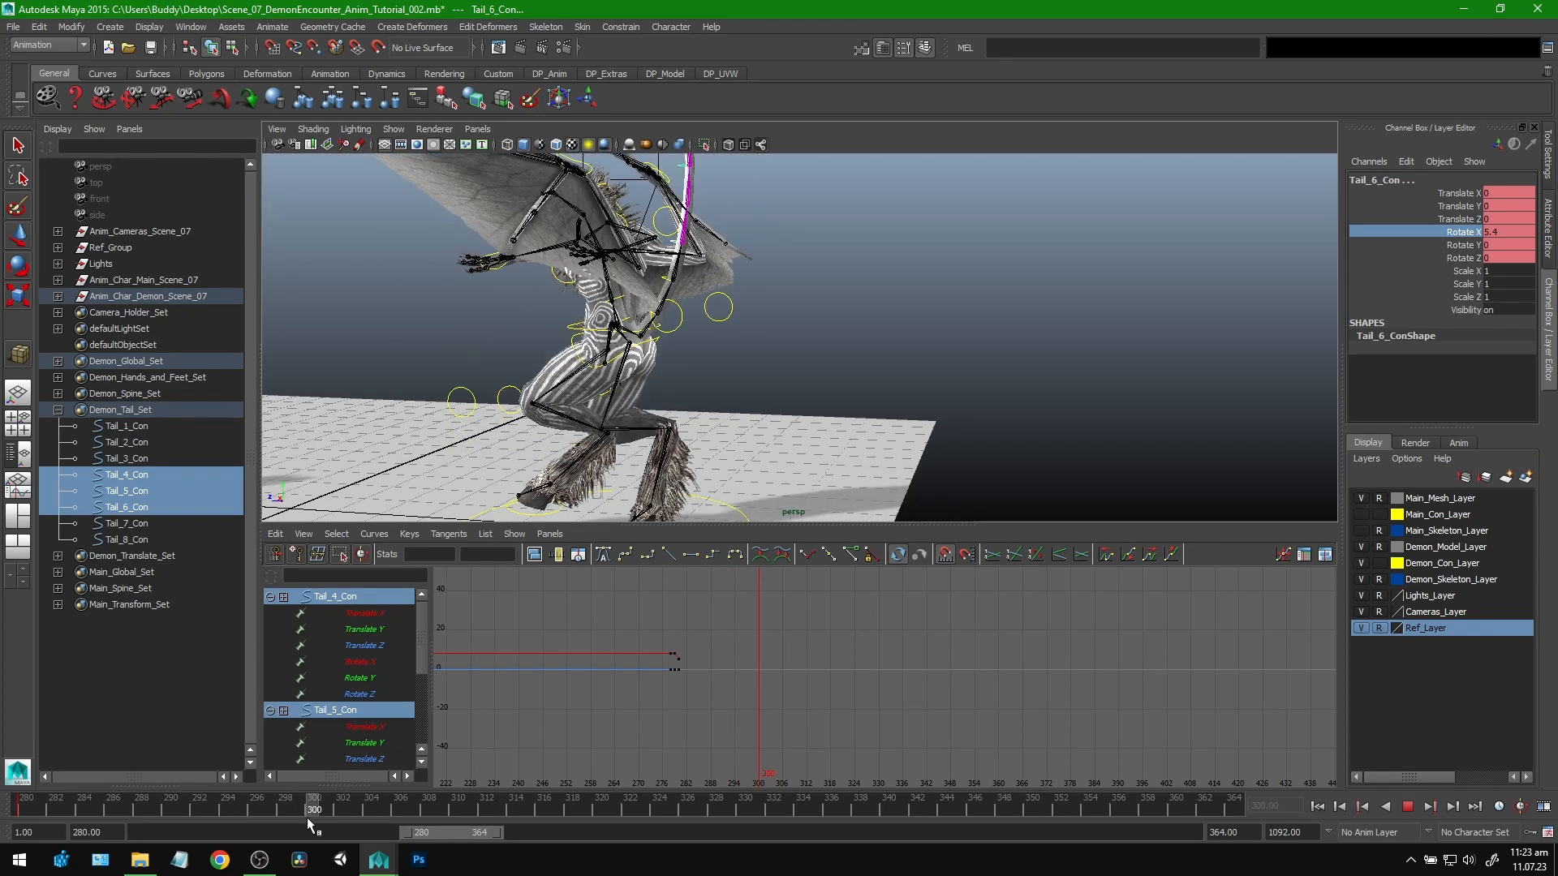
pyautogui.hotkey('alt', 'v')
pyautogui.hotkey('alt', 'v')
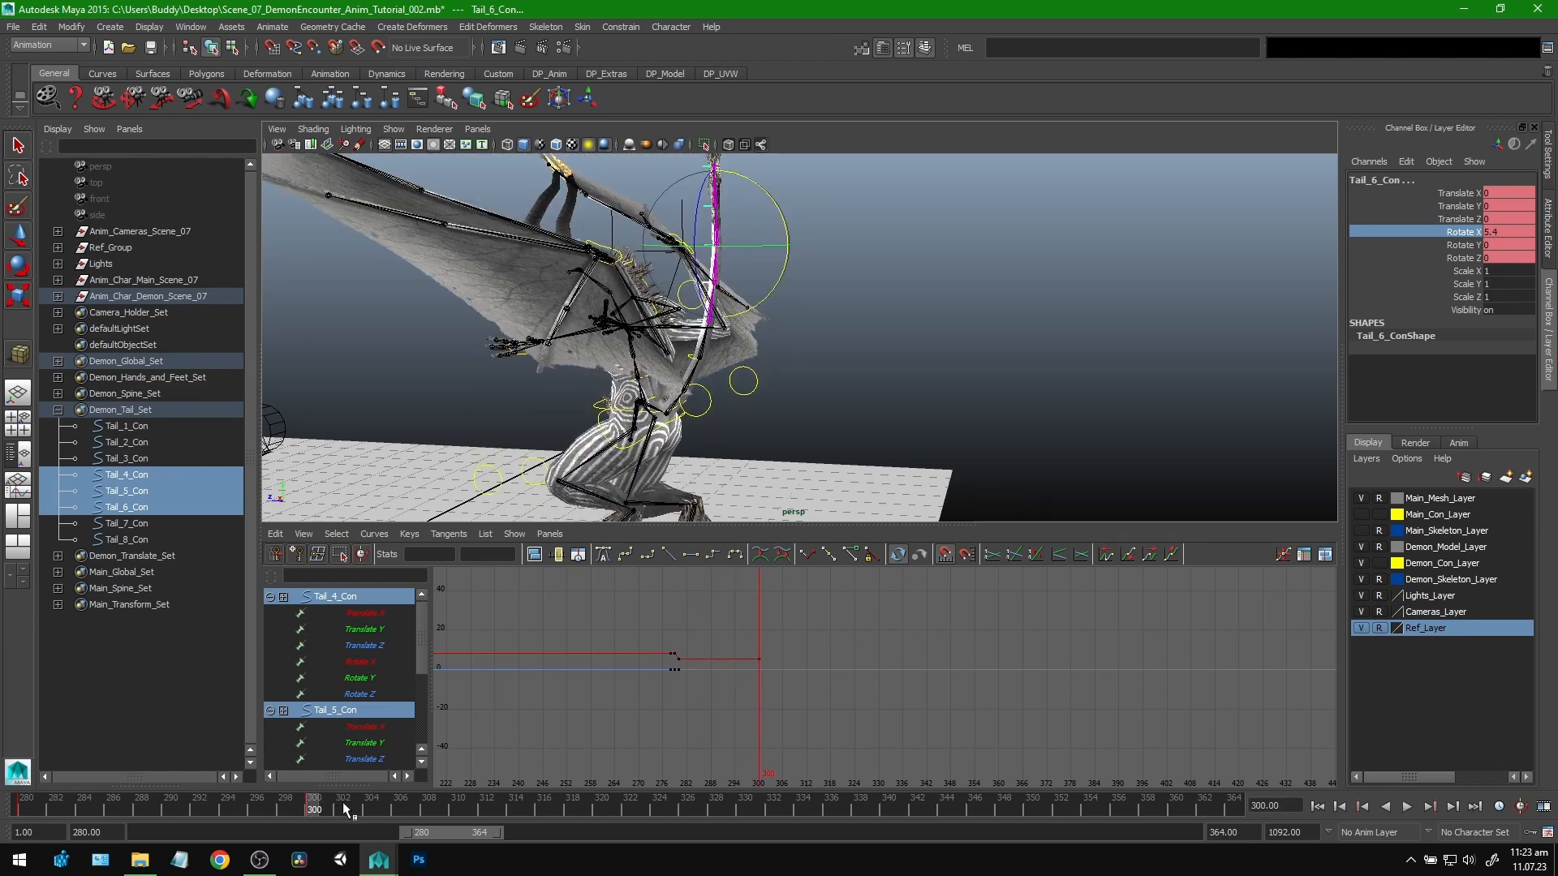
# Step: Curl Tail_4_Con to Tail_6_Con upward at frame 306 and key their Rotate X at 21.96
pyautogui.hotkey('alt', 'v')
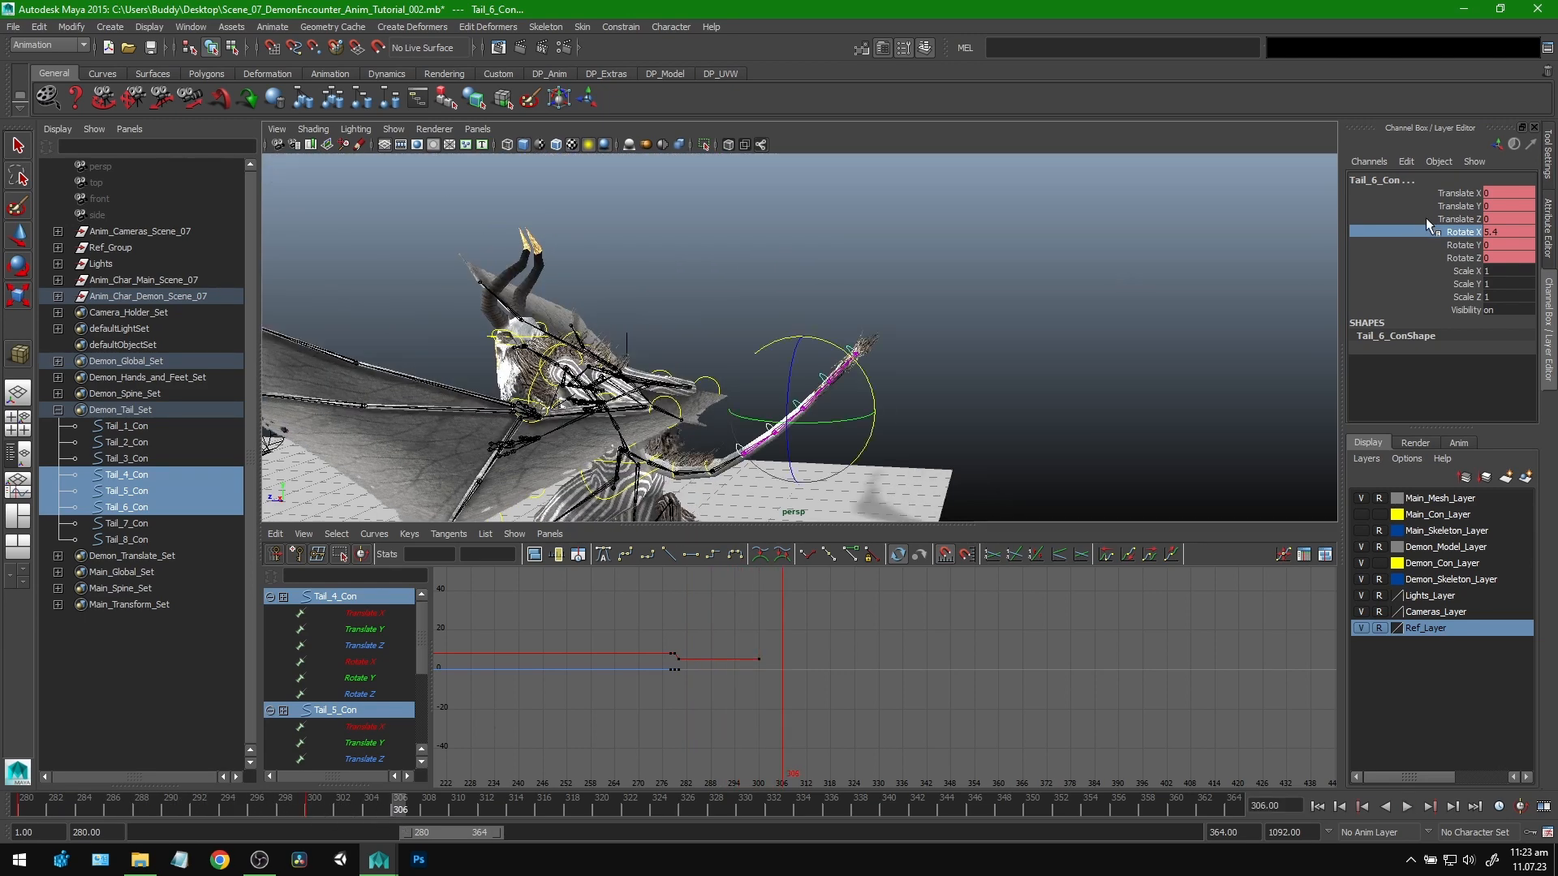
pyautogui.click(1474, 243)
pyautogui.click(1473, 233)
pyautogui.keyDown('alt'); pyautogui.moveTo(1098, 302); pyautogui.dragTo(1153, 231, button='middle'); pyautogui.keyUp('alt')
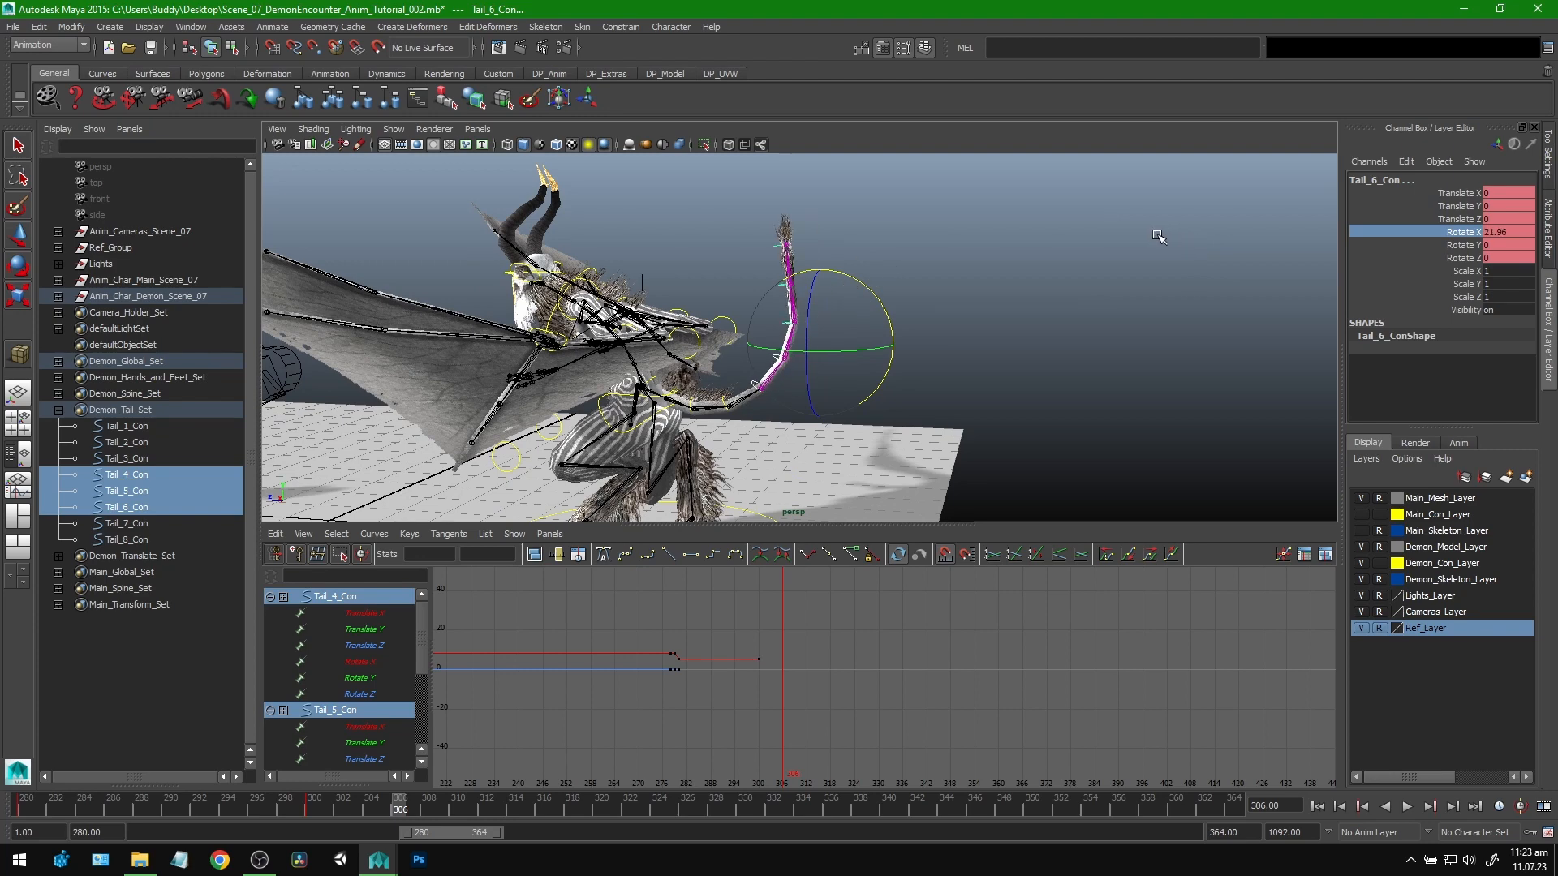
pyautogui.press('s')
# Step: Bend Tail_4_Con to Tail_6_Con down at frame 314, key a Rotate X of -14.4 and play back the motion
pyautogui.moveTo(294, 811); pyautogui.dragTo(515, 813)
pyautogui.click(1460, 245)
pyautogui.click(1463, 232)
pyautogui.moveTo(1041, 226); pyautogui.dragTo(1041, 226, button='middle')
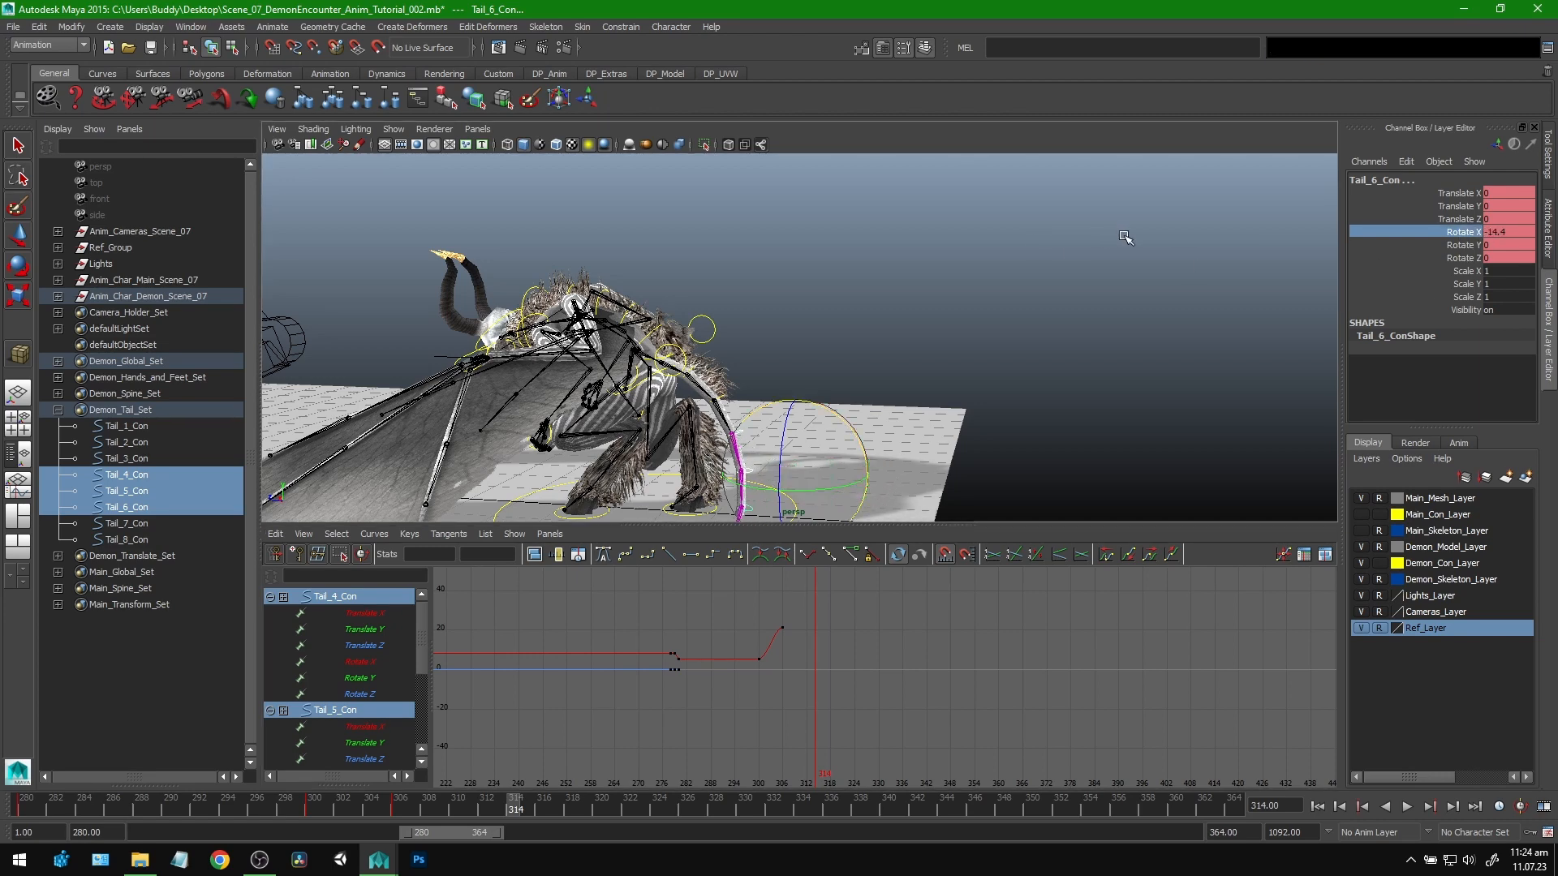
pyautogui.hotkey('alt', 'v')
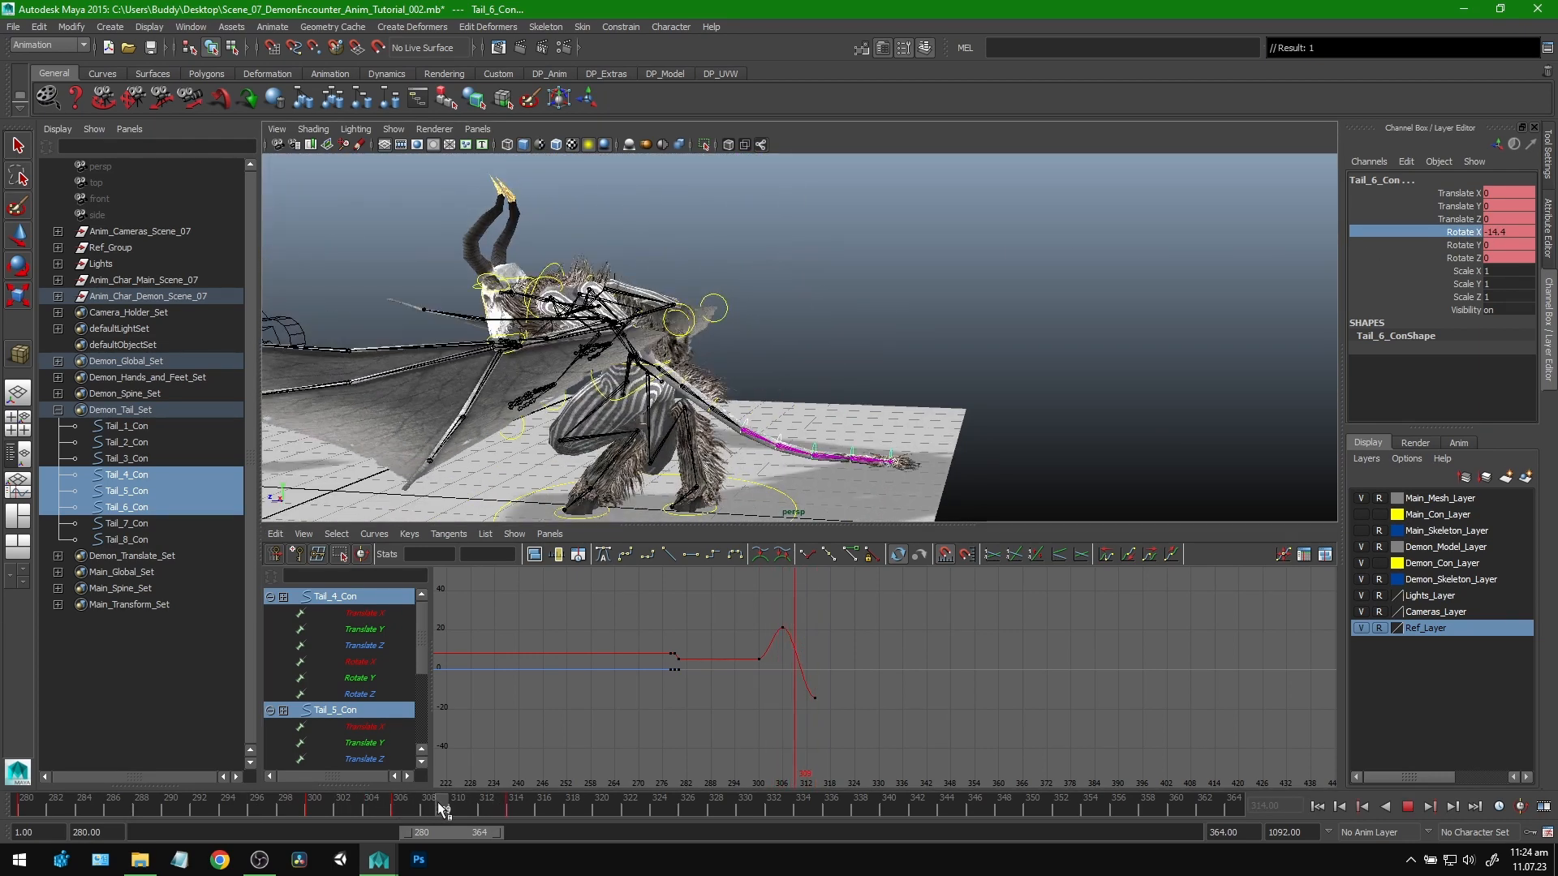
# Step: Retime the tail's downward bend to frame 316, and raise Tail_4_Con to Tail_6_Con at frame 323 with a keyed Rotate X of 16.416
pyautogui.moveTo(446, 801); pyautogui.dragTo(511, 810)
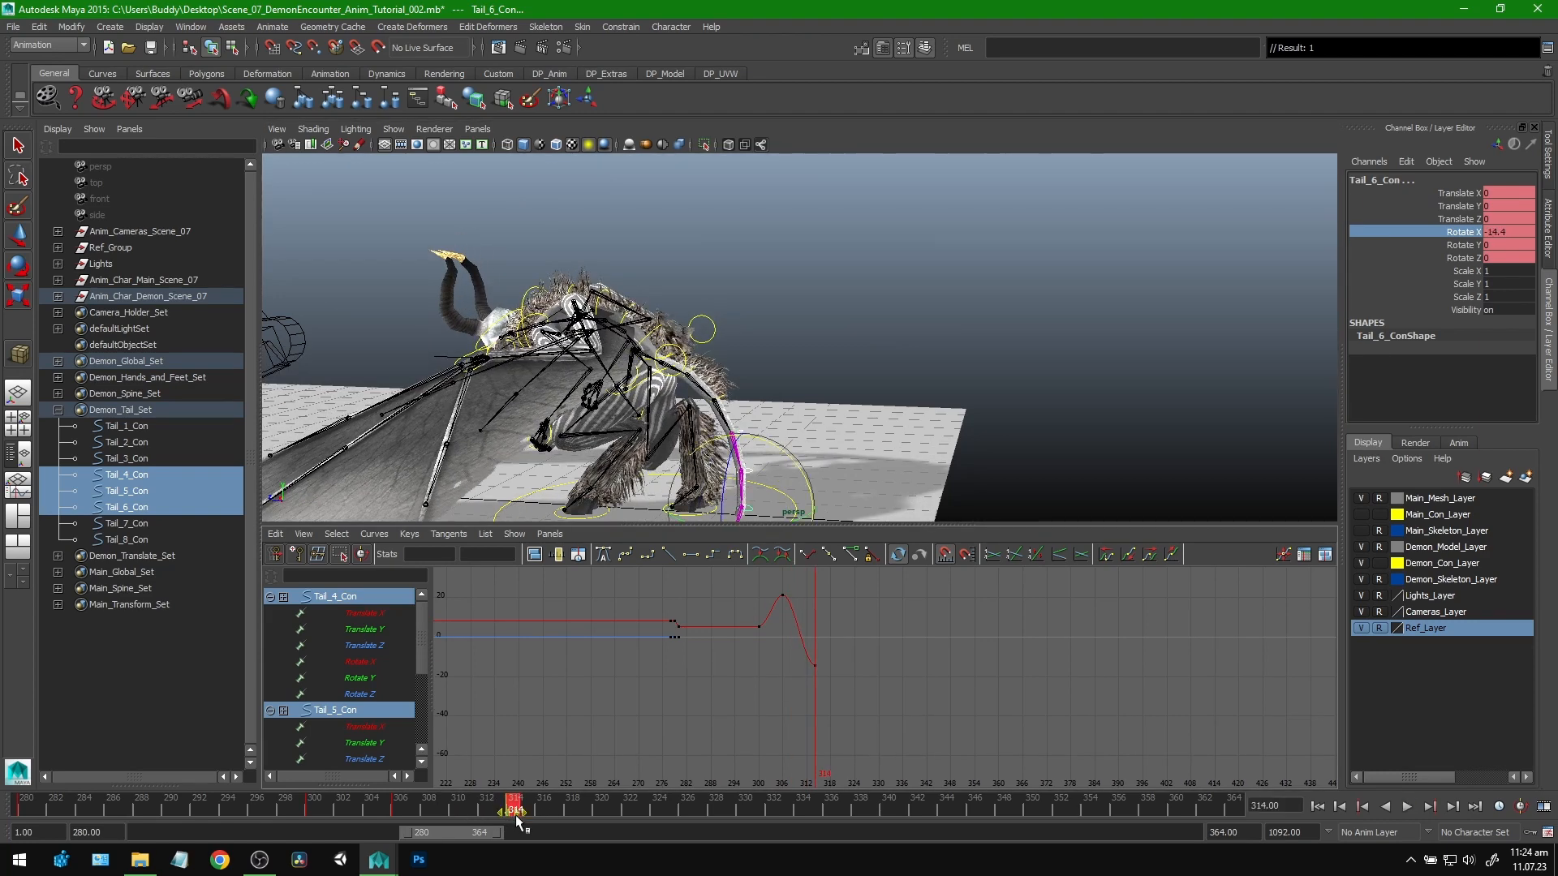
pyautogui.hotkey('alt', 'v')
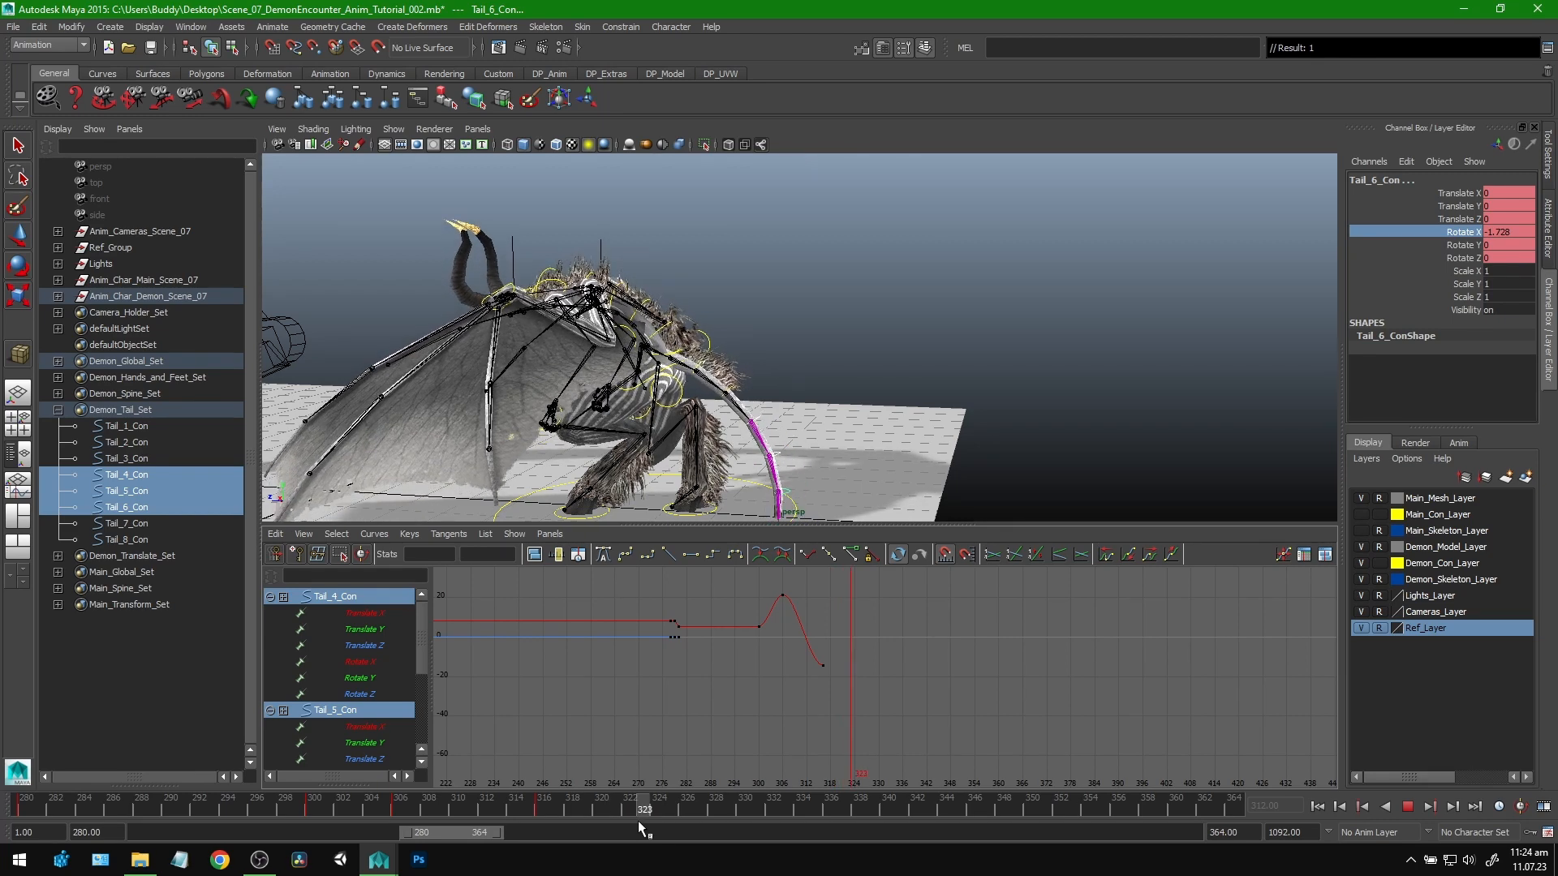
pyautogui.hotkey('alt', 'v')
pyautogui.middleClick(1143, 245)
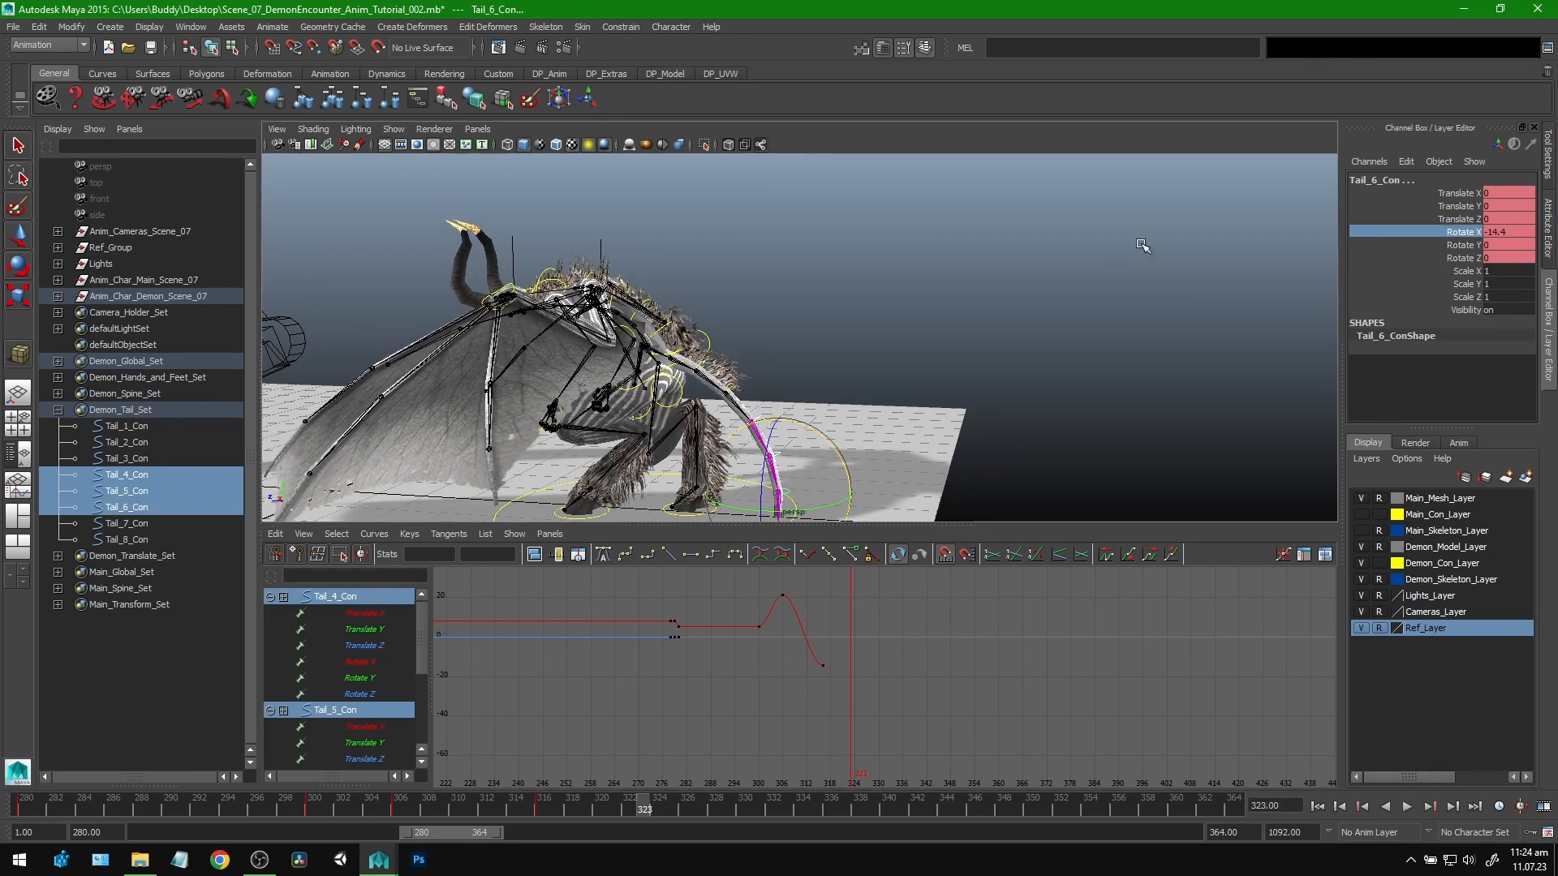
pyautogui.moveTo(1094, 249); pyautogui.dragTo(1029, 263, button='middle')
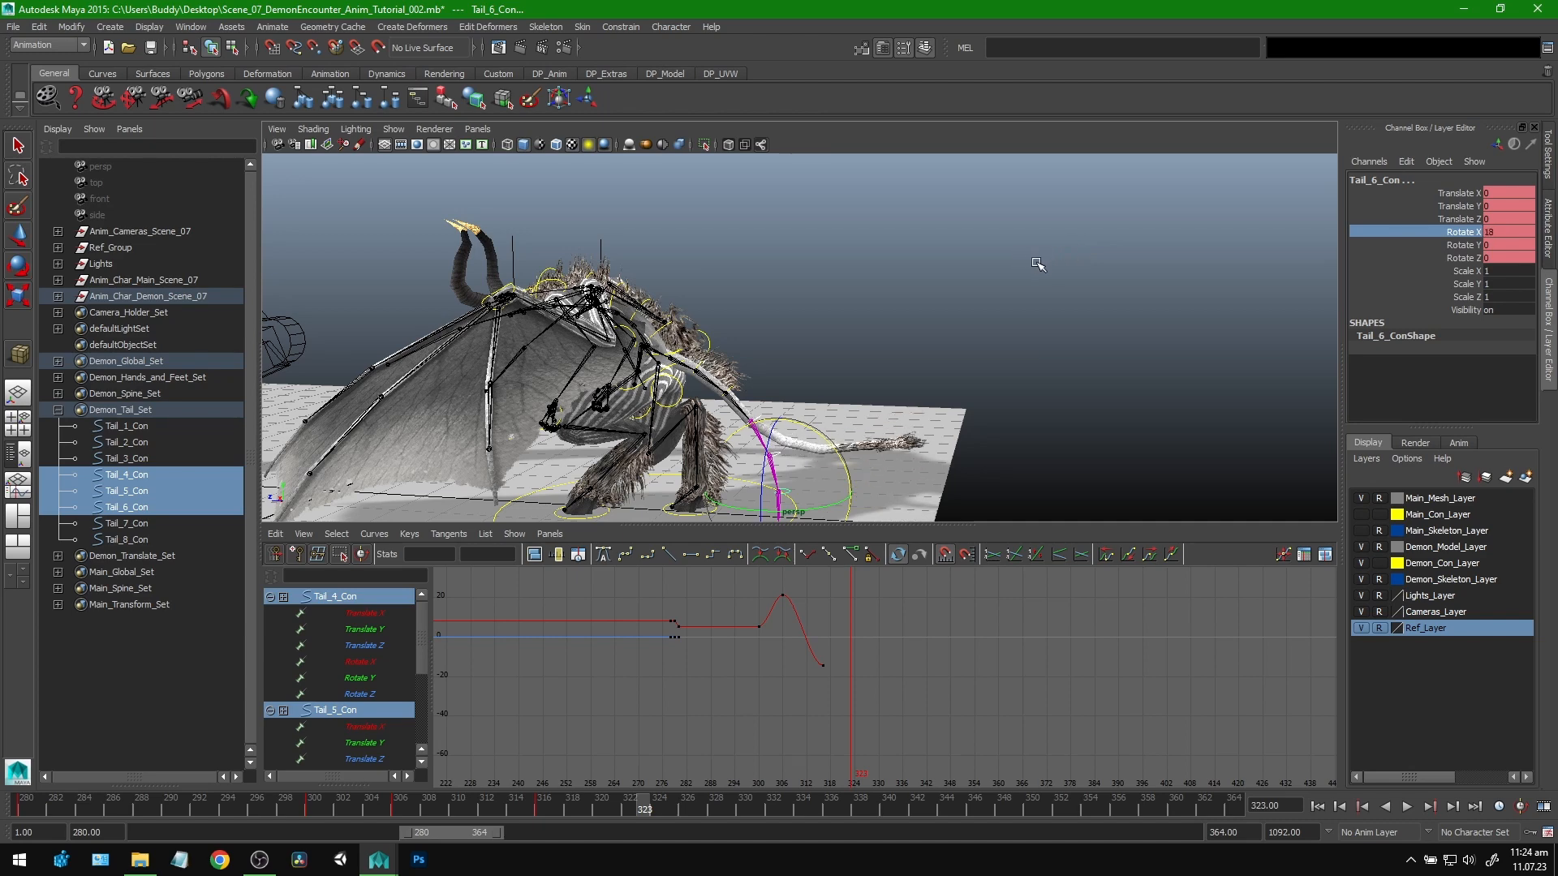
pyautogui.hotkey('alt', 'v')
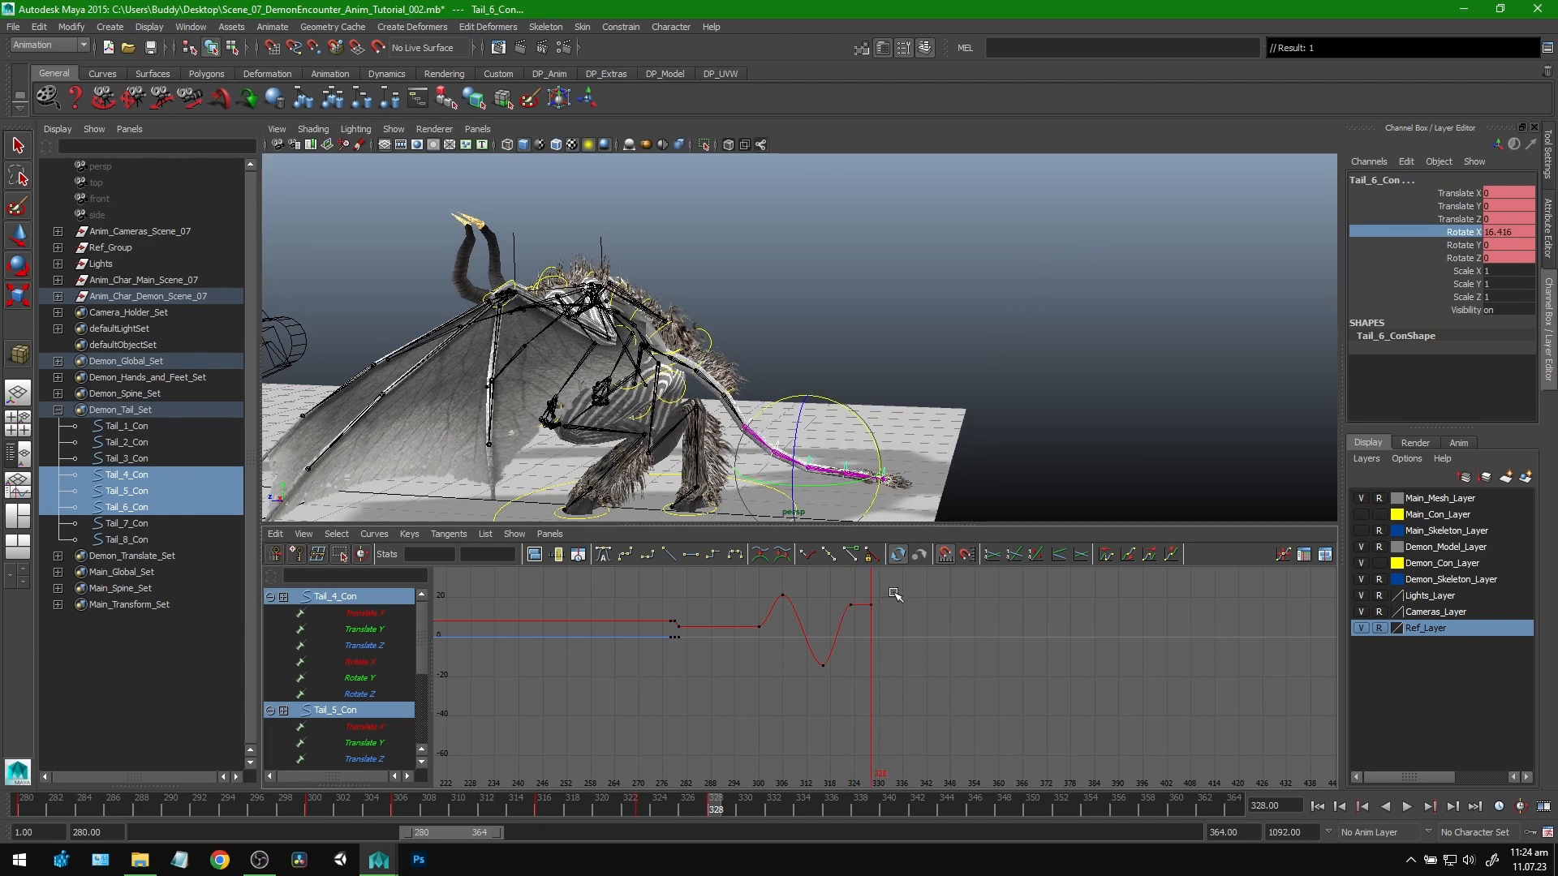
# Step: Lower Tail_4_Con to Tail_6_Con slightly at frame 328 and key their Rotate X at 11.264
pyautogui.click(1472, 245)
pyautogui.click(1467, 234)
pyautogui.middleClick(1152, 253)
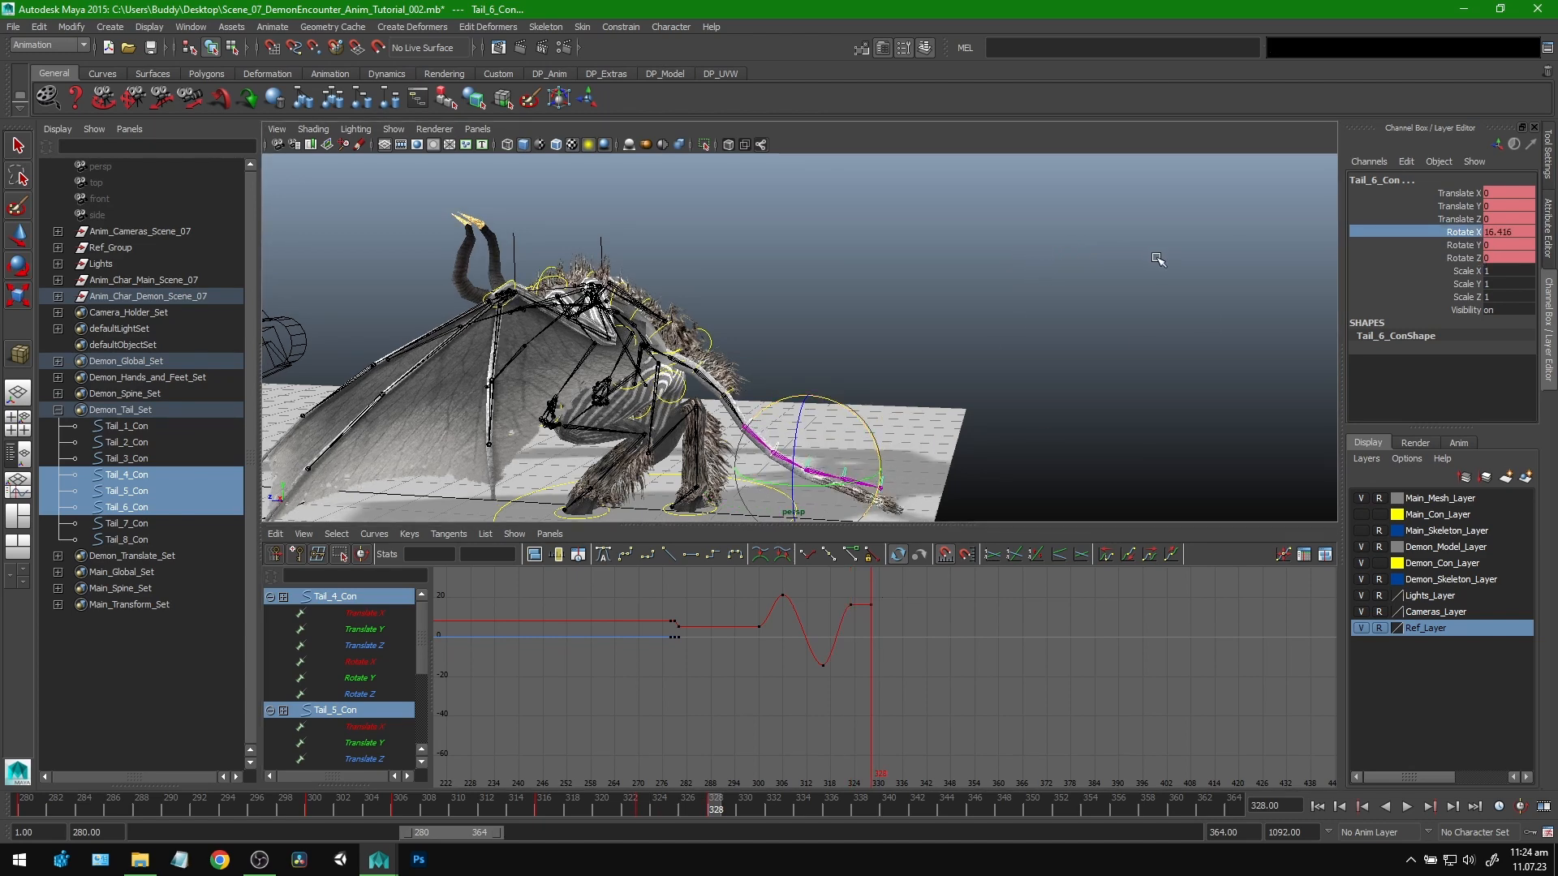
pyautogui.moveTo(958, 678)
pyautogui.keyDown('alt'); pyautogui.mouseDown(button='middle')
pyautogui.moveTo(973, 654)
pyautogui.moveTo(956, 687)
pyautogui.mouseUp(button='middle'); pyautogui.keyUp('alt')
# Step: Scrub through the landing and examine the tail's swing from the side and from behind
pyautogui.moveTo(679, 804); pyautogui.dragTo(506, 836)
pyautogui.keyDown('alt'); pyautogui.moveTo(895, 430); pyautogui.dragTo(830, 425); pyautogui.keyUp('alt')
pyautogui.press('q')
pyautogui.hotkey('alt', 'v')
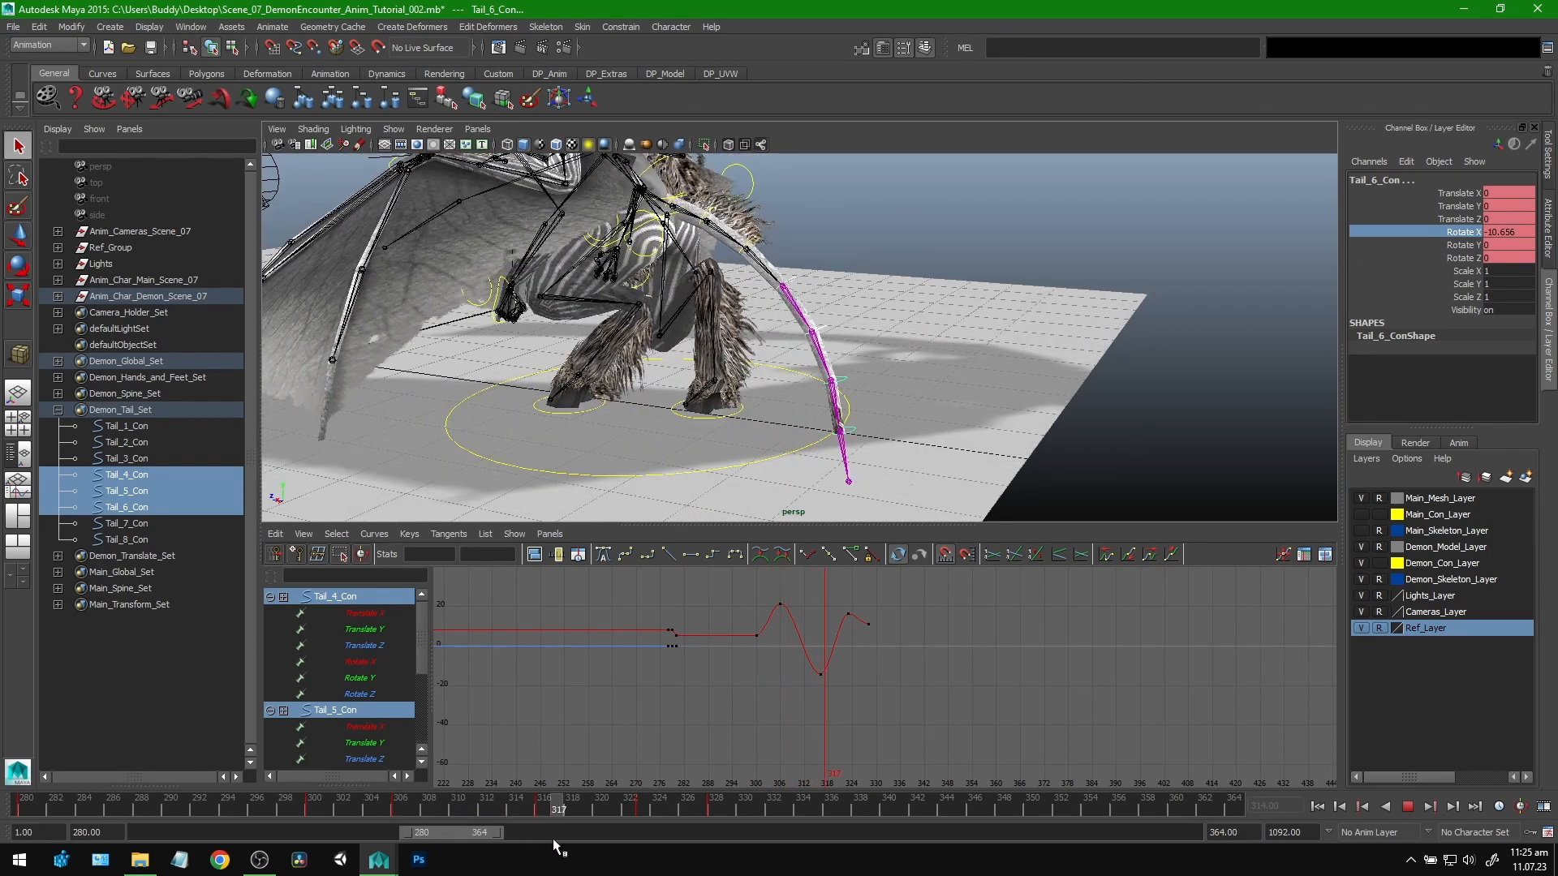
pyautogui.hotkey('alt', 'v')
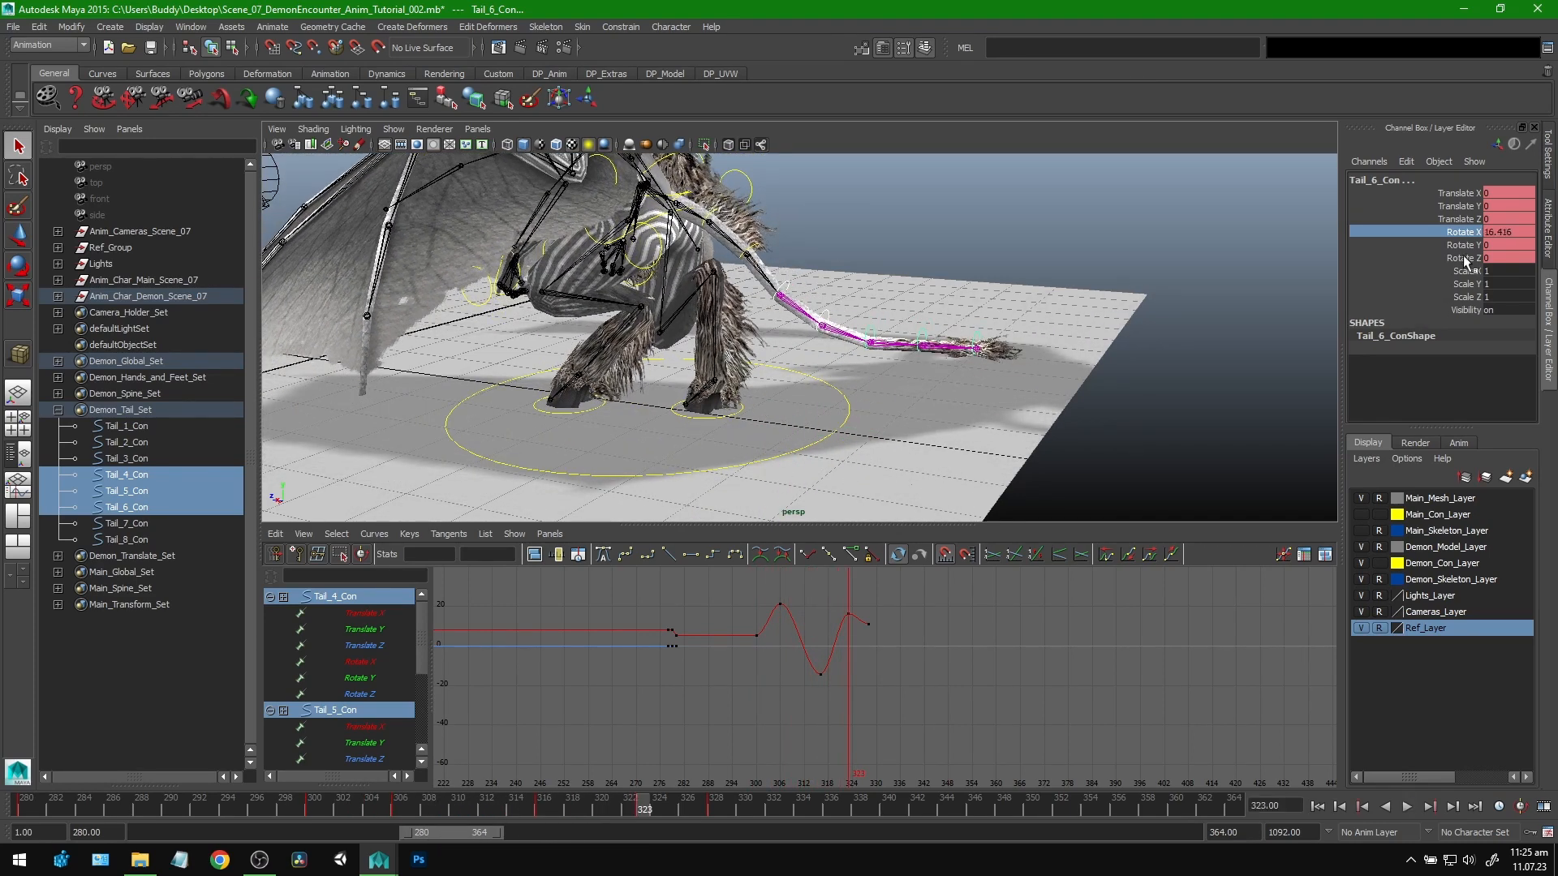
pyautogui.keyDown('alt'); pyautogui.moveTo(948, 349); pyautogui.dragTo(733, 422); pyautogui.keyUp('alt')
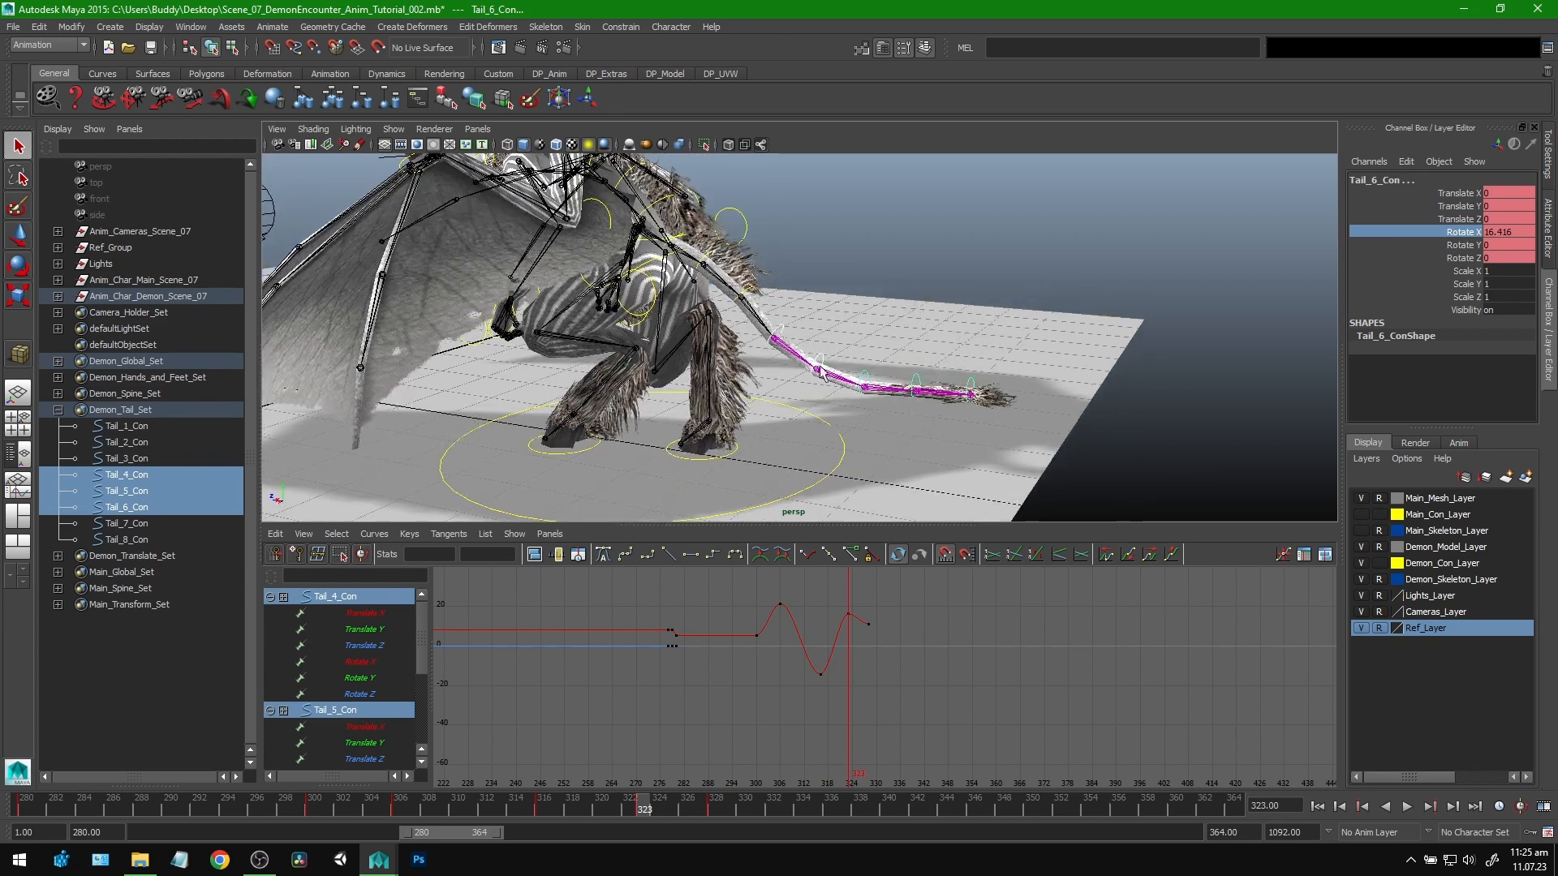
pyautogui.keyDown('alt'); pyautogui.moveTo(821, 372); pyautogui.dragTo(820, 254); pyautogui.keyUp('alt')
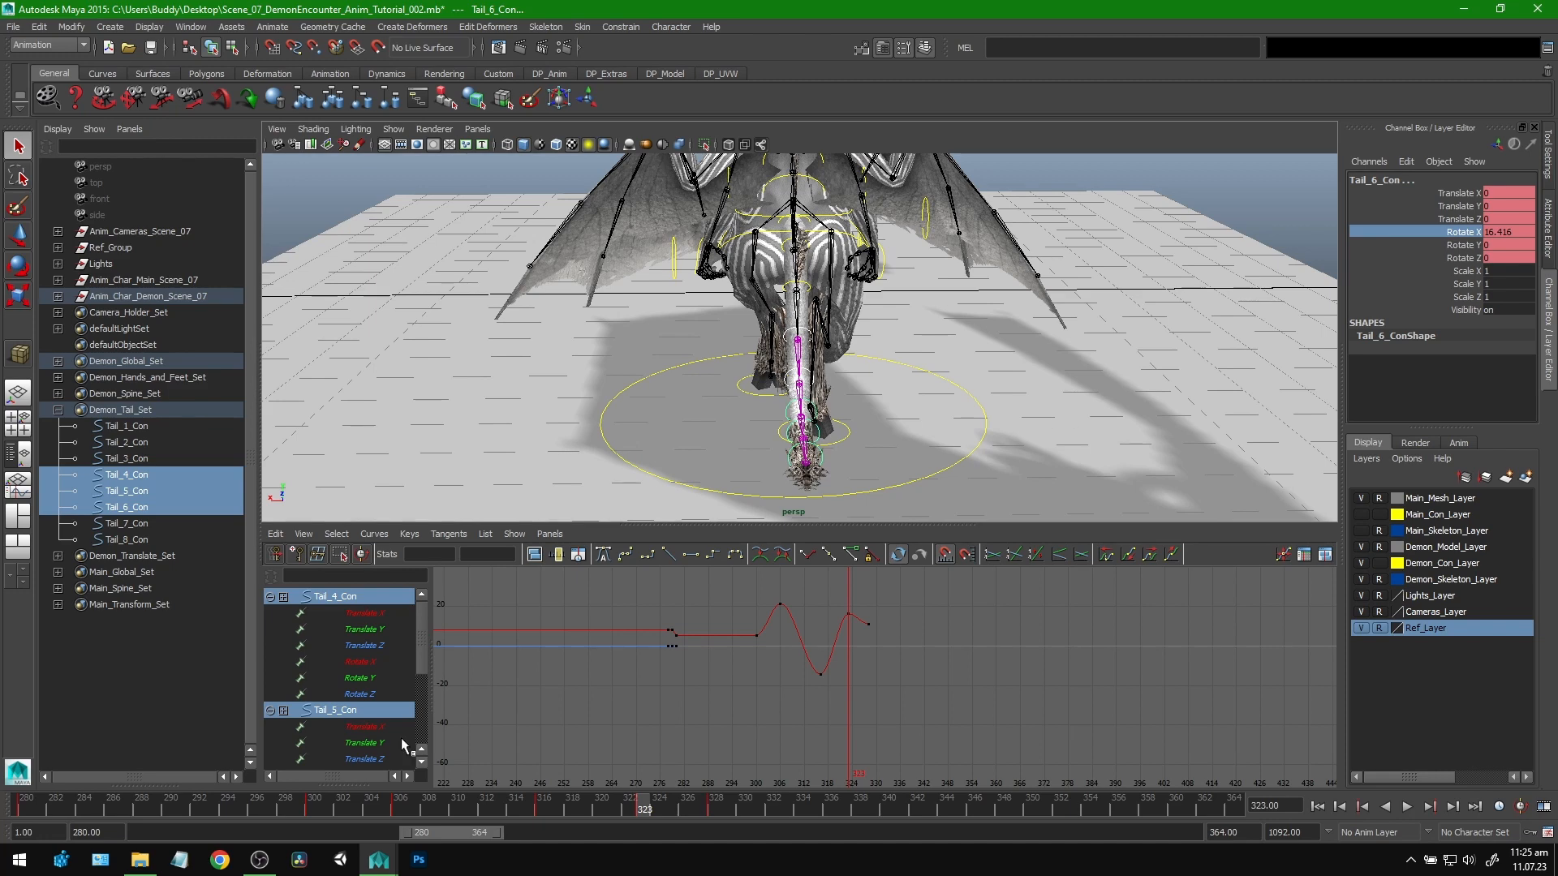
pyautogui.moveTo(385, 811); pyautogui.dragTo(549, 797)
pyautogui.keyDown('alt'); pyautogui.moveTo(585, 357); pyautogui.dragTo(823, 331); pyautogui.keyUp('alt')
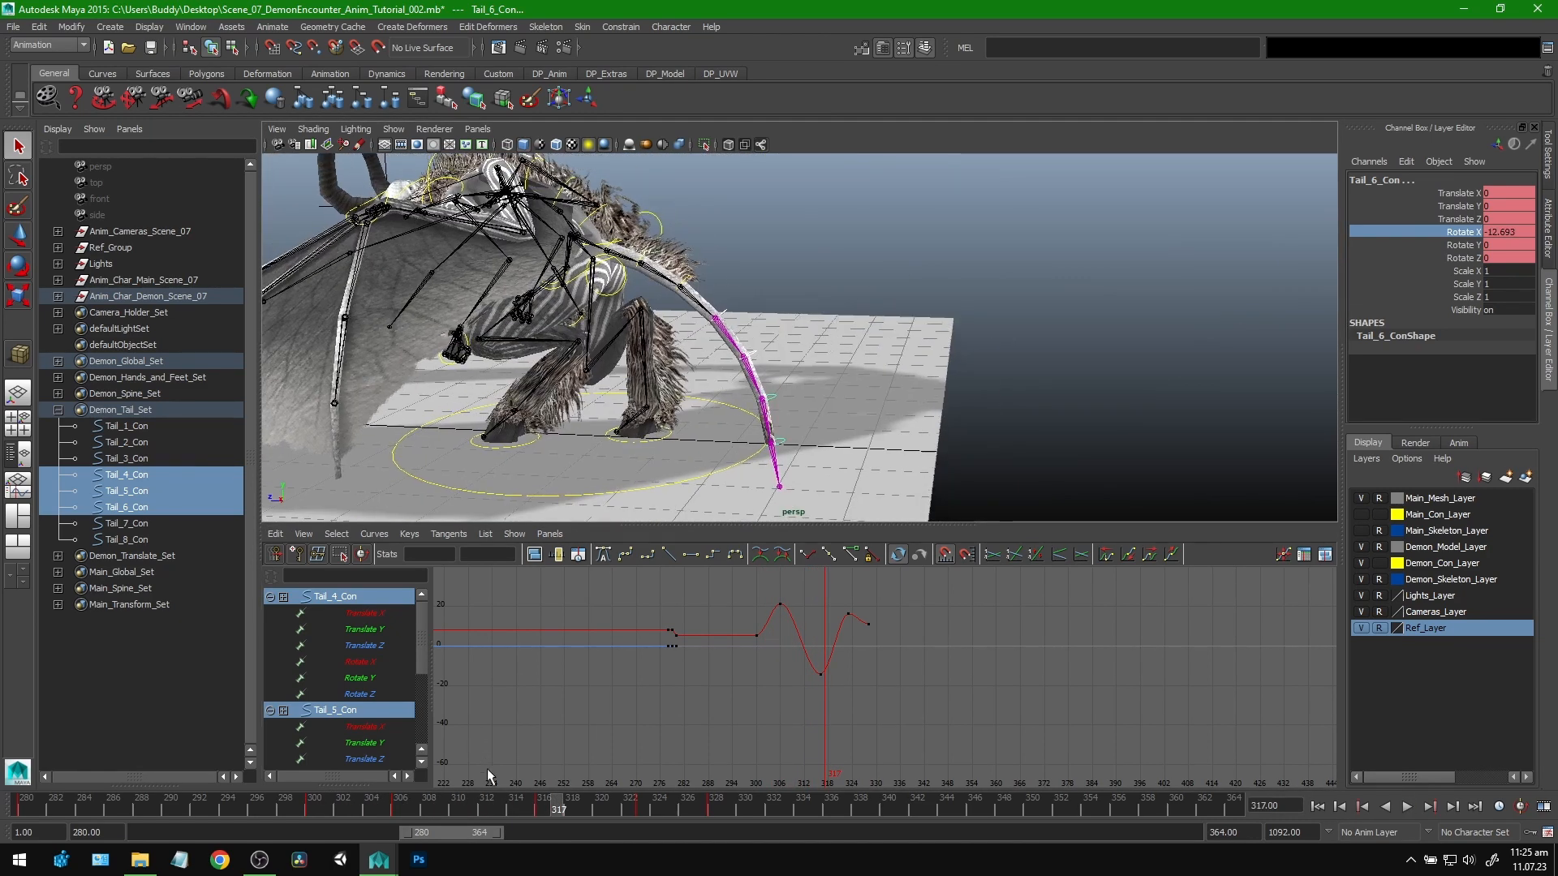
# Step: Soften the swing of Tail_4_Con to Tail_6_Con by raising the frame 316 Rotate X key and lowering the frame 306 key to 17.895
pyautogui.moveTo(484, 807); pyautogui.dragTo(523, 809)
pyautogui.moveTo(848, 656); pyautogui.dragTo(802, 695)
pyautogui.press('w')
pyautogui.keyDown('shift'); pyautogui.moveTo(789, 733); pyautogui.dragTo(788, 720, button='middle'); pyautogui.keyUp('shift')
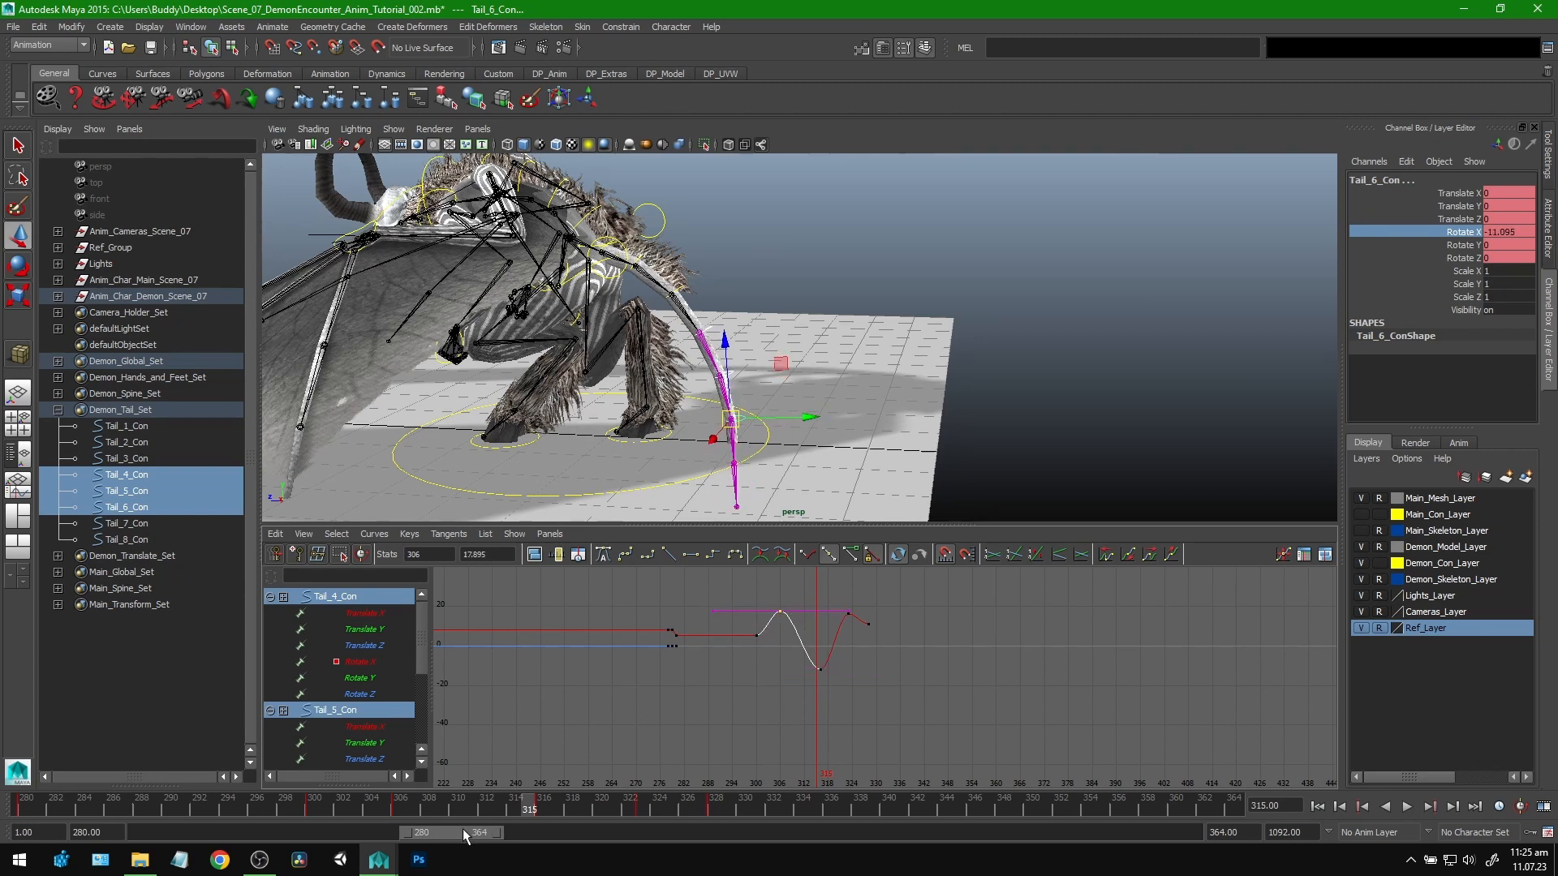
# Step: Review the softened tail swing over the landing, then examine the pose around frame 305 from a wider angle
pyautogui.hotkey('alt', 'v')
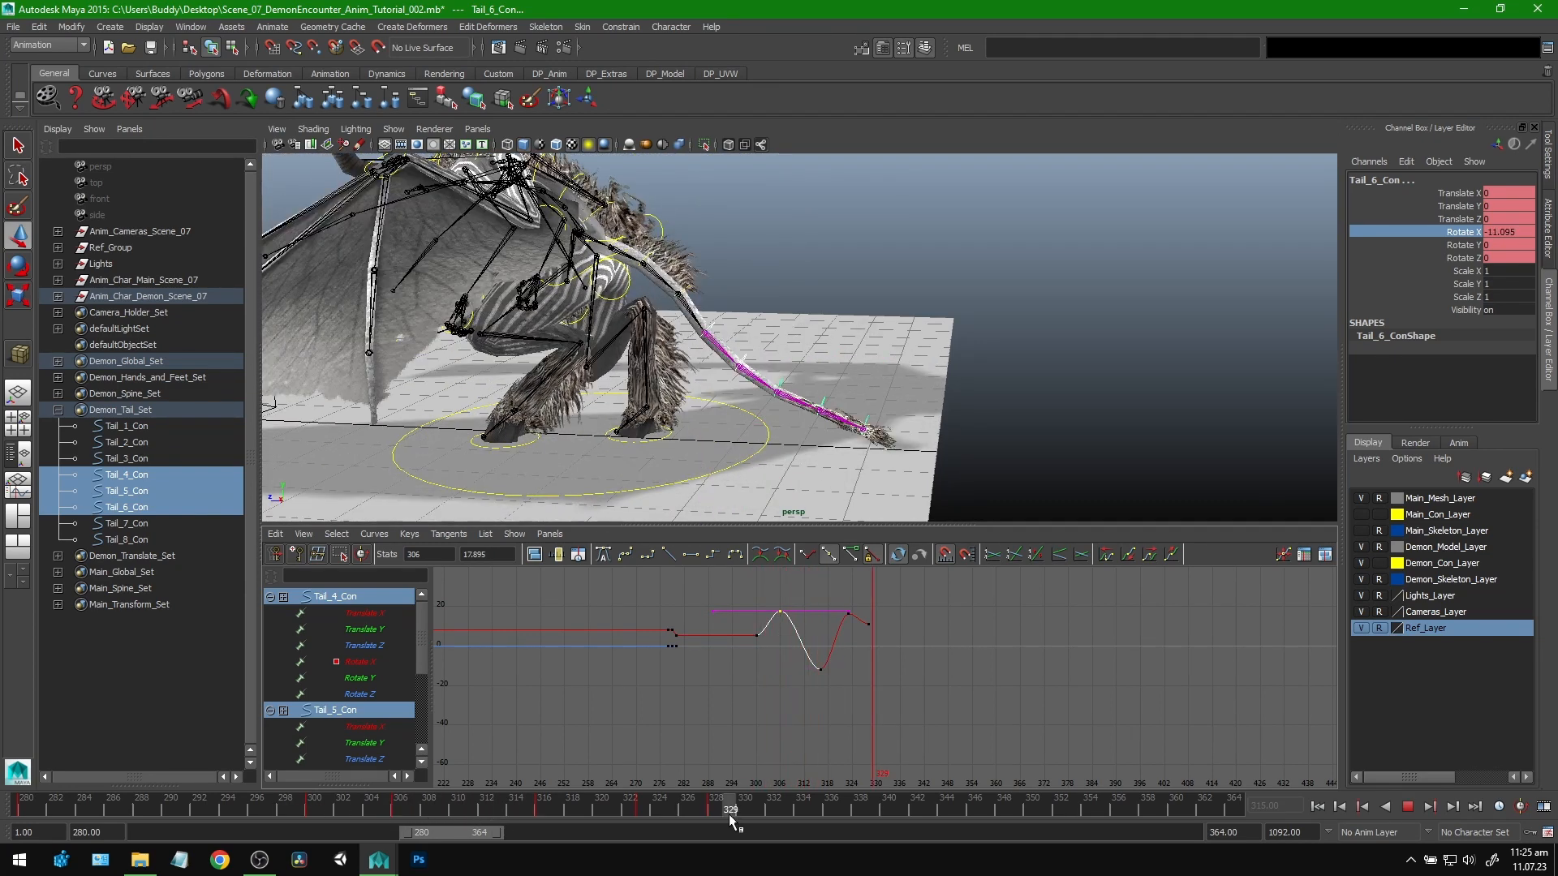
pyautogui.click(252, 814)
pyautogui.click(1406, 807)
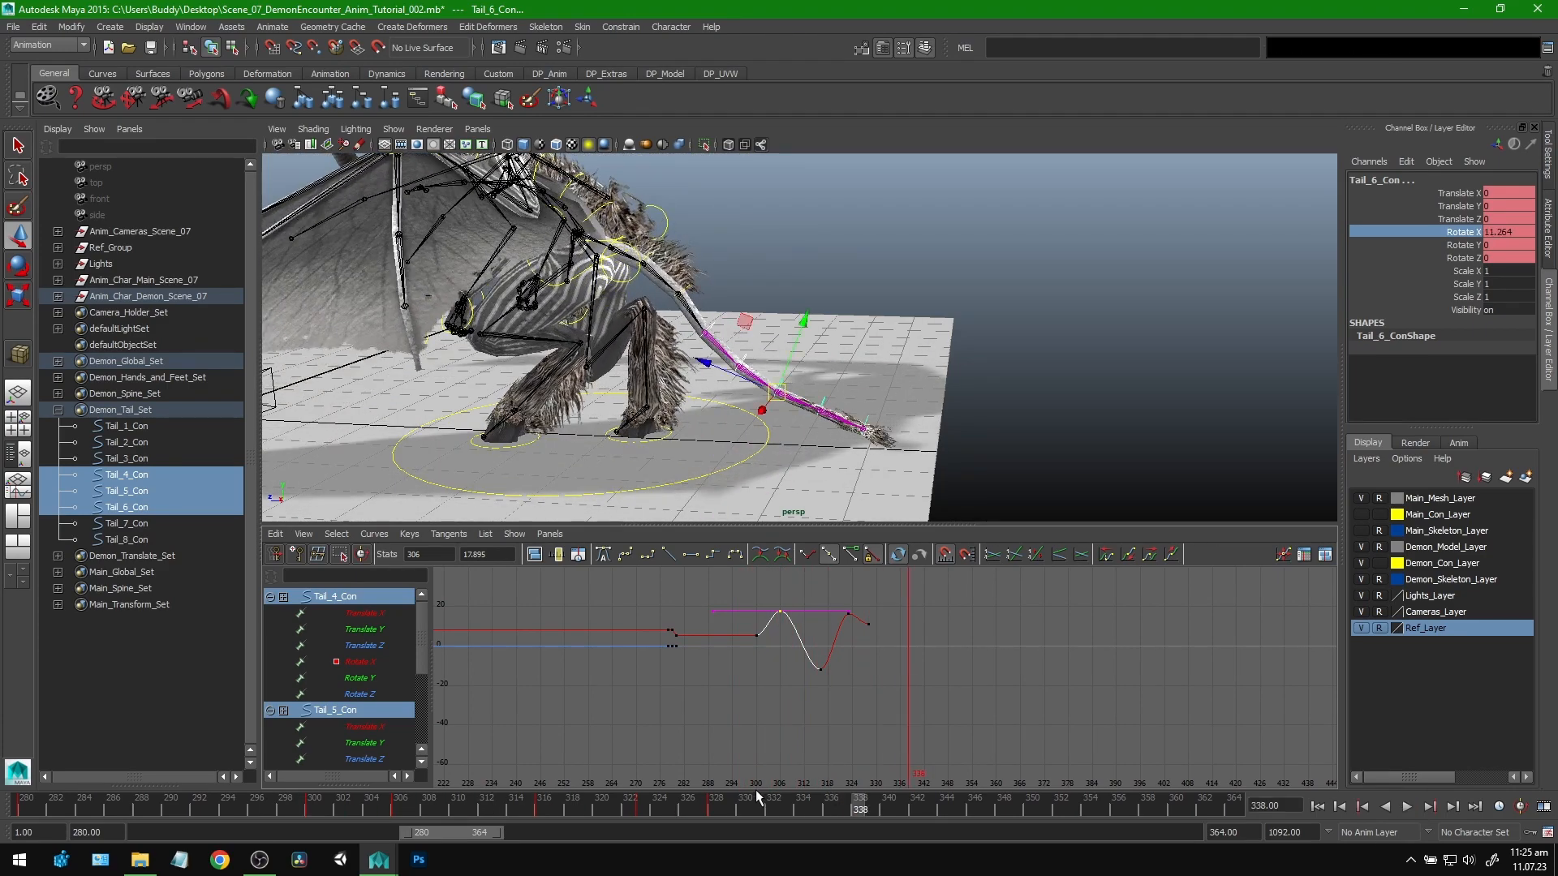
pyautogui.moveTo(756, 790); pyautogui.dragTo(392, 816)
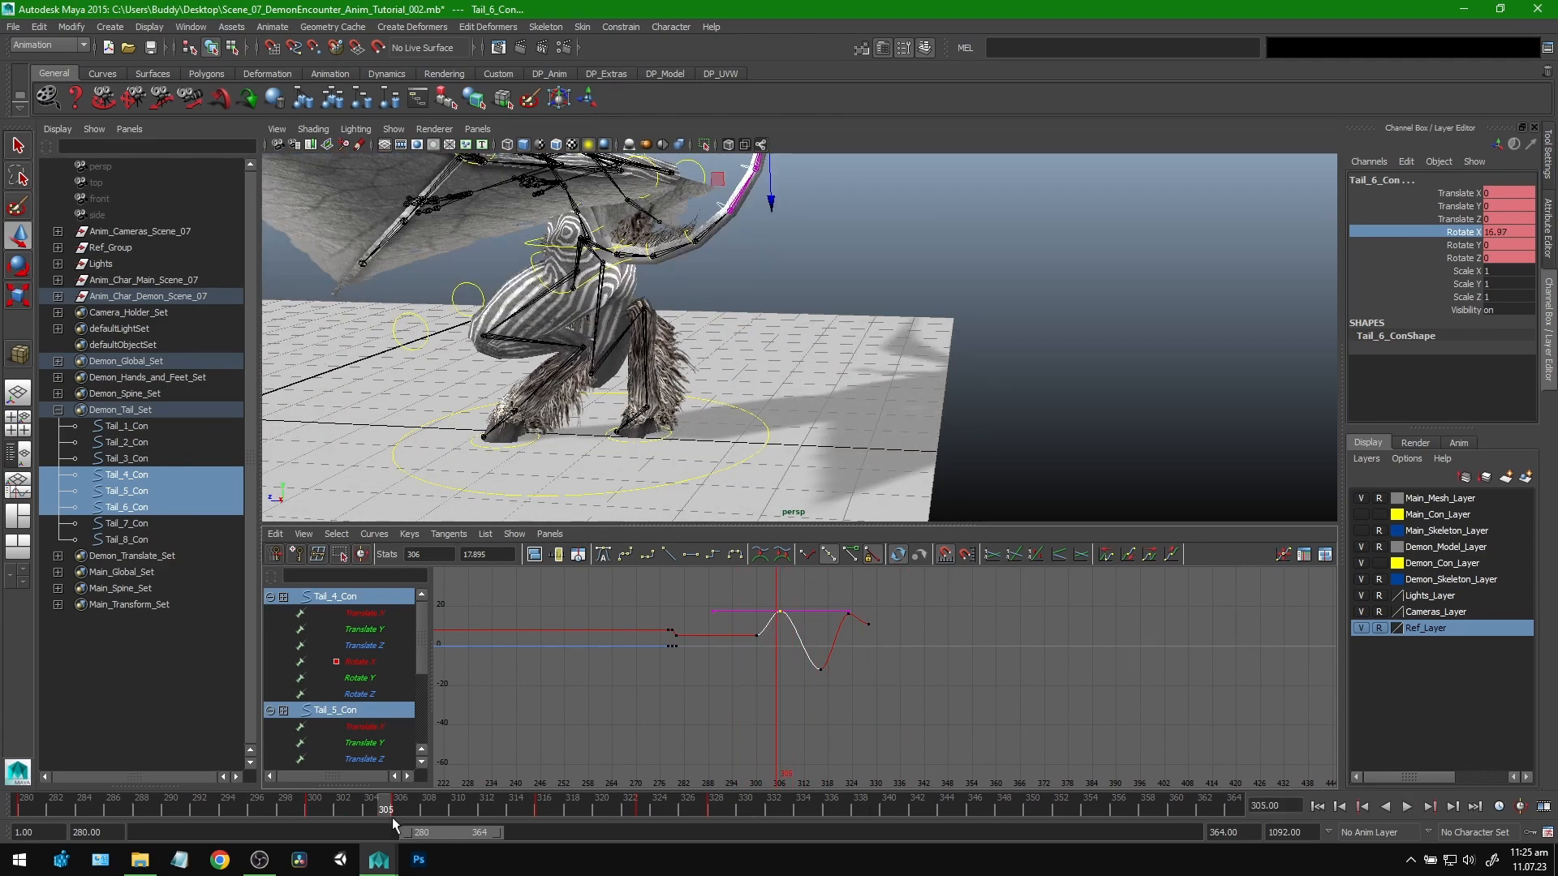
pyautogui.keyDown('alt'); pyautogui.moveTo(1067, 386); pyautogui.dragTo(994, 341); pyautogui.keyUp('alt')
pyautogui.keyDown('alt'); pyautogui.moveTo(995, 341); pyautogui.dragTo(998, 422, button='middle'); pyautogui.keyUp('alt')
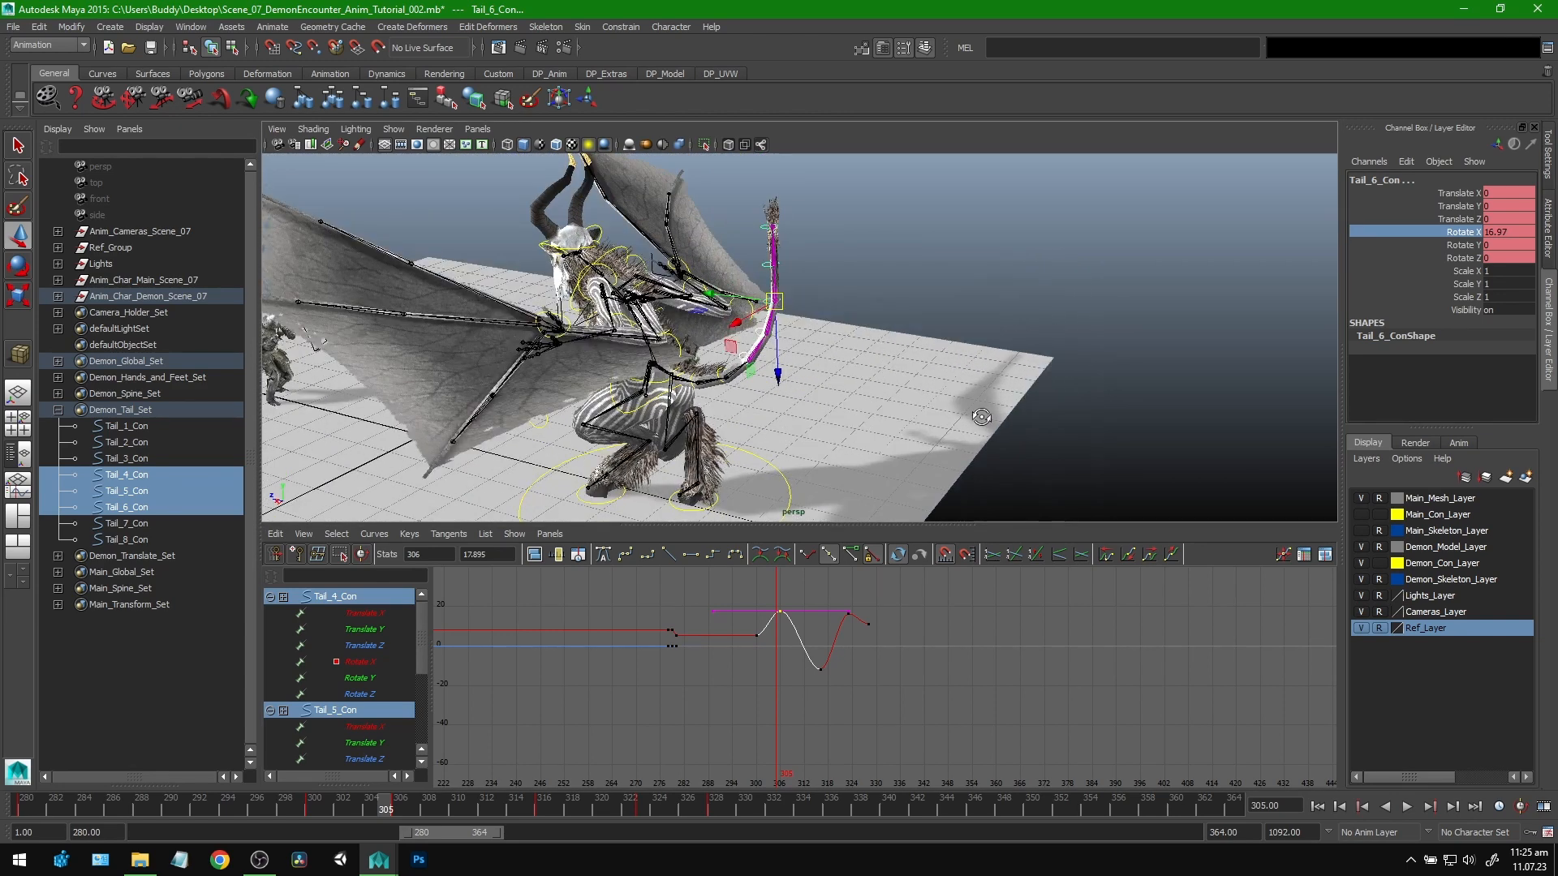
pyautogui.keyDown('alt'); pyautogui.moveTo(998, 422); pyautogui.dragTo(974, 393); pyautogui.keyUp('alt')
pyautogui.keyDown('alt'); pyautogui.moveTo(951, 426); pyautogui.dragTo(958, 387, button='middle'); pyautogui.keyUp('alt')
pyautogui.moveTo(401, 808)
pyautogui.mouseDown()
pyautogui.moveTo(303, 811)
pyautogui.moveTo(405, 797)
pyautogui.mouseUp()
# Step: Select the Rotate X keys at frames 316, 323 and 328 and check how the tail settles up to about frame 335
pyautogui.moveTo(899, 592); pyautogui.dragTo(784, 698)
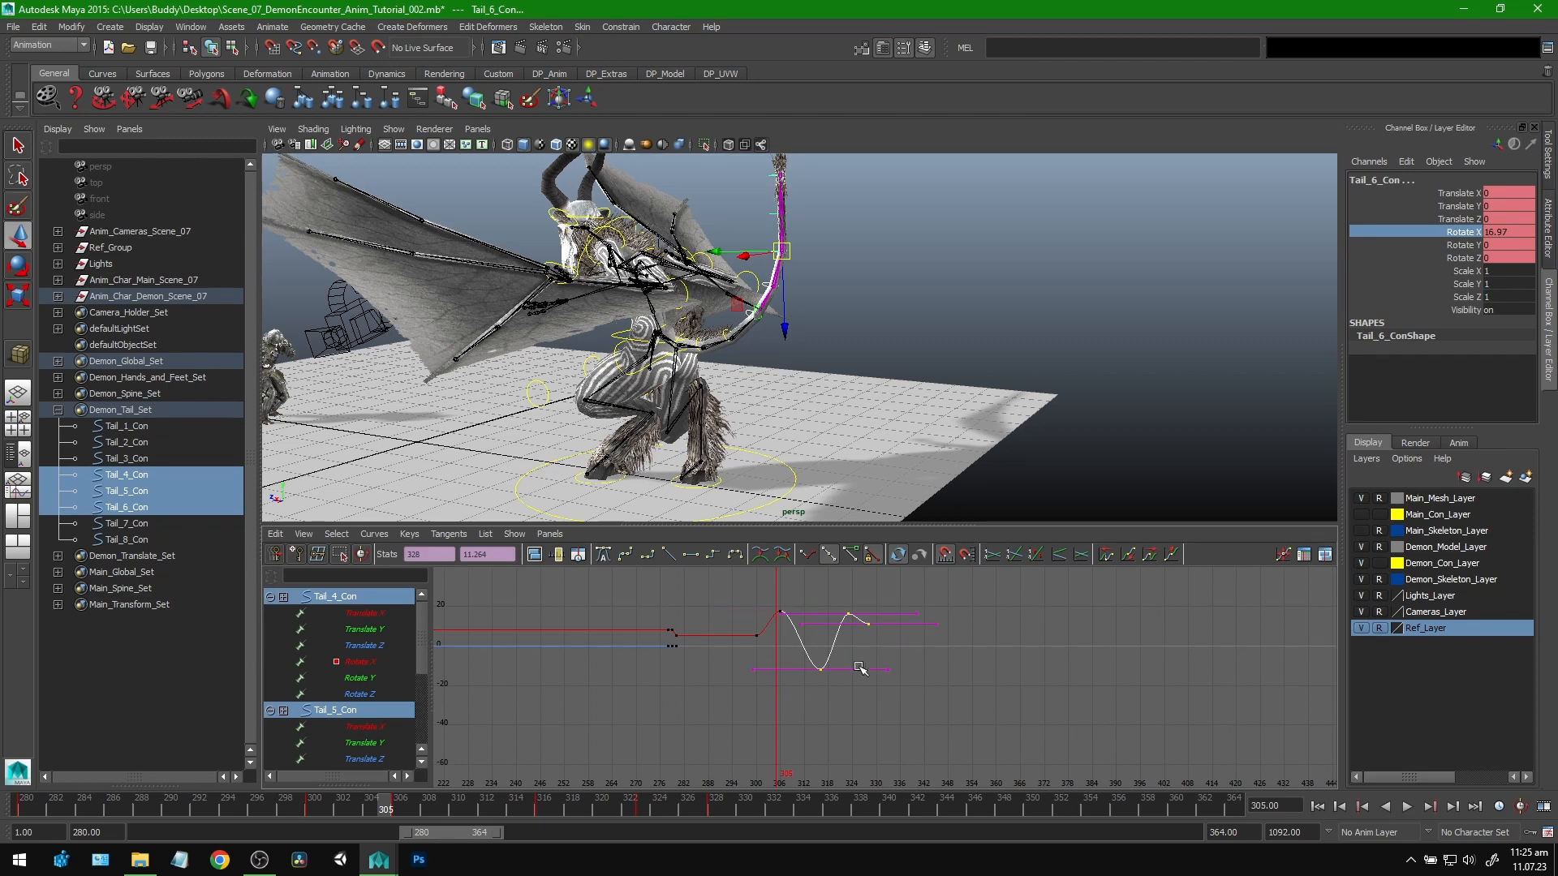
pyautogui.moveTo(396, 810)
pyautogui.mouseDown()
pyautogui.moveTo(341, 809)
pyautogui.moveTo(457, 809)
pyautogui.mouseUp()
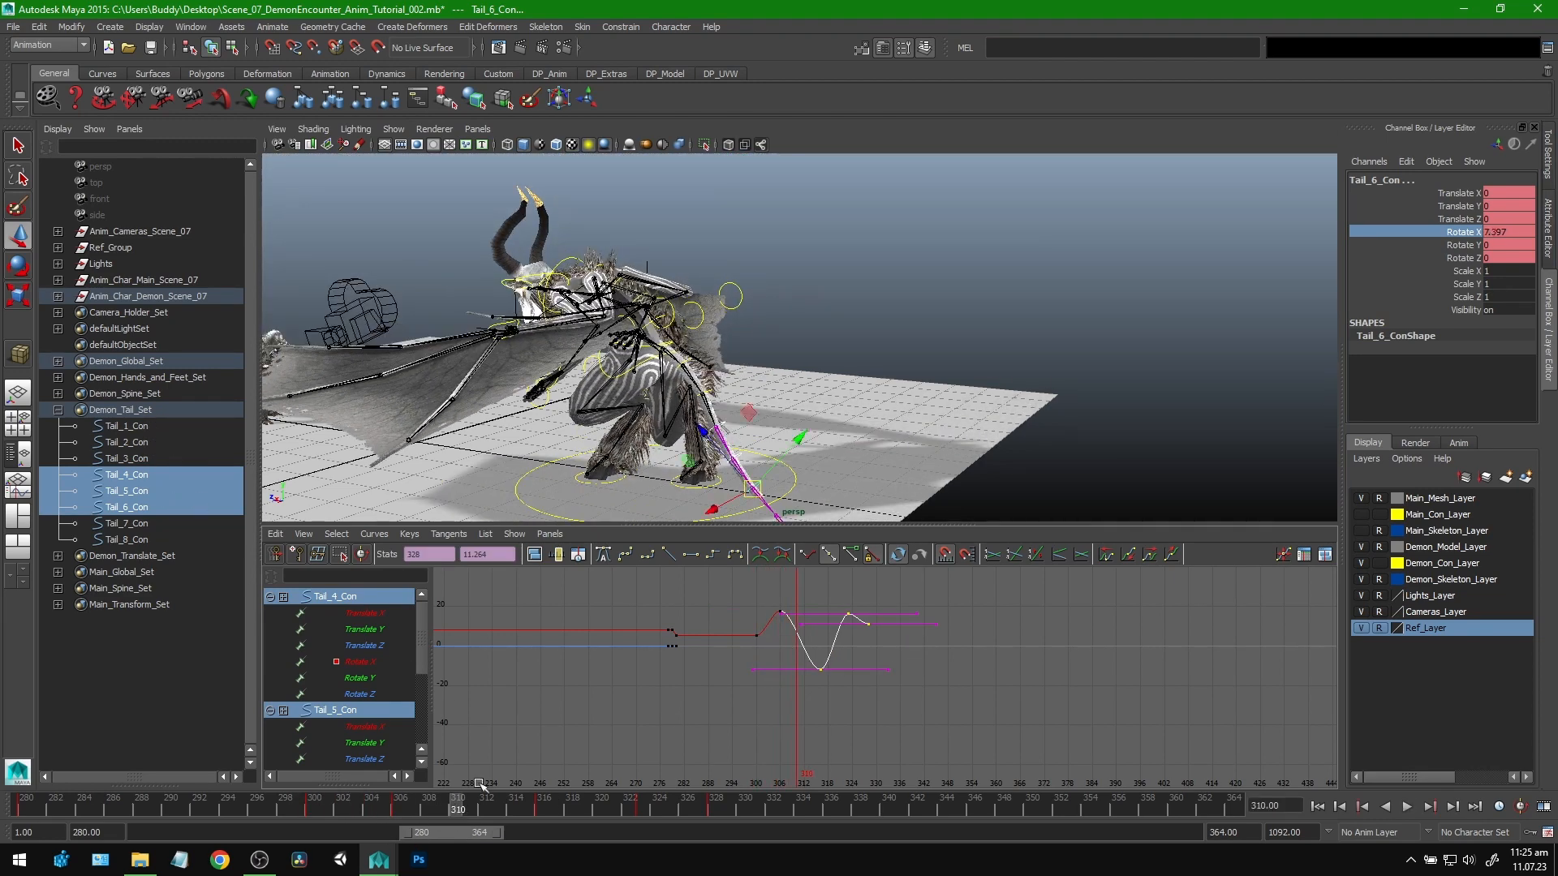
pyautogui.hotkey('alt', 'v')
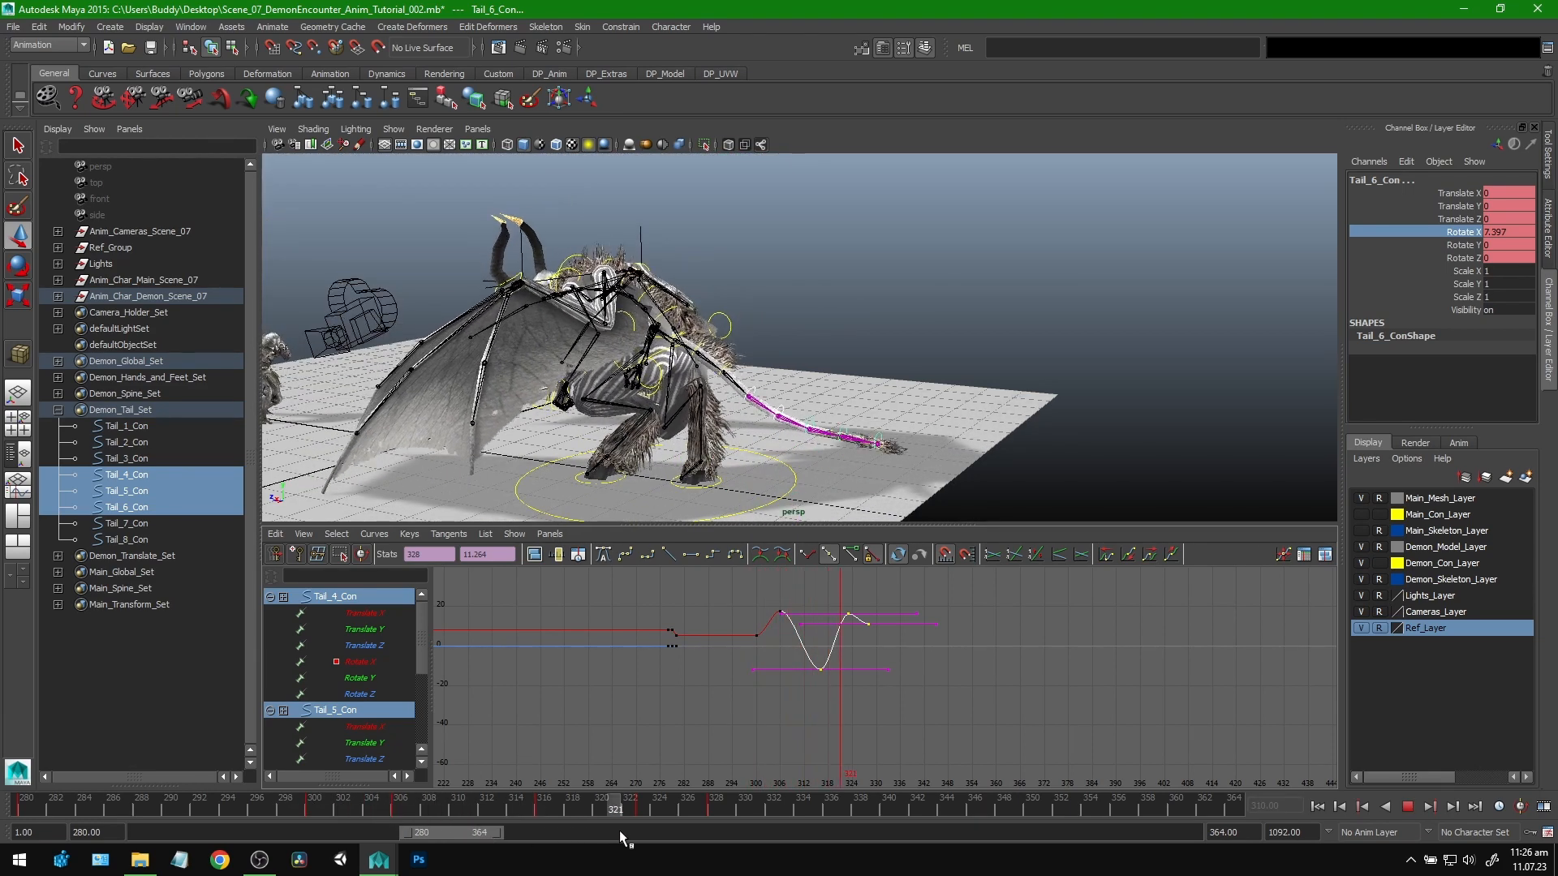
pyautogui.moveTo(601, 812)
pyautogui.mouseDown()
pyautogui.moveTo(711, 812)
pyautogui.moveTo(492, 810)
pyautogui.moveTo(717, 812)
pyautogui.mouseUp()
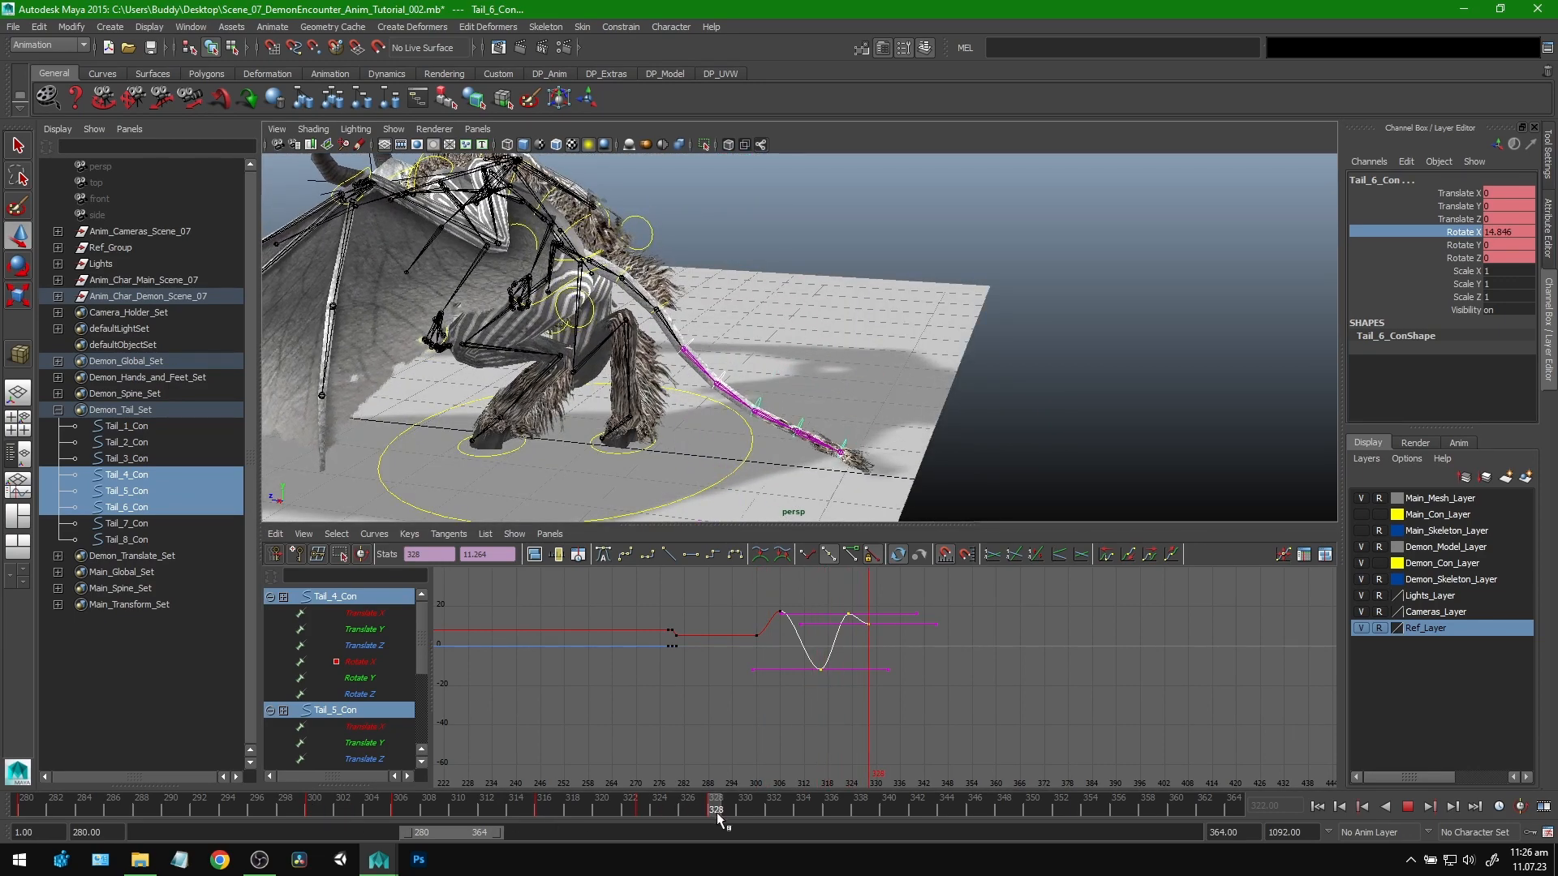
pyautogui.hotkey('alt', 'v')
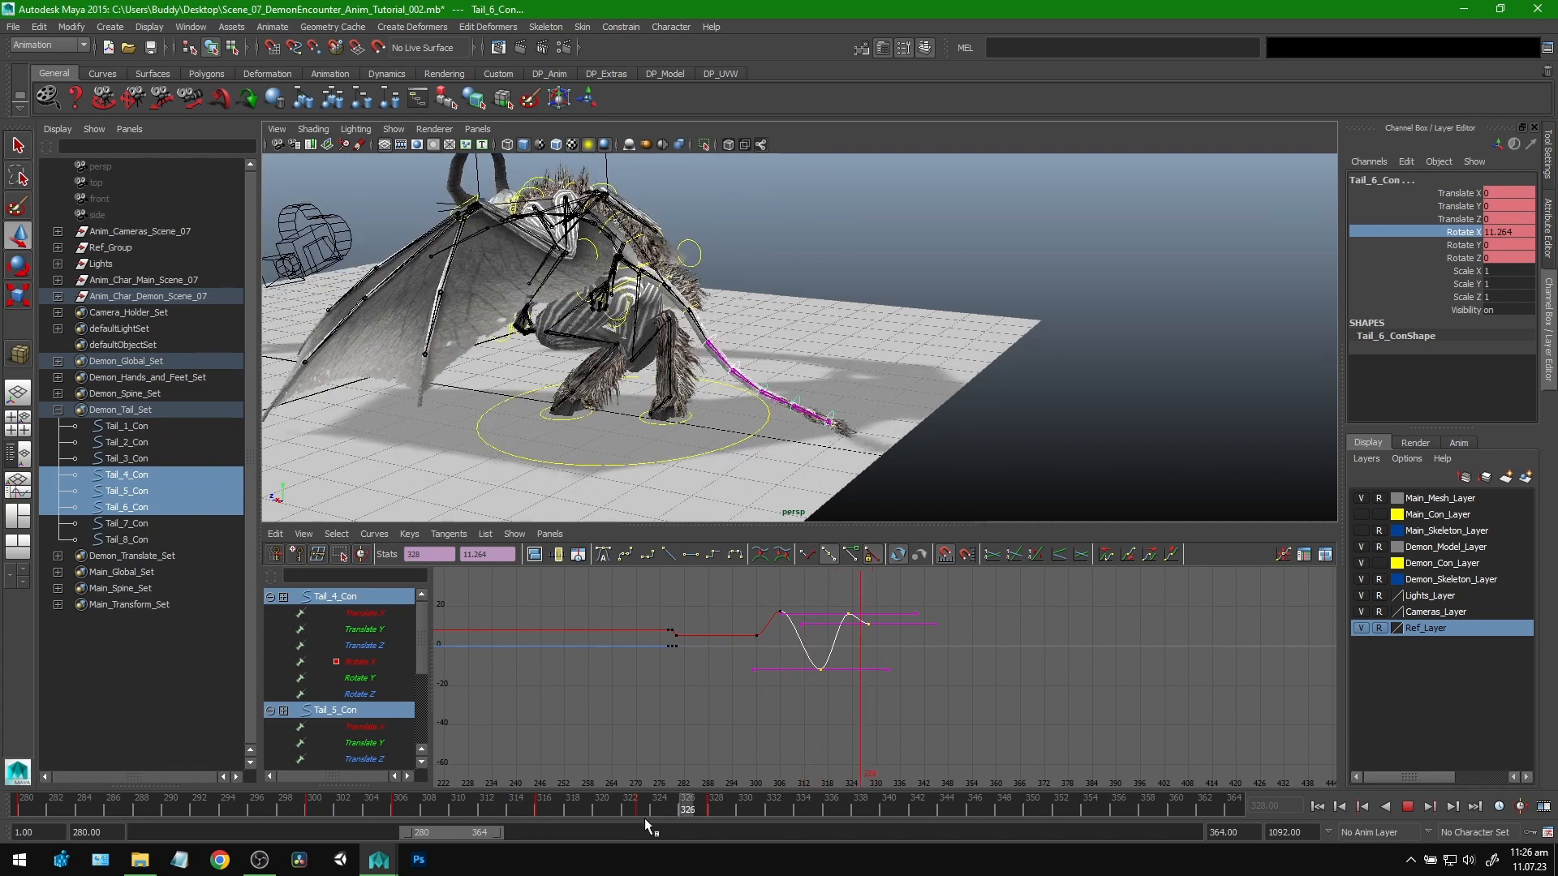
pyautogui.moveTo(703, 820); pyautogui.dragTo(718, 819)
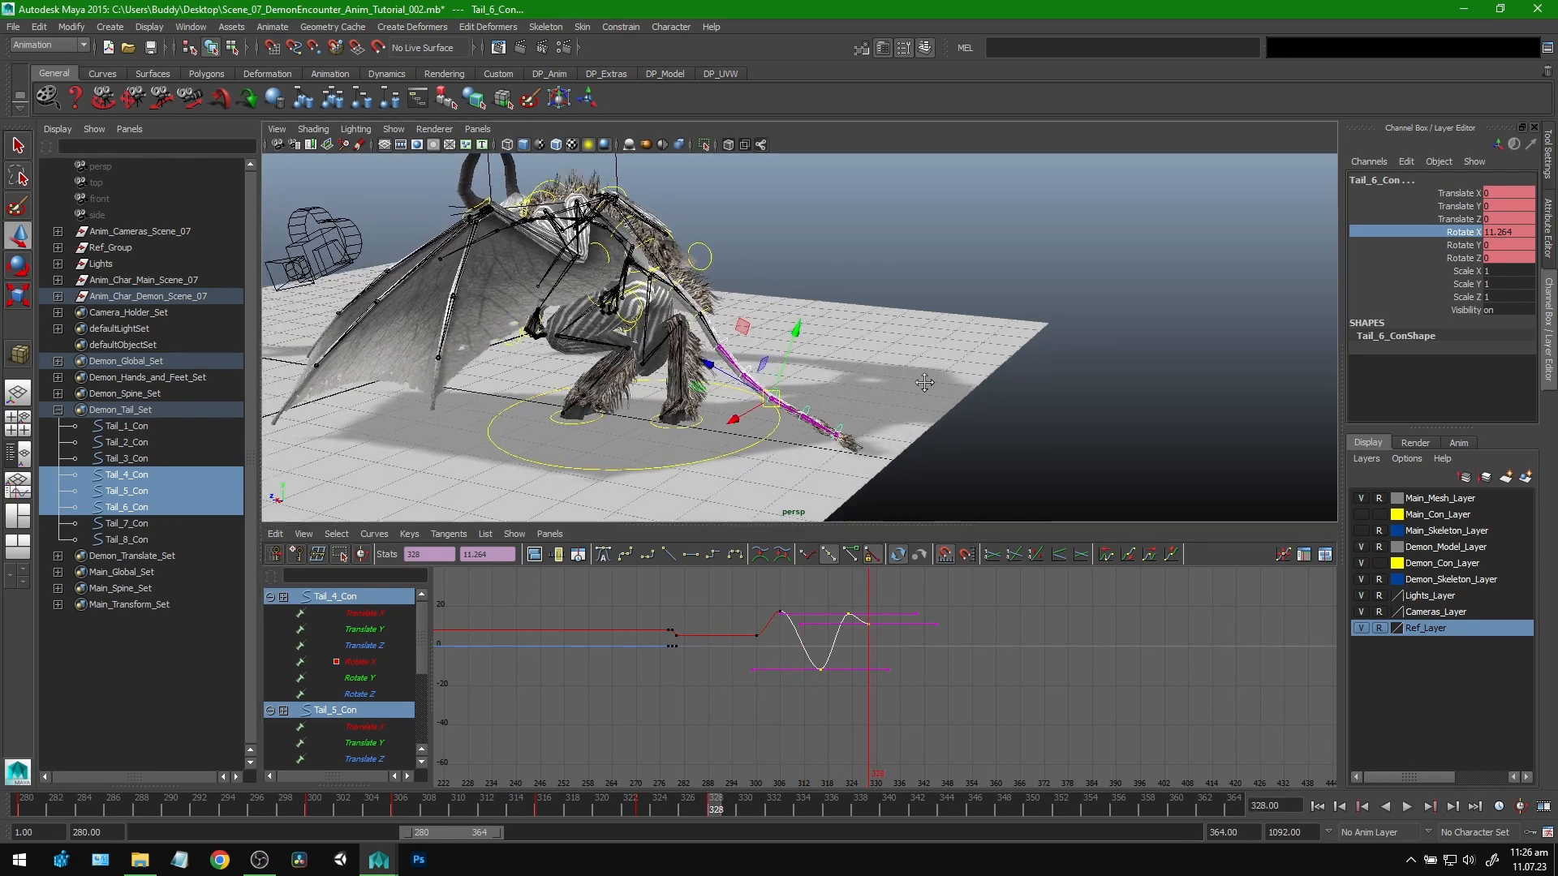
pyautogui.keyDown('alt'); pyautogui.moveTo(892, 370); pyautogui.dragTo(1144, 407, button='middle'); pyautogui.keyUp('alt')
pyautogui.keyDown('alt'); pyautogui.moveTo(365, 345); pyautogui.dragTo(615, 381, button='middle'); pyautogui.keyUp('alt')
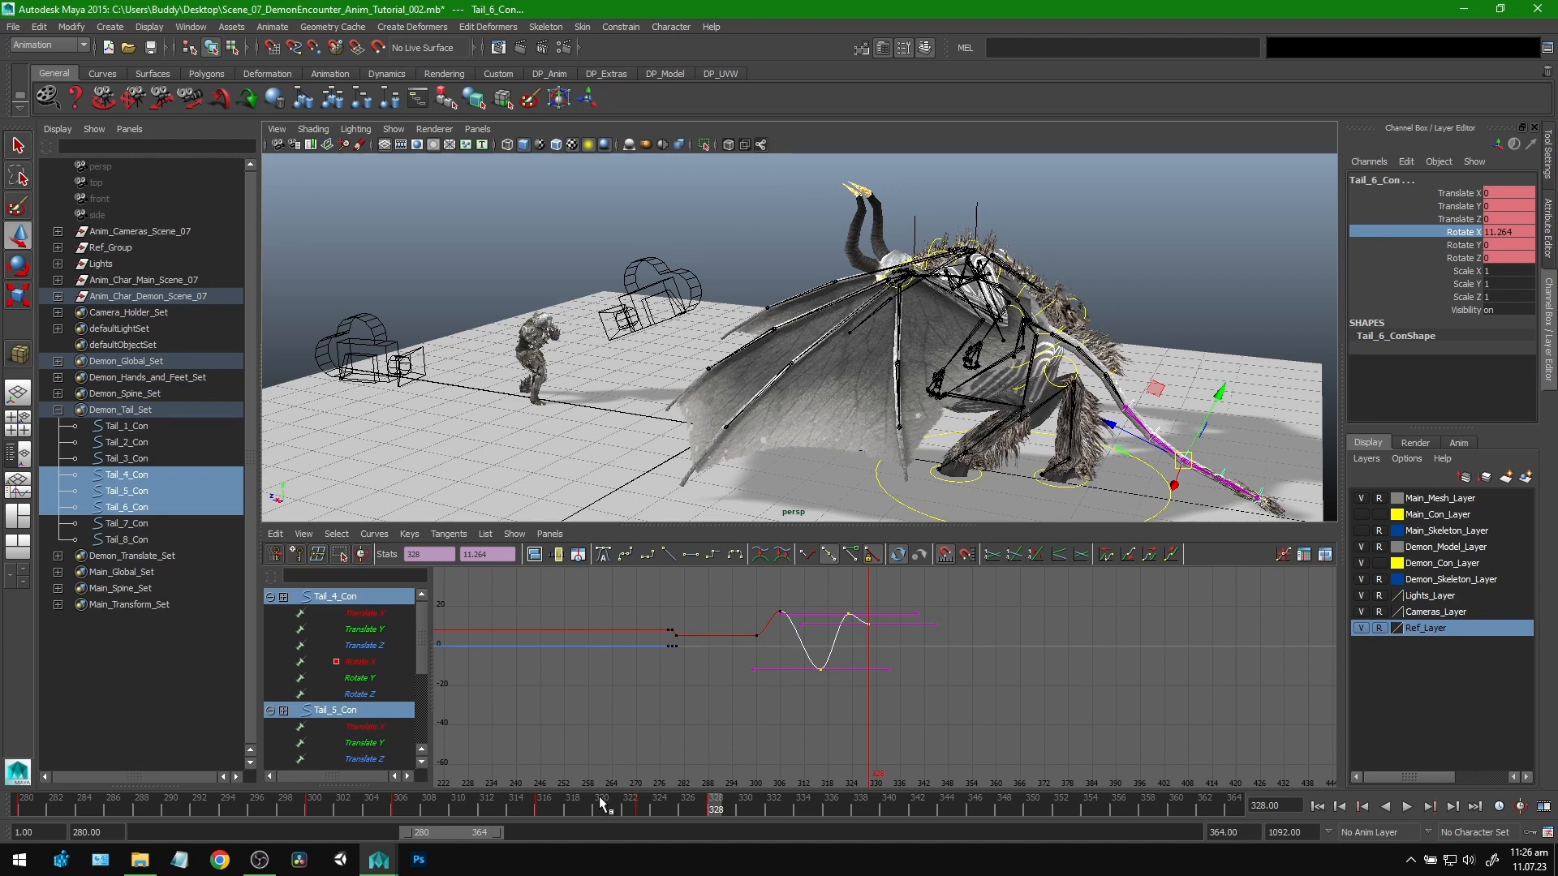
pyautogui.moveTo(600, 803); pyautogui.dragTo(816, 803)
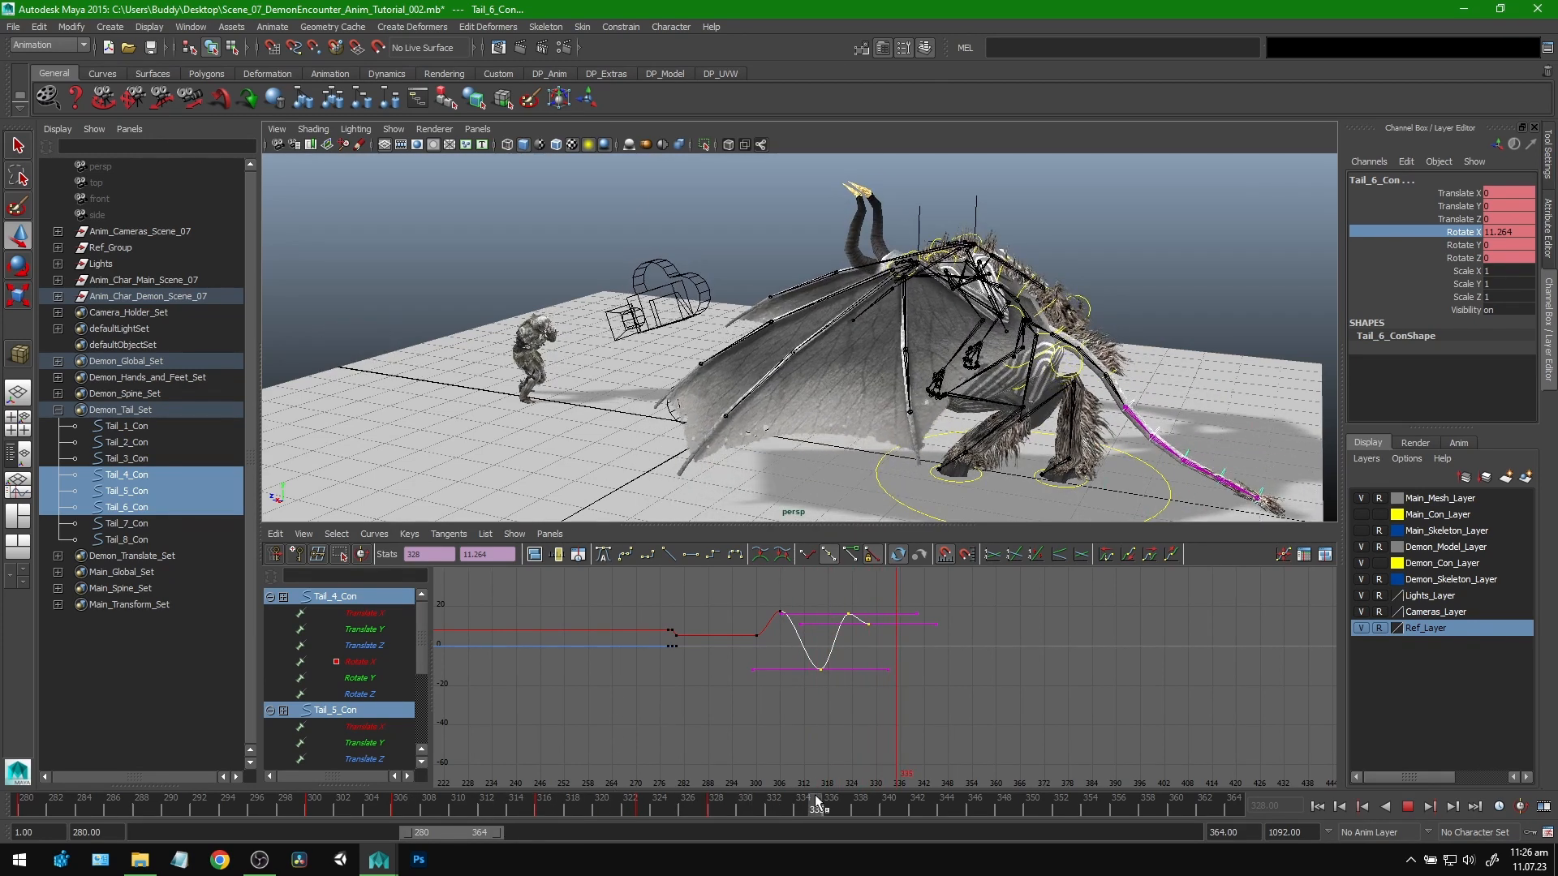
pyautogui.press('Escape')
pyautogui.keyDown('alt'); pyautogui.moveTo(1092, 396); pyautogui.dragTo(686, 344, button='middle'); pyautogui.keyUp('alt')
pyautogui.moveTo(680, 791); pyautogui.dragTo(607, 808)
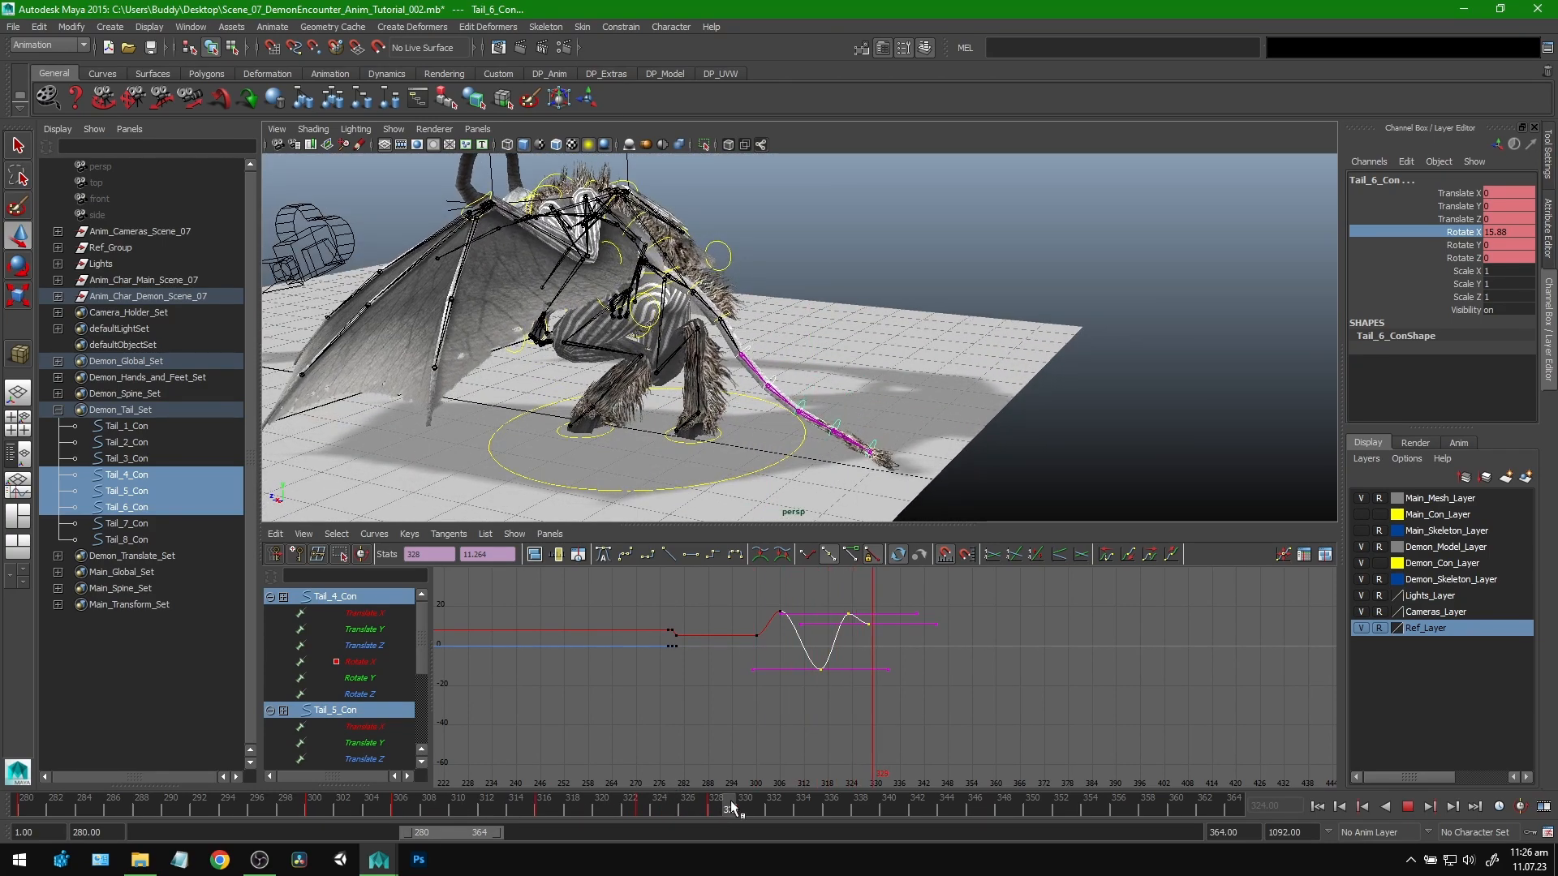
pyautogui.moveTo(730, 800)
pyautogui.mouseDown()
pyautogui.moveTo(435, 791)
pyautogui.moveTo(703, 801)
pyautogui.mouseUp()
pyautogui.moveTo(975, 349)
pyautogui.keyDown('alt'); pyautogui.mouseDown(button='middle')
pyautogui.moveTo(986, 332)
pyautogui.moveTo(964, 330)
pyautogui.mouseUp(button='middle'); pyautogui.keyUp('alt')
pyautogui.keyDown('alt'); pyautogui.moveTo(964, 330); pyautogui.dragTo(973, 340); pyautogui.keyUp('alt')
pyautogui.keyDown('alt'); pyautogui.moveTo(998, 337); pyautogui.dragTo(933, 397, button='middle'); pyautogui.keyUp('alt')
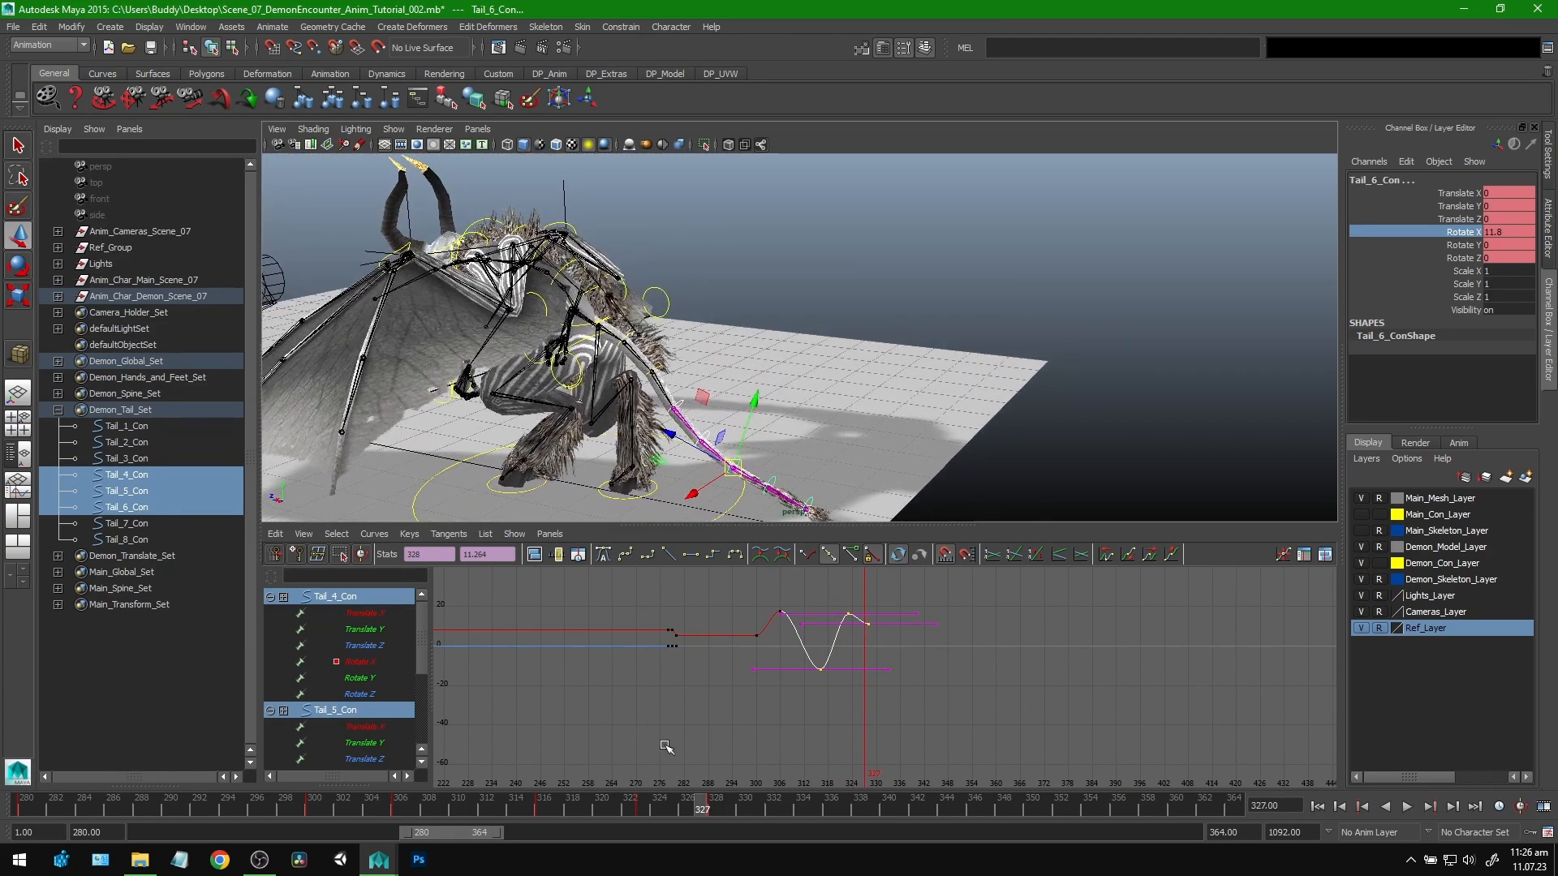
pyautogui.moveTo(656, 806); pyautogui.dragTo(538, 810)
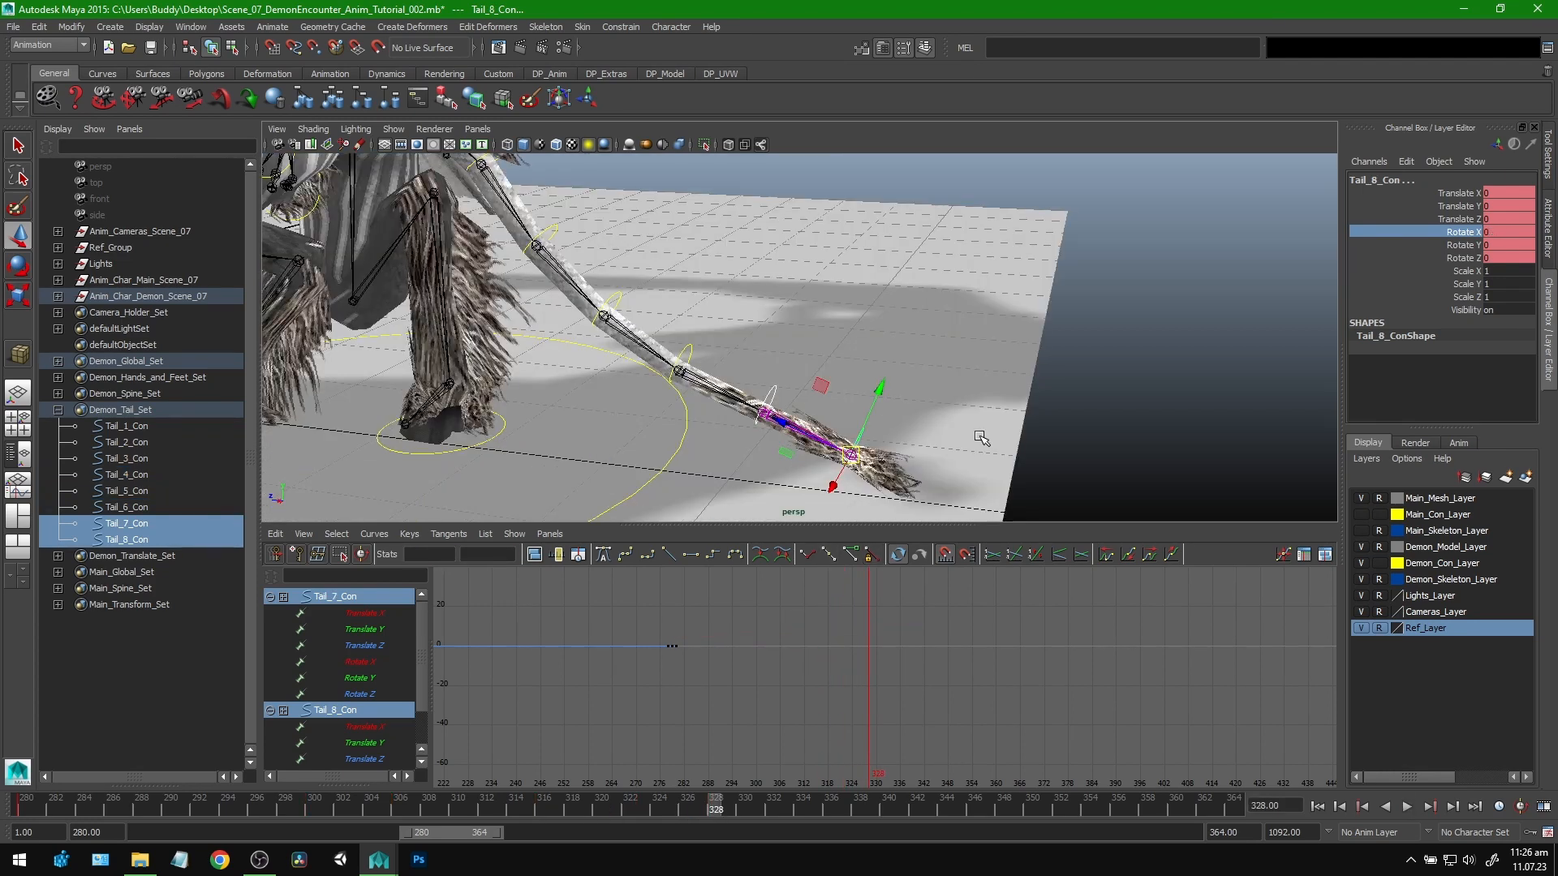
# Step: Select Tail_7_Con and Tail_8_Con together, return to frame 280 and activate their Rotate X channel
pyautogui.keyDown('alt'); pyautogui.moveTo(977, 434); pyautogui.dragTo(957, 350, button='right'); pyautogui.keyUp('alt')
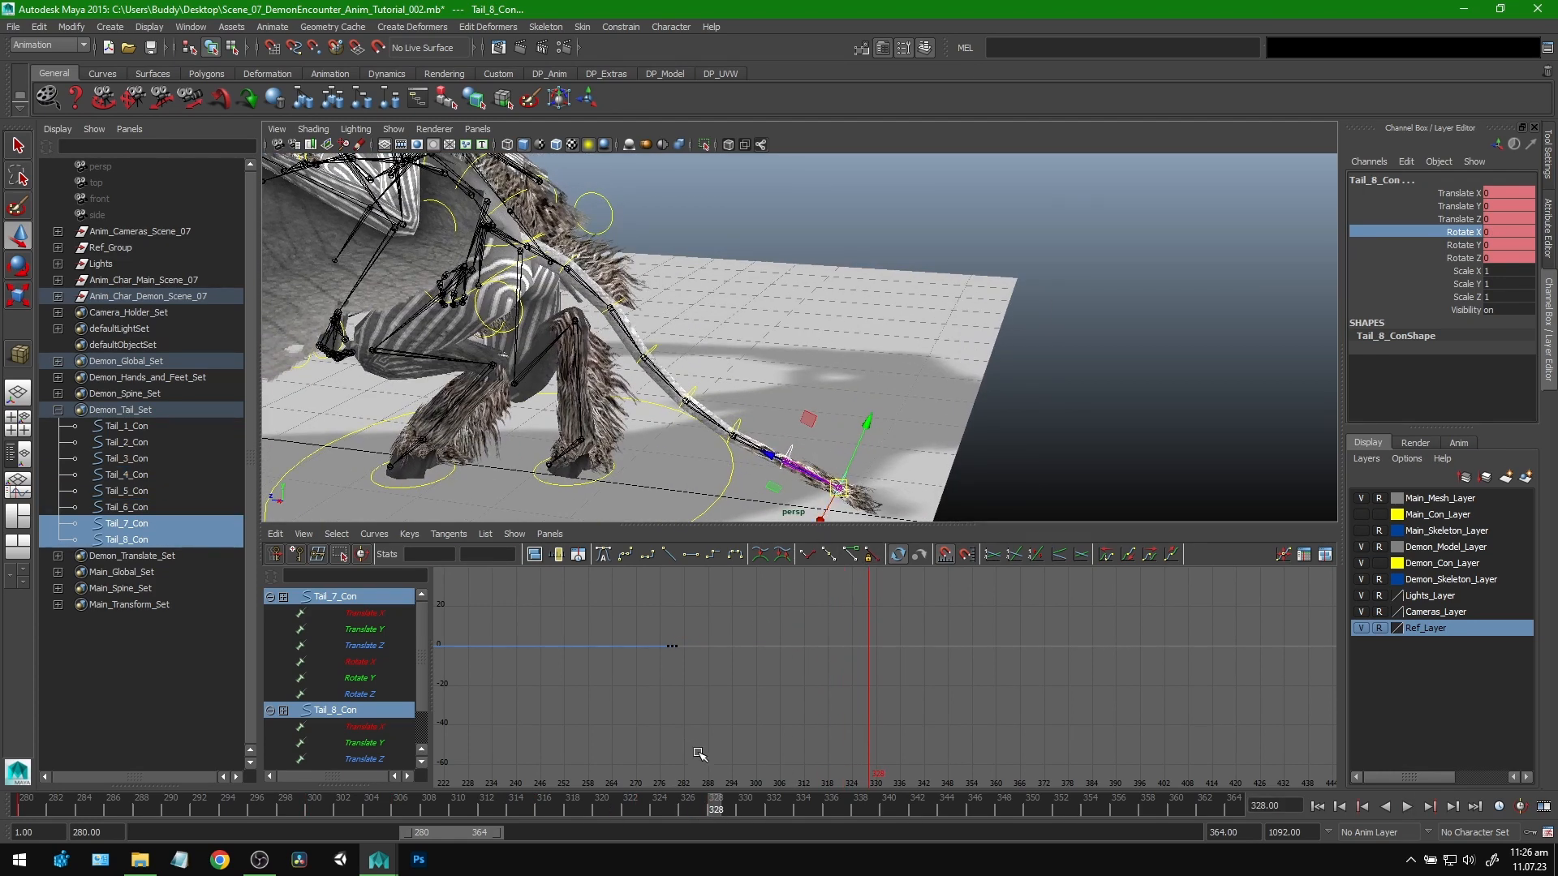
pyautogui.moveTo(718, 809); pyautogui.dragTo(19, 814)
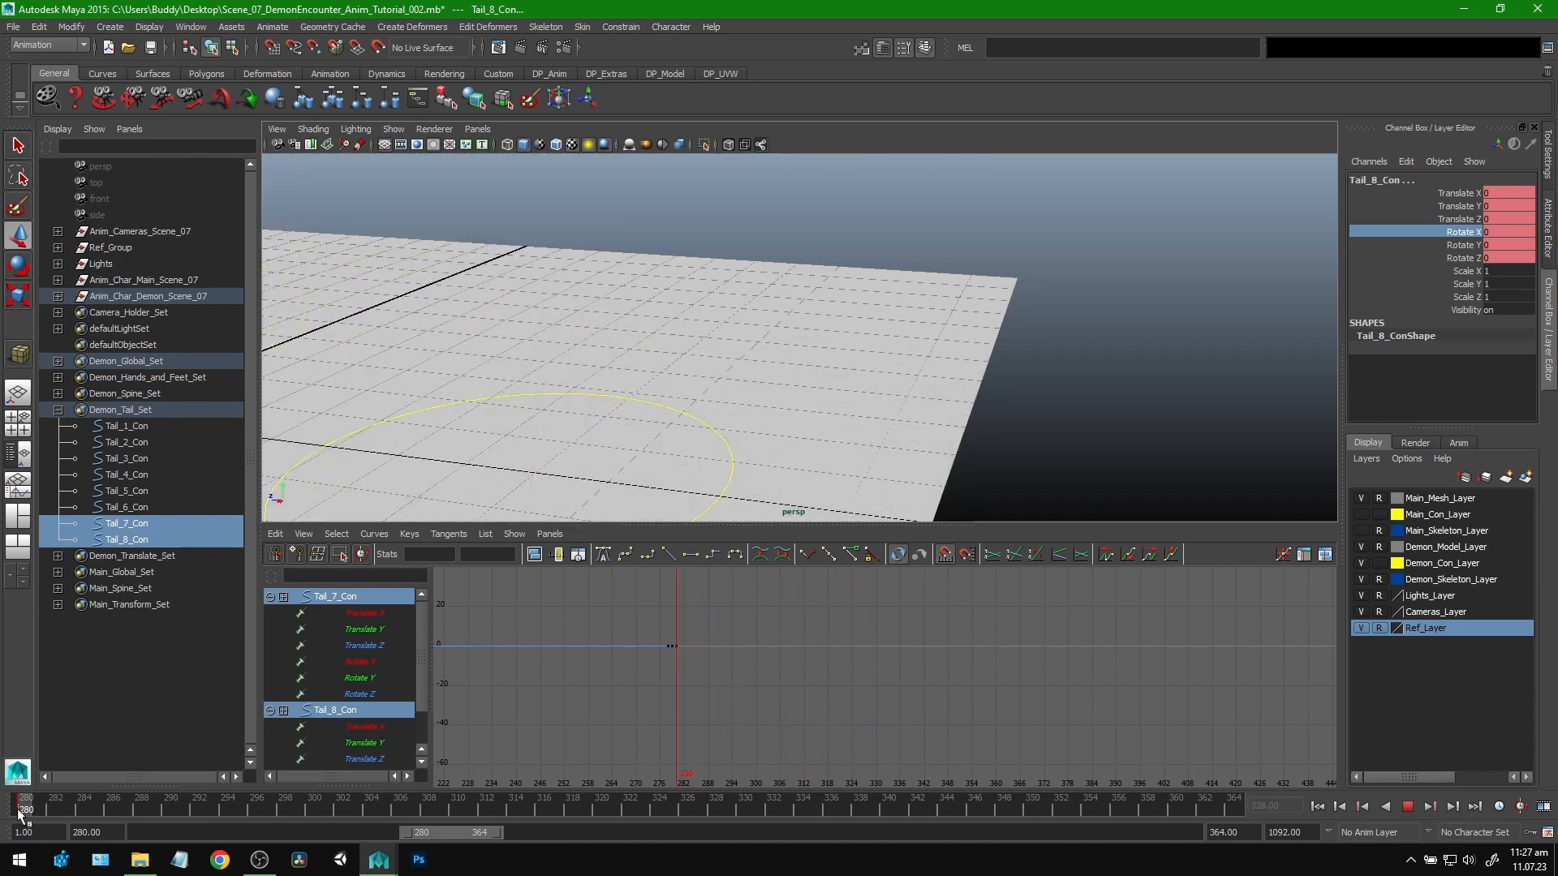
pyautogui.press('f')
pyautogui.keyDown('alt'); pyautogui.moveTo(928, 382); pyautogui.dragTo(942, 347); pyautogui.keyUp('alt')
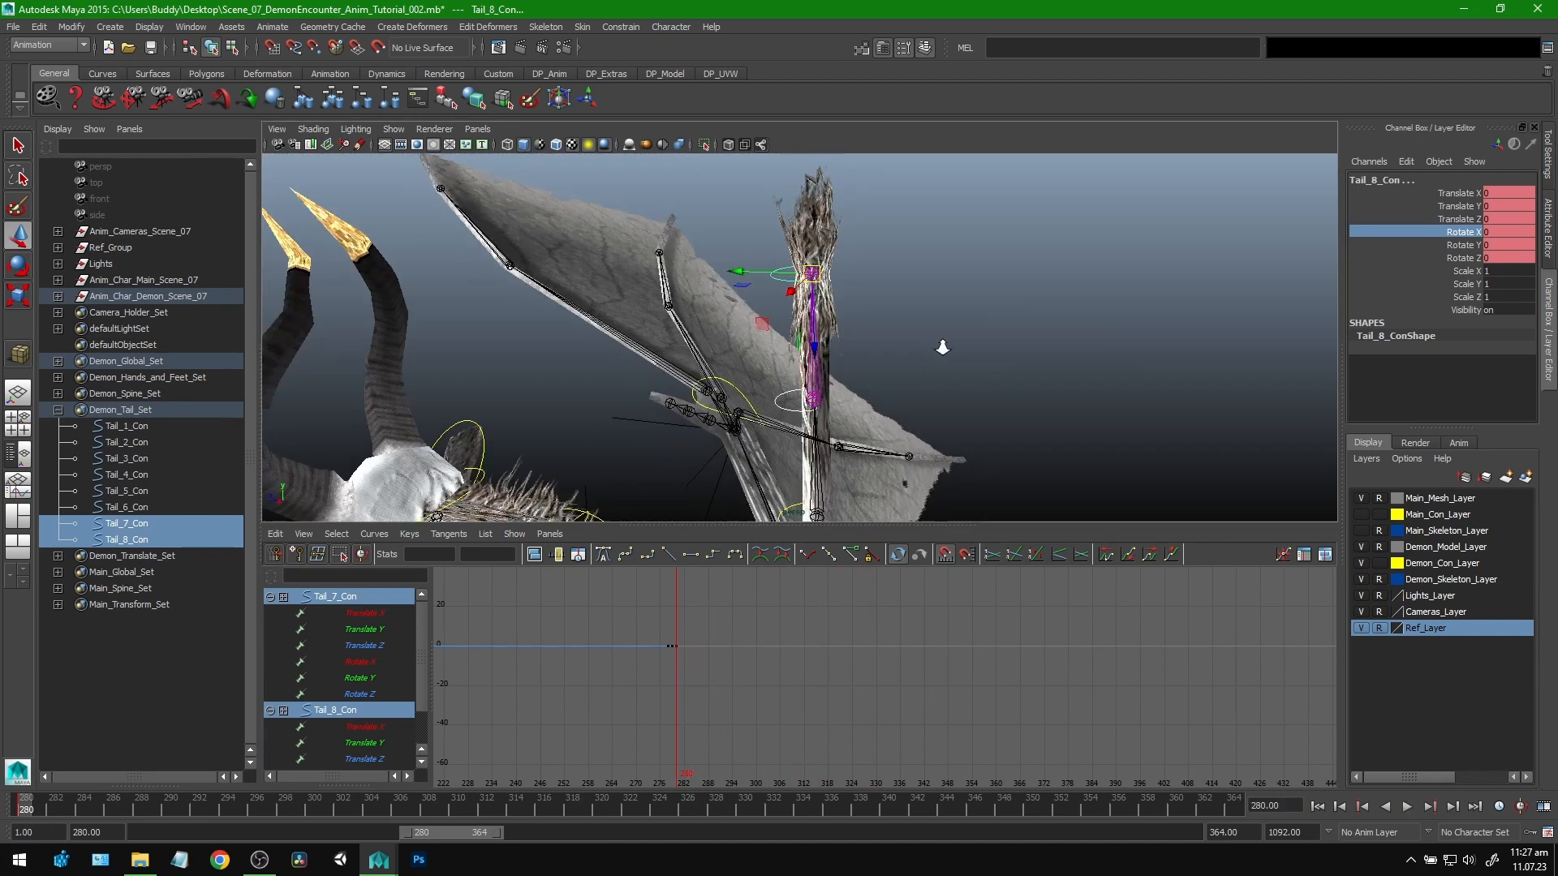
pyautogui.keyDown('alt'); pyautogui.moveTo(942, 348); pyautogui.dragTo(913, 396, button='right'); pyautogui.keyUp('alt')
pyautogui.keyDown('alt'); pyautogui.moveTo(913, 395); pyautogui.dragTo(866, 248, button='middle'); pyautogui.keyUp('alt')
pyautogui.click(1457, 234)
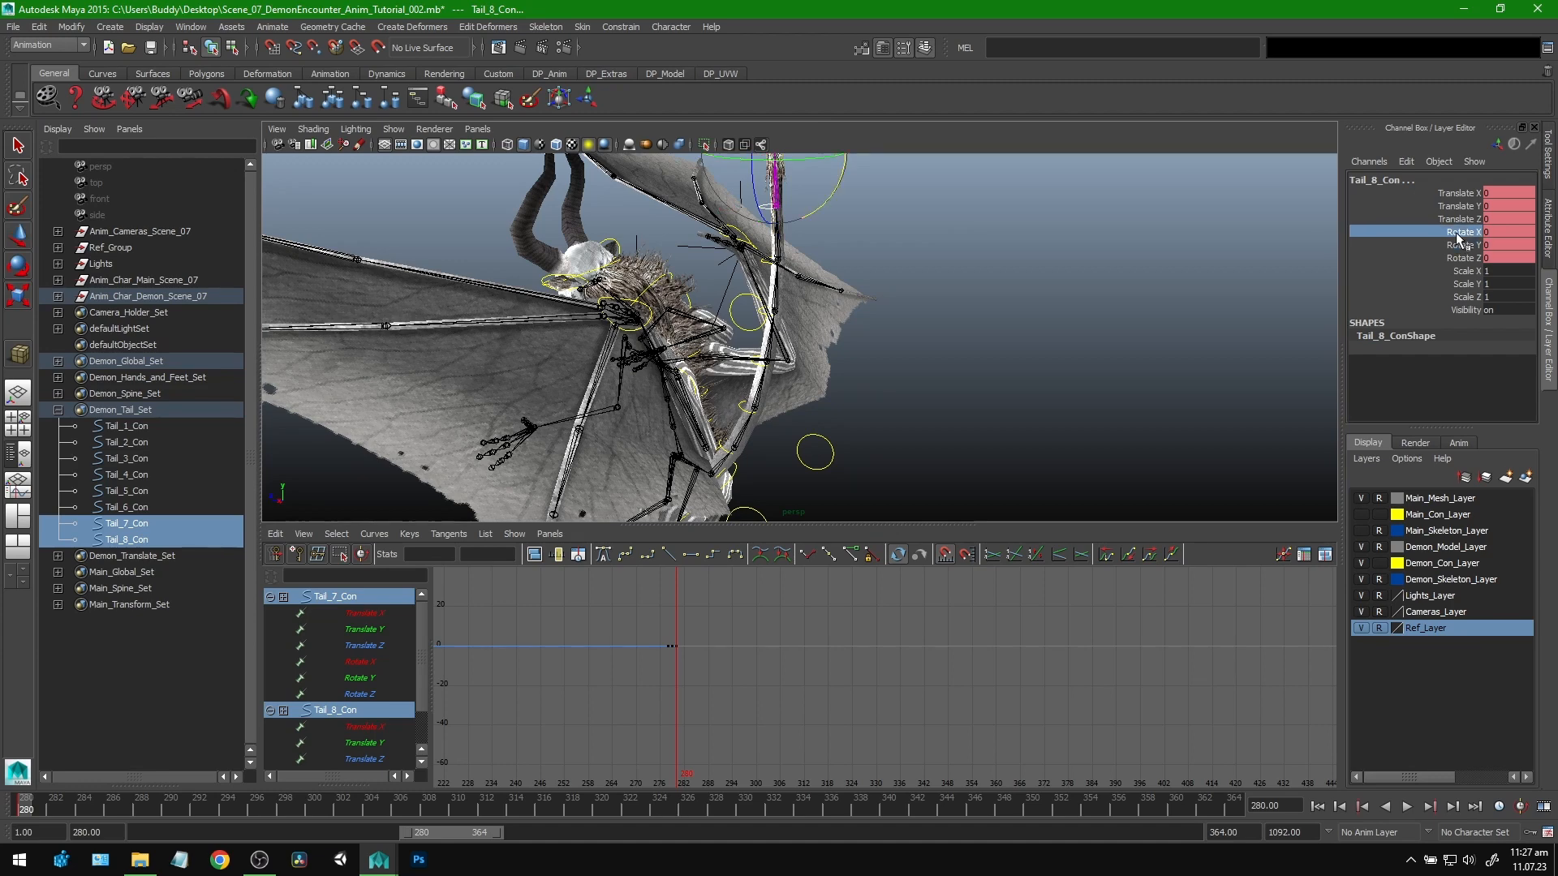
# Step: Key Tail_7_Con and Tail_8_Con at a Rotate X of 0 on frames 280 and 303
pyautogui.keyDown('alt'); pyautogui.moveTo(998, 460); pyautogui.dragTo(991, 350, button='middle'); pyautogui.keyUp('alt')
pyautogui.keyDown('alt'); pyautogui.moveTo(991, 350); pyautogui.dragTo(884, 362, button='right'); pyautogui.keyUp('alt')
pyautogui.keyDown('alt'); pyautogui.moveTo(884, 362); pyautogui.dragTo(878, 371, button='middle'); pyautogui.keyUp('alt')
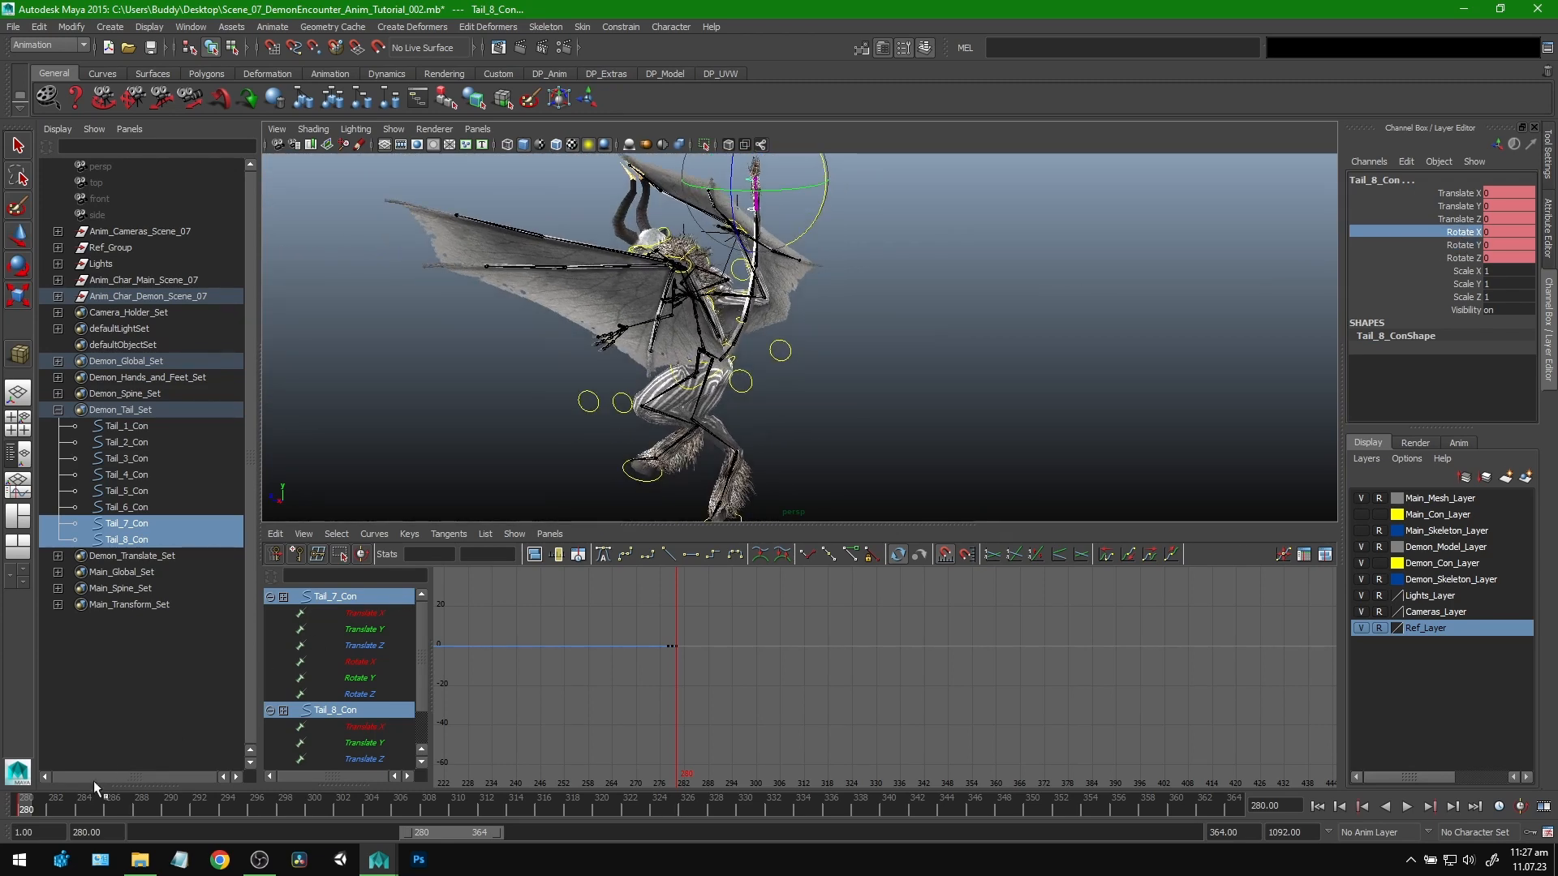
pyautogui.moveTo(81, 806)
pyautogui.mouseDown()
pyautogui.moveTo(192, 816)
pyautogui.moveTo(207, 792)
pyautogui.moveTo(373, 826)
pyautogui.mouseUp()
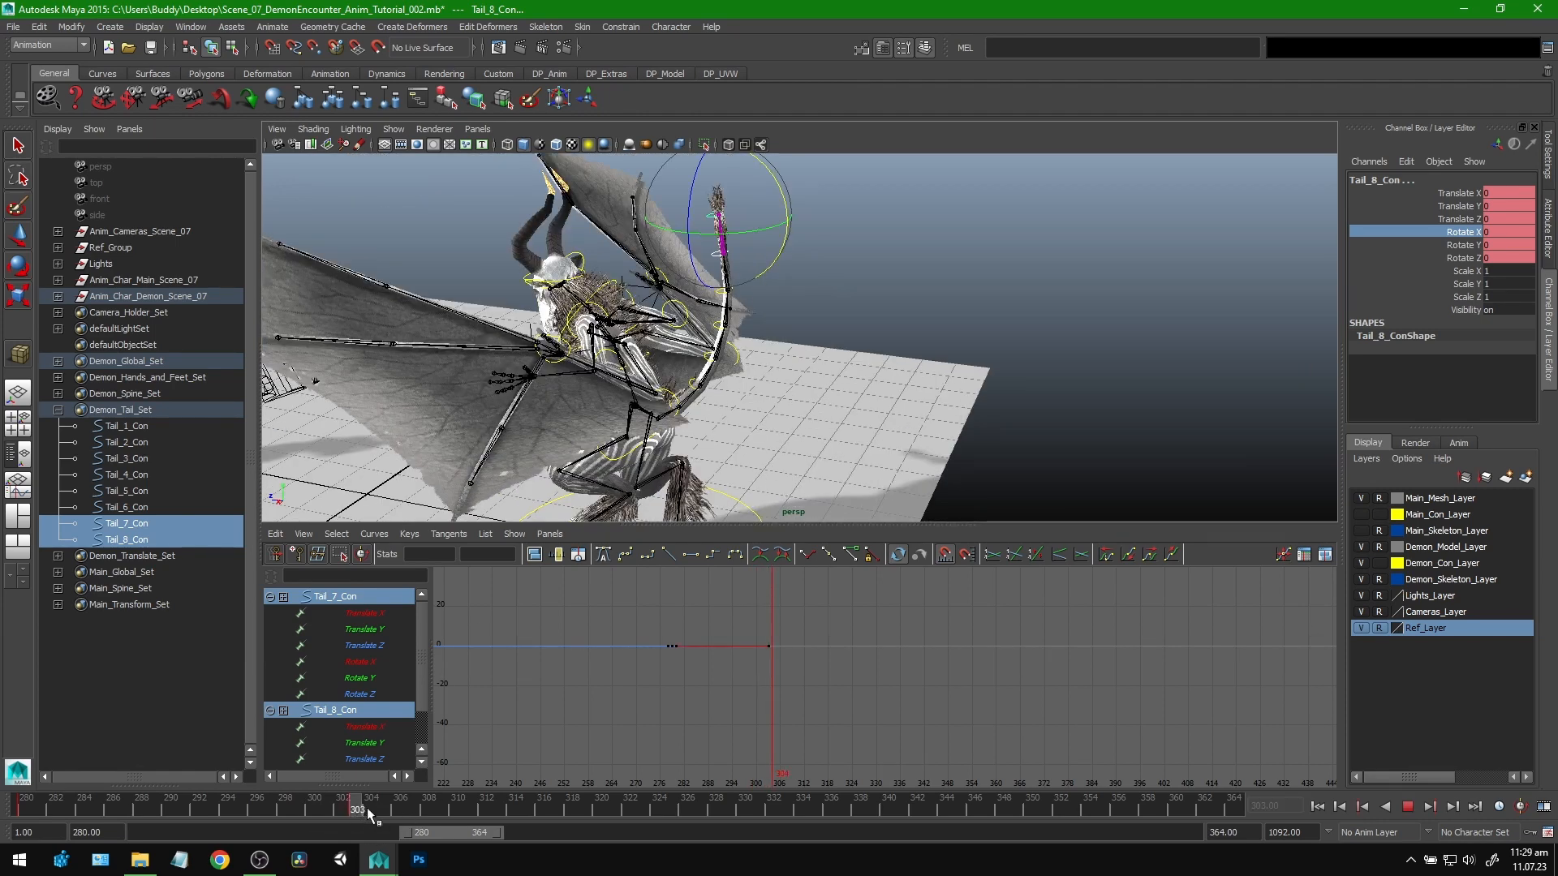
# Step: Key Tail_7_Con and Tail_8_Con at a Rotate X of about 27 on frame 307
pyautogui.moveTo(367, 807); pyautogui.dragTo(406, 806)
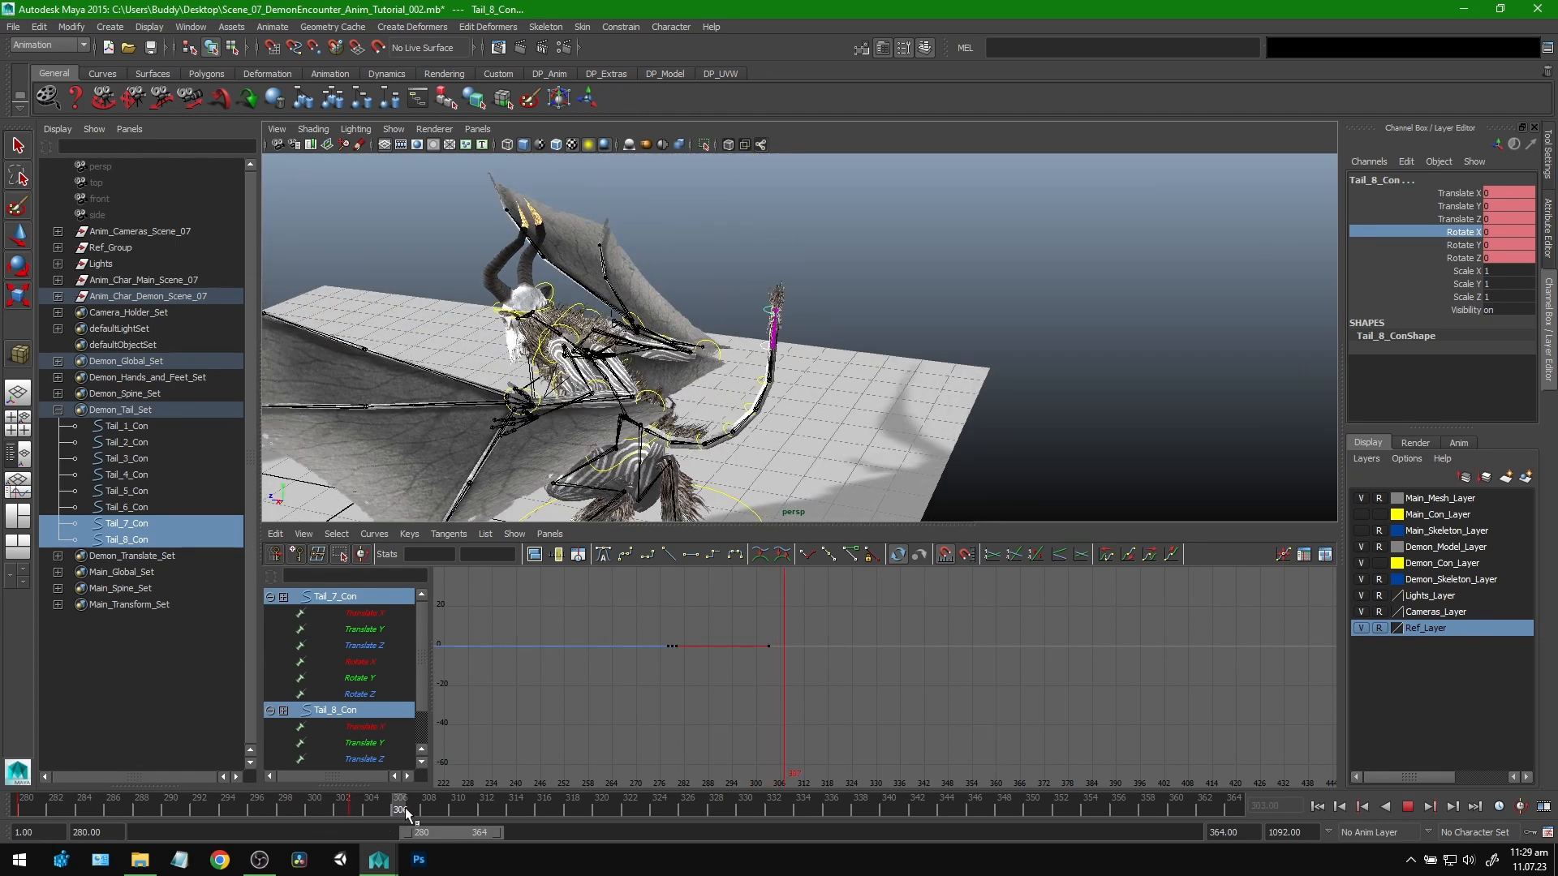
pyautogui.keyDown('alt'); pyautogui.moveTo(902, 406); pyautogui.dragTo(951, 370, button='middle'); pyautogui.keyUp('alt')
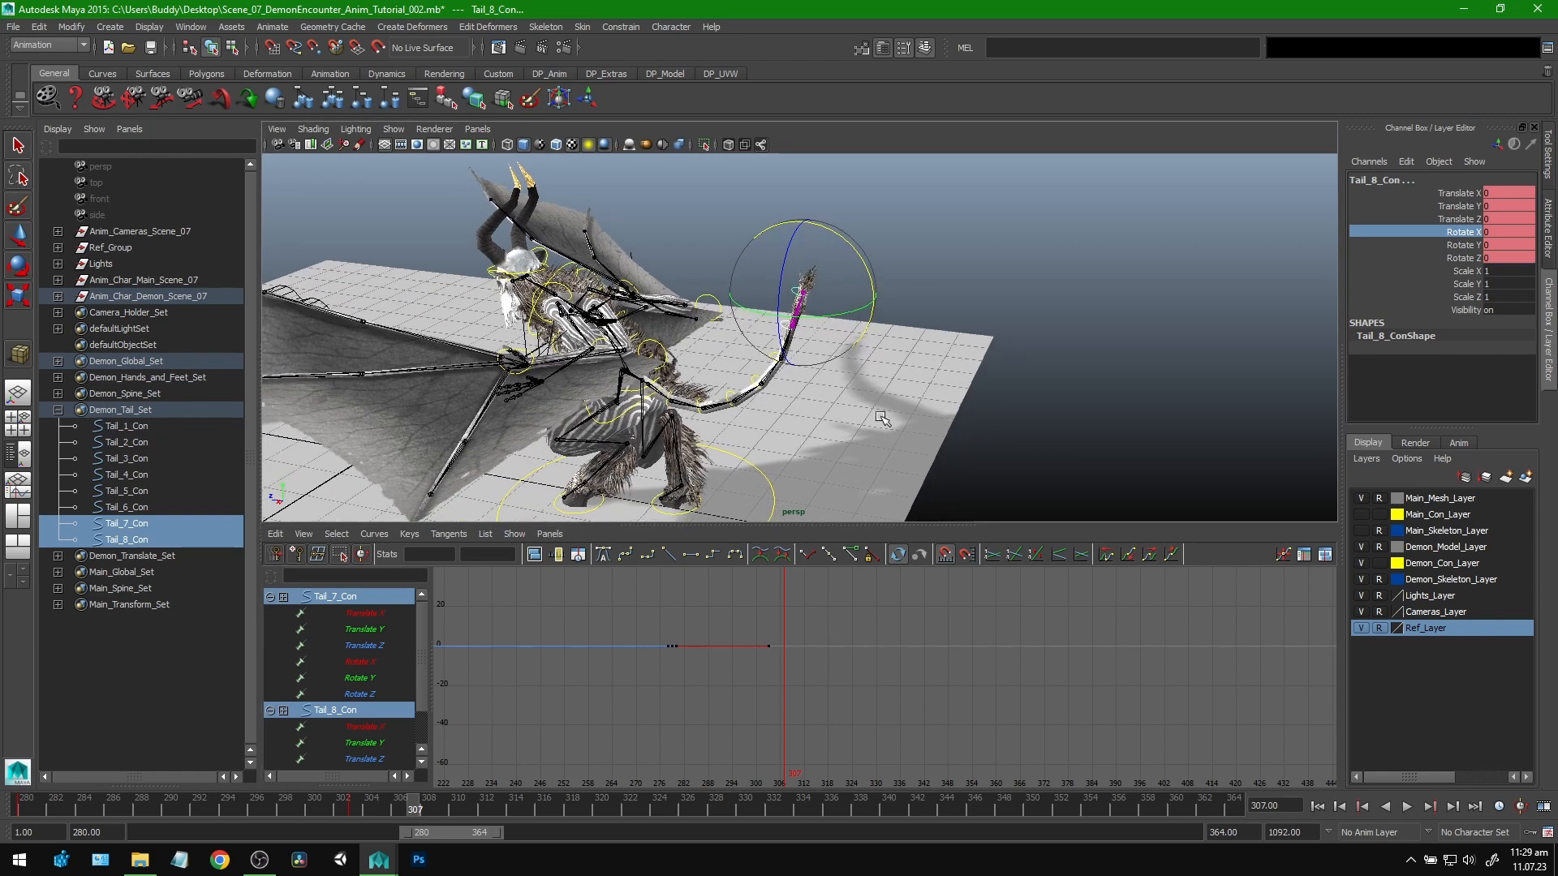
pyautogui.keyDown('alt'); pyautogui.moveTo(901, 460); pyautogui.dragTo(925, 449); pyautogui.keyUp('alt')
pyautogui.keyDown('alt'); pyautogui.moveTo(925, 449); pyautogui.dragTo(1286, 327, button='right'); pyautogui.keyUp('alt')
pyautogui.moveTo(1460, 253); pyautogui.dragTo(1462, 244)
pyautogui.click(1465, 231)
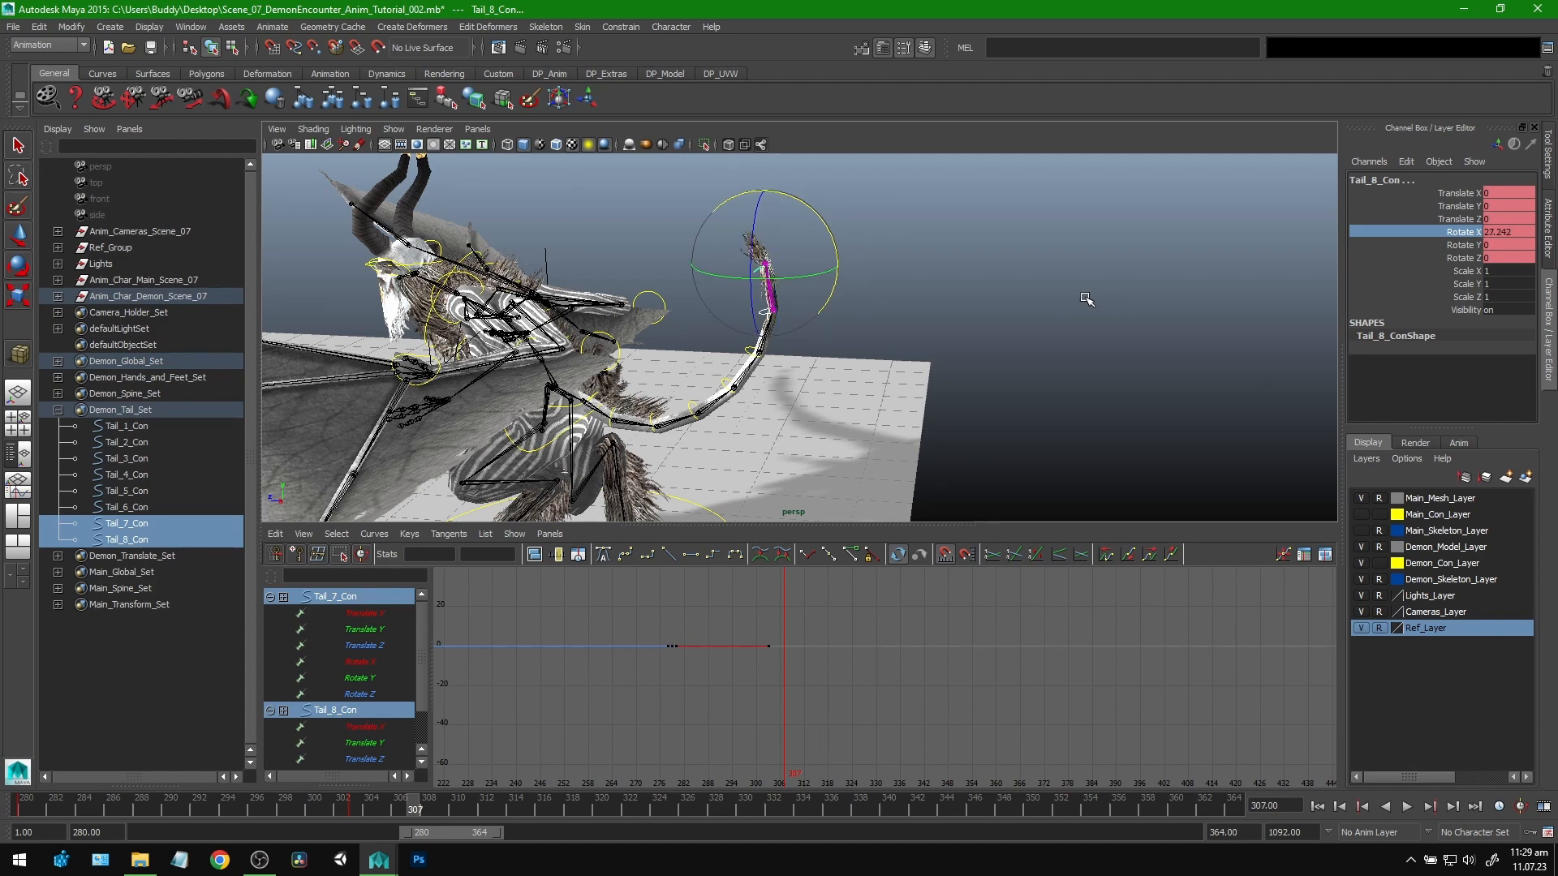
pyautogui.keyDown('alt'); pyautogui.moveTo(1086, 299); pyautogui.dragTo(1001, 349); pyautogui.keyUp('alt')
pyautogui.keyDown('alt'); pyautogui.moveTo(1001, 348); pyautogui.dragTo(965, 319, button='middle'); pyautogui.keyUp('alt')
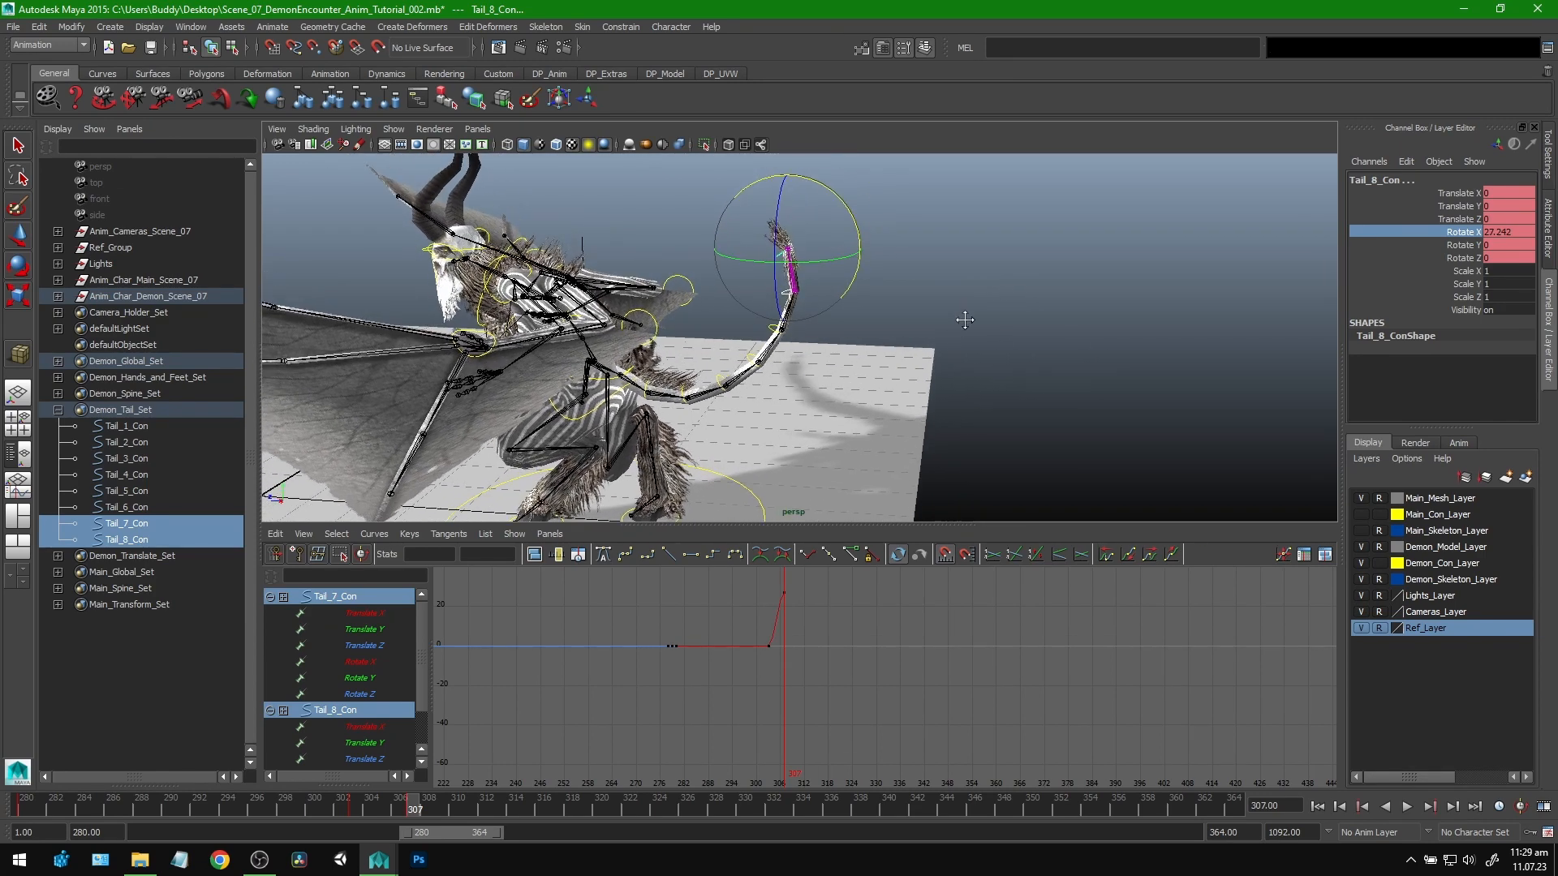
# Step: Key both tail tip controls' Rotate X at -28.342 on frame 317 and at 26.738 on frame 324
pyautogui.hotkey('alt', 'v')
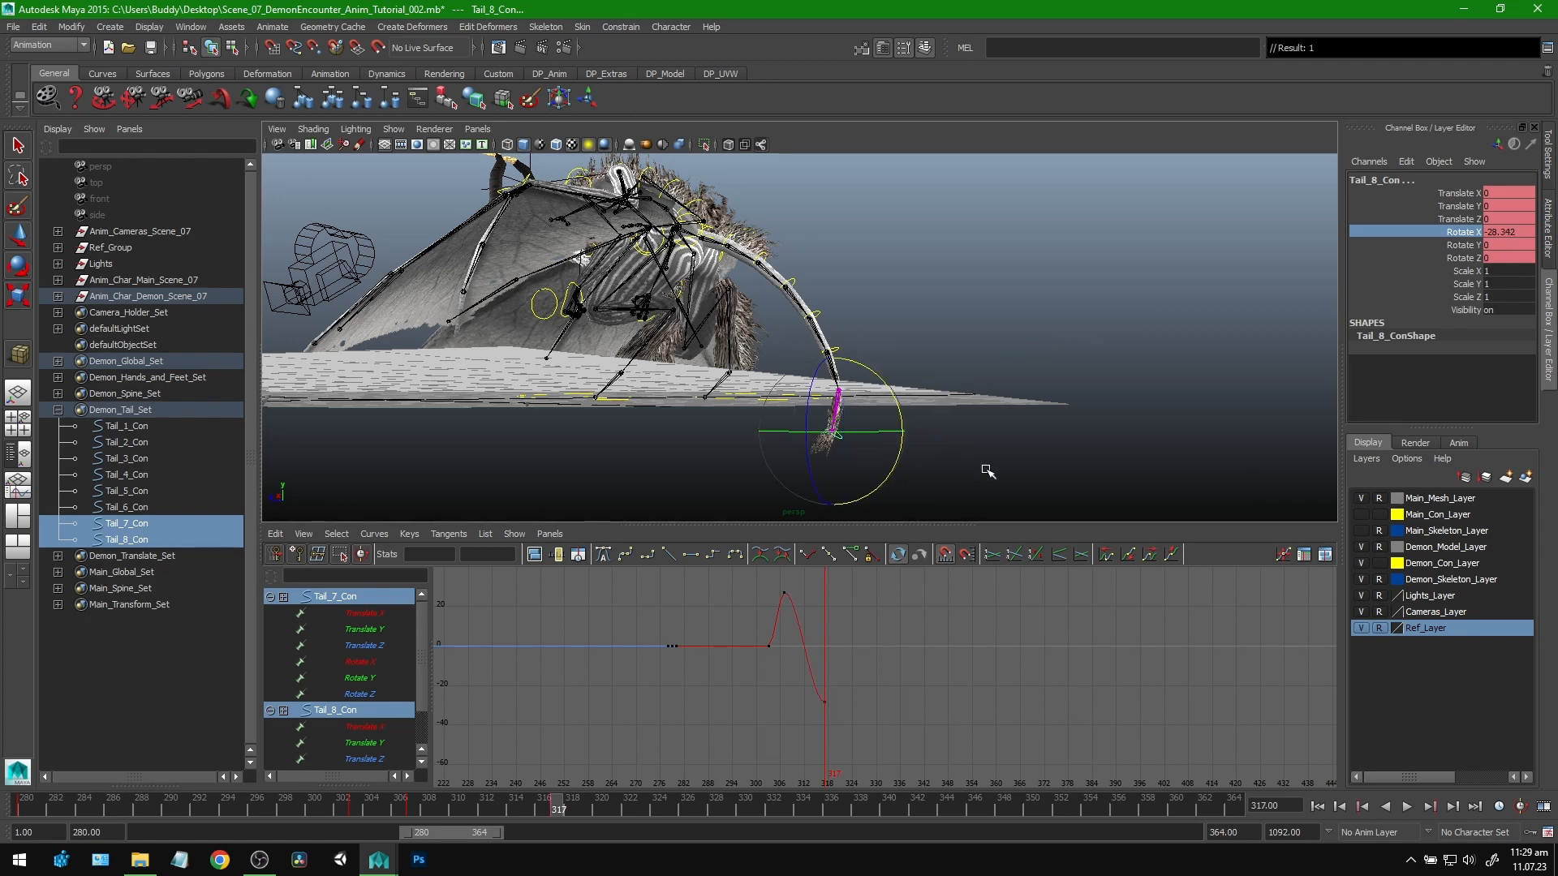
pyautogui.keyDown('alt'); pyautogui.moveTo(987, 471); pyautogui.dragTo(1025, 398); pyautogui.keyUp('alt')
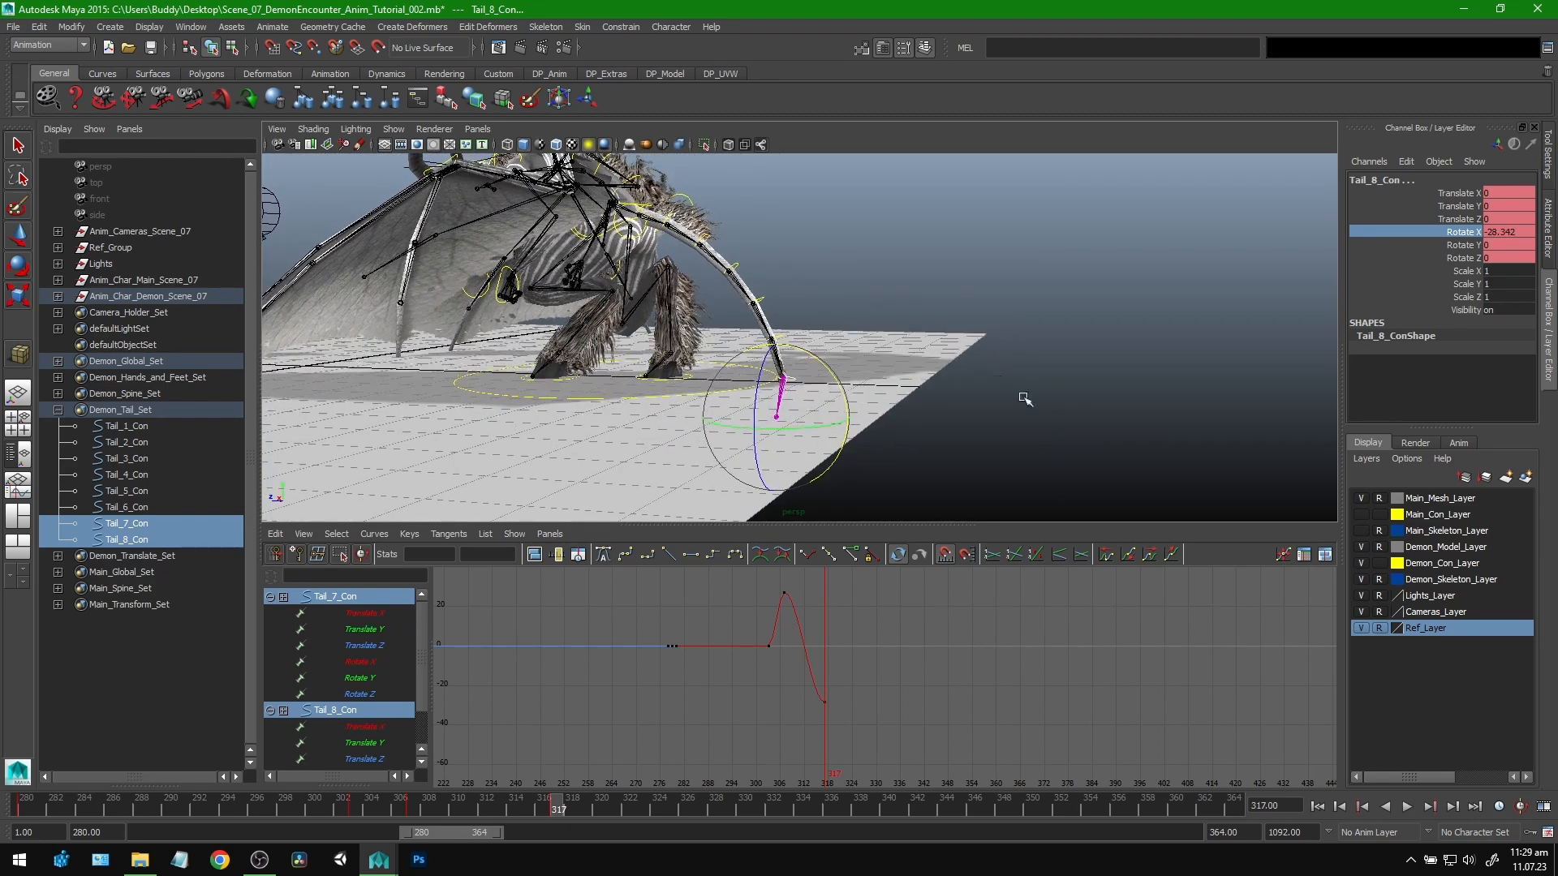
pyautogui.moveTo(518, 809)
pyautogui.mouseDown()
pyautogui.moveTo(421, 810)
pyautogui.moveTo(625, 809)
pyautogui.mouseUp()
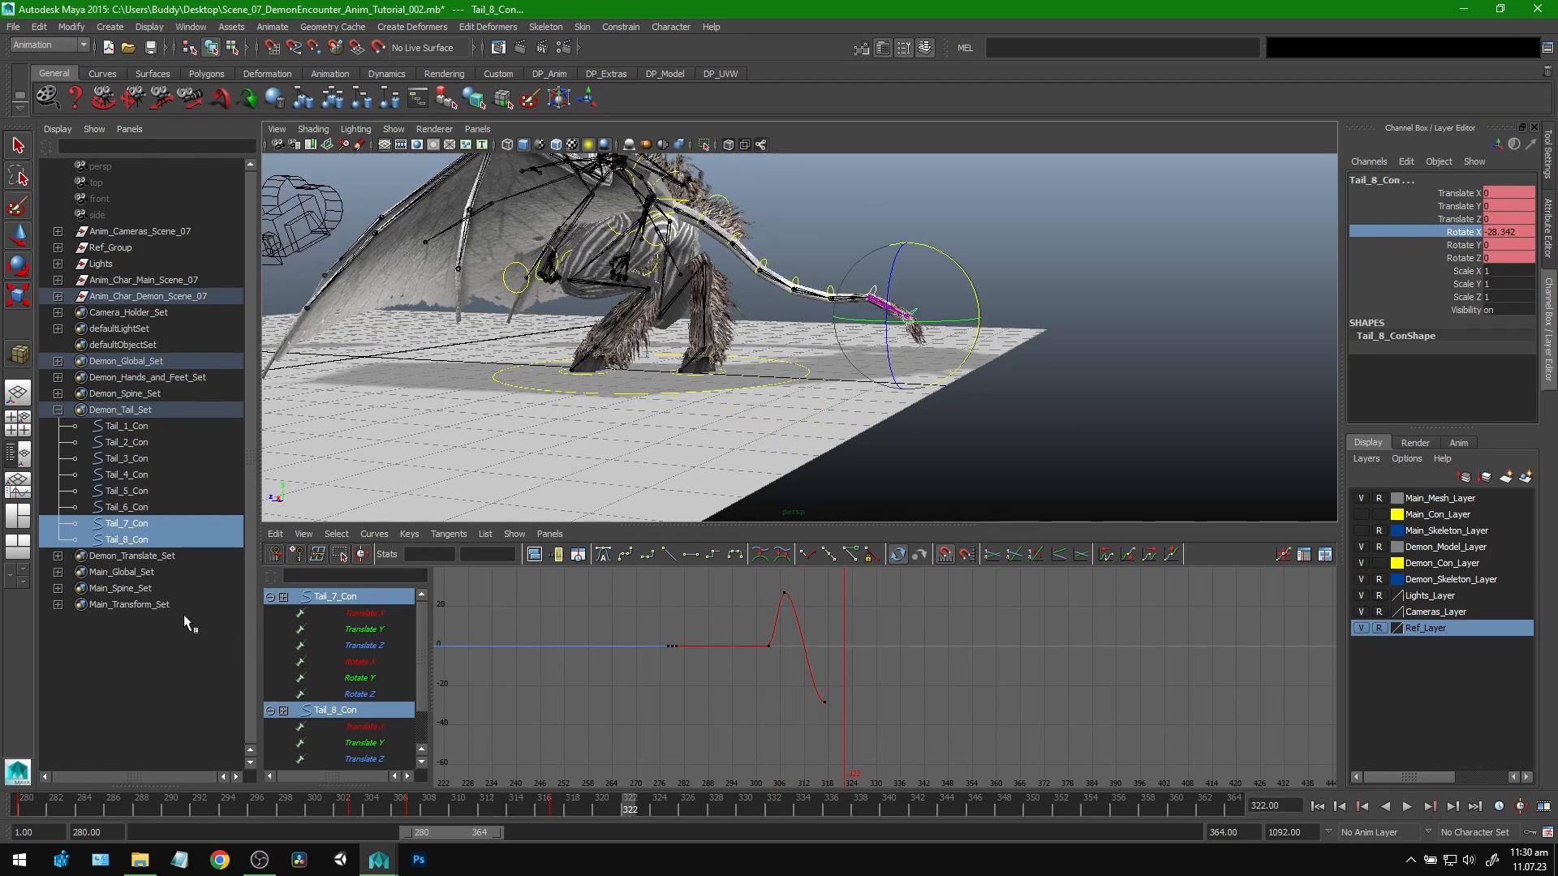
pyautogui.keyDown('alt'); pyautogui.moveTo(944, 380); pyautogui.dragTo(990, 369); pyautogui.keyUp('alt')
pyautogui.moveTo(636, 810)
pyautogui.mouseDown()
pyautogui.moveTo(649, 807)
pyautogui.moveTo(572, 809)
pyautogui.moveTo(658, 806)
pyautogui.mouseUp()
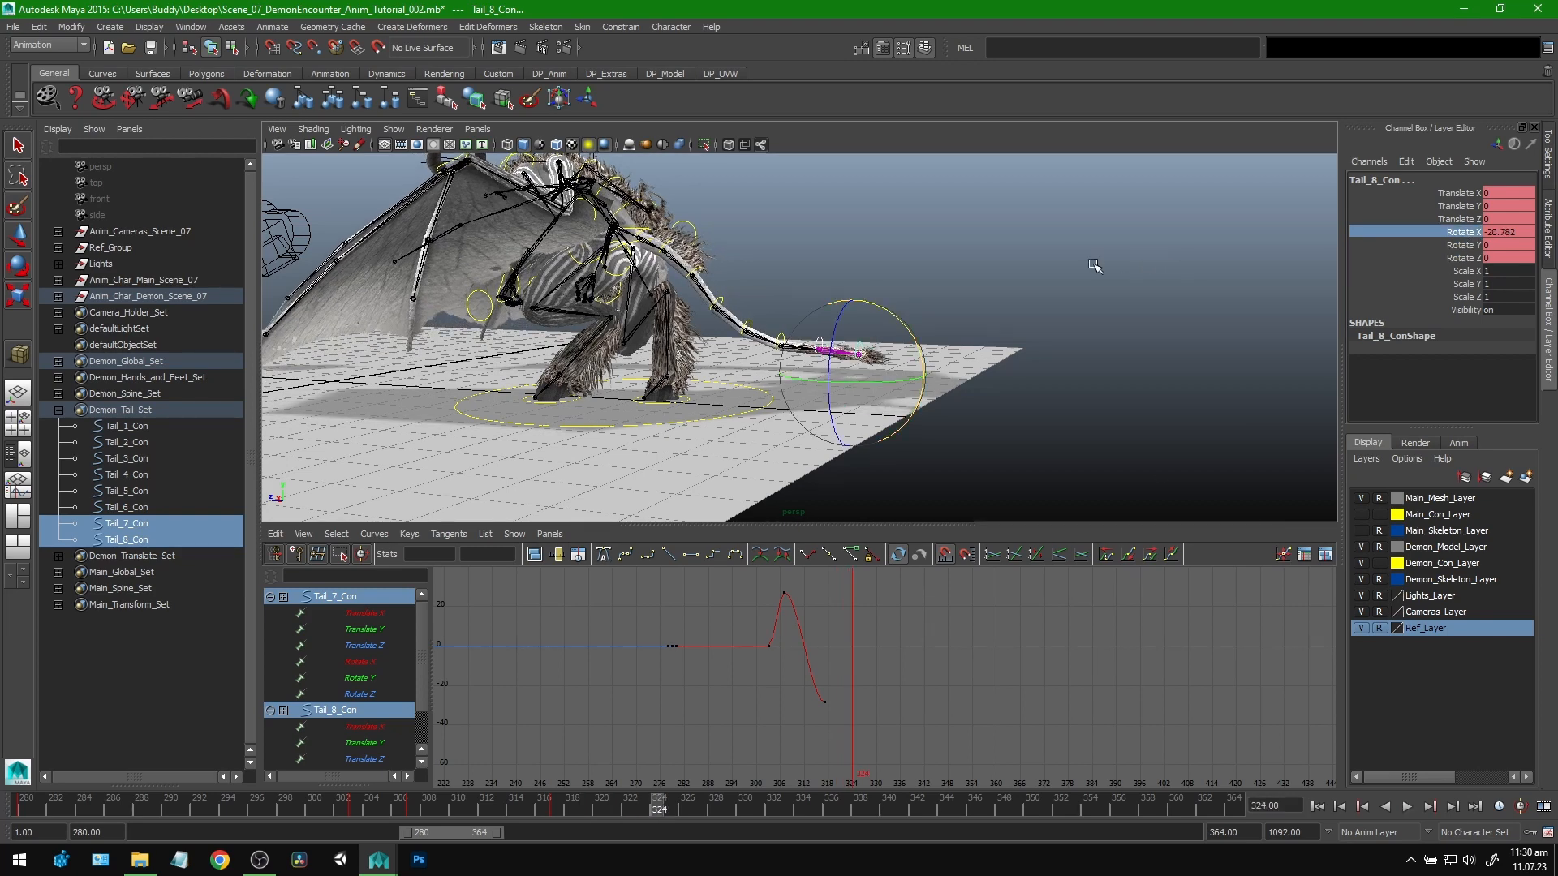
pyautogui.press('s')
pyautogui.keyDown('alt'); pyautogui.moveTo(1087, 315); pyautogui.dragTo(1072, 339, button='middle'); pyautogui.keyUp('alt')
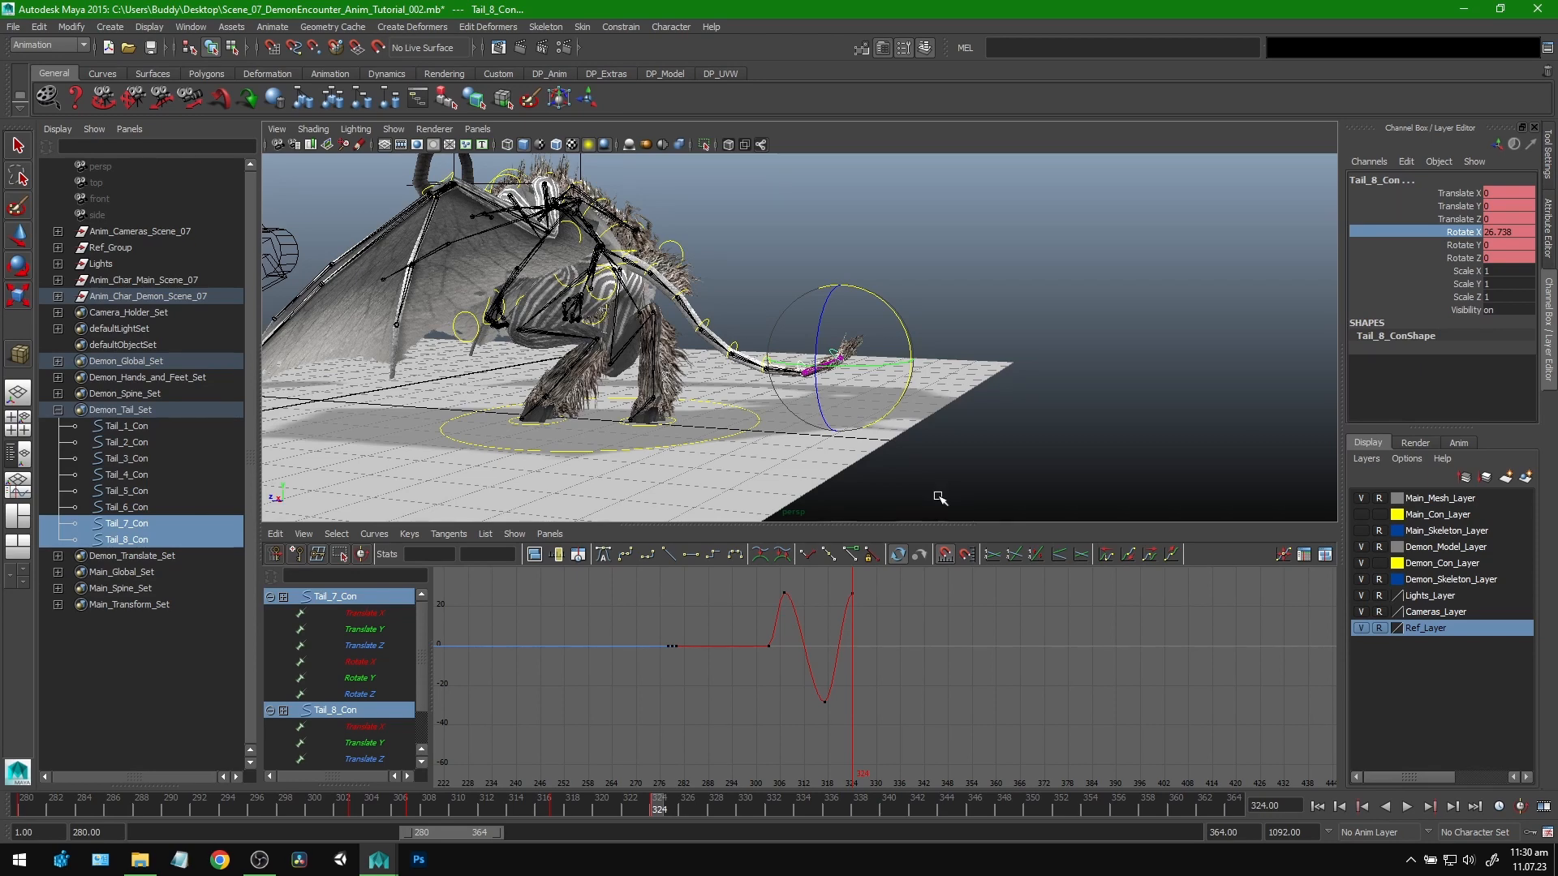
# Step: Play back the landing from about frame 292 and check the tail tip's swing up to frame 325
pyautogui.moveTo(653, 821); pyautogui.dragTo(197, 793)
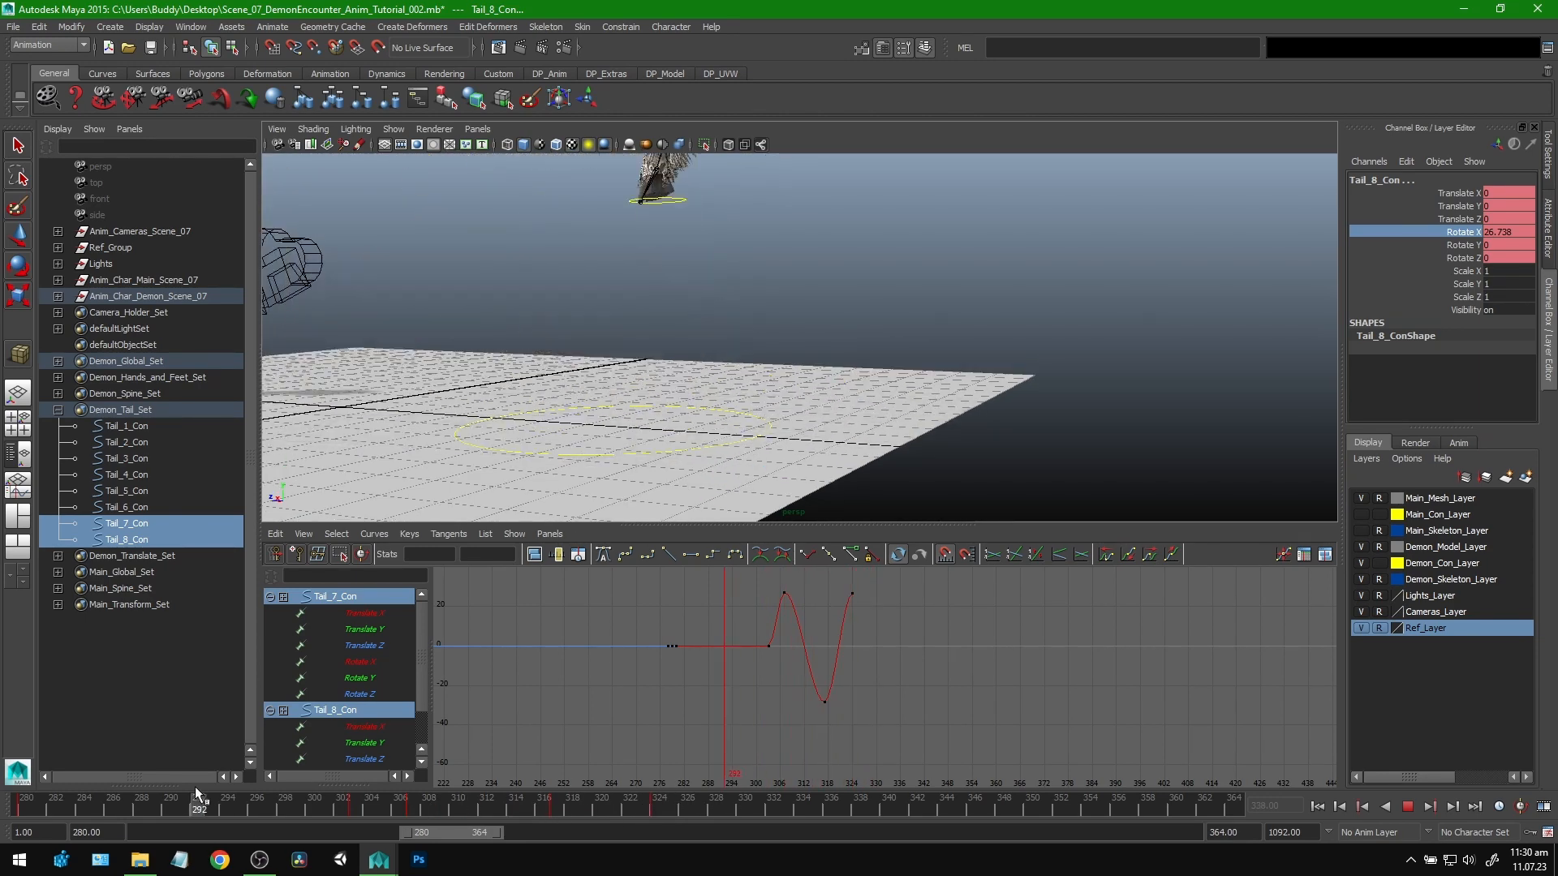
pyautogui.click(1408, 806)
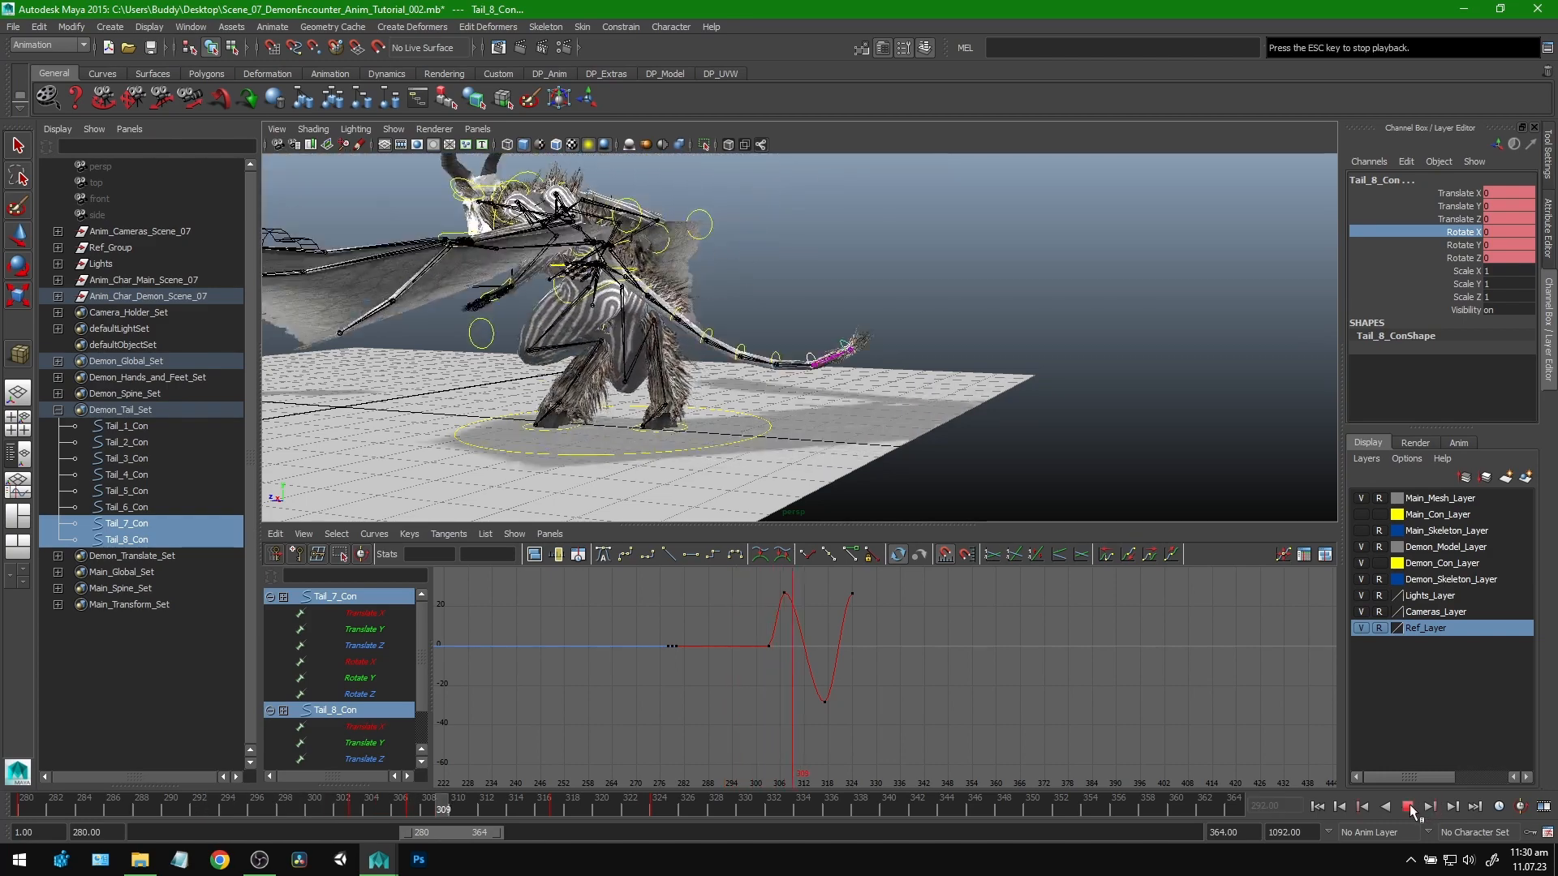
pyautogui.click(1409, 807)
pyautogui.moveTo(441, 802); pyautogui.dragTo(660, 800)
# Step: Select the later Rotate X keys of Tail_4_Con, Tail_5_Con and Tail_6_Con and check the tail's motion around frames 303 to 306
pyautogui.moveTo(122, 475); pyautogui.dragTo(149, 503)
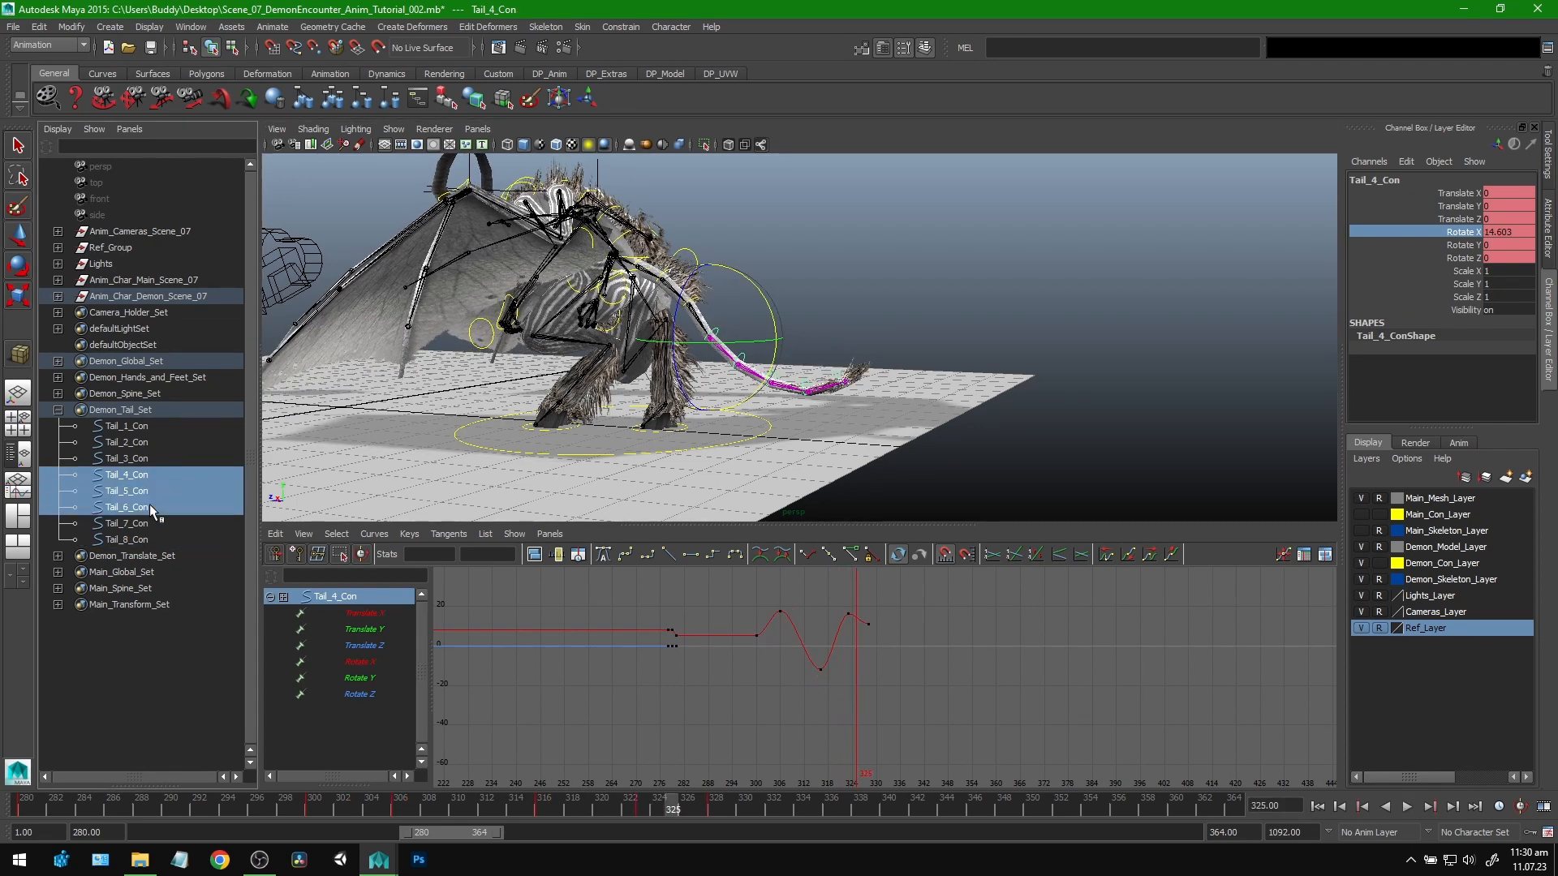
pyautogui.keyDown('alt'); pyautogui.moveTo(889, 641); pyautogui.dragTo(848, 670, button='middle'); pyautogui.keyUp('alt')
pyautogui.moveTo(659, 802); pyautogui.dragTo(542, 788)
pyautogui.click(1406, 807)
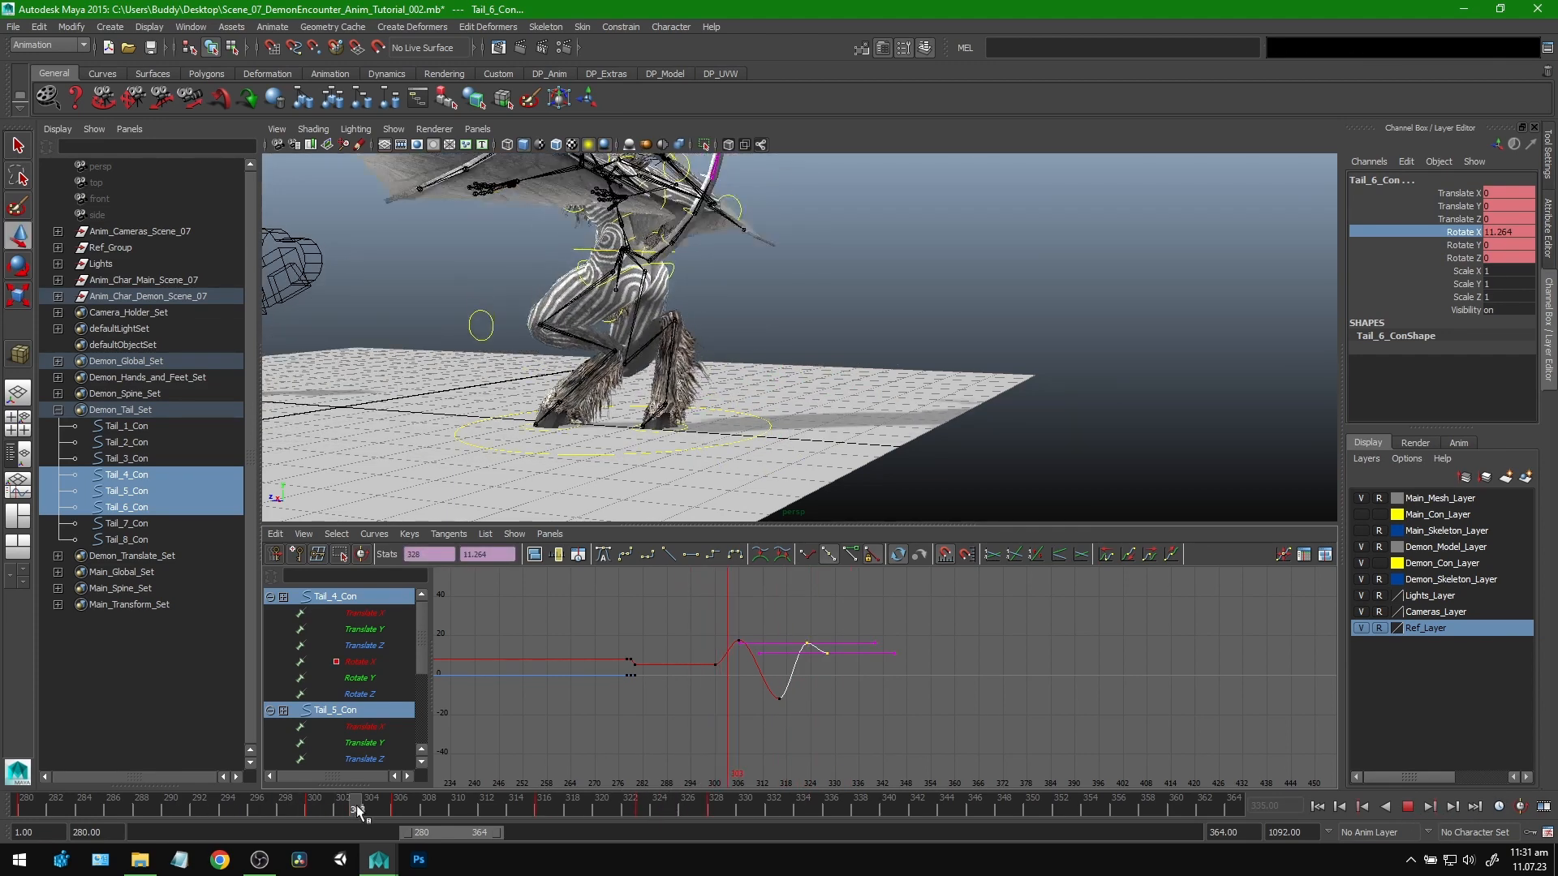
pyautogui.moveTo(357, 804); pyautogui.dragTo(398, 810)
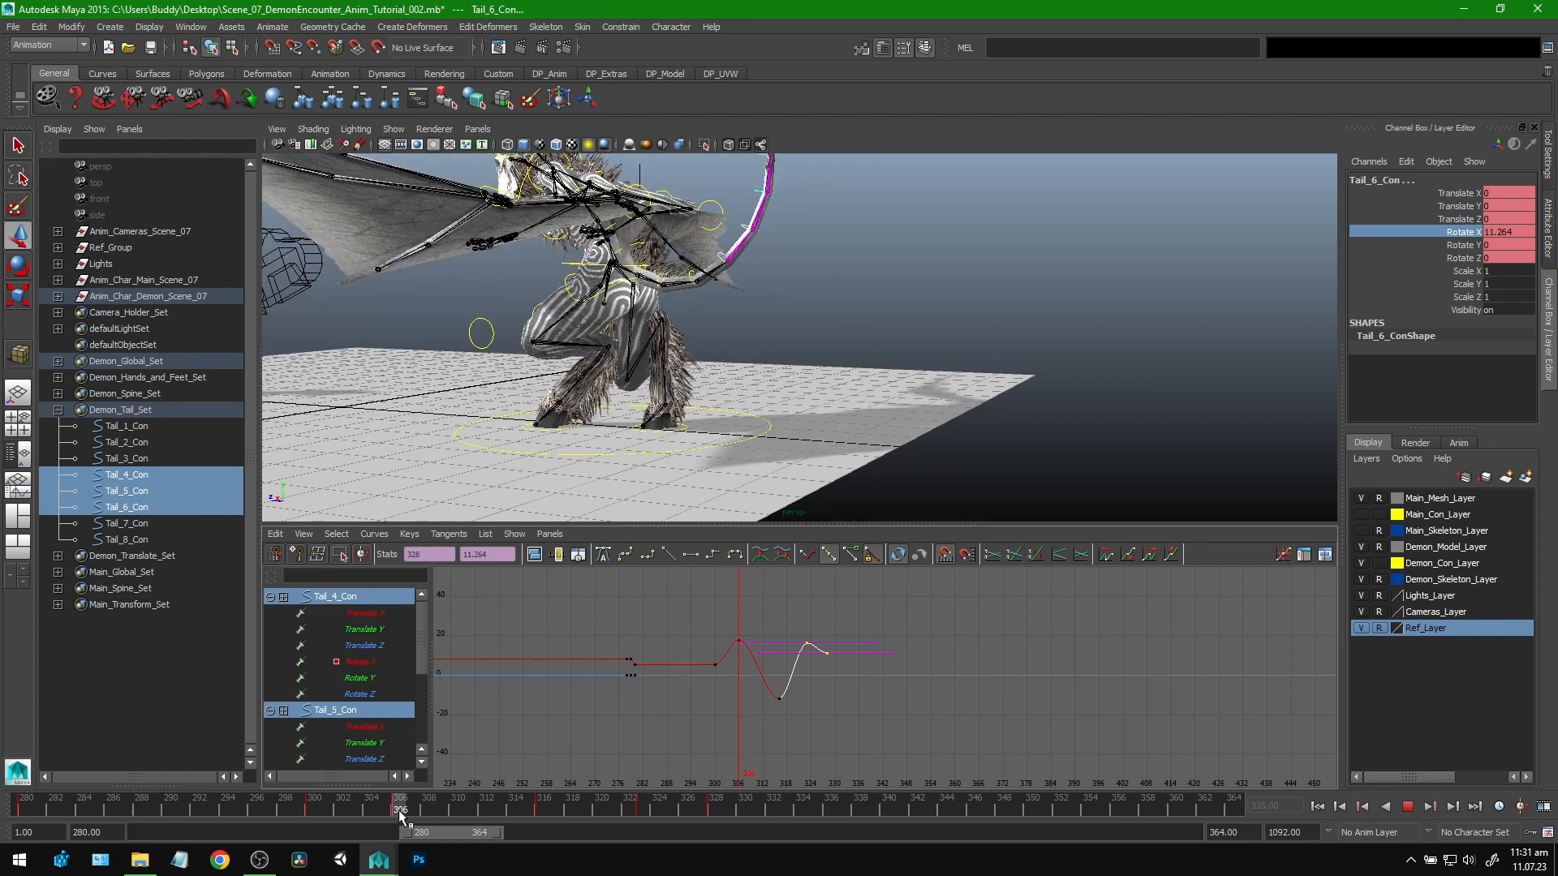
# Step: Select the landing Rotate X keys of Tail_1_Con through Tail_8_Con and stretch their timing so Tail_8_Con's last key falls at frame 330.84
pyautogui.click(142, 427)
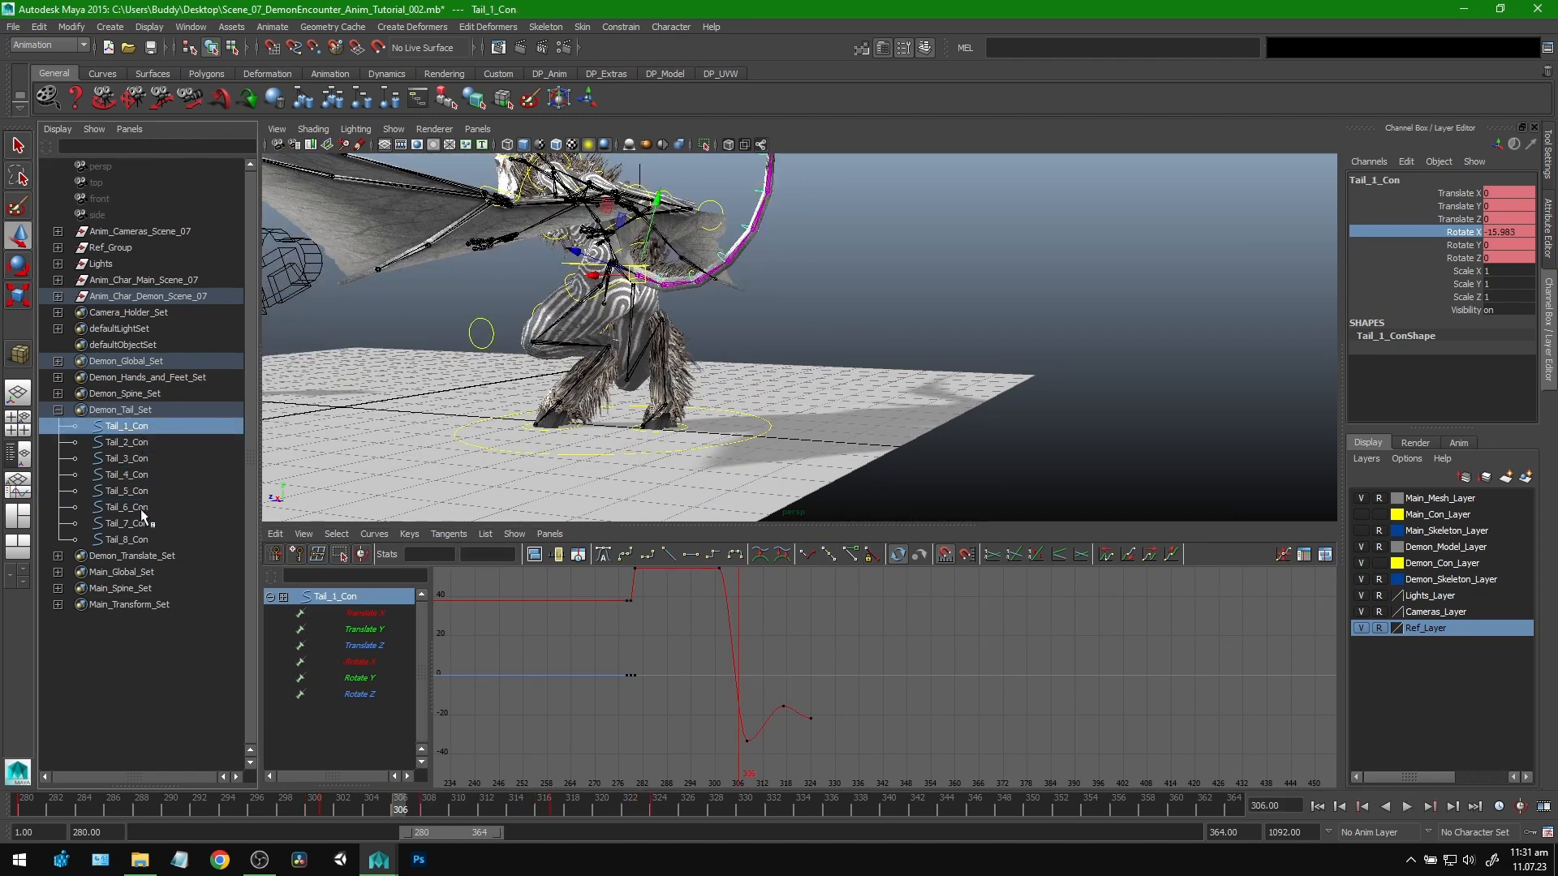
pyautogui.keyDown('shift'); pyautogui.click(140, 539); pyautogui.keyUp('shift')
pyautogui.moveTo(867, 607); pyautogui.dragTo(769, 727)
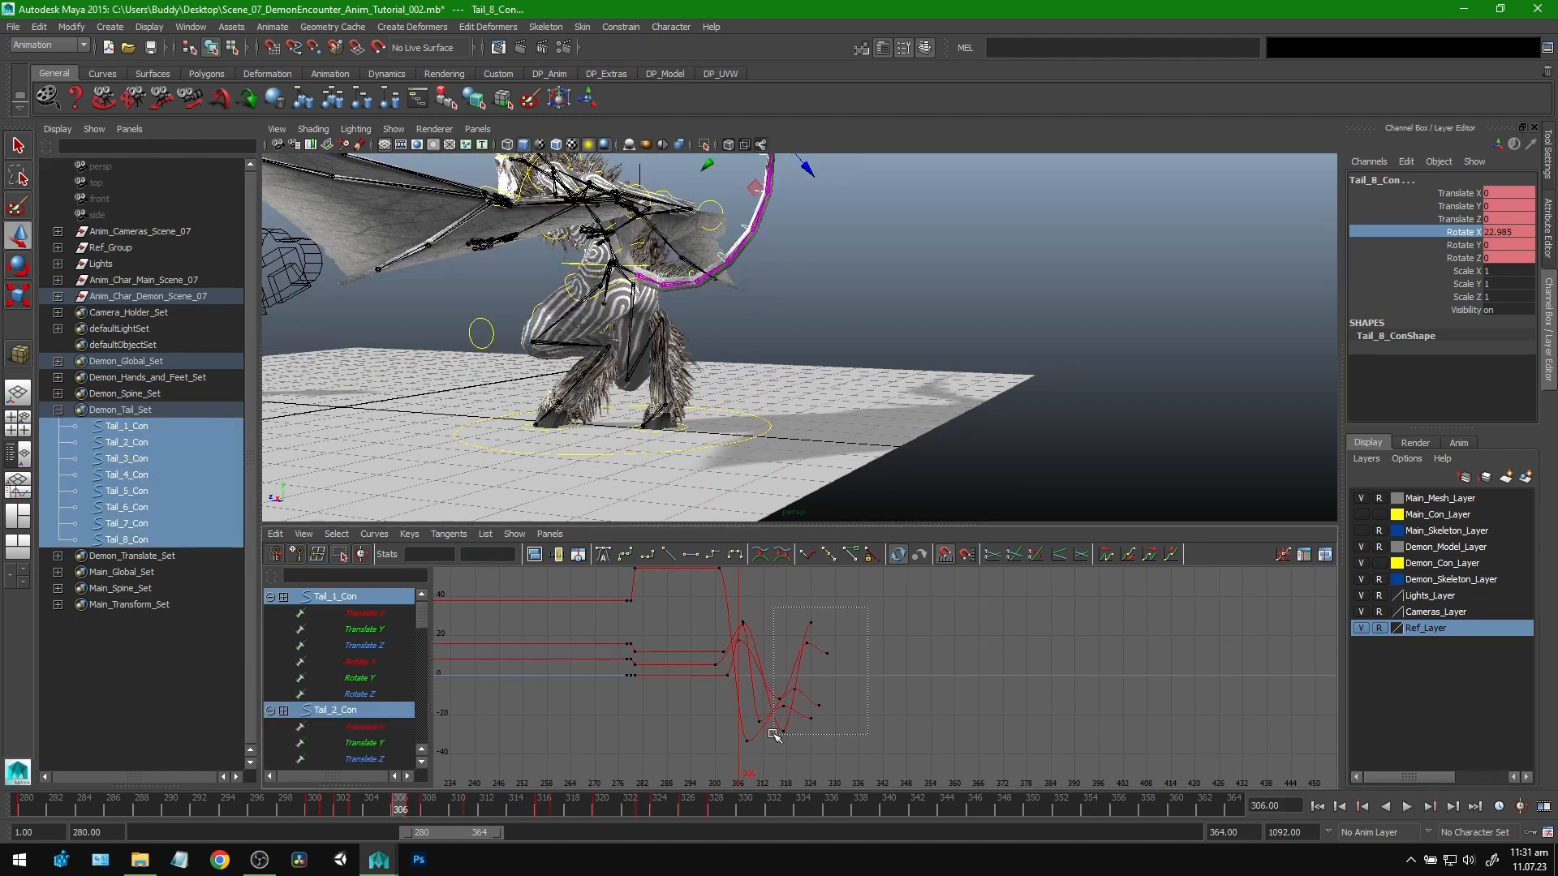
pyautogui.press('f')
pyautogui.keyDown('alt'); pyautogui.moveTo(849, 673); pyautogui.dragTo(795, 673, button='right'); pyautogui.keyUp('alt')
pyautogui.keyDown('alt'); pyautogui.moveTo(794, 674); pyautogui.dragTo(821, 668, button='middle'); pyautogui.keyUp('alt')
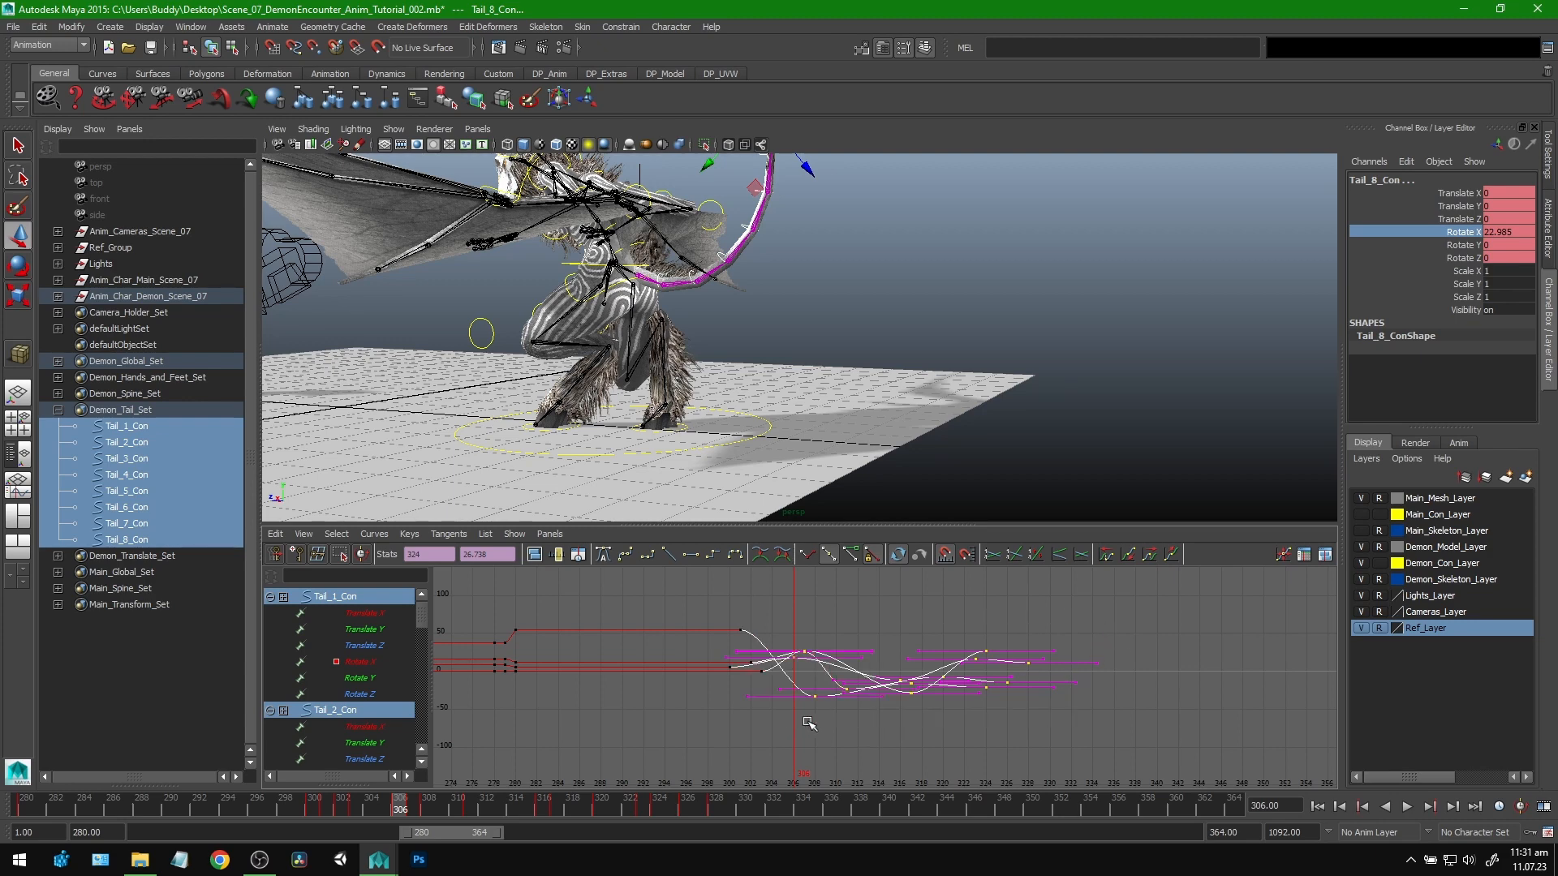
pyautogui.keyDown('alt'); pyautogui.moveTo(809, 722); pyautogui.dragTo(736, 701, button='middle'); pyautogui.keyUp('alt')
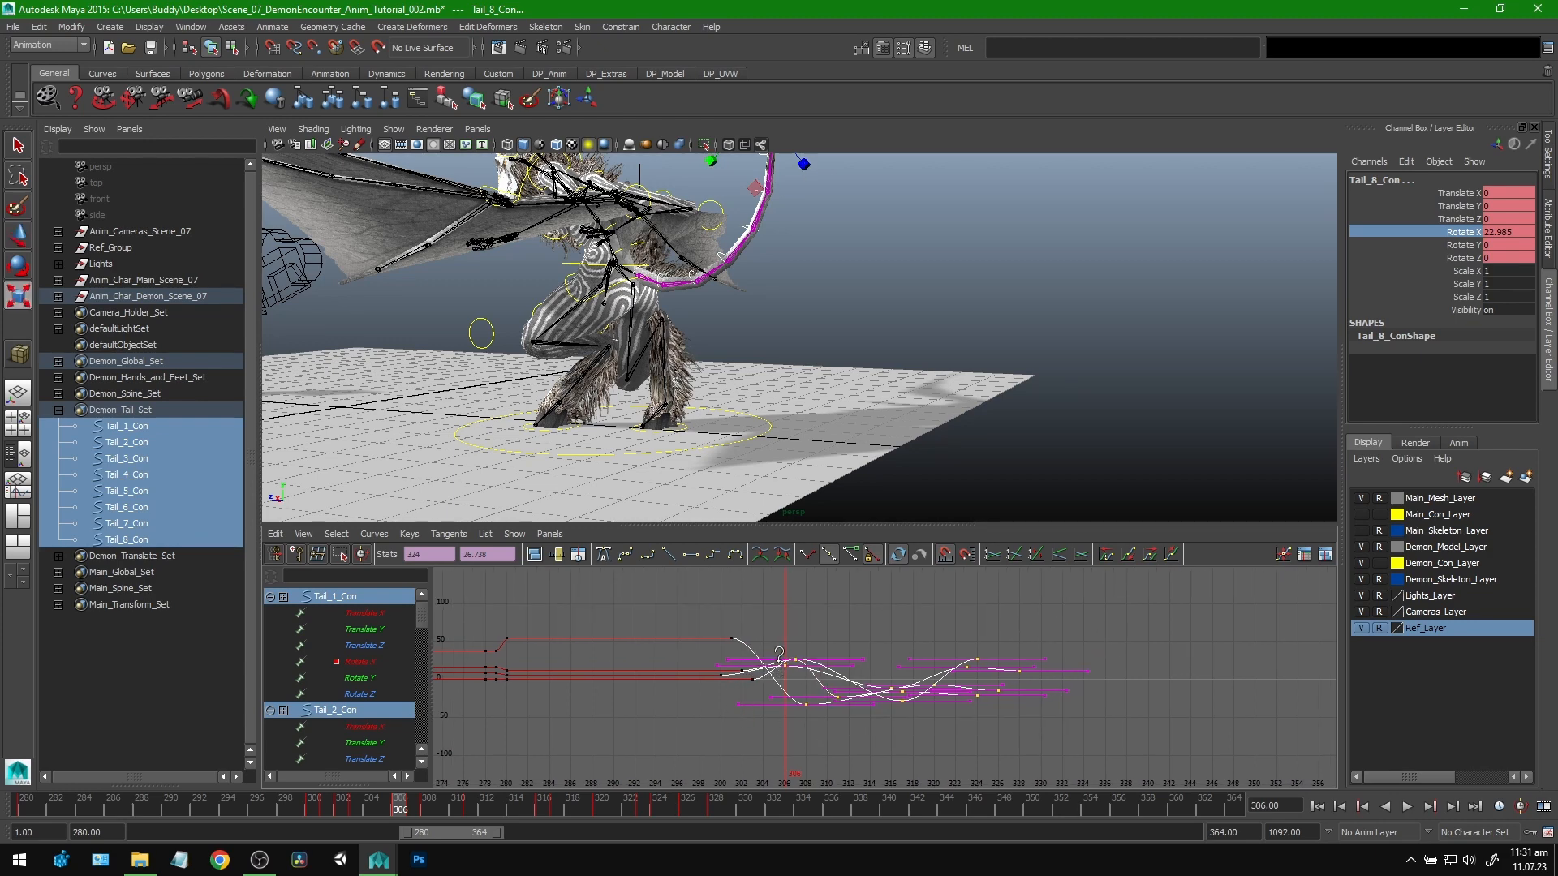
pyautogui.keyDown('shift'); pyautogui.moveTo(779, 653); pyautogui.dragTo(789, 663, button='middle'); pyautogui.keyUp('shift')
# Step: Play back and scrub the landing to check the slowed tail swing, especially between frames 316 and 340
pyautogui.moveTo(410, 812)
pyautogui.mouseDown()
pyautogui.moveTo(767, 811)
pyautogui.moveTo(305, 805)
pyautogui.moveTo(792, 817)
pyautogui.moveTo(354, 811)
pyautogui.moveTo(496, 829)
pyautogui.moveTo(320, 815)
pyautogui.mouseUp()
pyautogui.click(1409, 809)
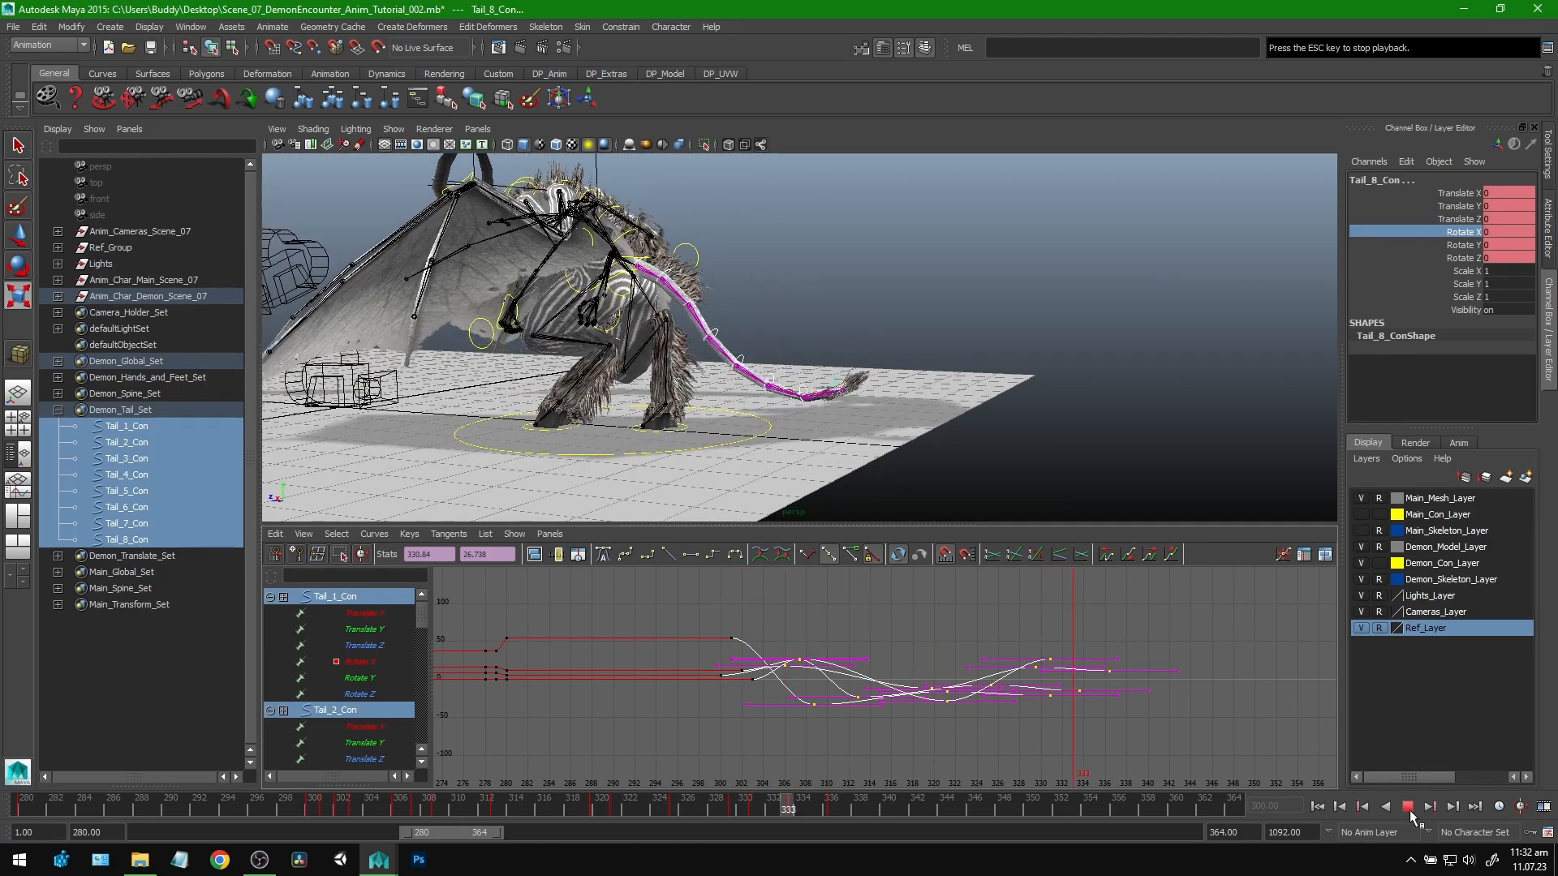
pyautogui.moveTo(713, 803)
pyautogui.mouseDown()
pyautogui.moveTo(394, 808)
pyautogui.moveTo(780, 811)
pyautogui.mouseUp()
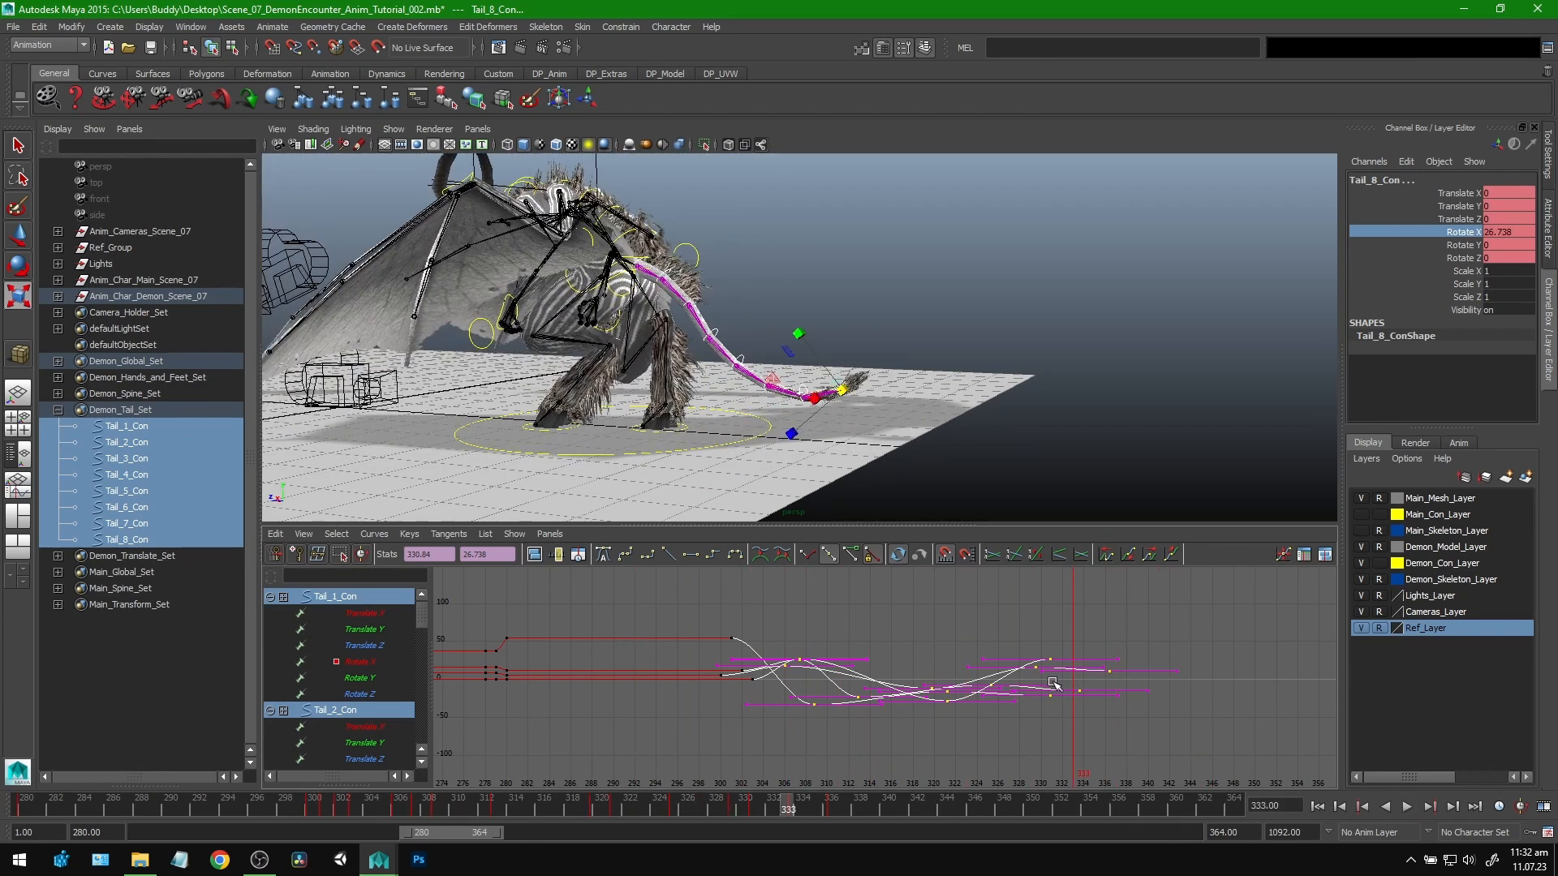
pyautogui.moveTo(557, 806); pyautogui.dragTo(492, 811)
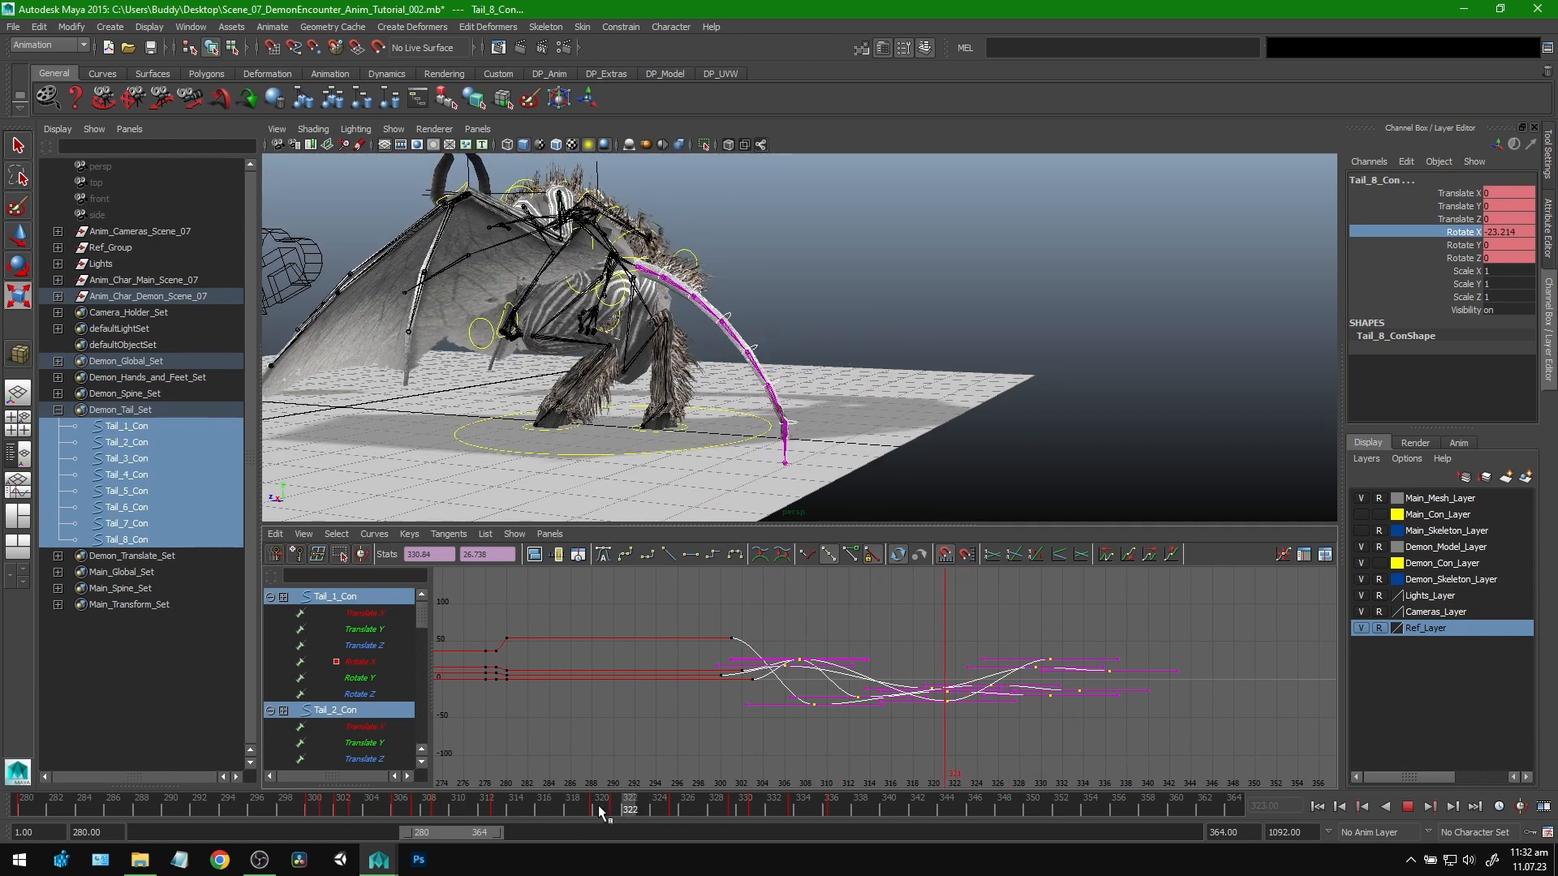
pyautogui.moveTo(600, 810)
pyautogui.mouseDown()
pyautogui.moveTo(504, 819)
pyautogui.moveTo(884, 824)
pyautogui.moveTo(543, 820)
pyautogui.mouseUp()
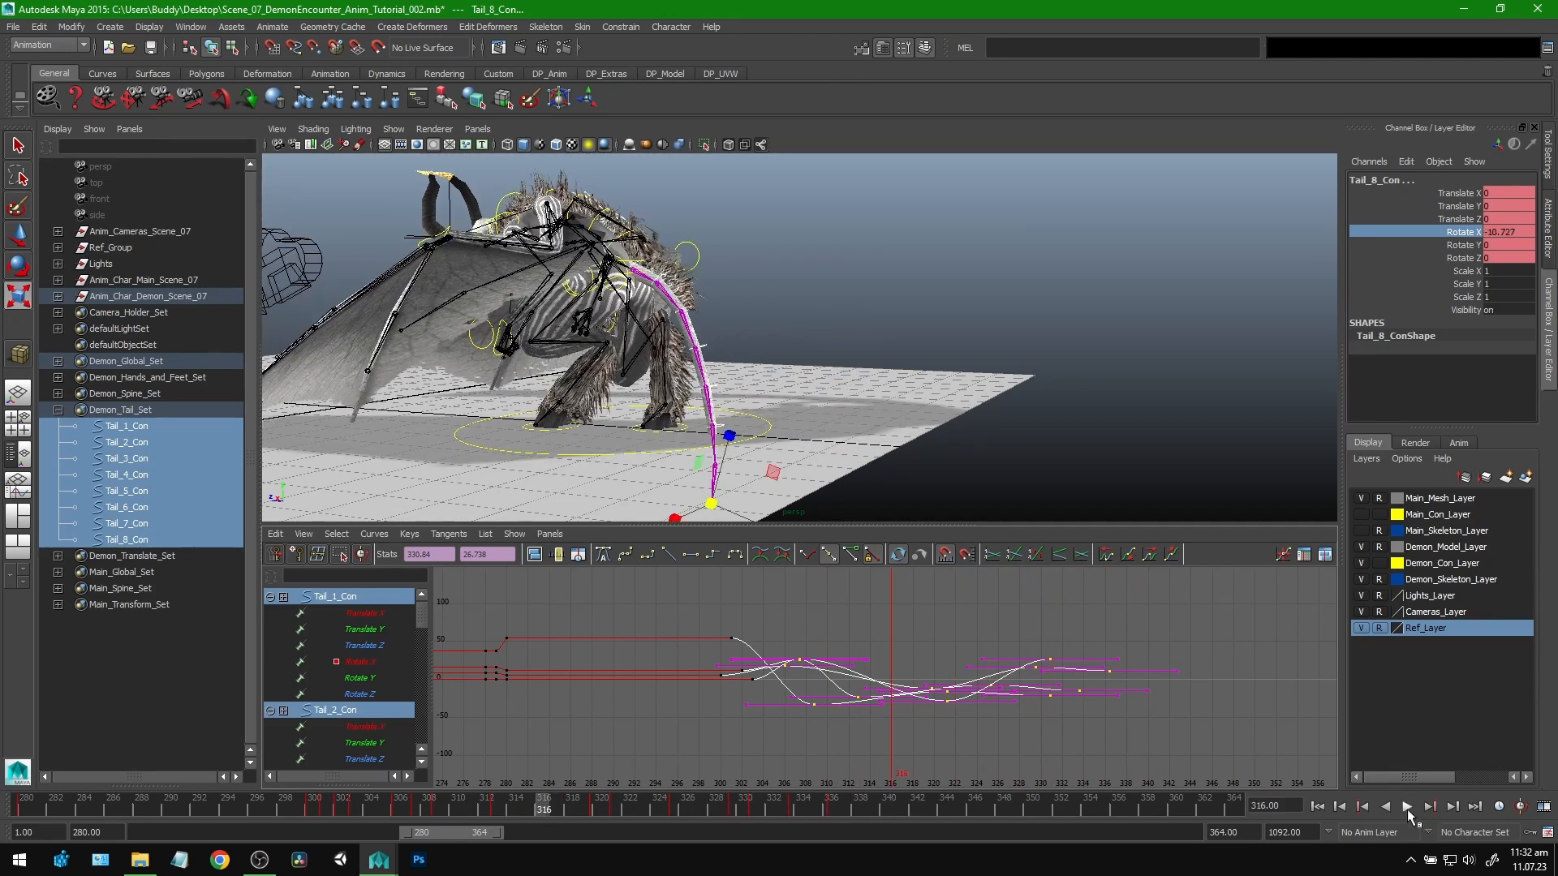
pyautogui.click(1407, 806)
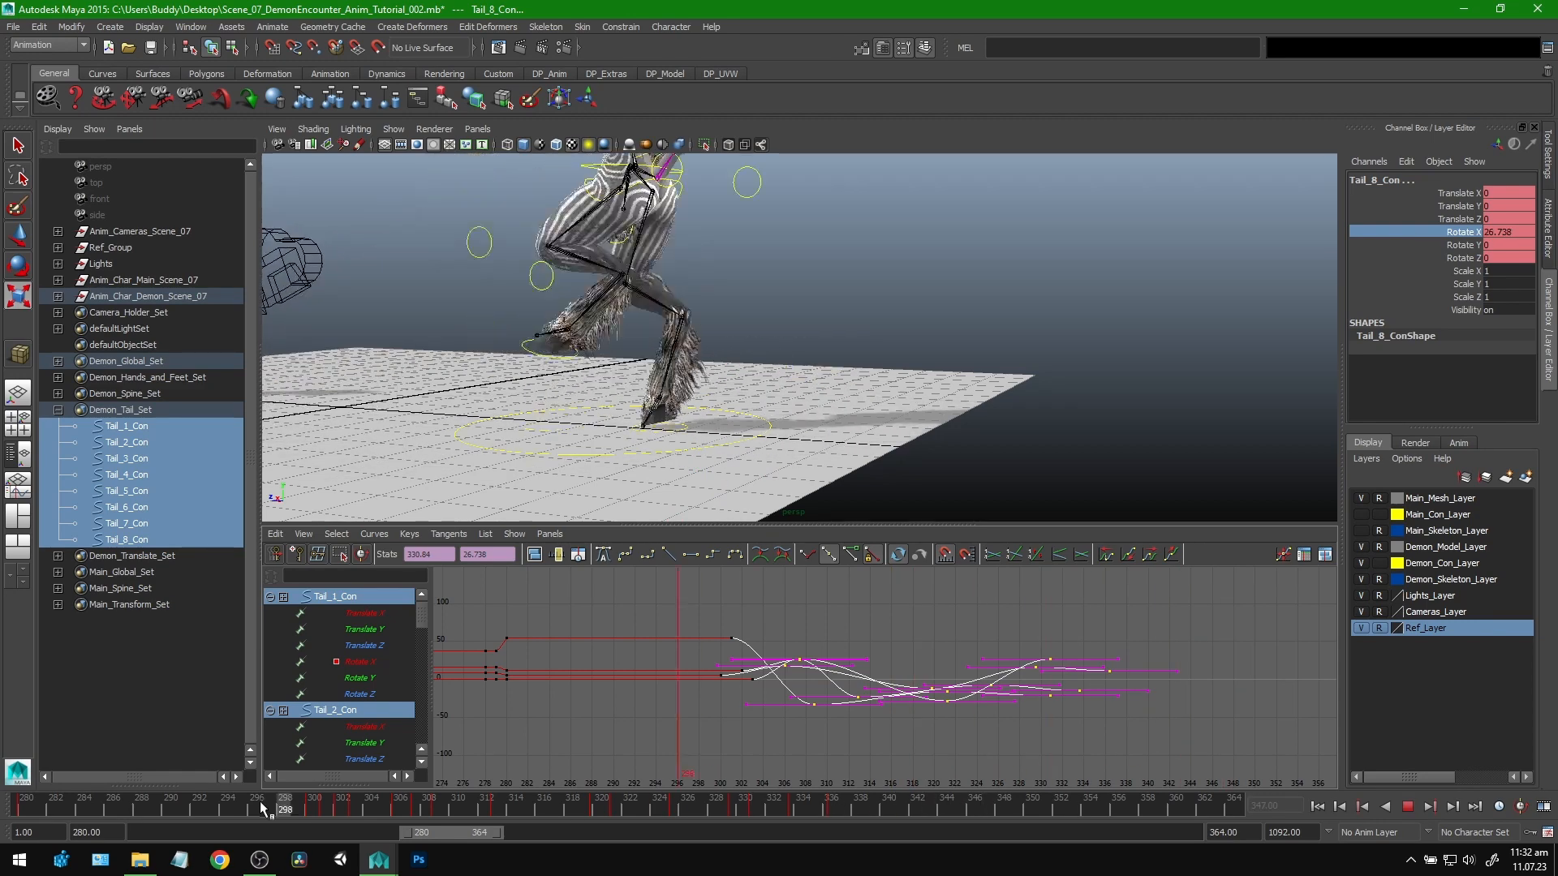
pyautogui.press('Escape')
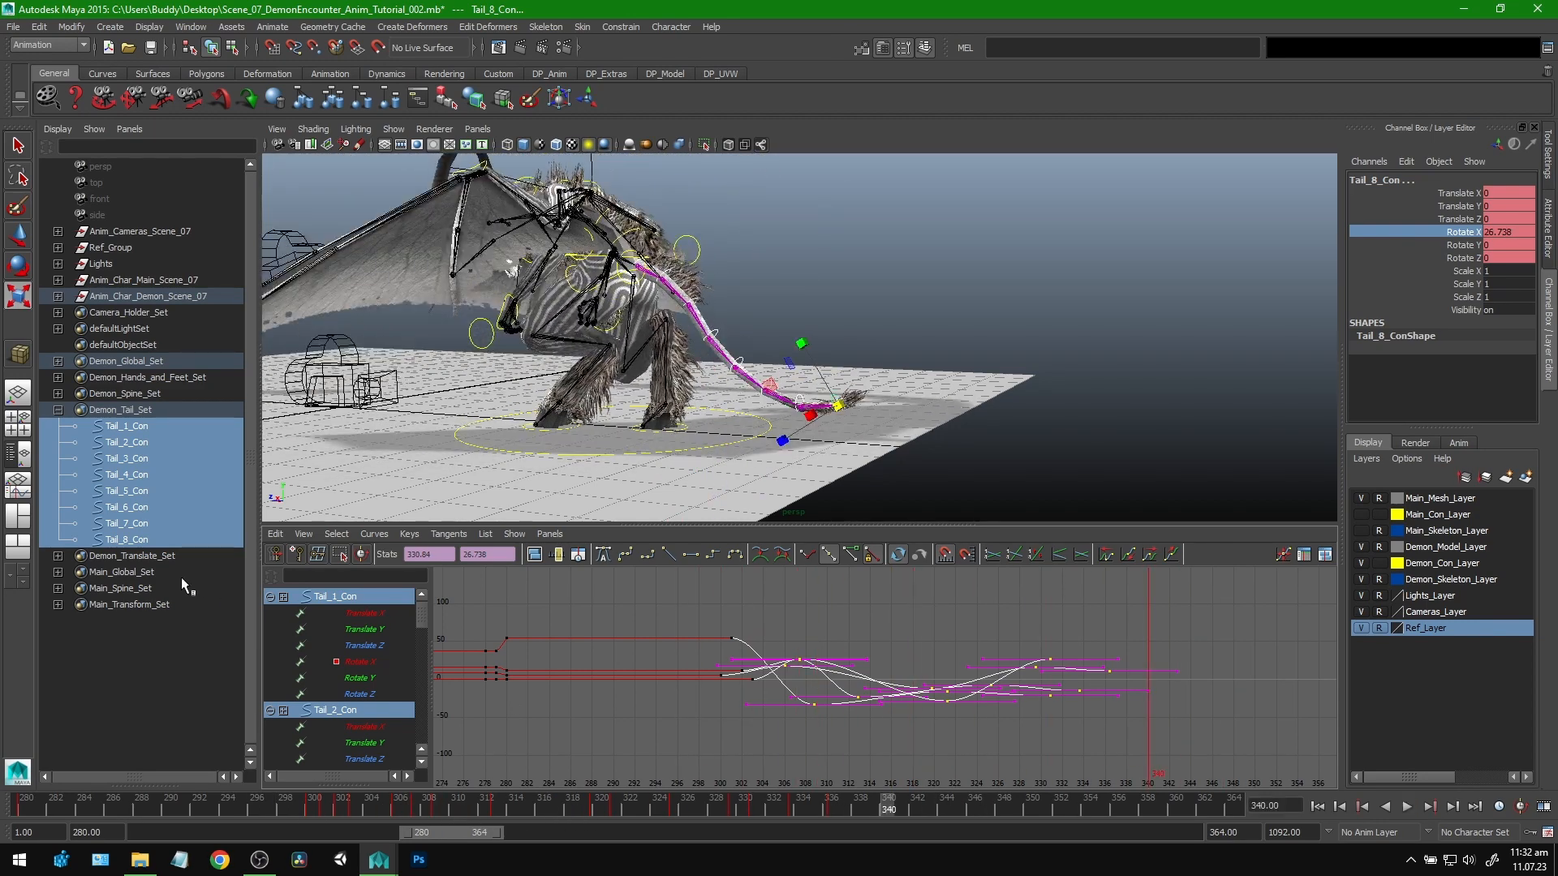
# Step: Extend the Rotate X curves of Tail_4_Con to Tail_6_Con with a dip to about 5.5 near frame 338 and about 11.6 near frame 346
pyautogui.click(141, 478)
pyautogui.keyDown('shift'); pyautogui.click(144, 510); pyautogui.keyUp('shift')
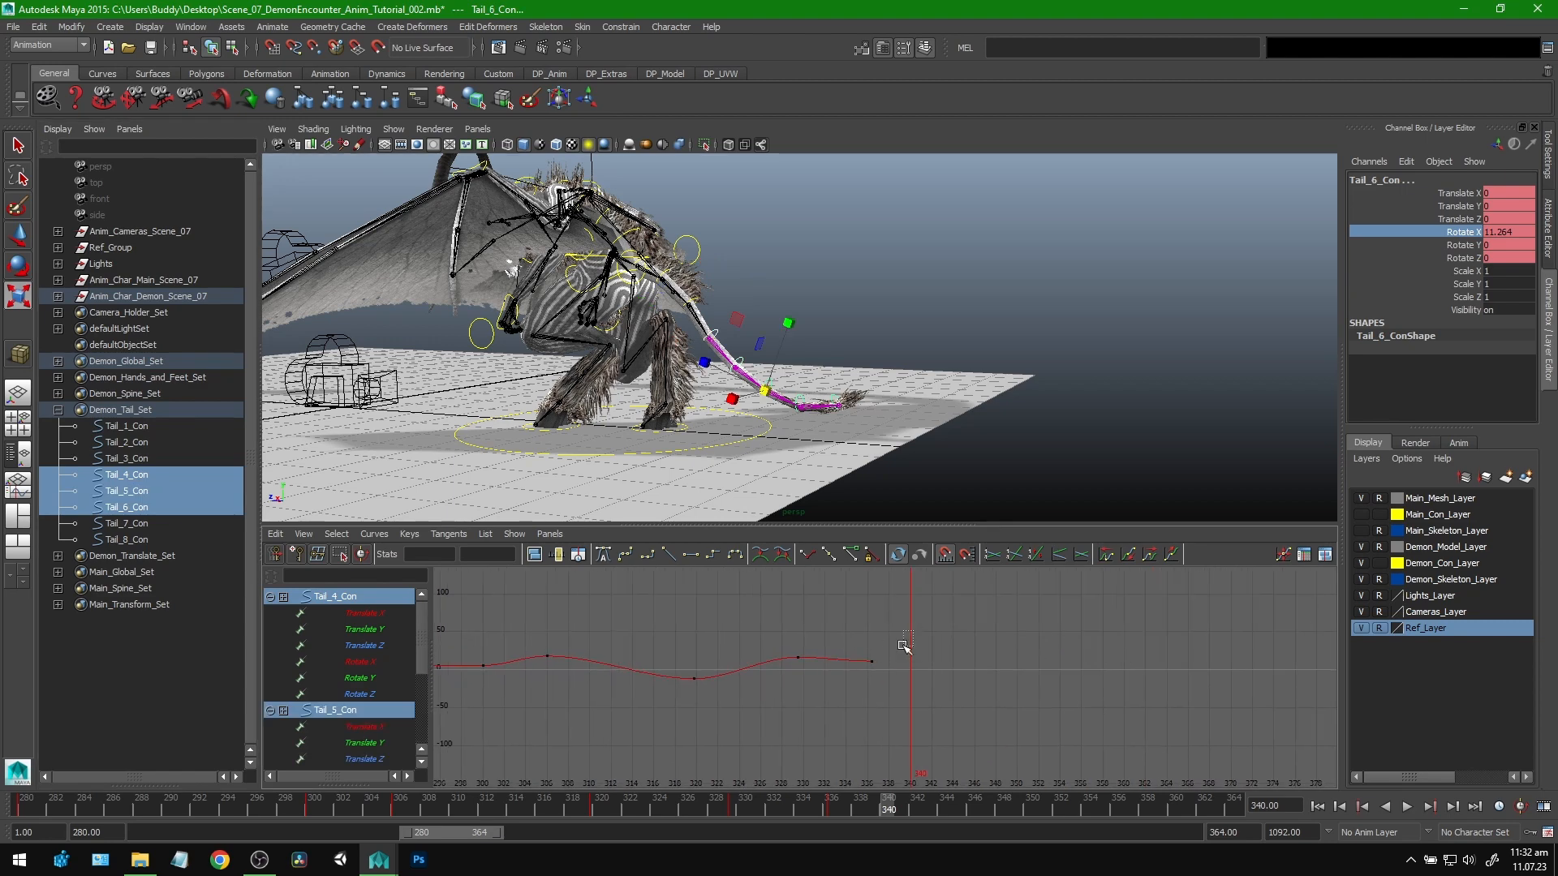
pyautogui.keyDown('alt'); pyautogui.moveTo(988, 691); pyautogui.dragTo(852, 657, button='middle'); pyautogui.keyUp('alt')
pyautogui.keyDown('alt'); pyautogui.moveTo(852, 657); pyautogui.dragTo(893, 675, button='right'); pyautogui.keyUp('alt')
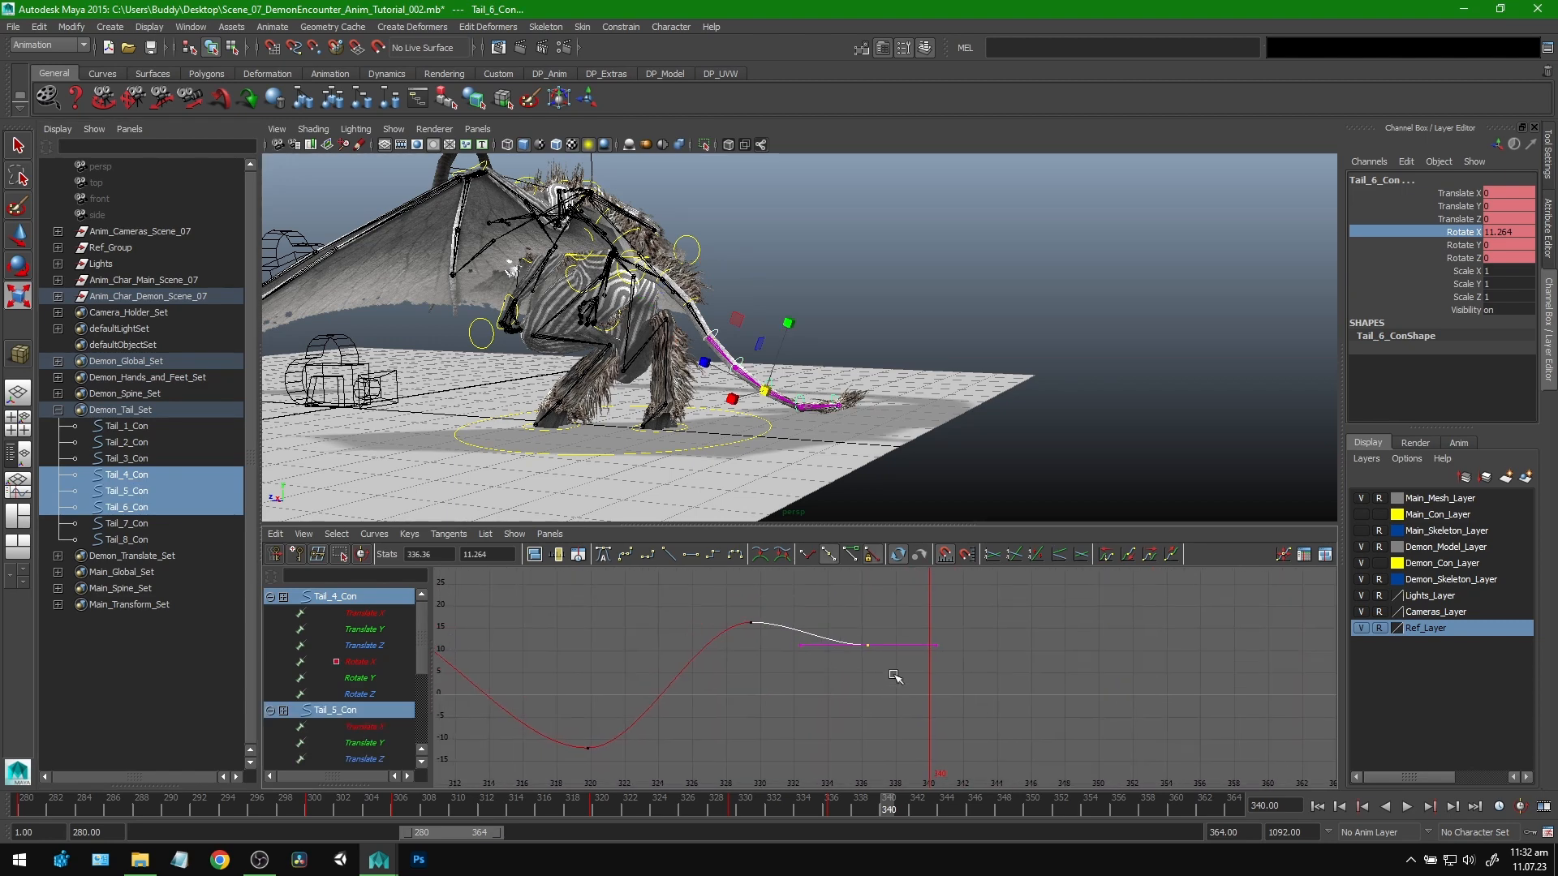
pyautogui.hotkey('alt', 'v')
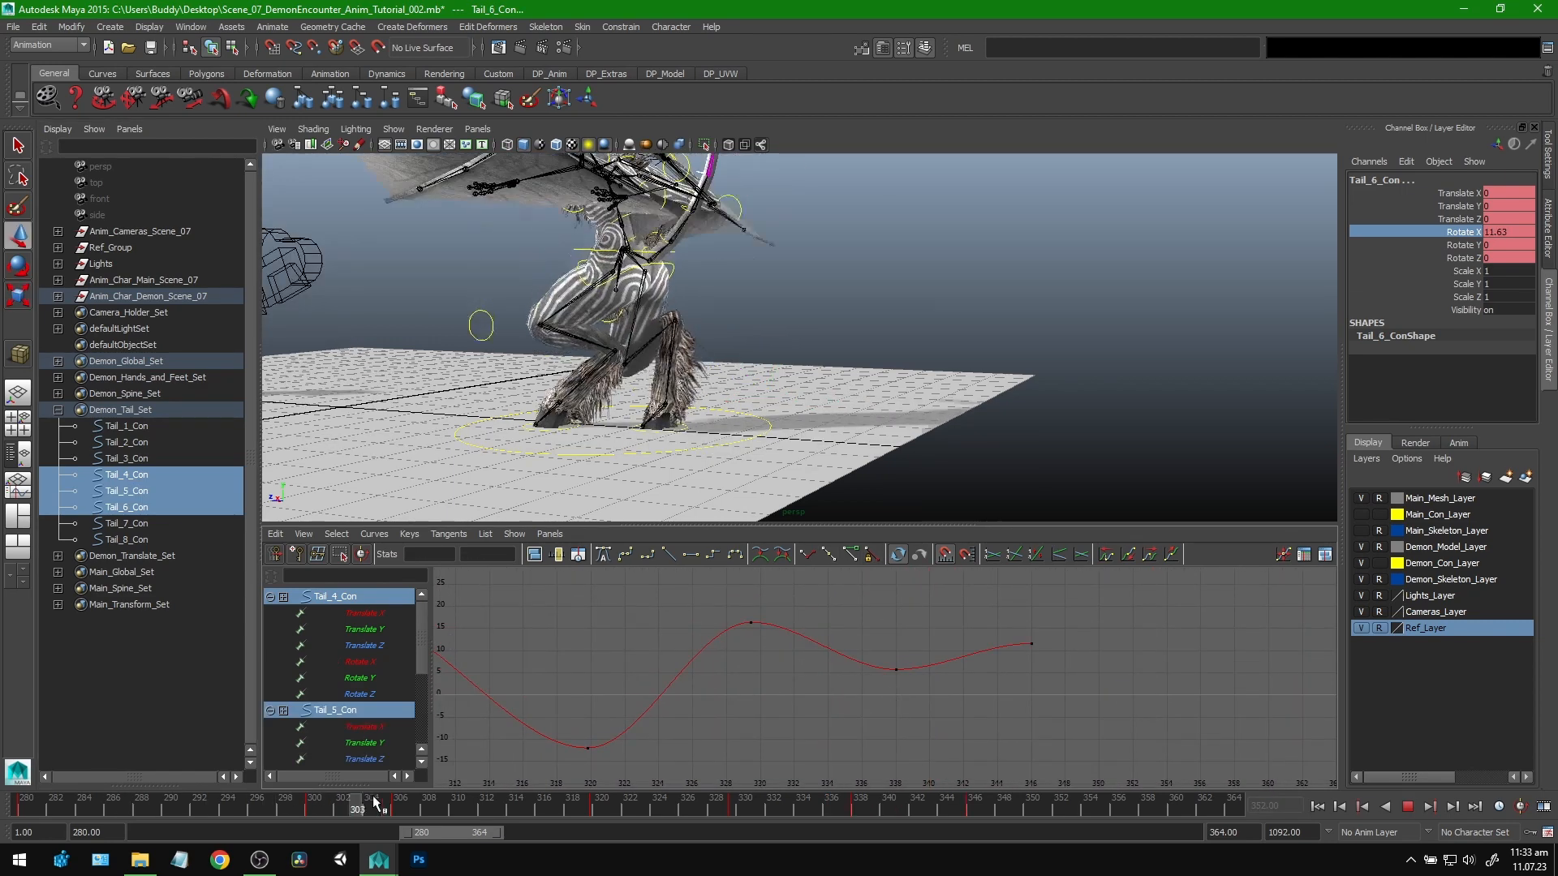
pyautogui.hotkey('alt', 'v')
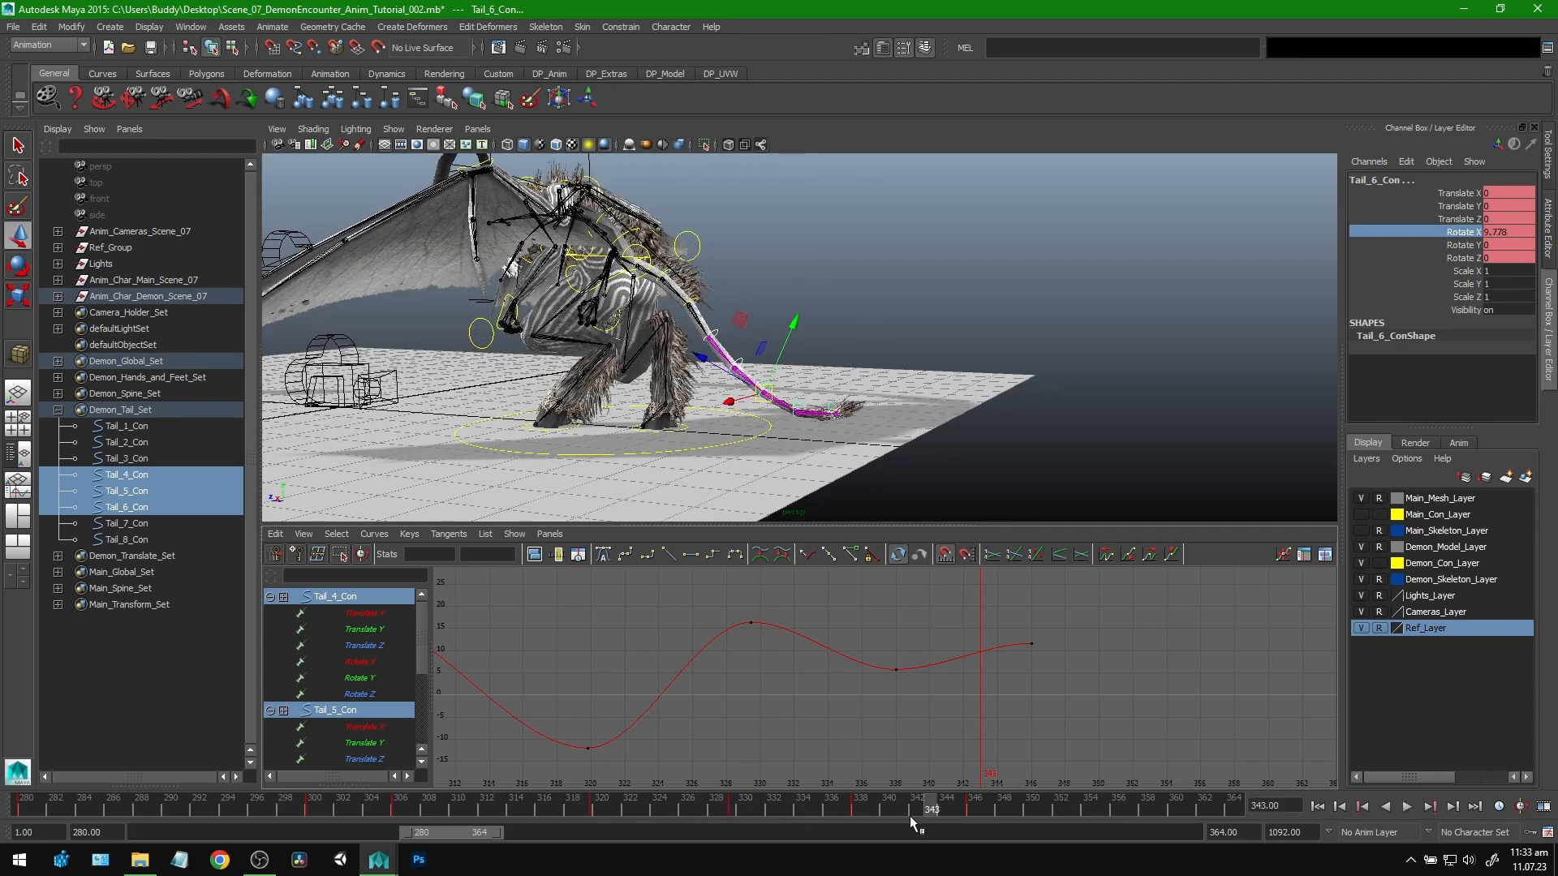
# Step: Key Tail_7_Con and Tail_8_Con on frame 340 and lower their Rotate X there to 10.061
pyautogui.moveTo(125, 523); pyautogui.dragTo(130, 539)
pyautogui.keyDown('alt'); pyautogui.moveTo(961, 674); pyautogui.dragTo(915, 668, button='right'); pyautogui.keyUp('alt')
pyautogui.keyDown('alt'); pyautogui.moveTo(898, 700); pyautogui.dragTo(838, 694, button='middle'); pyautogui.keyUp('alt')
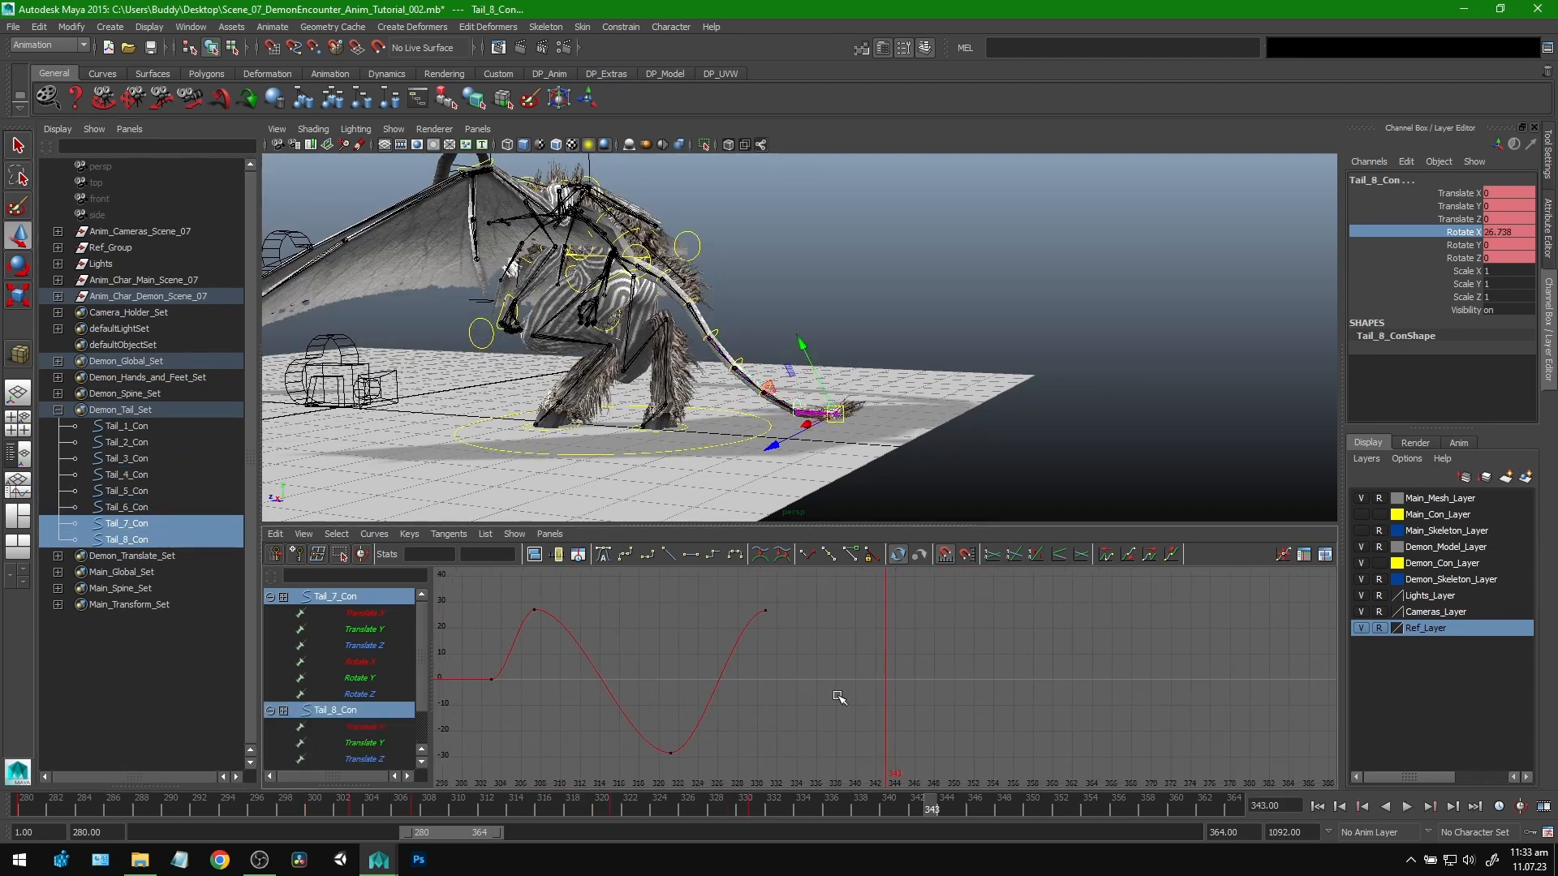
pyautogui.moveTo(771, 807); pyautogui.dragTo(888, 816)
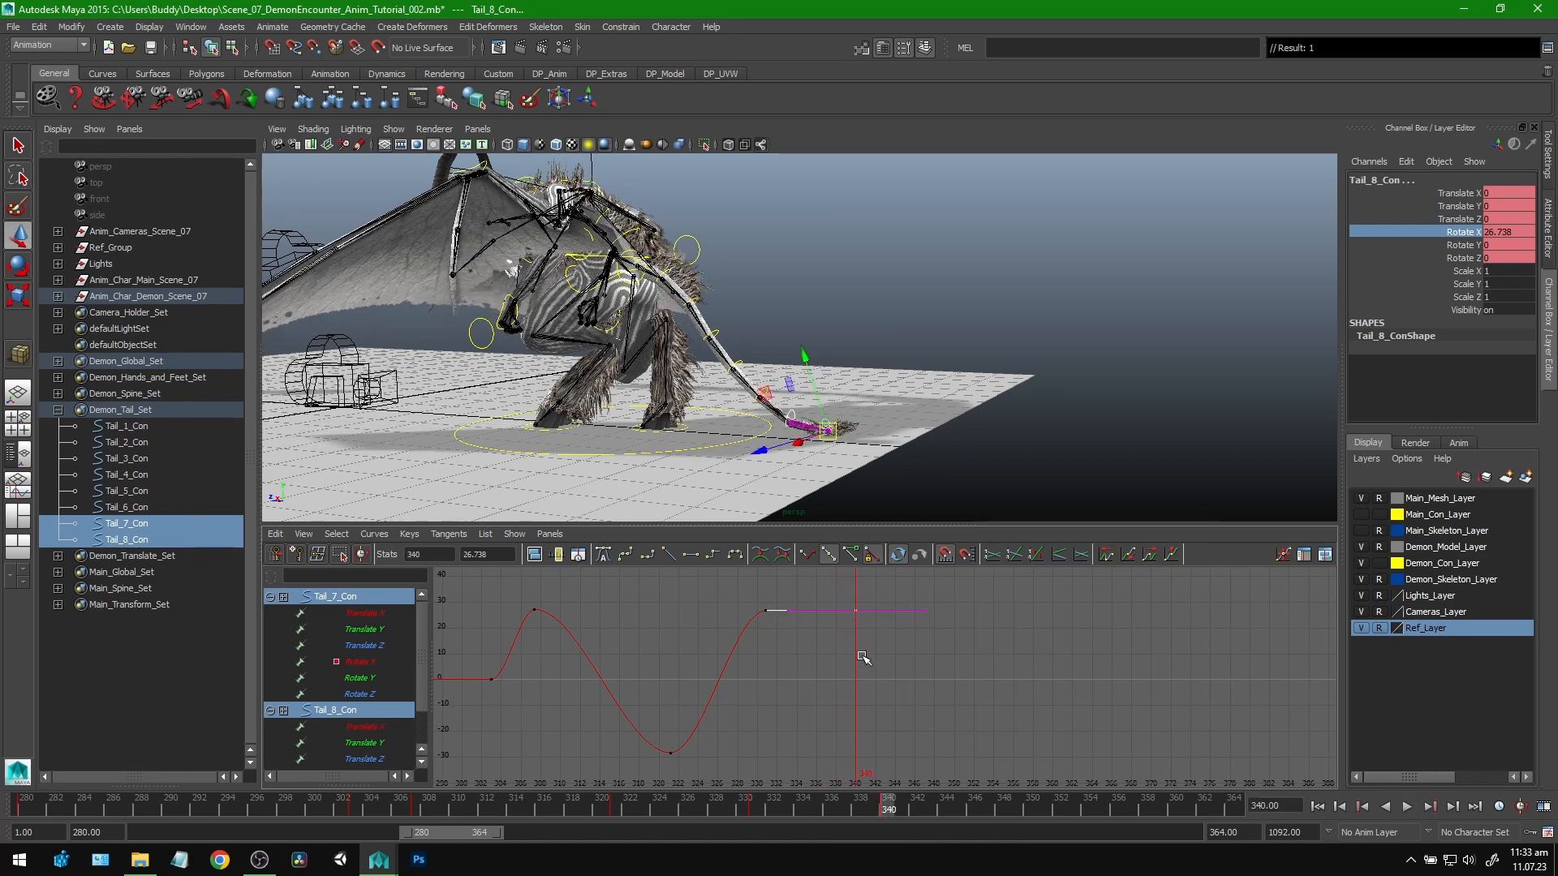
pyautogui.moveTo(862, 656); pyautogui.dragTo(863, 699, button='middle')
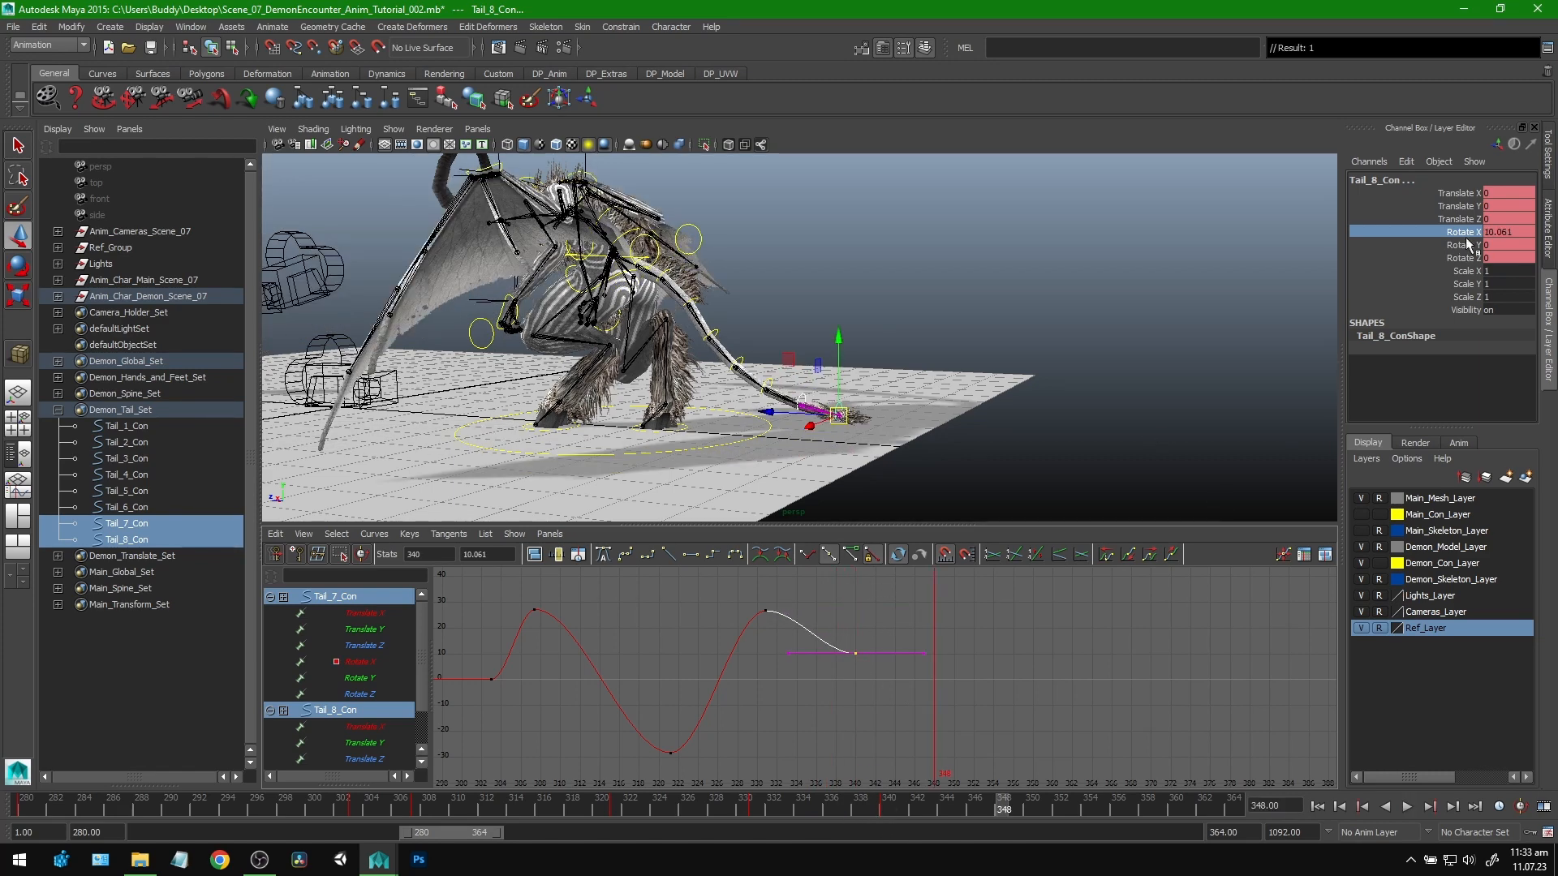
# Step: Key both tip controls' Rotate X at 19.061 on frame 348, shift their last two keys to frames 342 and 351, and play back
pyautogui.press('e')
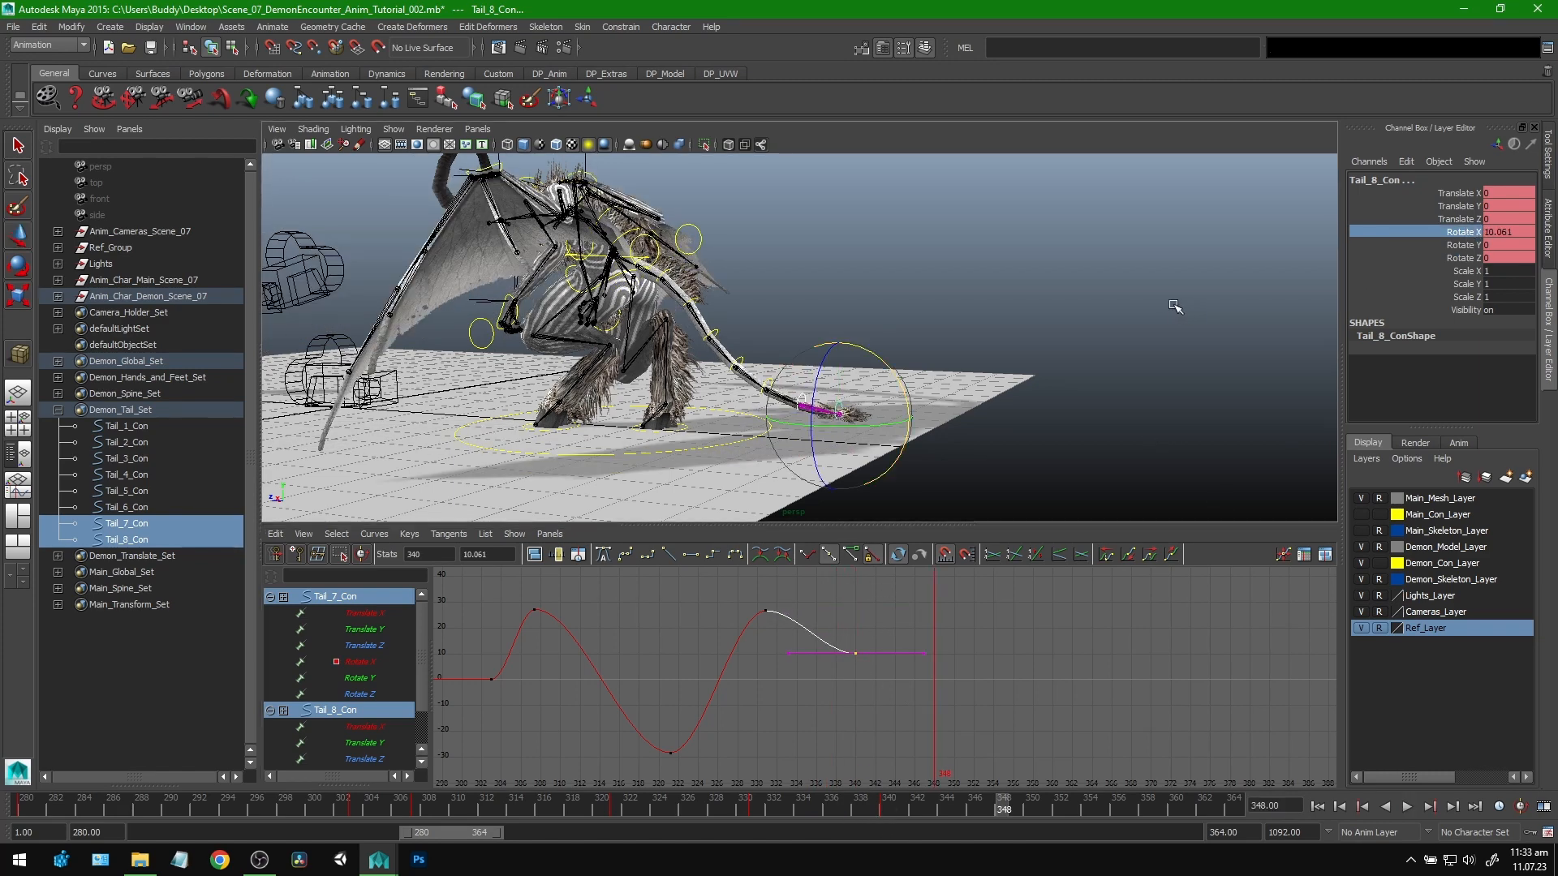
pyautogui.moveTo(971, 803); pyautogui.dragTo(672, 810)
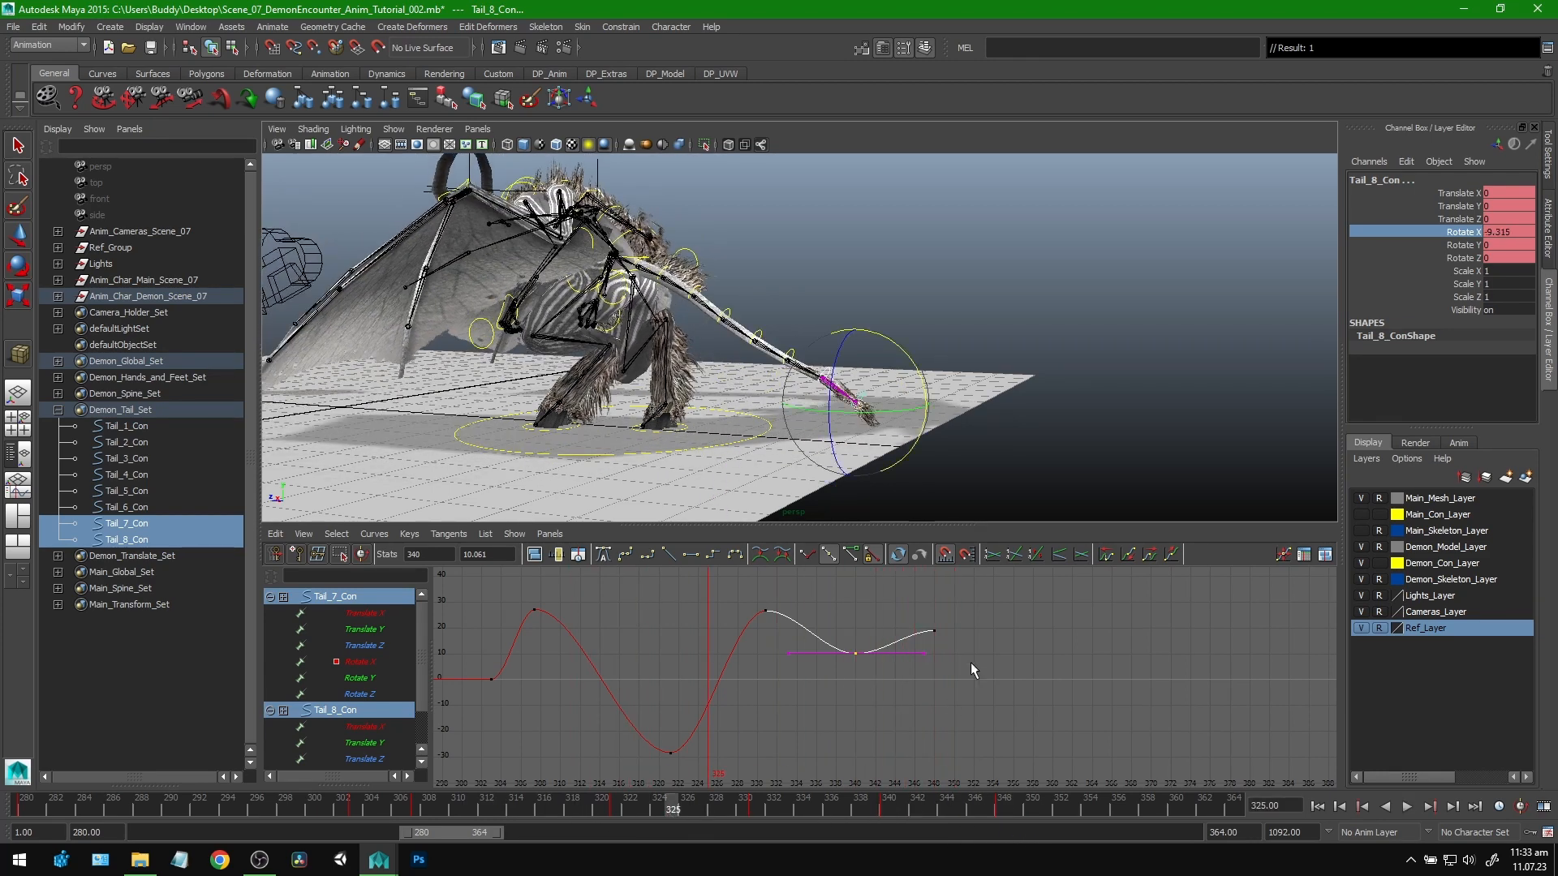
pyautogui.moveTo(974, 609); pyautogui.dragTo(839, 690)
pyautogui.press('w')
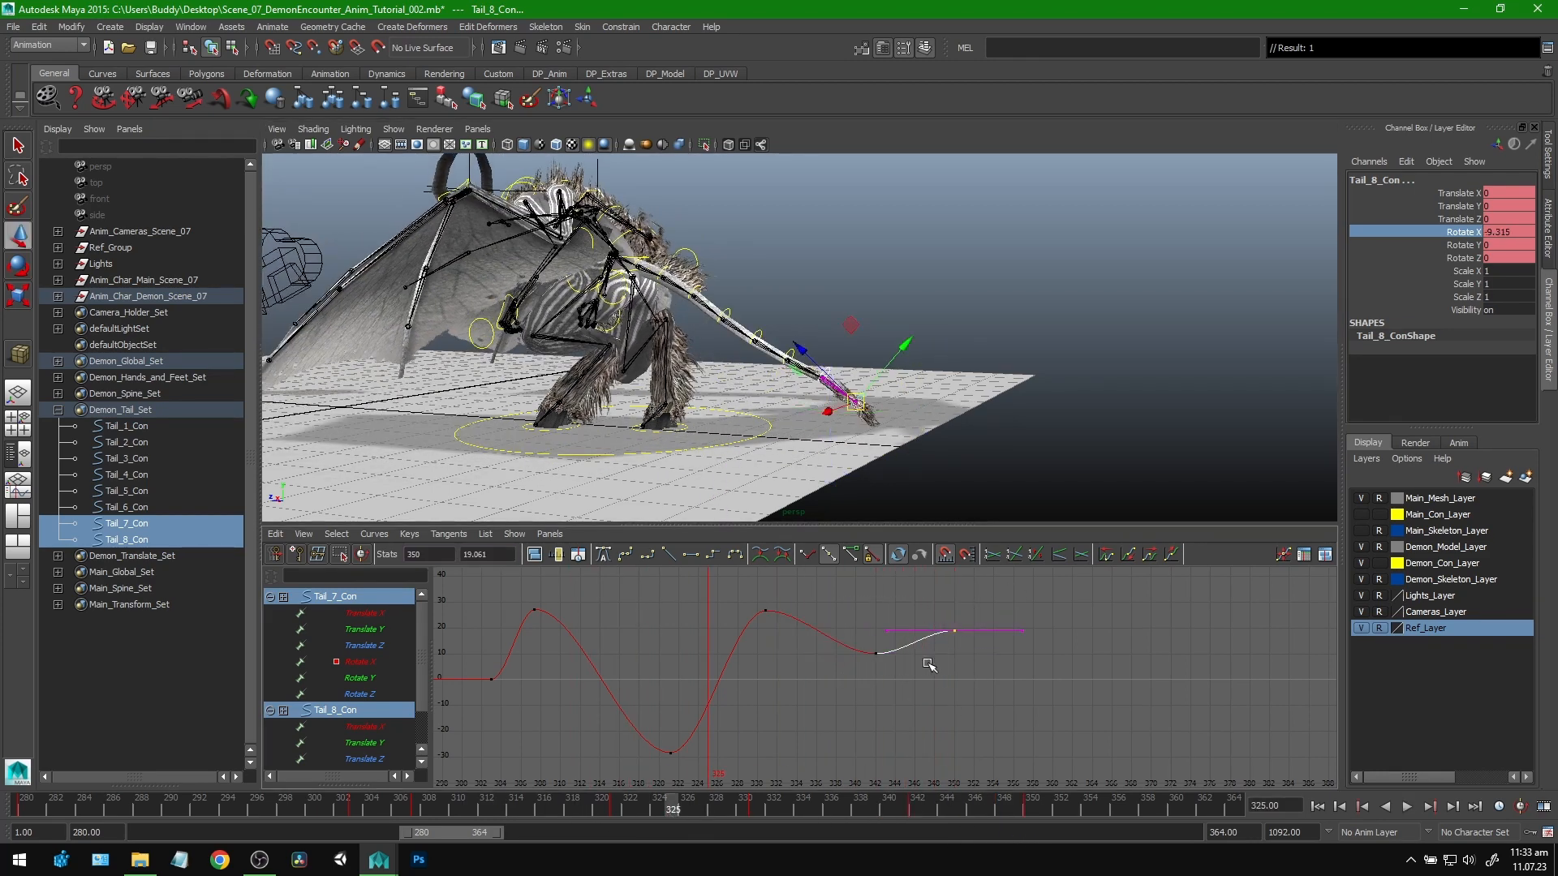
pyautogui.keyDown('shift'); pyautogui.moveTo(951, 671); pyautogui.dragTo(960, 671, button='middle'); pyautogui.keyUp('shift')
pyautogui.click(1412, 813)
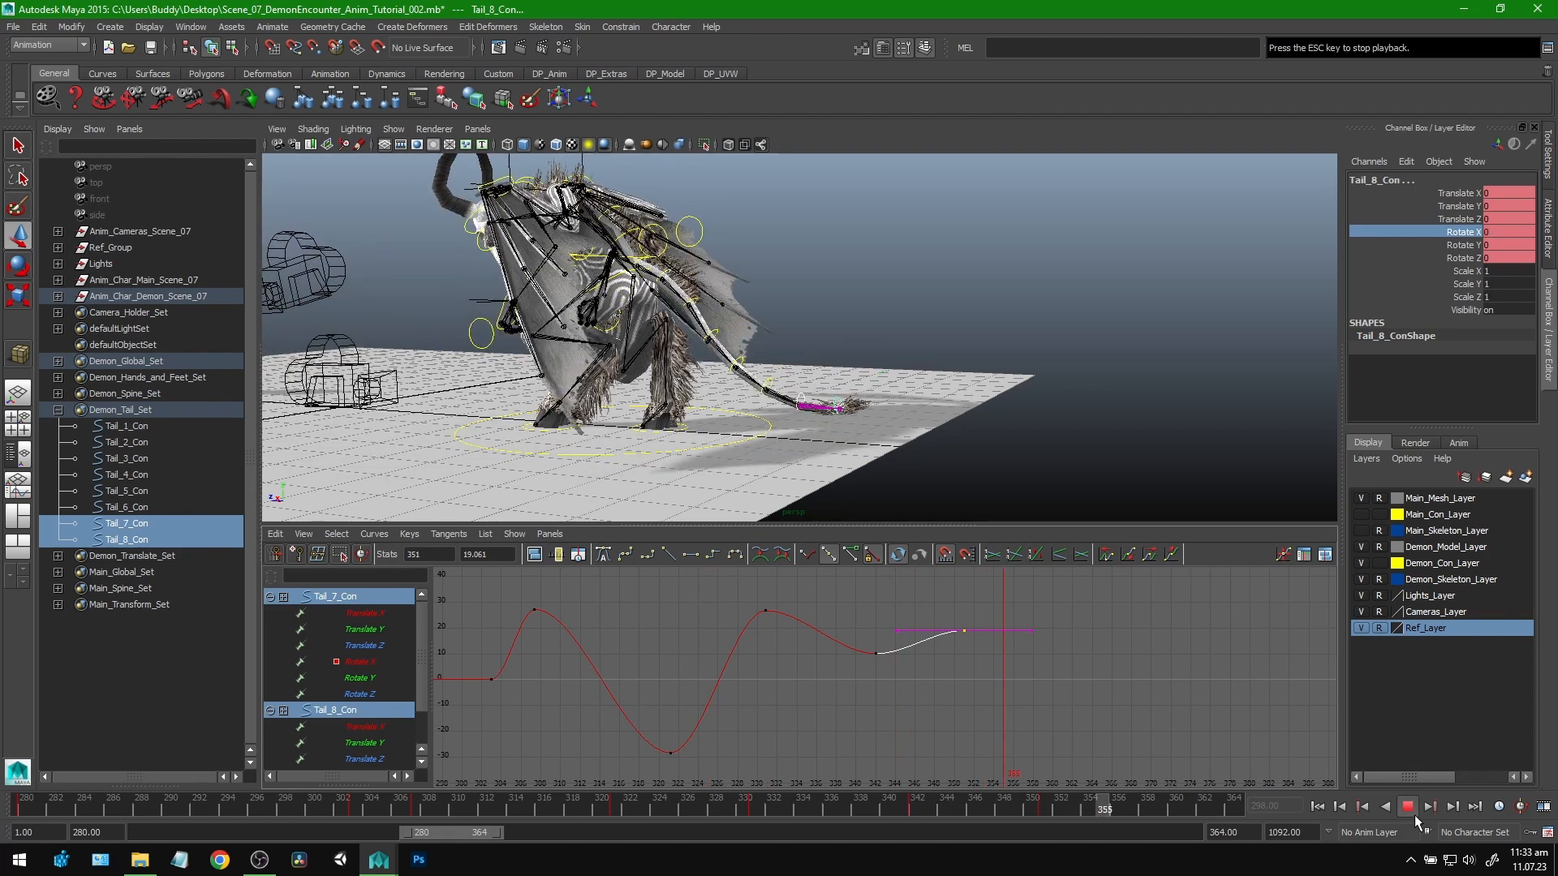
# Step: Lower the tail tip controls' Rotate X to 4.082 on frame 342, shift the keys either side to frames 332 and 350, and play back
pyautogui.click(1412, 813)
pyautogui.moveTo(909, 805); pyautogui.dragTo(745, 811)
pyautogui.keyDown('alt'); pyautogui.moveTo(772, 688); pyautogui.dragTo(776, 723, button='middle'); pyautogui.keyUp('alt')
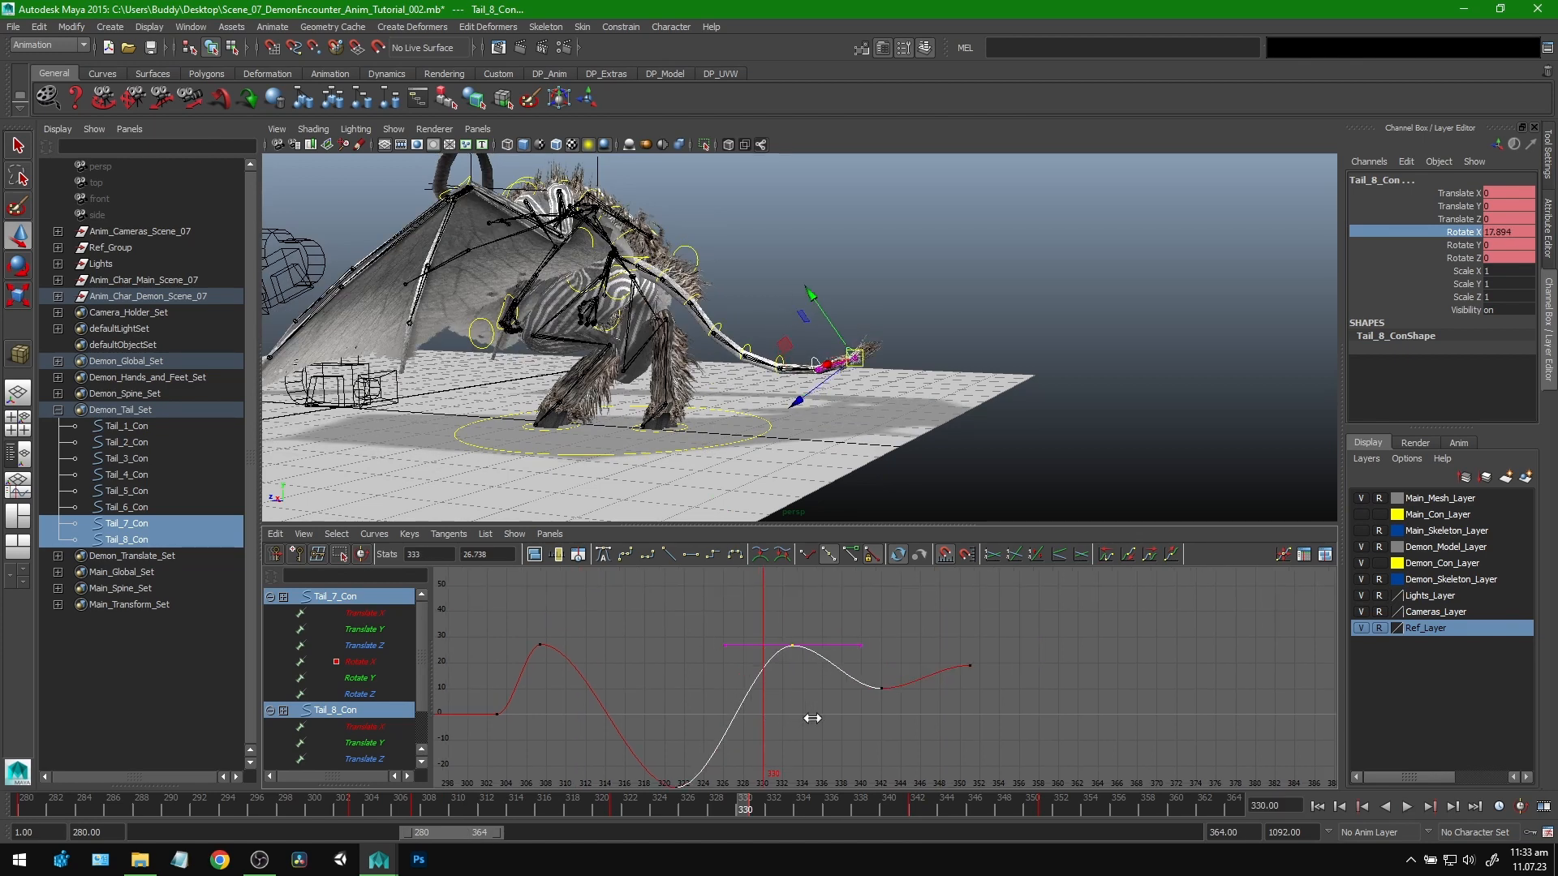
pyautogui.moveTo(778, 808); pyautogui.dragTo(451, 788)
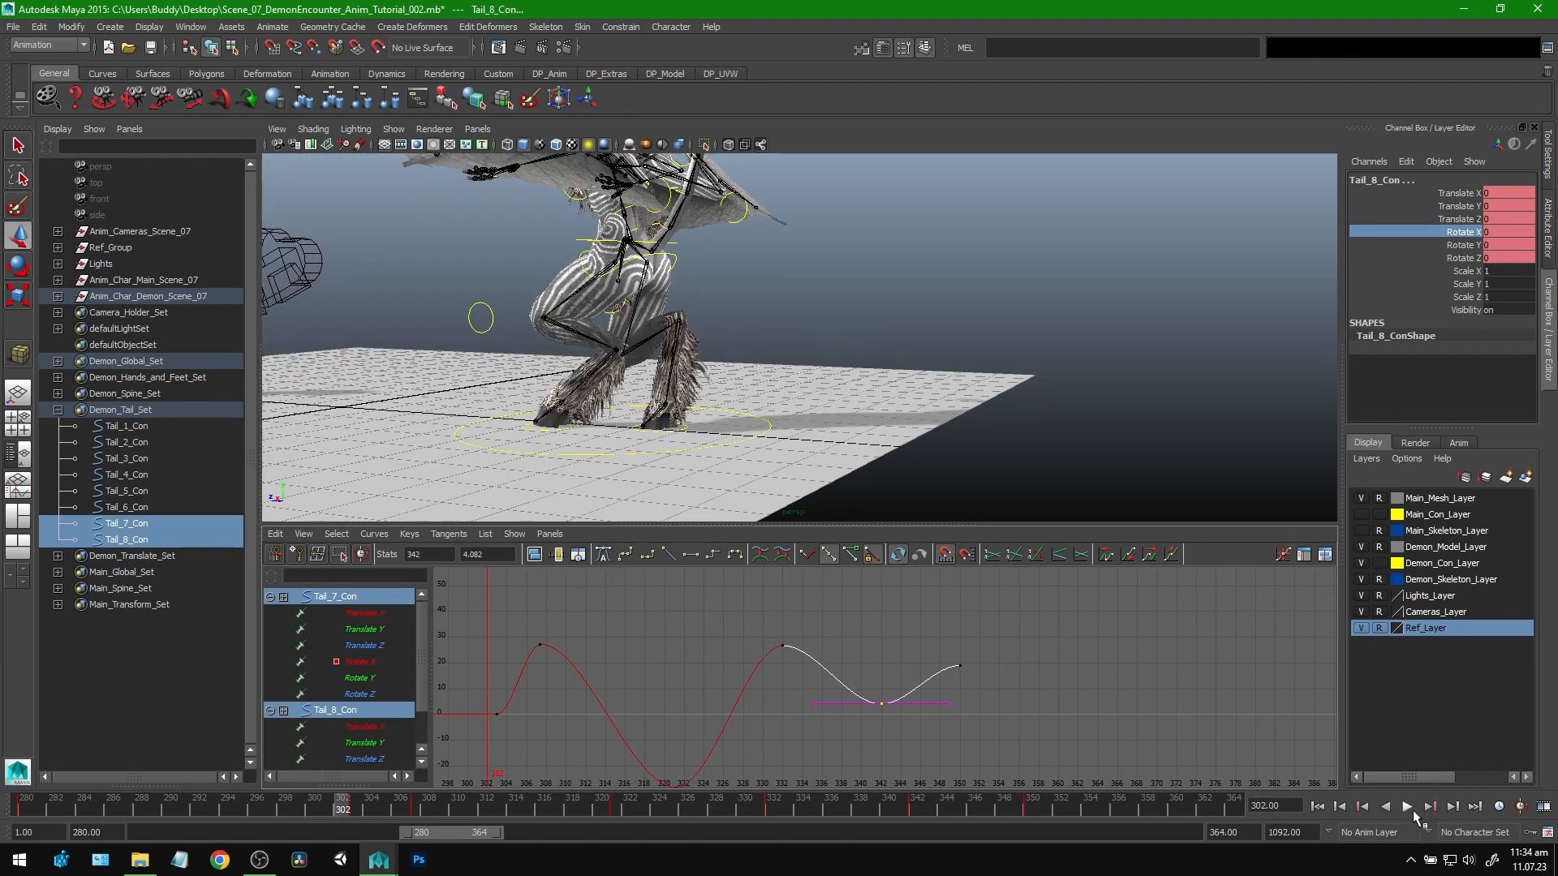
pyautogui.click(1411, 812)
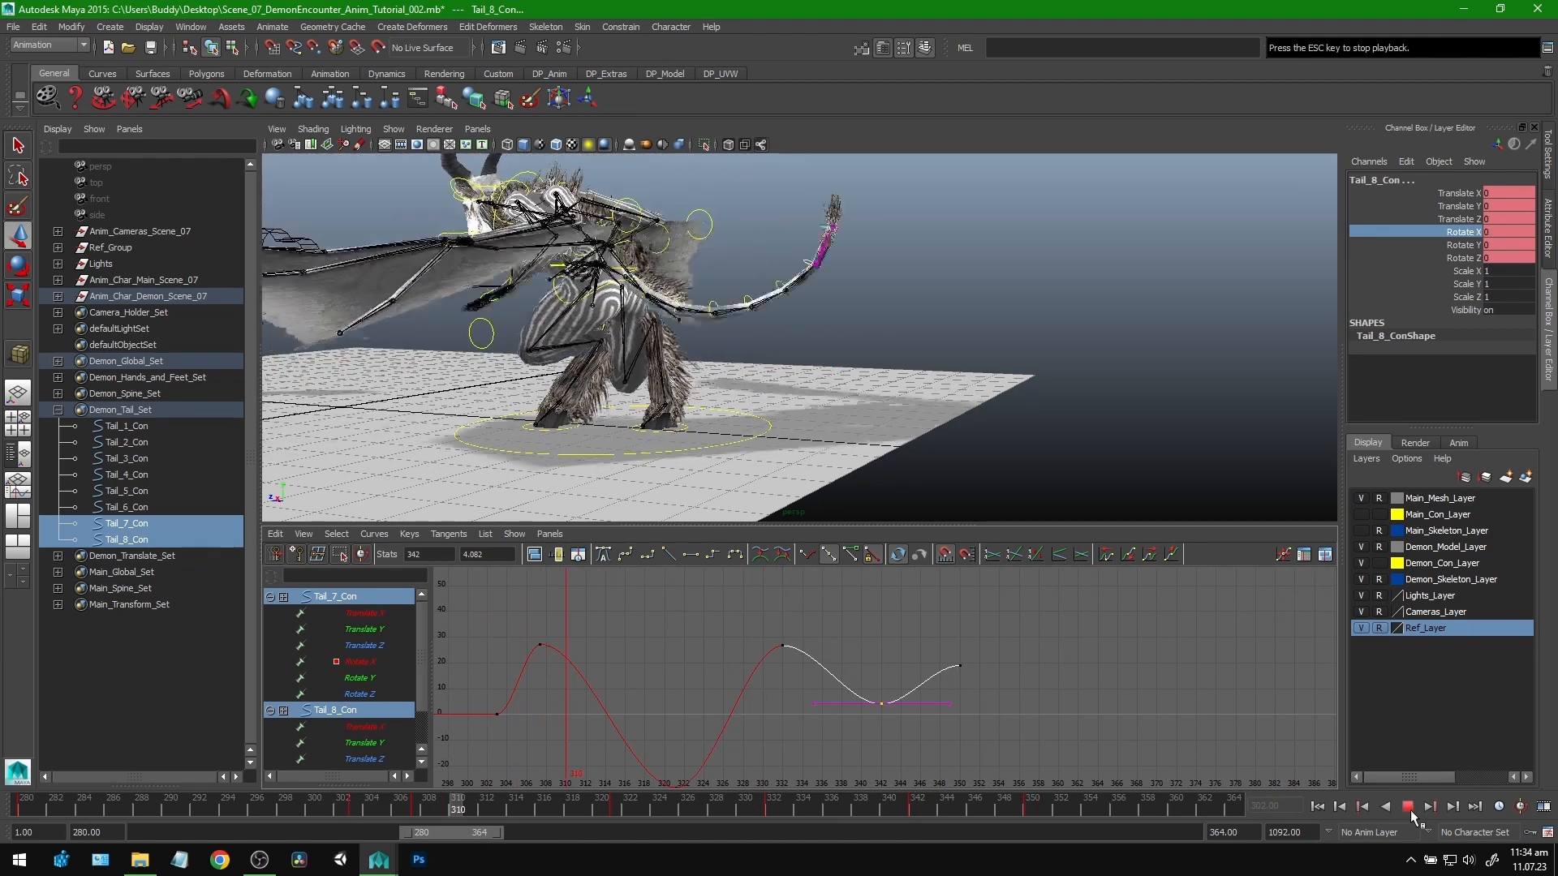
pyautogui.click(1408, 808)
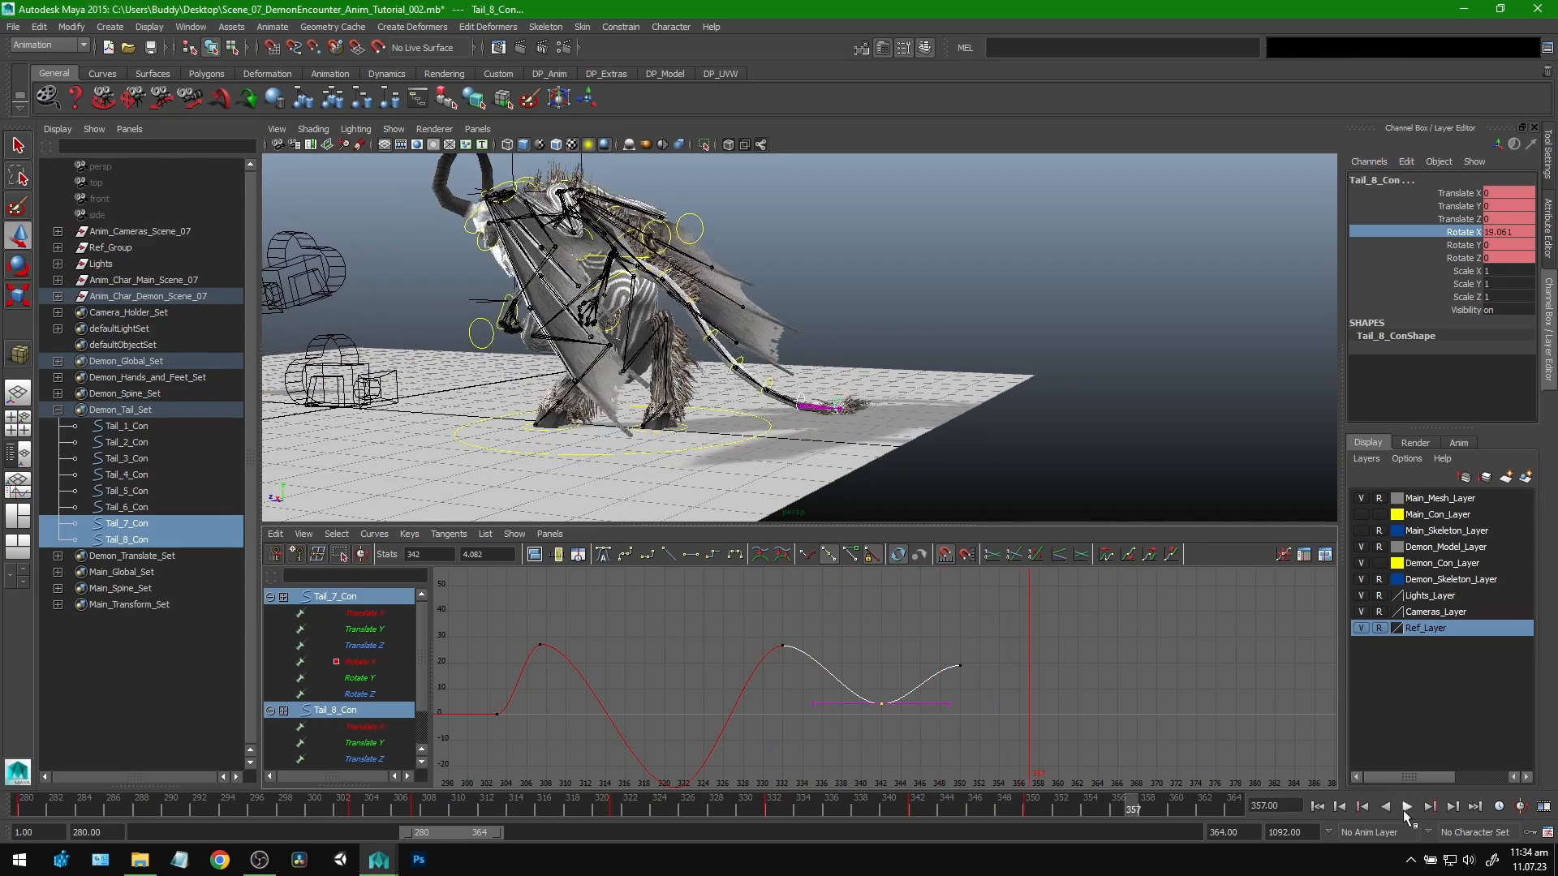
# Step: Examine the tail tip's settling from closer side angles by scrubbing around frame 336 and playing back the landing
pyautogui.keyDown('alt'); pyautogui.moveTo(1014, 398); pyautogui.dragTo(979, 368); pyautogui.keyUp('alt')
pyautogui.press('f')
pyautogui.keyDown('alt'); pyautogui.moveTo(962, 394); pyautogui.dragTo(568, 371, button='right'); pyautogui.keyUp('alt')
pyautogui.keyDown('alt'); pyautogui.moveTo(858, 317); pyautogui.dragTo(862, 415, button='middle'); pyautogui.keyUp('alt')
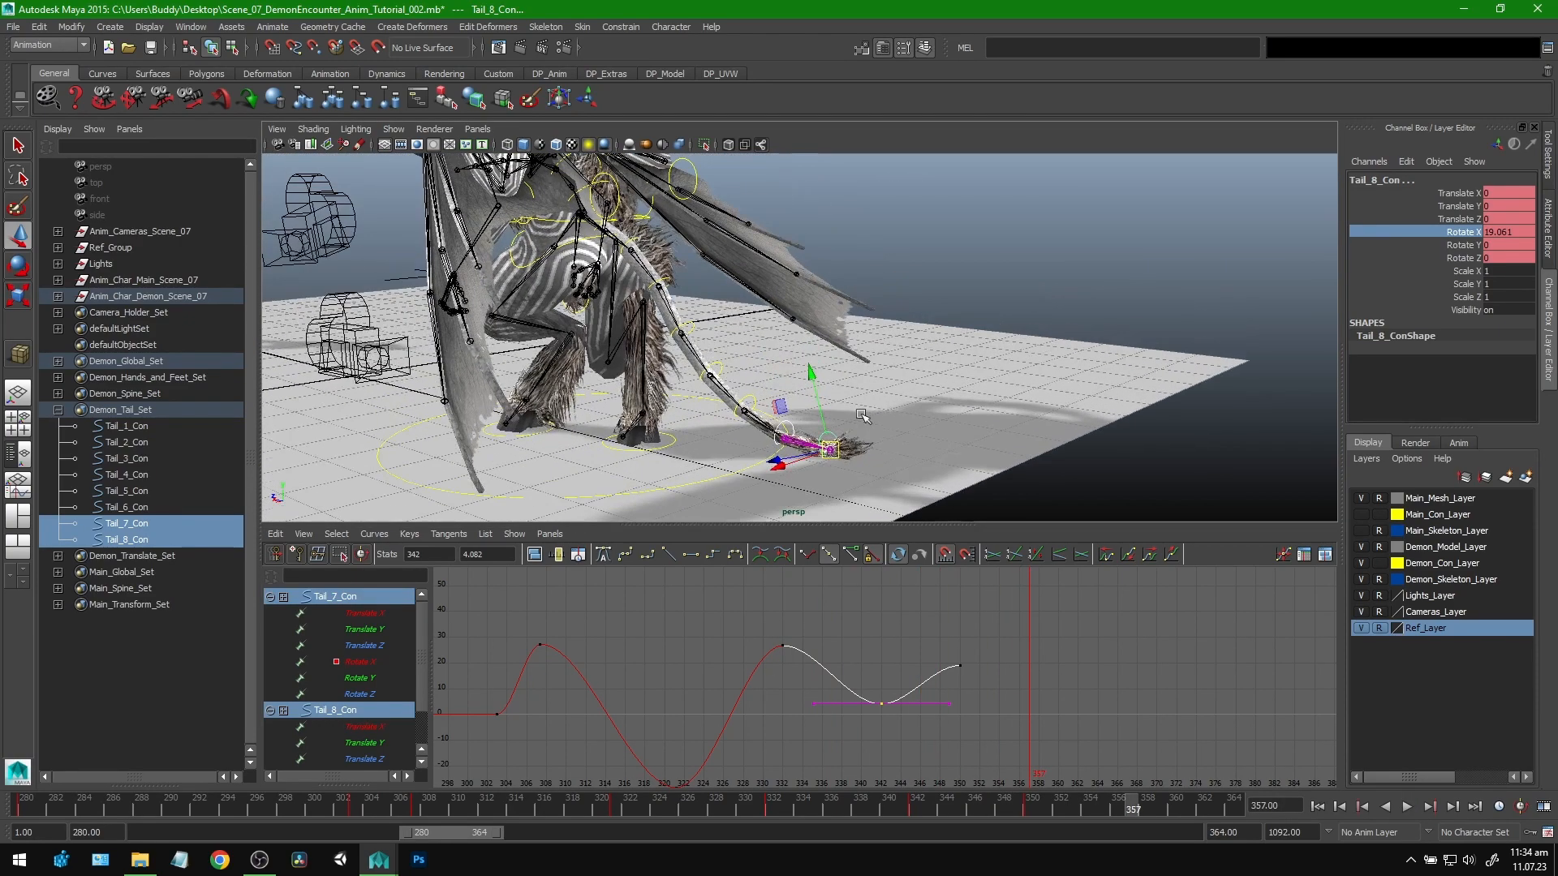
pyautogui.keyDown('alt'); pyautogui.moveTo(1061, 350); pyautogui.dragTo(1030, 358); pyautogui.keyUp('alt')
pyautogui.moveTo(878, 792); pyautogui.dragTo(831, 810)
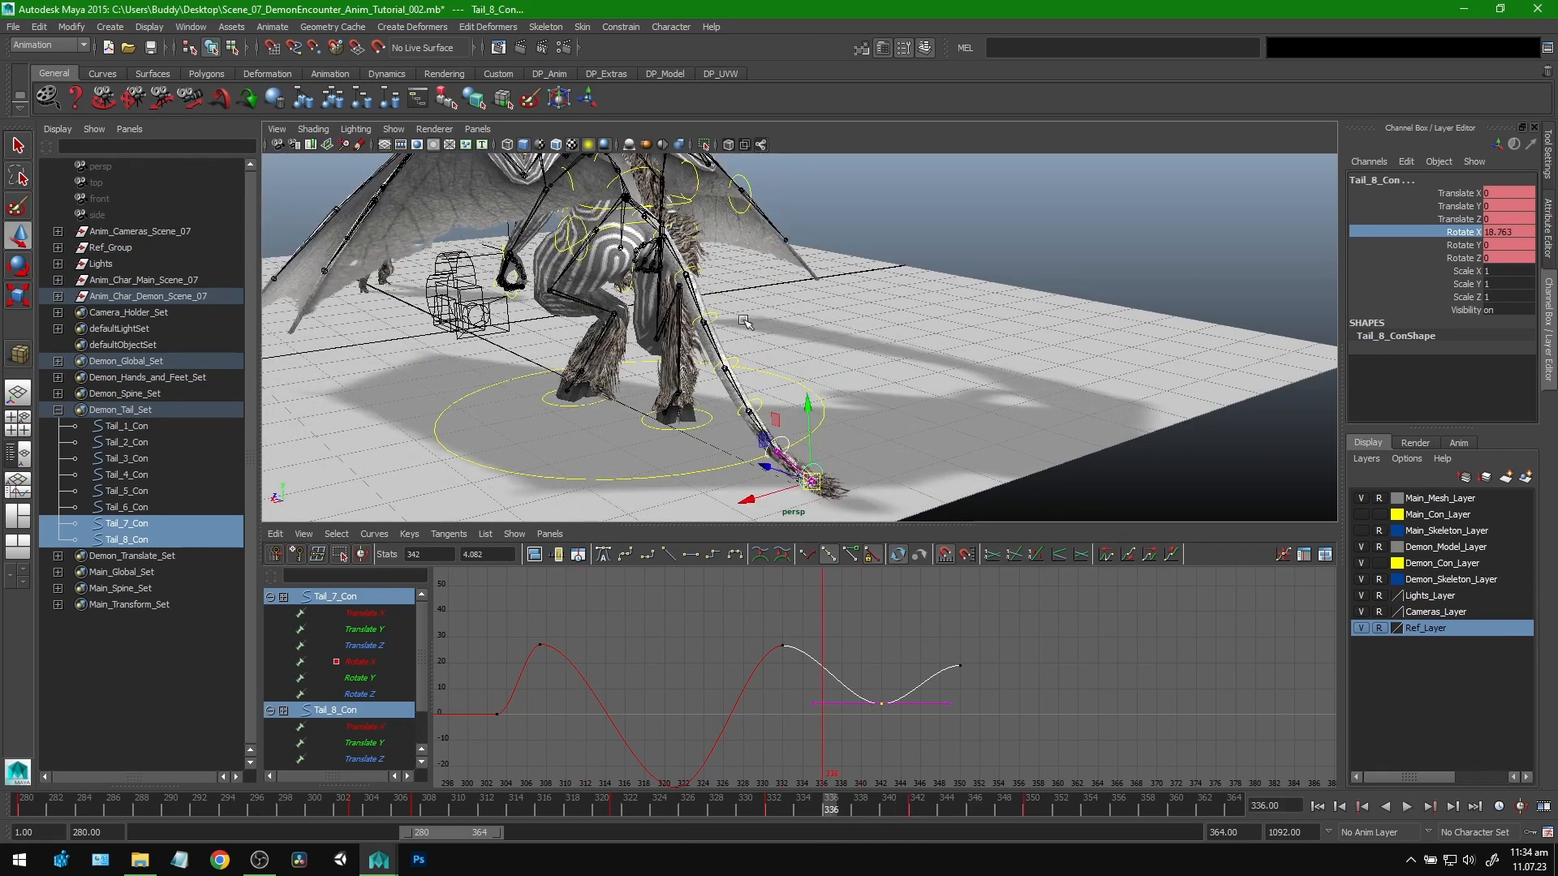
pyautogui.keyDown('alt'); pyautogui.moveTo(947, 357); pyautogui.dragTo(956, 366); pyautogui.keyUp('alt')
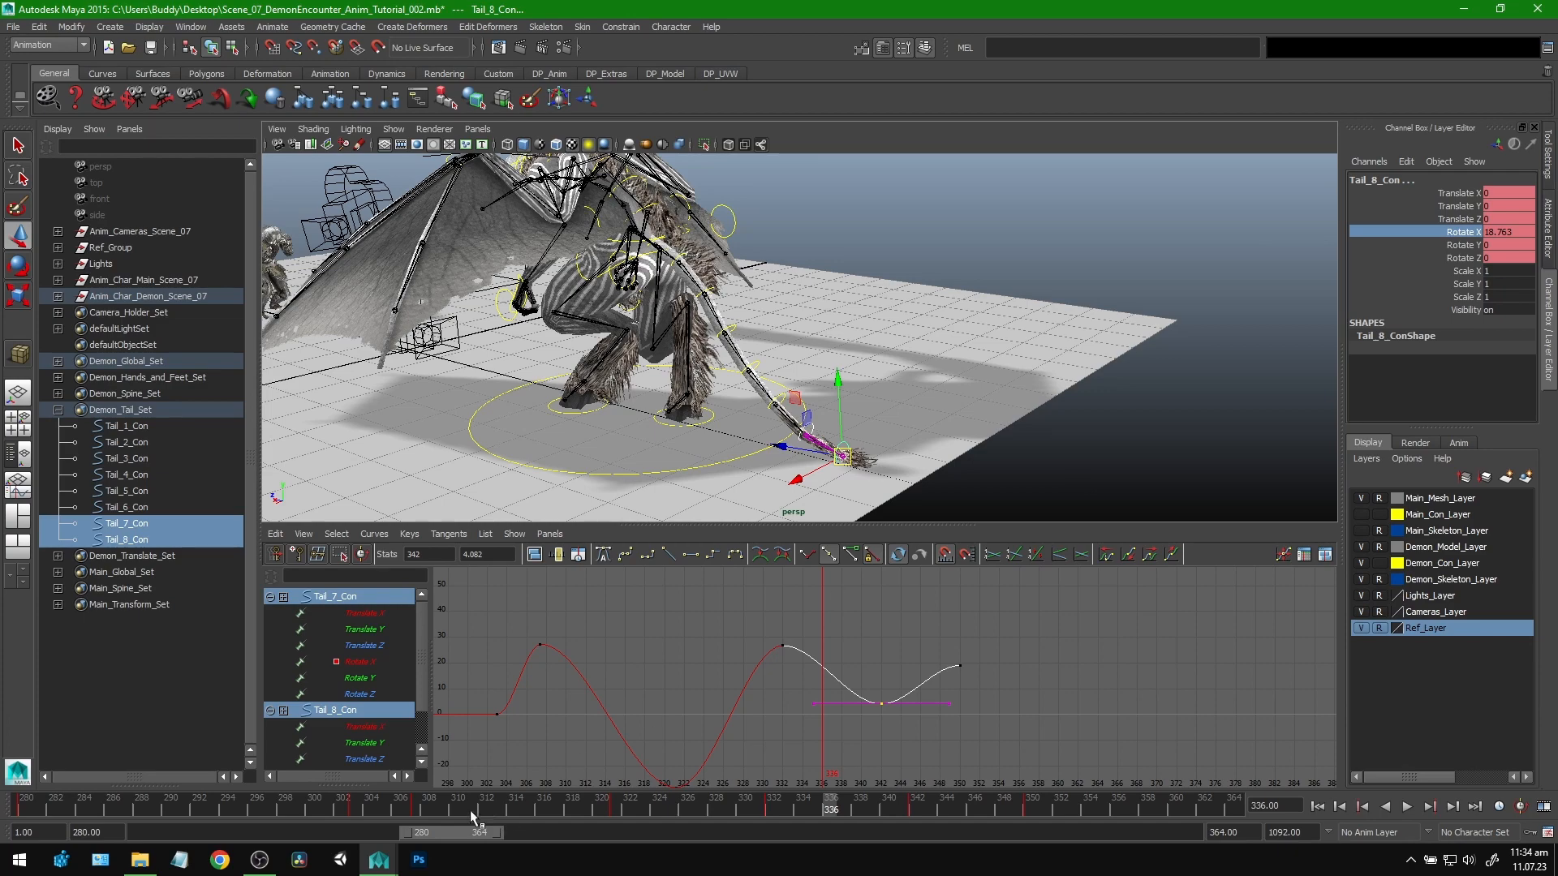
pyautogui.moveTo(471, 814); pyautogui.dragTo(186, 808)
pyautogui.keyDown('alt'); pyautogui.moveTo(783, 402); pyautogui.dragTo(797, 406); pyautogui.keyUp('alt')
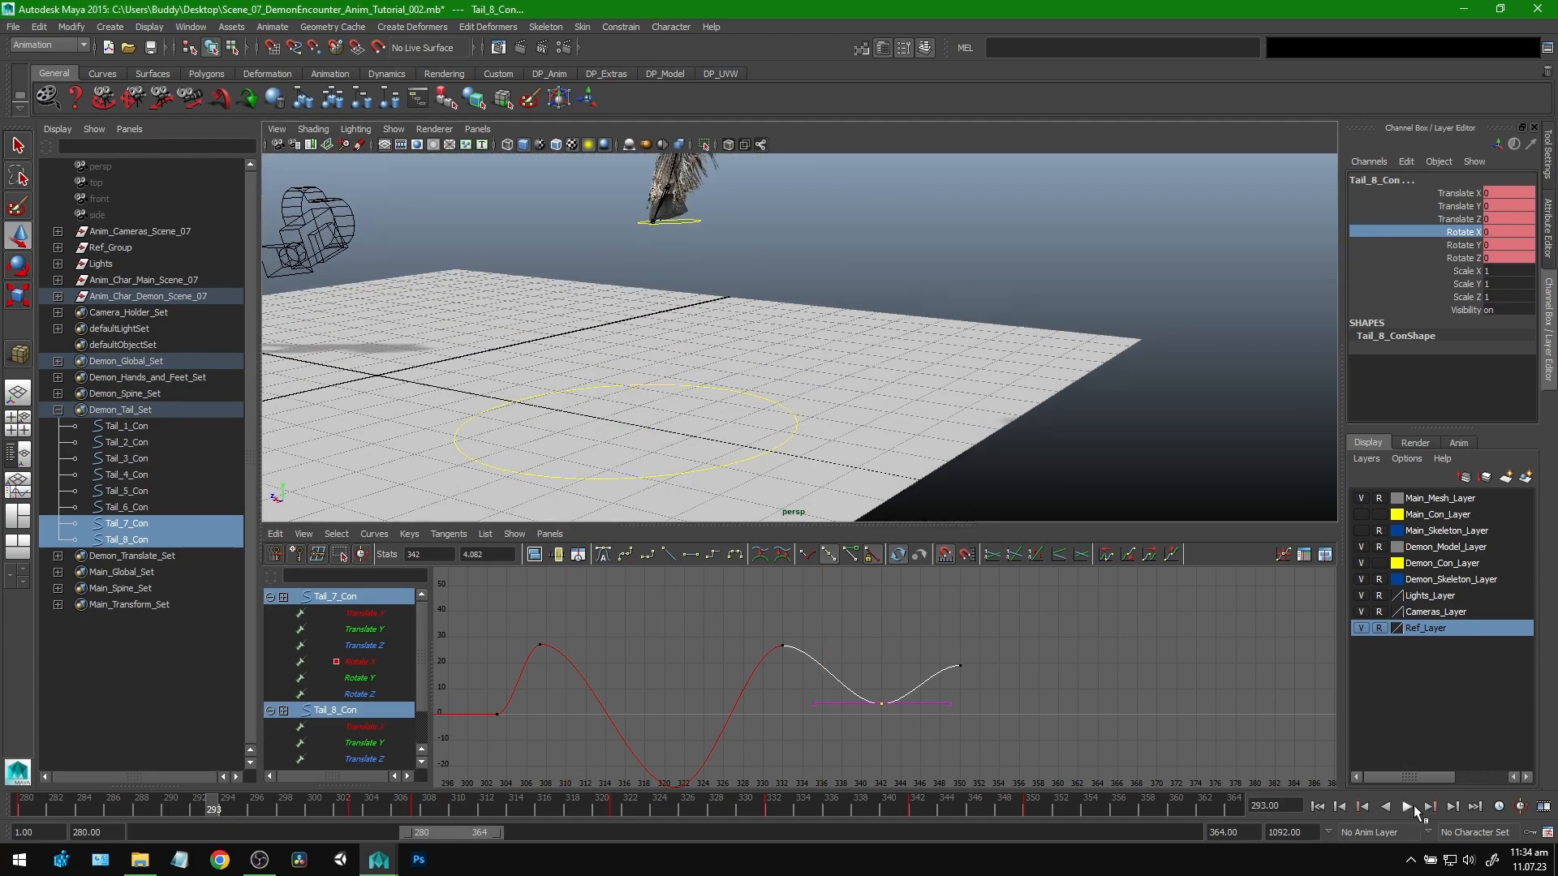
pyautogui.click(1410, 807)
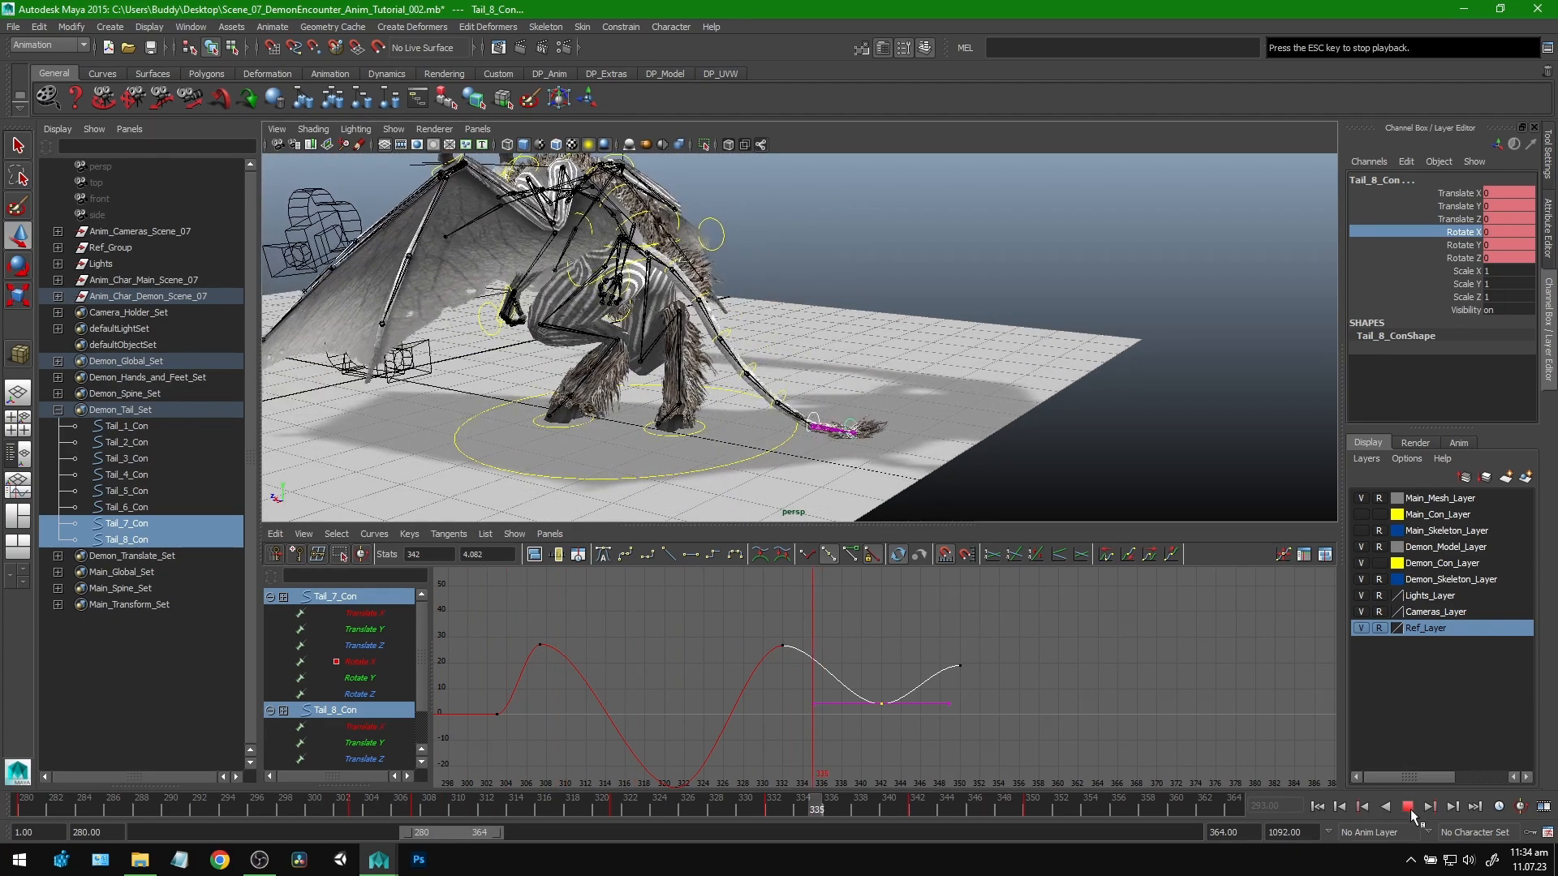
pyautogui.click(1410, 810)
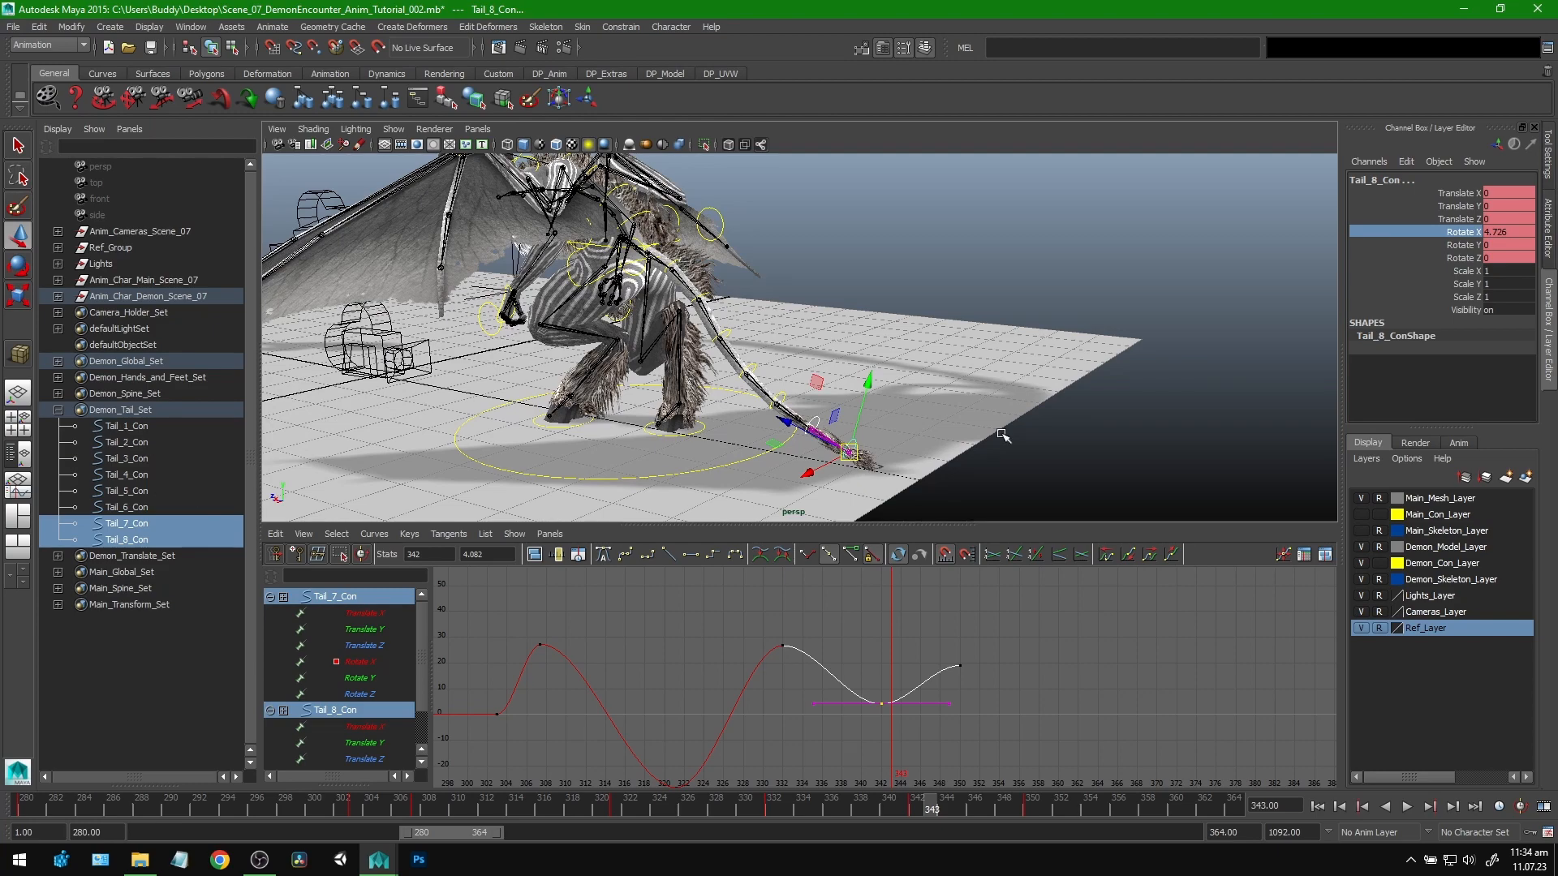
# Step: Review the landing from behind the demon, checking the tail's sideways motion around frames 303 to 308
pyautogui.keyDown('alt'); pyautogui.moveTo(889, 435); pyautogui.dragTo(867, 341); pyautogui.keyUp('alt')
pyautogui.keyDown('alt'); pyautogui.moveTo(953, 406); pyautogui.dragTo(956, 383, button='middle'); pyautogui.keyUp('alt')
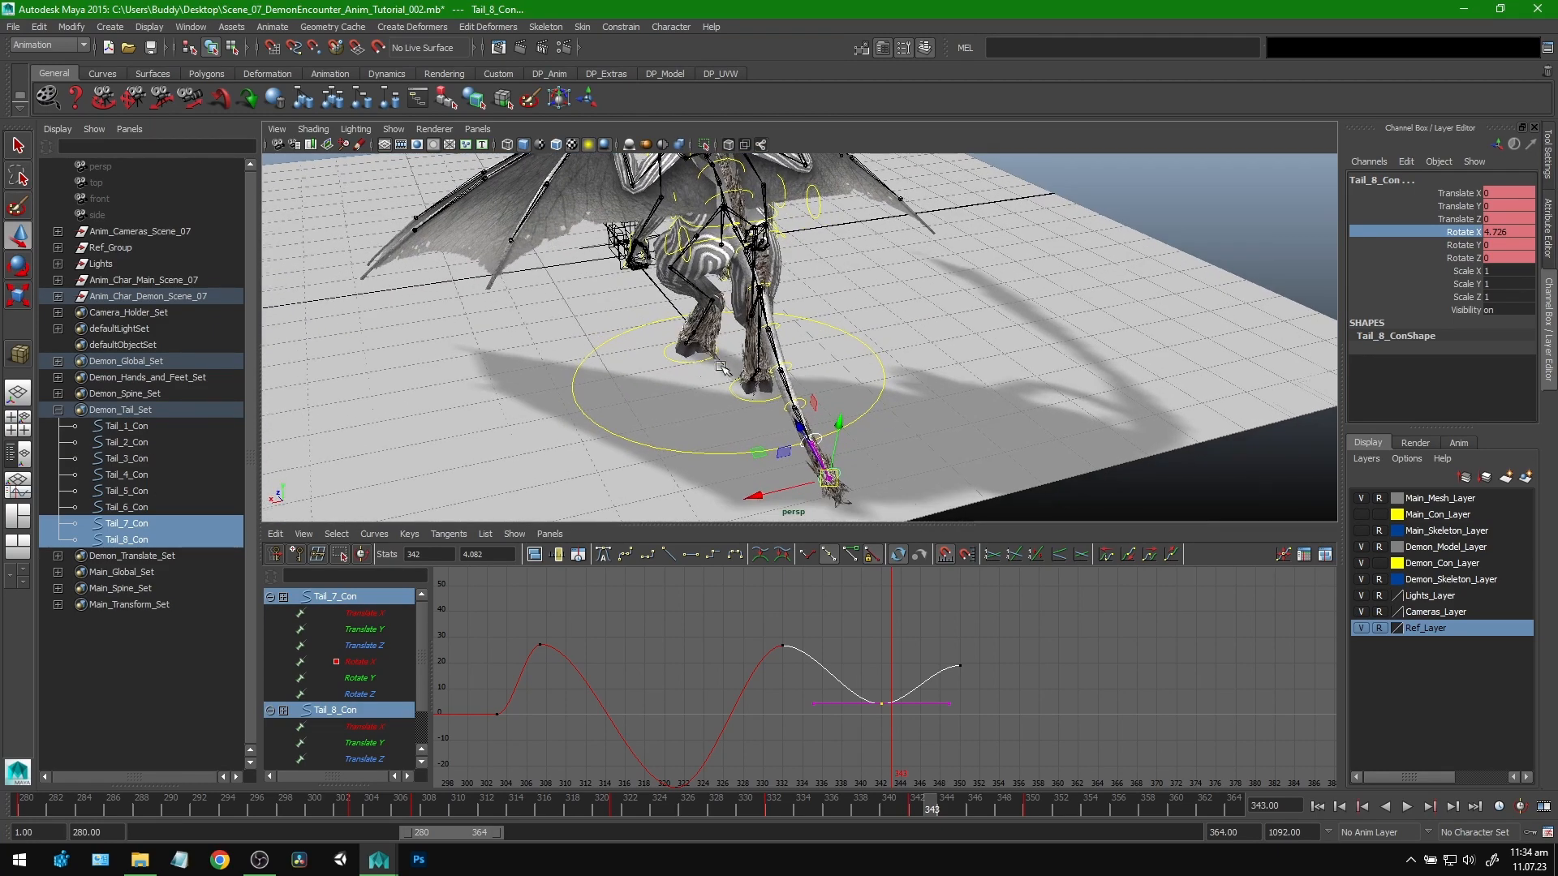
pyautogui.keyDown('alt'); pyautogui.moveTo(771, 373); pyautogui.dragTo(834, 362, button='right'); pyautogui.keyUp('alt')
pyautogui.hotkey('alt', 'v')
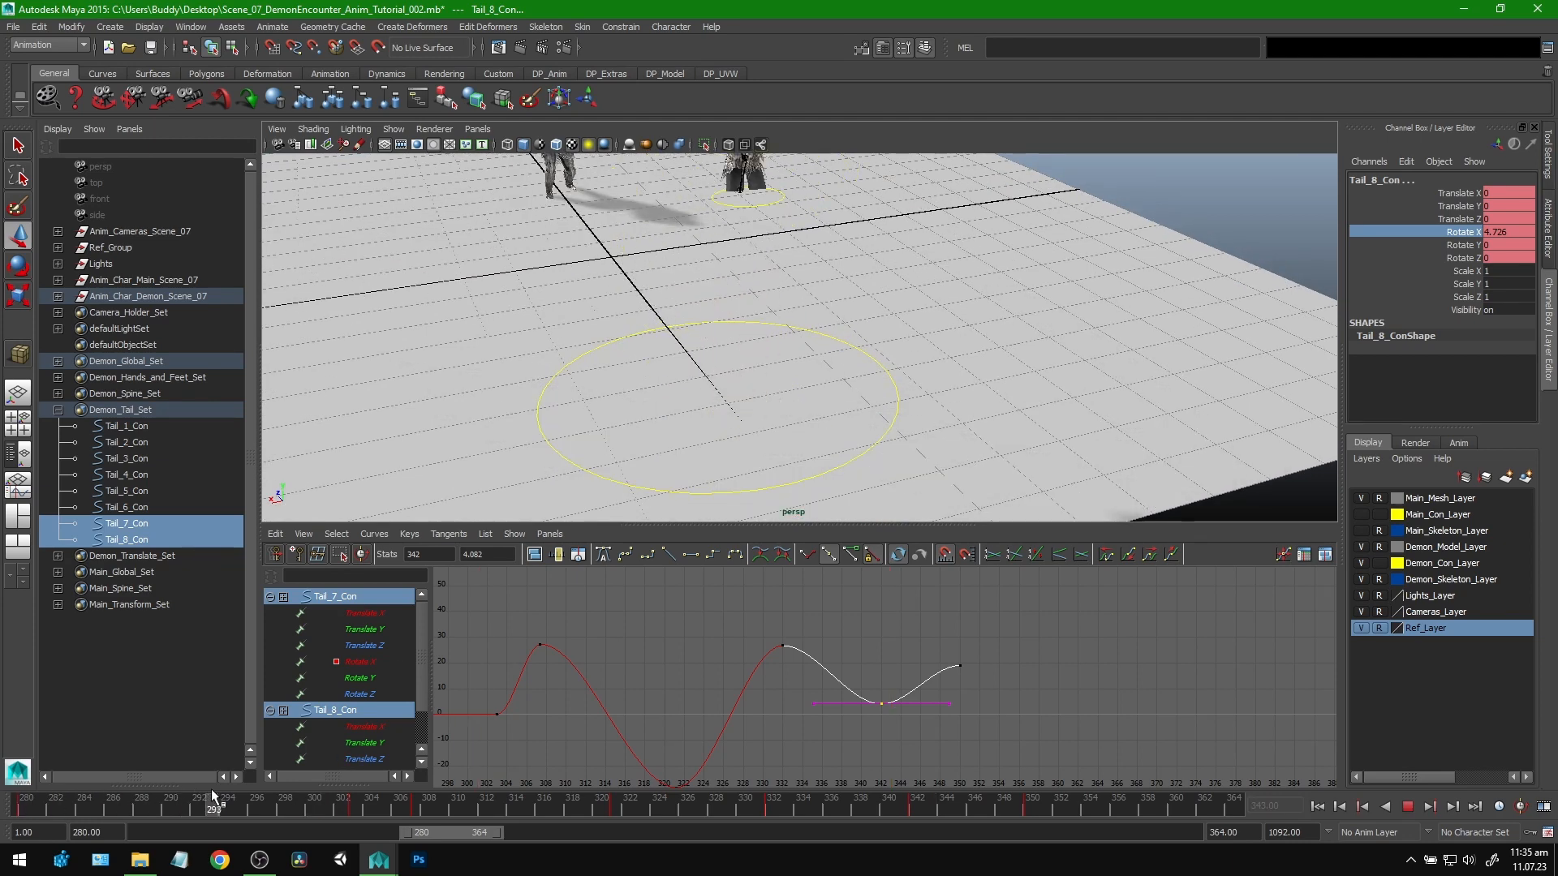
pyautogui.moveTo(211, 789); pyautogui.dragTo(386, 810)
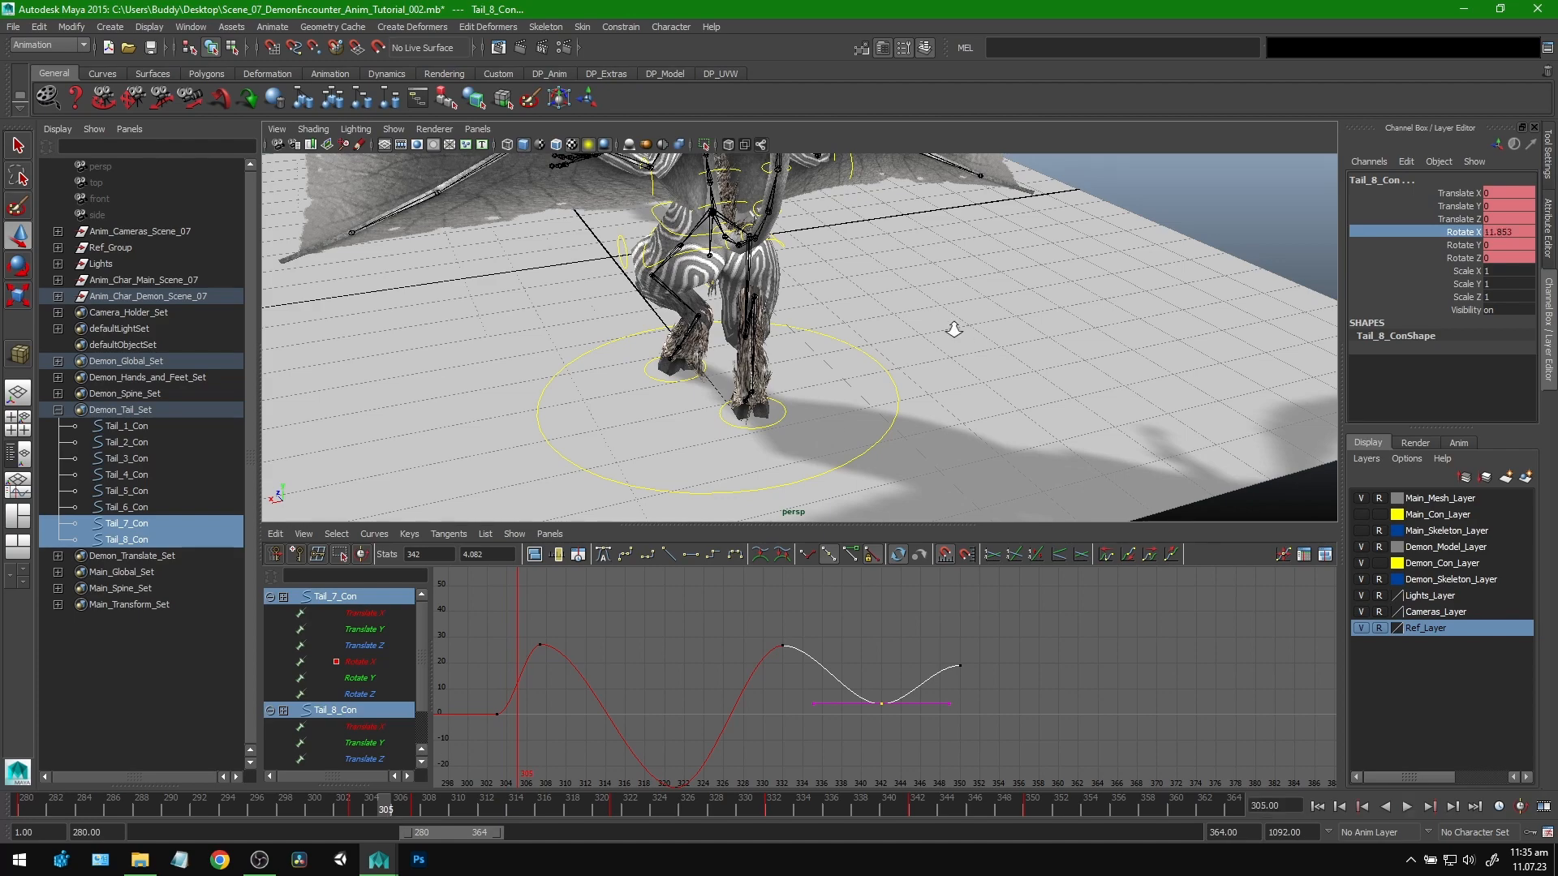
pyautogui.keyDown('alt'); pyautogui.moveTo(953, 329); pyautogui.dragTo(844, 377); pyautogui.keyUp('alt')
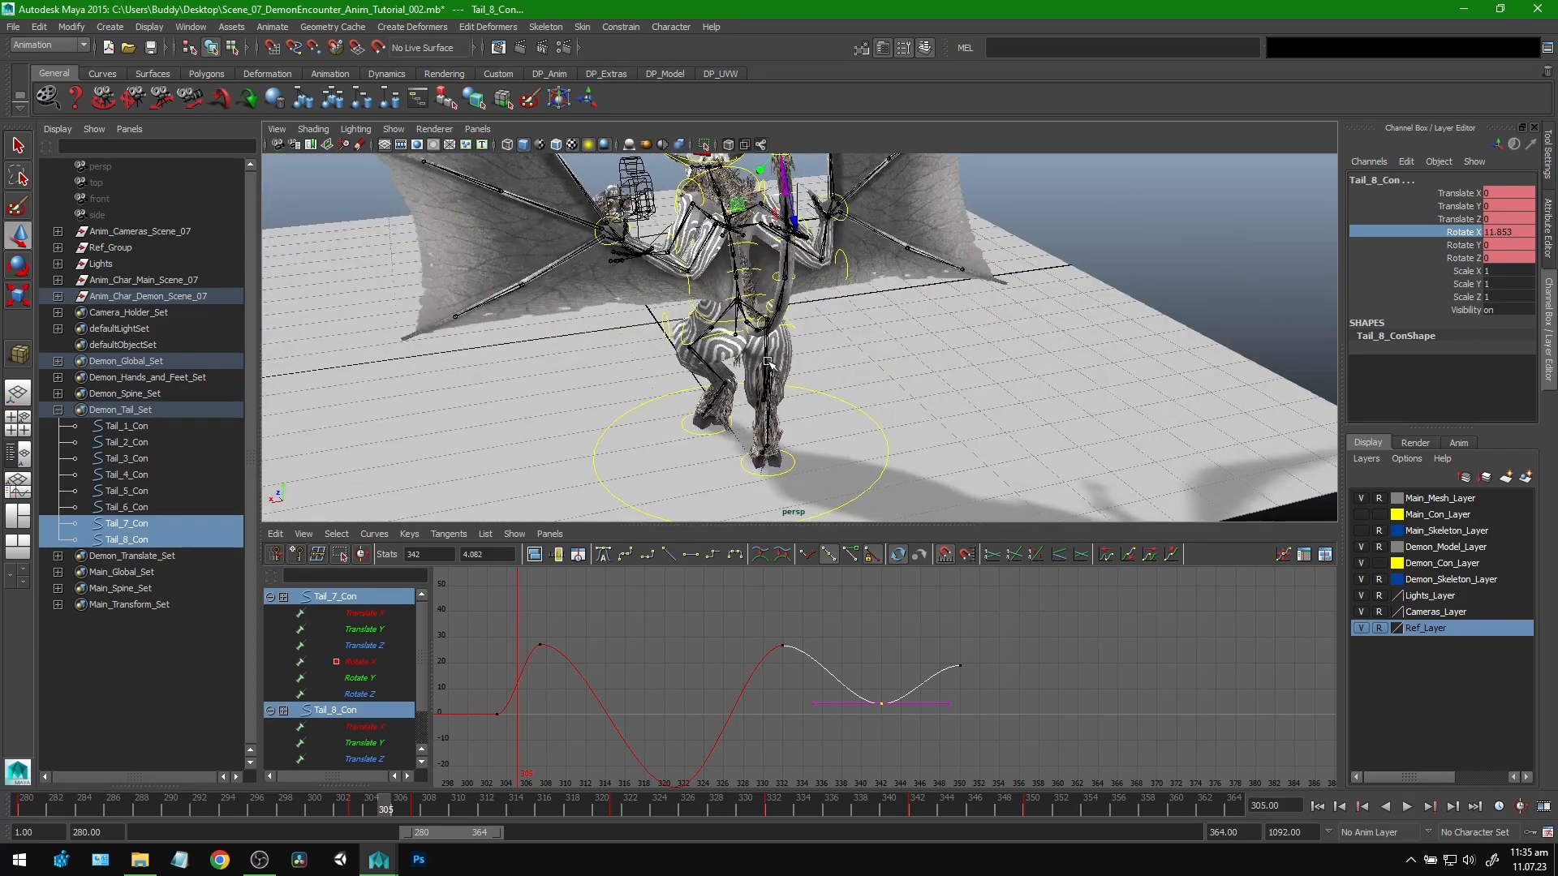
pyautogui.moveTo(388, 804); pyautogui.dragTo(354, 807)
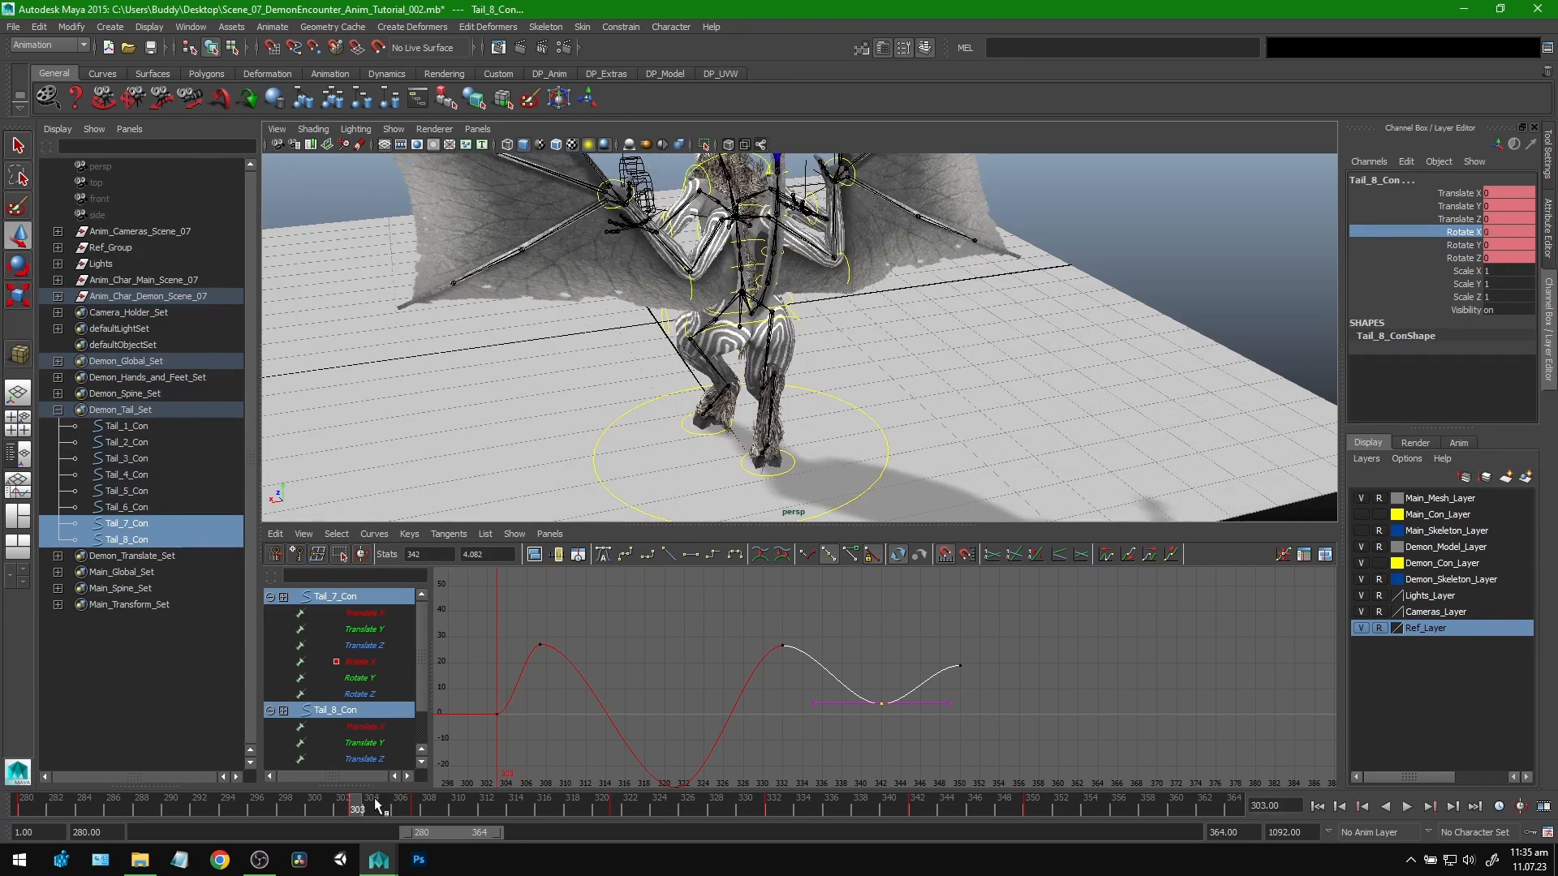
pyautogui.hotkey('alt', 'v')
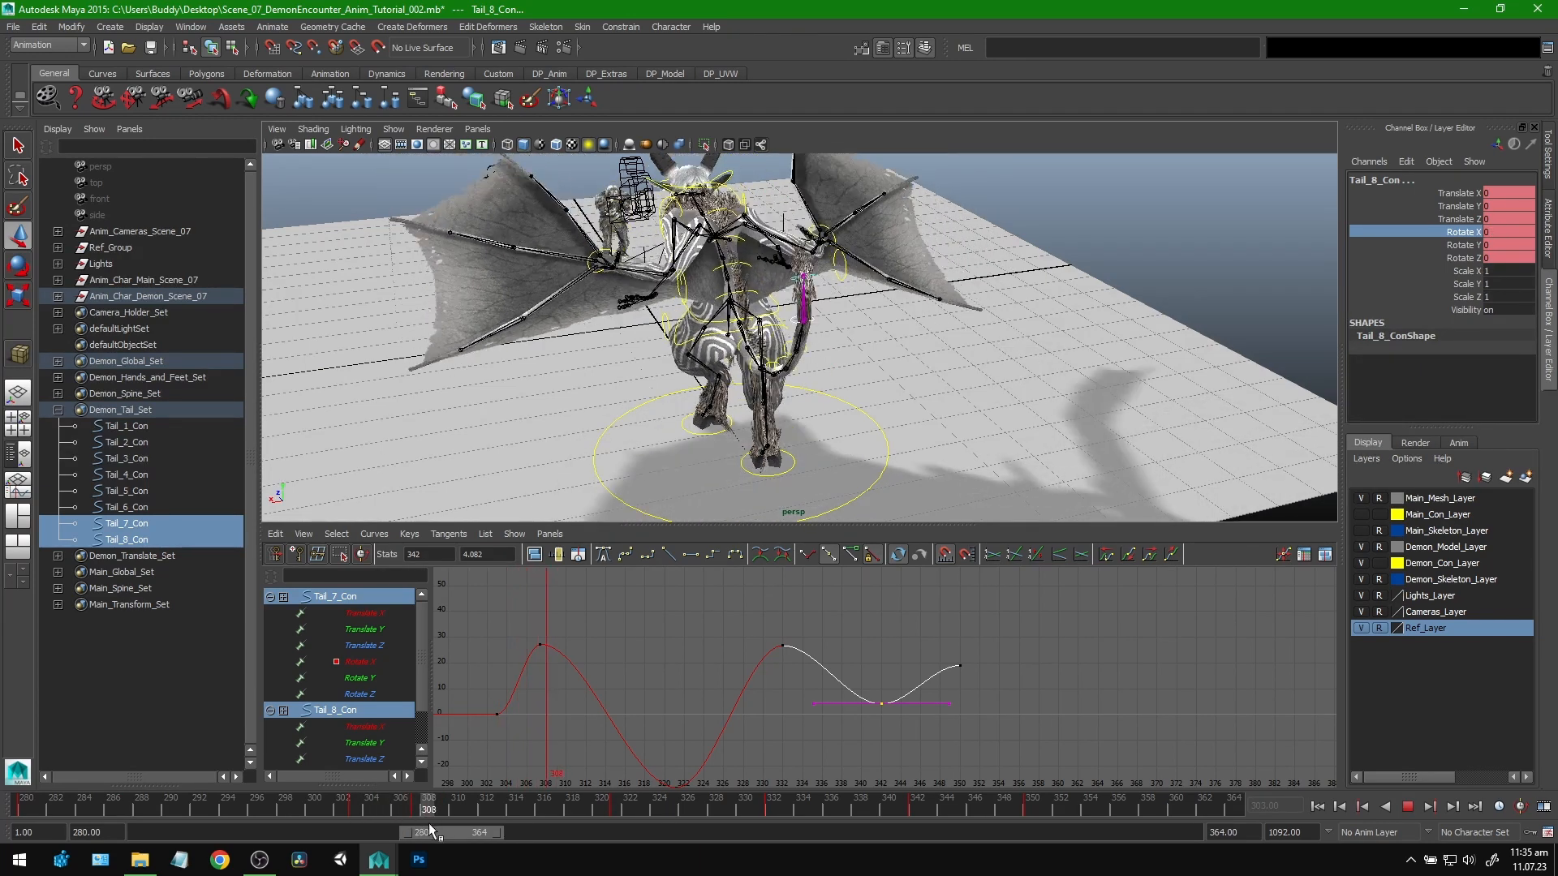
pyautogui.moveTo(385, 824); pyautogui.dragTo(357, 808)
# Step: On Tail_1_Con, undo the latest trial keying, and key Rotate Y at 0 on frame 301 and 20.52 on frame 309
pyautogui.click(144, 427)
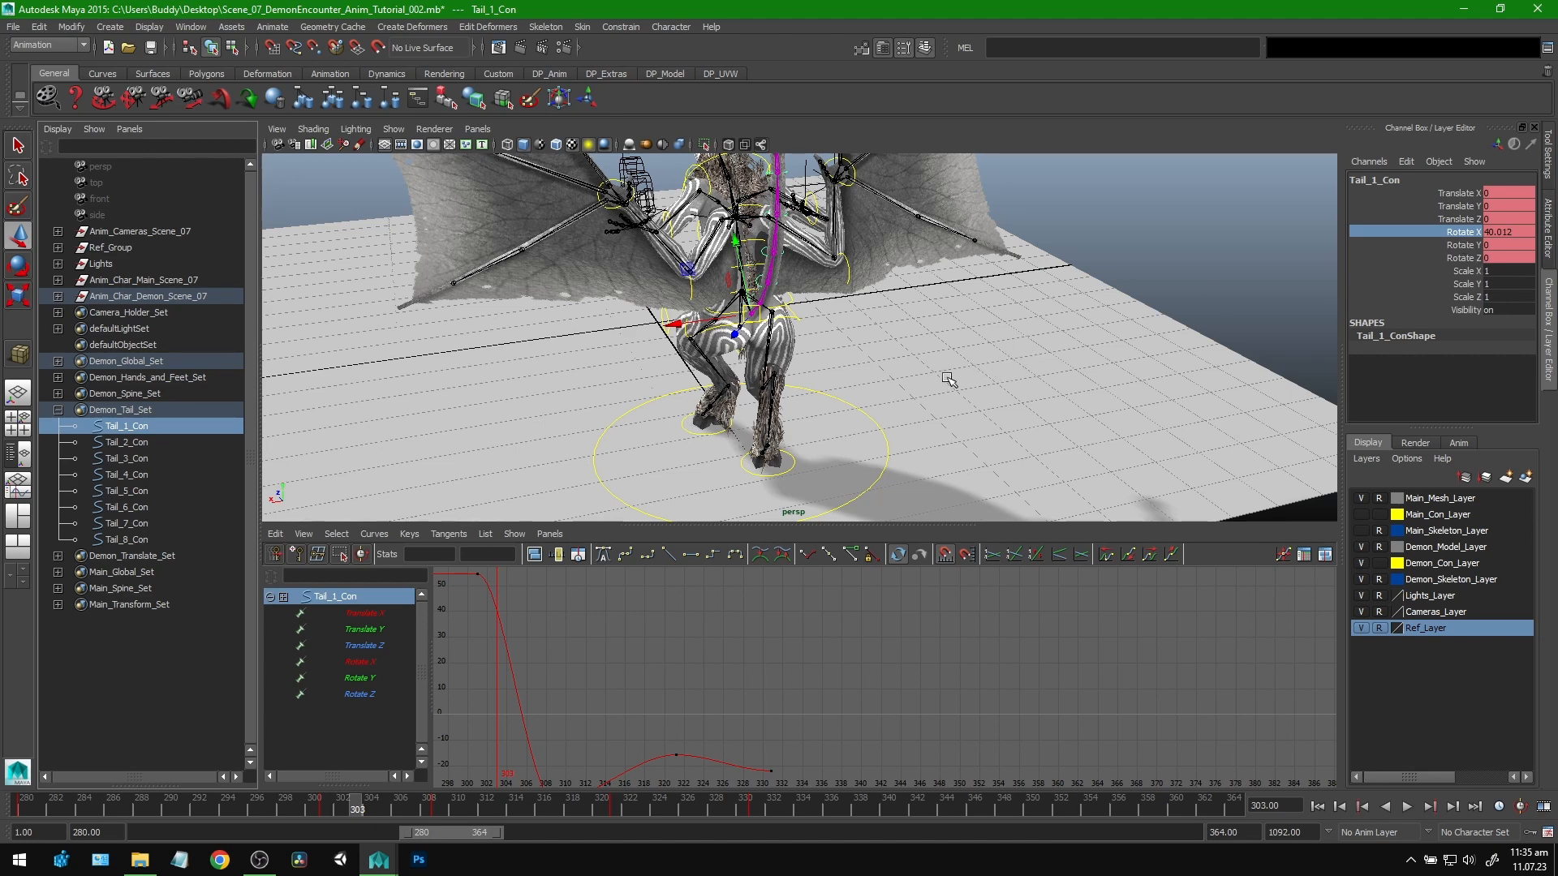
pyautogui.hotkey('ctrl', 'z')
pyautogui.hotkey('ctrl', 'z')
pyautogui.hotkey('ctrl', 'z')
pyautogui.hotkey('ctrl', 'z')
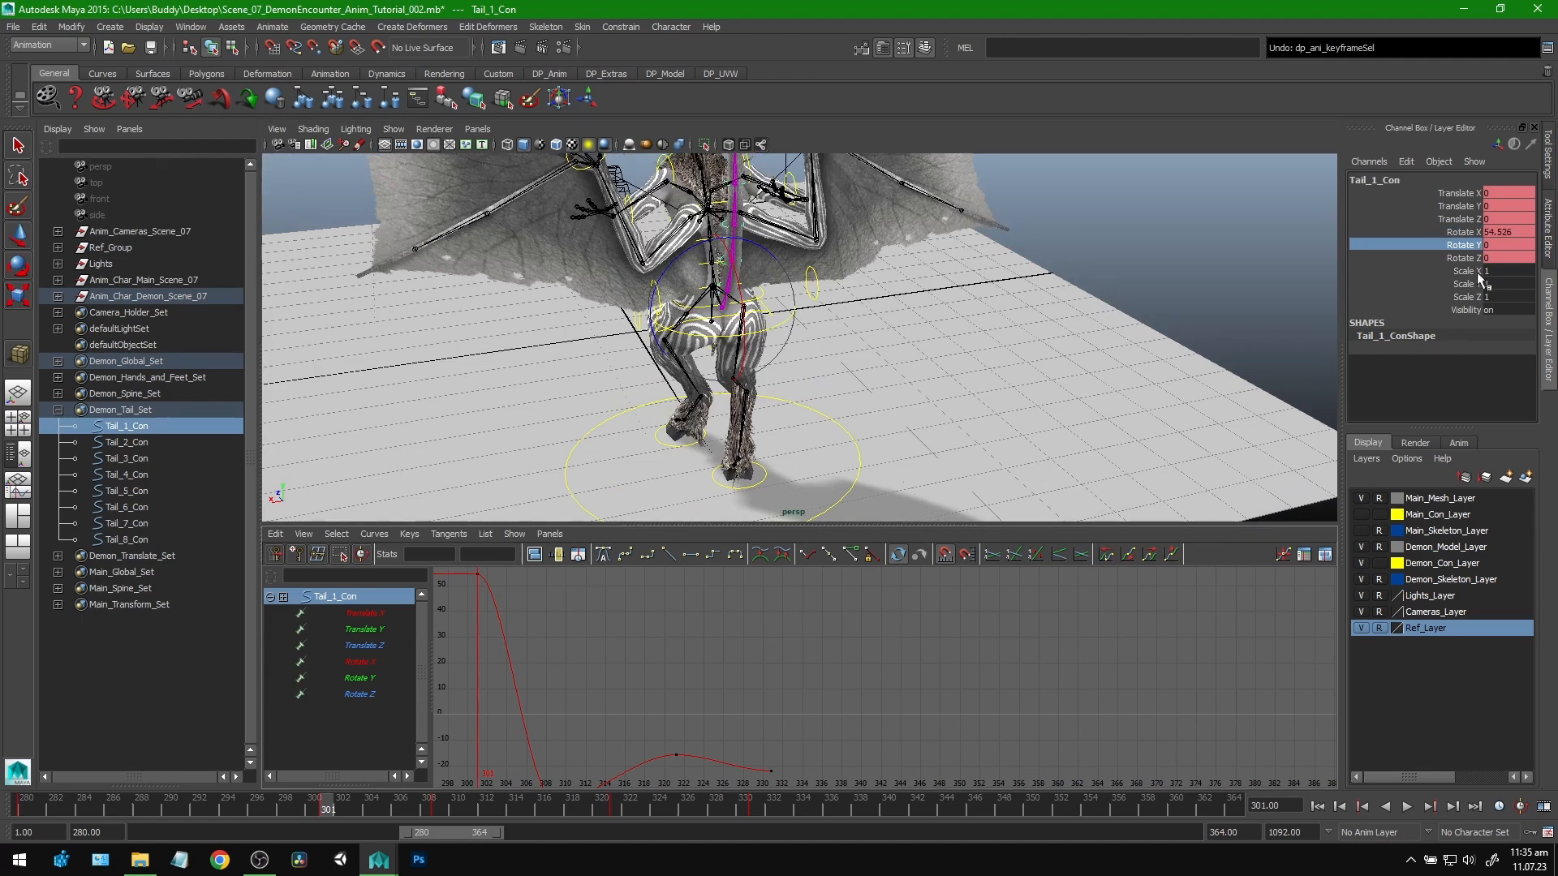
pyautogui.click(1473, 259)
pyautogui.click(1460, 244)
pyautogui.keyDown('alt'); pyautogui.moveTo(881, 359); pyautogui.dragTo(780, 401, button='middle'); pyautogui.keyUp('alt')
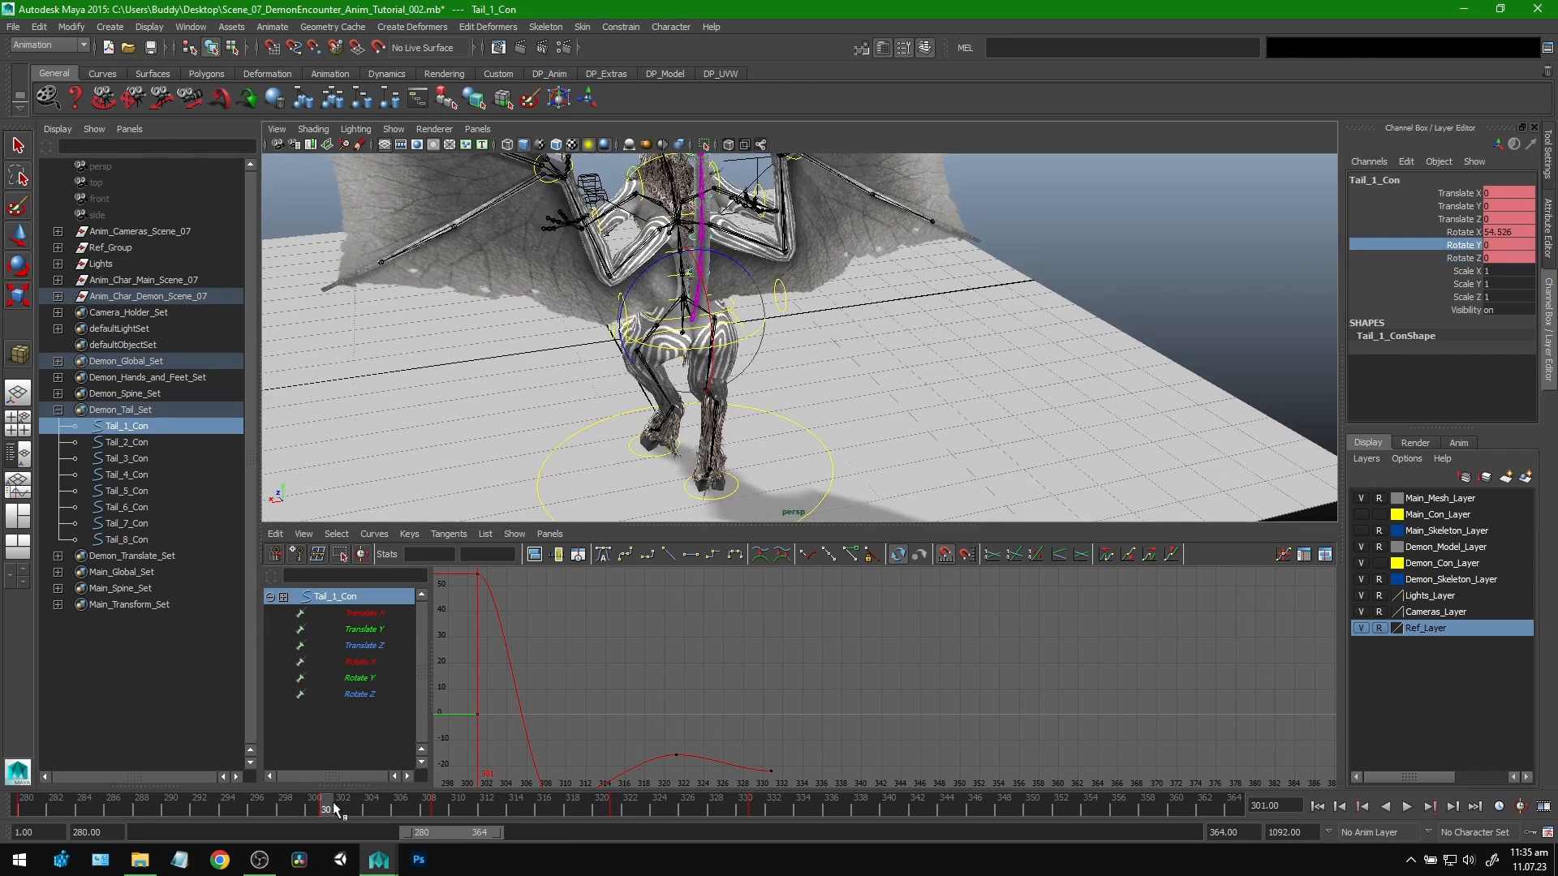
pyautogui.moveTo(333, 807); pyautogui.dragTo(441, 806)
pyautogui.keyDown('alt'); pyautogui.moveTo(1253, 256); pyautogui.dragTo(1272, 317); pyautogui.keyUp('alt')
pyautogui.moveTo(1014, 268); pyautogui.dragTo(1074, 274, button='middle')
pyautogui.press('s')
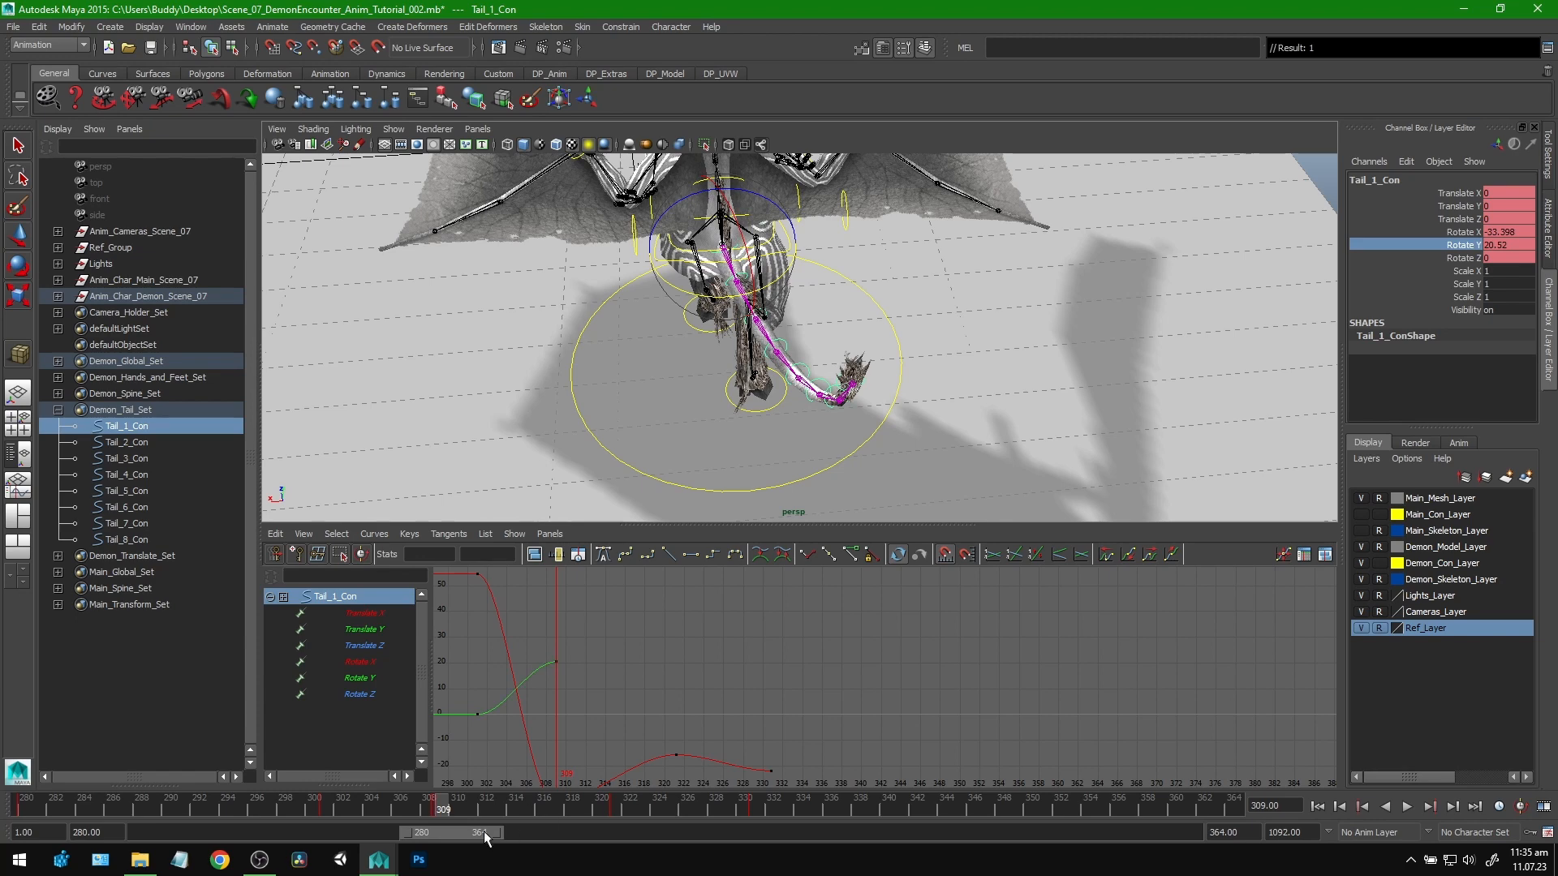
# Step: Key Tail_1_Con's Rotate Y at -24.329 on frame 316, and shift its two sideways swing keys to frames 310 and 320
pyautogui.moveTo(349, 808); pyautogui.dragTo(498, 821)
pyautogui.click(360, 678)
pyautogui.moveTo(602, 626); pyautogui.dragTo(537, 686)
pyautogui.press('a')
pyautogui.keyDown('alt'); pyautogui.moveTo(803, 665); pyautogui.dragTo(758, 644, button='right'); pyautogui.keyUp('alt')
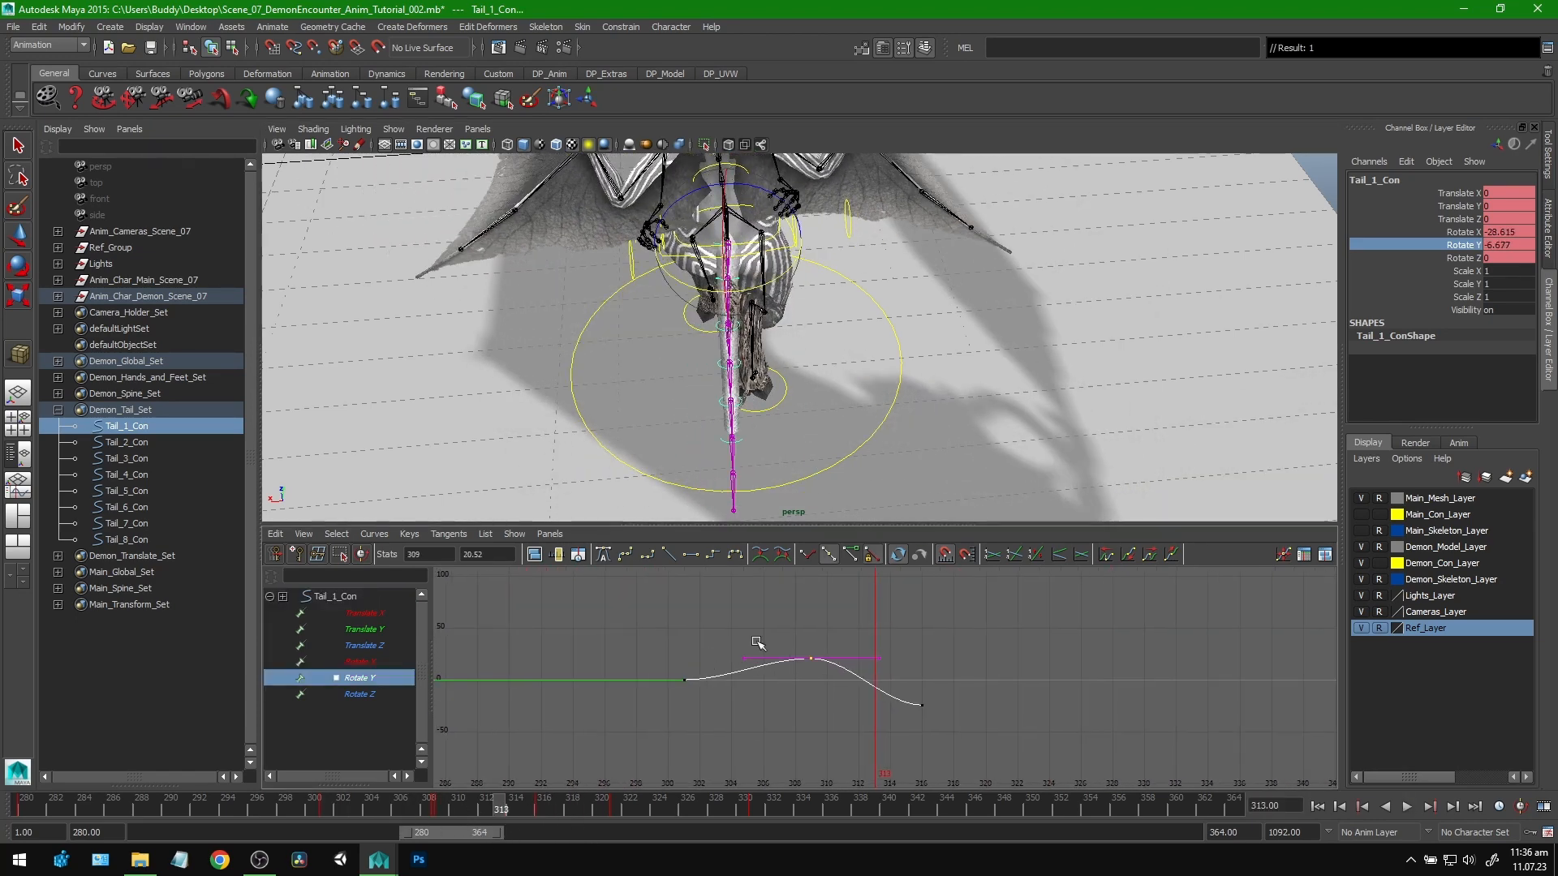
pyautogui.moveTo(889, 735); pyautogui.dragTo(899, 698)
pyautogui.press('w')
pyautogui.keyDown('shift'); pyautogui.moveTo(898, 652); pyautogui.dragTo(912, 665, button='middle'); pyautogui.keyUp('shift')
pyautogui.click(938, 705)
pyautogui.keyDown('shift'); pyautogui.moveTo(940, 658); pyautogui.dragTo(987, 658, button='middle'); pyautogui.keyUp('shift')
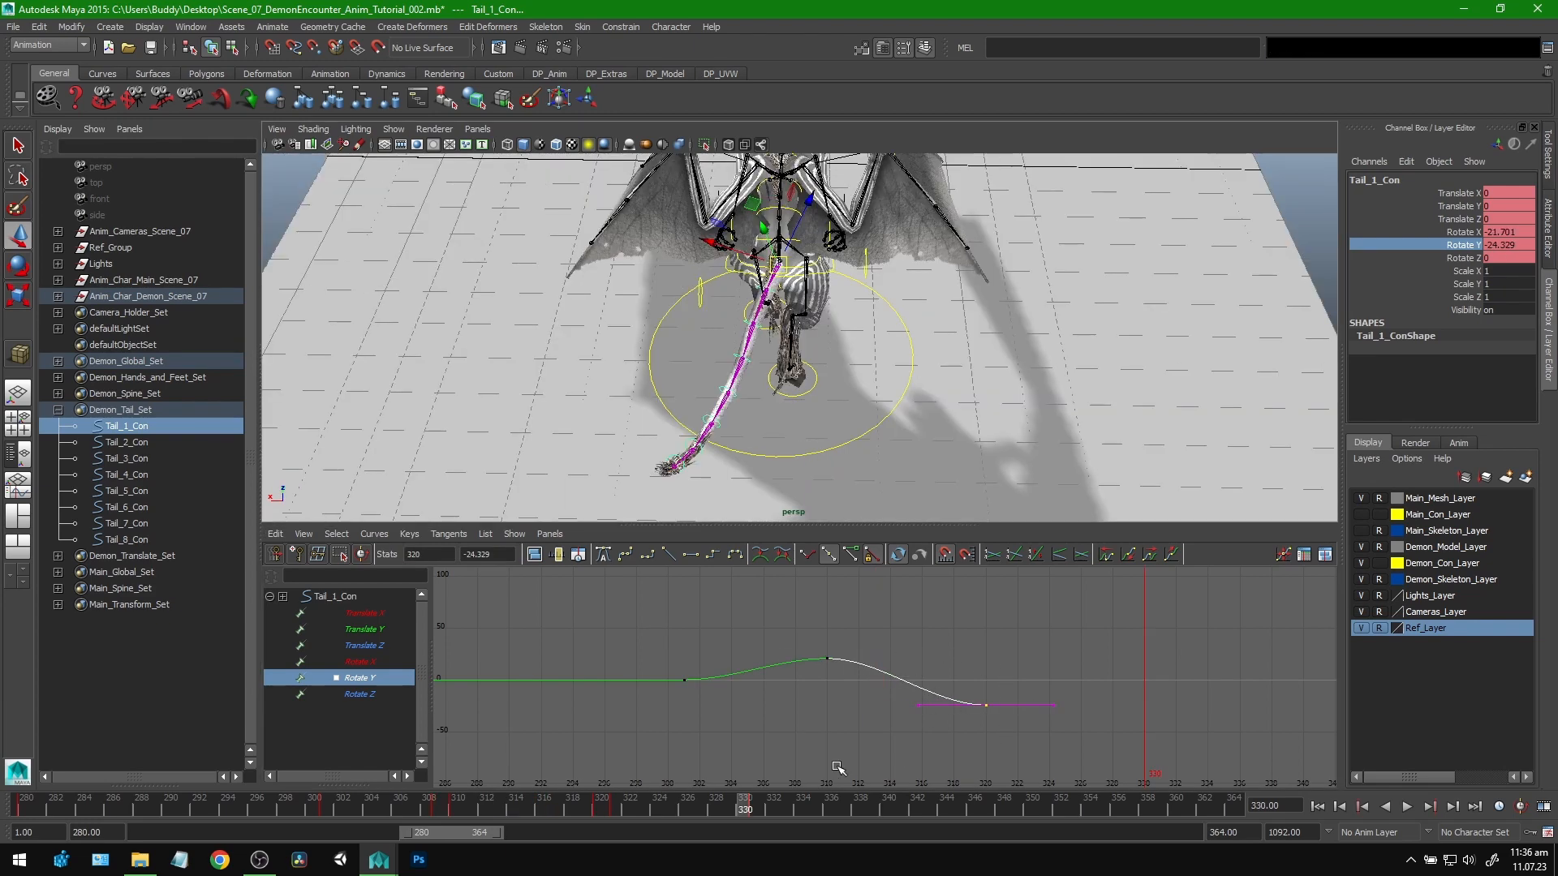
# Step: Add a Rotate Y key to Tail_1_Con on frame 330 and set its value to 0
pyautogui.press('s')
pyautogui.keyDown('alt'); pyautogui.moveTo(1140, 664); pyautogui.dragTo(1009, 675, button='middle'); pyautogui.keyUp('alt')
pyautogui.moveTo(1018, 675); pyautogui.dragTo(986, 753)
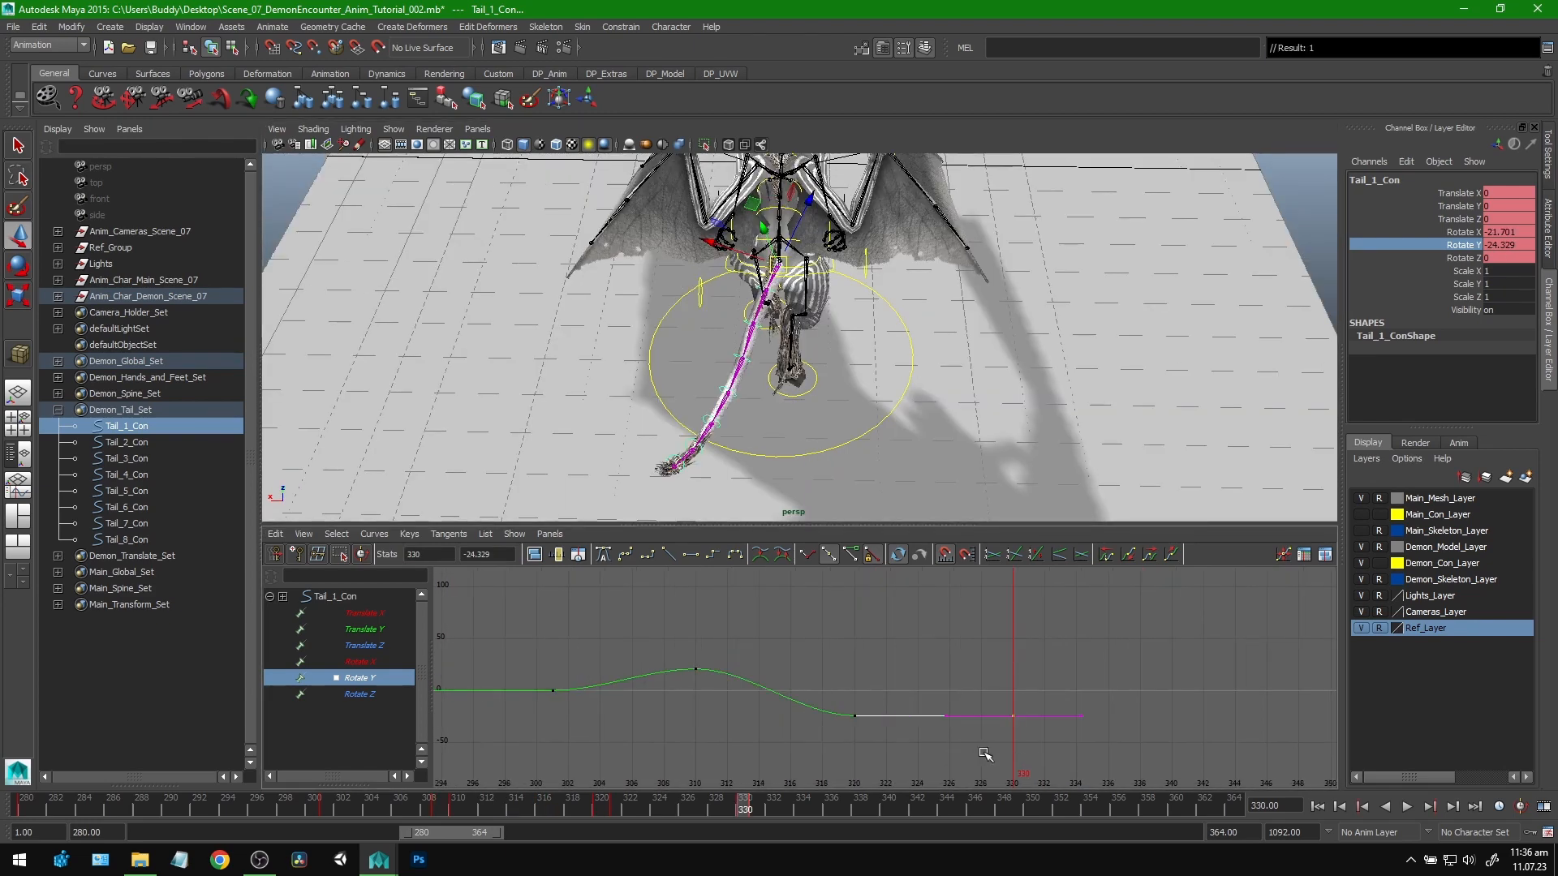
pyautogui.keyDown('shift'); pyautogui.moveTo(1012, 746); pyautogui.dragTo(1015, 727, button='middle'); pyautogui.keyUp('shift')
pyautogui.moveTo(508, 555); pyautogui.dragTo(434, 554)
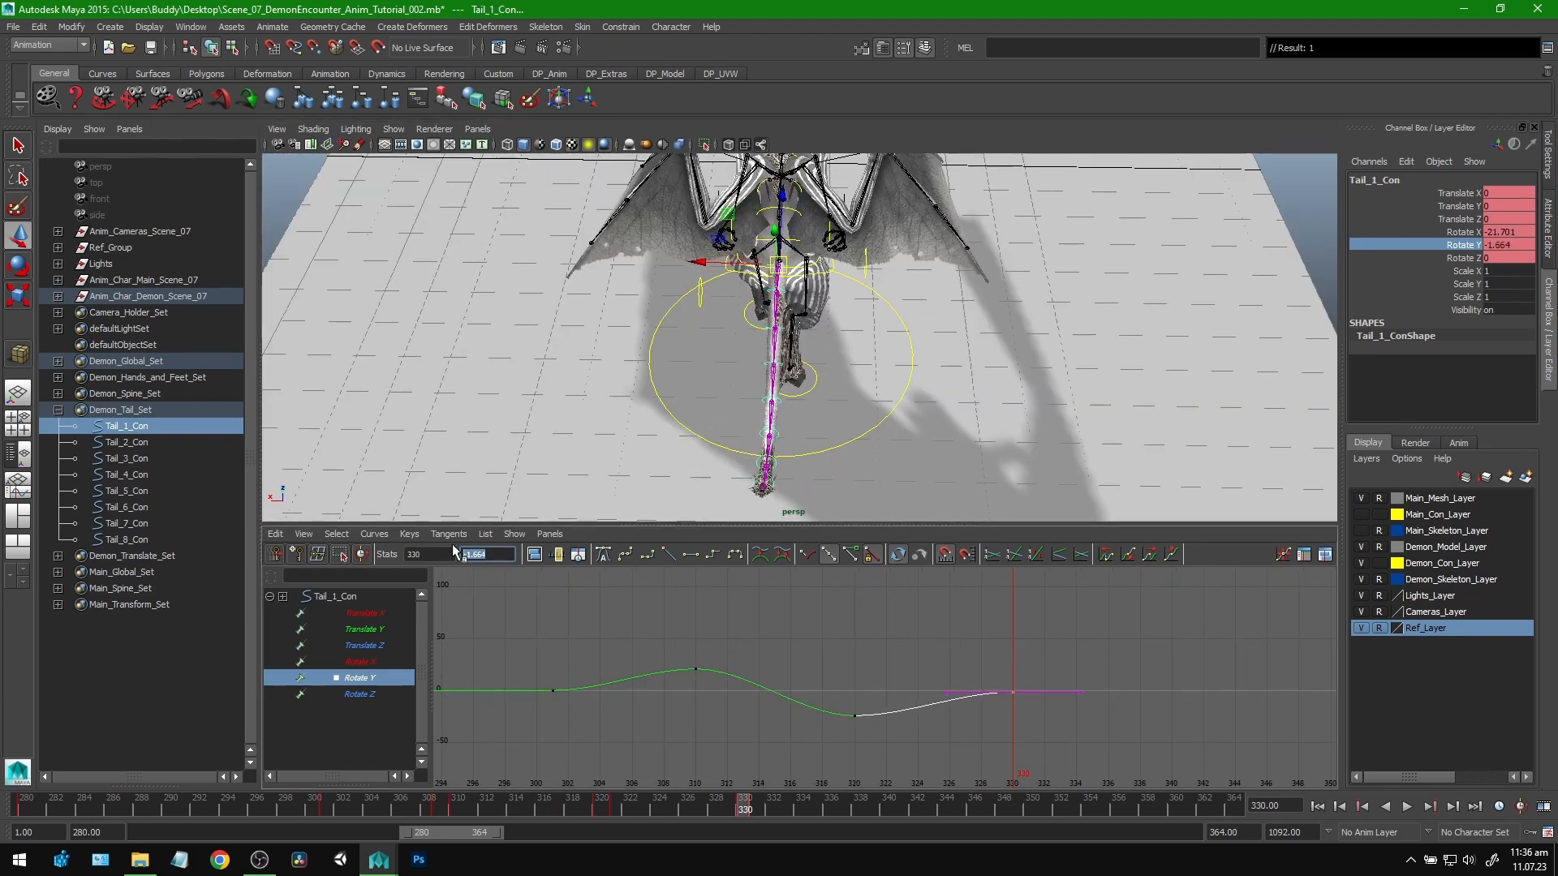
pyautogui.write('0')
pyautogui.press('Return')
# Step: Reduce Tail_1_Con's negative Rotate Y swing to -14.94 at frame 318, shift its other keys to frames 298, 307 and 327, and play back
pyautogui.moveTo(863, 675); pyautogui.dragTo(941, 735)
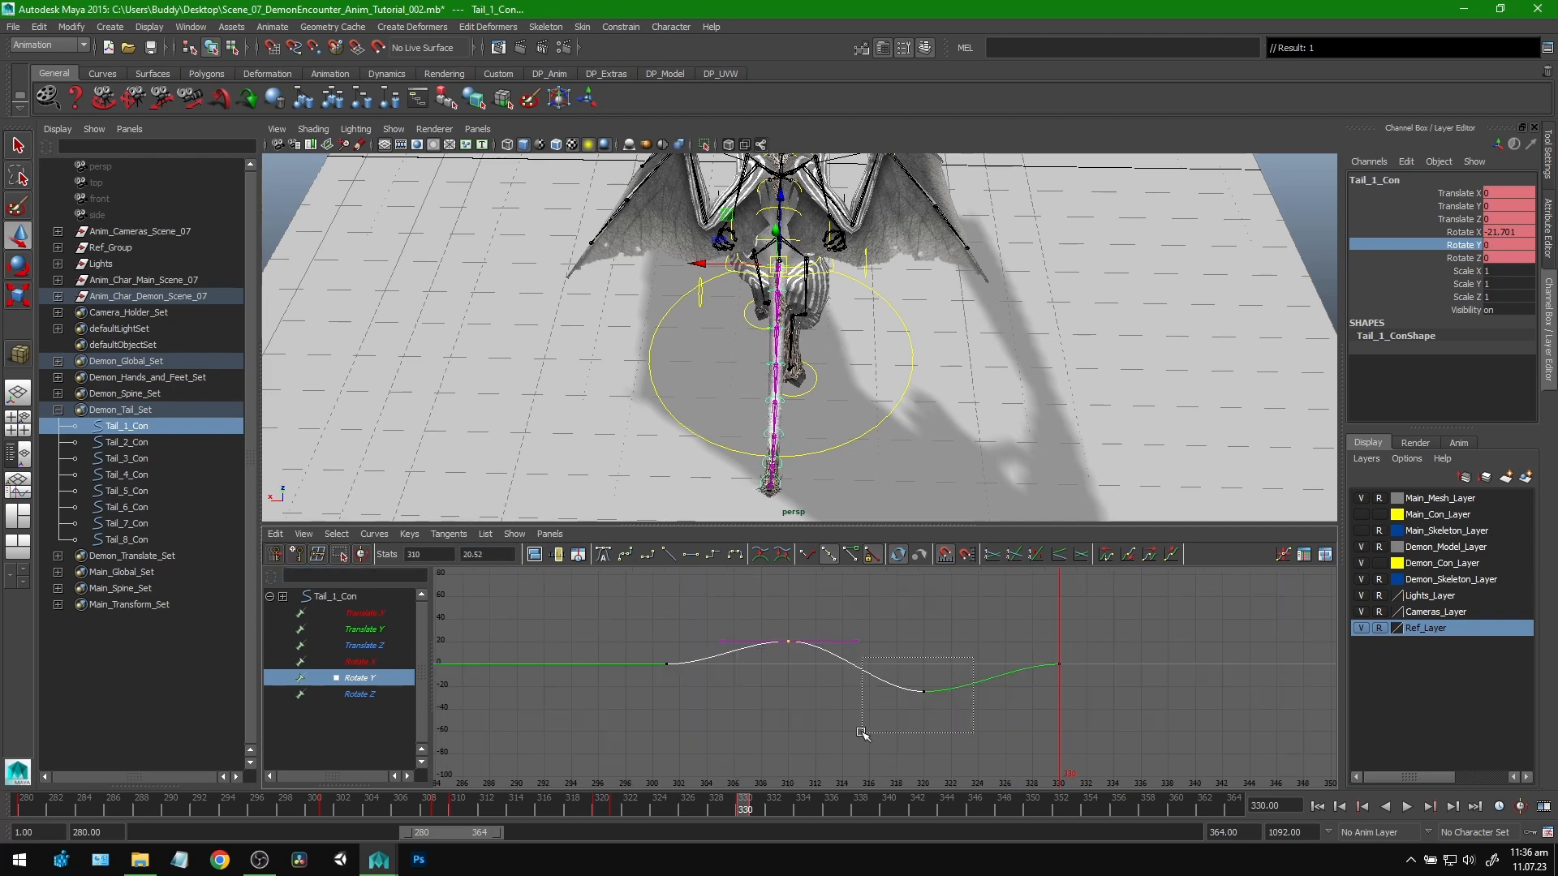
pyautogui.keyDown('shift'); pyautogui.moveTo(911, 735); pyautogui.dragTo(944, 729, button='middle'); pyautogui.keyUp('shift')
pyautogui.moveTo(533, 818); pyautogui.dragTo(300, 808)
pyautogui.moveTo(777, 651); pyautogui.dragTo(1192, 766)
pyautogui.keyDown('shift'); pyautogui.moveTo(953, 765); pyautogui.dragTo(892, 760, button='middle'); pyautogui.keyUp('shift')
pyautogui.hotkey('alt', 'v')
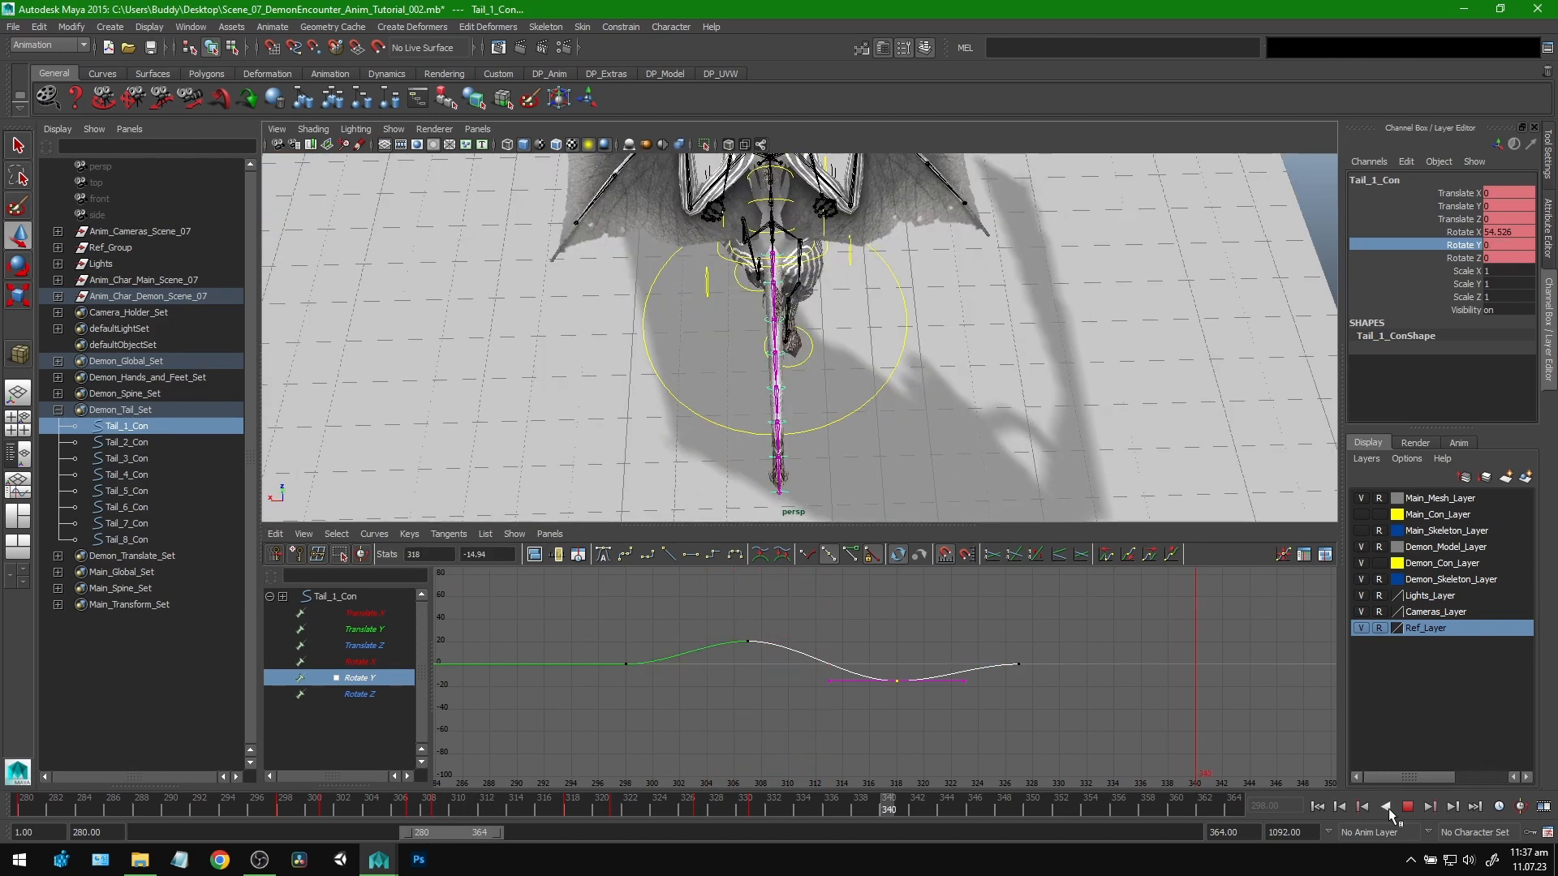
pyautogui.click(1405, 807)
pyautogui.keyDown('alt'); pyautogui.moveTo(765, 406); pyautogui.dragTo(791, 390); pyautogui.keyUp('alt')
pyautogui.scroll(2, 717, 389)
pyautogui.keyDown('alt'); pyautogui.moveTo(673, 397); pyautogui.dragTo(661, 446, button='middle'); pyautogui.keyUp('alt')
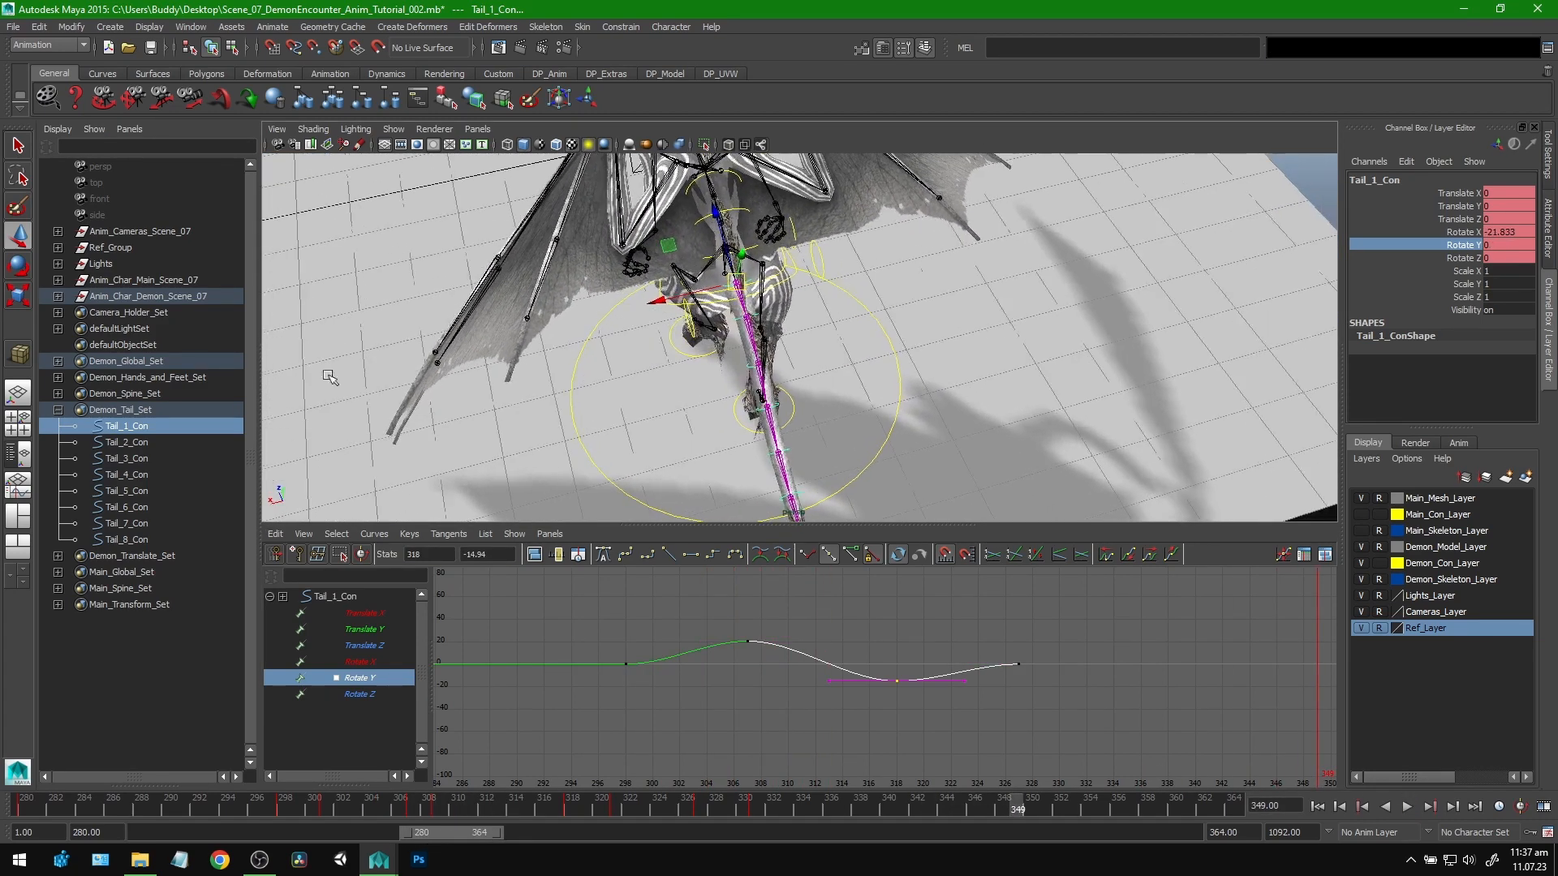
# Step: Key Rotate Y of Tail_2_Con and Tail_3_Con at -6.619 on frame 305
pyautogui.click(144, 442)
pyautogui.keyDown('shift'); pyautogui.click(143, 456); pyautogui.keyUp('shift')
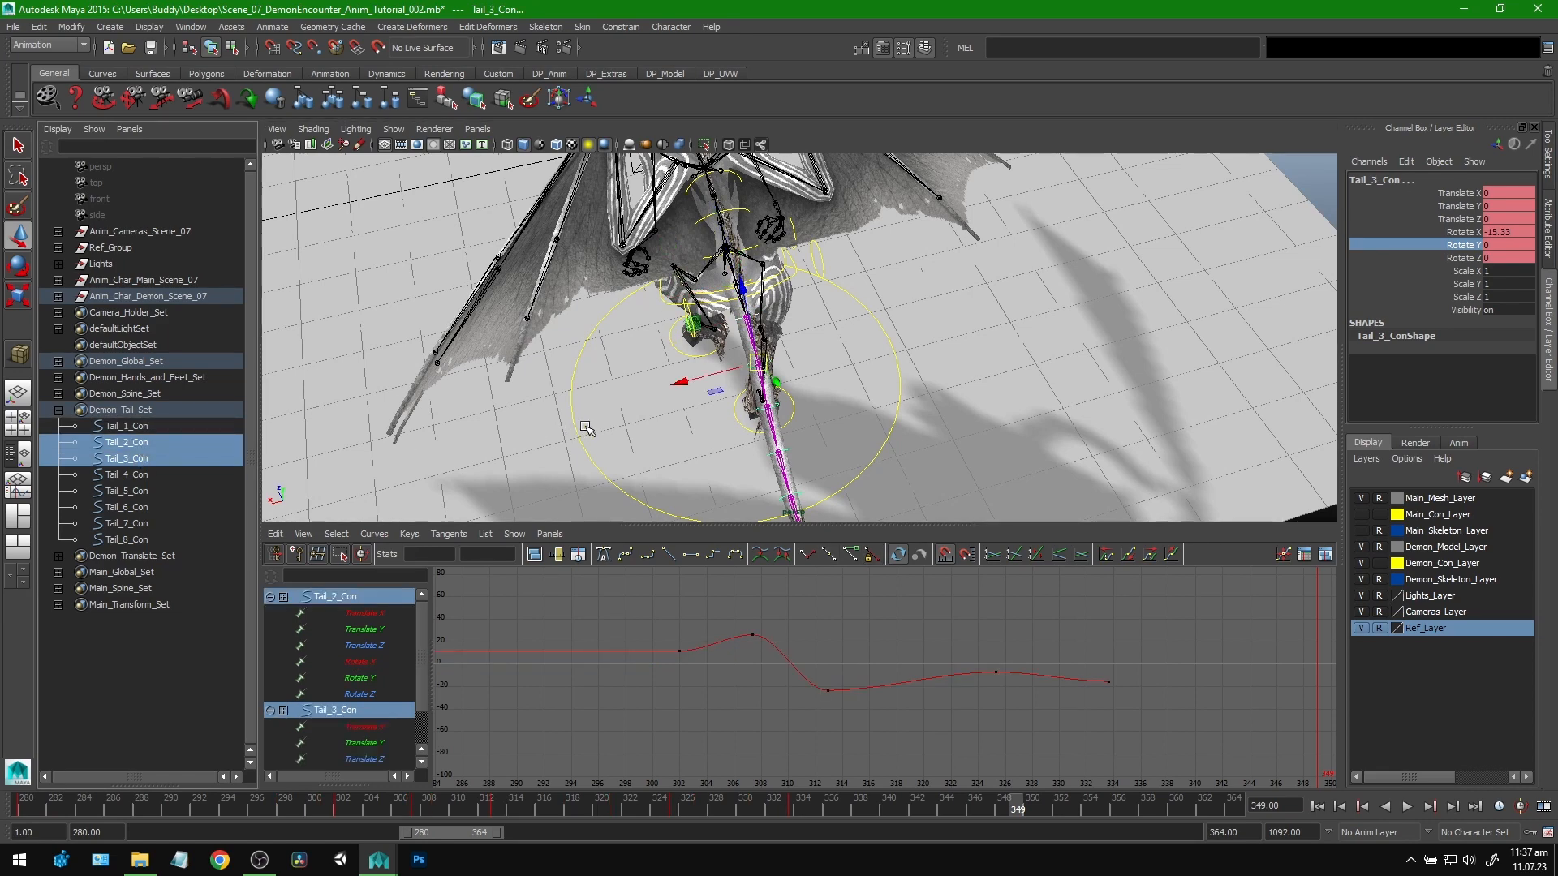
pyautogui.click(381, 802)
pyautogui.keyDown('alt'); pyautogui.moveTo(872, 422); pyautogui.dragTo(821, 452); pyautogui.keyUp('alt')
pyautogui.keyDown('alt'); pyautogui.moveTo(854, 403); pyautogui.dragTo(860, 436, button='middle'); pyautogui.keyUp('alt')
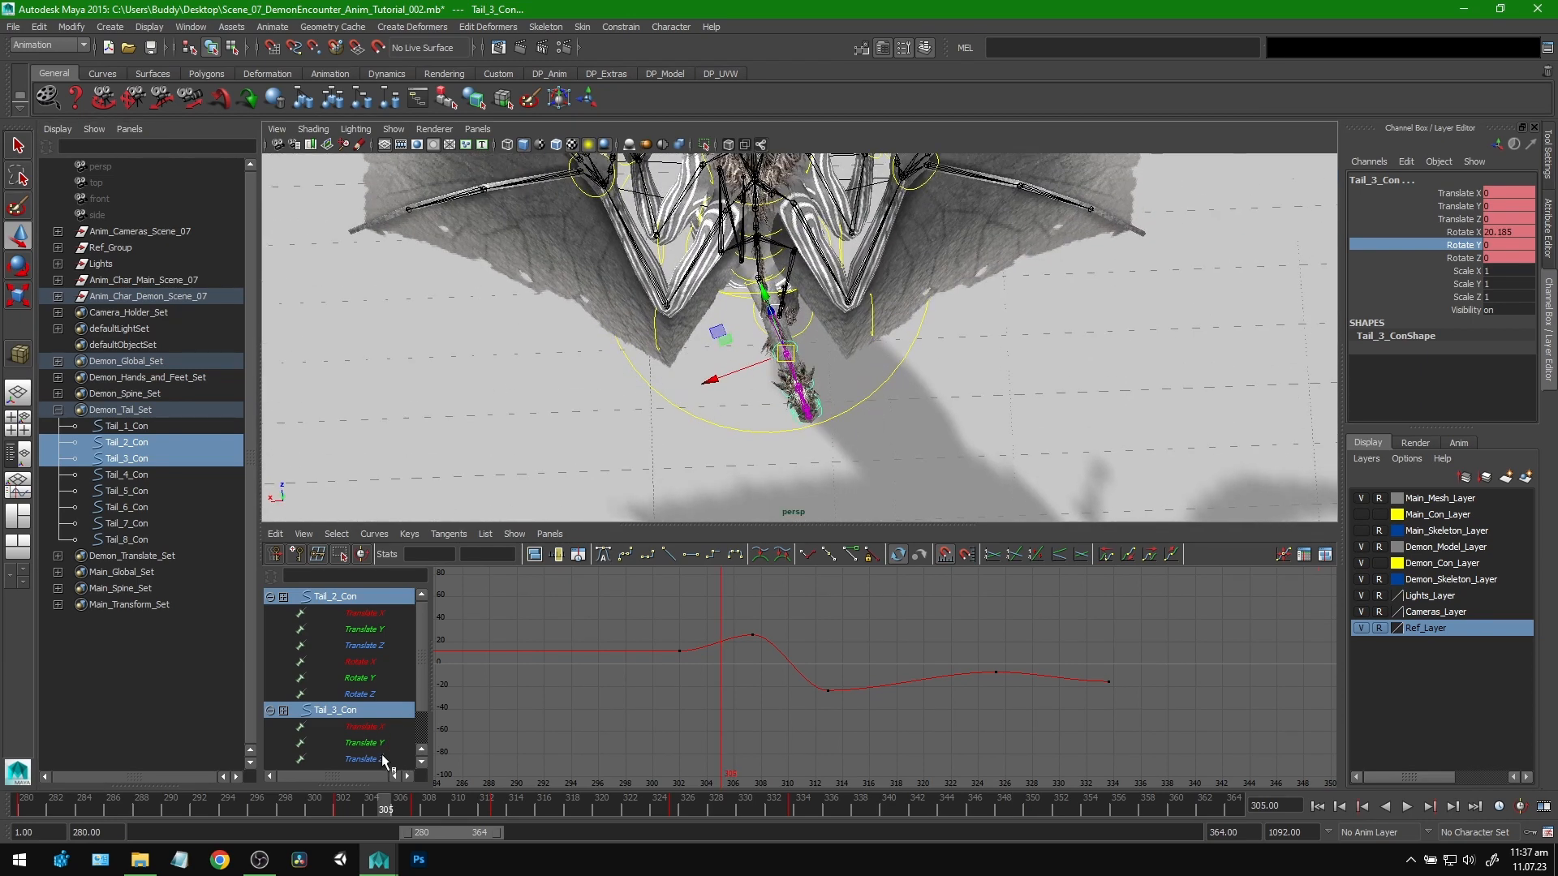
pyautogui.moveTo(352, 805)
pyautogui.mouseDown()
pyautogui.moveTo(386, 801)
pyautogui.moveTo(275, 807)
pyautogui.moveTo(406, 808)
pyautogui.moveTo(313, 806)
pyautogui.moveTo(386, 809)
pyautogui.mouseUp()
pyautogui.click(1458, 245)
pyautogui.moveTo(1205, 307); pyautogui.dragTo(1193, 318, button='middle')
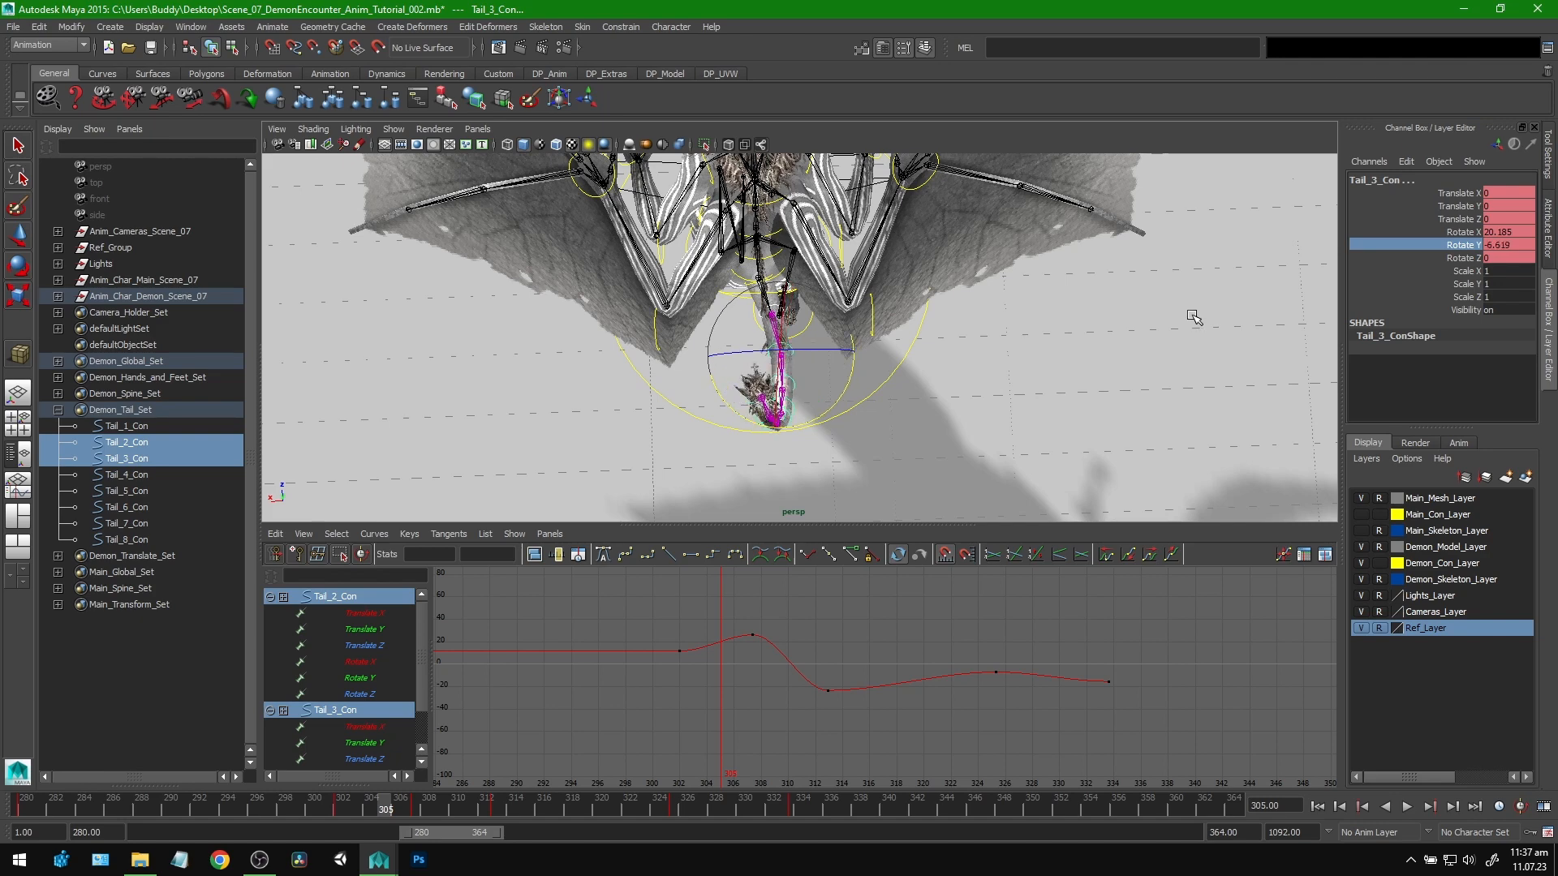
pyautogui.press('s')
# Step: Key Rotate Y of Tail_2_Con and Tail_3_Con at 10.661 on frame 309, and check the swing up to about frame 320
pyautogui.hotkey('alt', 'v')
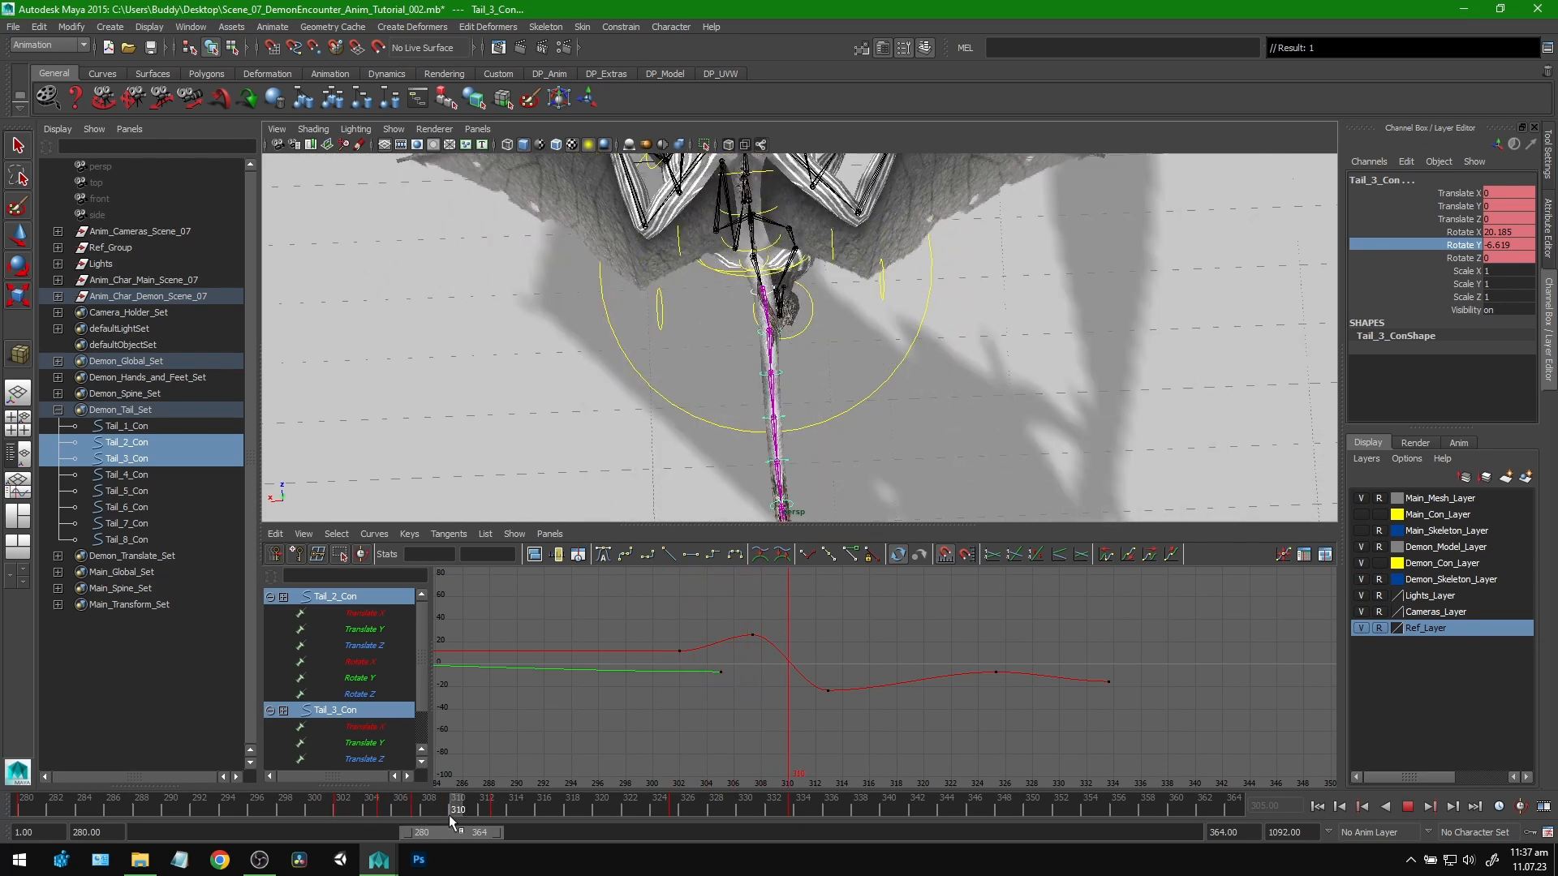
pyautogui.moveTo(449, 815)
pyautogui.mouseDown()
pyautogui.moveTo(425, 813)
pyautogui.moveTo(455, 821)
pyautogui.moveTo(443, 814)
pyautogui.mouseUp()
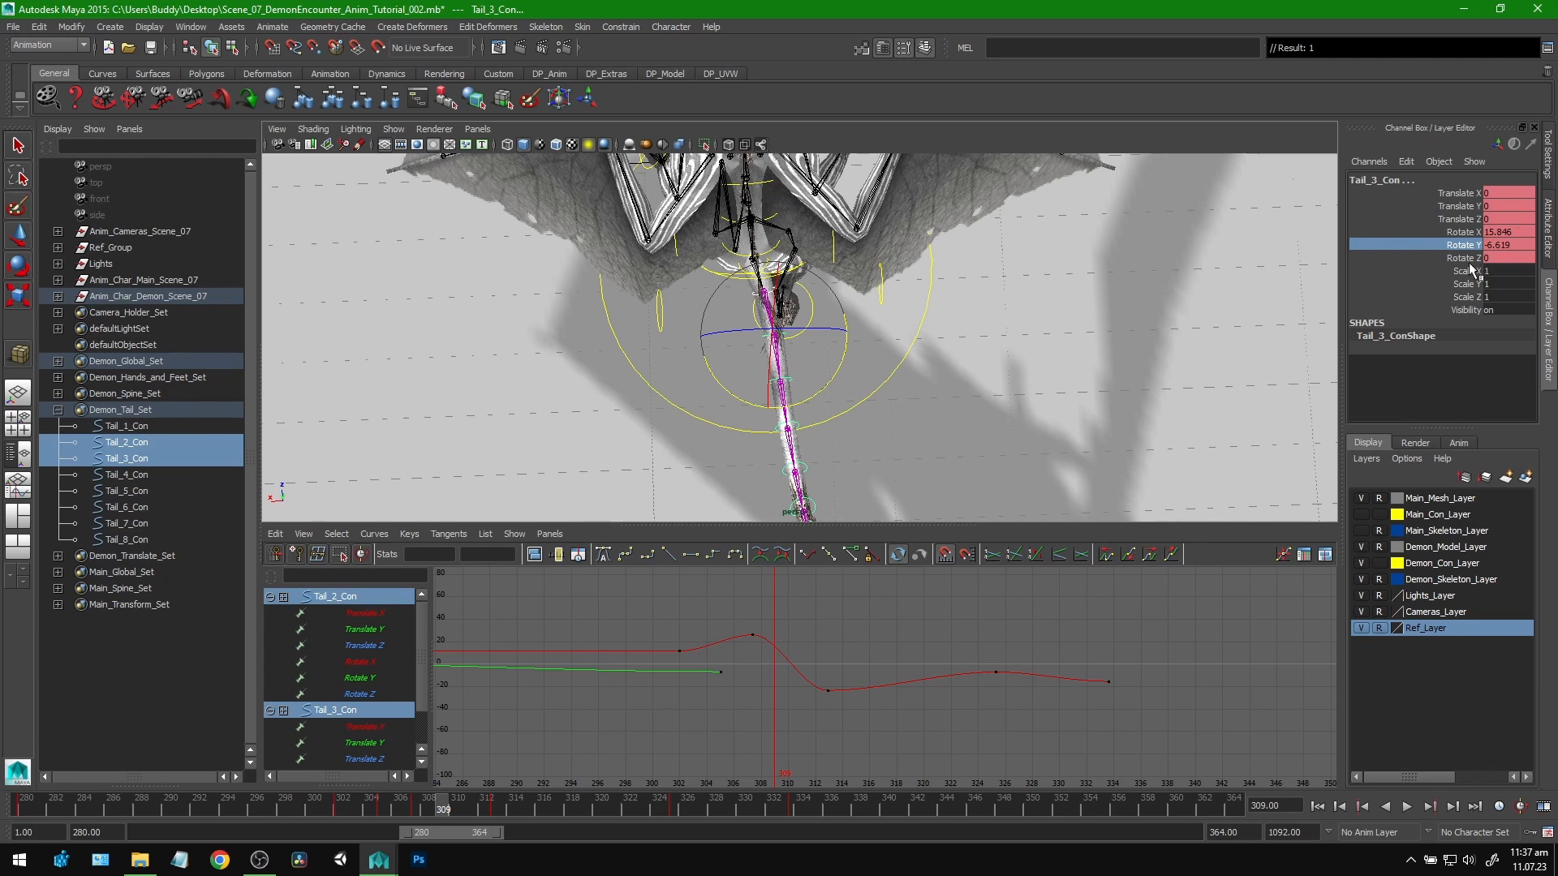
pyautogui.moveTo(1113, 270); pyautogui.dragTo(1073, 280, button='middle')
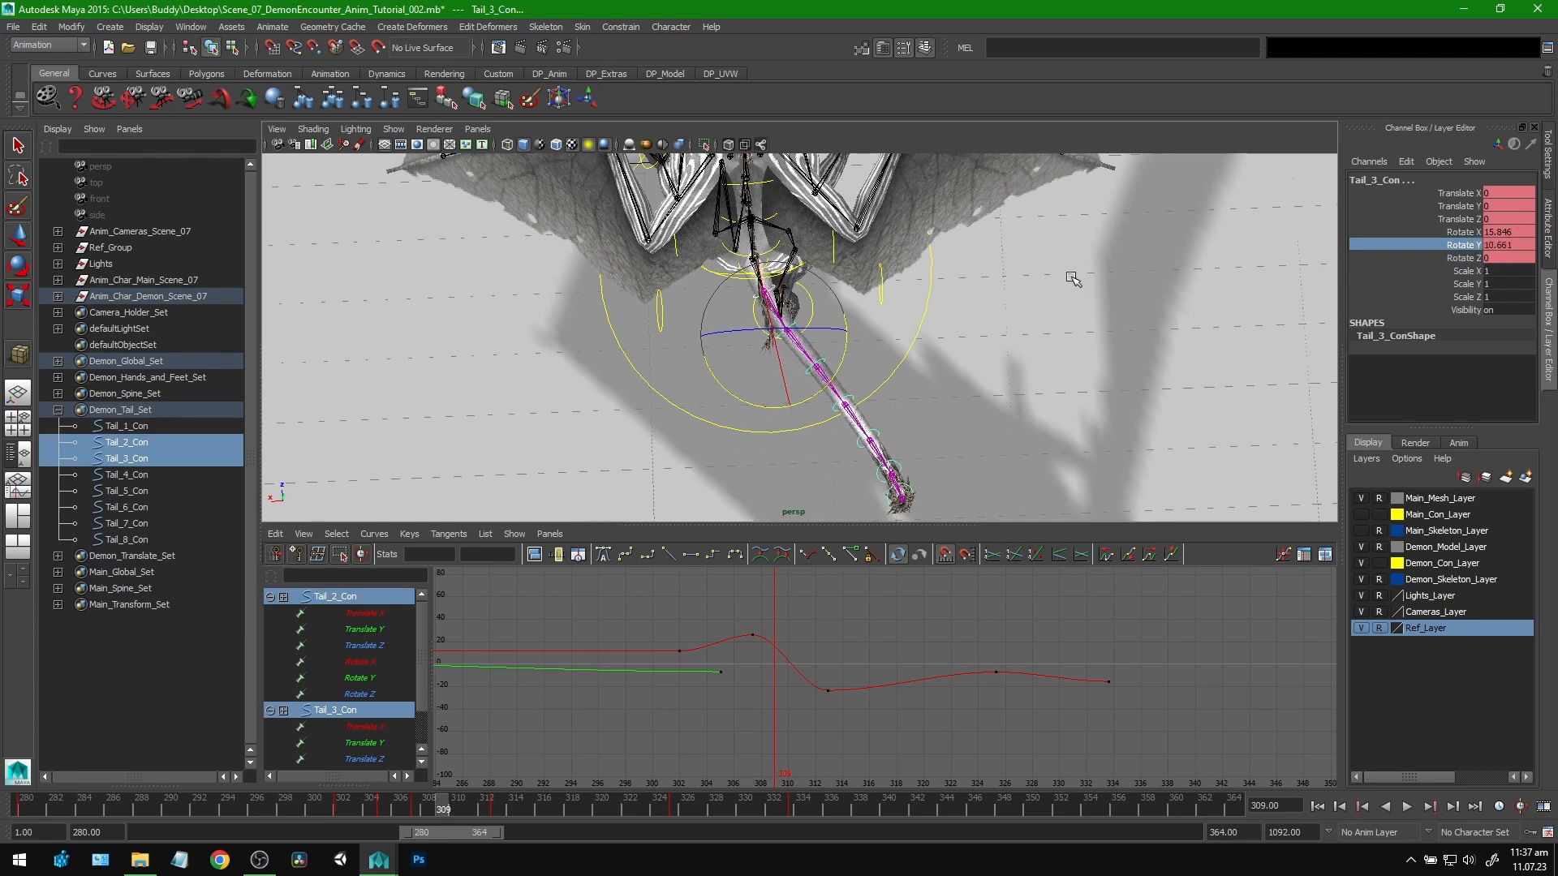
pyautogui.hotkey('alt', 'v')
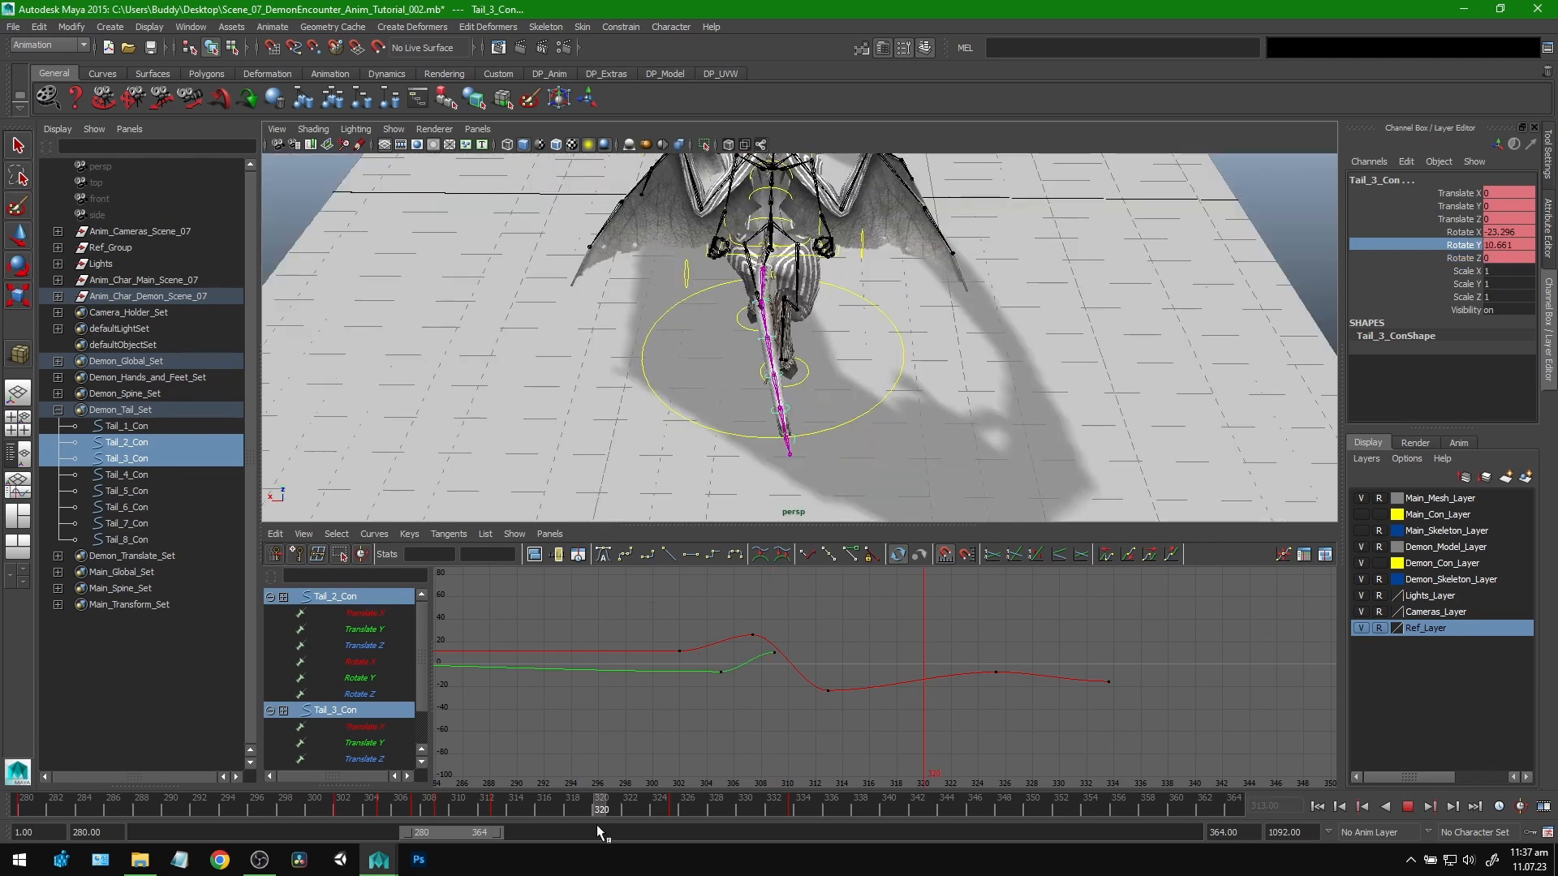
pyautogui.moveTo(385, 809); pyautogui.dragTo(558, 813)
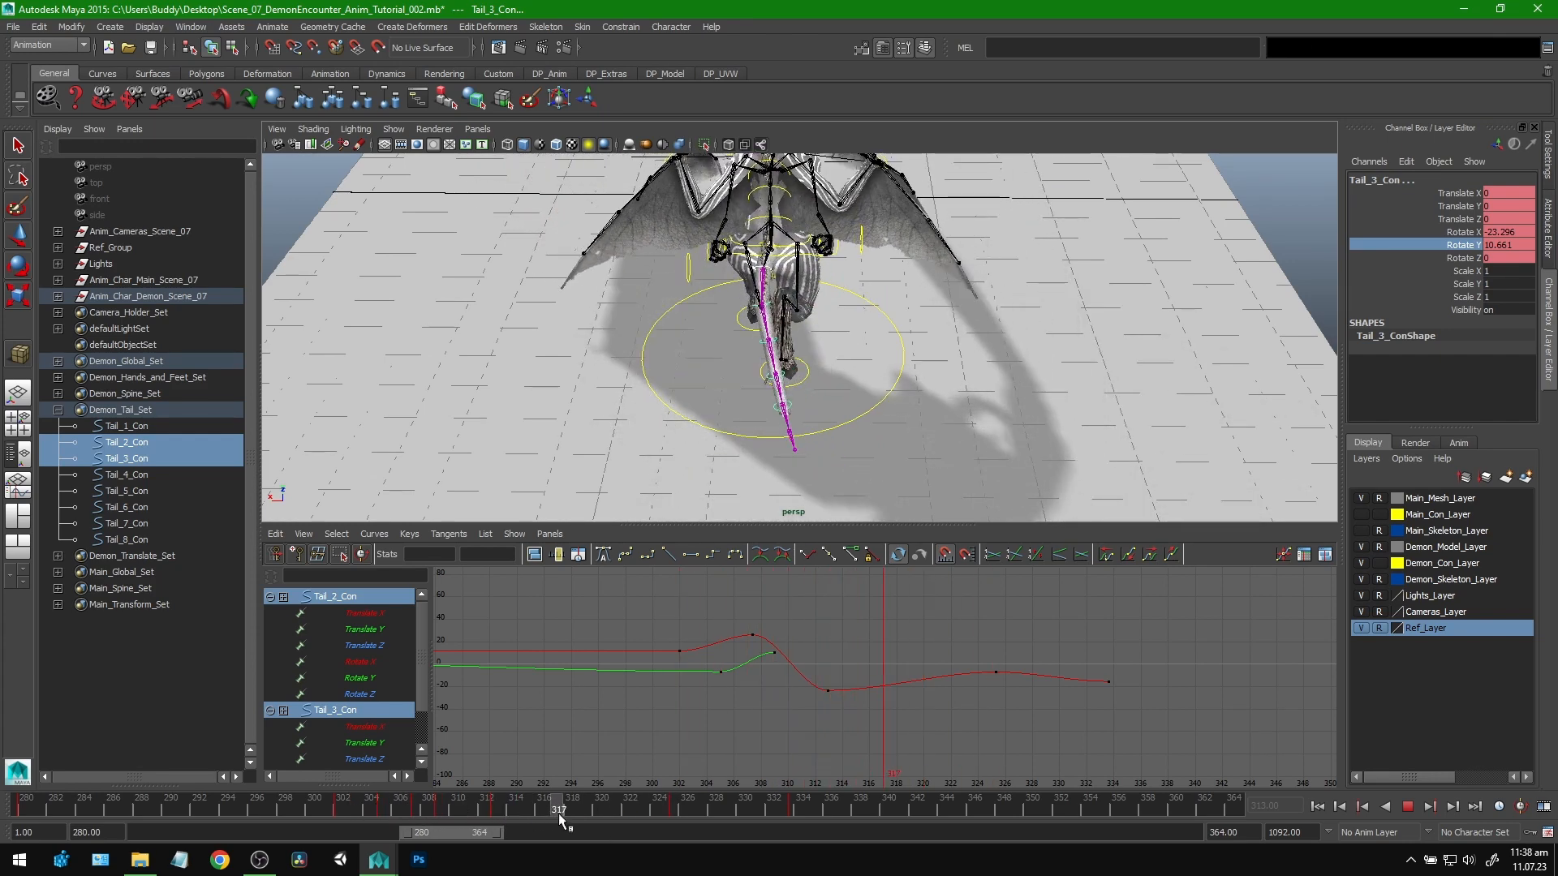
# Step: Key Rotate Y of Tail_2_Con and Tail_3_Con at -4.793 on frame 317 and at 0 on frame 328
pyautogui.click(1459, 258)
pyautogui.click(1462, 244)
pyautogui.moveTo(1134, 328); pyautogui.dragTo(1094, 355, button='middle')
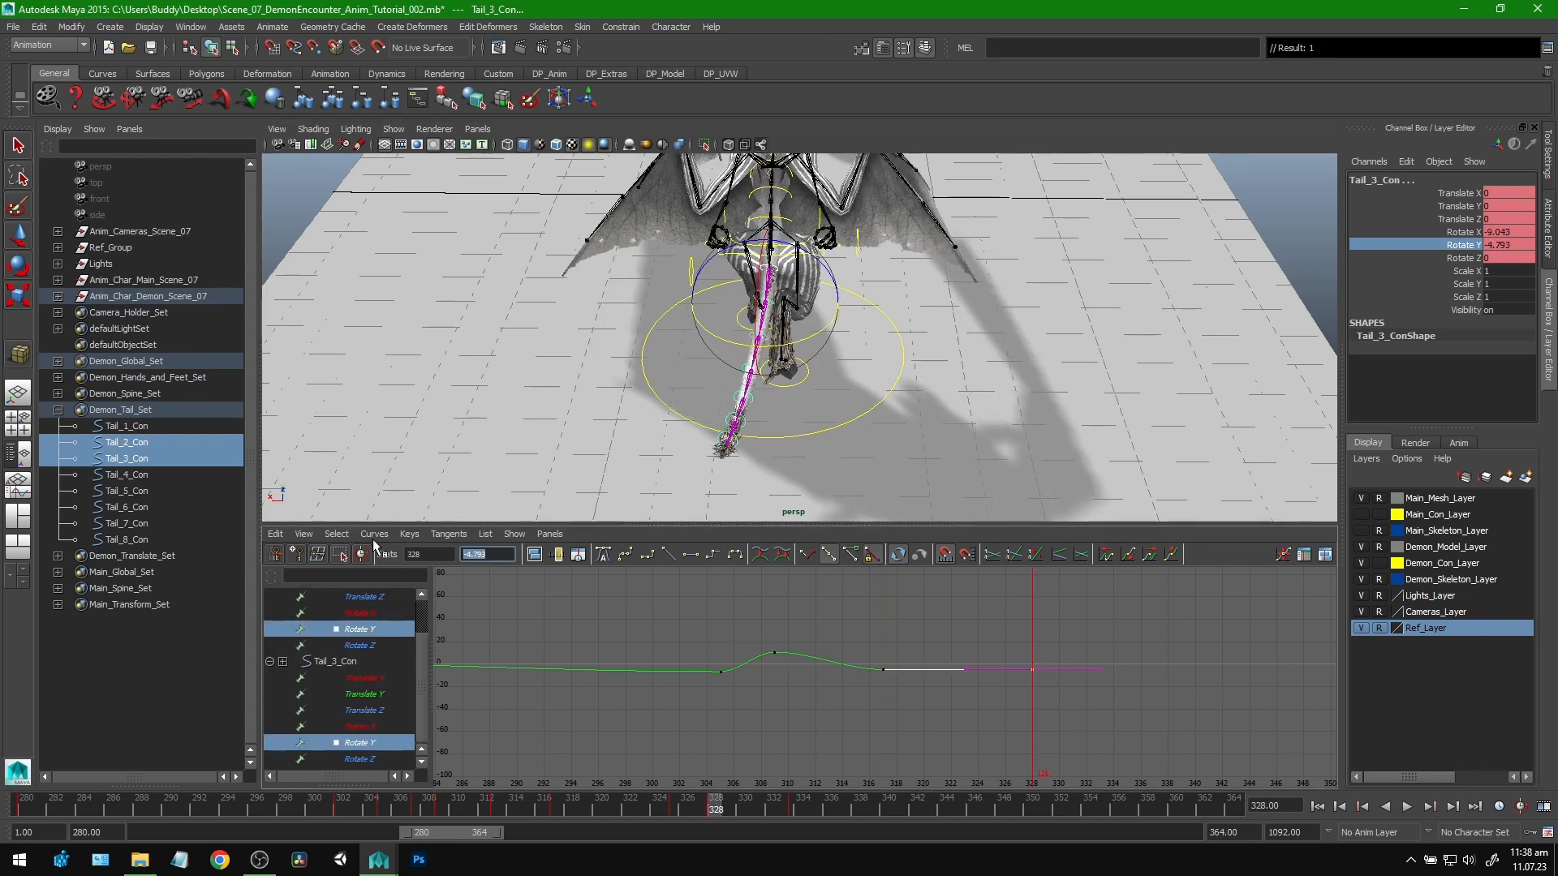
pyautogui.write('0')
pyautogui.press('Return')
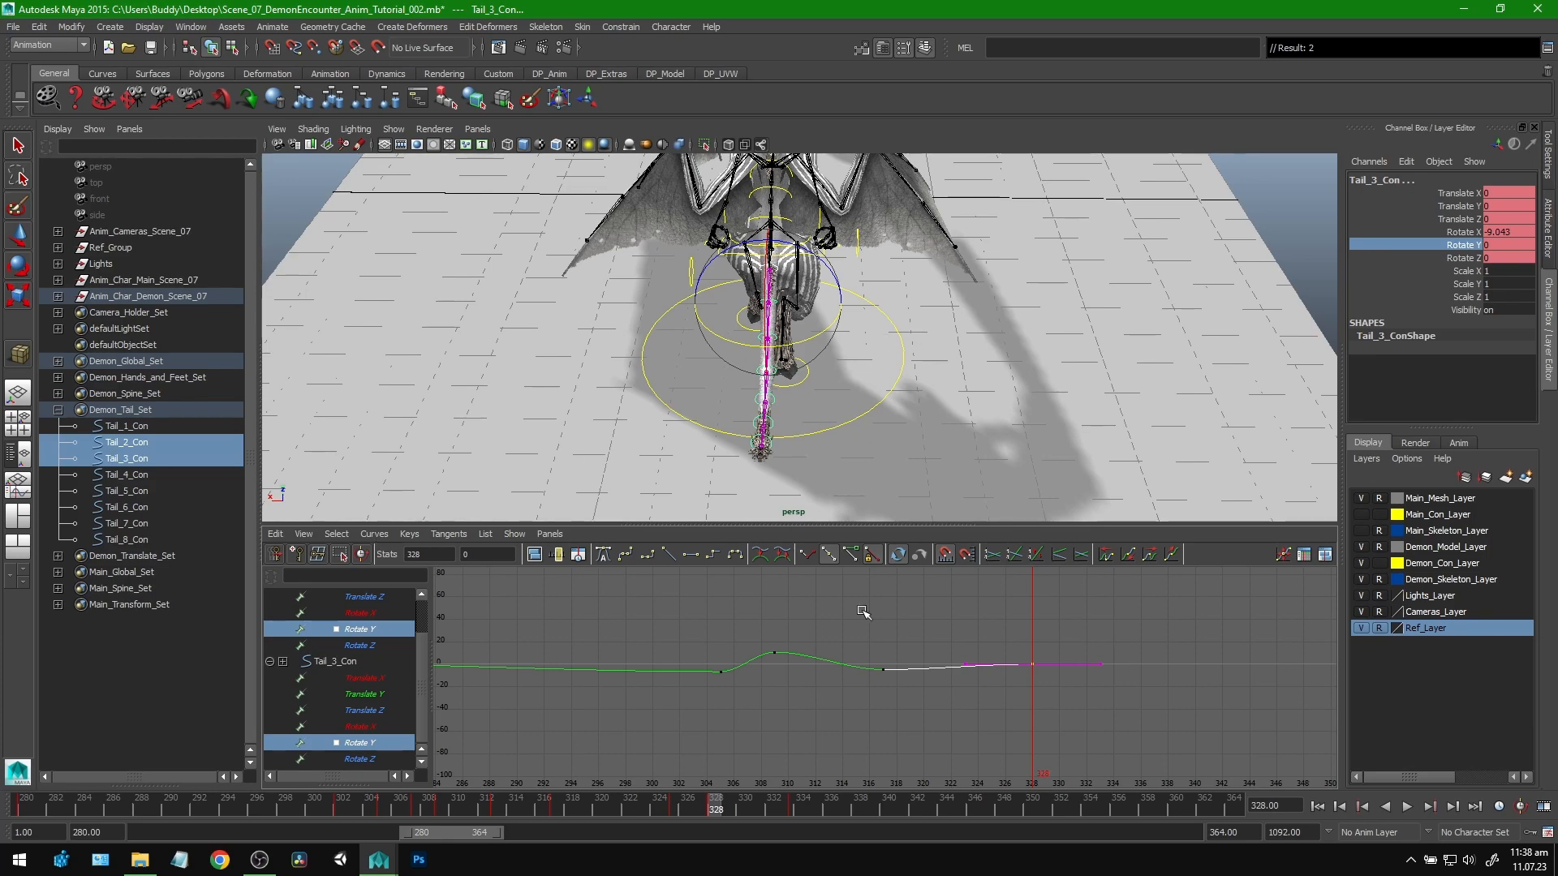
# Step: Inspect the tail's settling pose from behind and from the side, and play back the swing through the landing
pyautogui.keyDown('alt'); pyautogui.moveTo(601, 377); pyautogui.dragTo(659, 312); pyautogui.keyUp('alt')
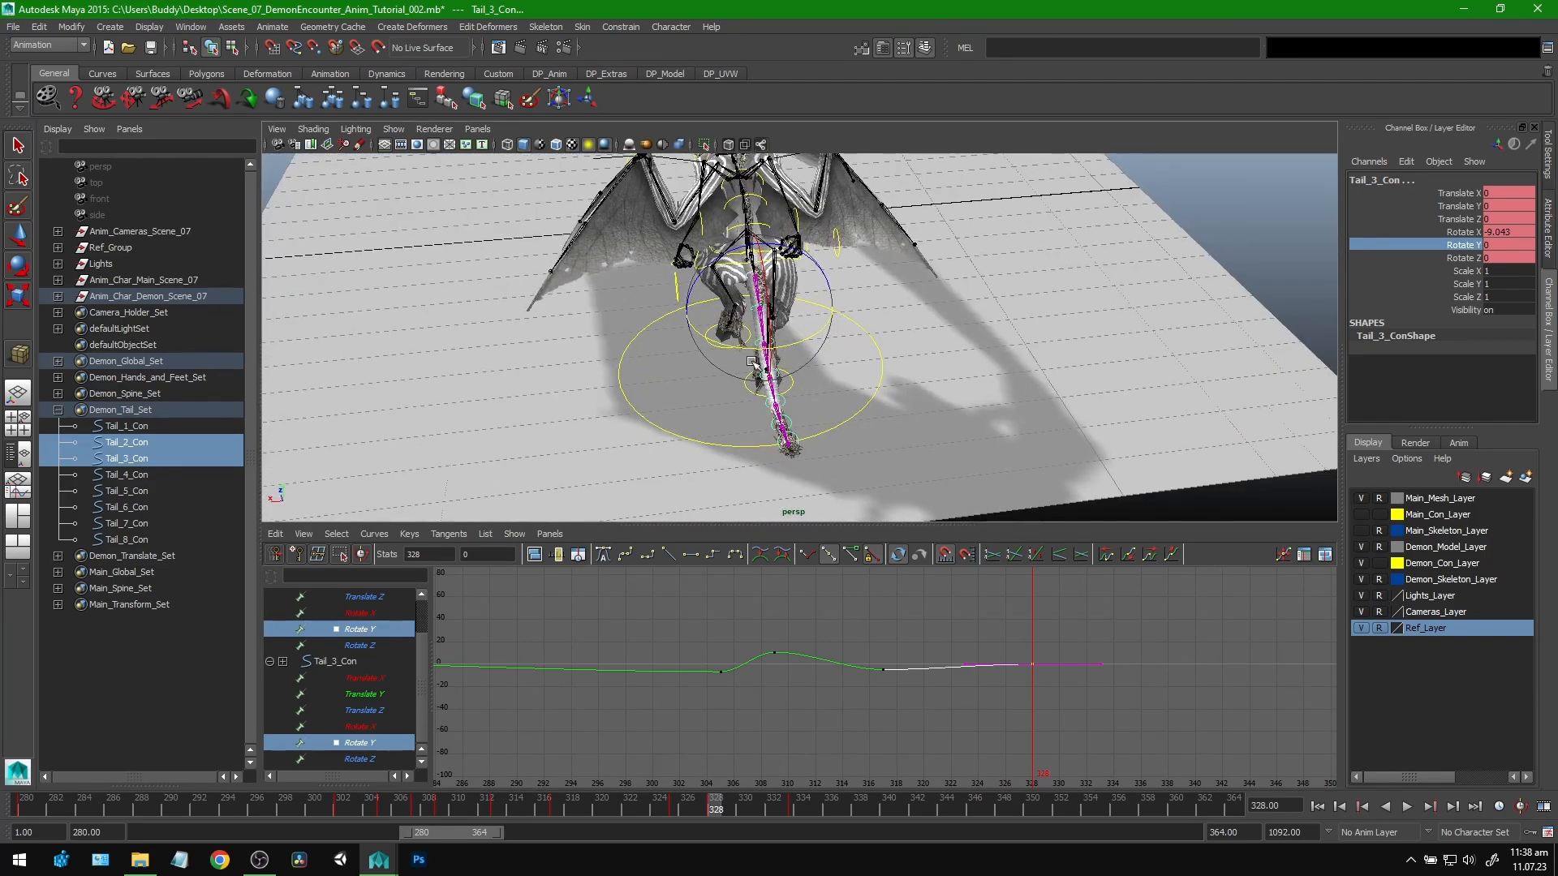
pyautogui.keyDown('alt'); pyautogui.moveTo(753, 362); pyautogui.dragTo(925, 387); pyautogui.keyUp('alt')
pyautogui.keyDown('alt'); pyautogui.moveTo(871, 411); pyautogui.dragTo(879, 424, button='middle'); pyautogui.keyUp('alt')
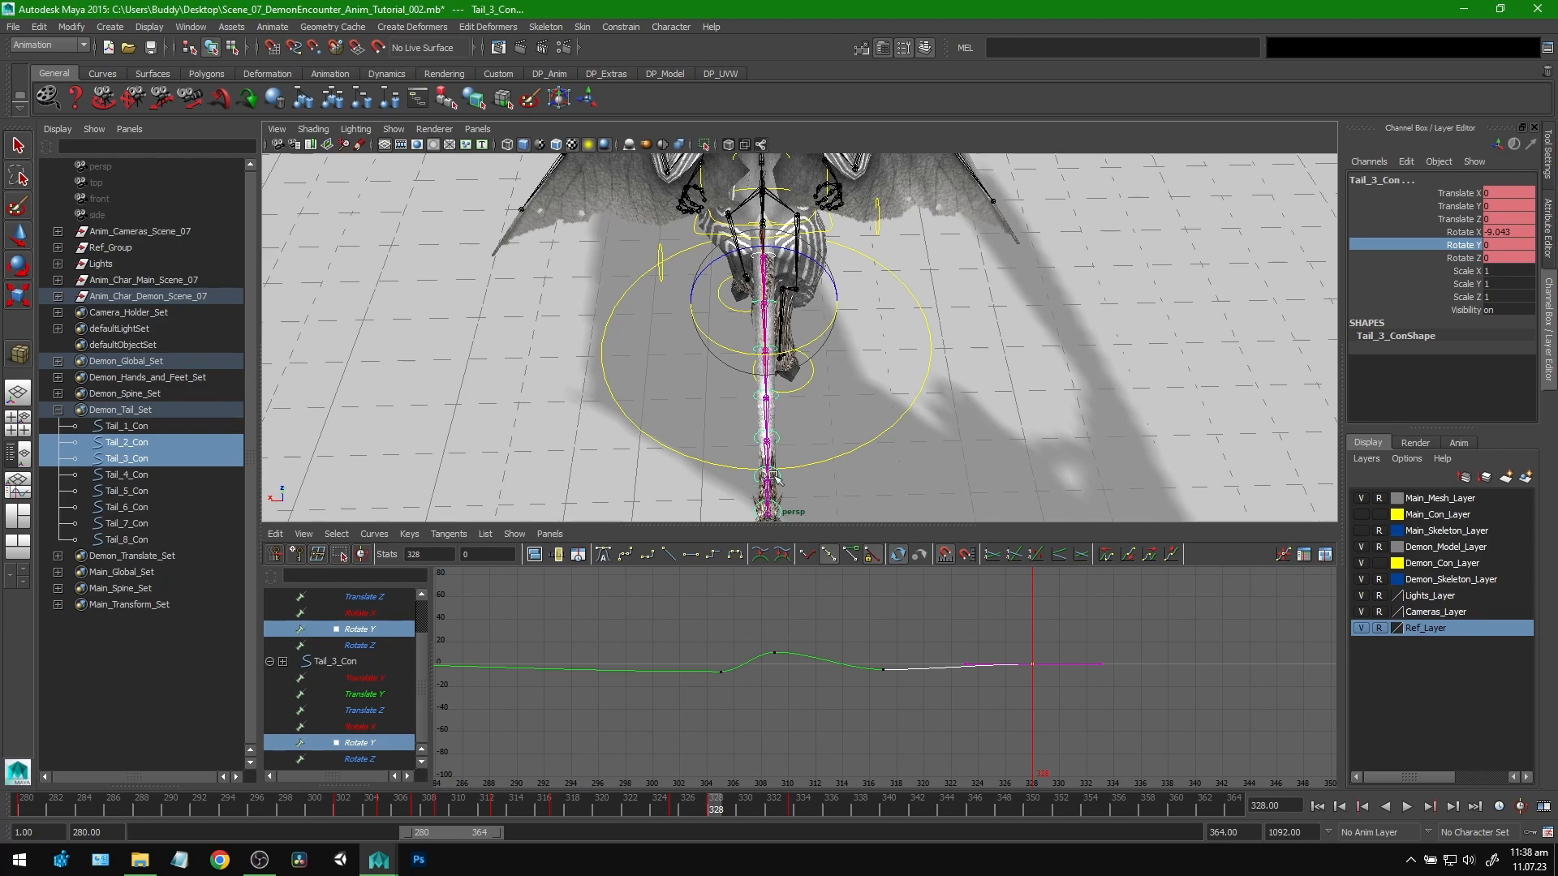
pyautogui.keyDown('alt'); pyautogui.moveTo(1016, 403); pyautogui.dragTo(1007, 353, button='middle'); pyautogui.keyUp('alt')
pyautogui.keyDown('alt'); pyautogui.moveTo(1002, 408); pyautogui.dragTo(633, 297); pyautogui.keyUp('alt')
pyautogui.keyDown('alt'); pyautogui.moveTo(633, 296); pyautogui.dragTo(821, 346, button='right'); pyautogui.keyUp('alt')
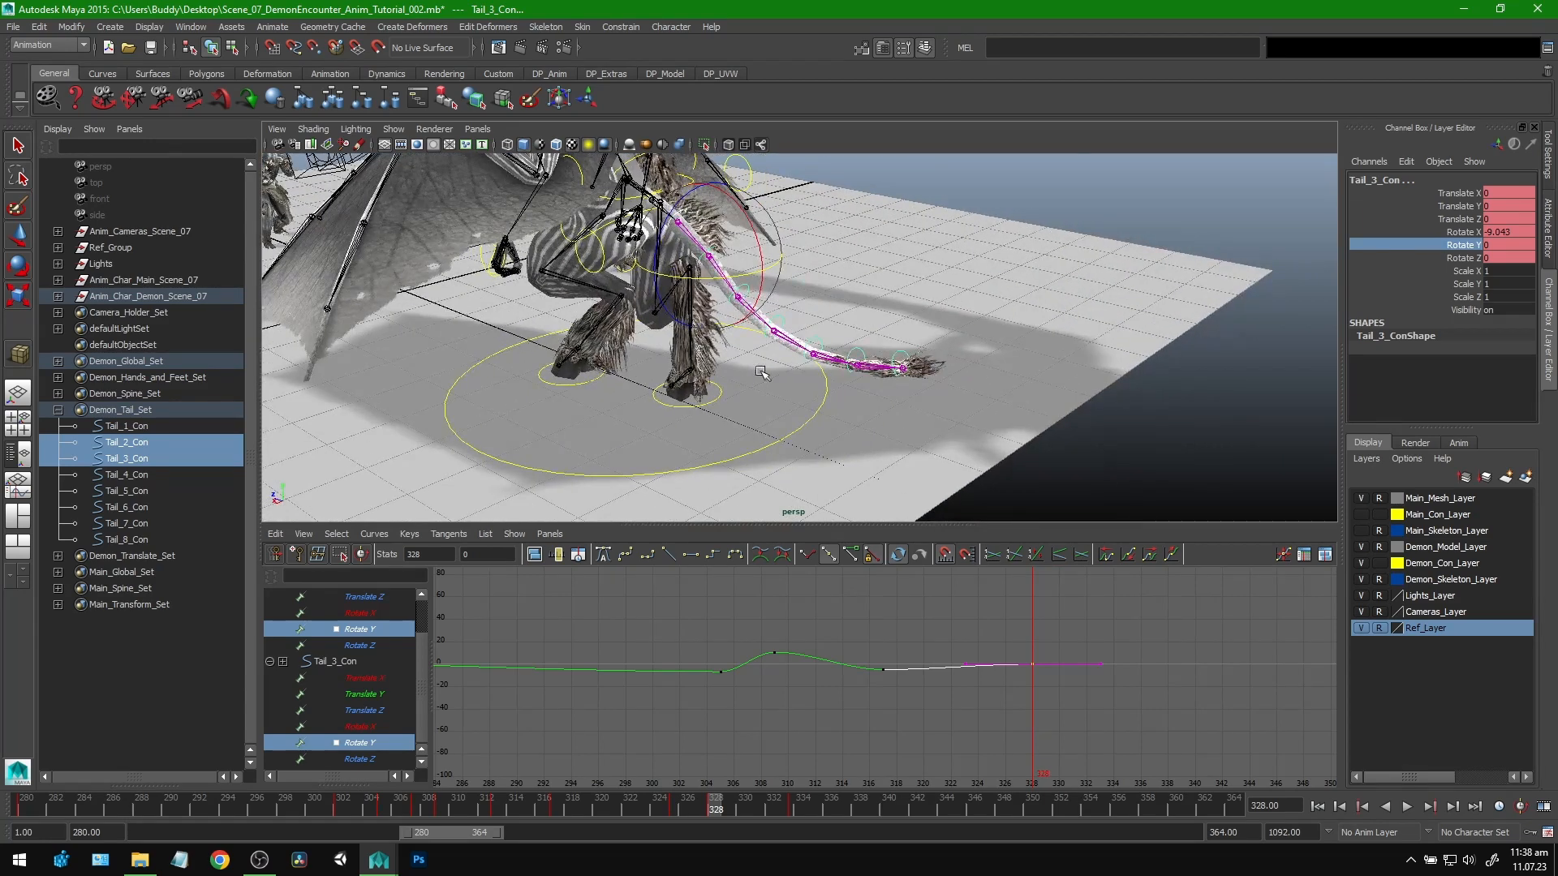
pyautogui.keyDown('alt'); pyautogui.moveTo(762, 373); pyautogui.dragTo(775, 422); pyautogui.keyUp('alt')
pyautogui.keyDown('alt'); pyautogui.moveTo(817, 304); pyautogui.dragTo(860, 365, button='middle'); pyautogui.keyUp('alt')
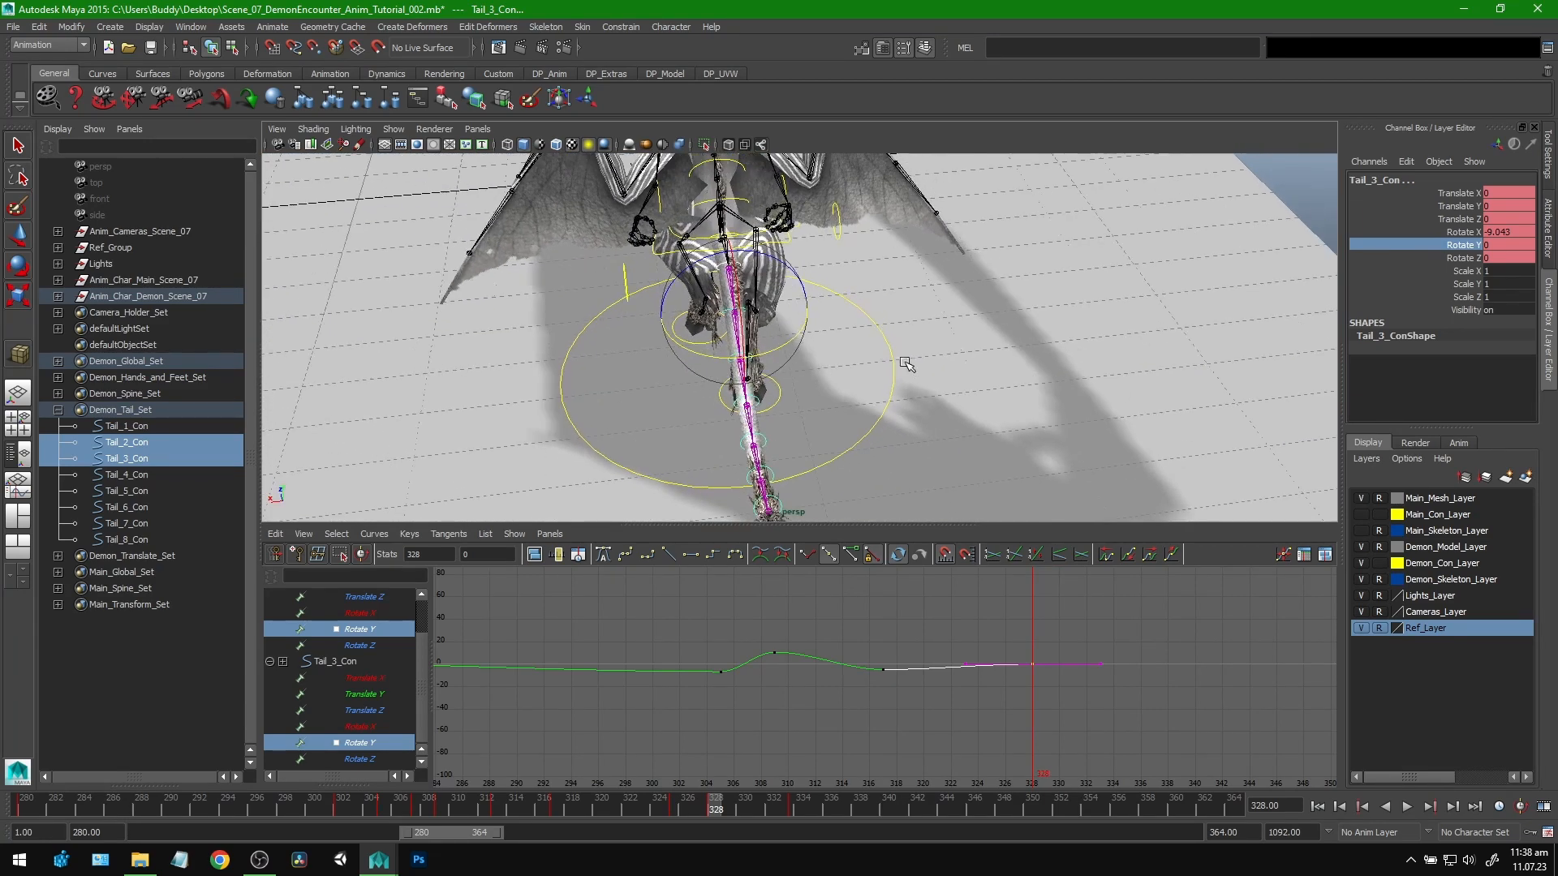
pyautogui.keyDown('alt'); pyautogui.moveTo(860, 365); pyautogui.dragTo(904, 366); pyautogui.keyUp('alt')
pyautogui.hotkey('alt', 'v')
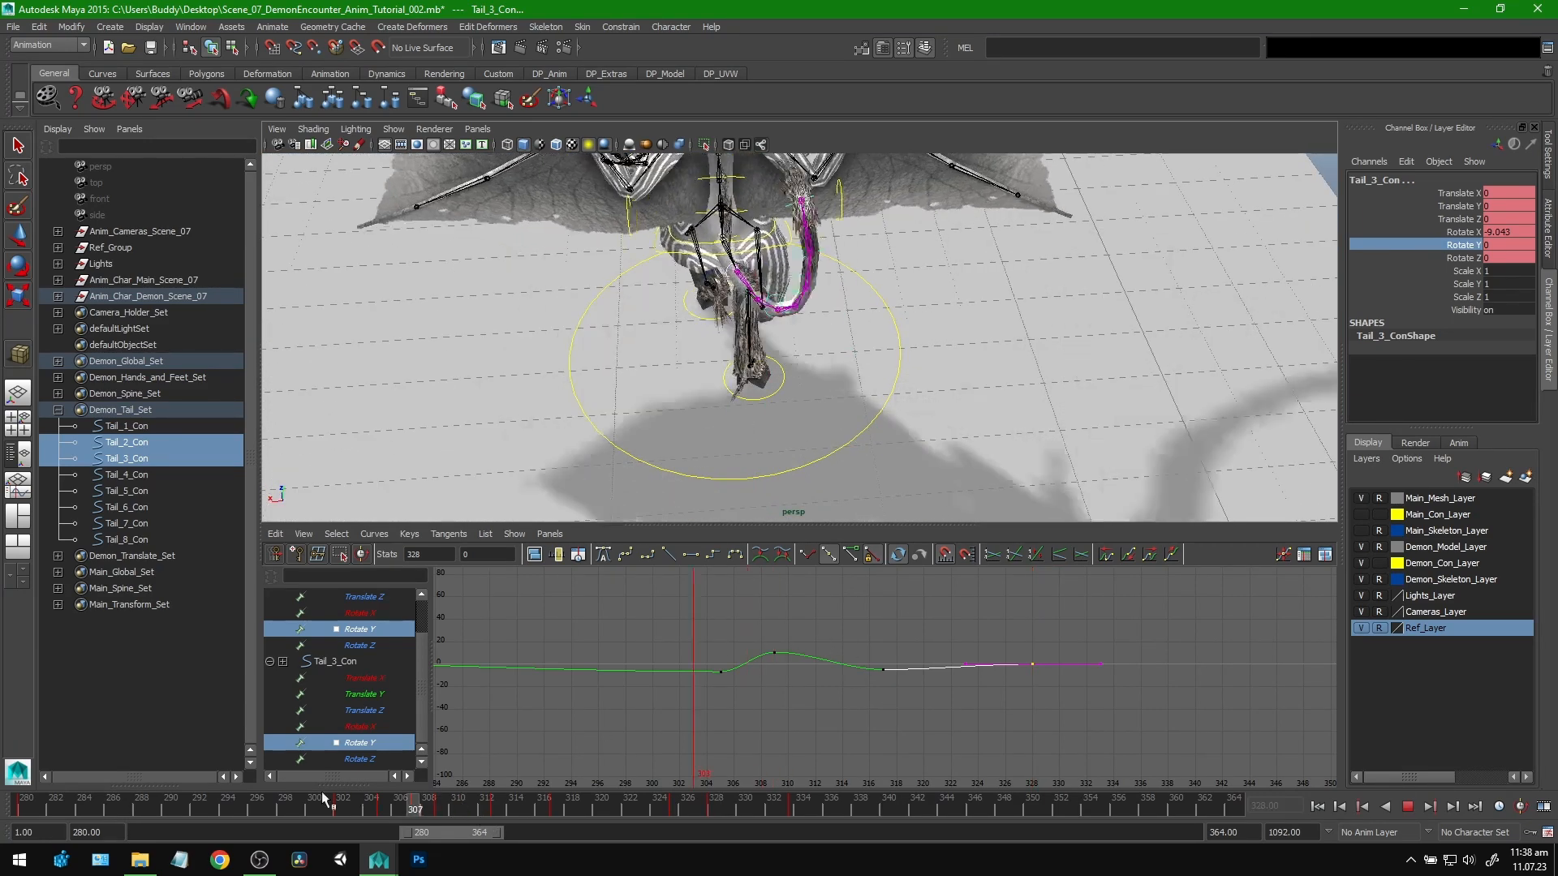
pyautogui.hotkey('alt', 'v')
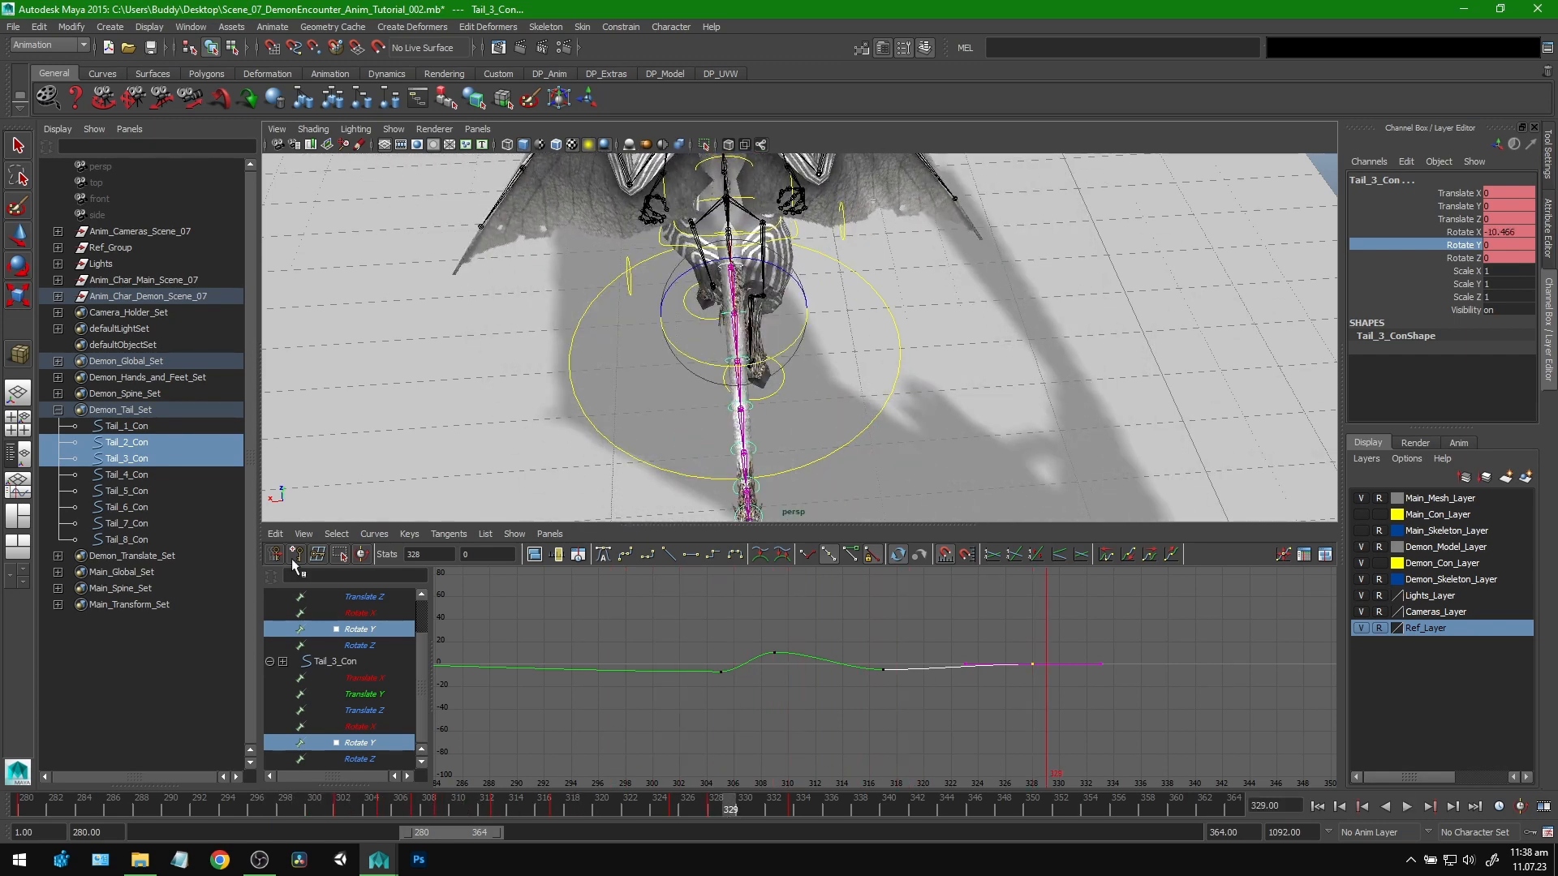
# Step: Raise Tail_1_Con's last Rotate Y key on frame 327 to 11.555 and check the pose on that frame
pyautogui.click(126, 426)
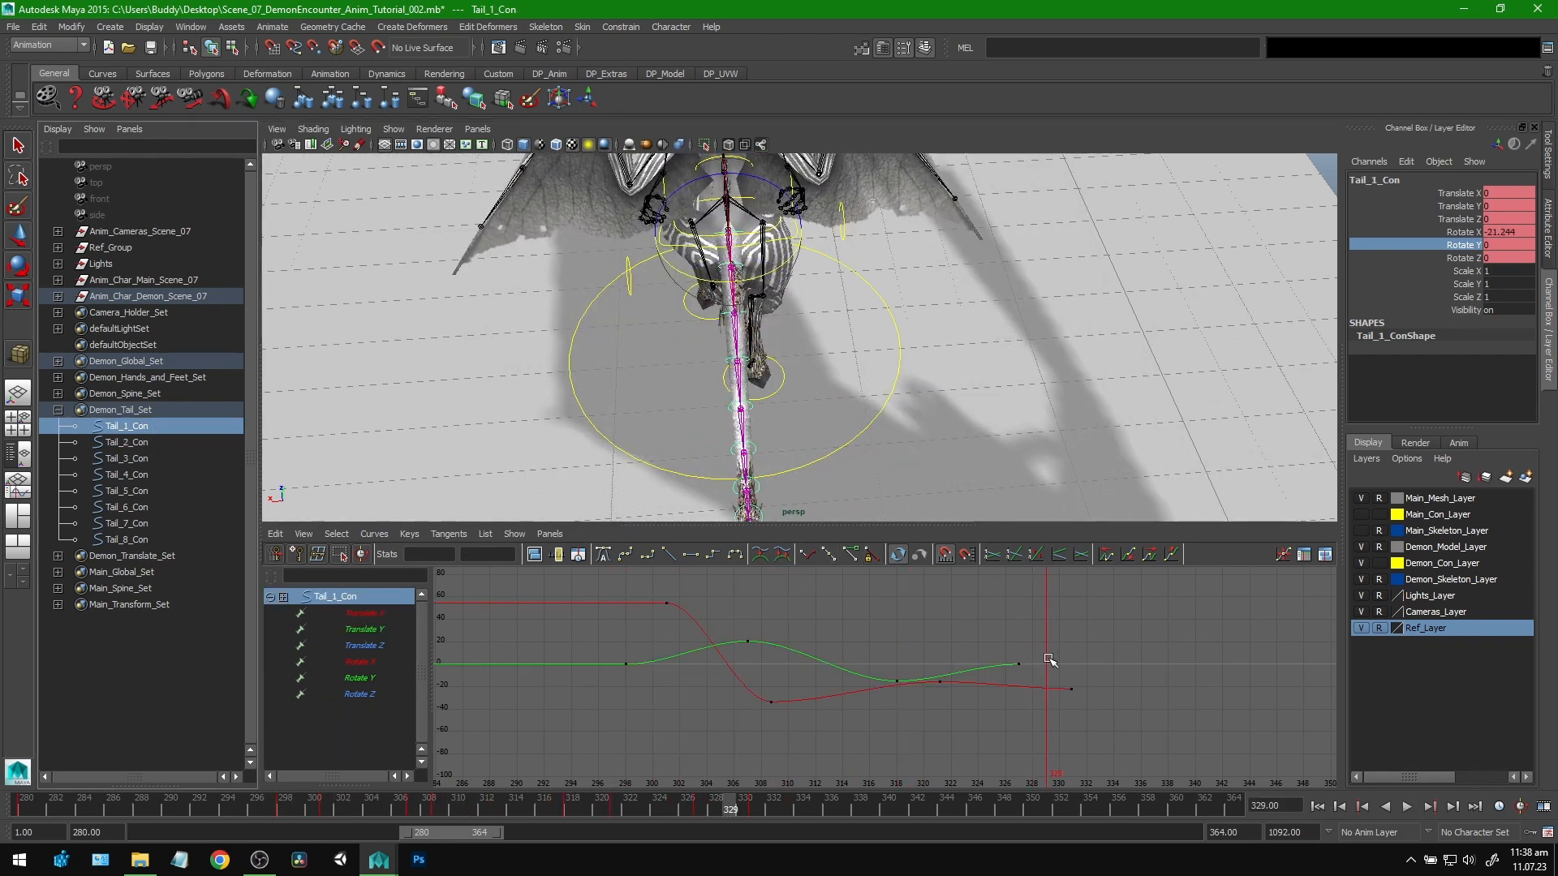
pyautogui.moveTo(1038, 647); pyautogui.dragTo(1006, 673)
pyautogui.press('w')
pyautogui.keyDown('shift'); pyautogui.moveTo(1017, 740); pyautogui.dragTo(1016, 727, button='middle'); pyautogui.keyUp('shift')
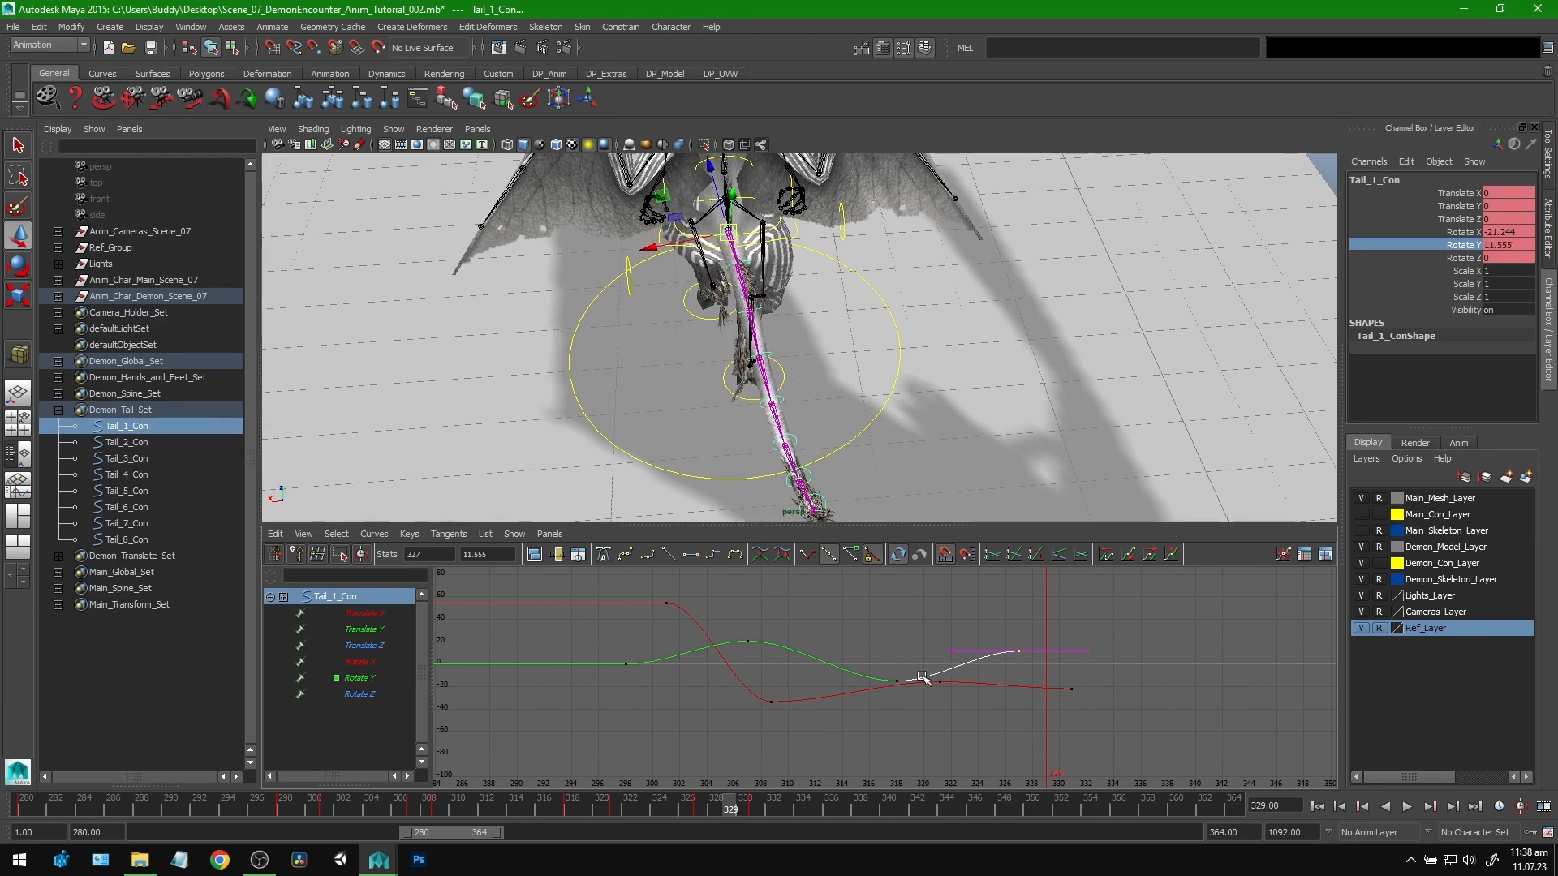
pyautogui.moveTo(619, 785)
pyautogui.mouseDown()
pyautogui.moveTo(314, 807)
pyautogui.moveTo(697, 826)
pyautogui.moveTo(683, 812)
pyautogui.moveTo(699, 811)
pyautogui.mouseUp()
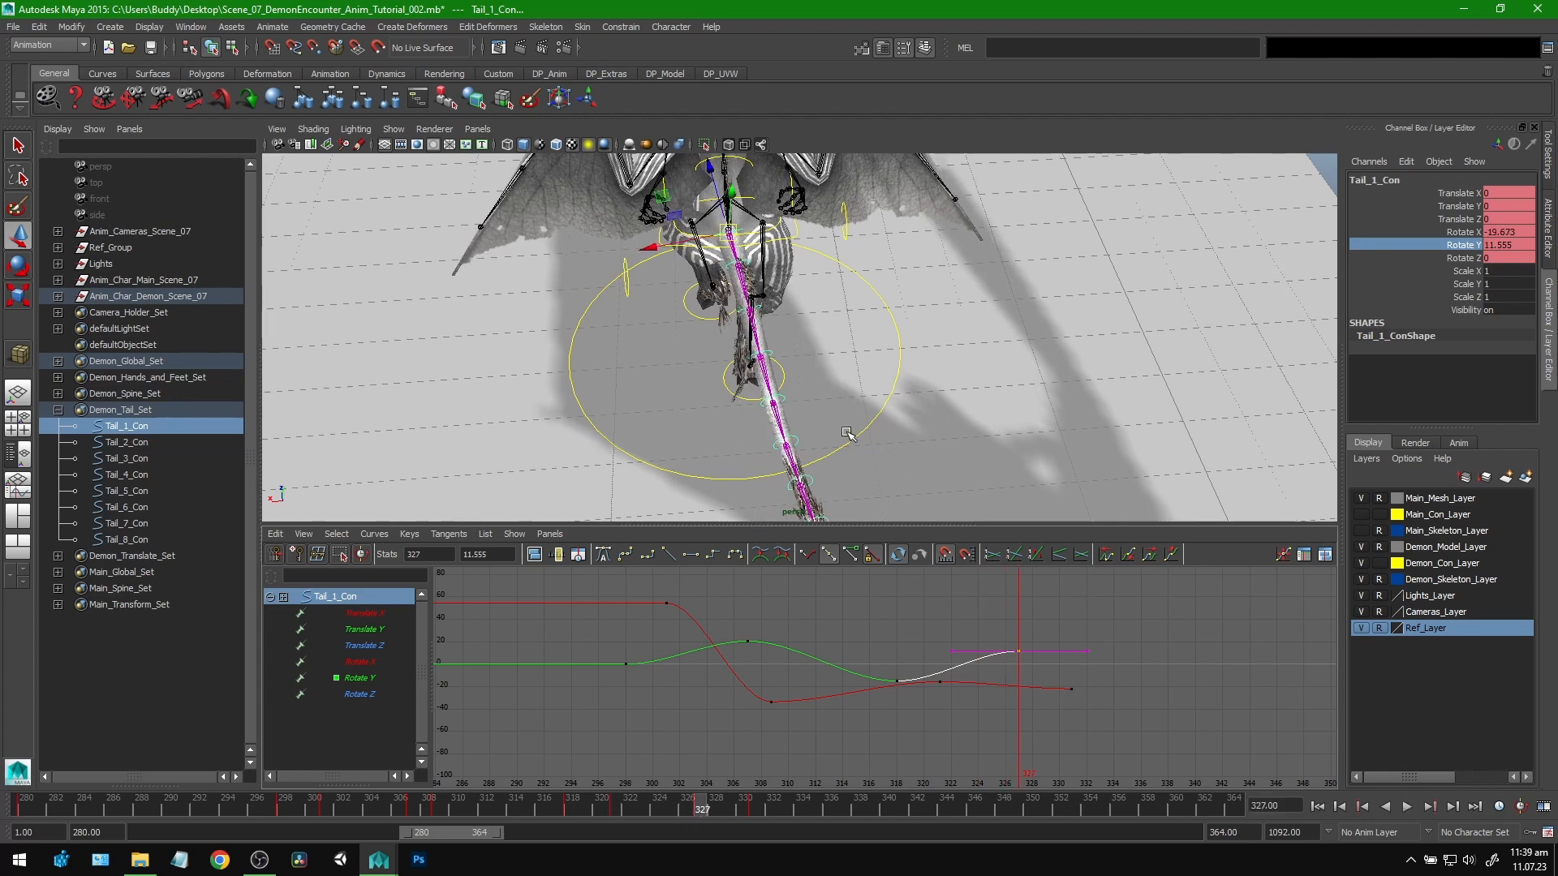
pyautogui.keyDown('alt'); pyautogui.moveTo(849, 430); pyautogui.dragTo(855, 395, button='right'); pyautogui.keyUp('alt')
pyautogui.keyDown('alt'); pyautogui.moveTo(854, 395); pyautogui.dragTo(894, 395); pyautogui.keyUp('alt')
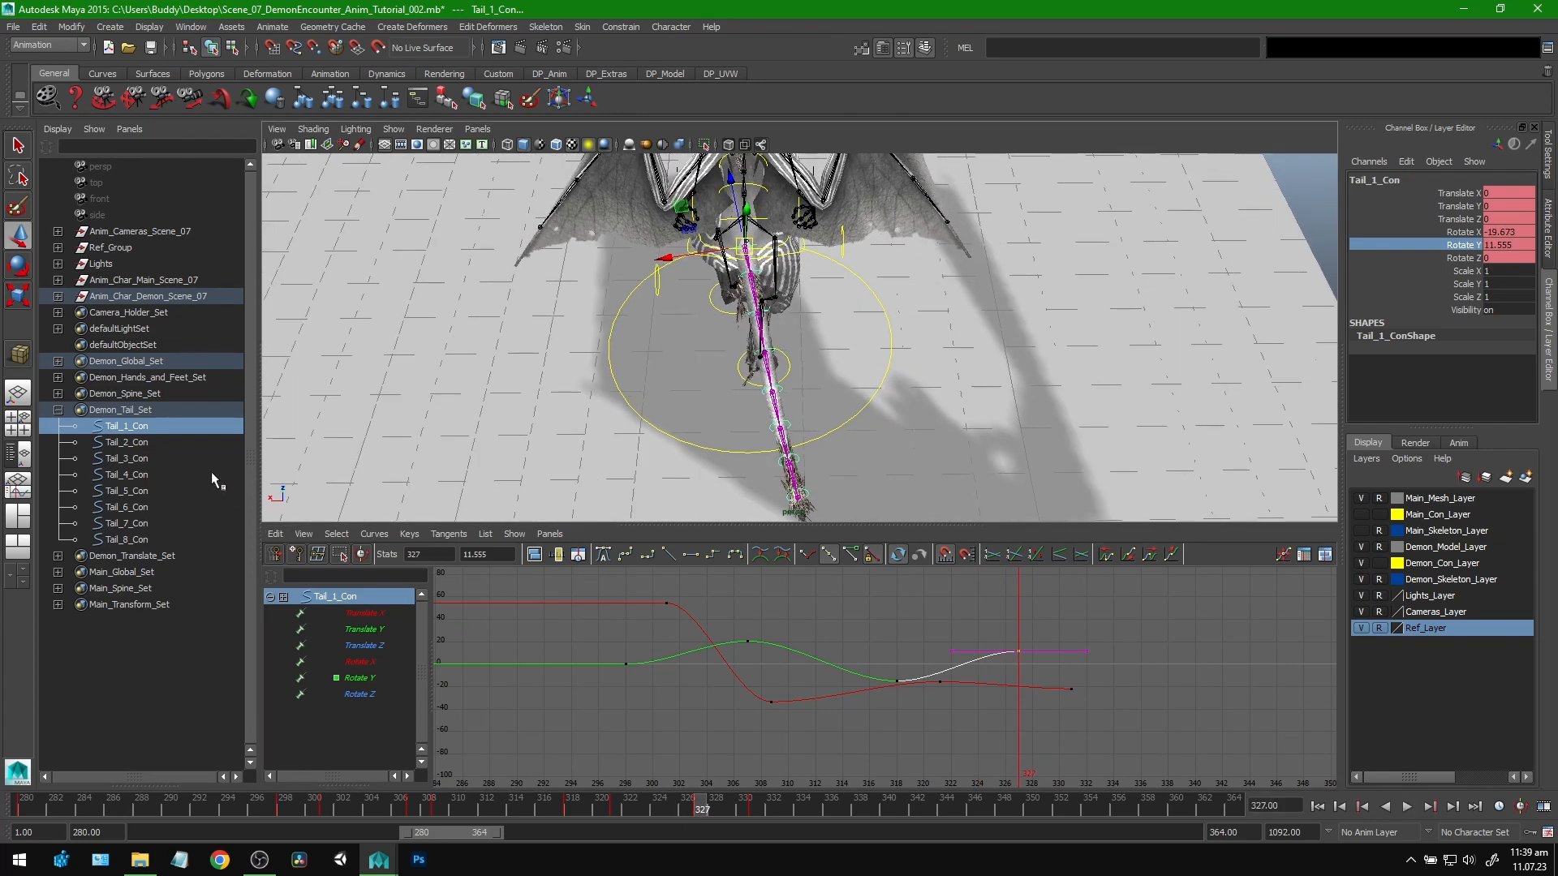
# Step: Examine the Rotate Y curves of Tail_2_Con and Tail_3_Con and the tail's pose around frames 302 to 304
pyautogui.moveTo(150, 443); pyautogui.dragTo(147, 459)
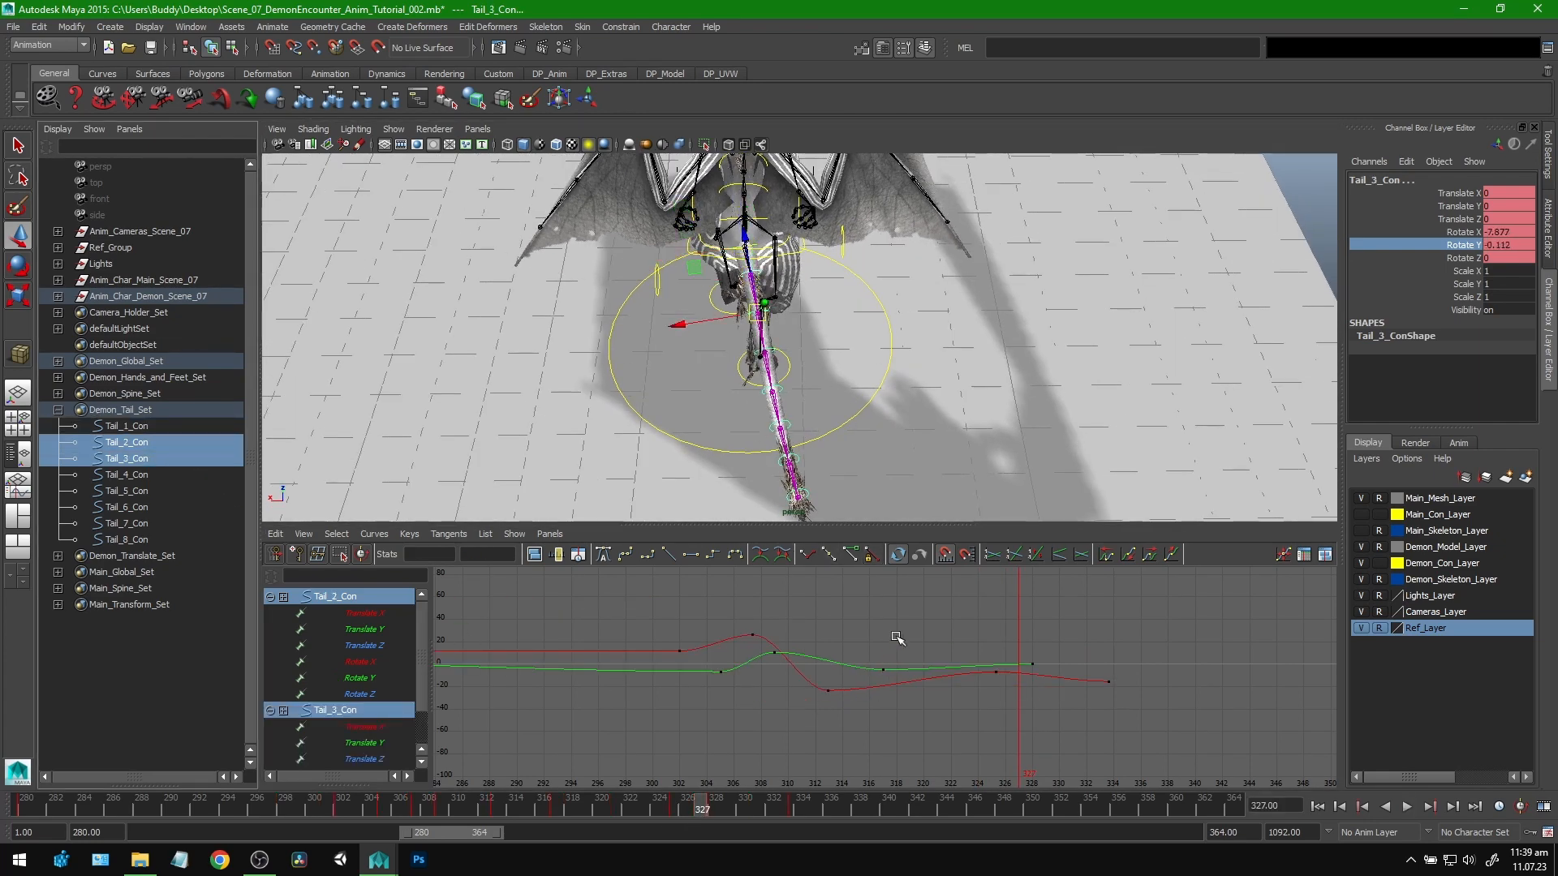
pyautogui.moveTo(895, 637); pyautogui.dragTo(862, 684)
pyautogui.press('f')
pyautogui.scroll(-4, 907, 674)
pyautogui.keyDown('alt'); pyautogui.moveTo(898, 678); pyautogui.dragTo(883, 659, button='middle'); pyautogui.keyUp('alt')
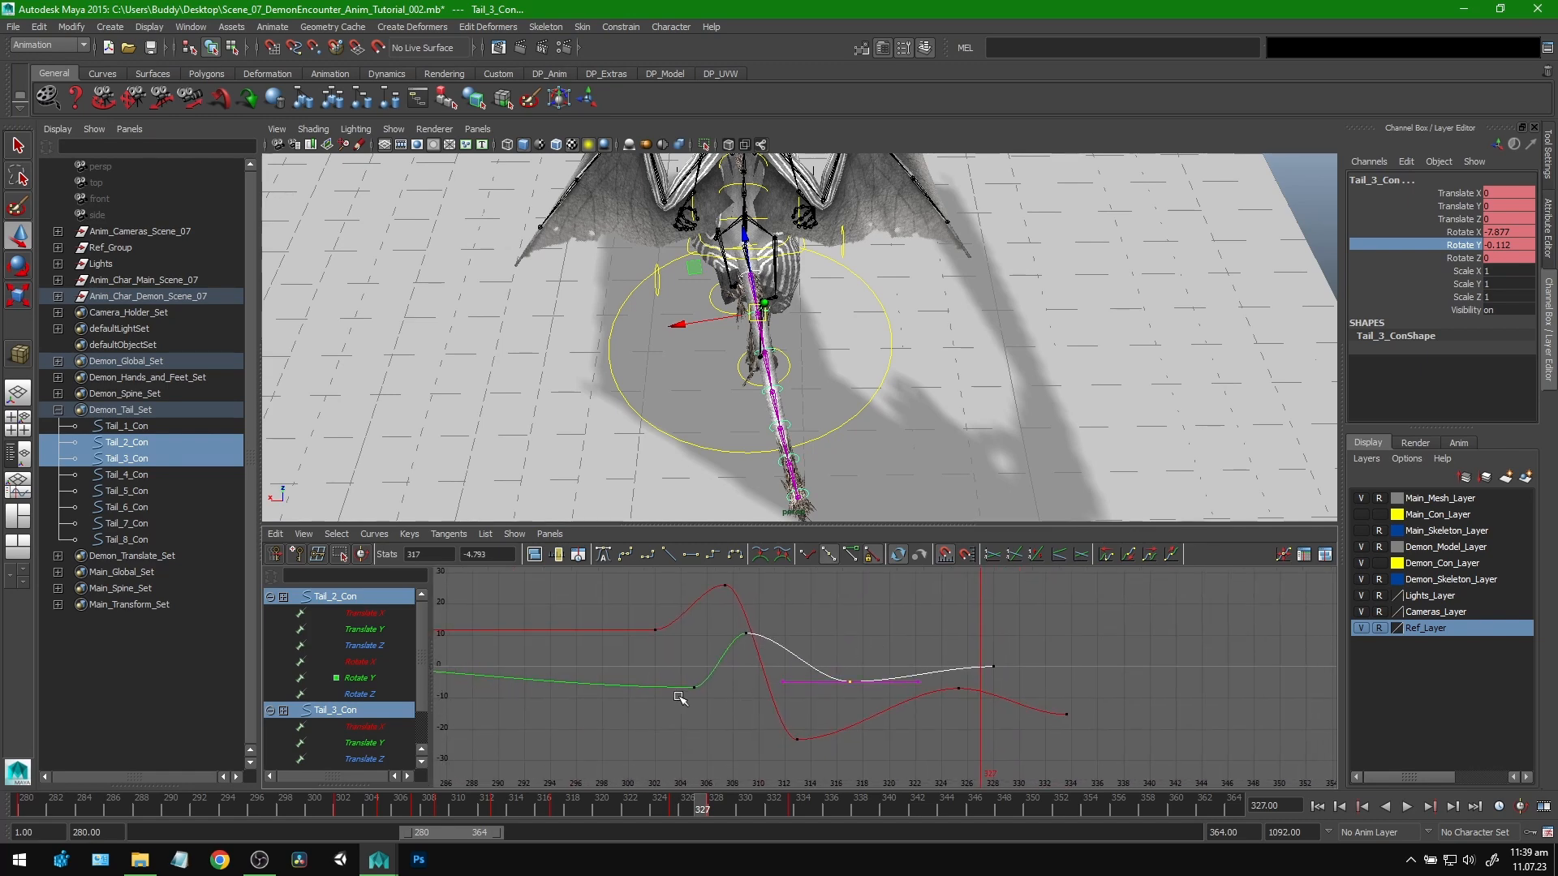
pyautogui.moveTo(361, 811)
pyautogui.mouseDown()
pyautogui.moveTo(387, 811)
pyautogui.moveTo(348, 816)
pyautogui.moveTo(365, 815)
pyautogui.mouseUp()
pyautogui.keyDown('alt'); pyautogui.moveTo(827, 381); pyautogui.dragTo(1147, 435); pyautogui.keyUp('alt')
pyautogui.keyDown('alt'); pyautogui.moveTo(969, 350); pyautogui.dragTo(886, 440, button='middle'); pyautogui.keyUp('alt')
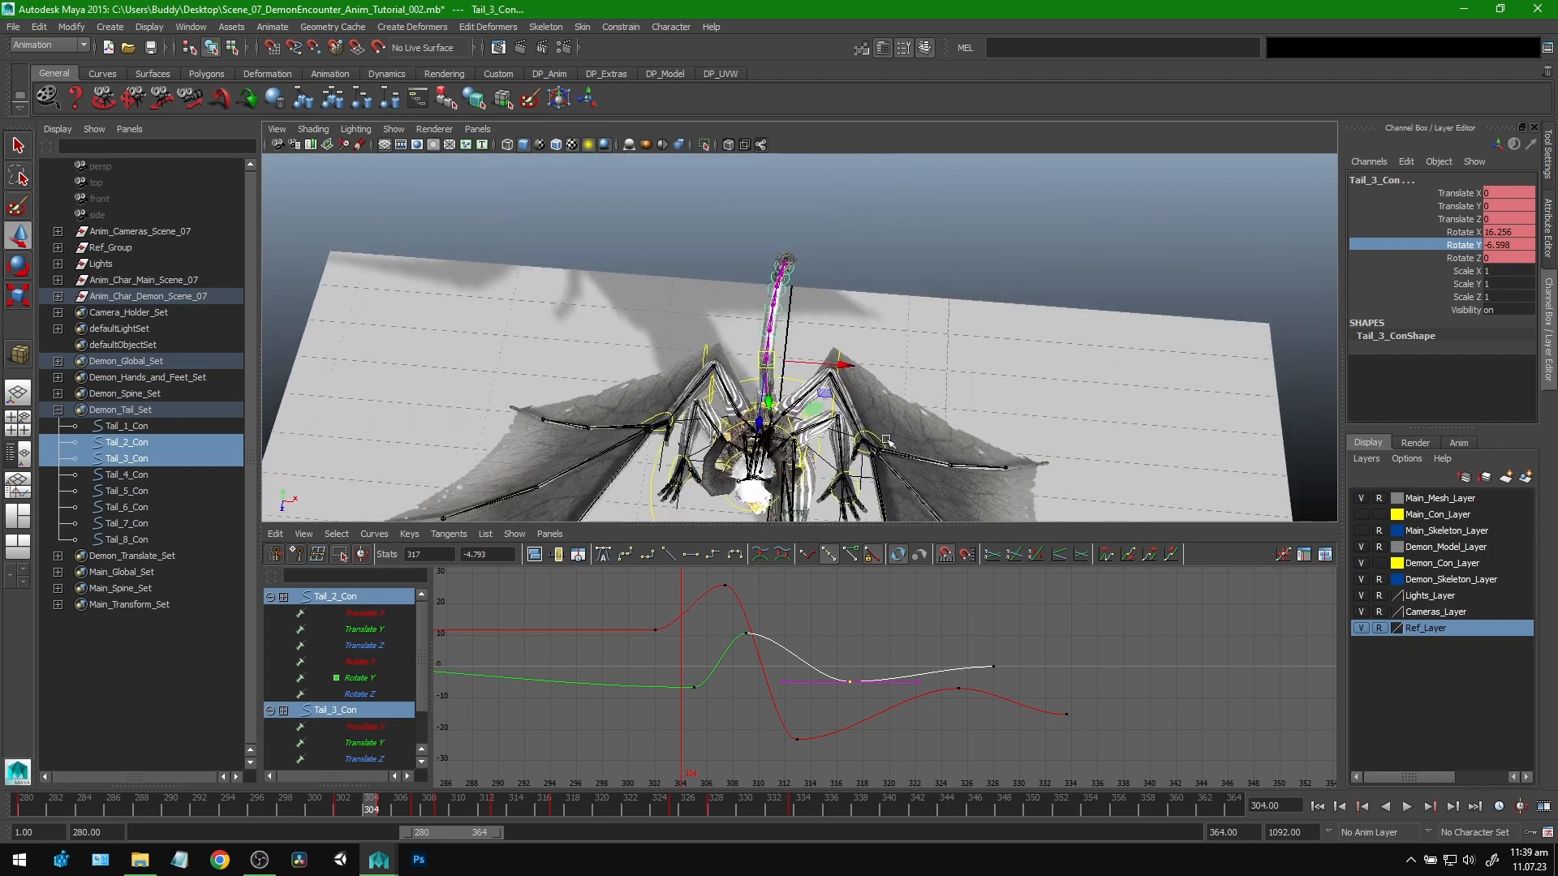
pyautogui.keyDown('alt'); pyautogui.moveTo(886, 440); pyautogui.dragTo(1095, 413, button='right'); pyautogui.keyUp('alt')
pyautogui.press(',')
pyautogui.keyDown('alt'); pyautogui.moveTo(777, 648); pyautogui.dragTo(932, 645, button='middle'); pyautogui.keyUp('alt')
pyautogui.scroll(-3, 948, 642)
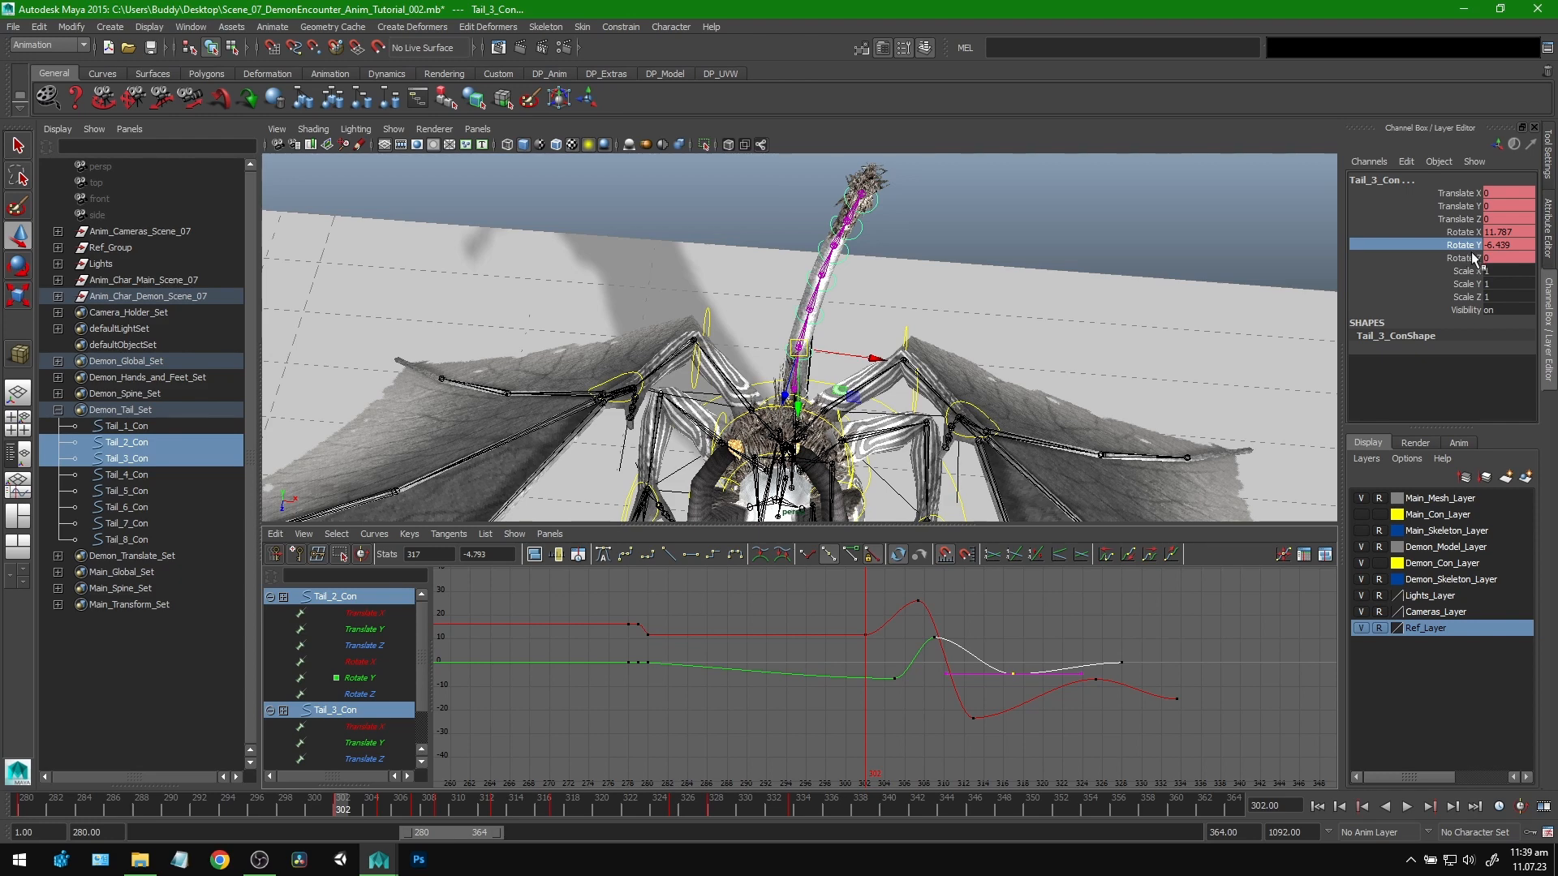
# Step: Key Rotate Y of Tail_2_Con and Tail_3_Con at 0 on frame 302 and check the swing up to frame 323
pyautogui.press('e')
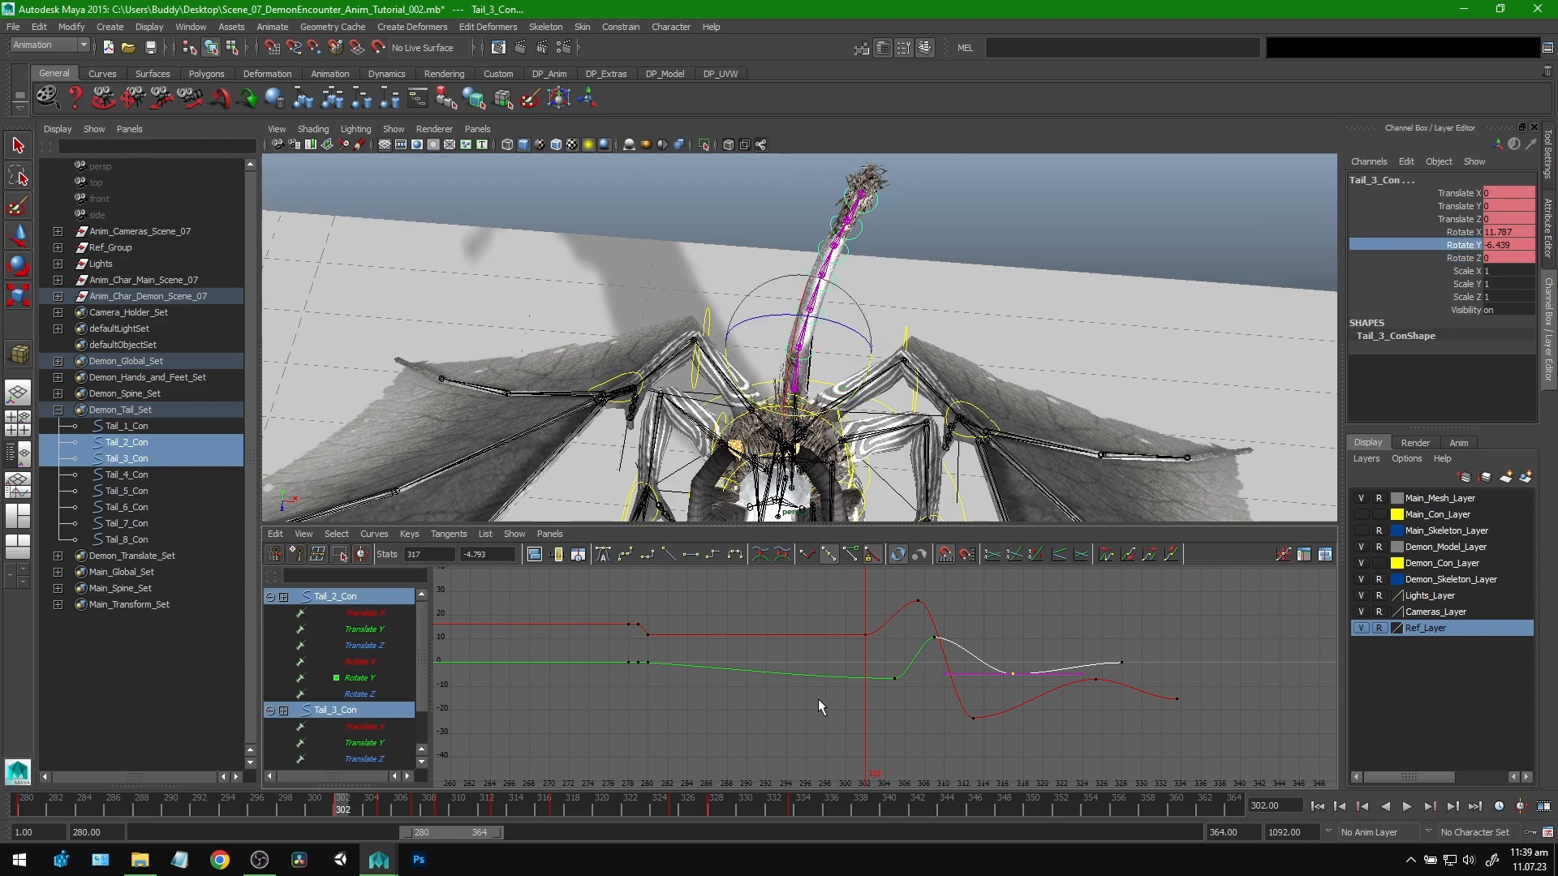
pyautogui.keyDown('alt'); pyautogui.moveTo(859, 701); pyautogui.dragTo(829, 695, button='middle'); pyautogui.keyUp('alt')
pyautogui.keyDown('alt'); pyautogui.moveTo(618, 703); pyautogui.dragTo(698, 661, button='right'); pyautogui.keyUp('alt')
pyautogui.moveTo(676, 680); pyautogui.dragTo(720, 634)
pyautogui.press('w')
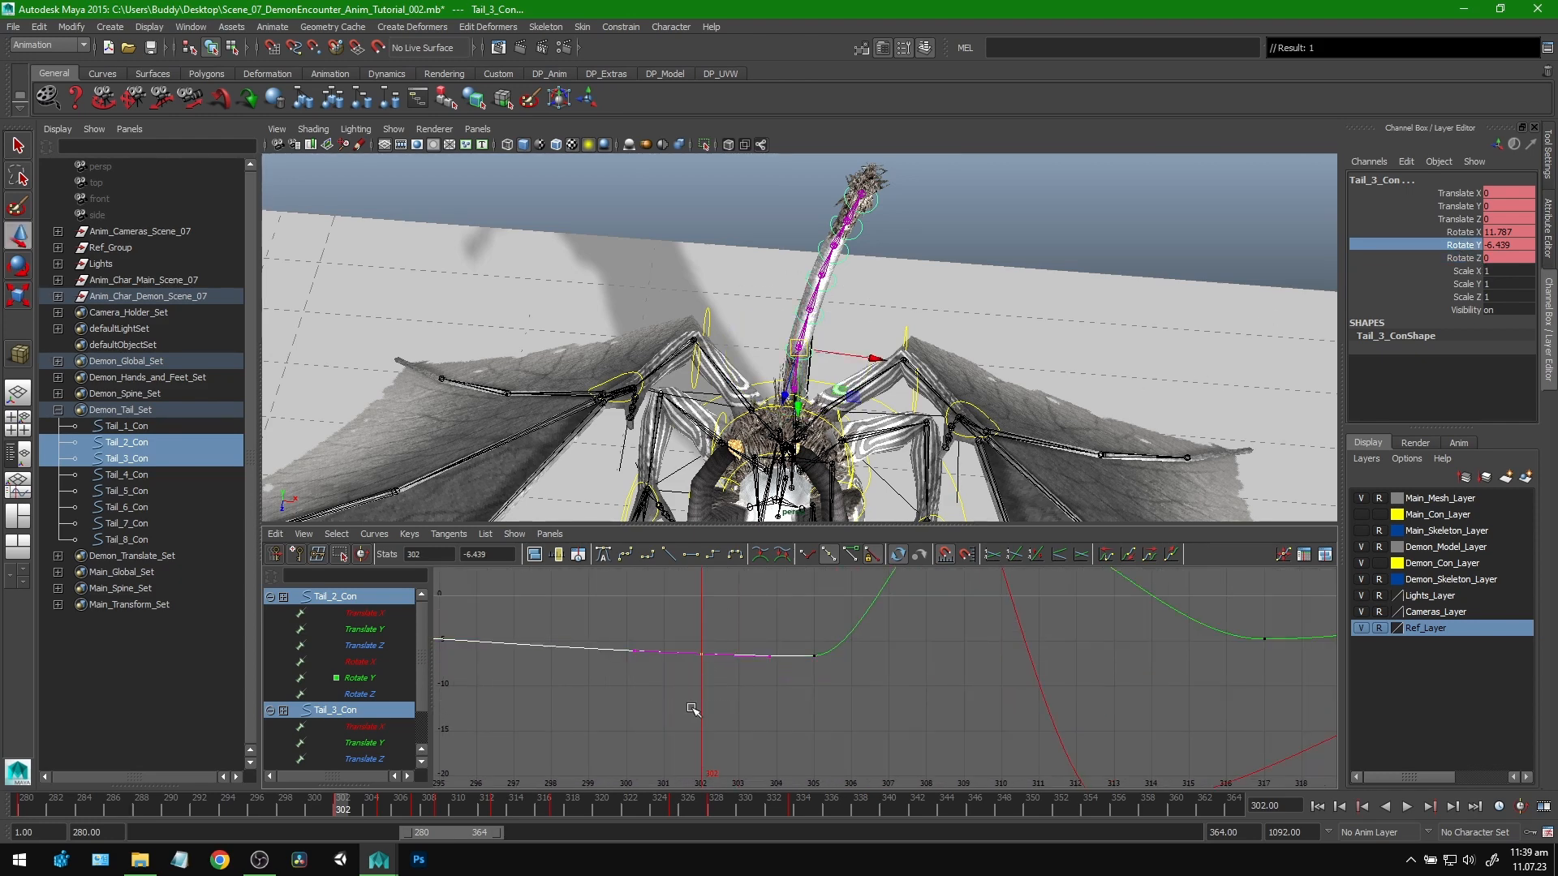
pyautogui.keyDown('alt'); pyautogui.moveTo(693, 709); pyautogui.dragTo(740, 696, button='middle'); pyautogui.keyUp('alt')
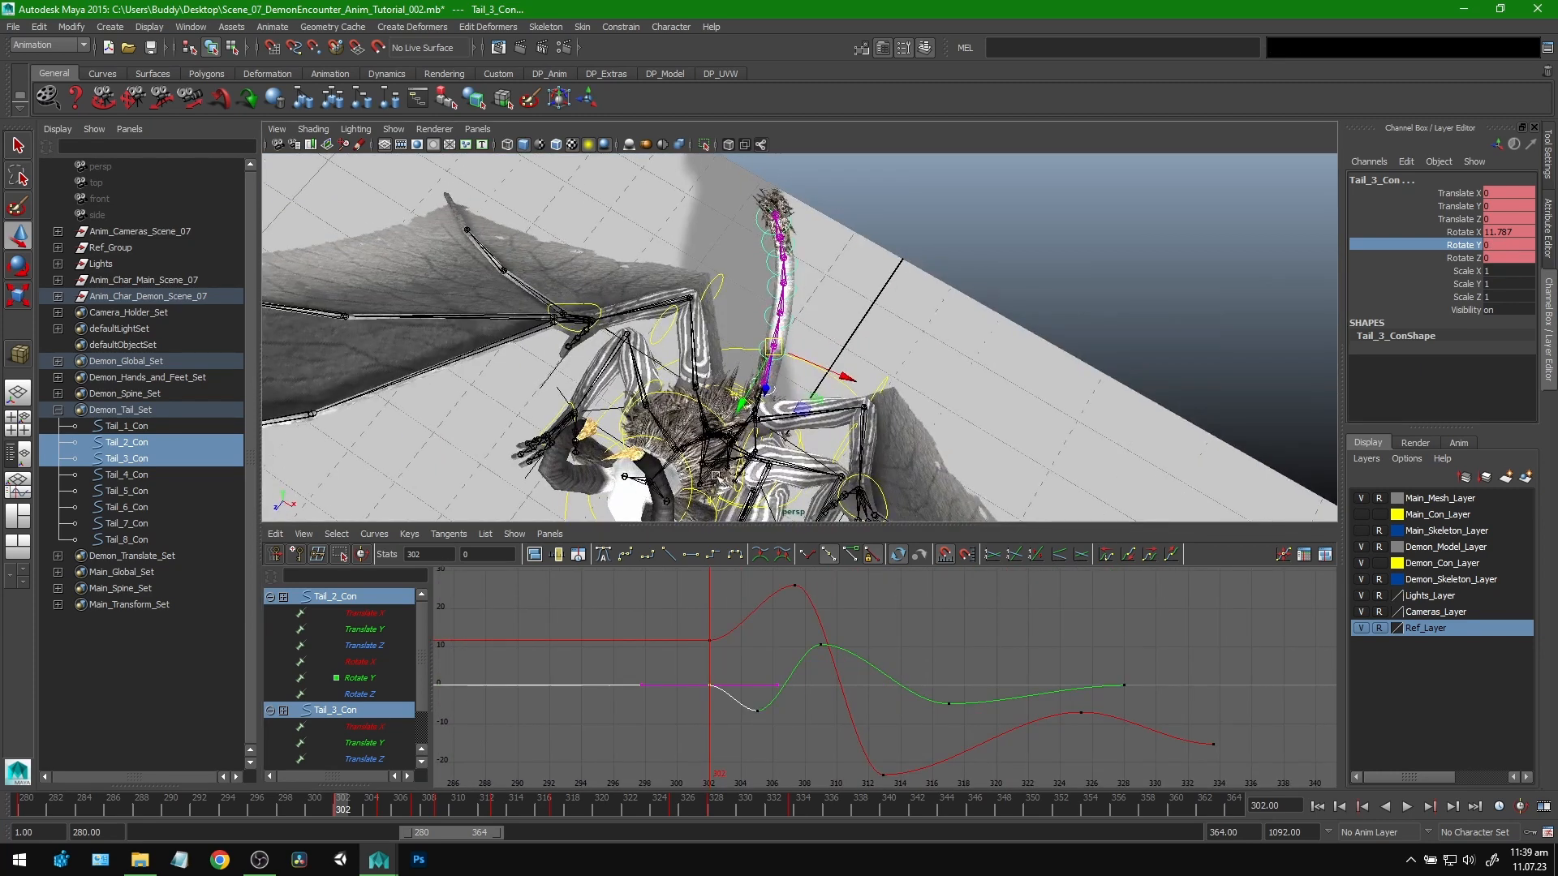
pyautogui.hotkey('alt', 'v')
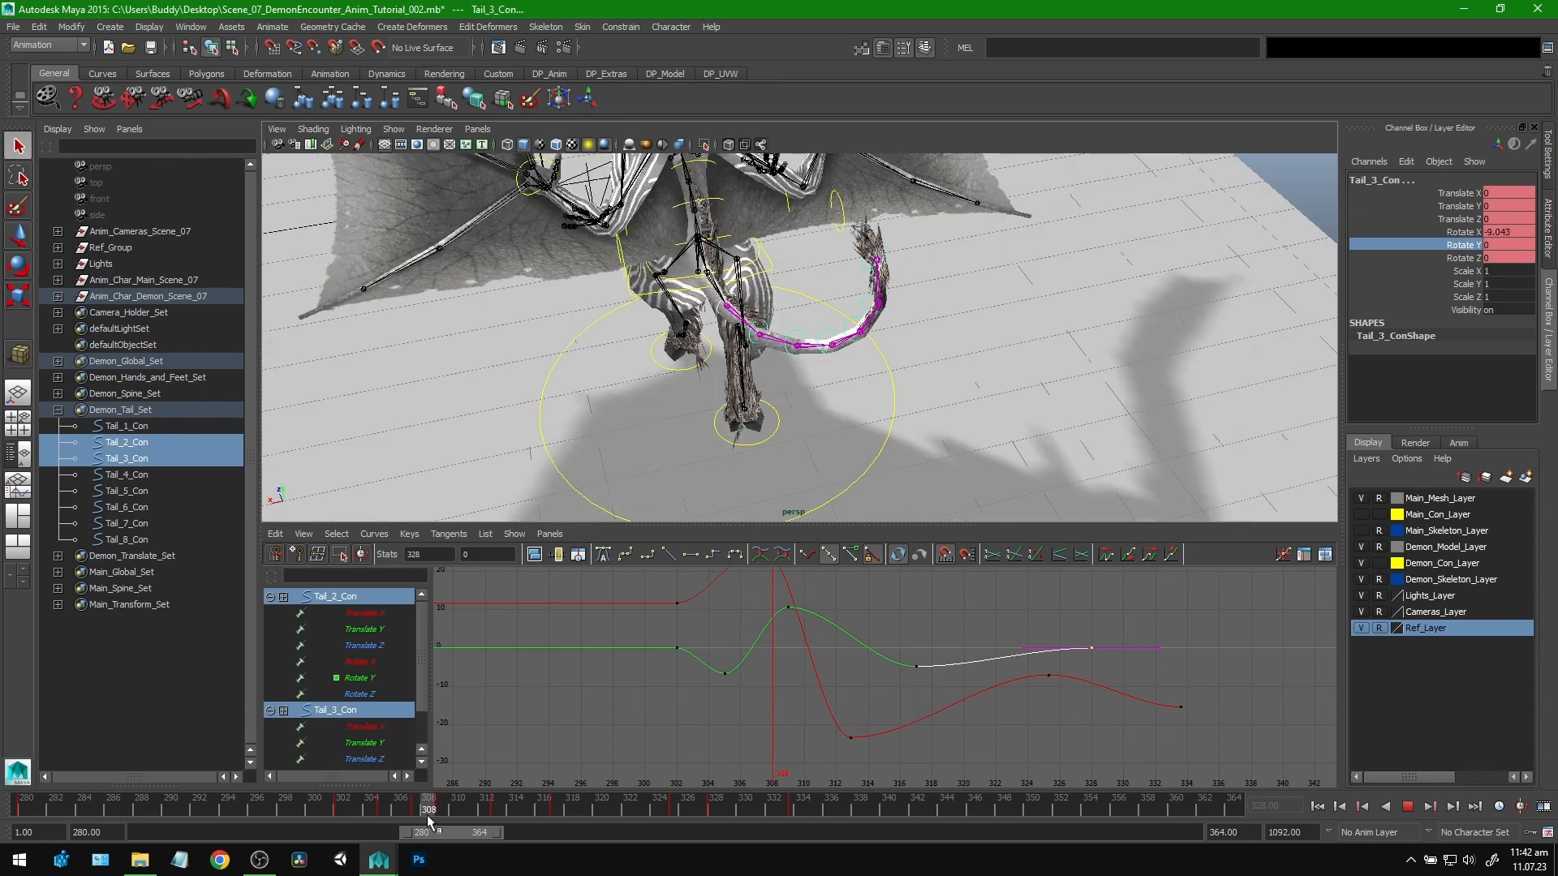
pyautogui.moveTo(427, 814); pyautogui.dragTo(645, 814)
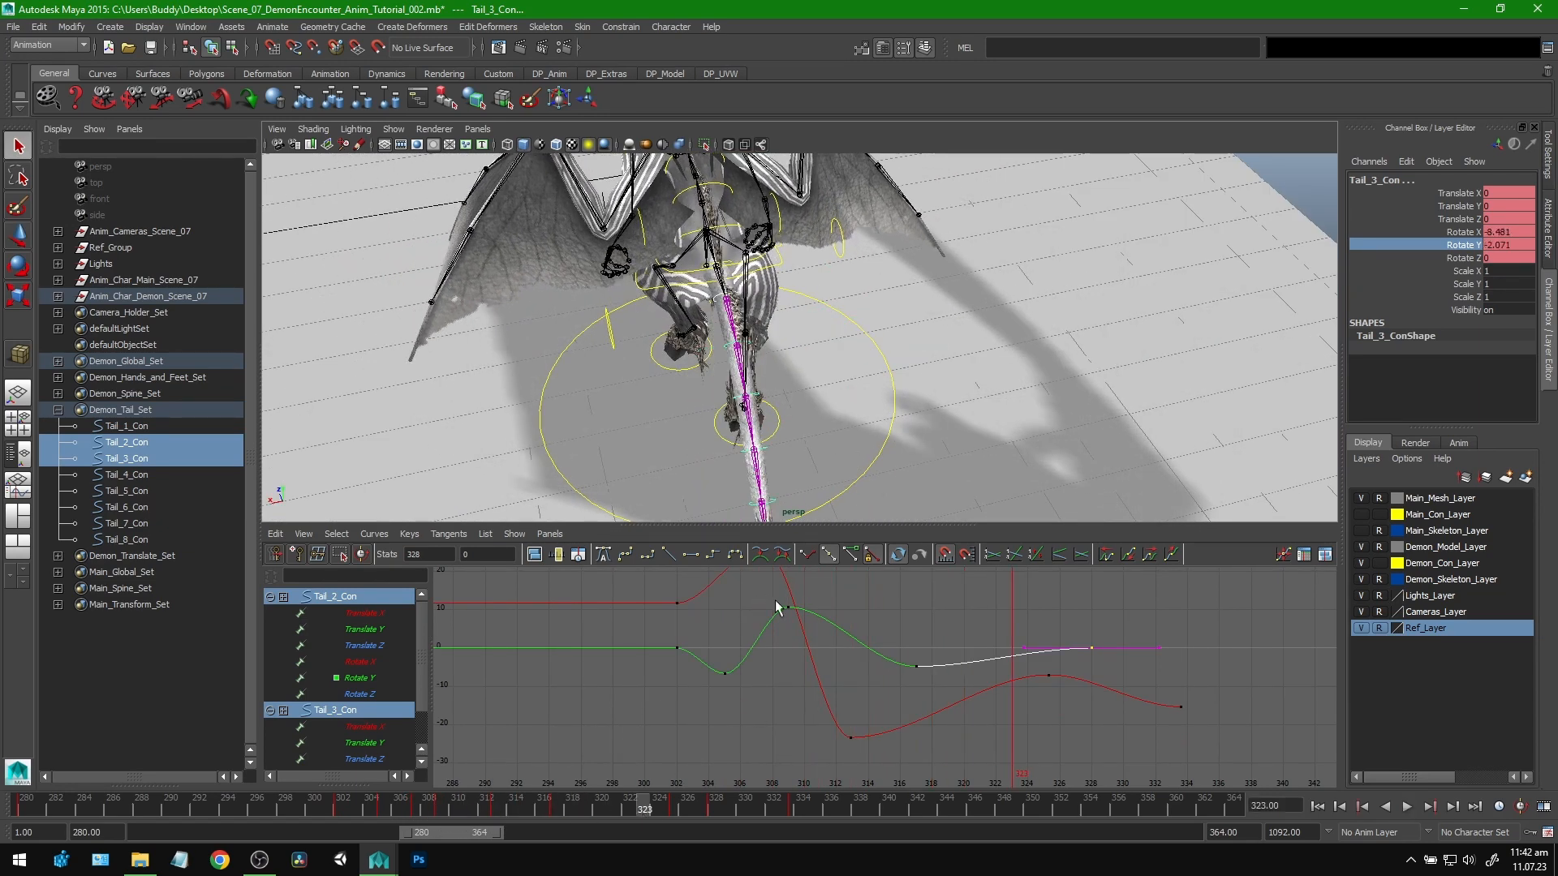
pyautogui.keyDown('alt'); pyautogui.moveTo(887, 459); pyautogui.dragTo(800, 497); pyautogui.keyUp('alt')
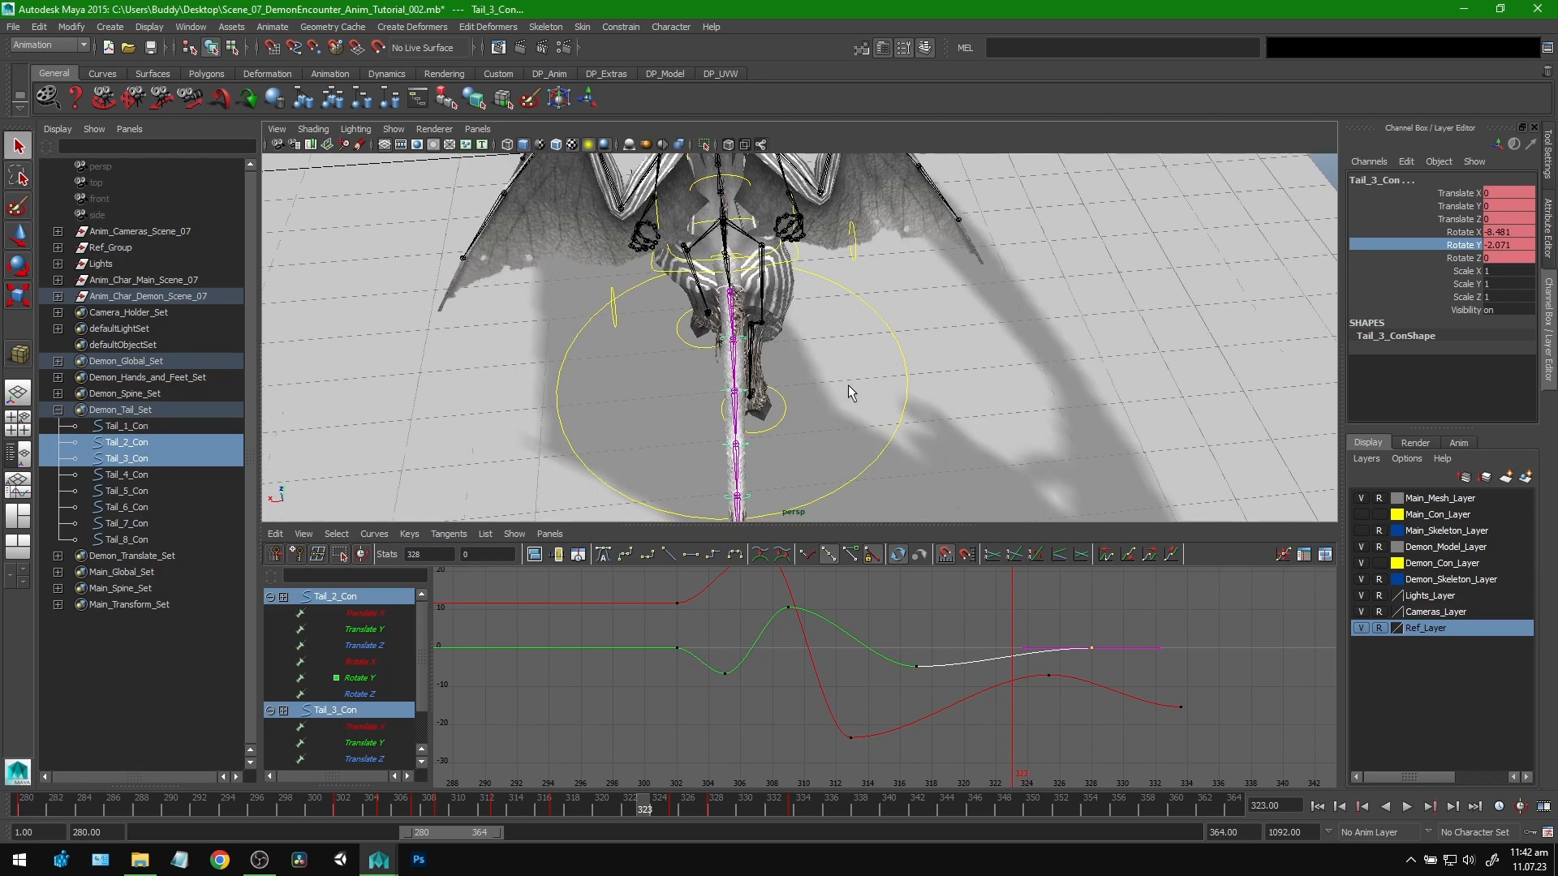
pyautogui.keyDown('alt'); pyautogui.moveTo(848, 385); pyautogui.dragTo(822, 402); pyautogui.keyUp('alt')
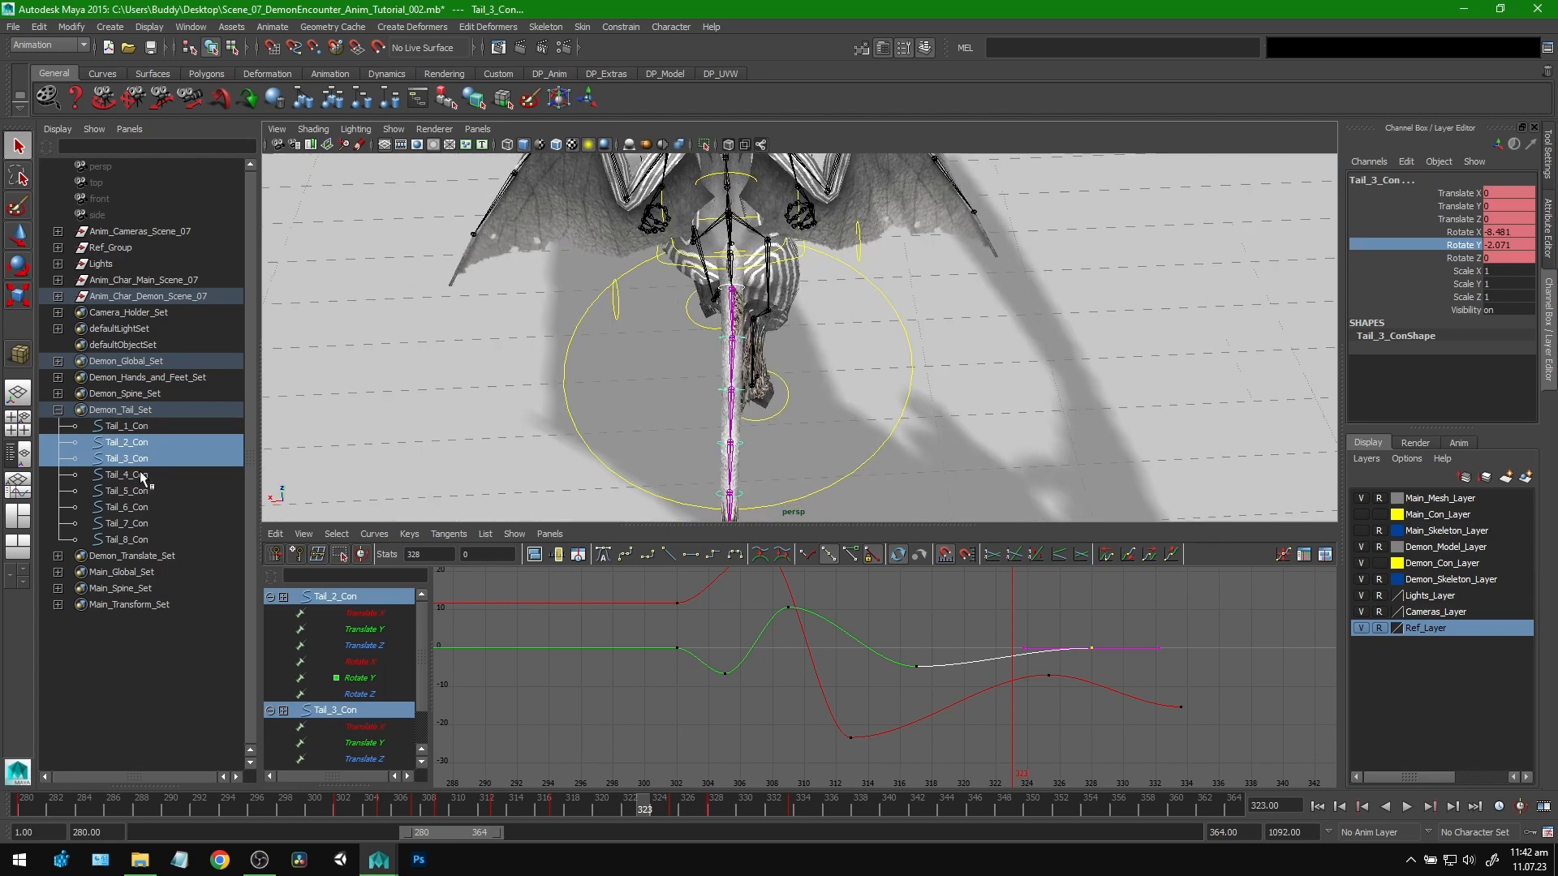
# Step: Isolate the Rotate Y curves of Tail_4_Con, Tail_5_Con and Tail_6_Con and go to their key on frame 300
pyautogui.moveTo(139, 475); pyautogui.dragTo(142, 508)
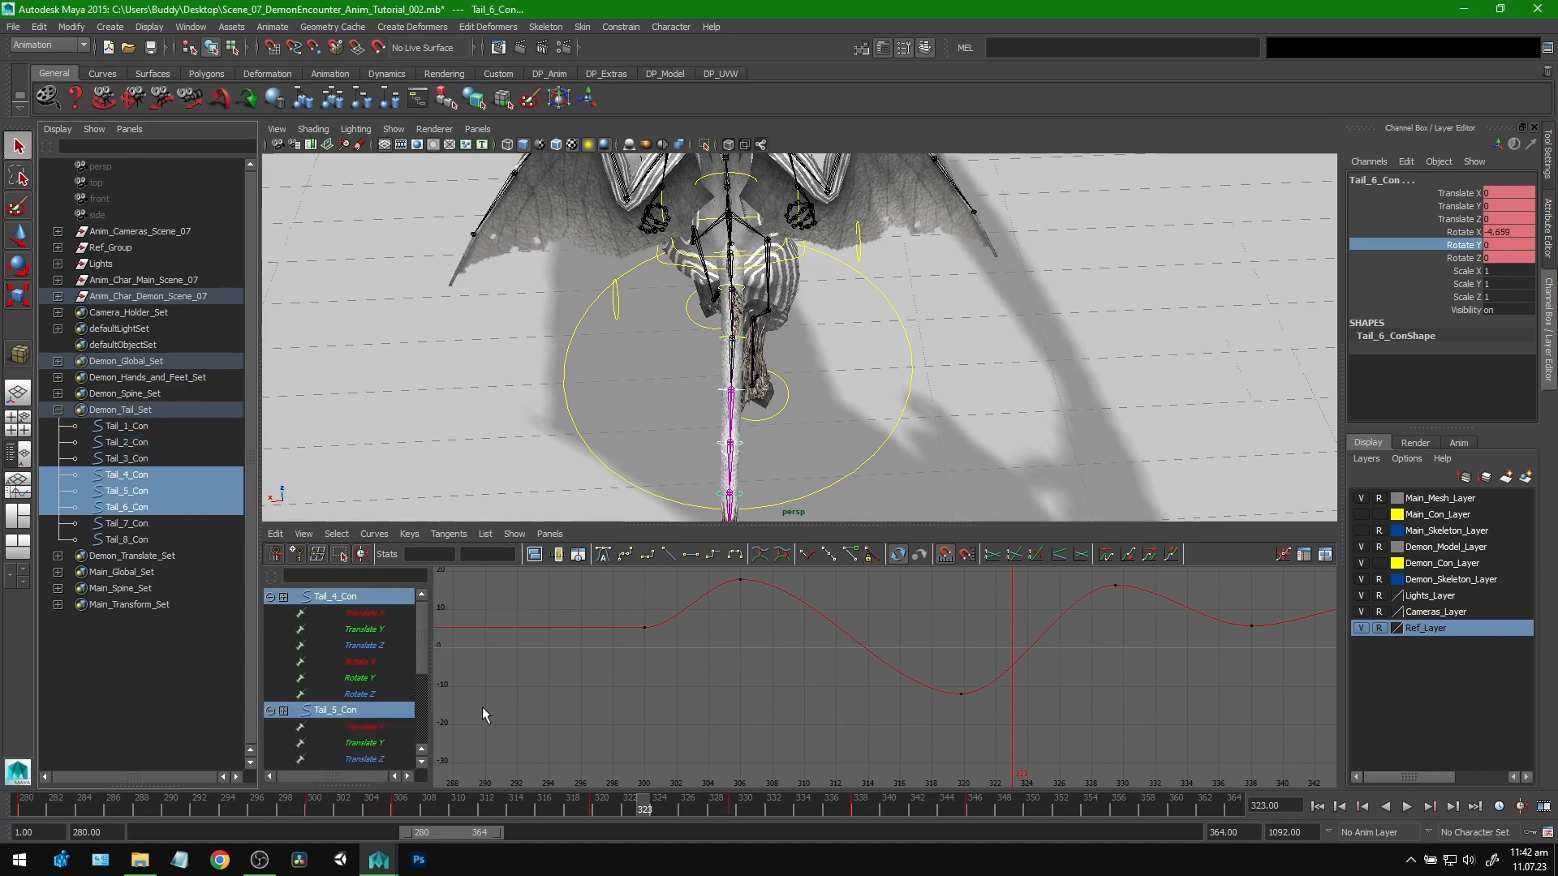
pyautogui.moveTo(487, 803)
pyautogui.mouseDown()
pyautogui.moveTo(723, 786)
pyautogui.moveTo(513, 789)
pyautogui.mouseUp()
pyautogui.click(361, 677)
pyautogui.moveTo(423, 649); pyautogui.dragTo(426, 688)
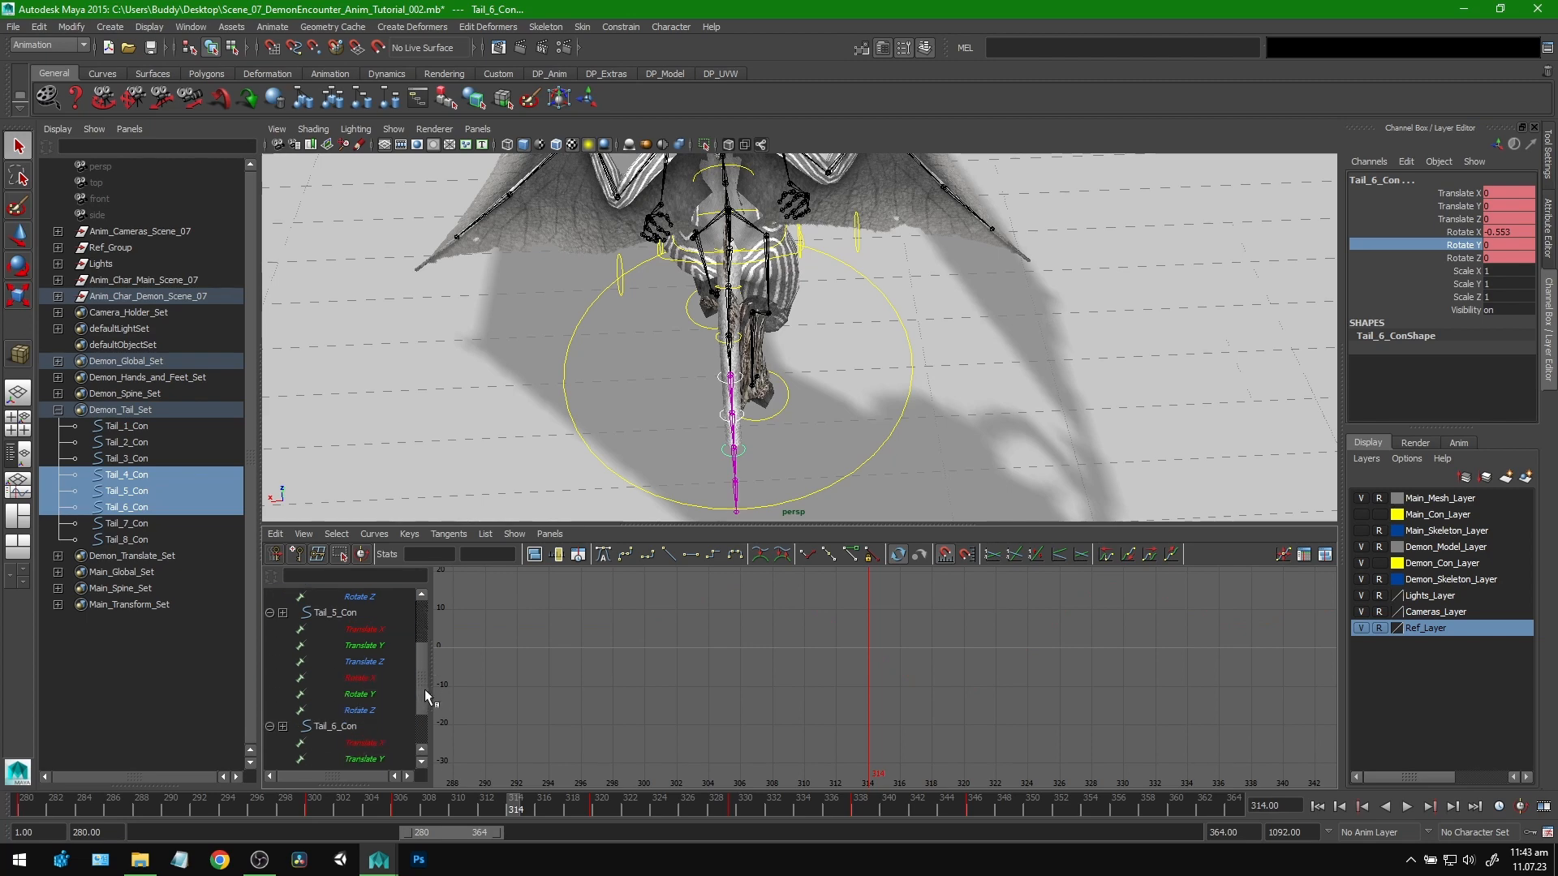
pyautogui.click(360, 694)
pyautogui.click(314, 805)
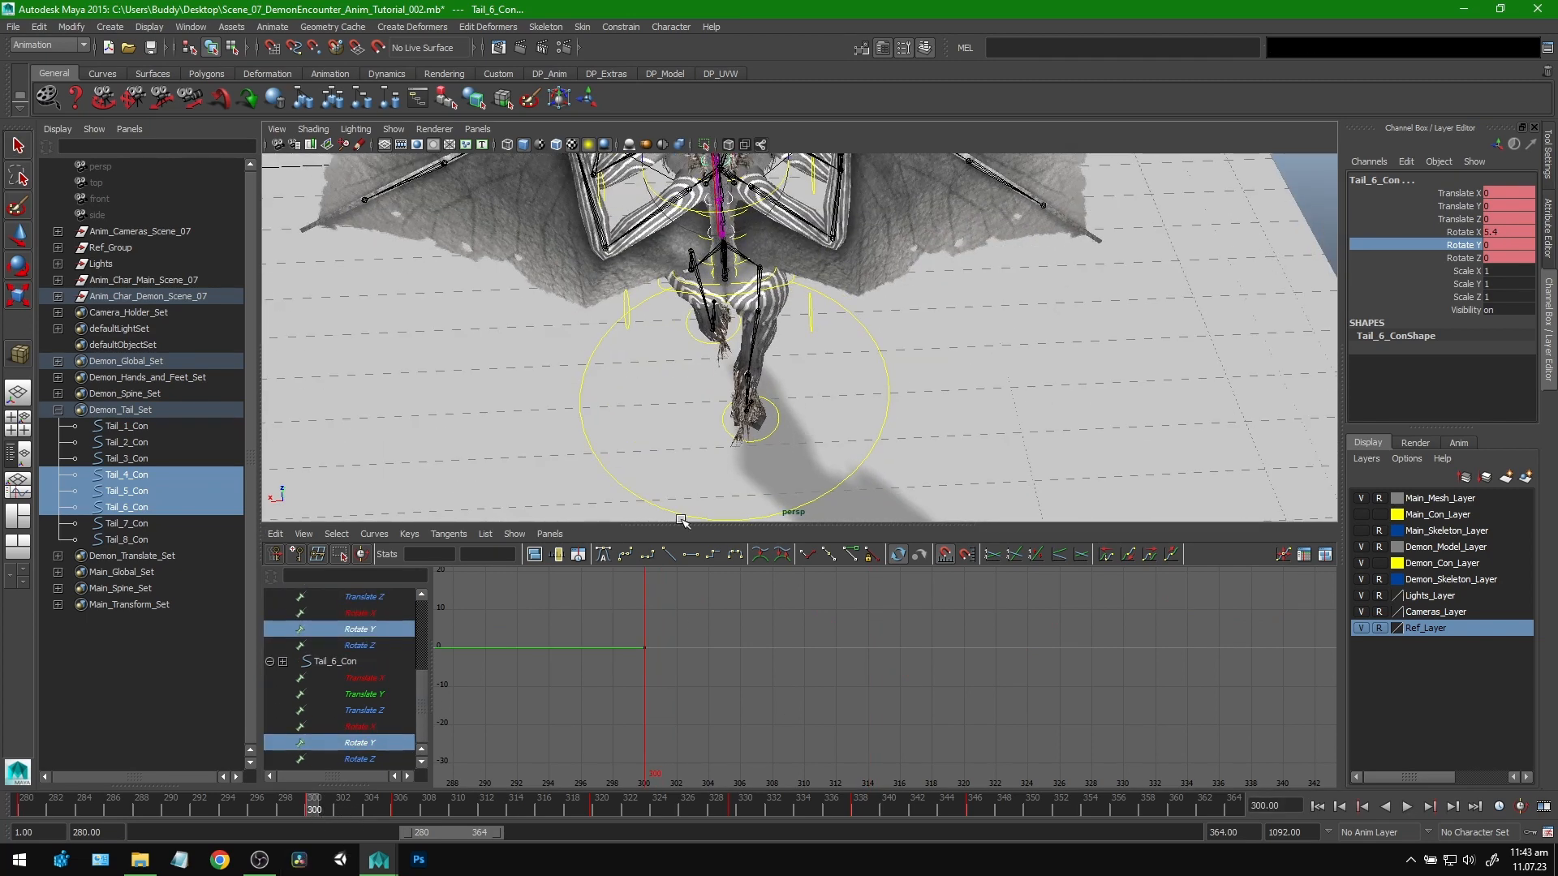
# Step: Key Rotate Y of Tail_4_Con, Tail_5_Con and Tail_6_Con at -21.6 on frame 307 and play back the swing
pyautogui.moveTo(320, 814); pyautogui.dragTo(398, 810)
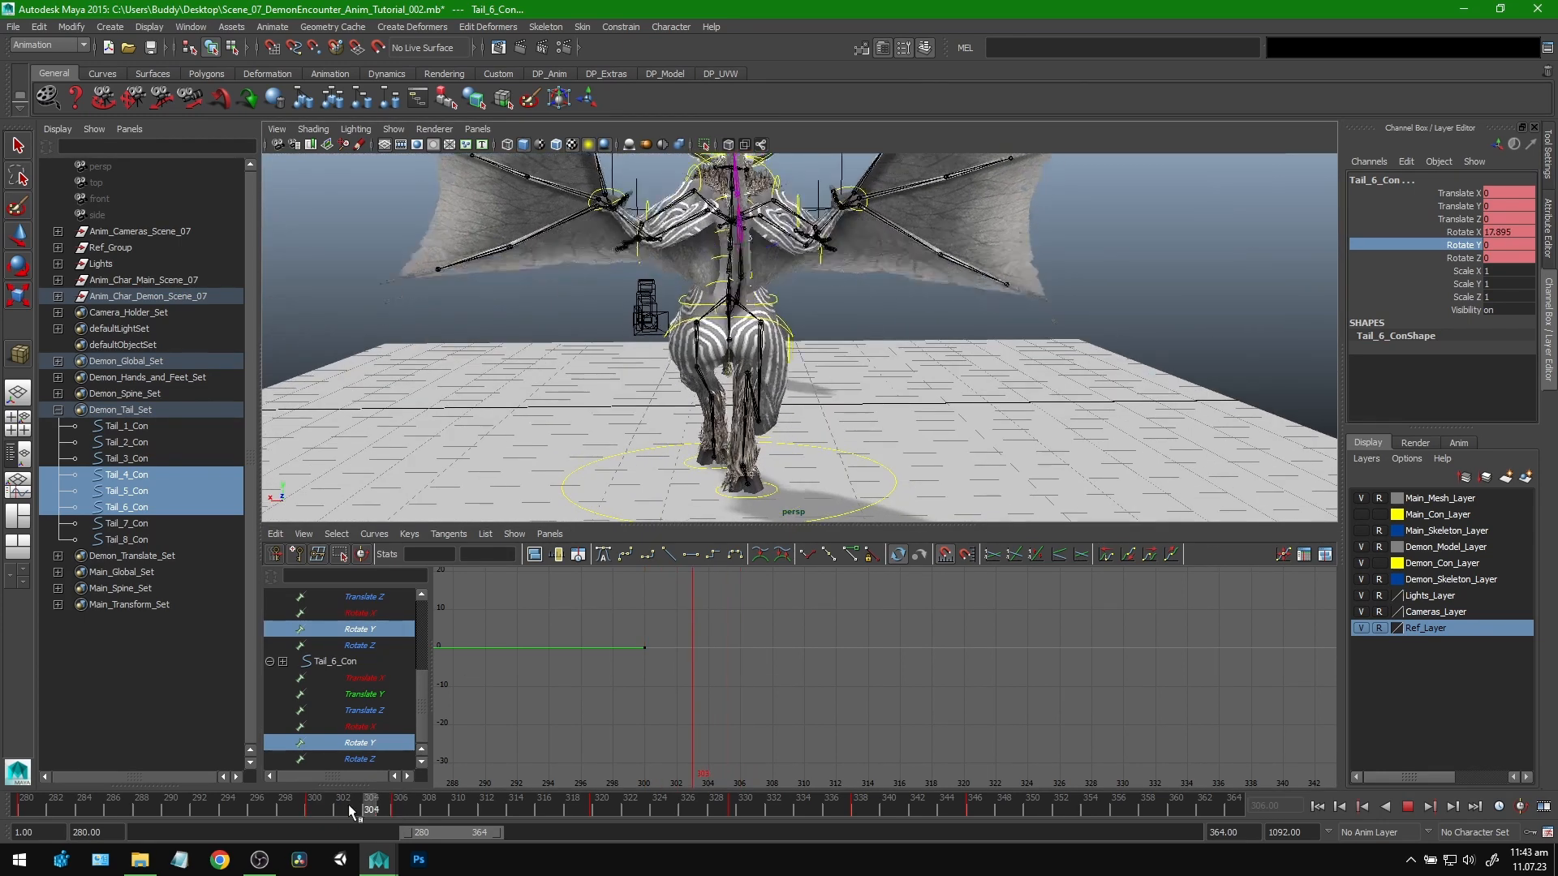
pyautogui.moveTo(348, 805); pyautogui.dragTo(413, 810)
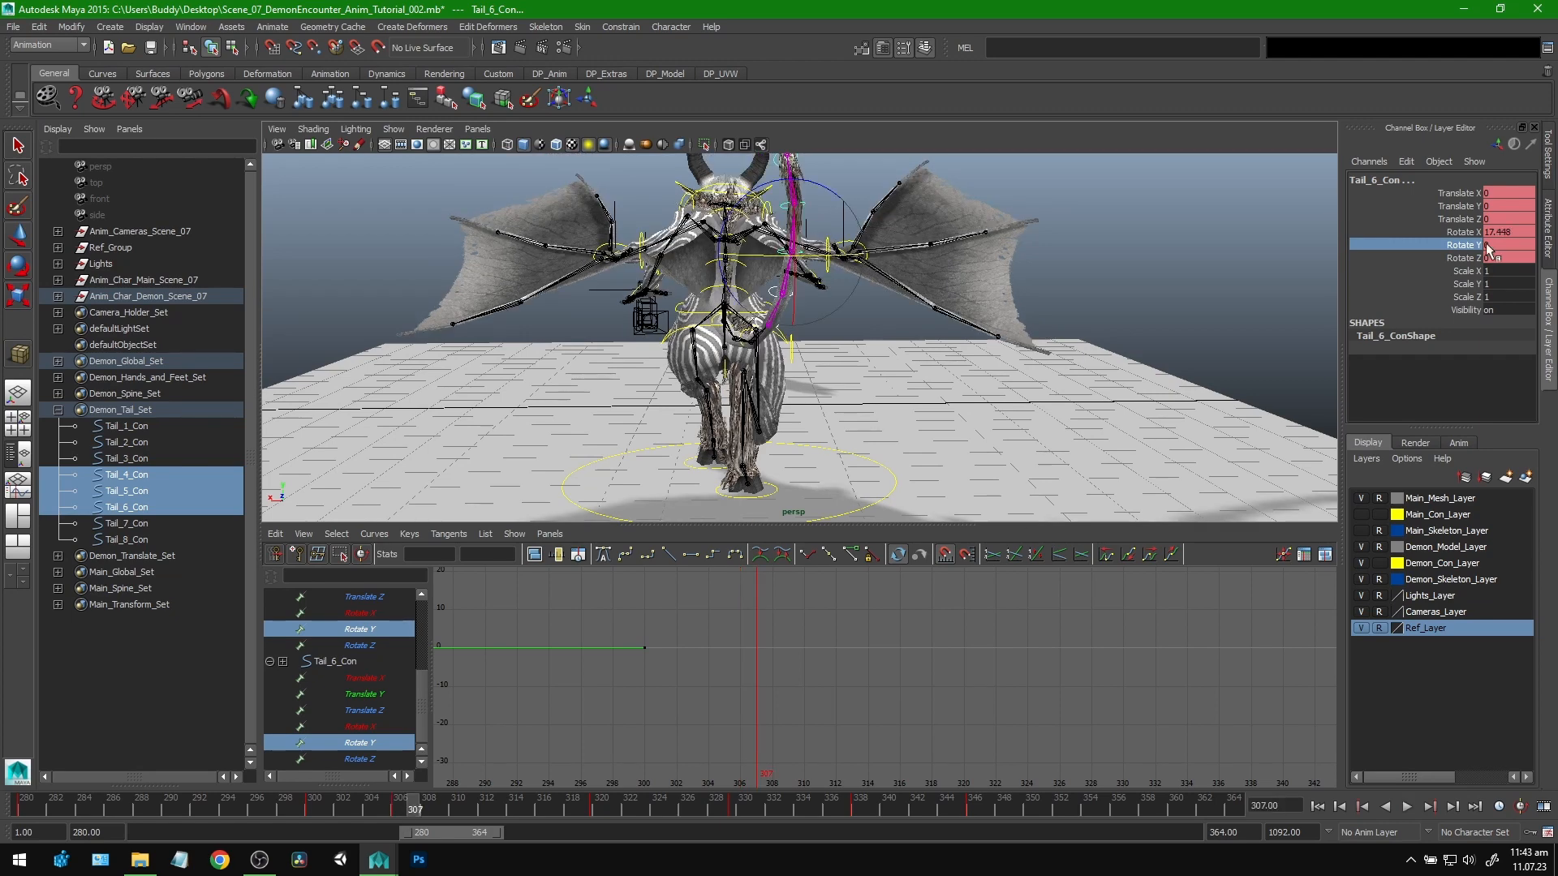
pyautogui.click(1466, 257)
pyautogui.click(1469, 247)
pyautogui.moveTo(1079, 260); pyautogui.dragTo(1120, 300, button='middle')
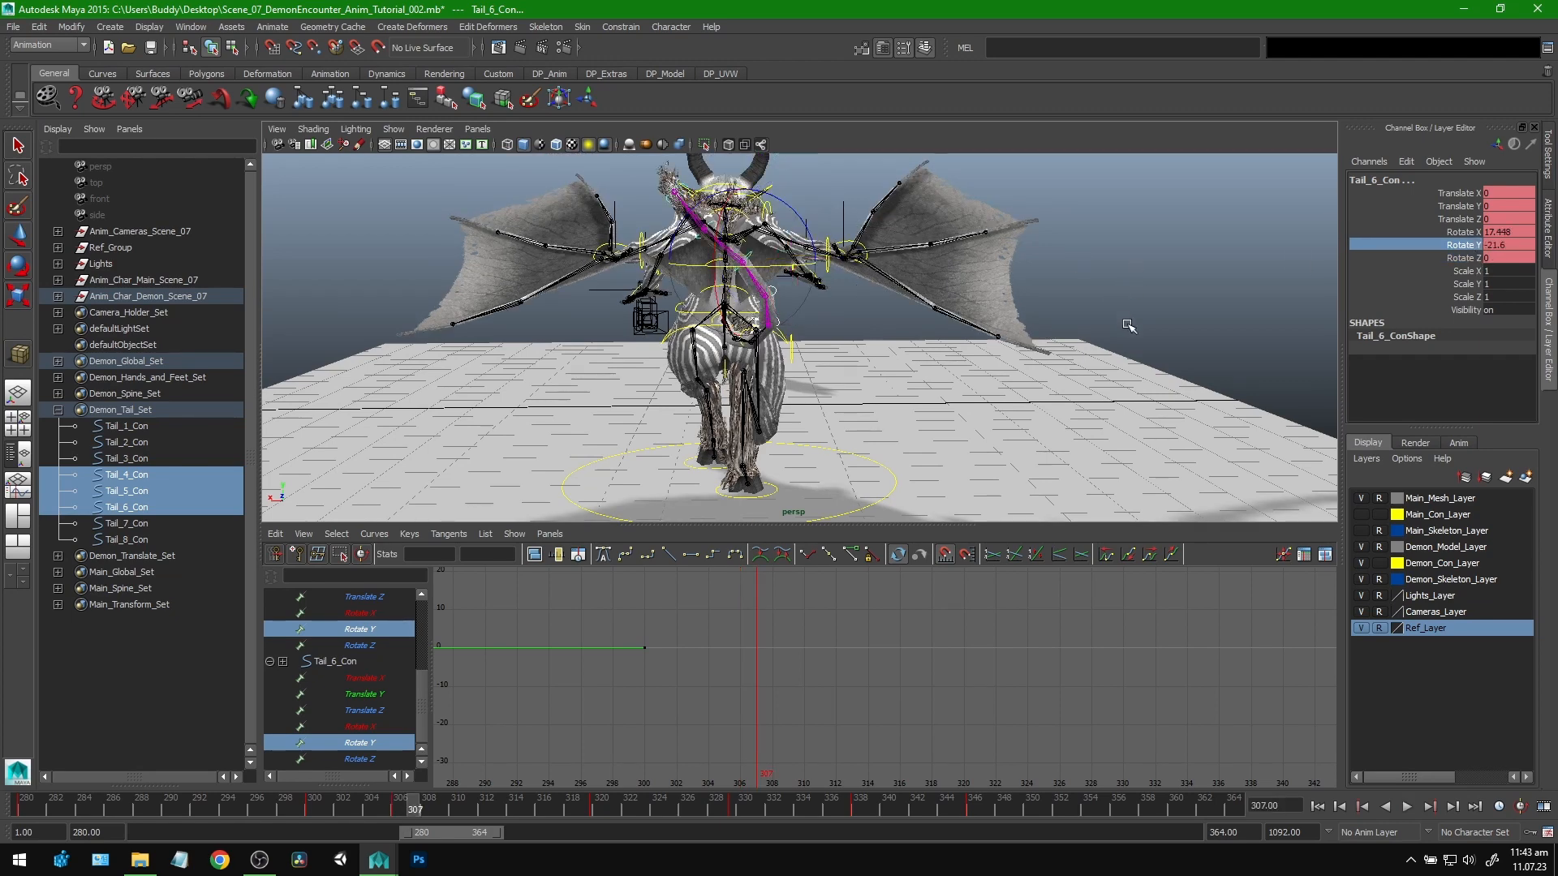
pyautogui.press('s')
pyautogui.hotkey('alt', 'v')
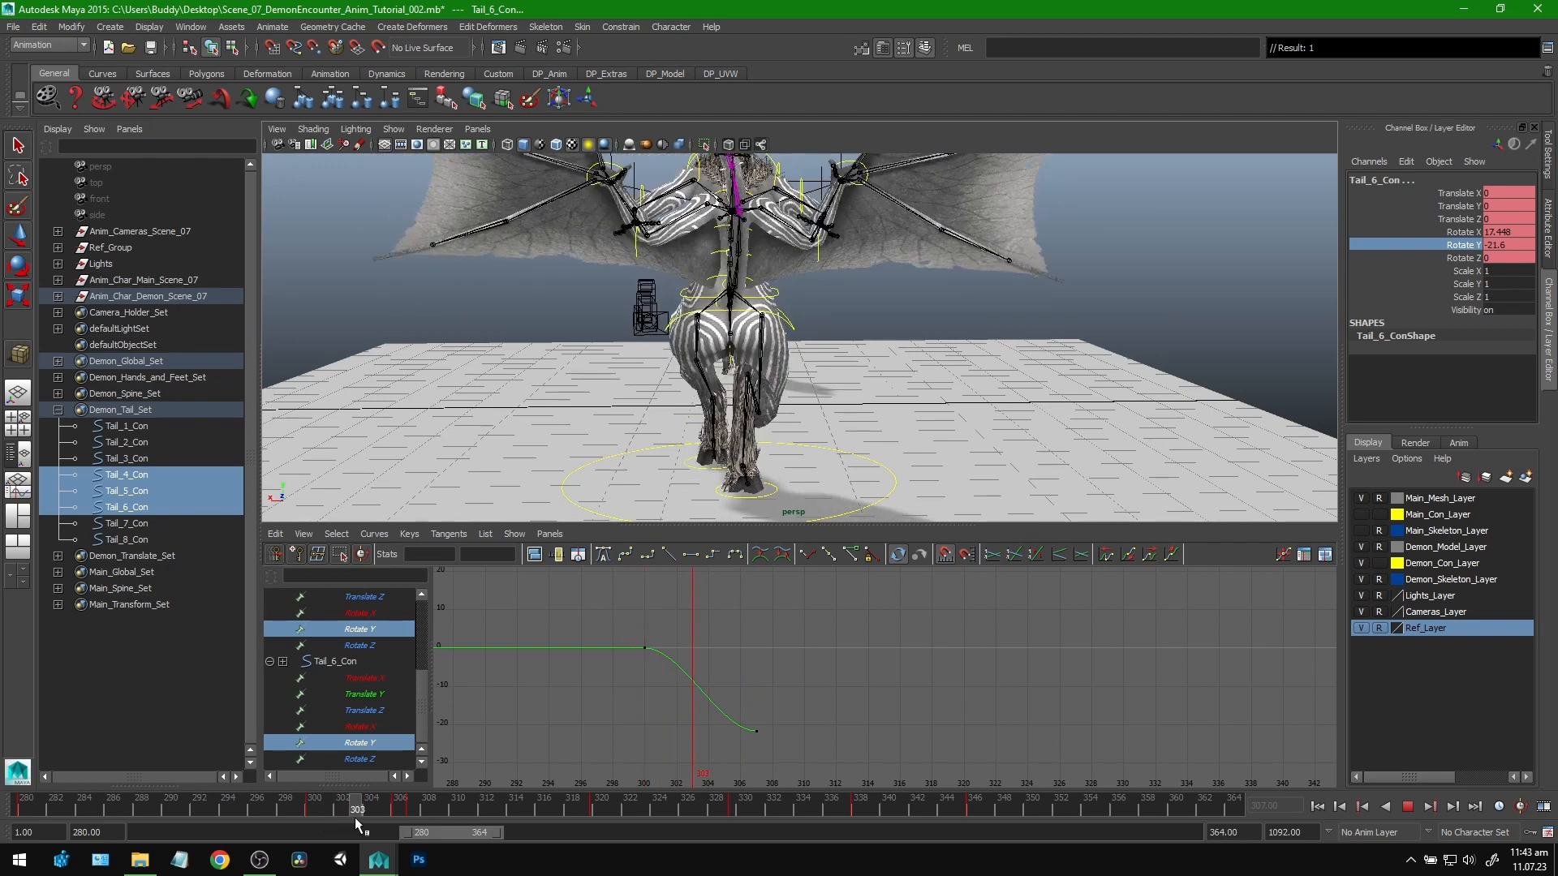
# Step: Swing Rotate Y of Tail_4_Con, Tail_5_Con and Tail_6_Con to the positive side, above 20, on frame 313
pyautogui.click(494, 817)
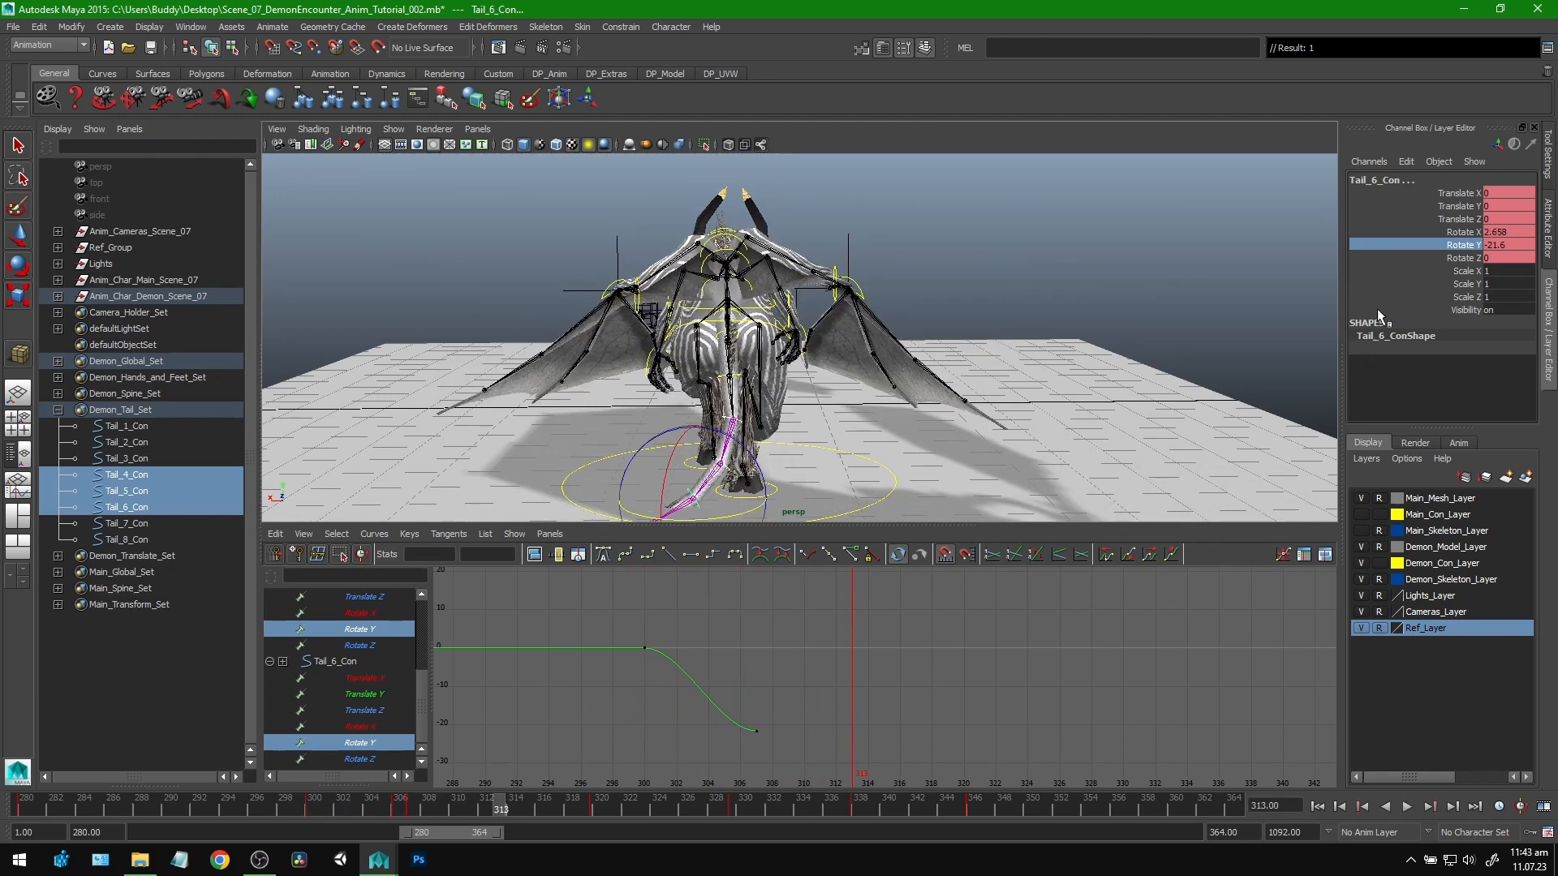
pyautogui.click(1467, 247)
pyautogui.moveTo(1079, 322); pyautogui.dragTo(927, 354, button='middle')
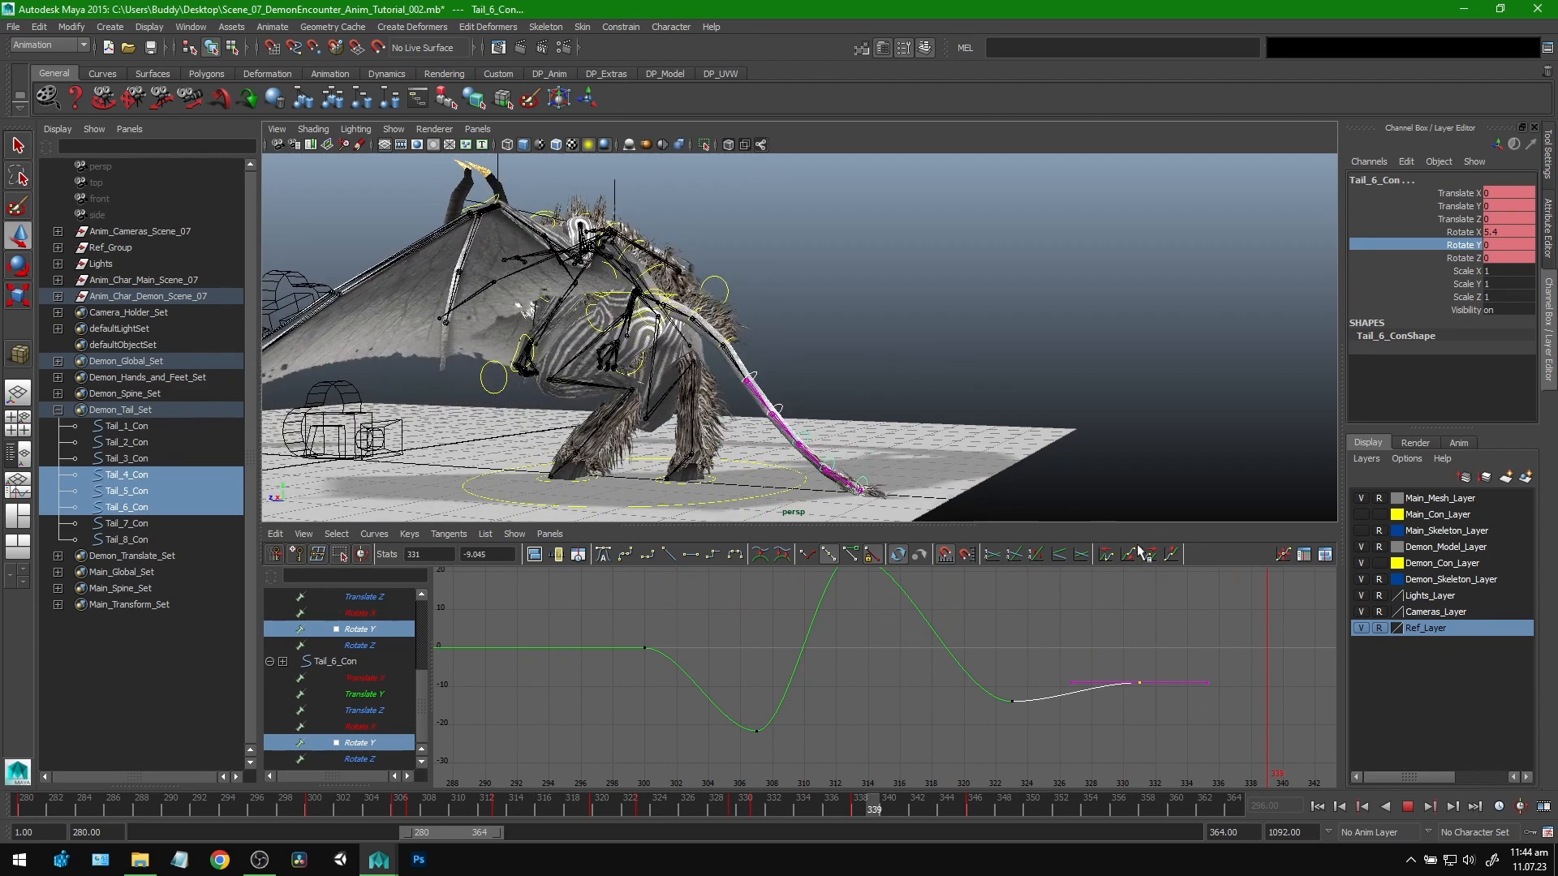
# Step: Play back and scrub the tail's side-view motion up to frame 333 to check how it settles
pyautogui.click(1408, 807)
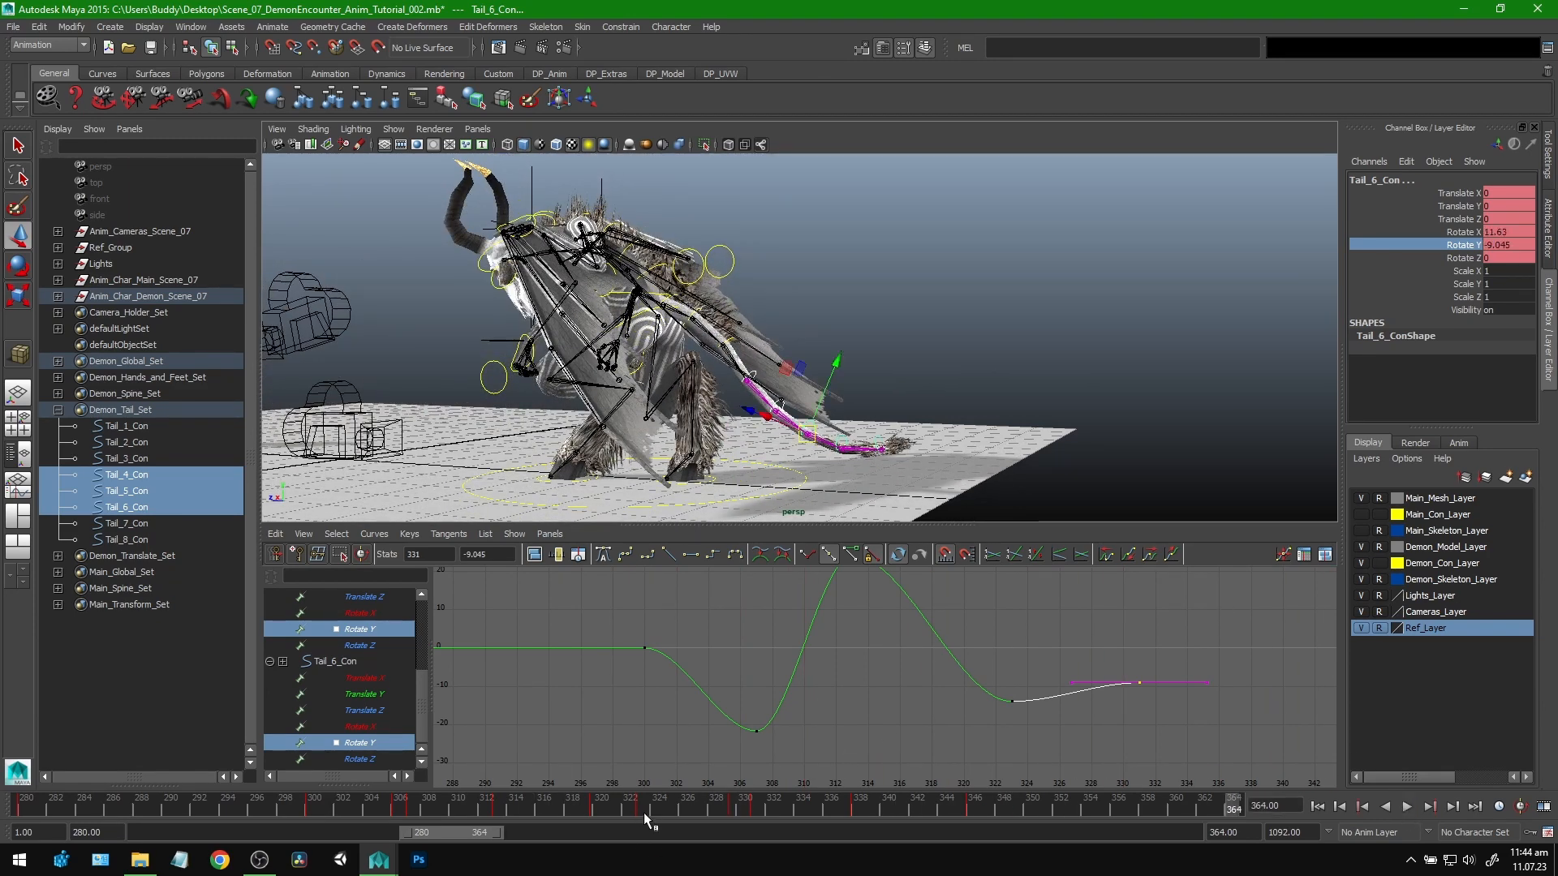
pyautogui.moveTo(656, 805)
pyautogui.mouseDown()
pyautogui.moveTo(493, 809)
pyautogui.moveTo(591, 824)
pyautogui.moveTo(737, 816)
pyautogui.moveTo(305, 816)
pyautogui.moveTo(856, 812)
pyautogui.moveTo(782, 811)
pyautogui.mouseUp()
pyautogui.click(1406, 808)
pyautogui.click(1406, 807)
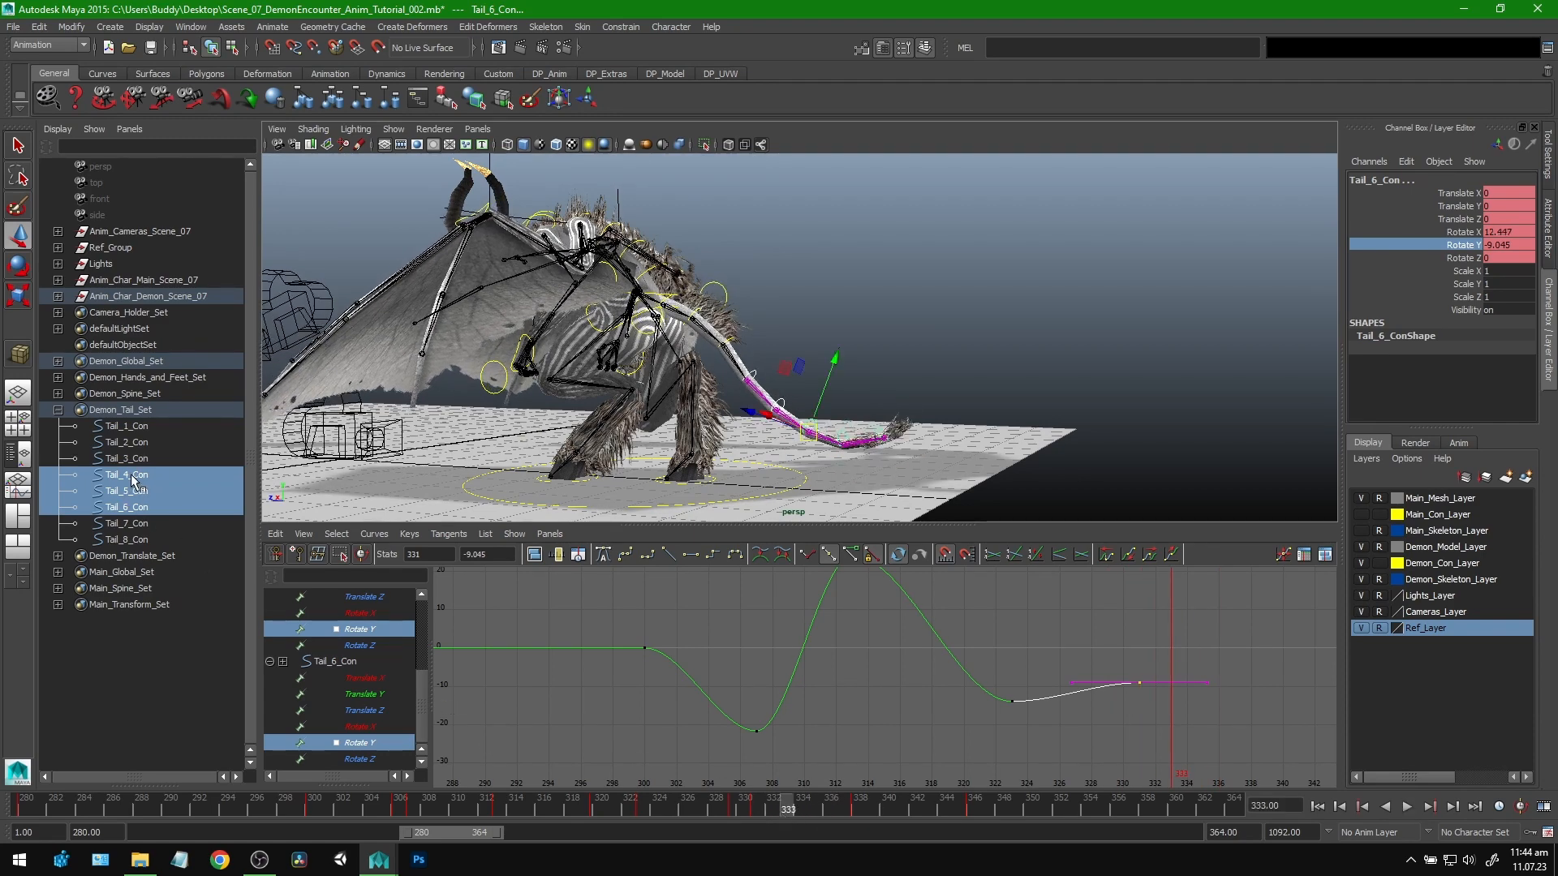
# Step: Remove the Rotate X dip at frame 338 from Tail_4_Con, Tail_5_Con and Tail_6_Con and move their final key to that frame
pyautogui.moveTo(132, 474); pyautogui.dragTo(150, 507)
pyautogui.click(388, 659)
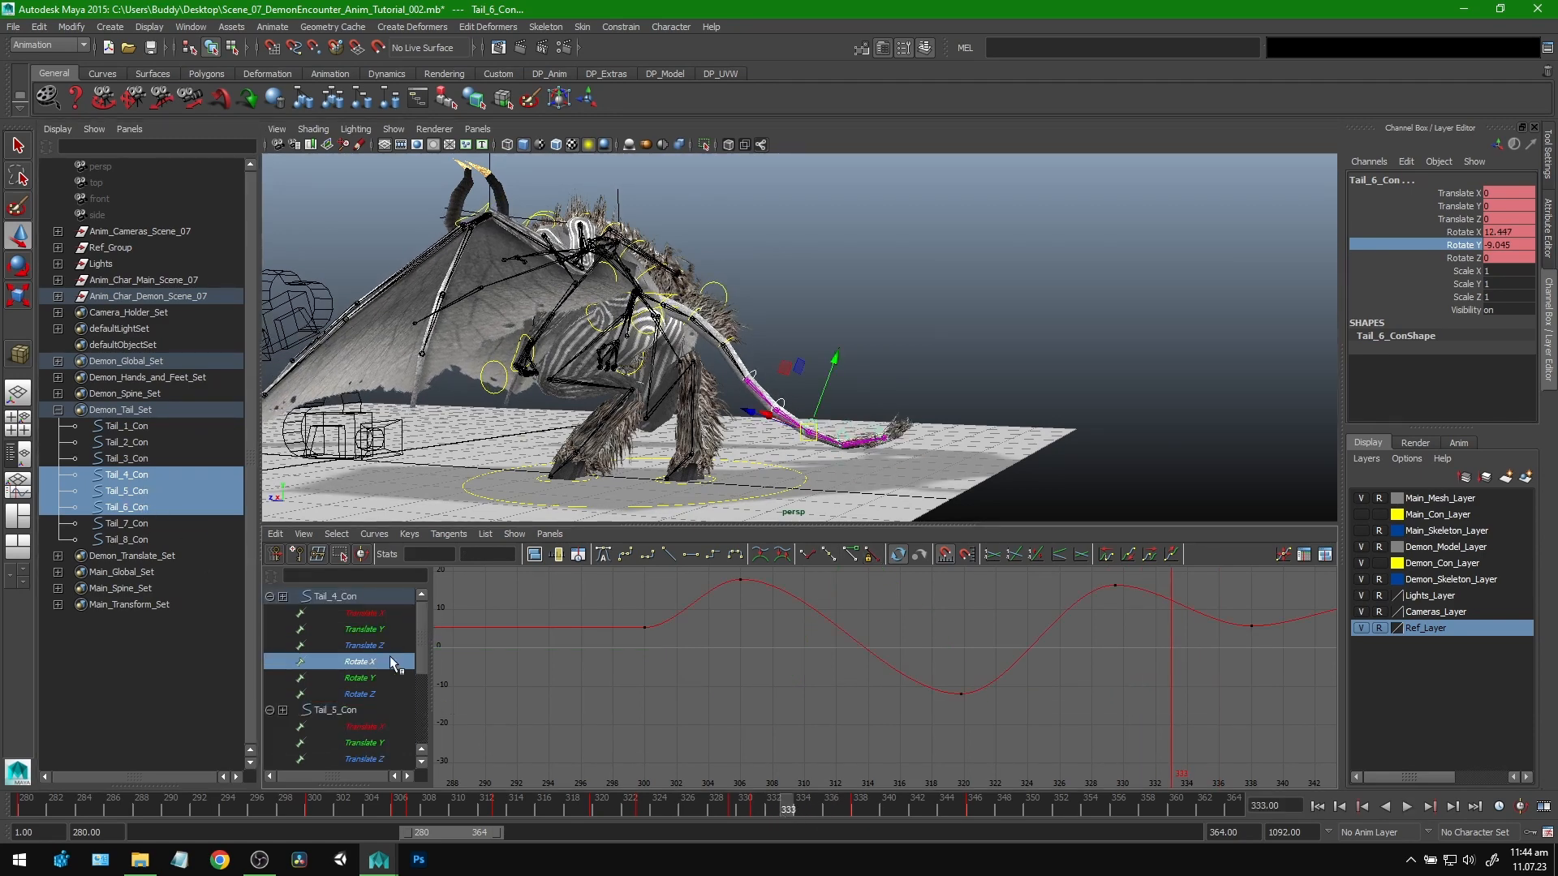
pyautogui.scroll(-3, 393, 659)
pyautogui.click(361, 645)
pyautogui.press('f')
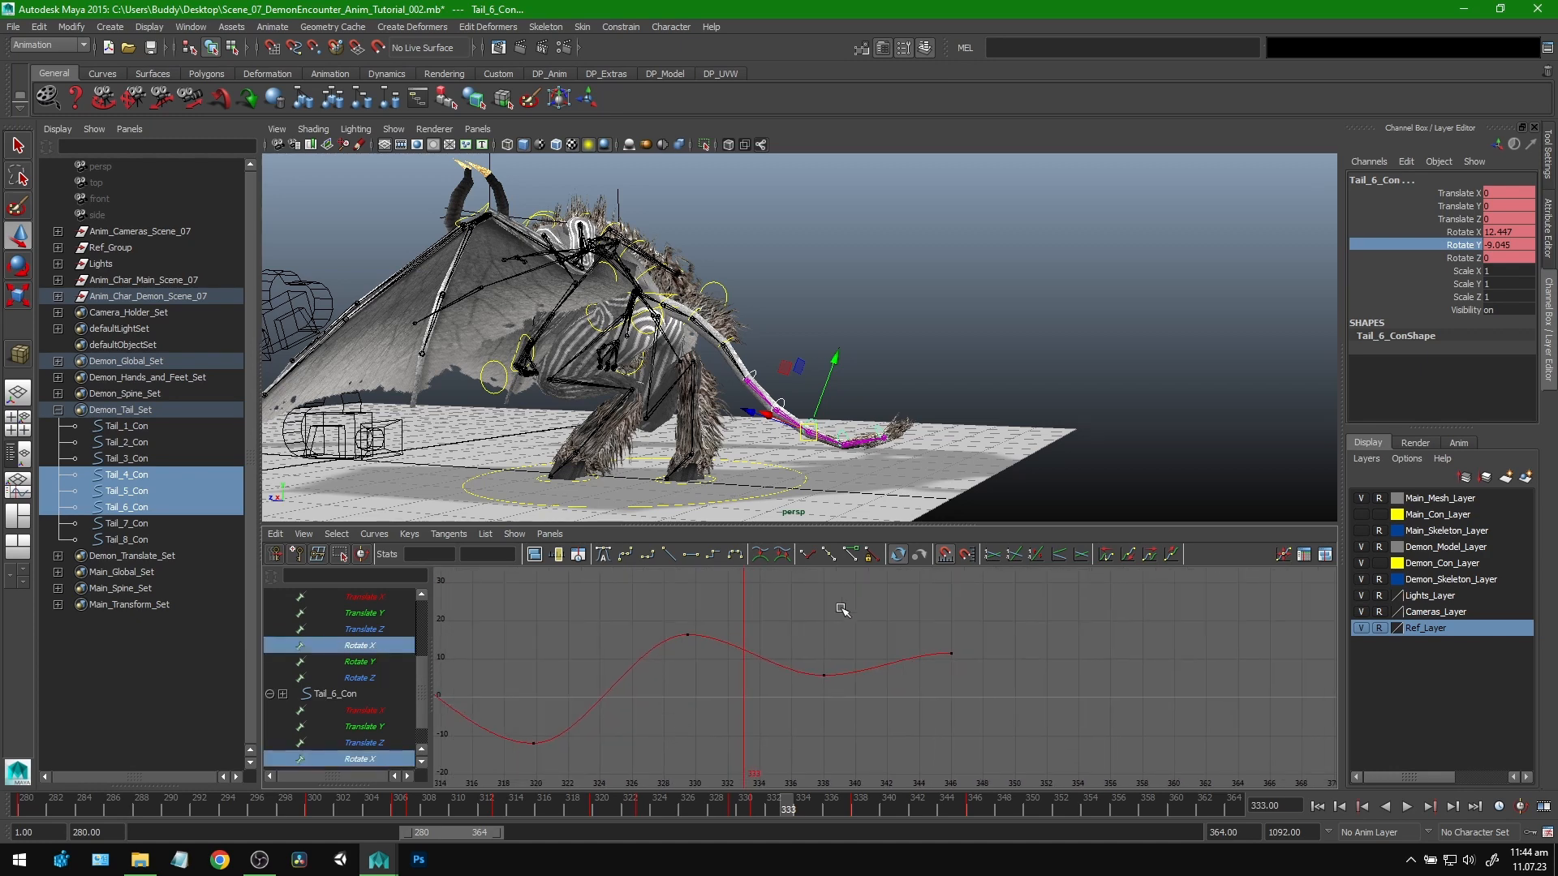
pyautogui.moveTo(900, 626); pyautogui.dragTo(1033, 735)
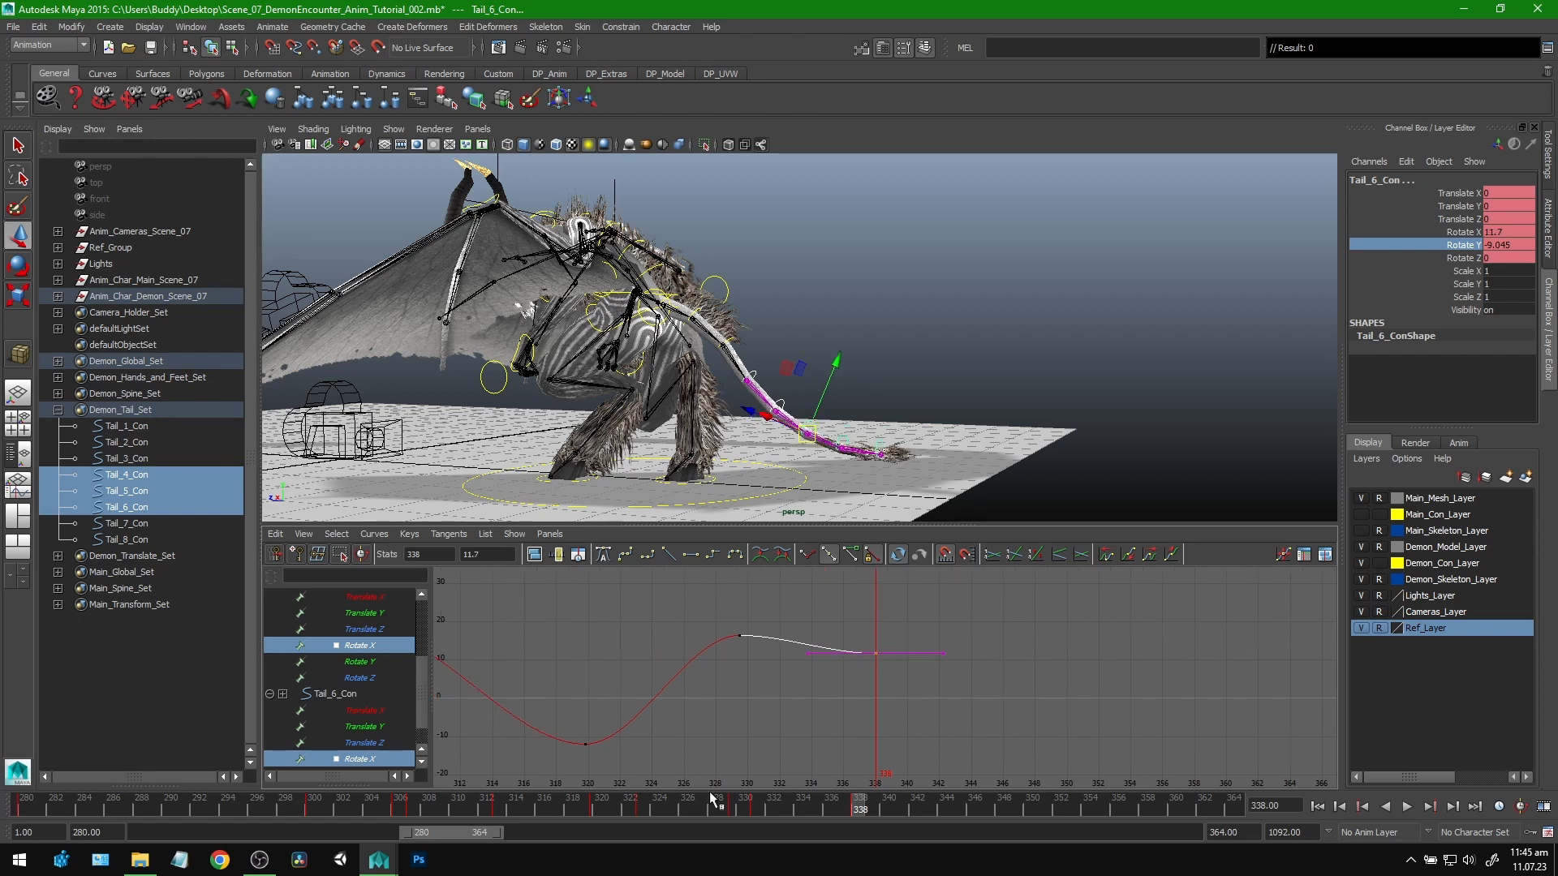
pyautogui.moveTo(711, 799); pyautogui.dragTo(860, 803)
# Step: Remove the Rotate X dip near frame 342 from Tail_7_Con and Tail_8_Con and end their curve at 15.296 on frame 340
pyautogui.click(130, 523)
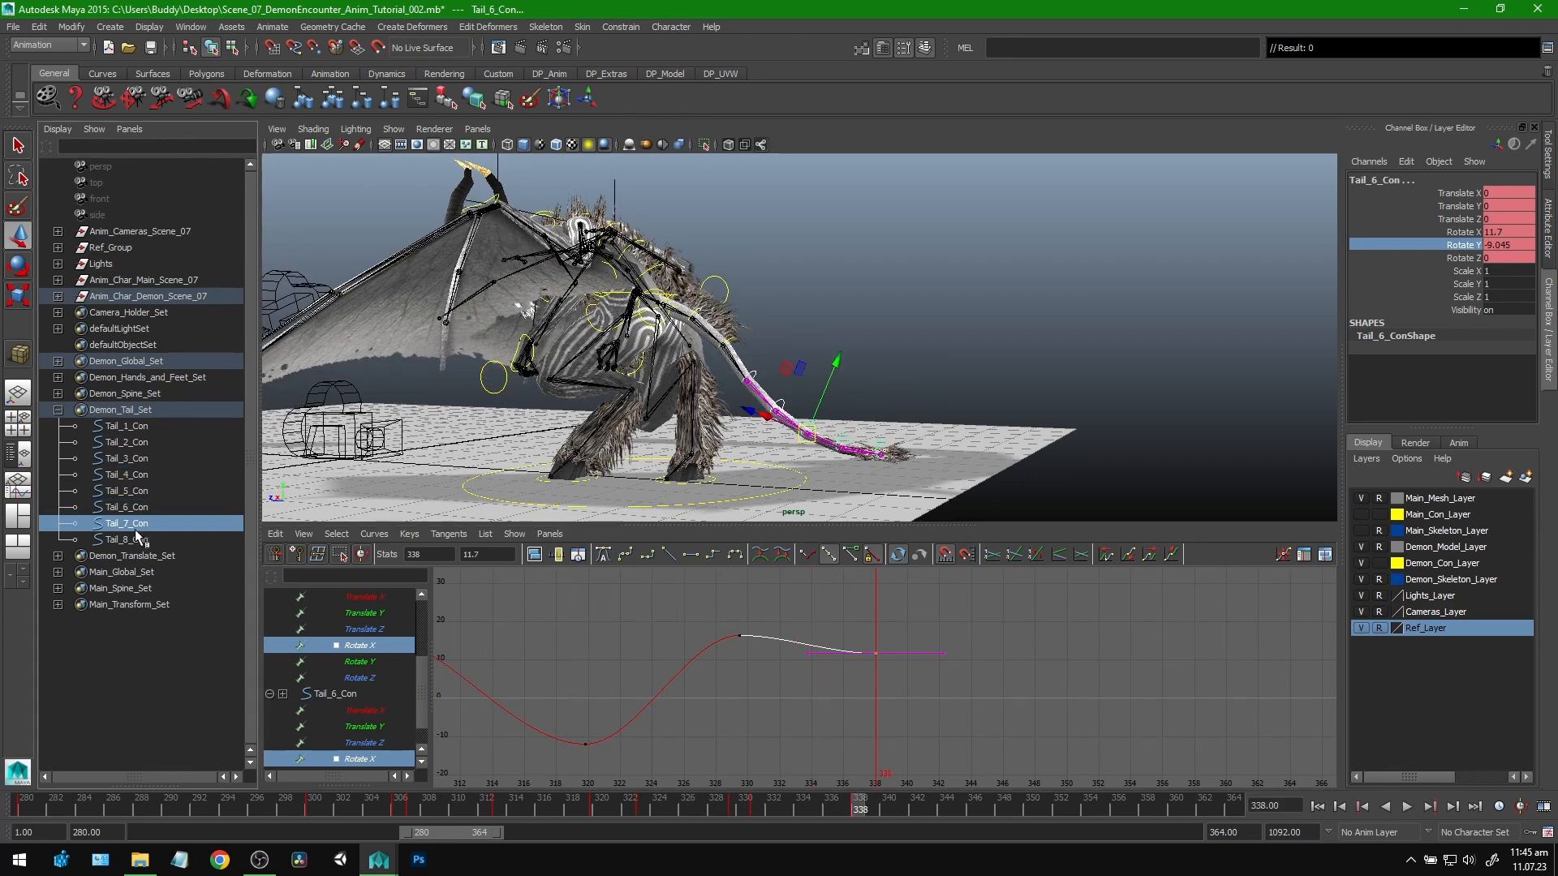
pyautogui.keyDown('ctrl'); pyautogui.click(140, 539); pyautogui.keyUp('ctrl')
pyautogui.moveTo(1055, 614); pyautogui.dragTo(1087, 676)
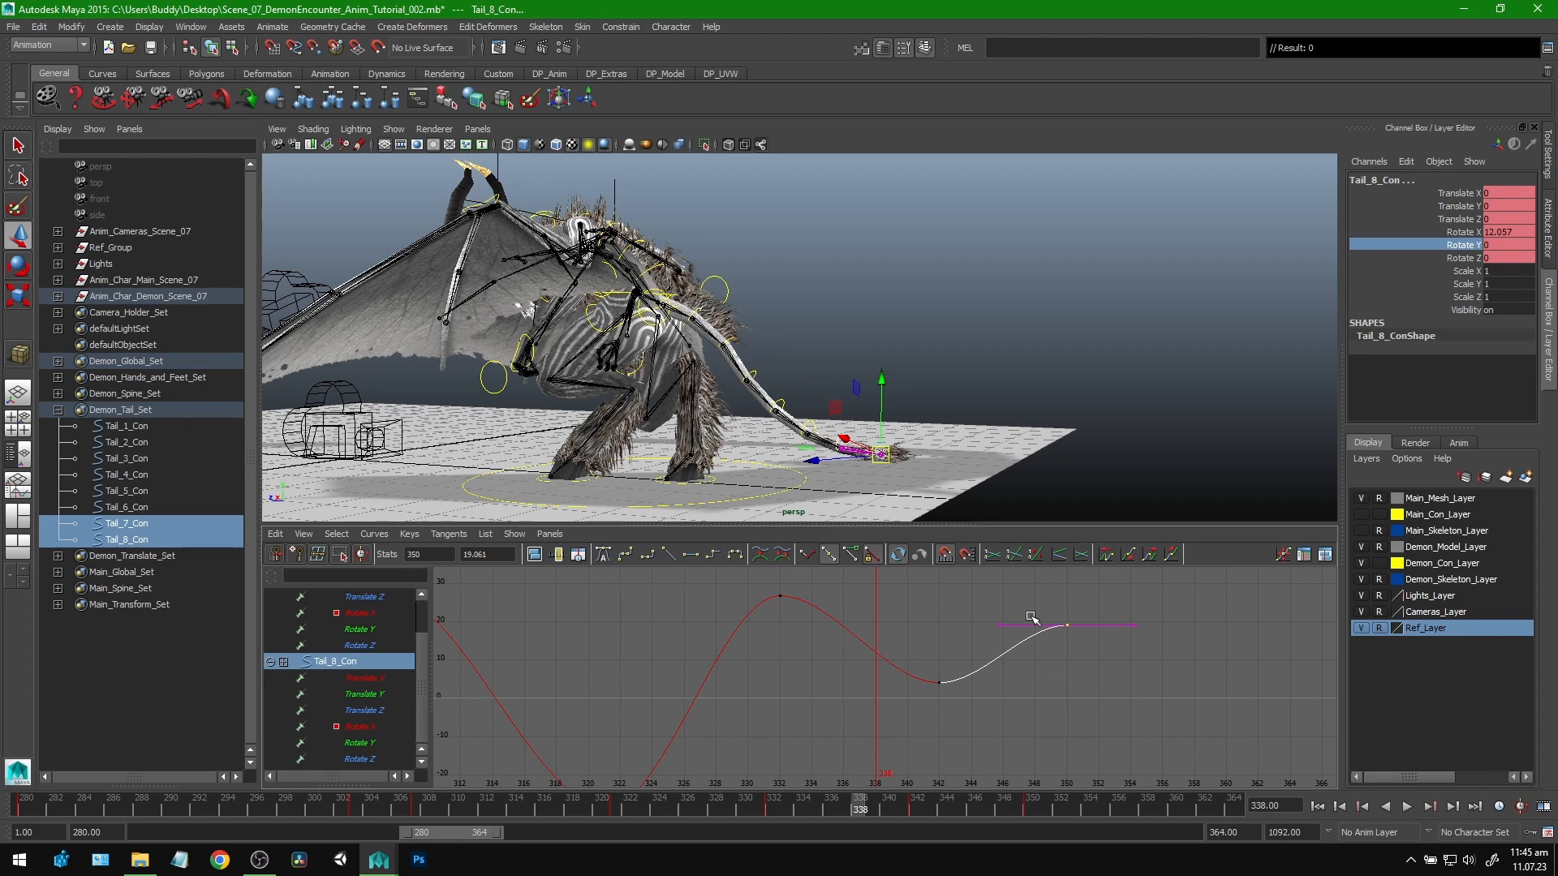
pyautogui.moveTo(824, 797); pyautogui.dragTo(888, 803)
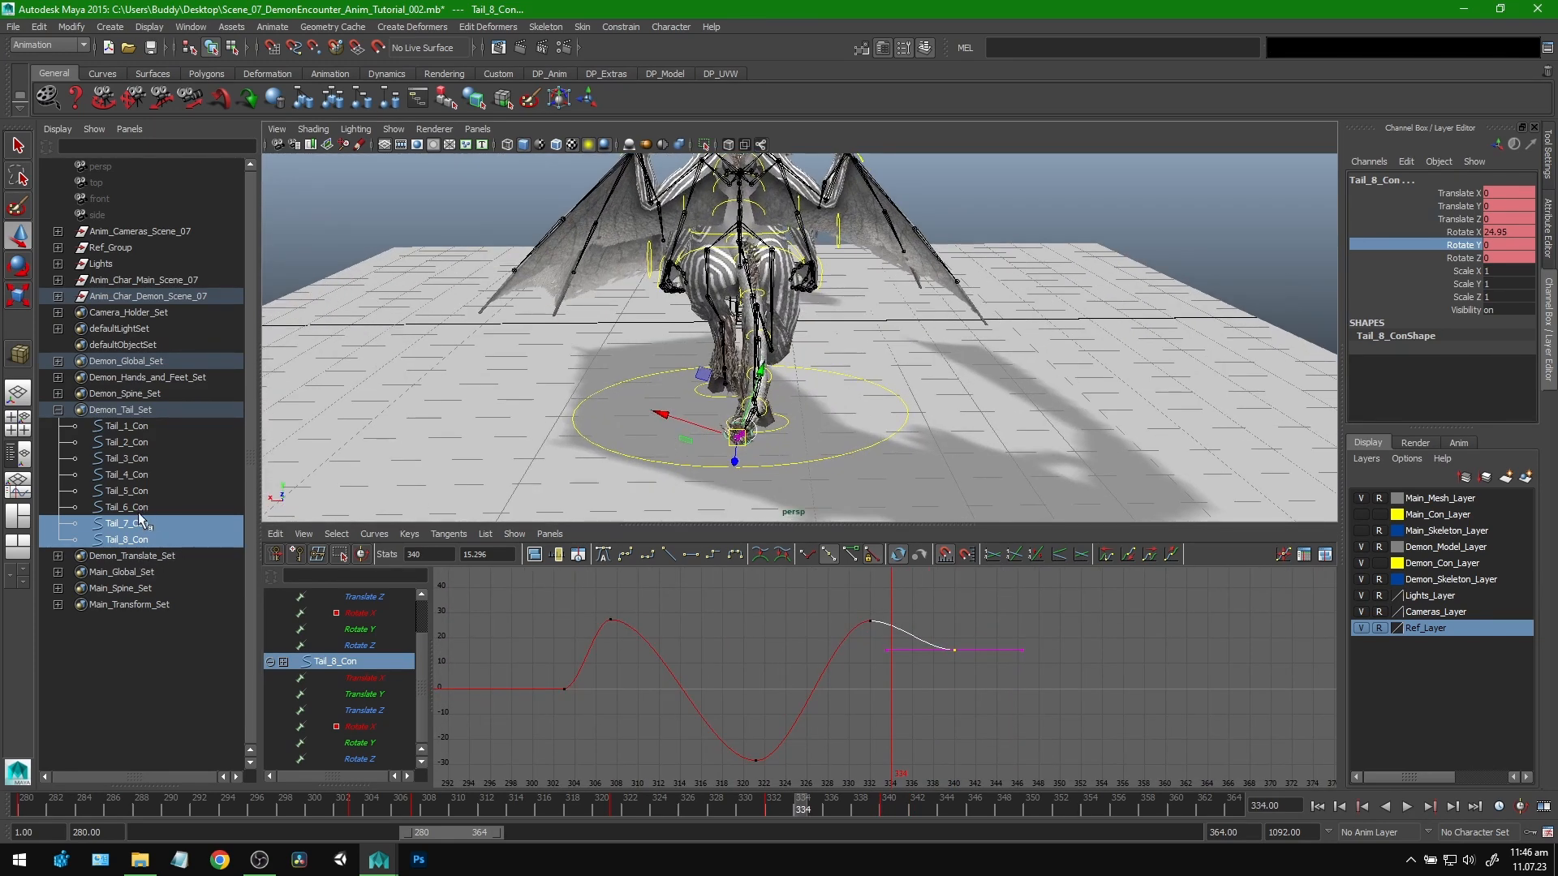
# Step: Start a Rotate Y swing on Tail_7_Con and Tail_8_Con from 0 on frame 298 to 25.537 on frame 303
pyautogui.click(143, 524)
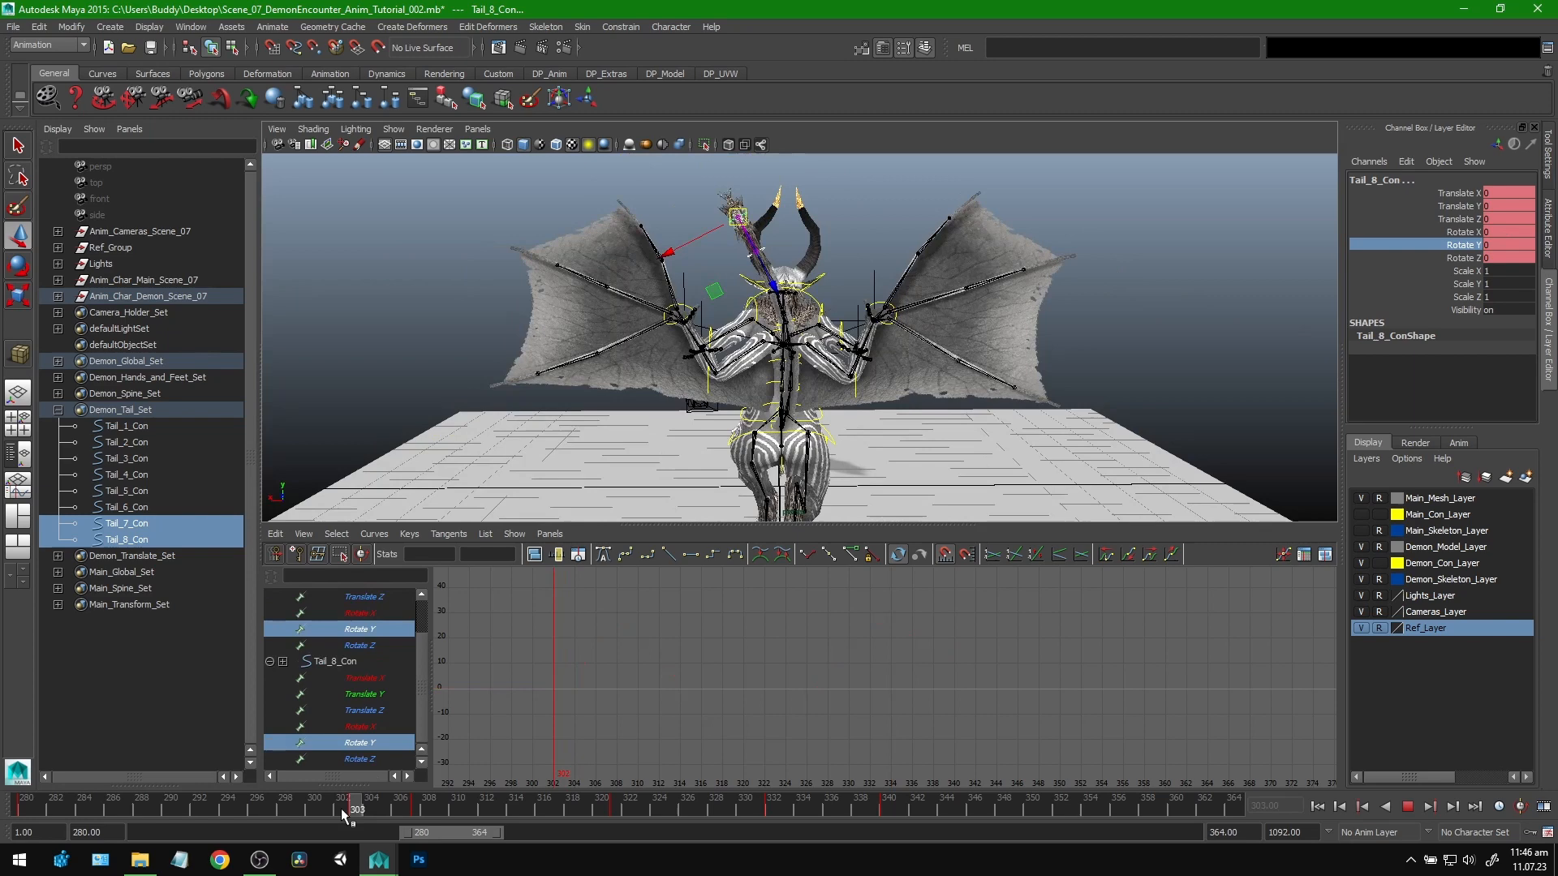
pyautogui.moveTo(341, 808)
pyautogui.mouseDown()
pyautogui.moveTo(274, 809)
pyautogui.moveTo(365, 816)
pyautogui.moveTo(349, 815)
pyautogui.mouseUp()
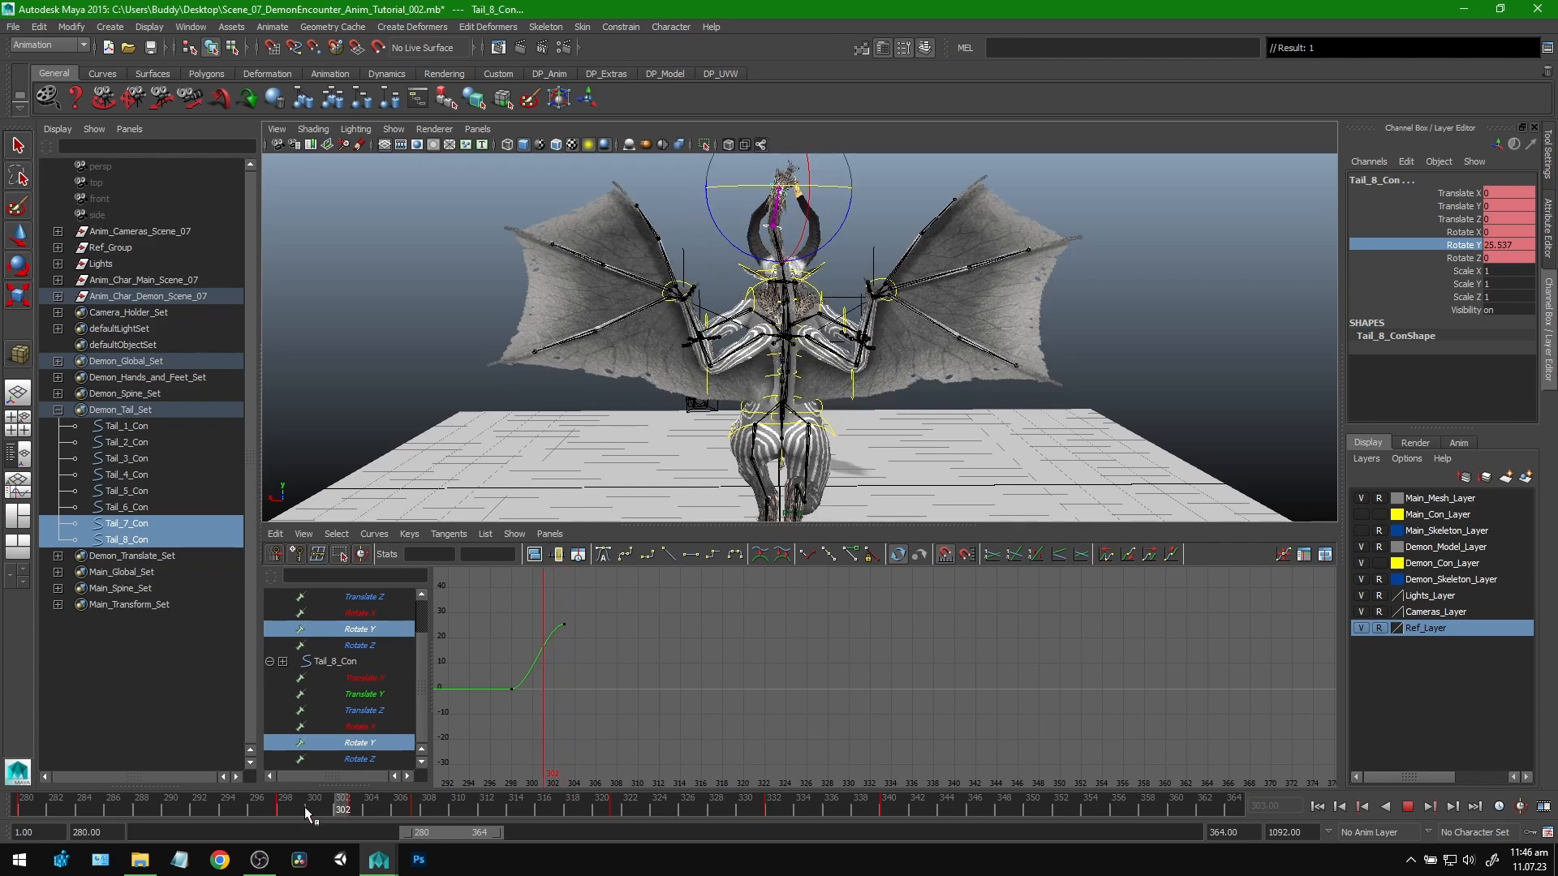
pyautogui.moveTo(309, 814); pyautogui.dragTo(391, 817)
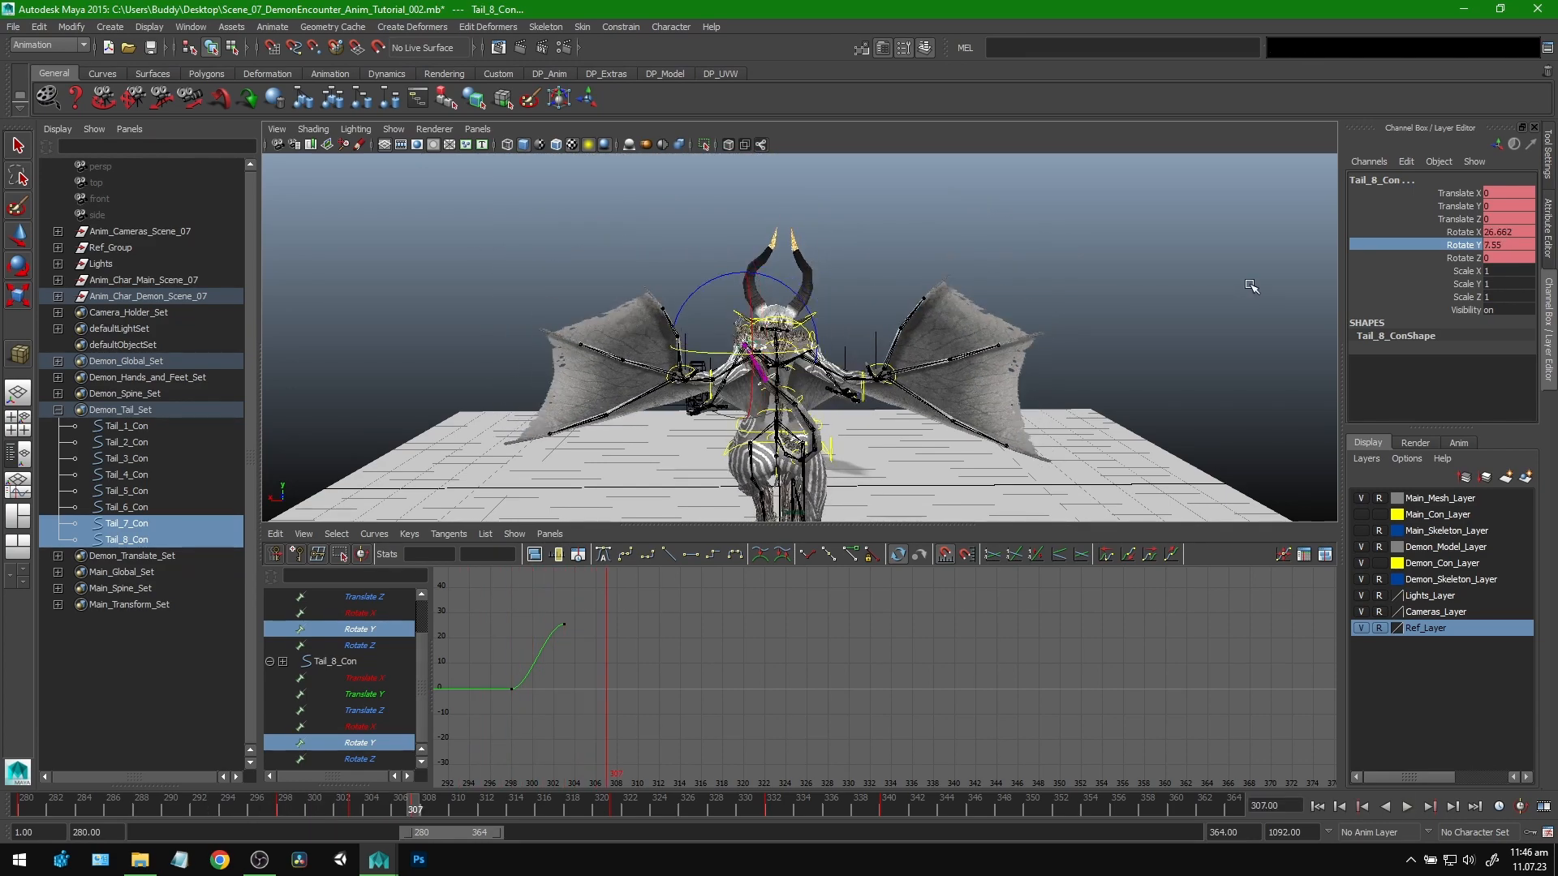
# Step: Swing Rotate Y of Tail_7_Con and Tail_8_Con to -20.625 on frame 309 and back to 24.997 on frame 315
pyautogui.press('s')
pyautogui.keyDown('alt'); pyautogui.moveTo(1176, 304); pyautogui.dragTo(636, 645); pyautogui.keyUp('alt')
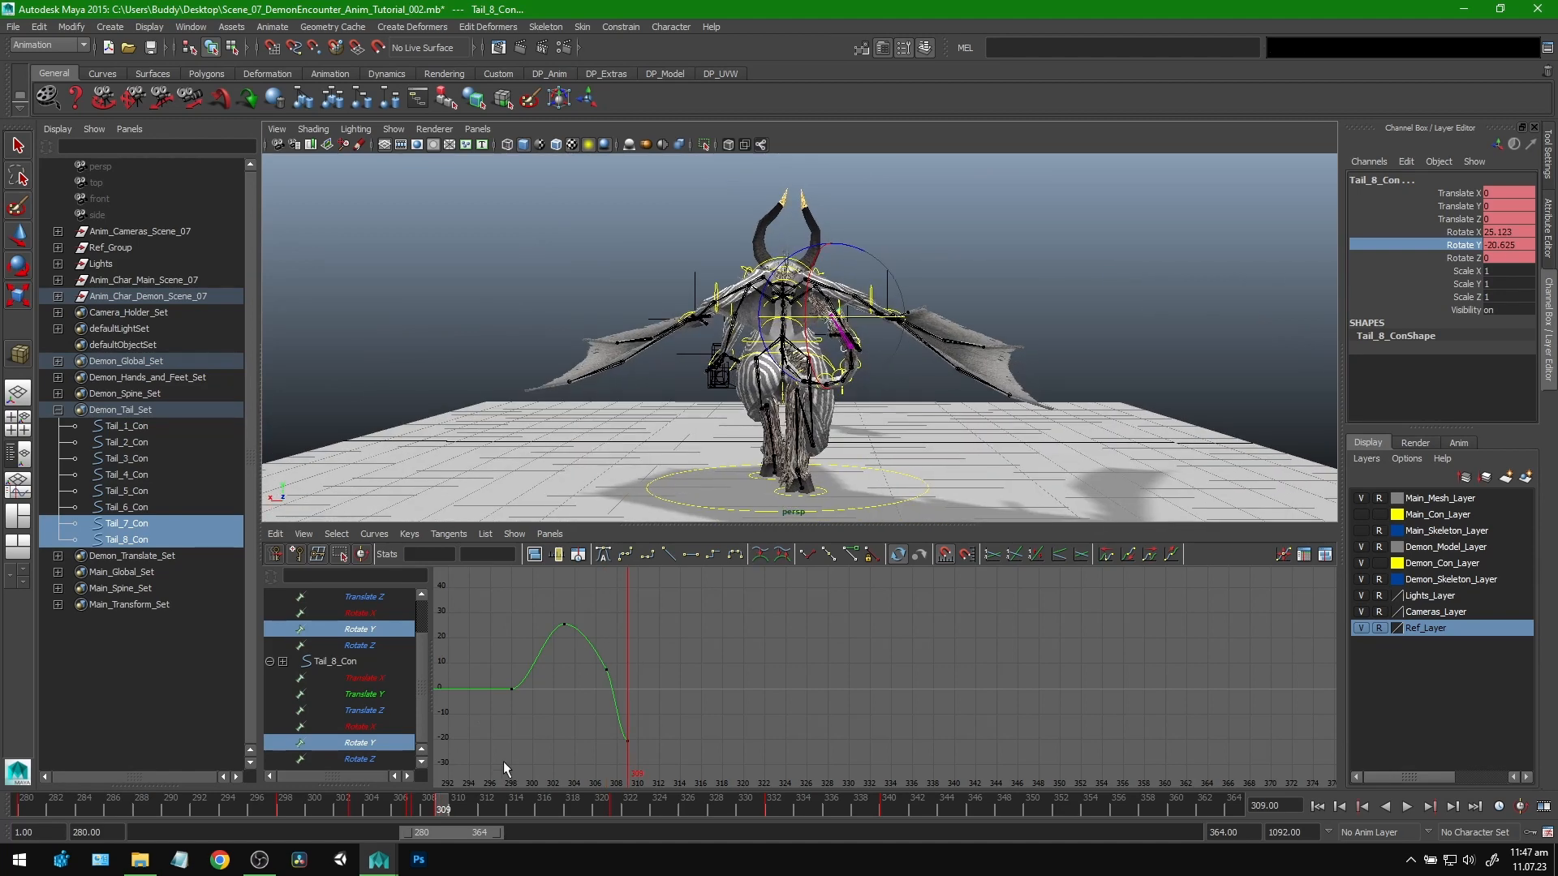
pyautogui.moveTo(443, 811)
pyautogui.mouseDown()
pyautogui.moveTo(328, 809)
pyautogui.moveTo(429, 816)
pyautogui.mouseUp()
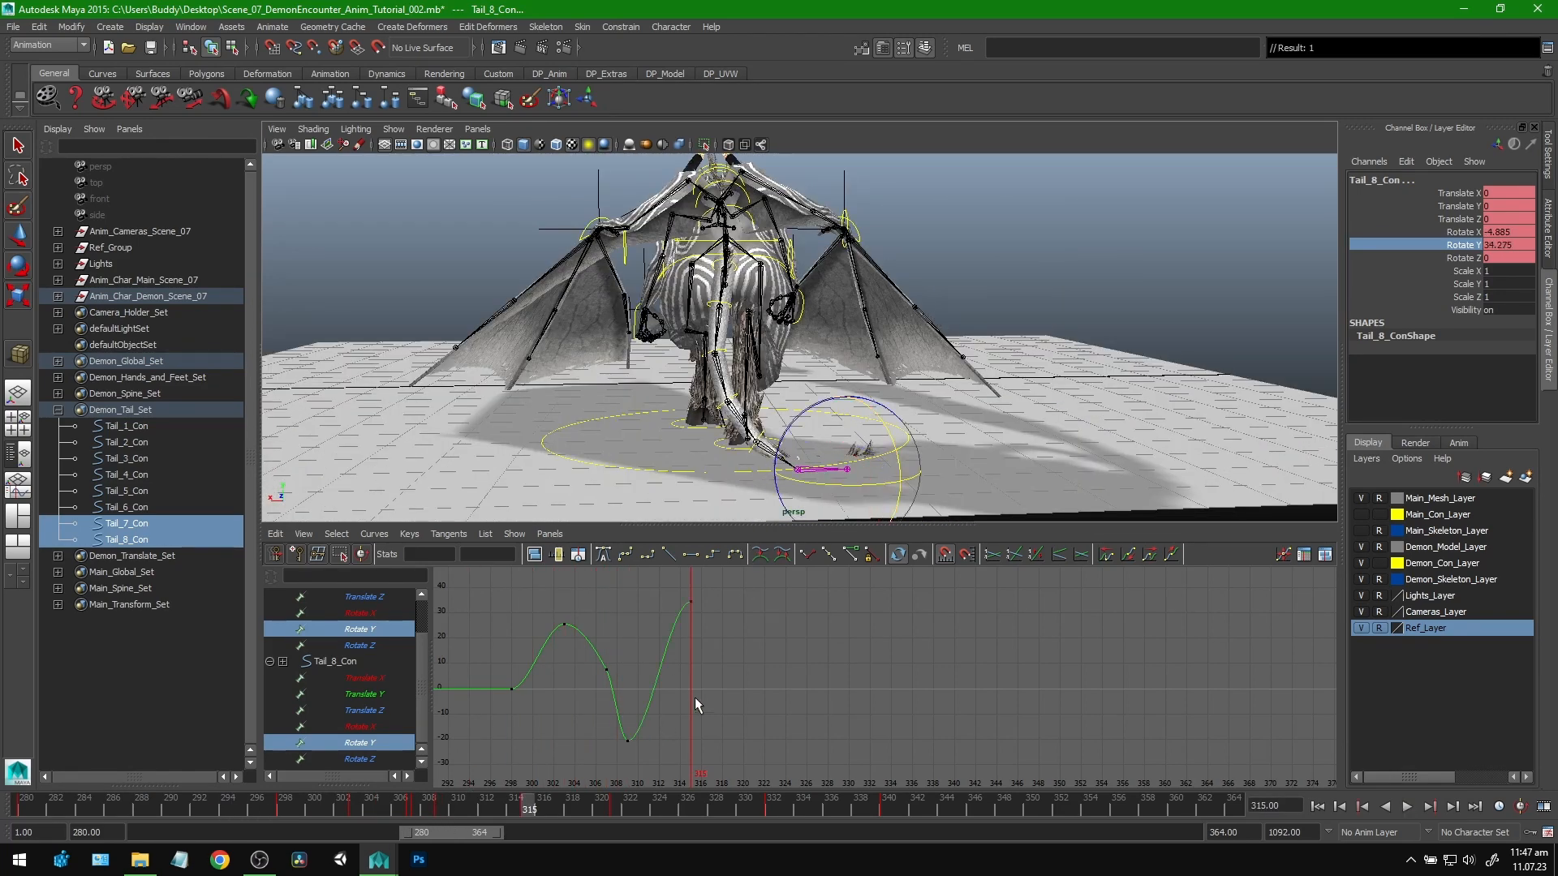
pyautogui.moveTo(610, 812); pyautogui.dragTo(659, 823)
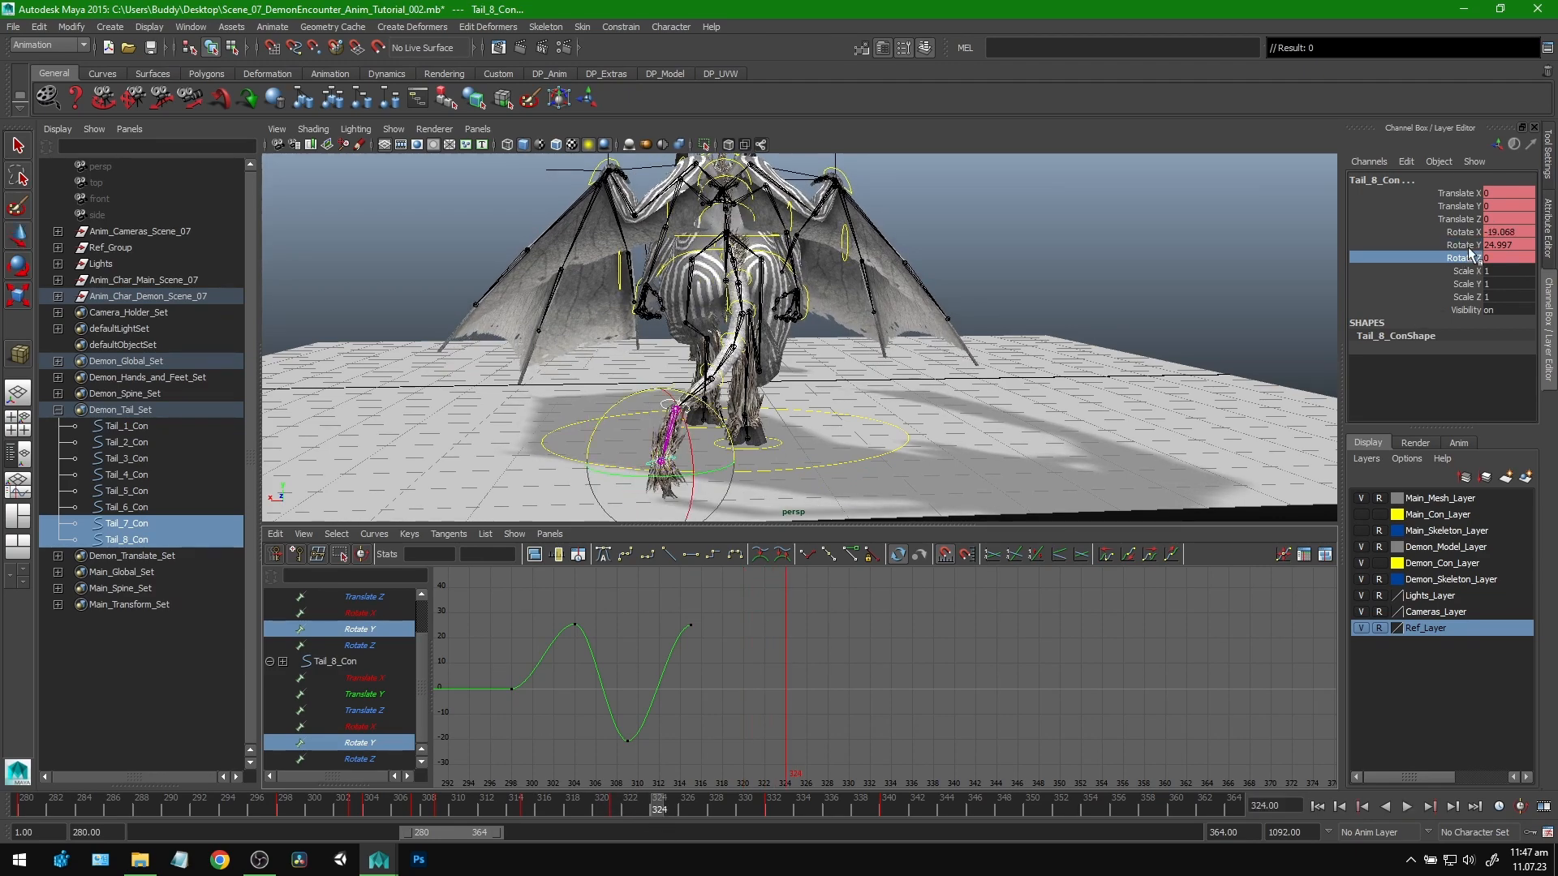
# Step: Key Rotate Y of Tail_7_Con and Tail_8_Con at -30.022 on frame 324 and scrub the swing
pyautogui.click(1469, 245)
pyautogui.keyDown('alt'); pyautogui.moveTo(917, 410); pyautogui.dragTo(824, 415); pyautogui.keyUp('alt')
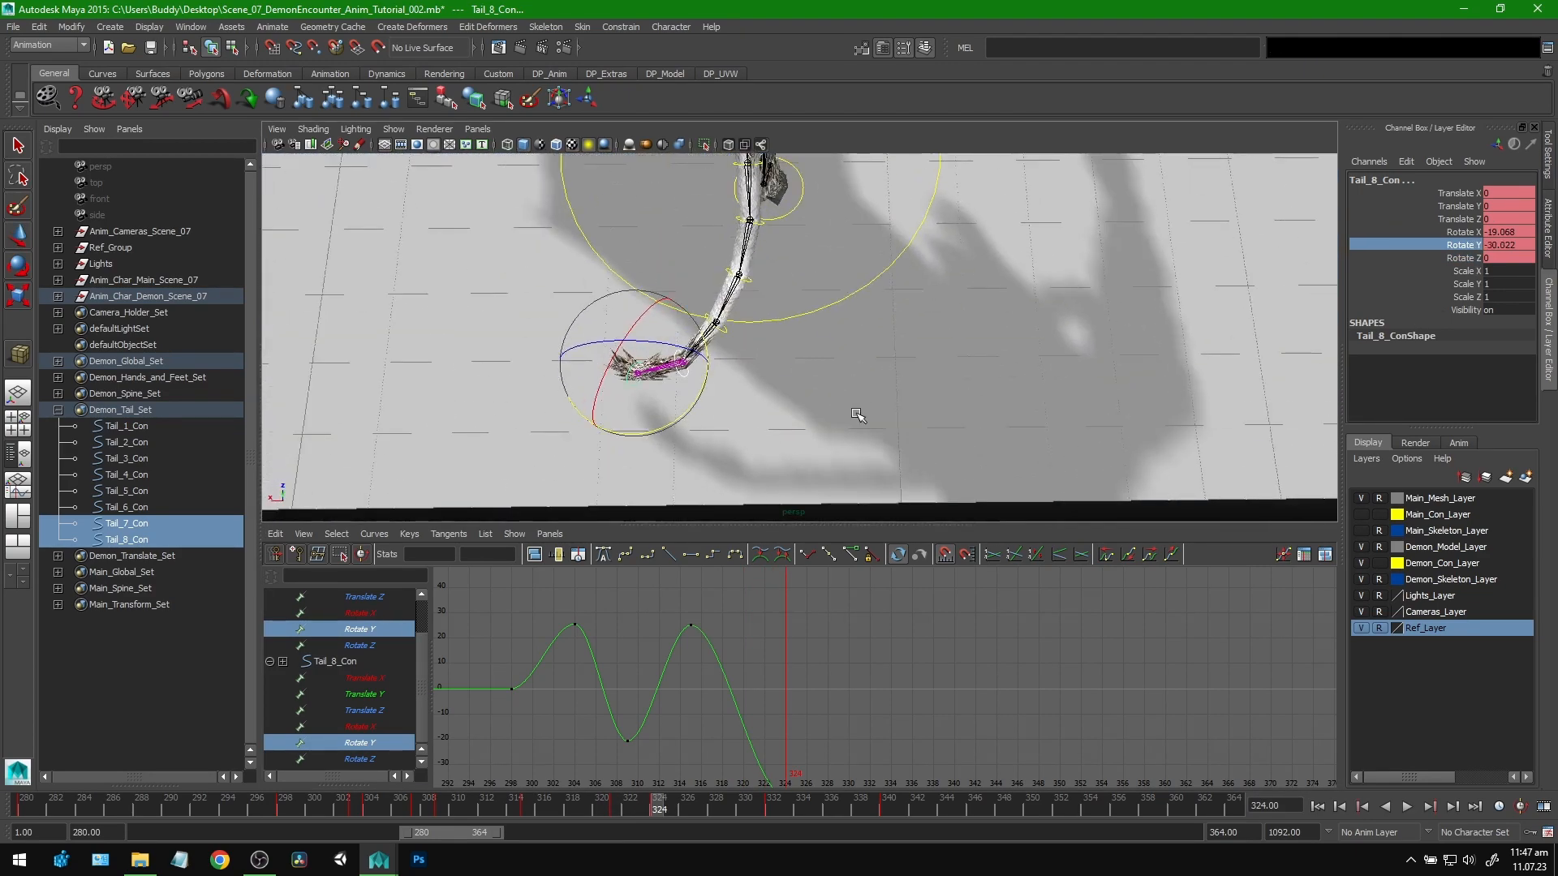
pyautogui.keyDown('alt'); pyautogui.moveTo(917, 381); pyautogui.dragTo(921, 307); pyautogui.keyUp('alt')
pyautogui.moveTo(663, 815); pyautogui.dragTo(844, 816)
# Step: For Tail_4_Con, Tail_5_Con and Tail_6_Con, raise the Rotate X trough near frame 320 to -1.372 and move the Rotate Y peak to frame 315
pyautogui.scroll(-5, 799, 365)
pyautogui.keyDown('alt'); pyautogui.moveTo(799, 365); pyautogui.dragTo(981, 378); pyautogui.keyUp('alt')
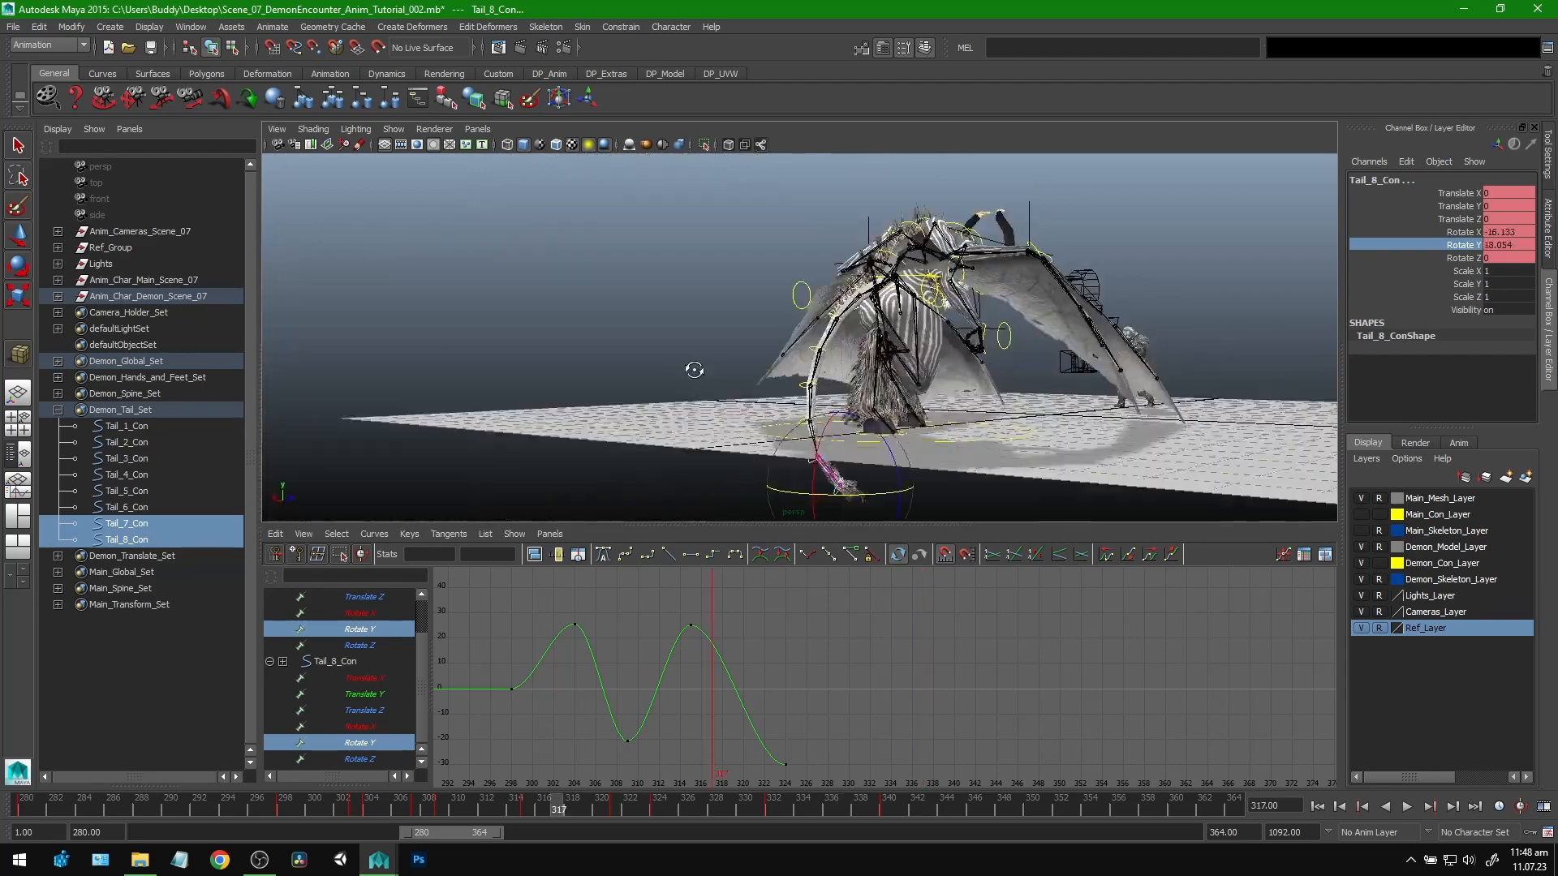
pyautogui.keyDown('alt'); pyautogui.moveTo(695, 368); pyautogui.dragTo(646, 369); pyautogui.keyUp('alt')
pyautogui.keyDown('alt'); pyautogui.moveTo(647, 369); pyautogui.dragTo(637, 439, button='right'); pyautogui.keyUp('alt')
pyautogui.keyDown('alt'); pyautogui.moveTo(574, 421); pyautogui.dragTo(983, 405); pyautogui.keyUp('alt')
pyautogui.keyDown('alt'); pyautogui.moveTo(982, 406); pyautogui.dragTo(933, 406, button='right'); pyautogui.keyUp('alt')
pyautogui.keyDown('alt'); pyautogui.moveTo(933, 406); pyautogui.dragTo(933, 388, button='middle'); pyautogui.keyUp('alt')
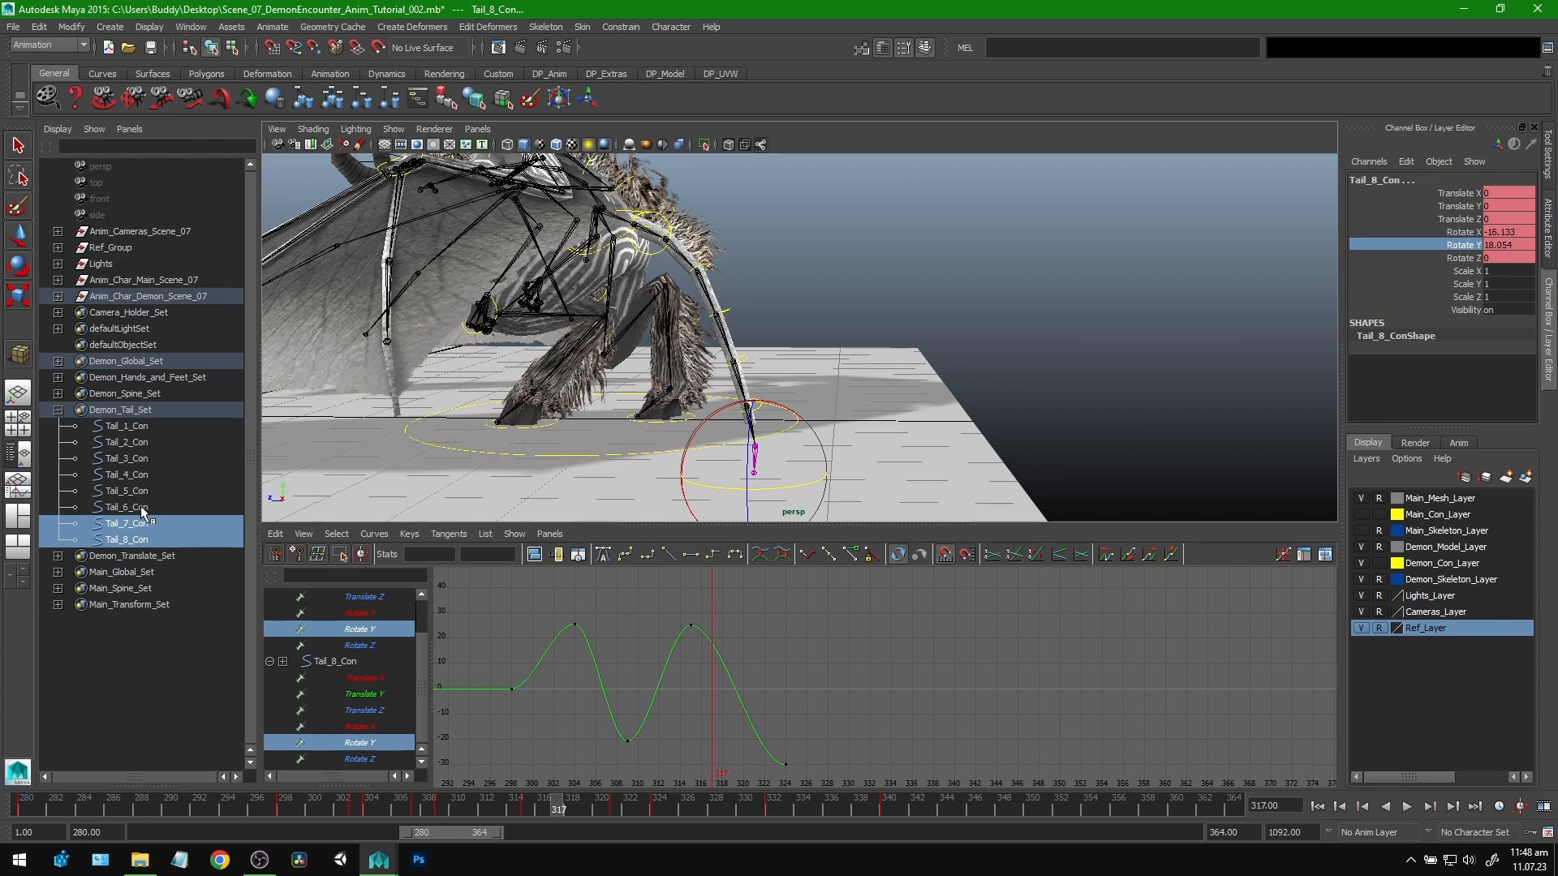
pyautogui.moveTo(138, 504); pyautogui.dragTo(136, 477)
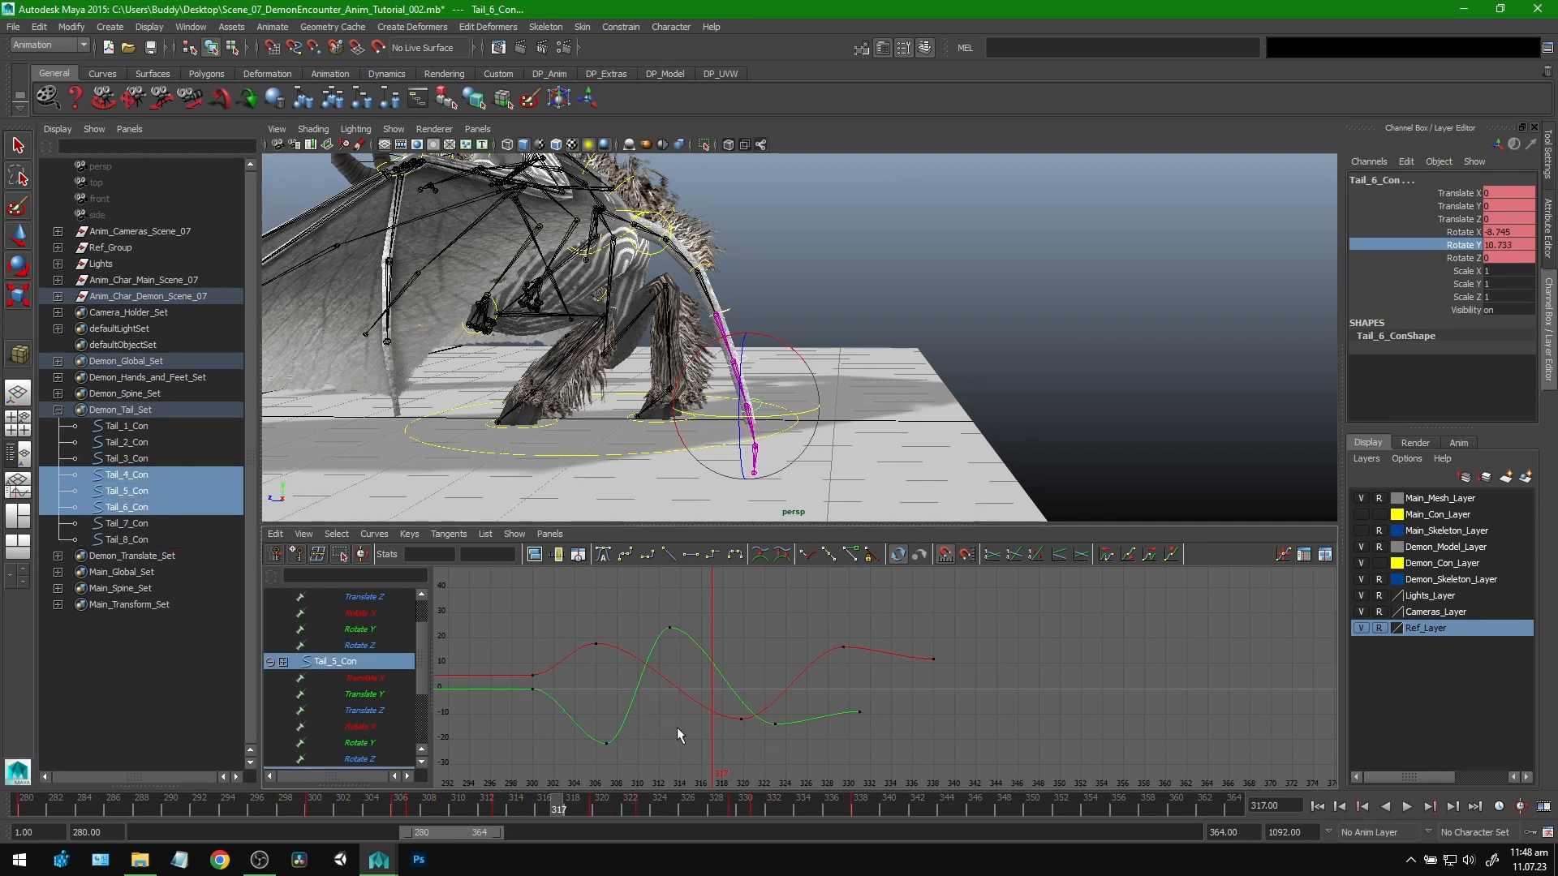
pyautogui.keyDown('alt'); pyautogui.moveTo(715, 711); pyautogui.dragTo(748, 672, button='middle'); pyautogui.keyUp('alt')
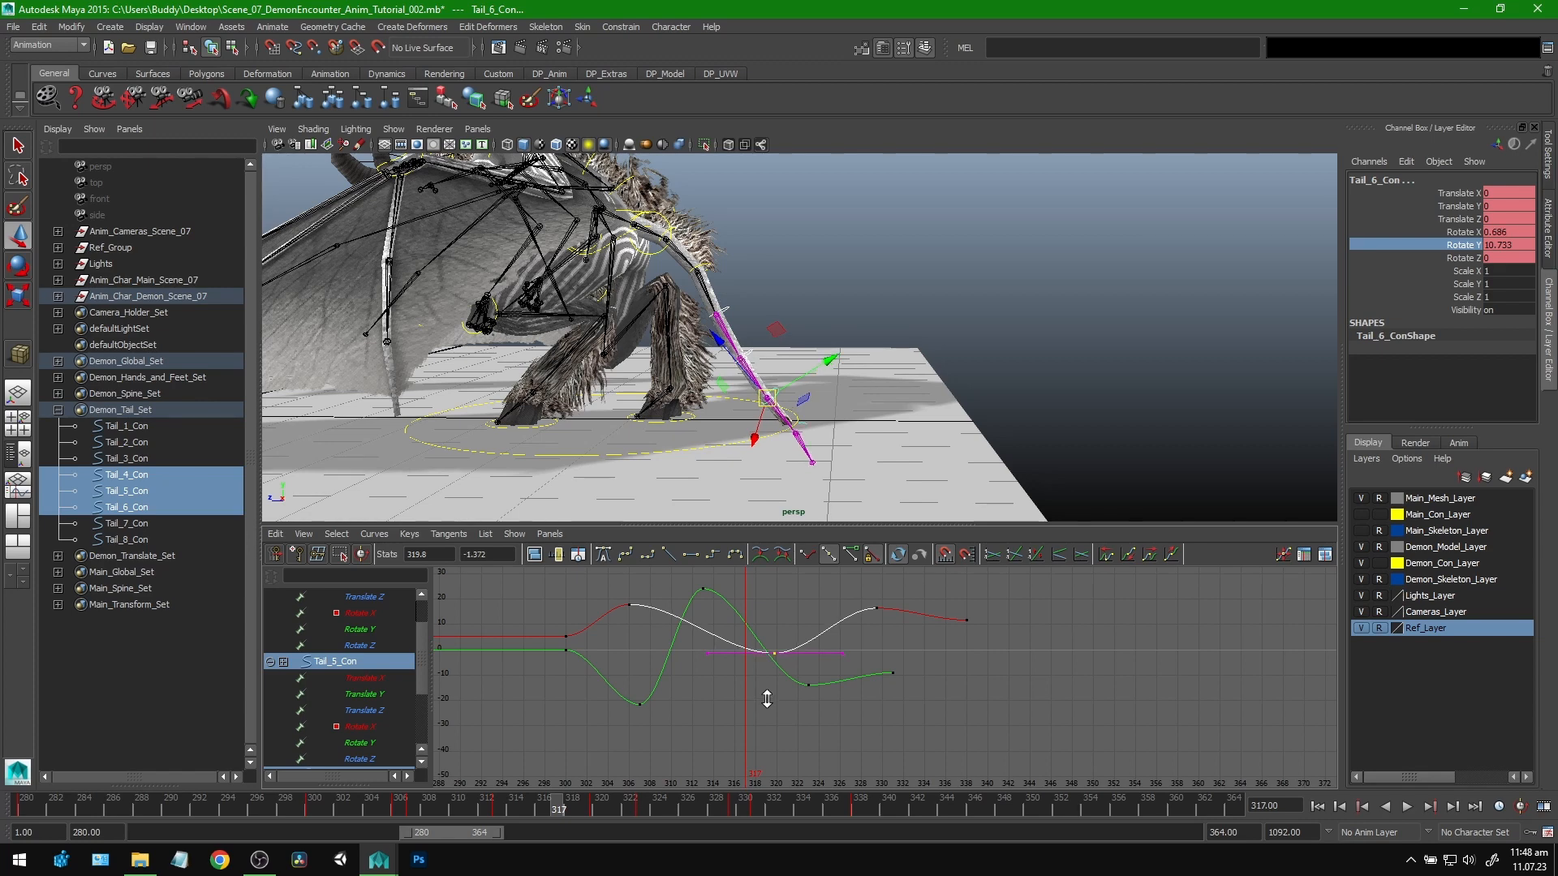
pyautogui.moveTo(421, 807); pyautogui.dragTo(522, 812)
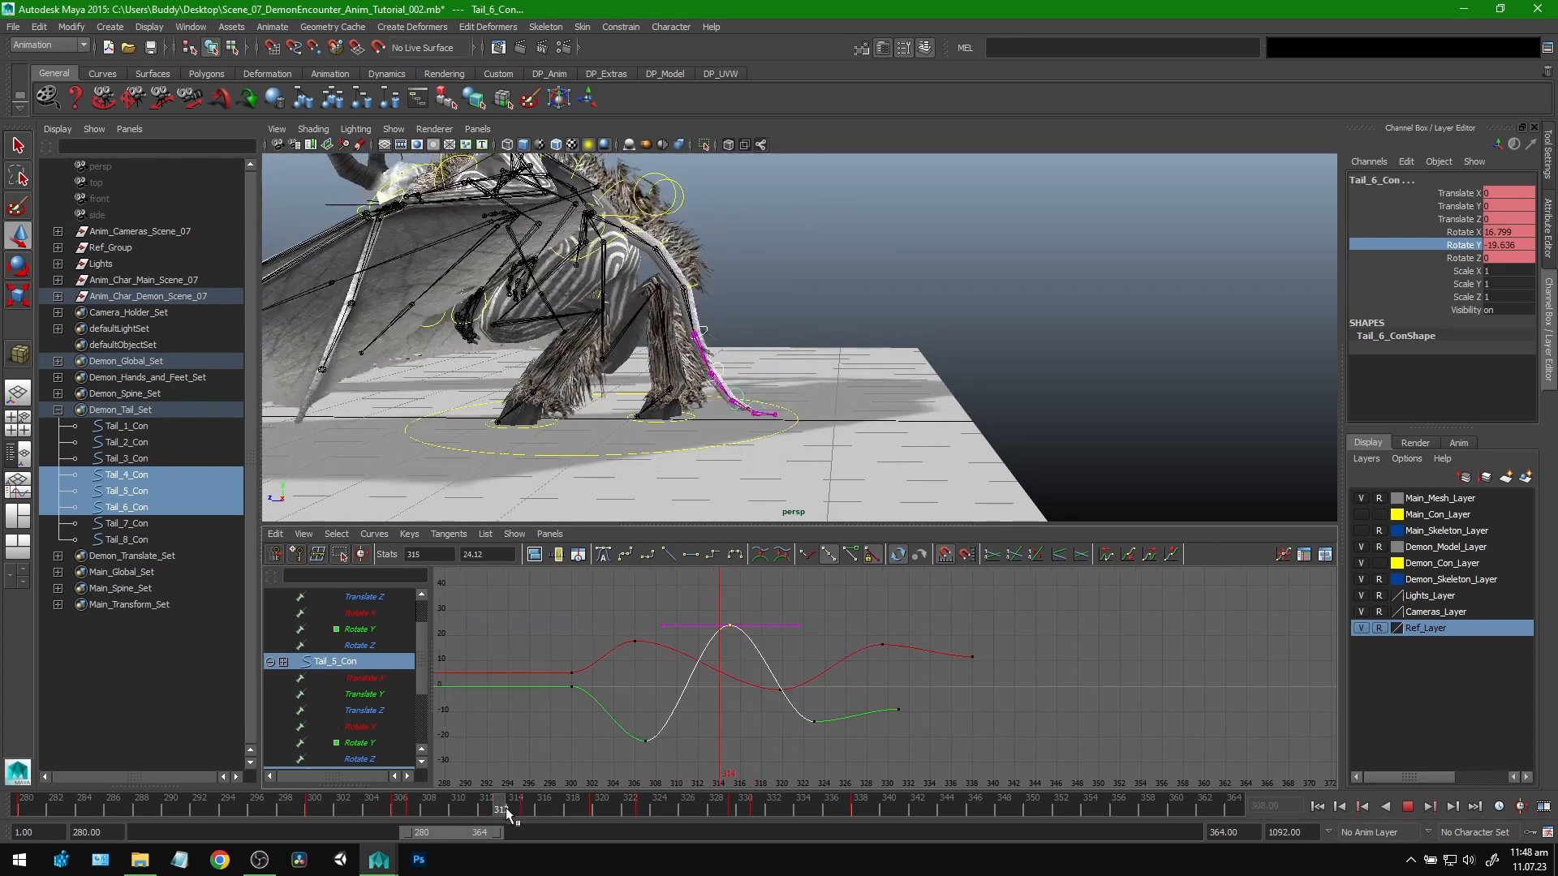
pyautogui.moveTo(505, 806); pyautogui.dragTo(698, 805)
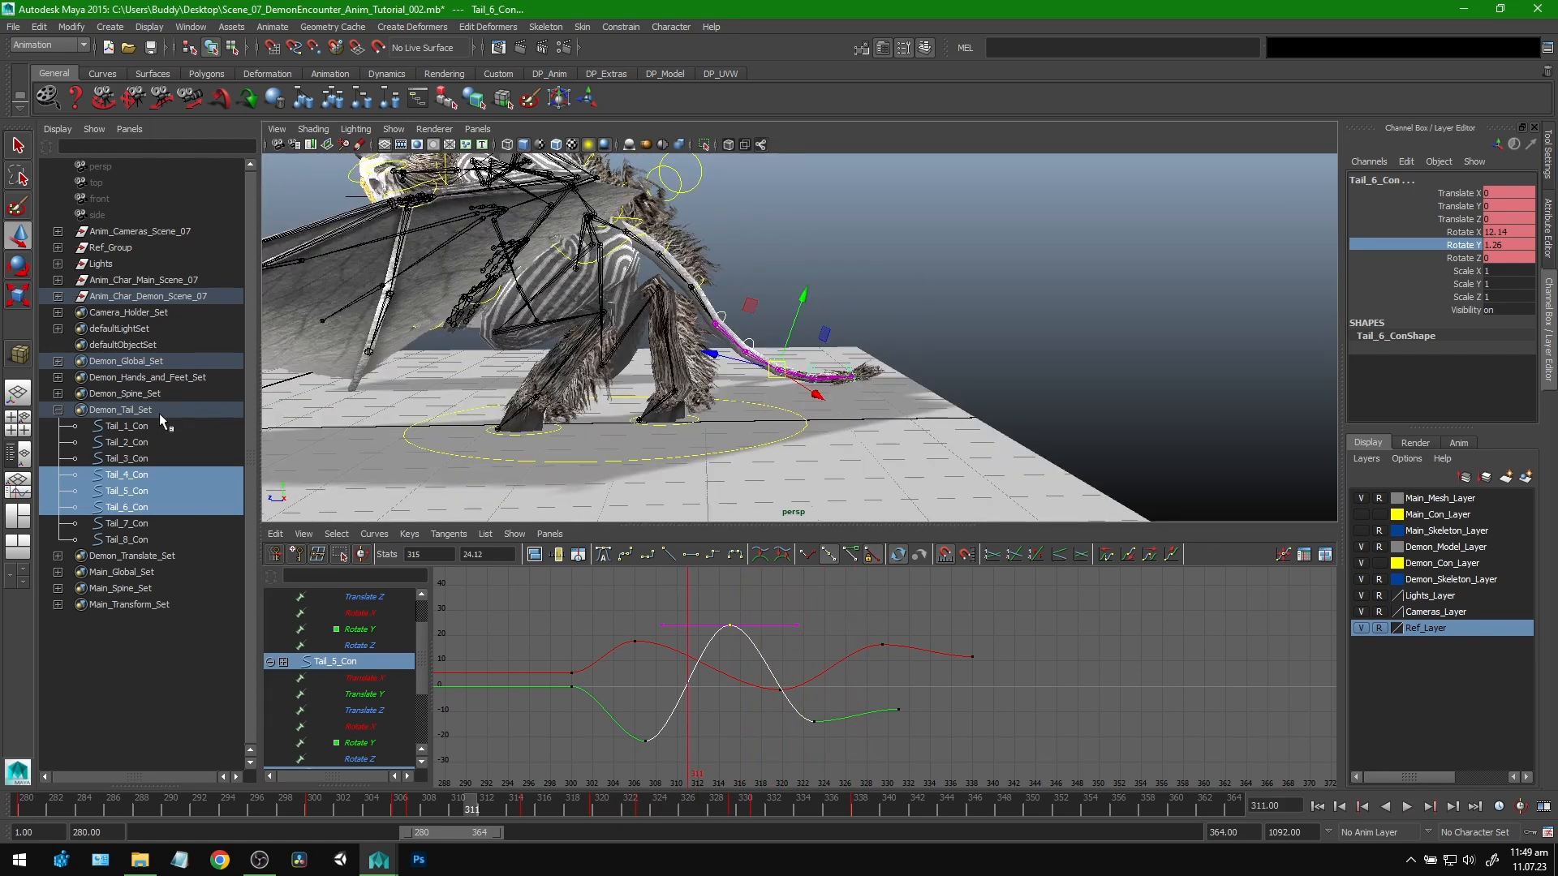
# Step: Select the Rotate X keys of Tail_1_Con from frame 309 onward, shift them in time and scrub the landing
pyautogui.click(155, 426)
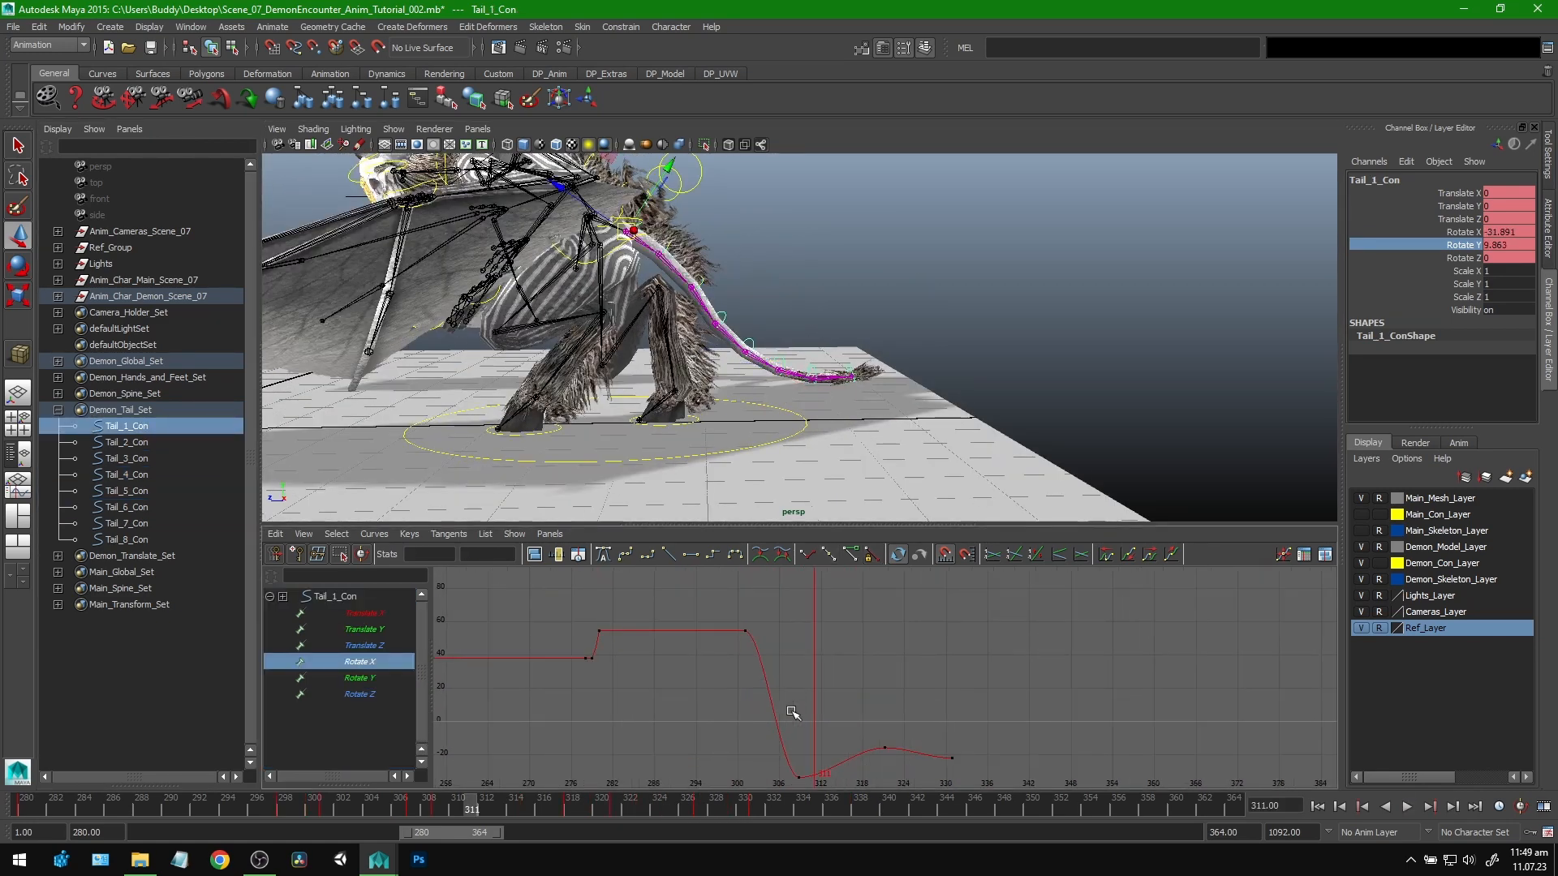
pyautogui.keyDown('alt'); pyautogui.moveTo(789, 707); pyautogui.dragTo(799, 677, button='middle'); pyautogui.keyUp('alt')
pyautogui.moveTo(414, 806)
pyautogui.mouseDown()
pyautogui.moveTo(326, 802)
pyautogui.moveTo(444, 805)
pyautogui.mouseUp()
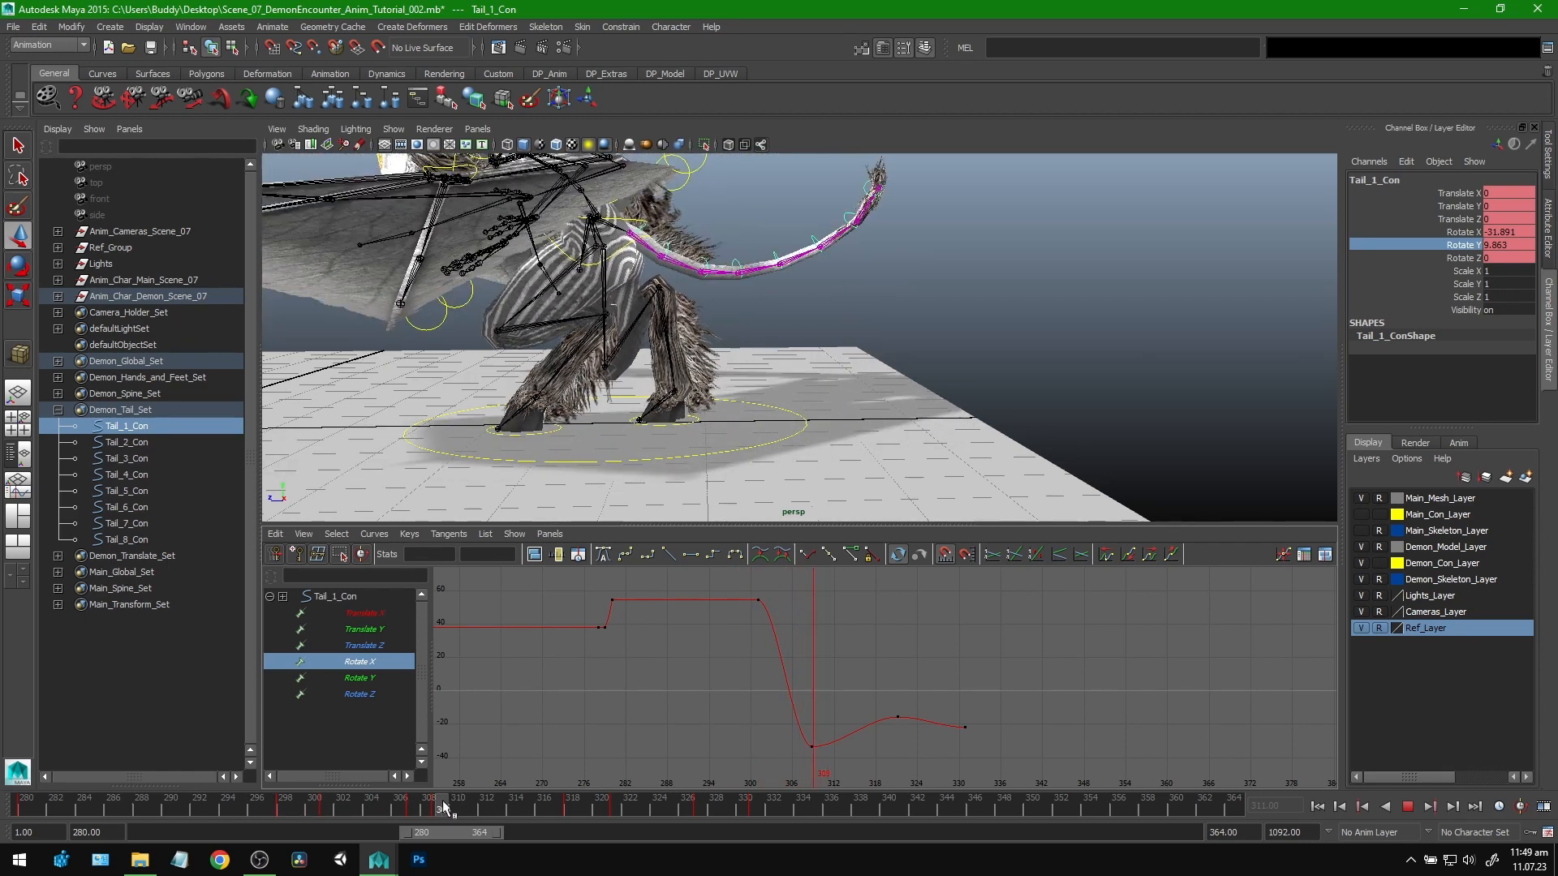
pyautogui.keyDown('alt'); pyautogui.moveTo(797, 678); pyautogui.dragTo(781, 659, button='middle'); pyautogui.keyUp('alt')
pyautogui.moveTo(1005, 657); pyautogui.dragTo(758, 756)
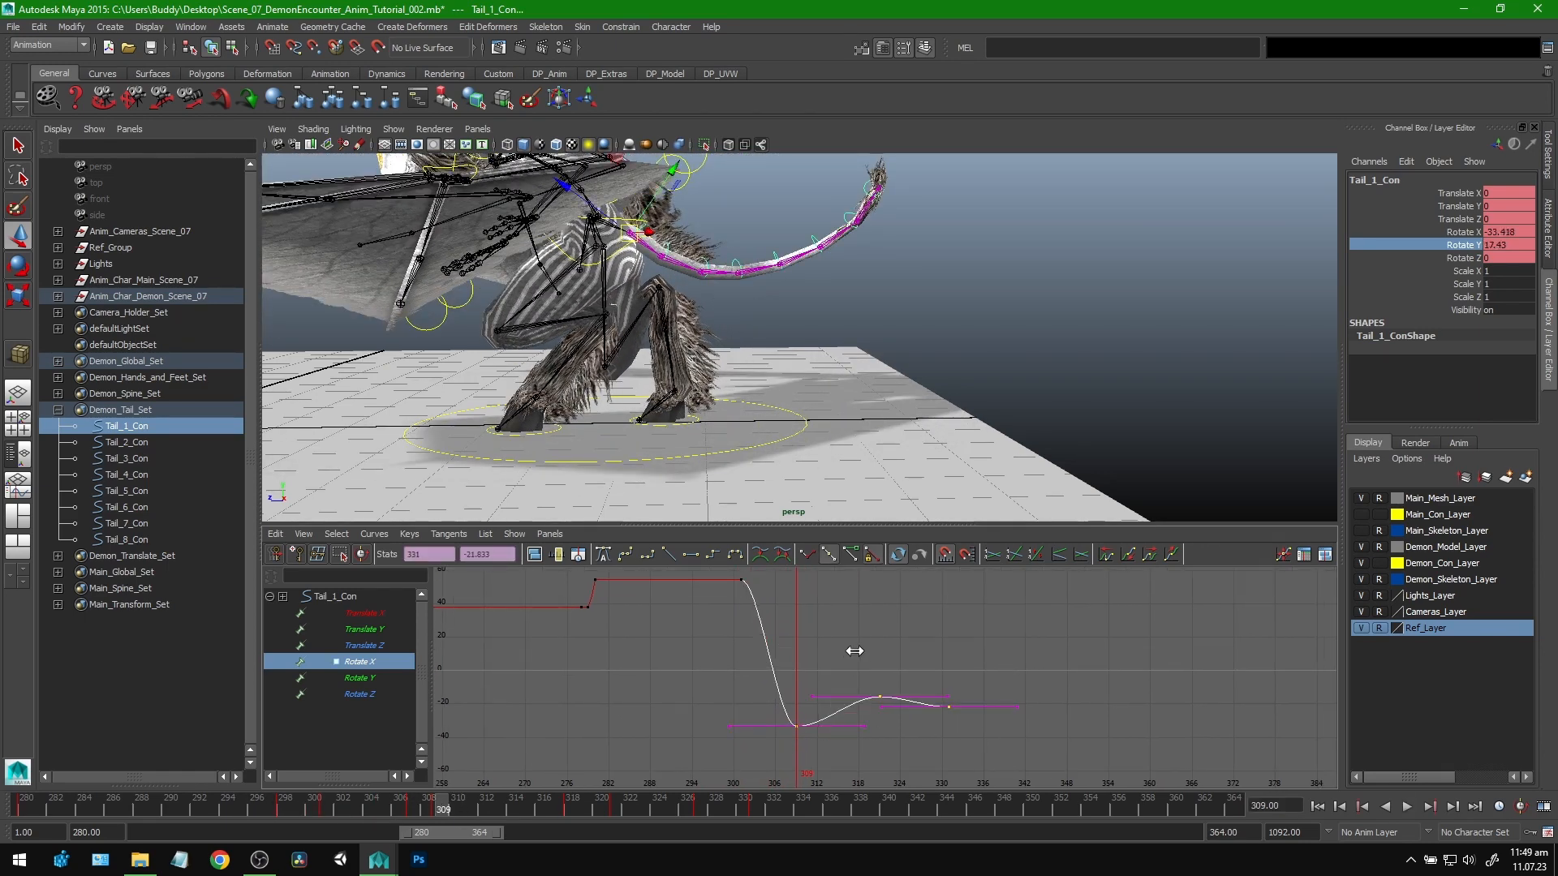
pyautogui.moveTo(445, 815)
pyautogui.mouseDown()
pyautogui.moveTo(697, 830)
pyautogui.moveTo(471, 824)
pyautogui.moveTo(532, 833)
pyautogui.mouseUp()
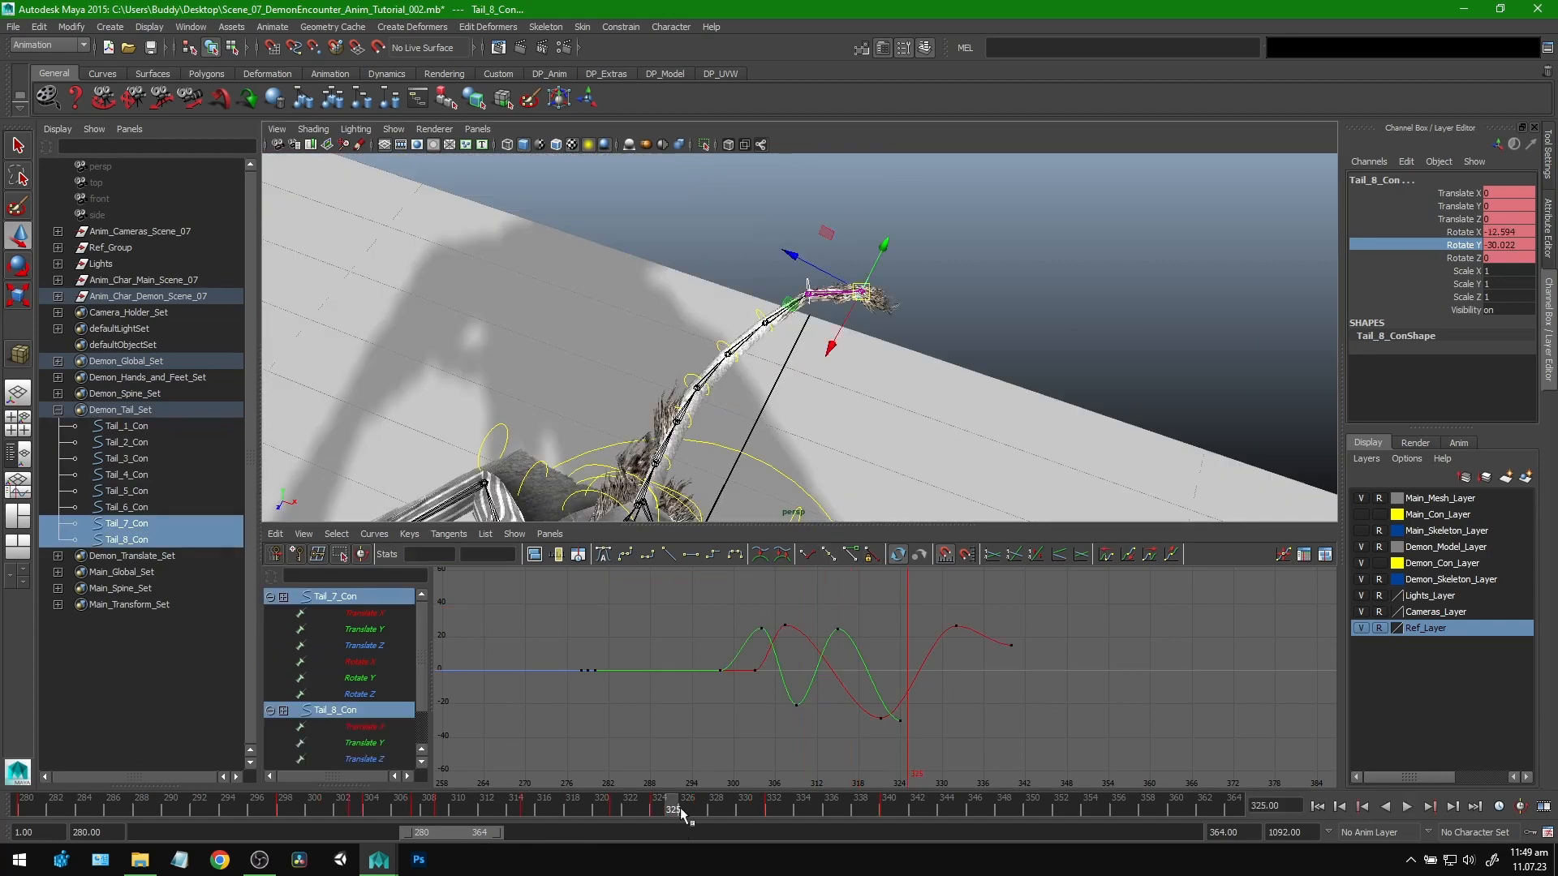
# Step: Soften Rotate Y of Tail_7_Con and Tail_8_Con to about -14 on frame 324 and key -8.624 on frame 334
pyautogui.moveTo(921, 704); pyautogui.dragTo(894, 733)
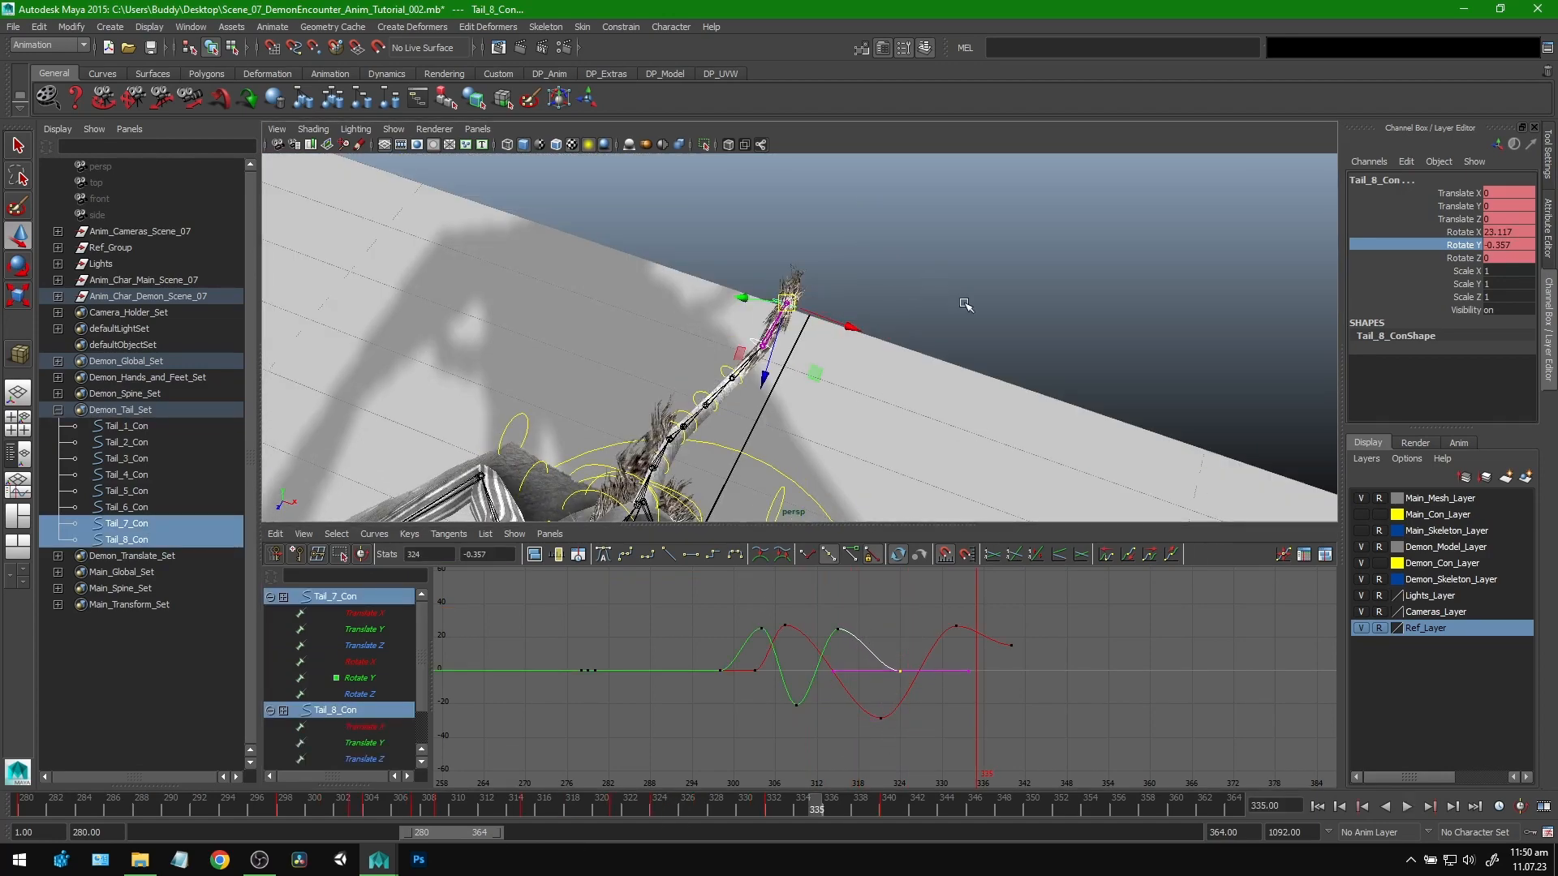
pyautogui.keyDown('alt'); pyautogui.moveTo(963, 306); pyautogui.dragTo(636, 310); pyautogui.keyUp('alt')
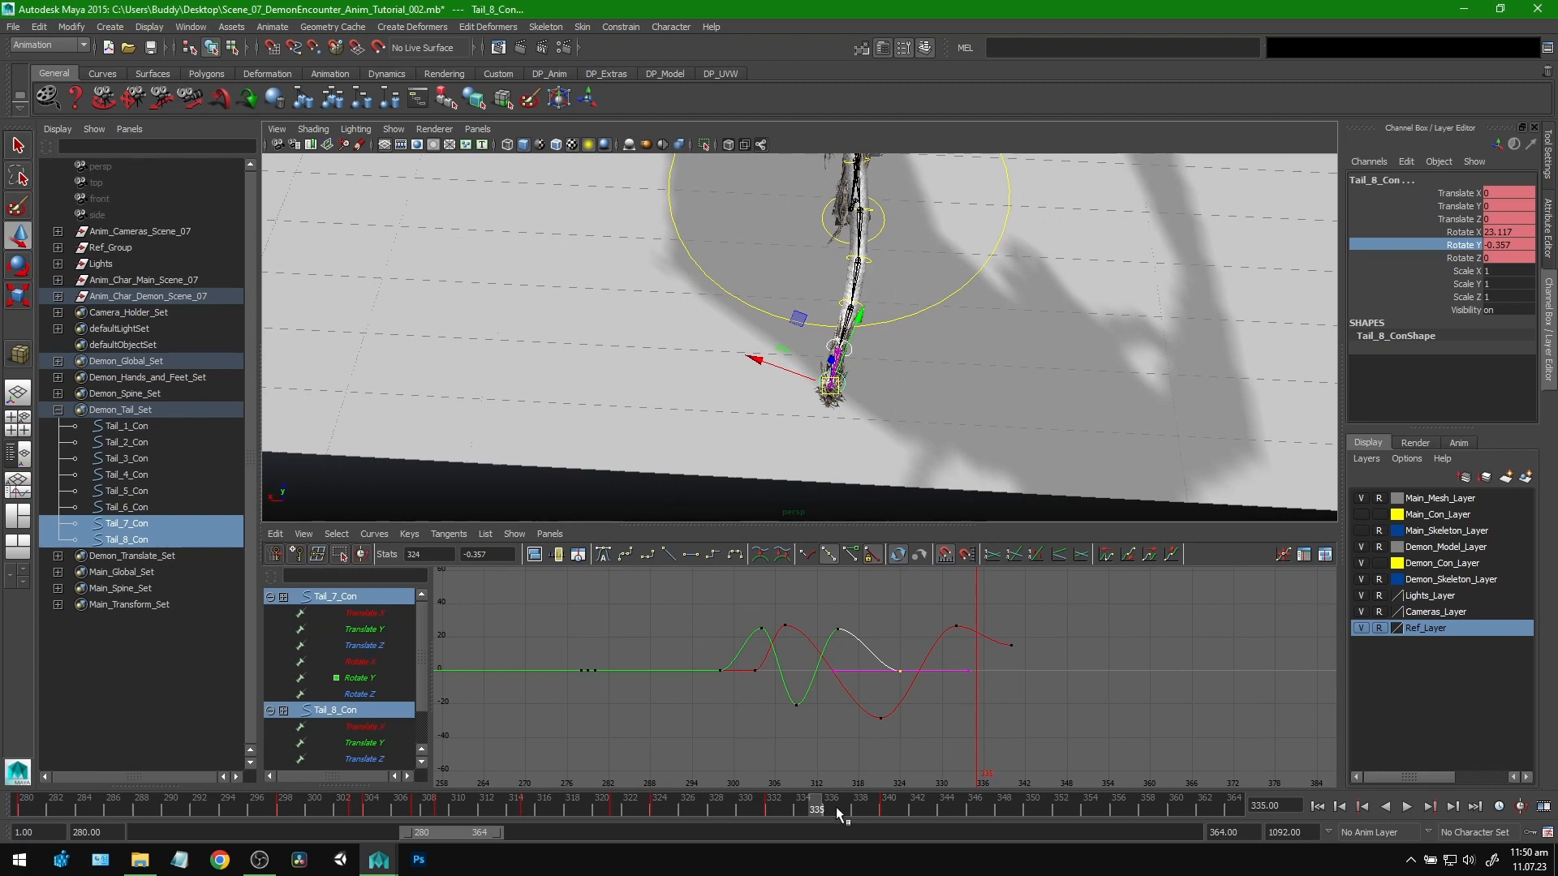
pyautogui.moveTo(836, 814); pyautogui.dragTo(672, 807)
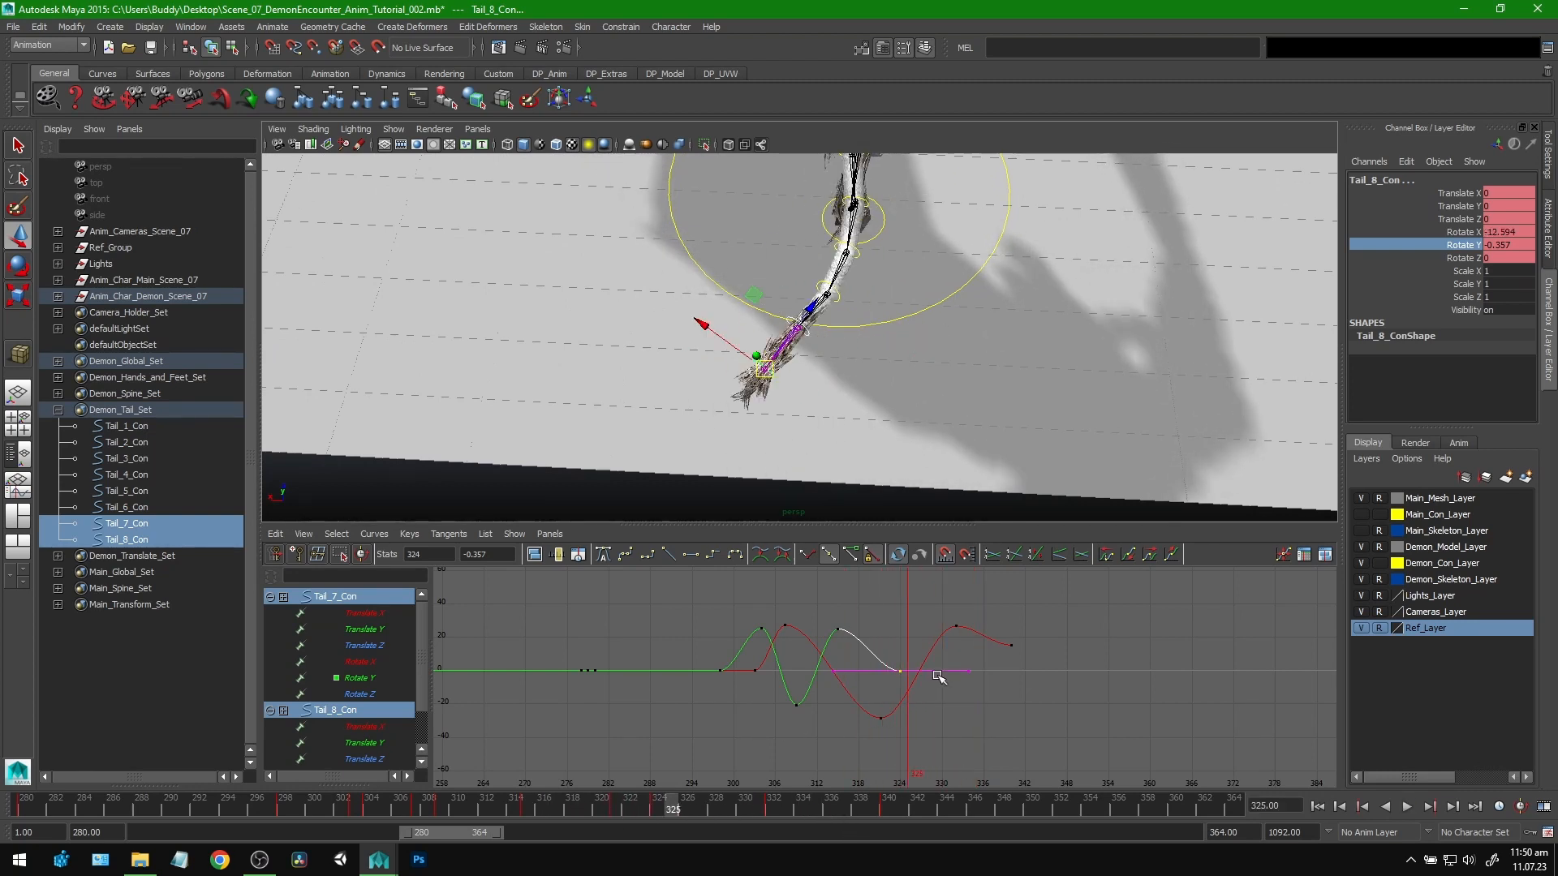
pyautogui.moveTo(912, 632); pyautogui.dragTo(886, 675)
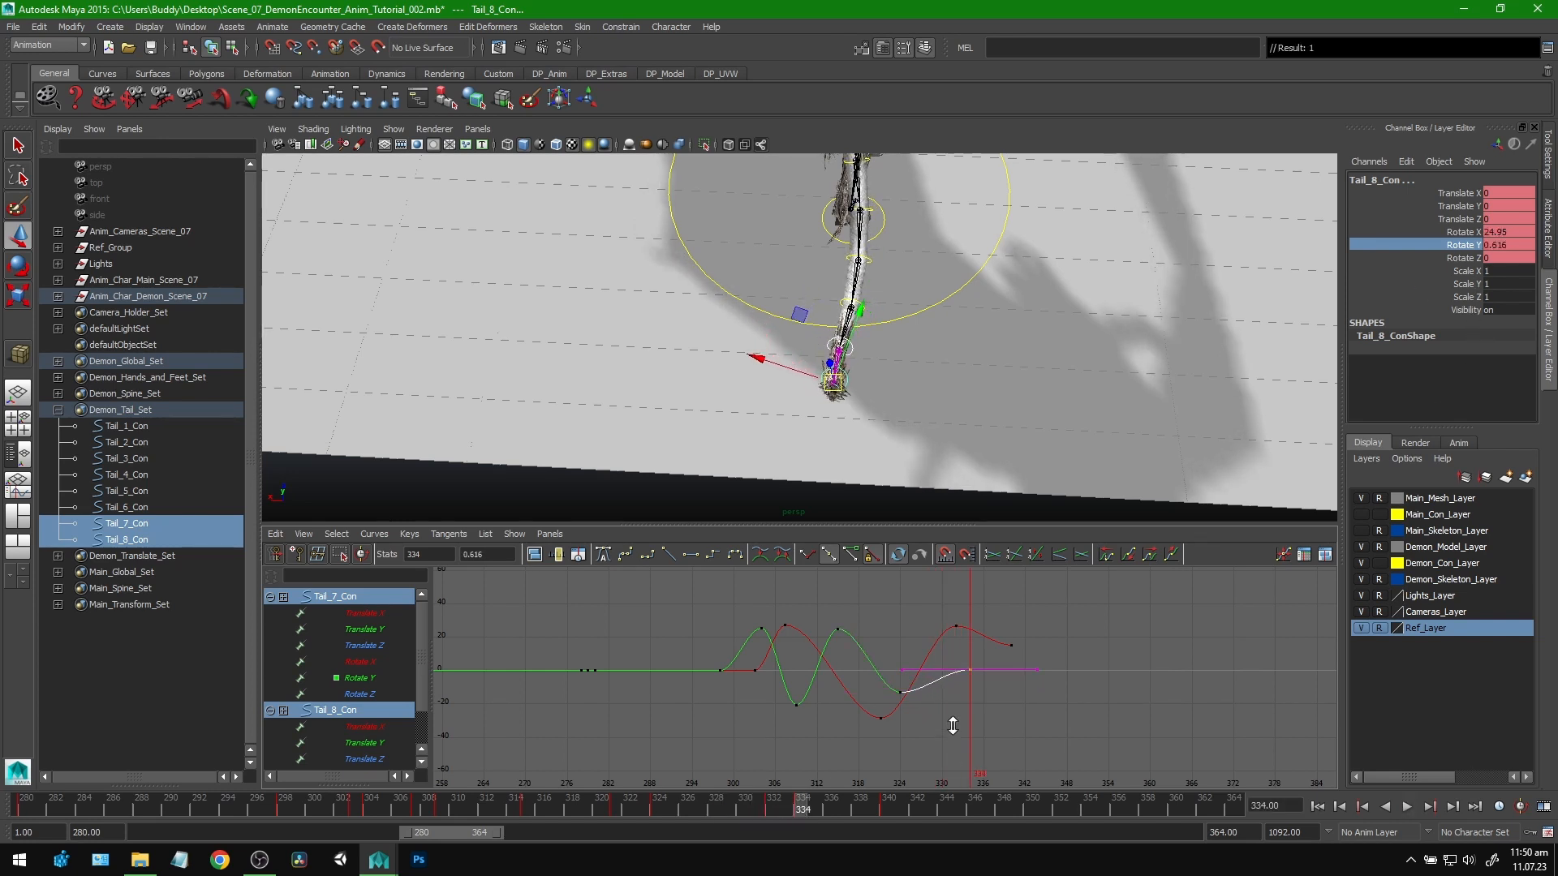
pyautogui.keyDown('shift'); pyautogui.moveTo(952, 738); pyautogui.dragTo(952, 740, button='middle'); pyautogui.keyUp('shift')
# Step: Play back the landing and view the tail from behind and from the side to check the tip's swing
pyautogui.keyDown('alt'); pyautogui.moveTo(1051, 408); pyautogui.dragTo(869, 365); pyautogui.keyUp('alt')
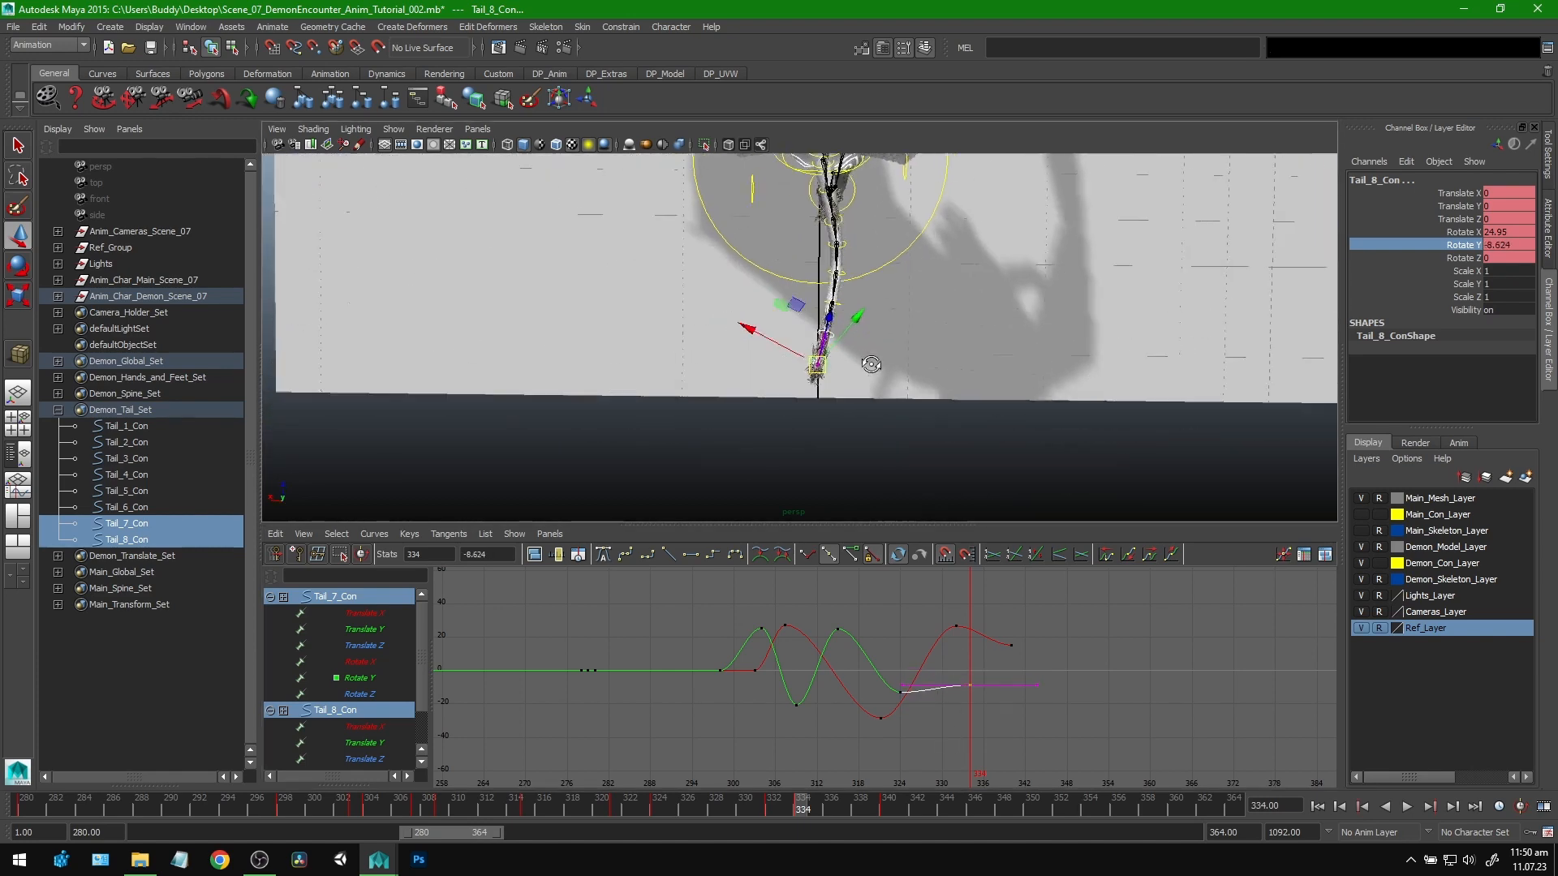
pyautogui.keyDown('alt'); pyautogui.moveTo(869, 365); pyautogui.dragTo(897, 300, button='right'); pyautogui.keyUp('alt')
pyautogui.keyDown('alt'); pyautogui.moveTo(897, 299); pyautogui.dragTo(885, 396, button='middle'); pyautogui.keyUp('alt')
pyautogui.keyDown('alt'); pyautogui.moveTo(833, 260); pyautogui.dragTo(819, 365); pyautogui.keyUp('alt')
pyautogui.hotkey('ctrl', 'z')
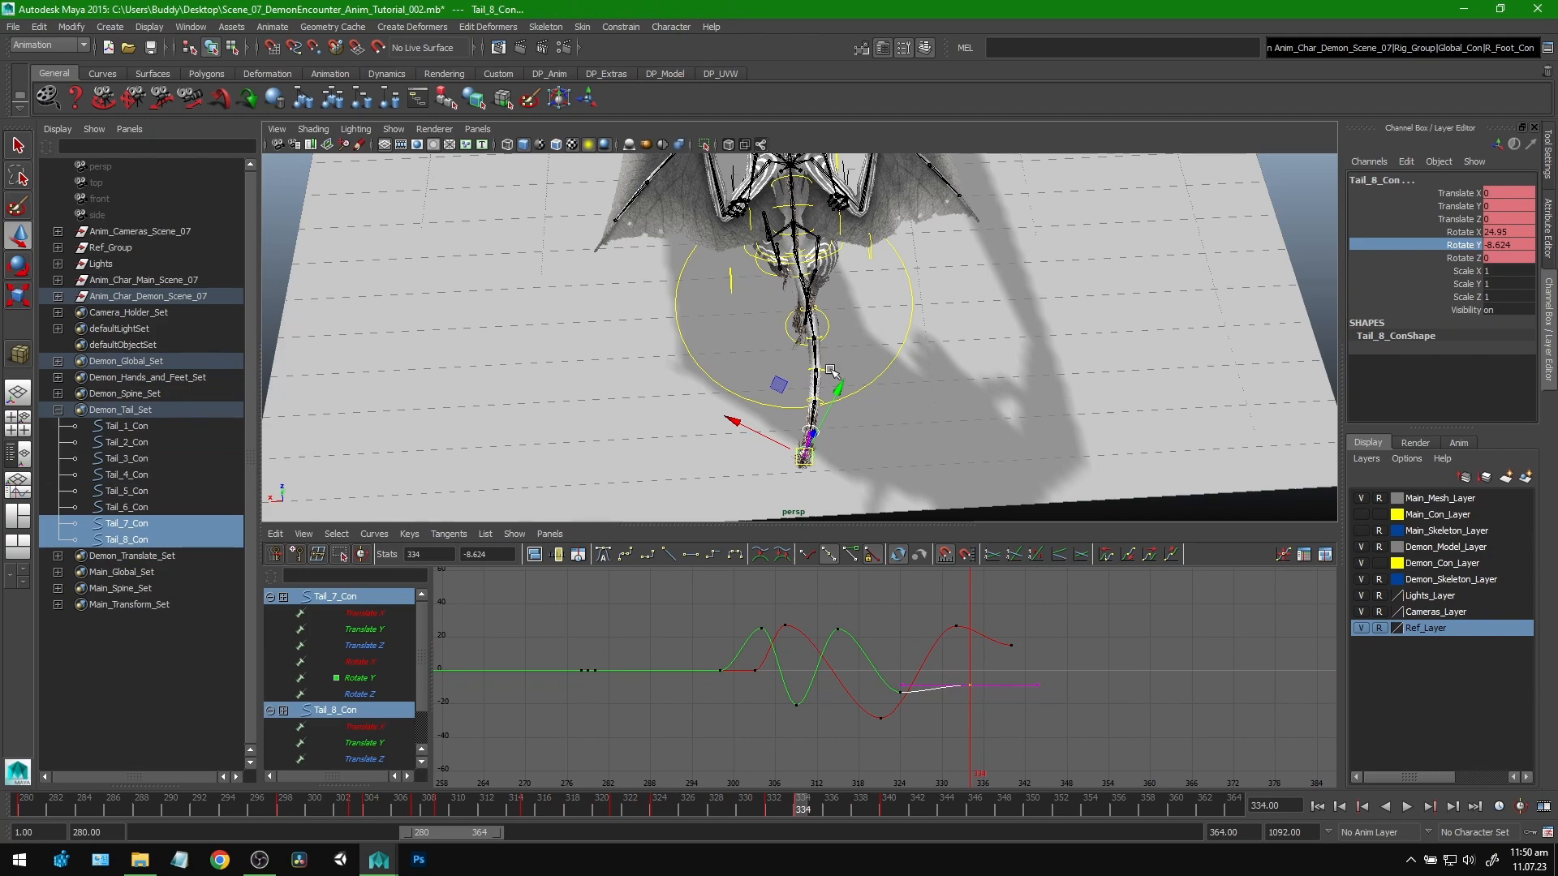
pyautogui.keyDown('alt'); pyautogui.moveTo(938, 399); pyautogui.dragTo(843, 325); pyautogui.keyUp('alt')
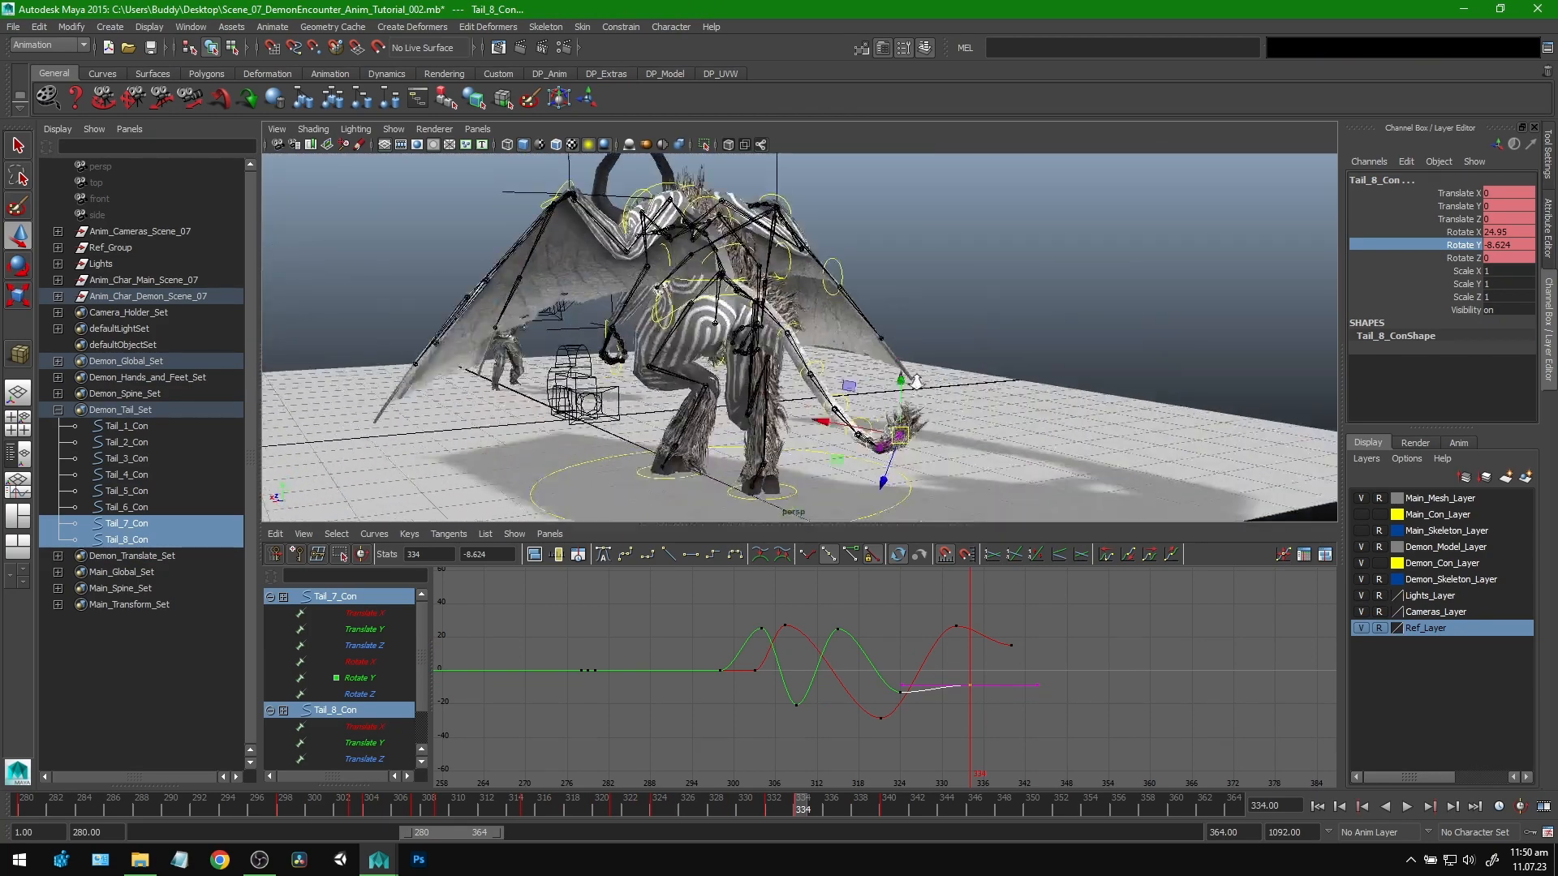
pyautogui.press('q')
pyautogui.click(349, 814)
pyautogui.moveTo(349, 814)
pyautogui.mouseDown()
pyautogui.moveTo(579, 830)
pyautogui.moveTo(312, 824)
pyautogui.moveTo(519, 834)
pyautogui.moveTo(460, 825)
pyautogui.mouseUp()
pyautogui.click(1408, 807)
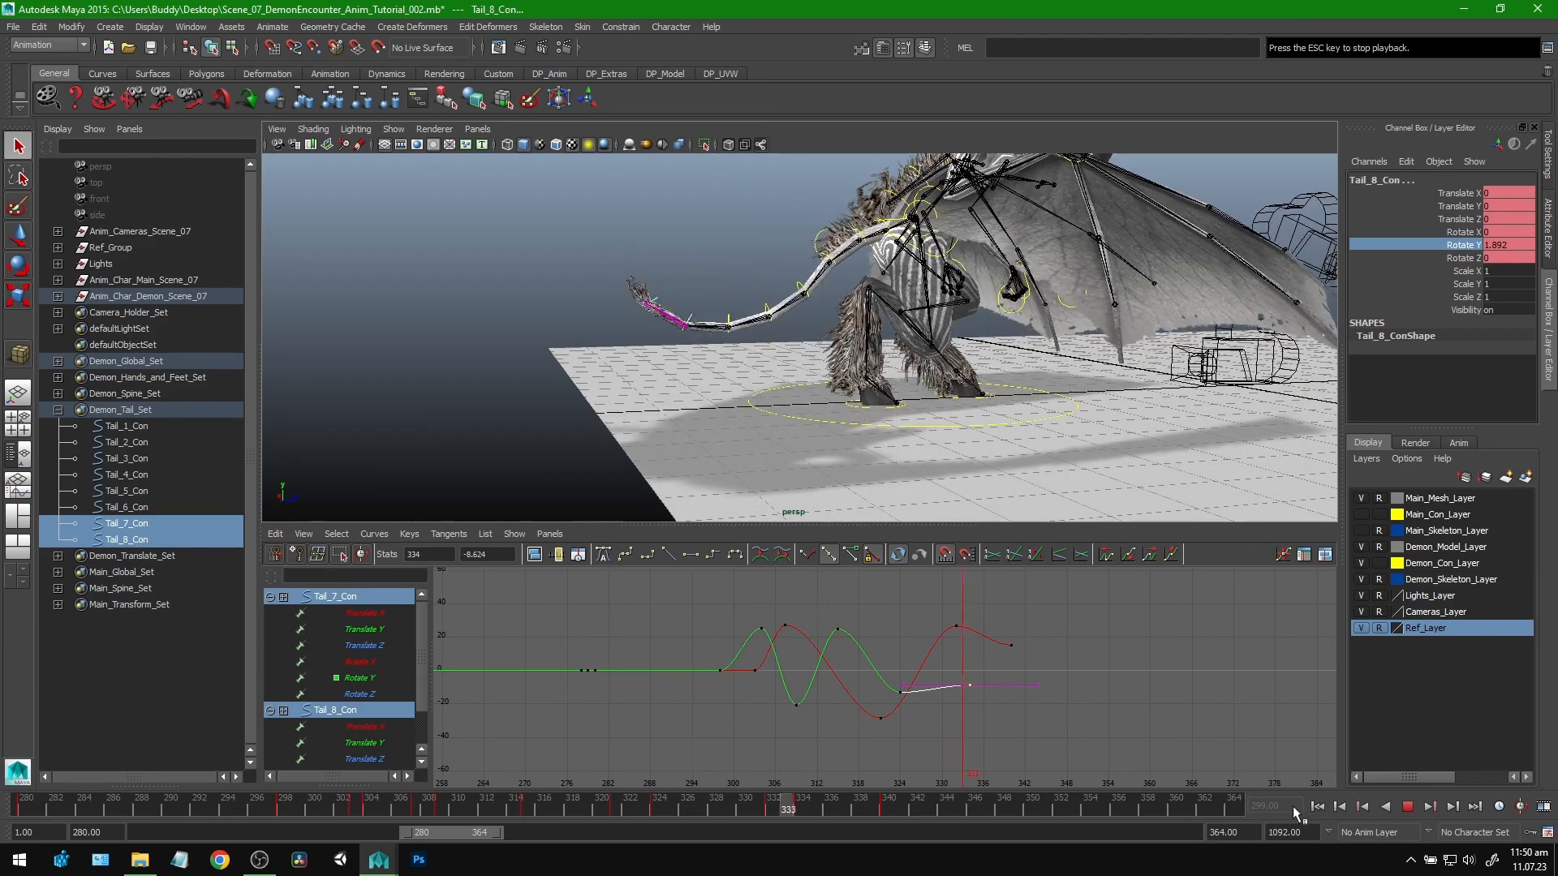
pyautogui.click(1407, 809)
# Step: Examine the Rotate X and Rotate Y curves of Tail_4_Con, Tail_5_Con and Tail_6_Con while scrubbing the landing from the side
pyautogui.moveTo(487, 810)
pyautogui.mouseDown()
pyautogui.moveTo(296, 802)
pyautogui.moveTo(544, 808)
pyautogui.mouseUp()
pyautogui.keyDown('alt'); pyautogui.moveTo(578, 370); pyautogui.dragTo(958, 365); pyautogui.keyUp('alt')
pyautogui.keyDown('alt'); pyautogui.moveTo(811, 365); pyautogui.dragTo(909, 365, button='right'); pyautogui.keyUp('alt')
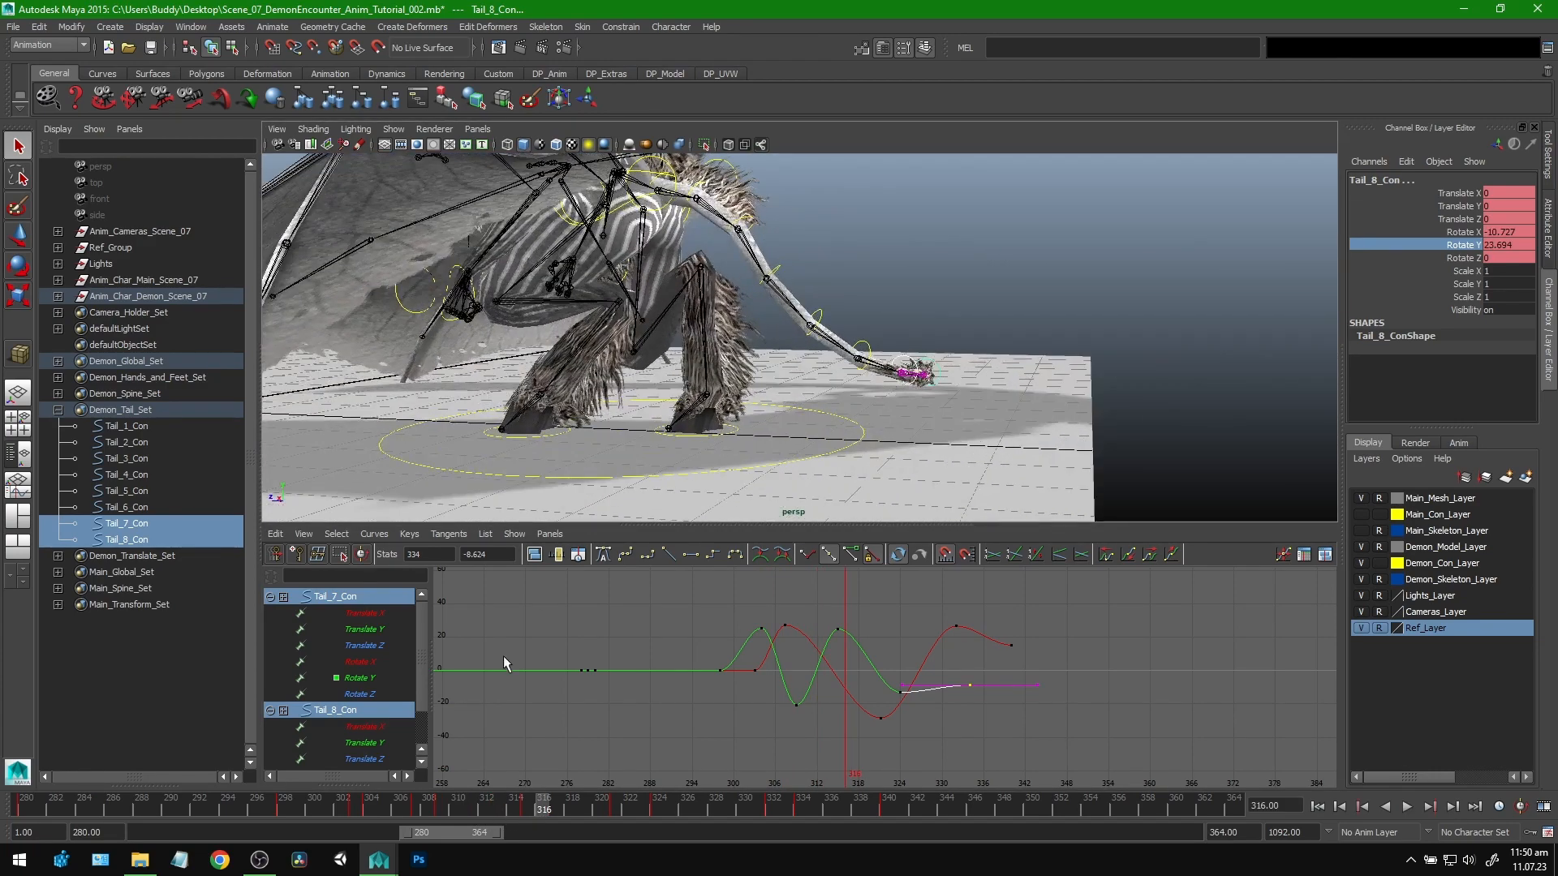
pyautogui.moveTo(123, 474); pyautogui.dragTo(134, 507)
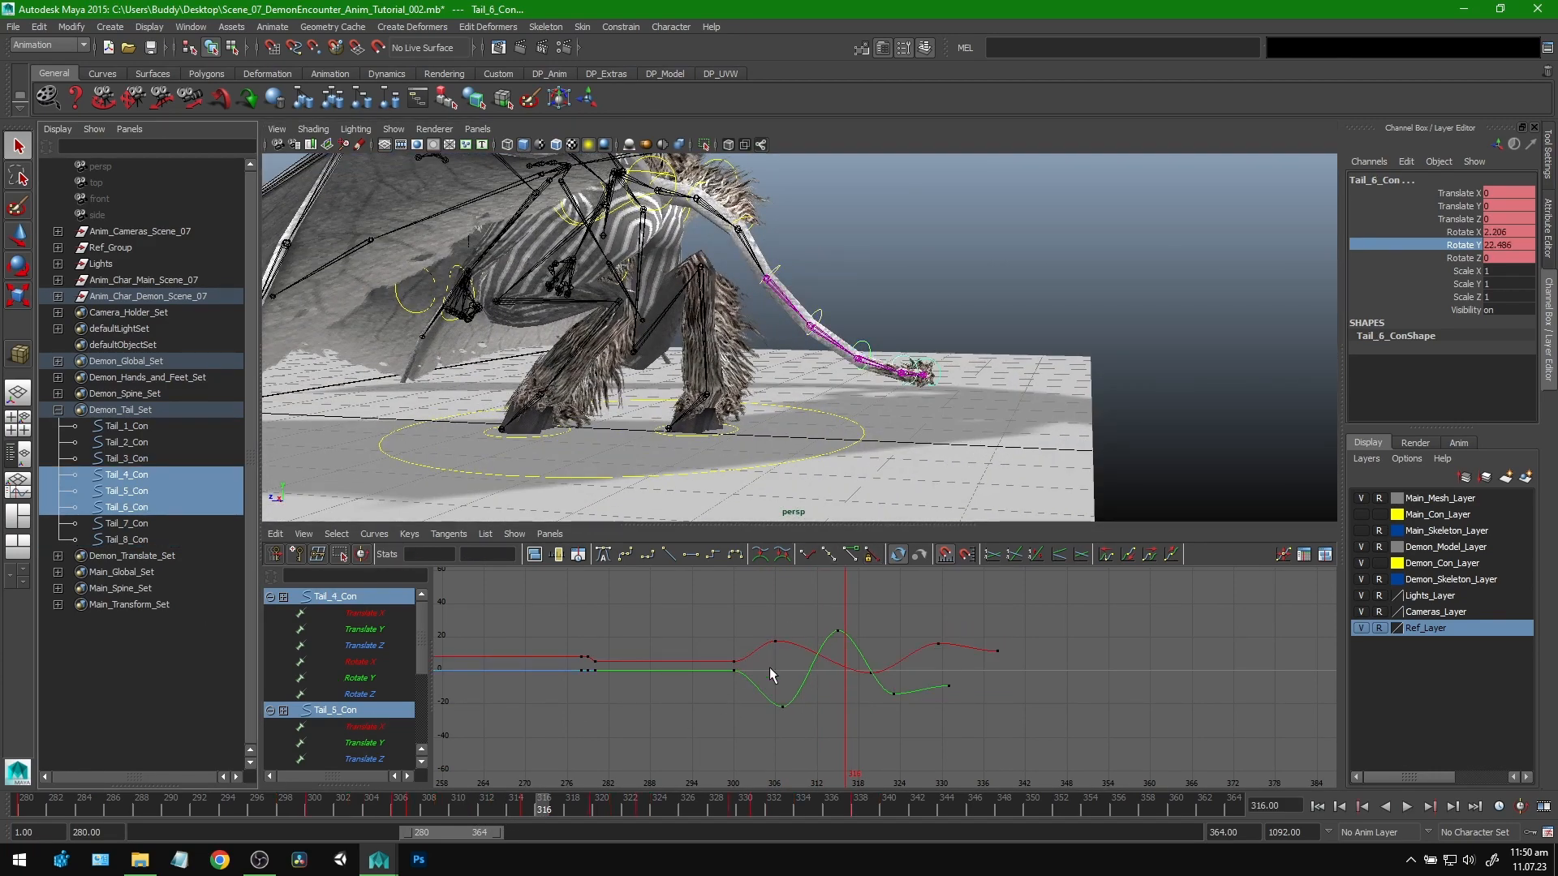
pyautogui.moveTo(235, 808); pyautogui.dragTo(504, 805)
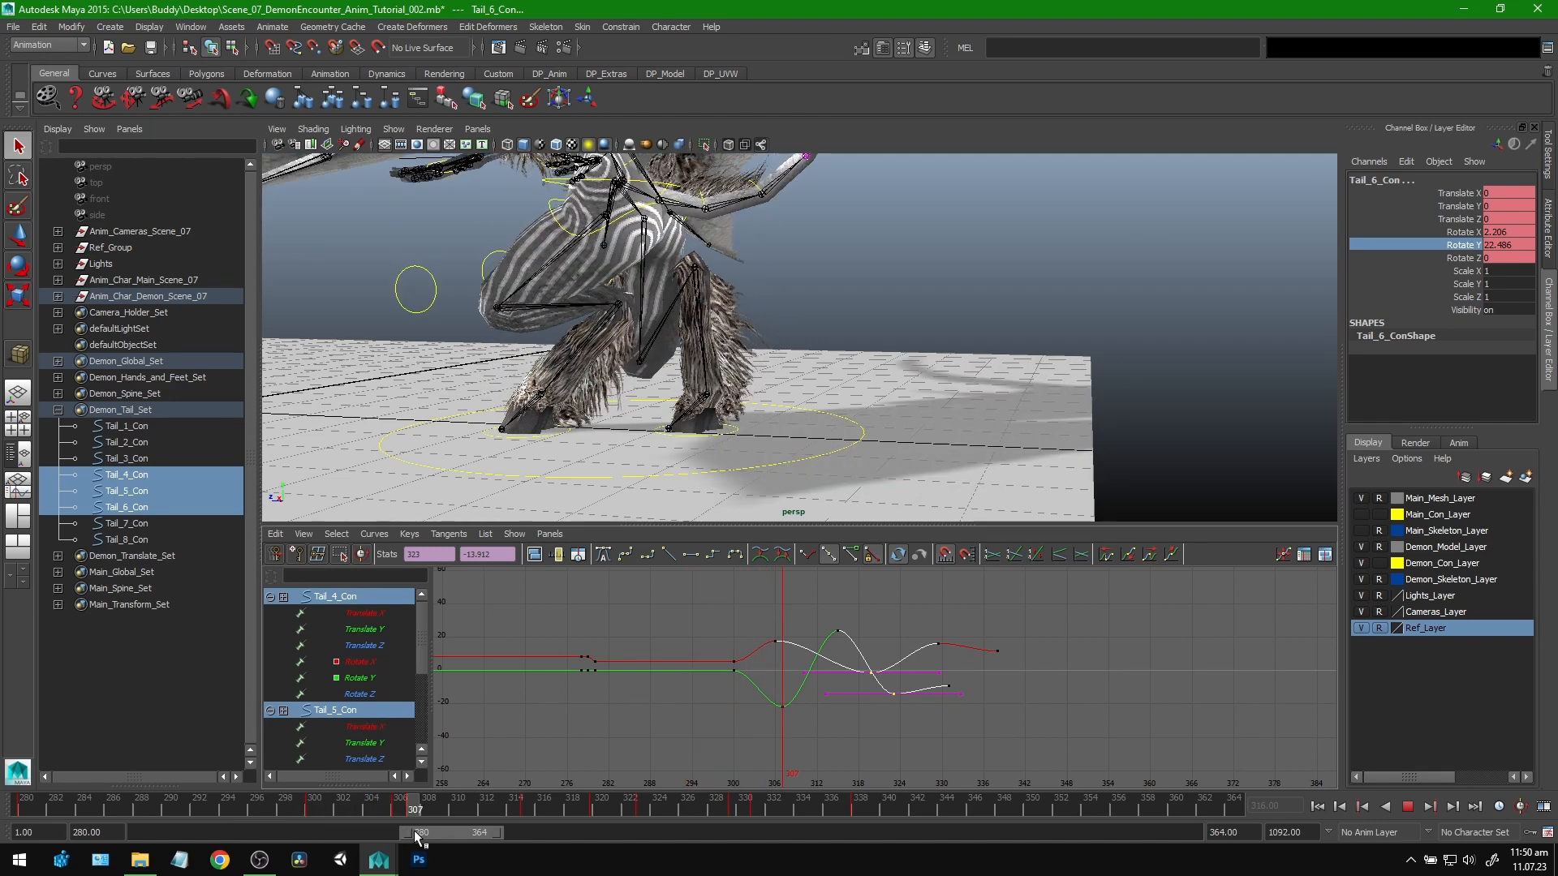
# Step: Set Rotate X of Tail_2_Con and Tail_3_Con to -23.299 on frame 315 and scrub the landing
pyautogui.click(138, 441)
pyautogui.moveTo(475, 808); pyautogui.dragTo(617, 824)
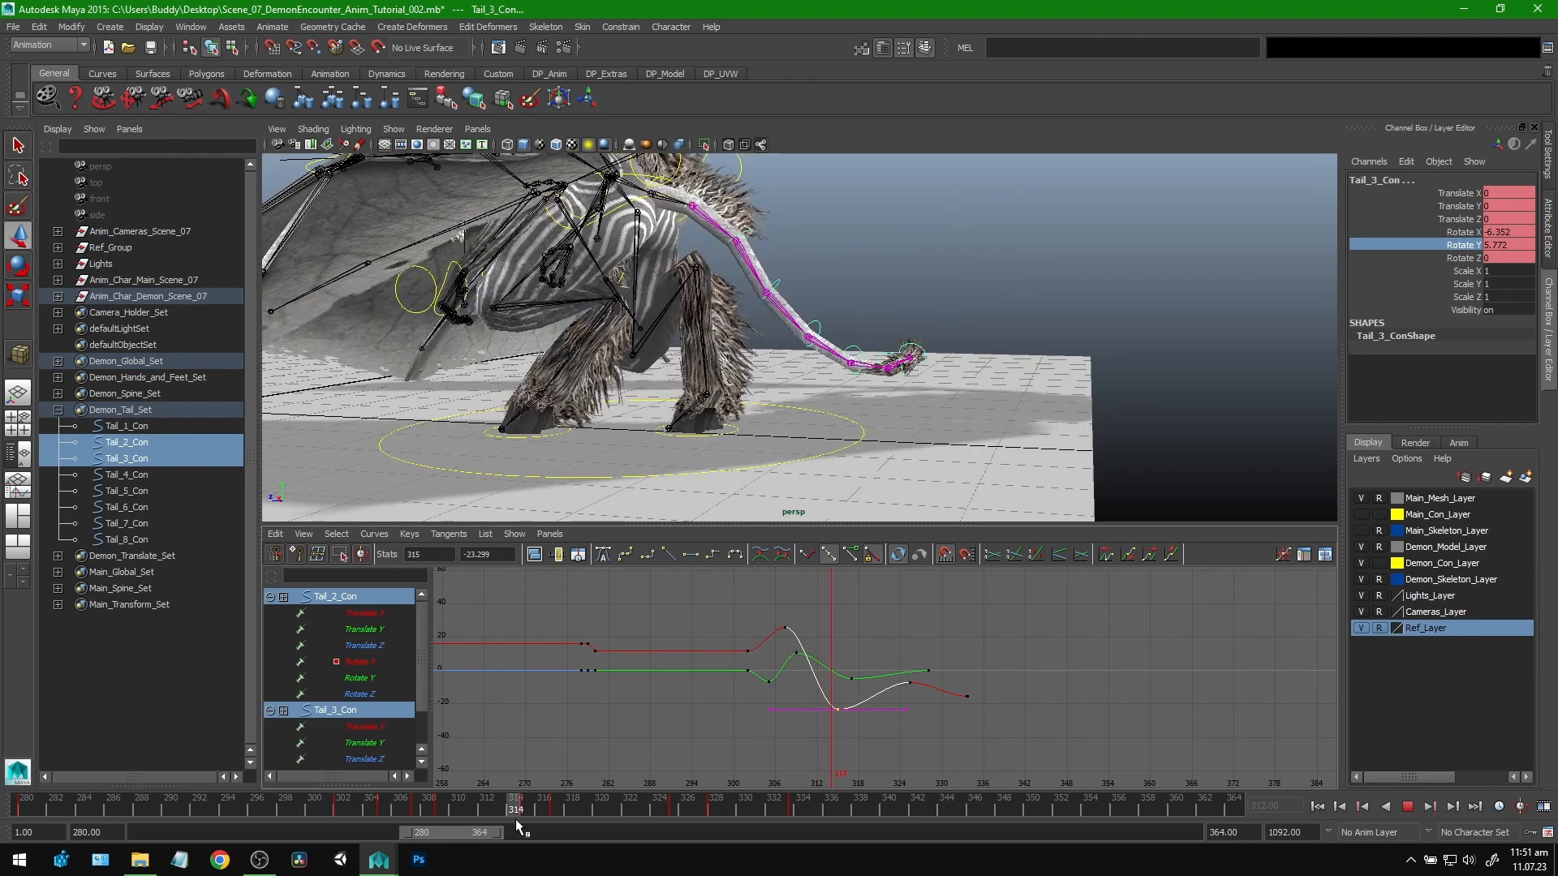
# Step: Undo the last Rotate X key edits on Tail_2_Con and Tail_3_Con, and shift the keys after frame 312 on Tail_2_Con through Tail_8_Con two frames later
pyautogui.hotkey('ctrl', 'z')
pyautogui.hotkey('ctrl', 'z')
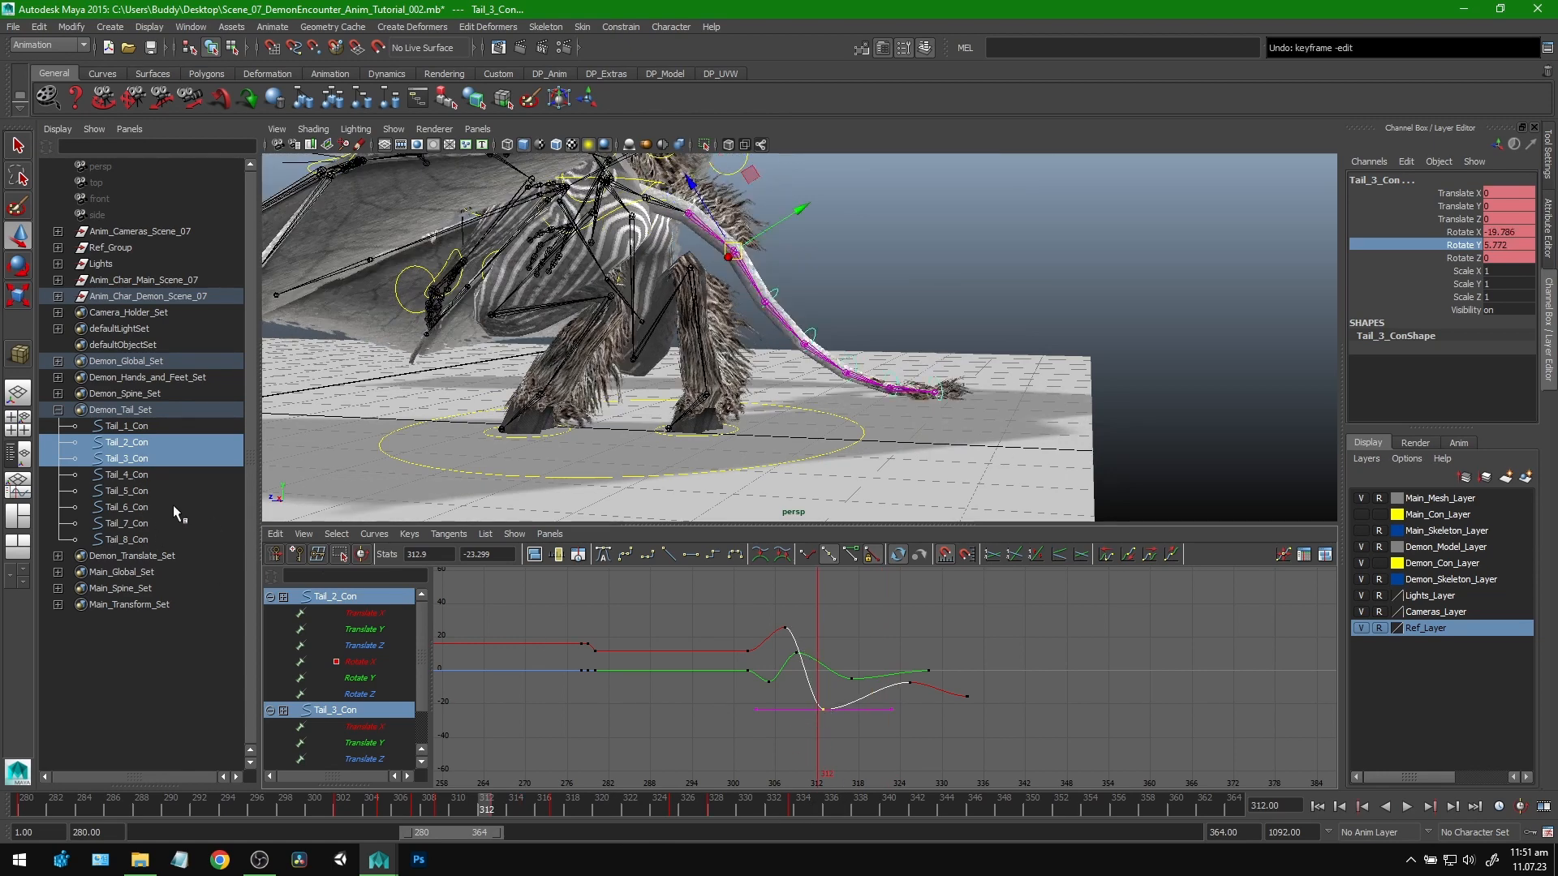
pyautogui.moveTo(142, 444); pyautogui.dragTo(130, 540)
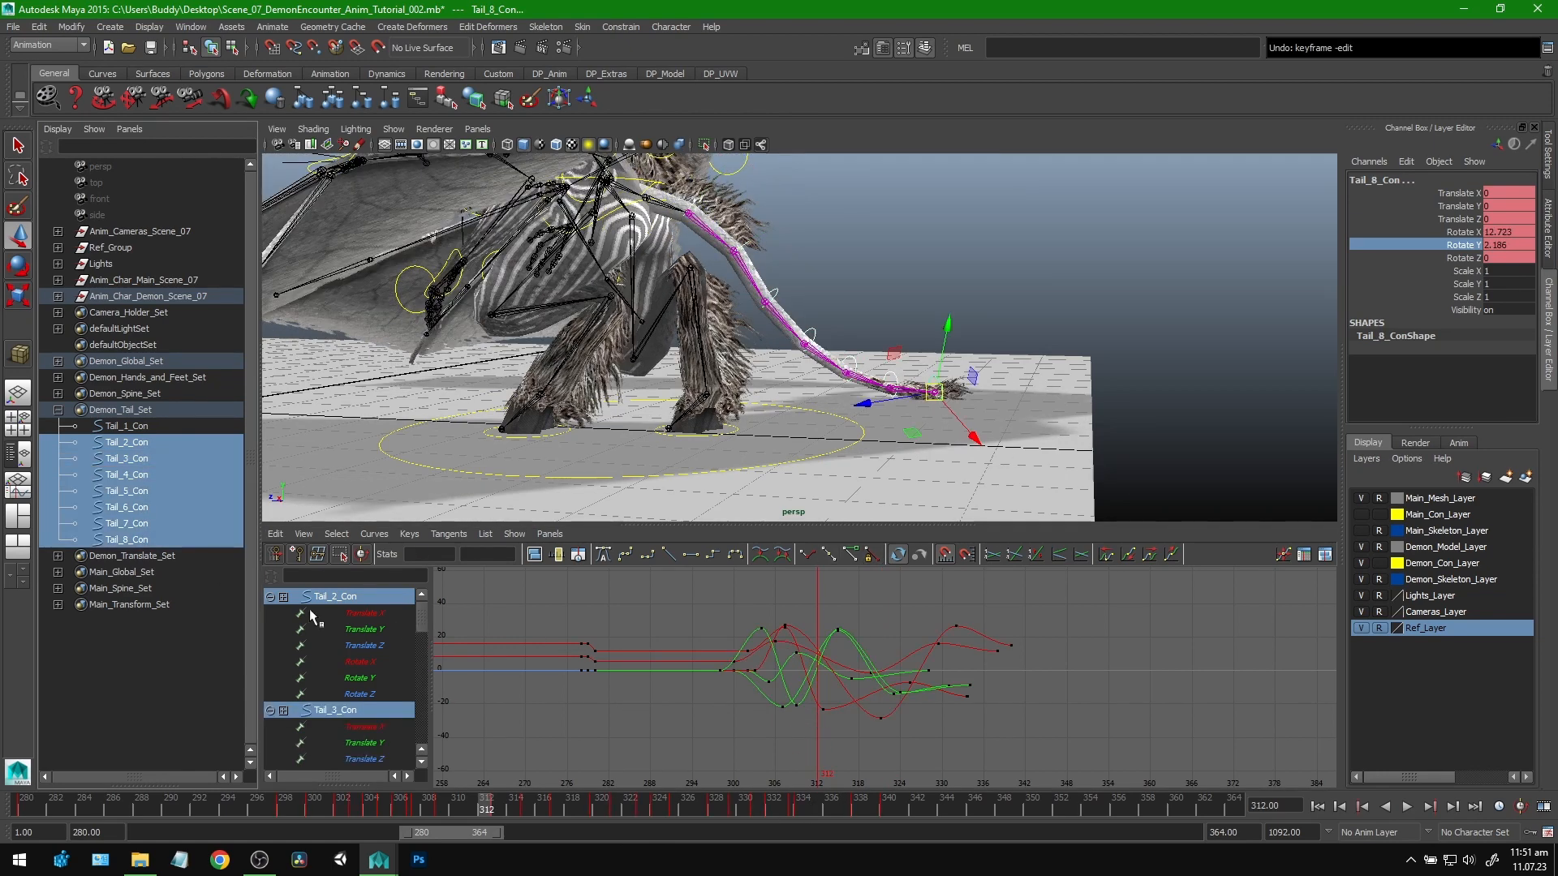
pyautogui.click(377, 666)
pyautogui.moveTo(422, 622); pyautogui.dragTo(421, 635)
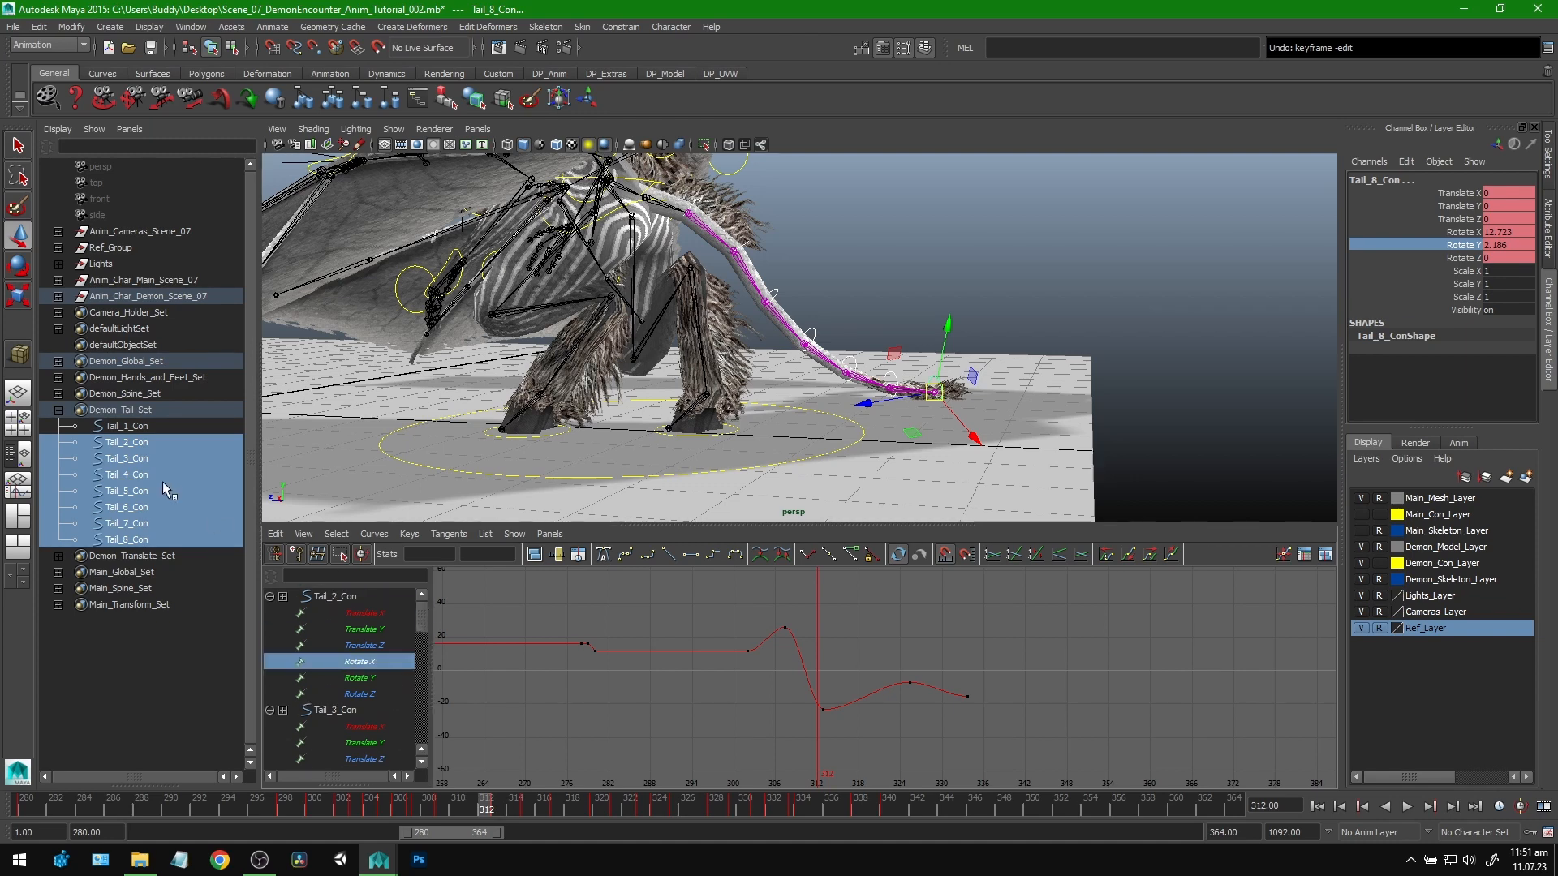
pyautogui.moveTo(148, 443); pyautogui.dragTo(149, 539)
pyautogui.moveTo(1040, 601); pyautogui.dragTo(827, 725)
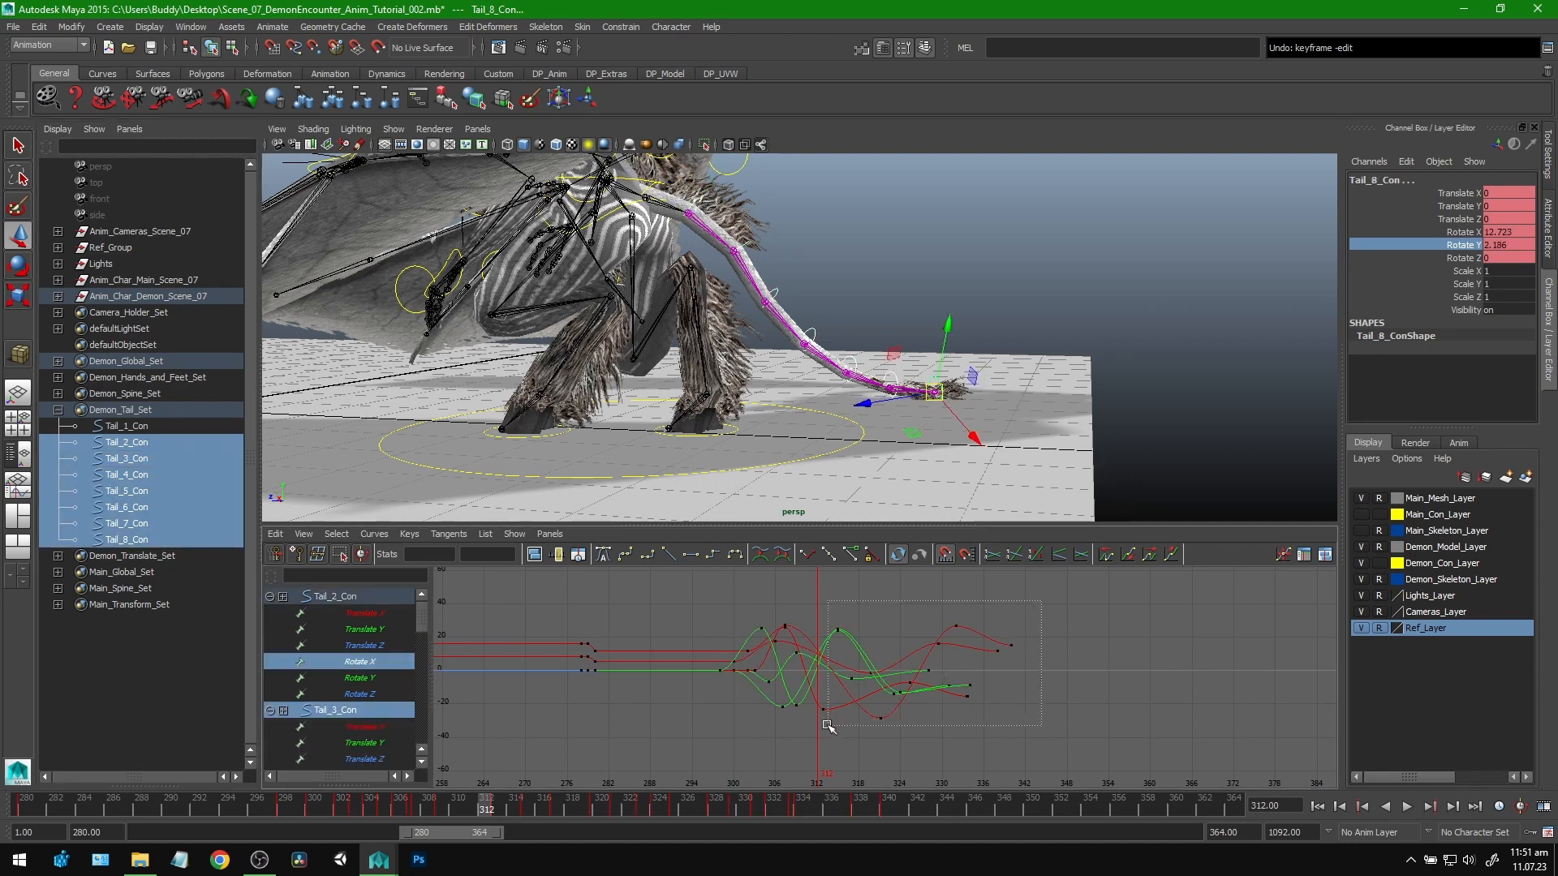
pyautogui.keyDown('shift'); pyautogui.moveTo(870, 654); pyautogui.dragTo(884, 663, button='middle'); pyautogui.keyUp('shift')
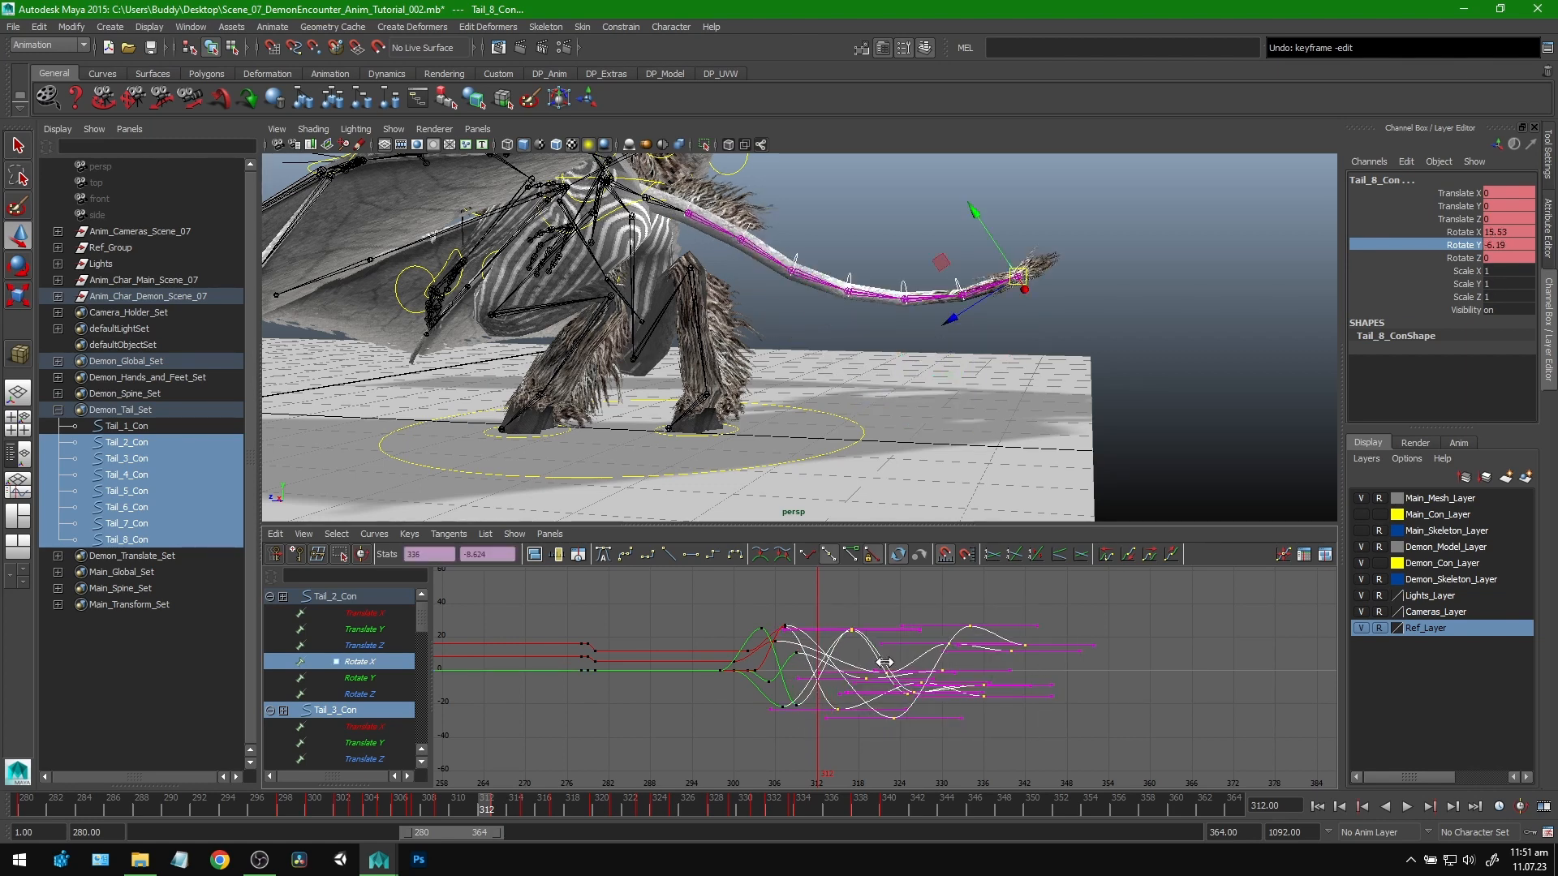
# Step: Play back the landing from the side and from behind to check the delayed tail timing
pyautogui.keyDown('alt'); pyautogui.moveTo(1007, 348); pyautogui.dragTo(892, 357, button='right'); pyautogui.keyUp('alt')
pyautogui.keyDown('alt'); pyautogui.moveTo(892, 357); pyautogui.dragTo(875, 396, button='middle'); pyautogui.keyUp('alt')
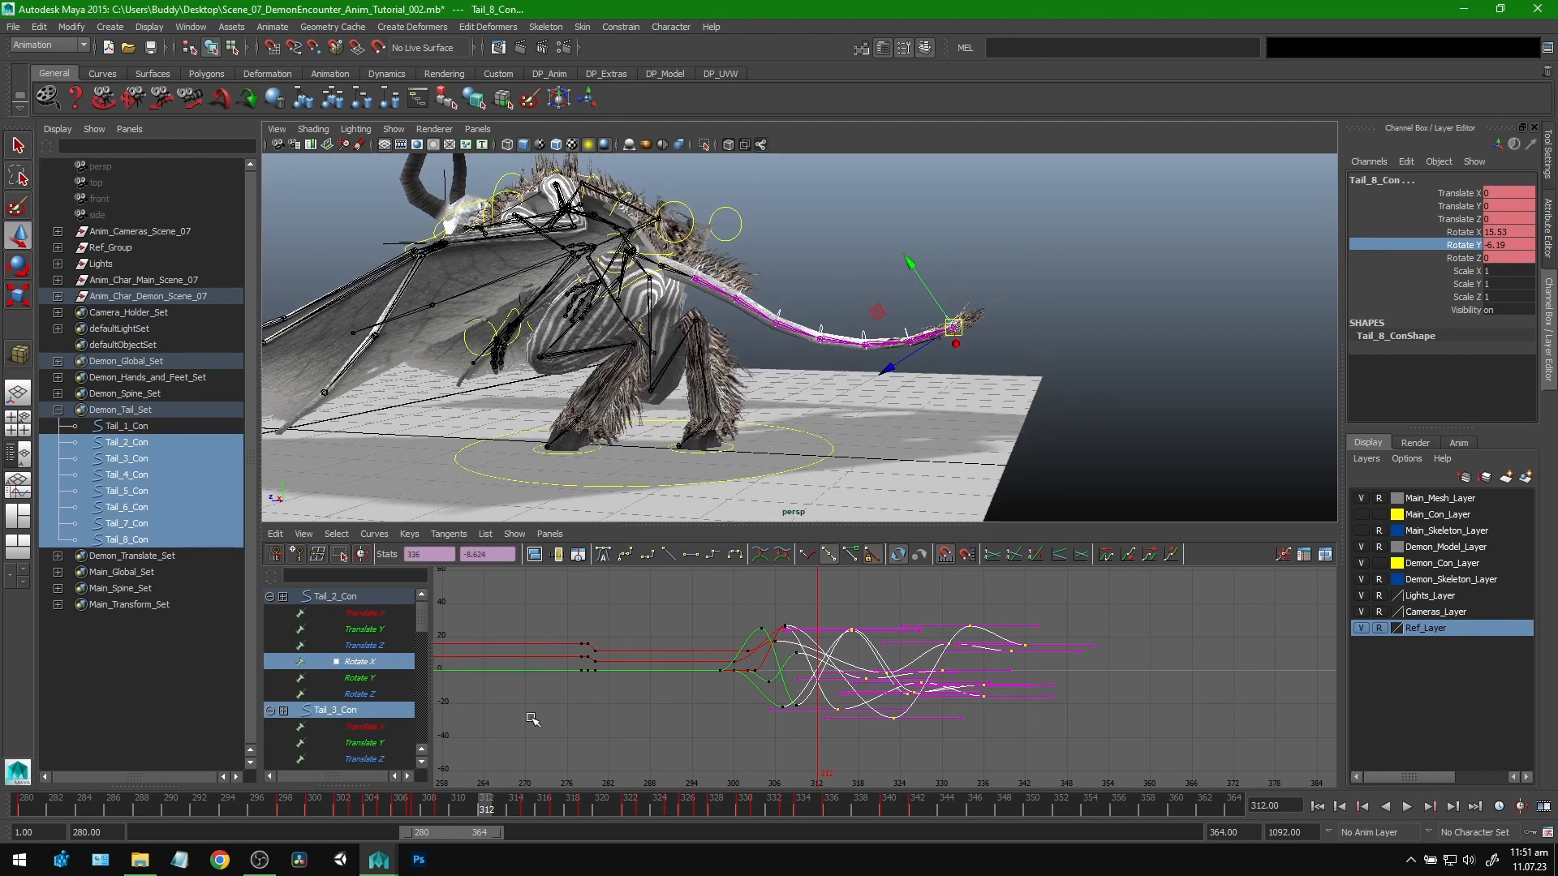
pyautogui.moveTo(454, 804); pyautogui.dragTo(300, 824)
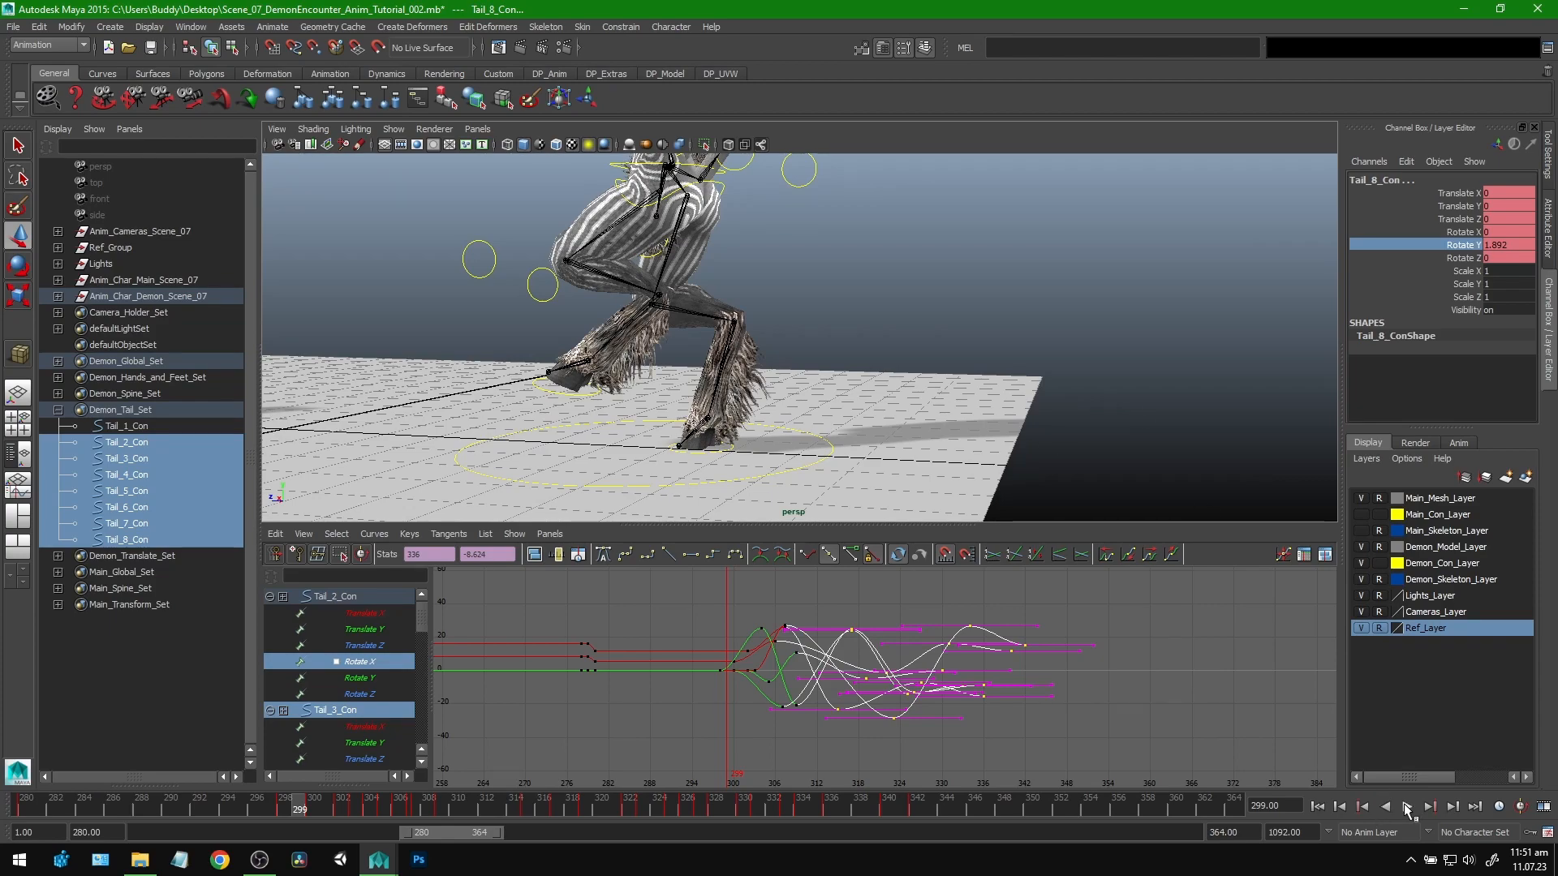
pyautogui.click(1405, 806)
pyautogui.keyDown('alt'); pyautogui.moveTo(907, 331); pyautogui.dragTo(976, 331); pyautogui.keyUp('alt')
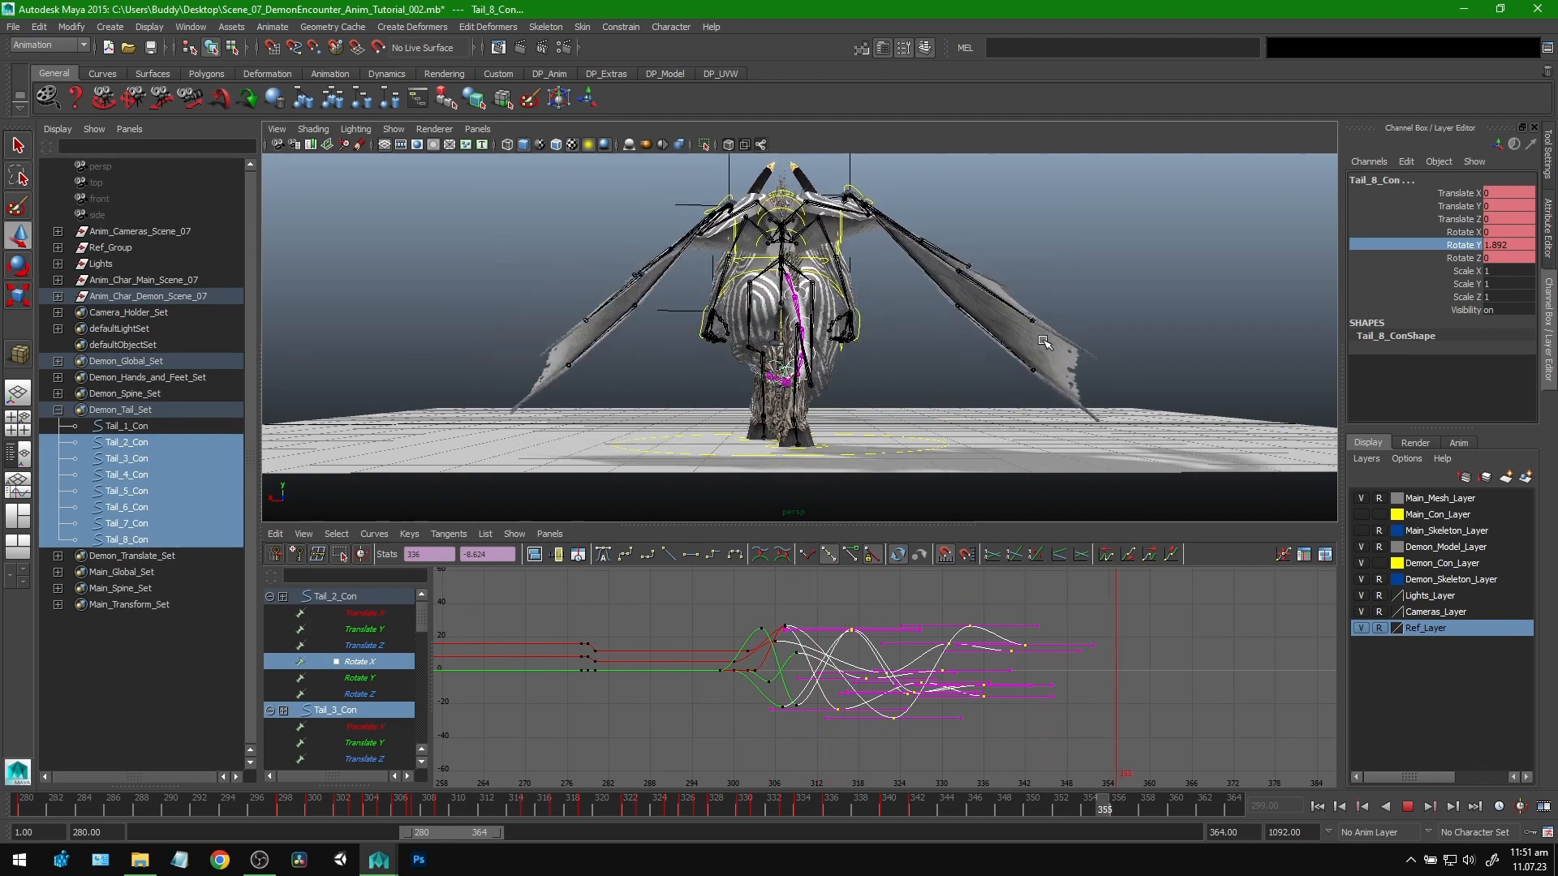
pyautogui.press('Escape')
pyautogui.keyDown('alt'); pyautogui.moveTo(980, 315); pyautogui.dragTo(1006, 230); pyautogui.keyUp('alt')
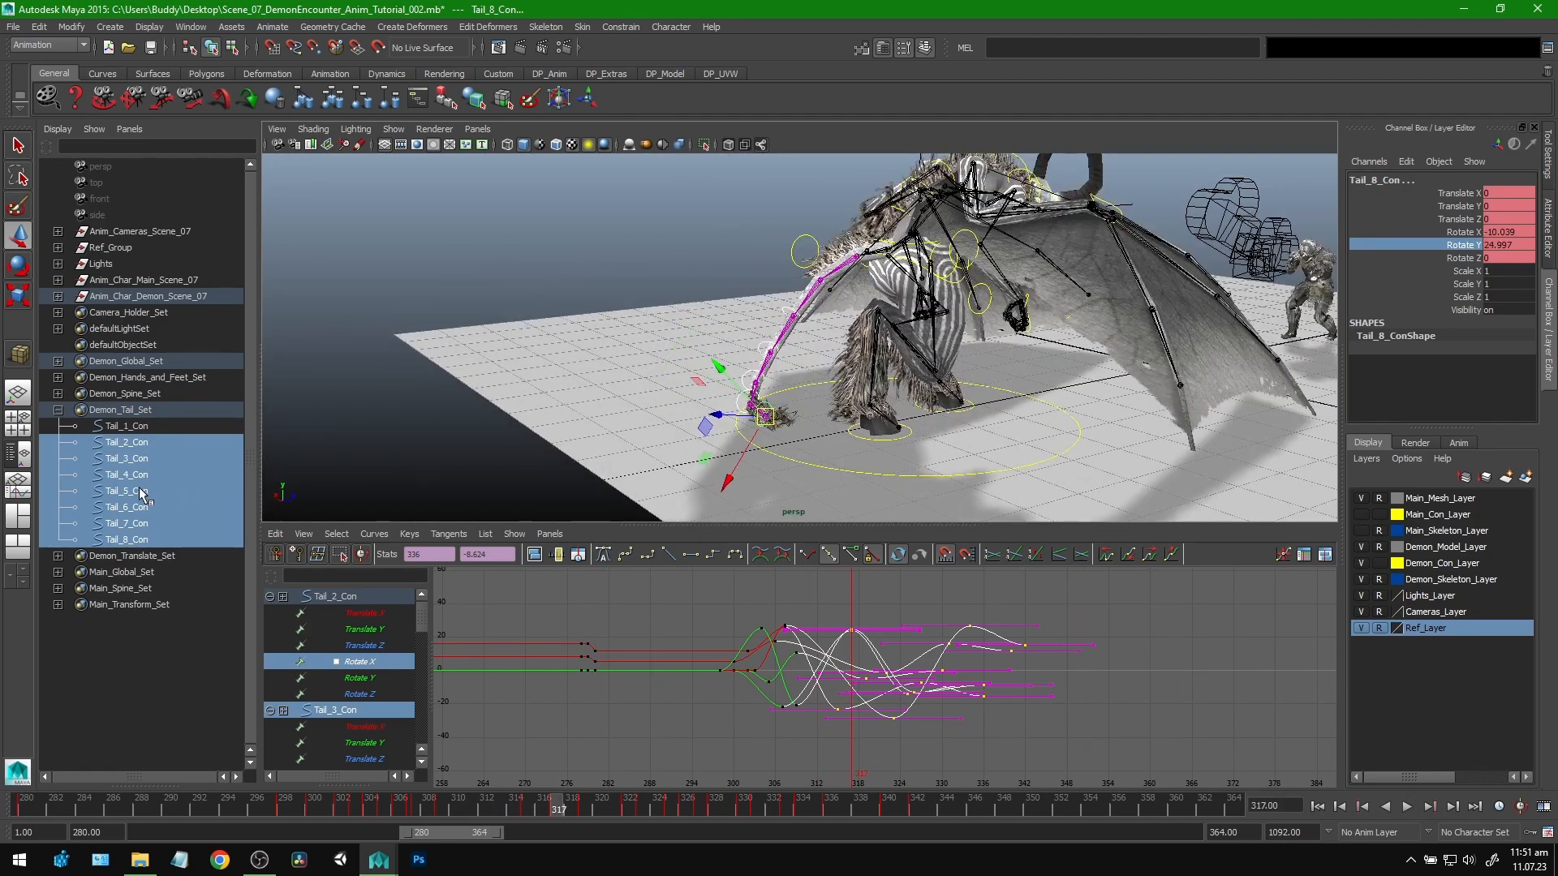
# Step: On Tail_4_Con through Tail_6_Con, set Rotate X to -15.962 on frame 322 and Rotate Y to 7.099 on frame 317
pyautogui.click(139, 491)
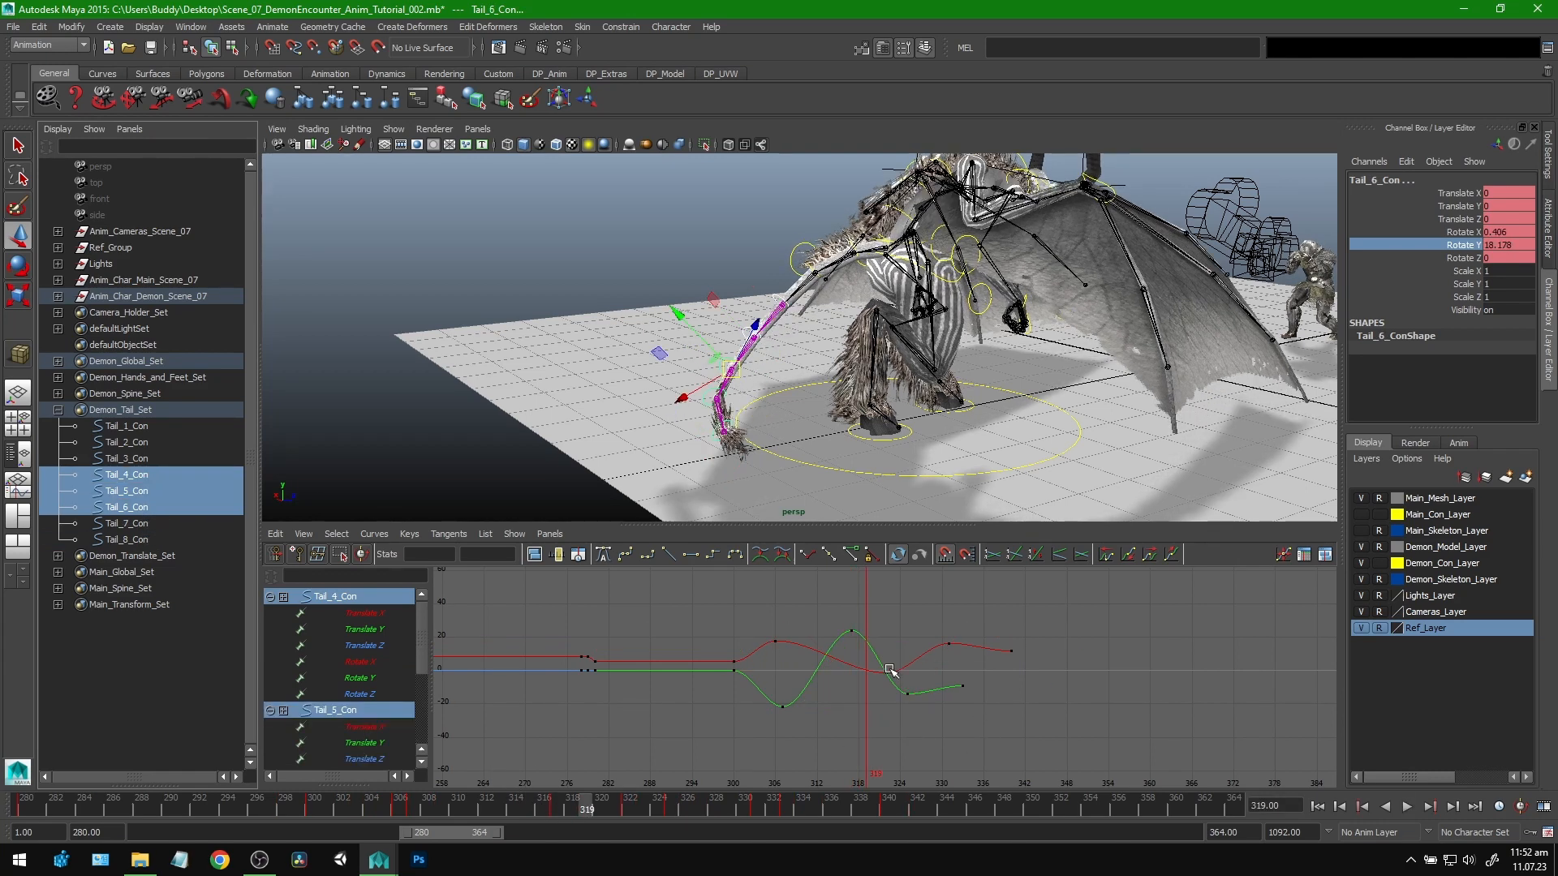
pyautogui.moveTo(906, 662); pyautogui.dragTo(862, 687)
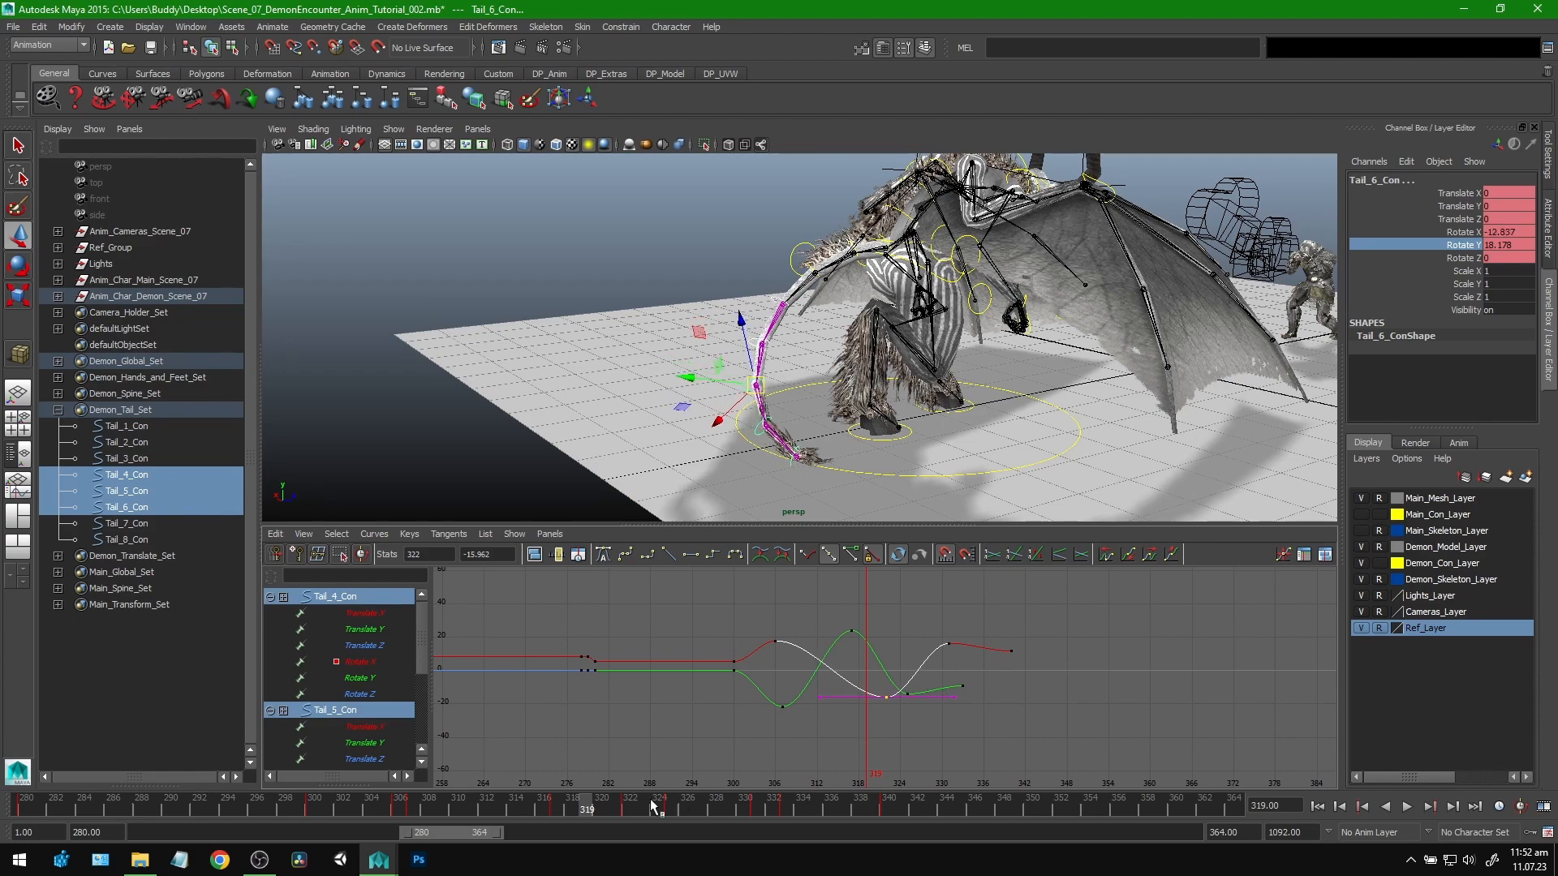
pyautogui.moveTo(655, 807)
pyautogui.mouseDown()
pyautogui.moveTo(230, 813)
pyautogui.moveTo(710, 810)
pyautogui.moveTo(309, 814)
pyautogui.moveTo(601, 812)
pyautogui.mouseUp()
pyautogui.click(851, 631)
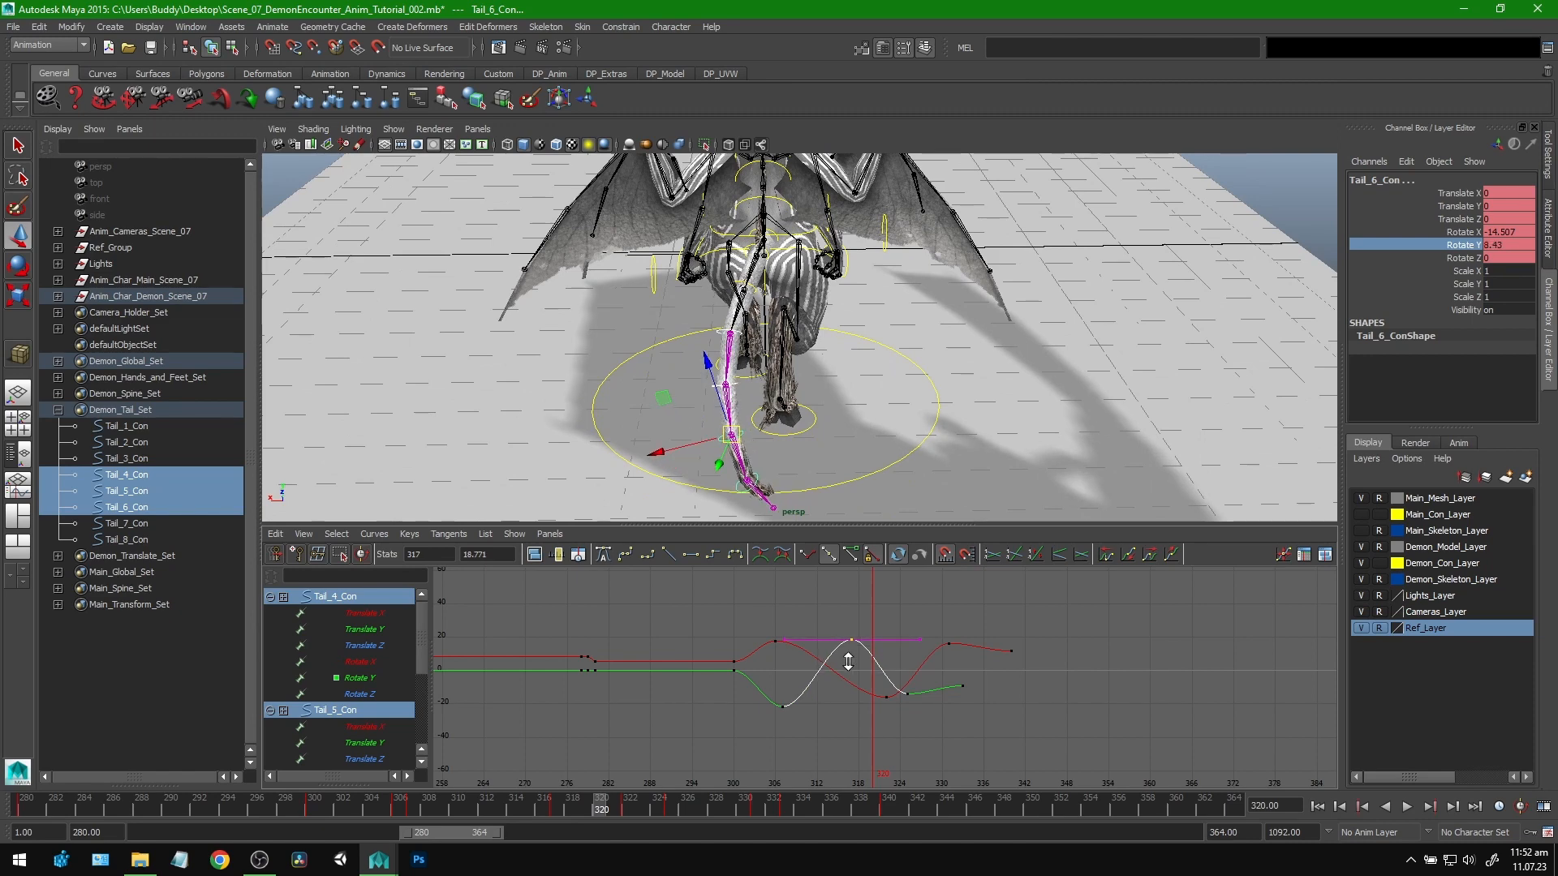
pyautogui.moveTo(601, 811)
pyautogui.mouseDown()
pyautogui.moveTo(352, 819)
pyautogui.moveTo(814, 816)
pyautogui.moveTo(440, 810)
pyautogui.moveTo(702, 814)
pyautogui.mouseUp()
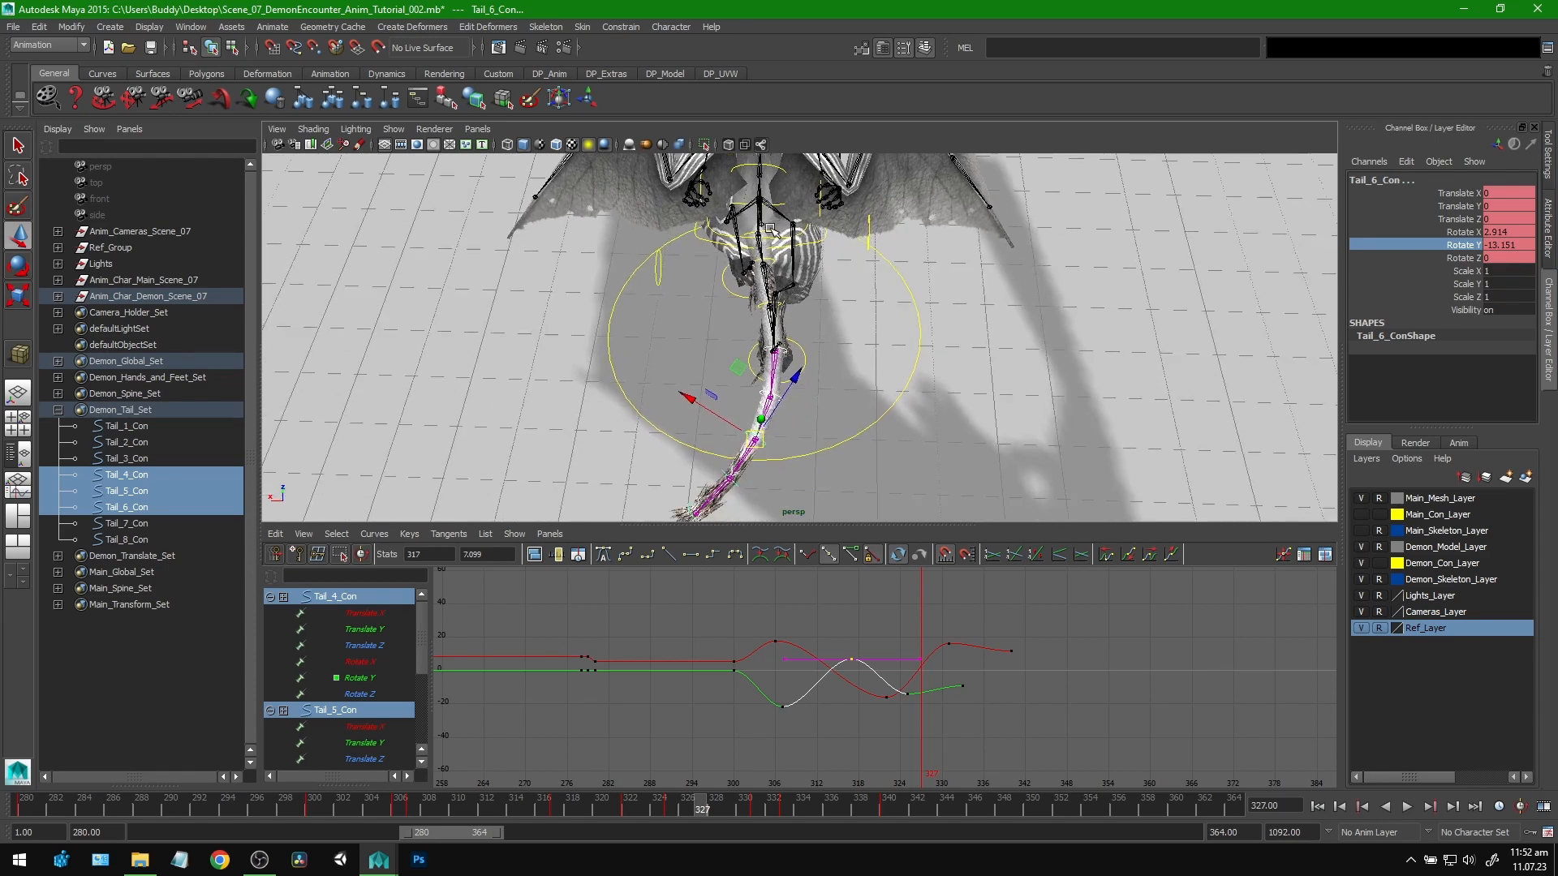
# Step: Try swinging Tail_1_Con to a Rotate Y of -15.683 on frame 327
pyautogui.click(769, 229)
pyautogui.click(137, 444)
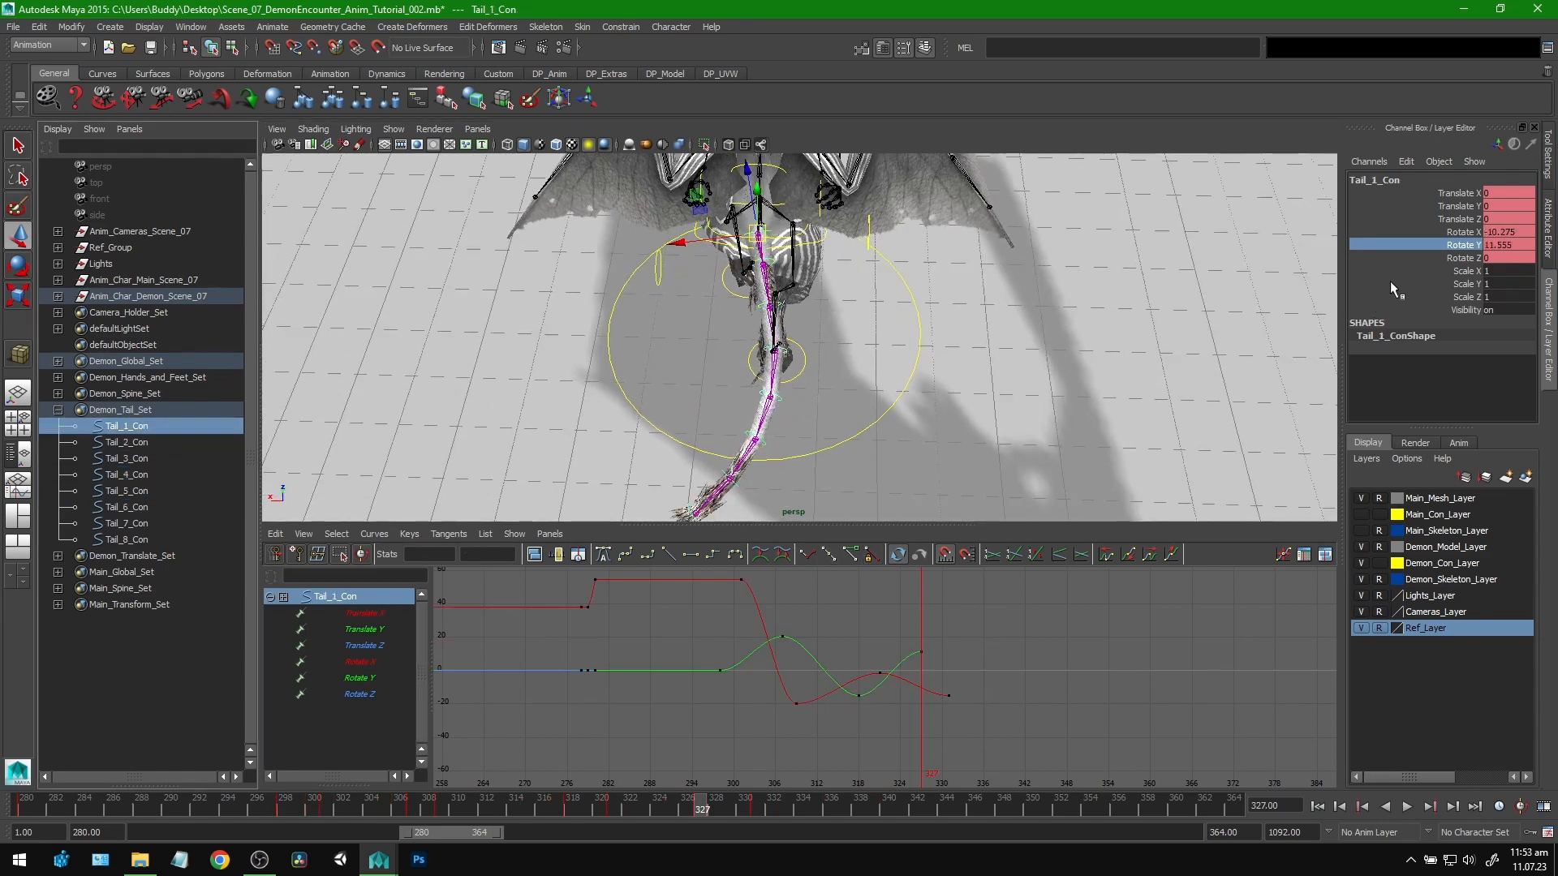
pyautogui.moveTo(1227, 300); pyautogui.dragTo(1185, 315, button='middle')
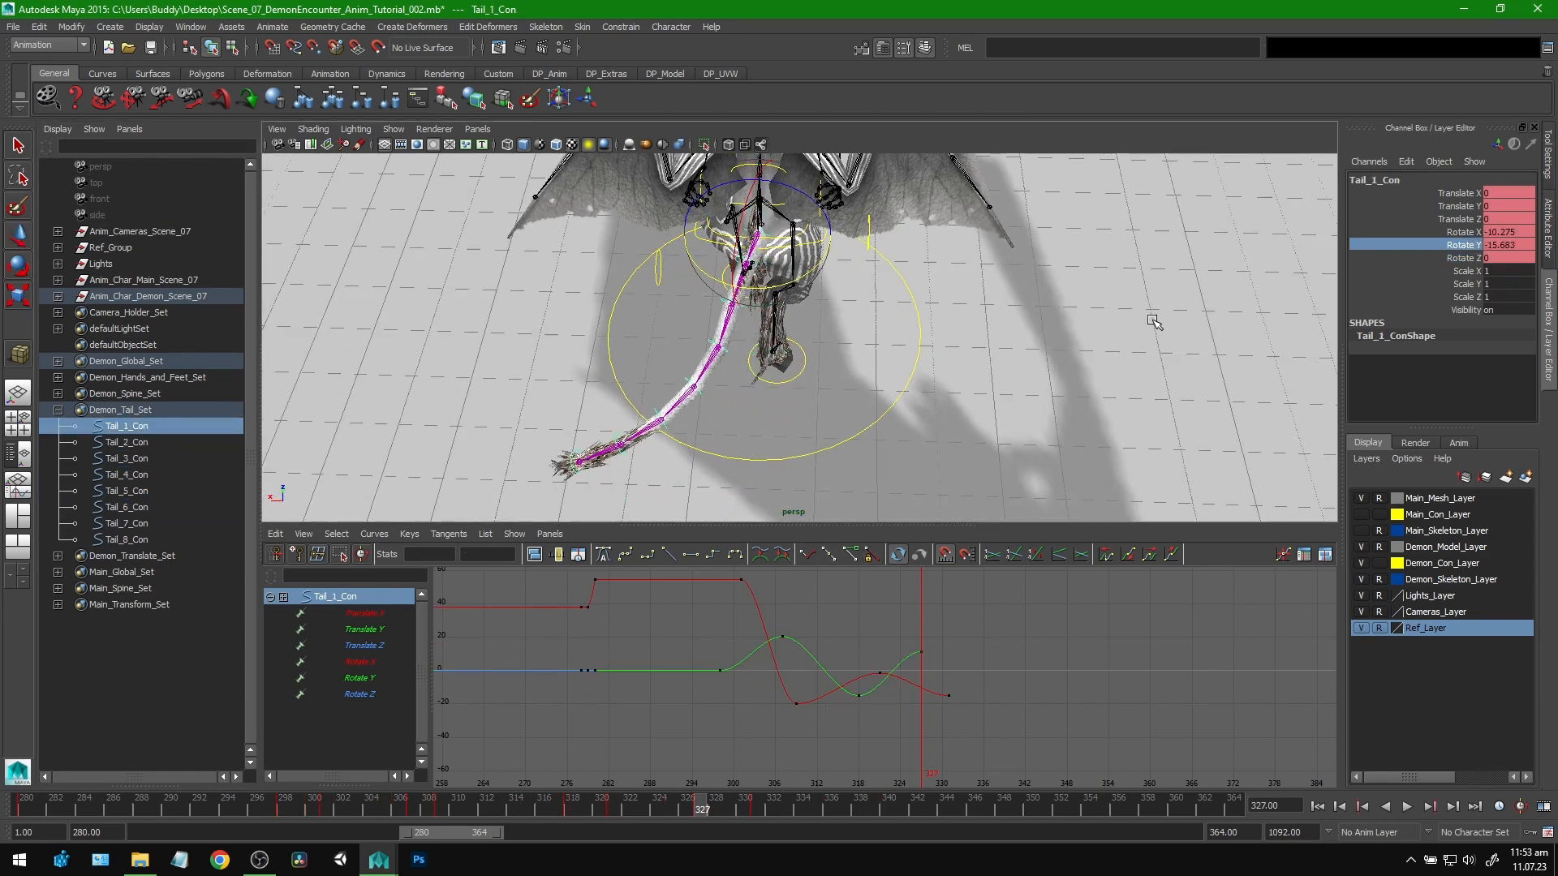
pyautogui.moveTo(690, 808); pyautogui.dragTo(756, 815)
pyautogui.press('q')
# Step: Scrub the landing from behind and from the side to review how the swing travels through the whole tail
pyautogui.keyDown('alt'); pyautogui.moveTo(1049, 258); pyautogui.dragTo(1017, 280, button='right'); pyautogui.keyUp('alt')
pyautogui.keyDown('alt'); pyautogui.moveTo(1017, 280); pyautogui.dragTo(1009, 320, button='middle'); pyautogui.keyUp('alt')
pyautogui.keyDown('alt'); pyautogui.moveTo(1009, 321); pyautogui.dragTo(965, 331); pyautogui.keyUp('alt')
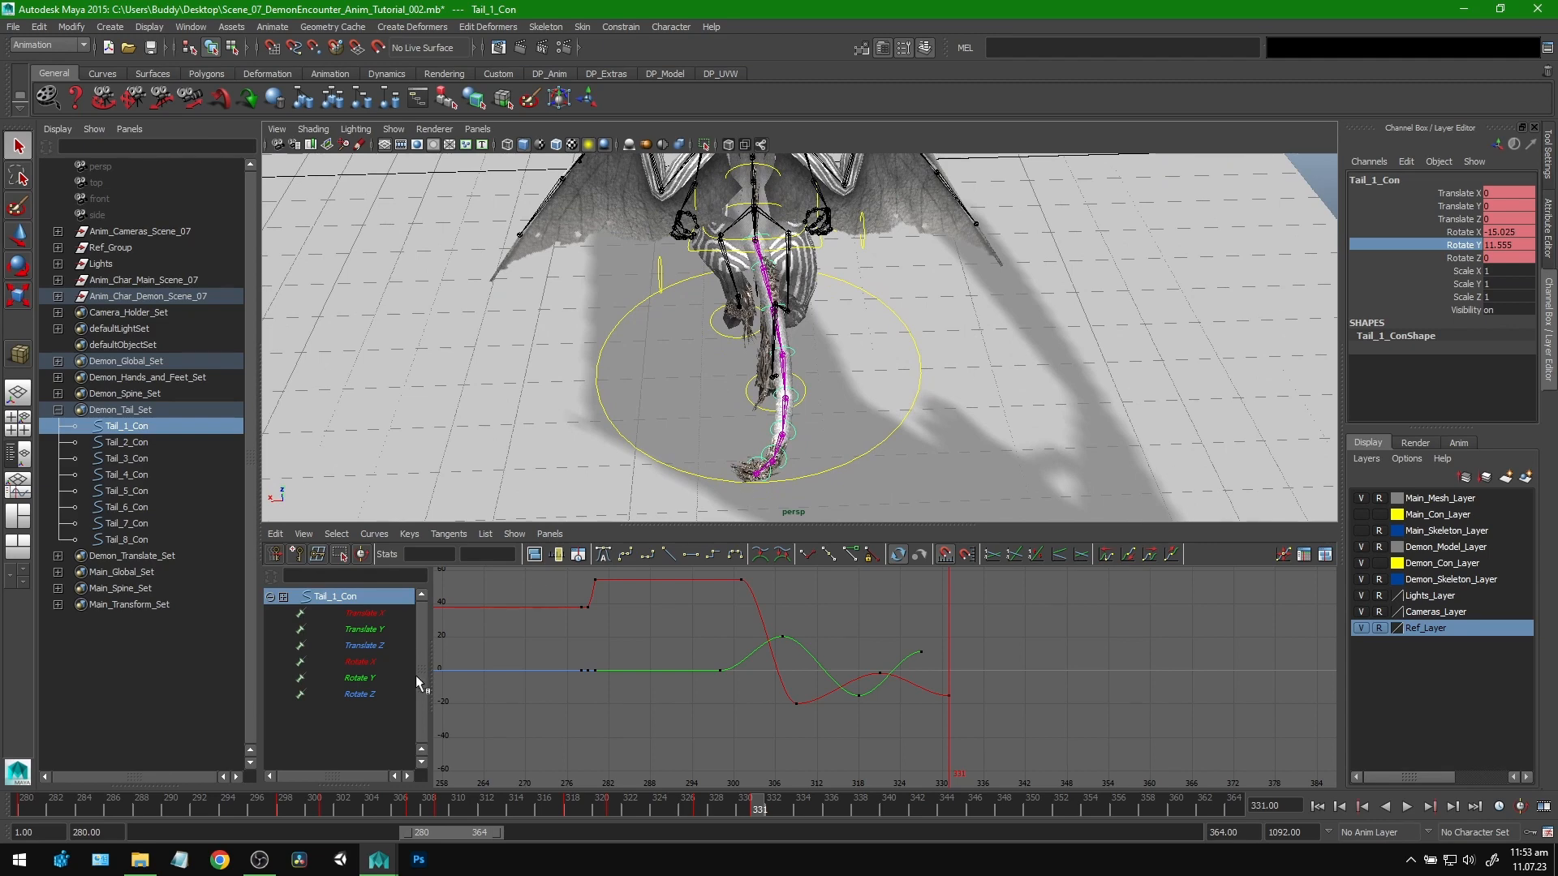
pyautogui.moveTo(284, 800); pyautogui.dragTo(614, 812)
pyautogui.keyDown('alt'); pyautogui.moveTo(764, 273); pyautogui.dragTo(851, 255); pyautogui.keyUp('alt')
pyautogui.keyDown('alt'); pyautogui.moveTo(850, 254); pyautogui.dragTo(876, 255, button='right'); pyautogui.keyUp('alt')
pyautogui.keyDown('alt'); pyautogui.moveTo(876, 255); pyautogui.dragTo(850, 238, button='middle'); pyautogui.keyUp('alt')
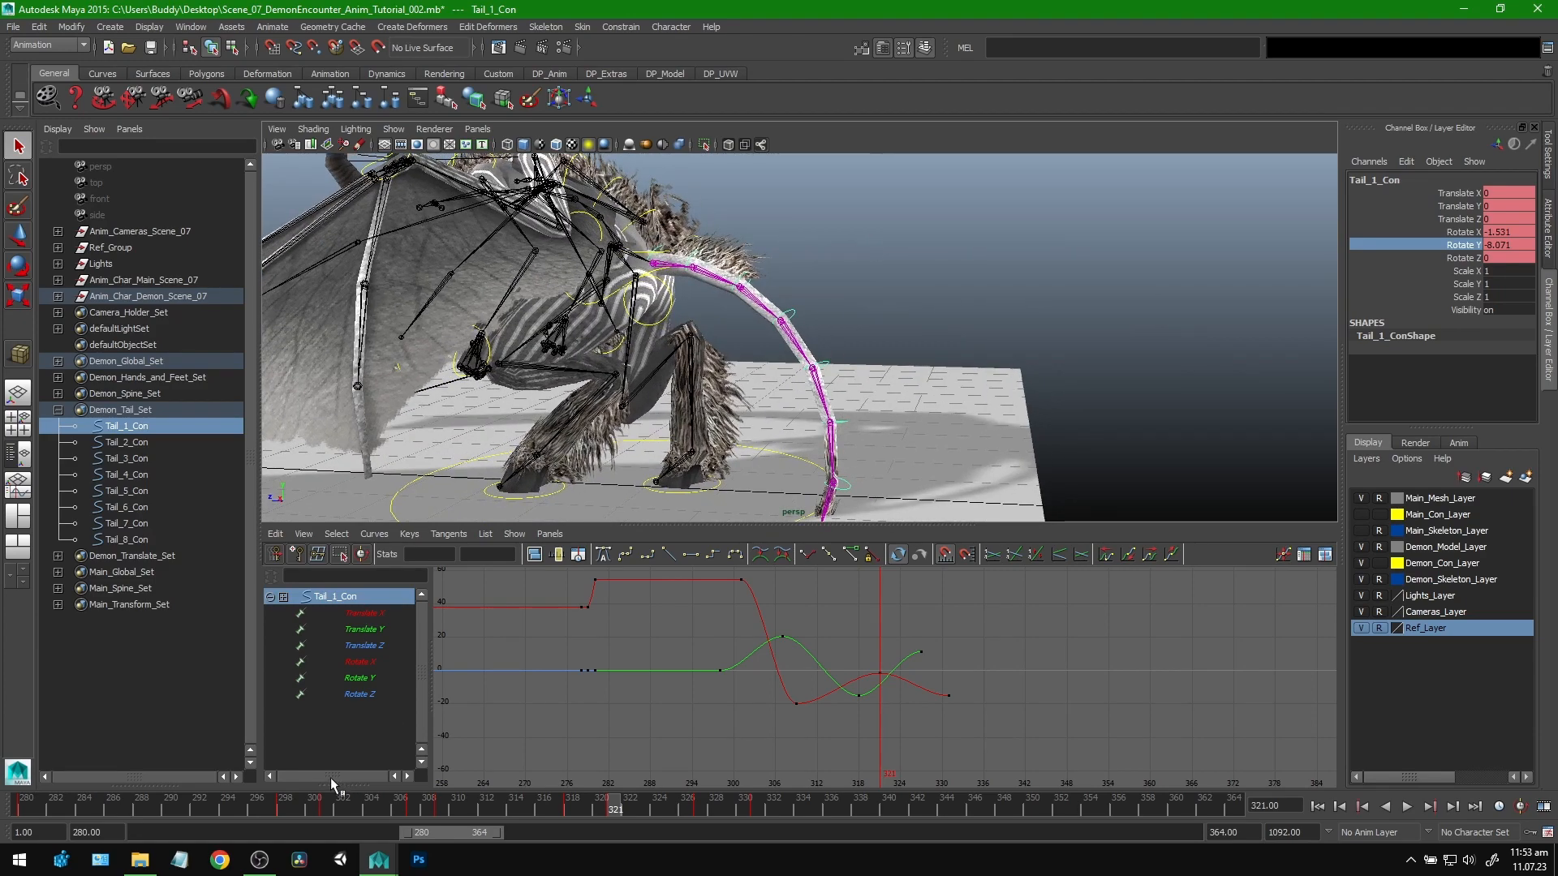
pyautogui.click(290, 801)
pyautogui.moveTo(289, 797); pyautogui.dragTo(702, 803)
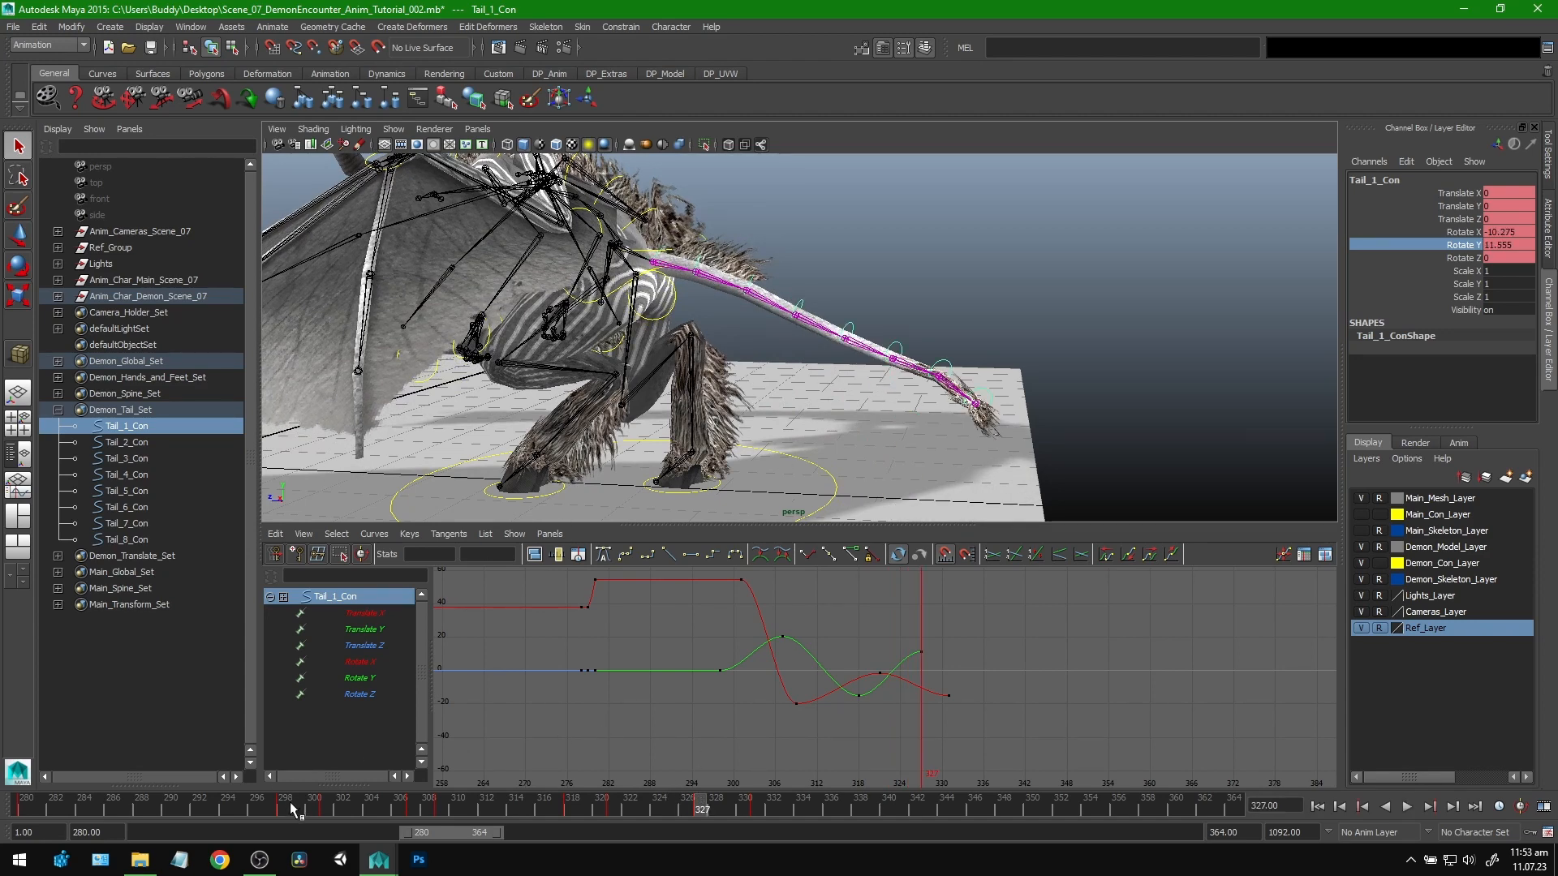
pyautogui.moveTo(290, 802); pyautogui.dragTo(730, 812)
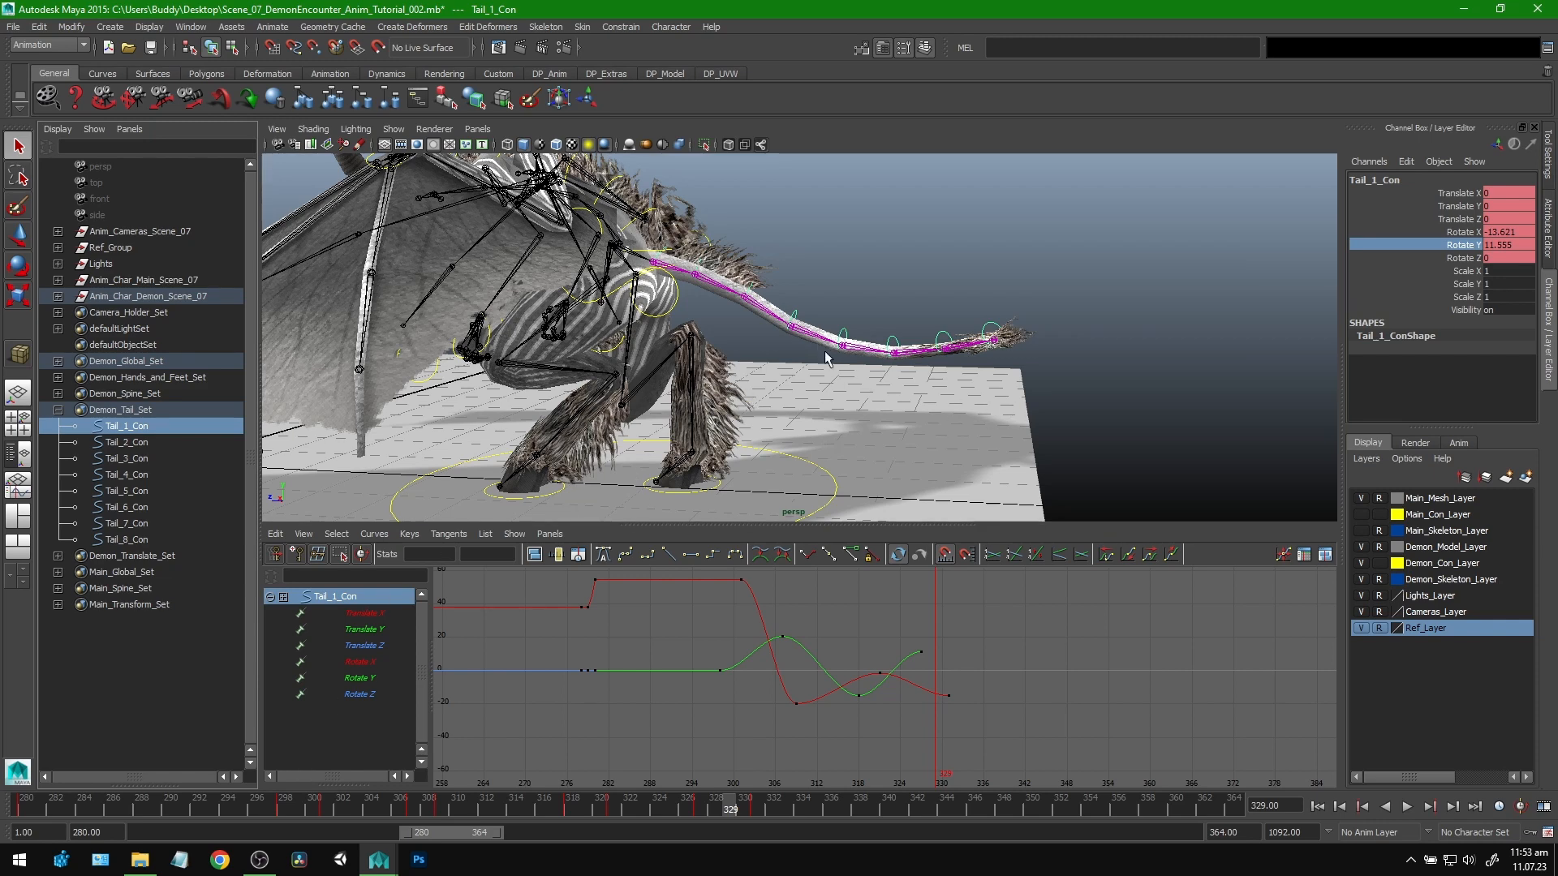
# Step: Inspect the tail's arc between frames 313 and 323 from several angles, close up and from farther away
pyautogui.moveTo(825, 357)
pyautogui.keyDown('alt'); pyautogui.mouseDown()
pyautogui.moveTo(886, 354)
pyautogui.moveTo(885, 340)
pyautogui.moveTo(799, 357)
pyautogui.mouseUp(); pyautogui.keyUp('alt')
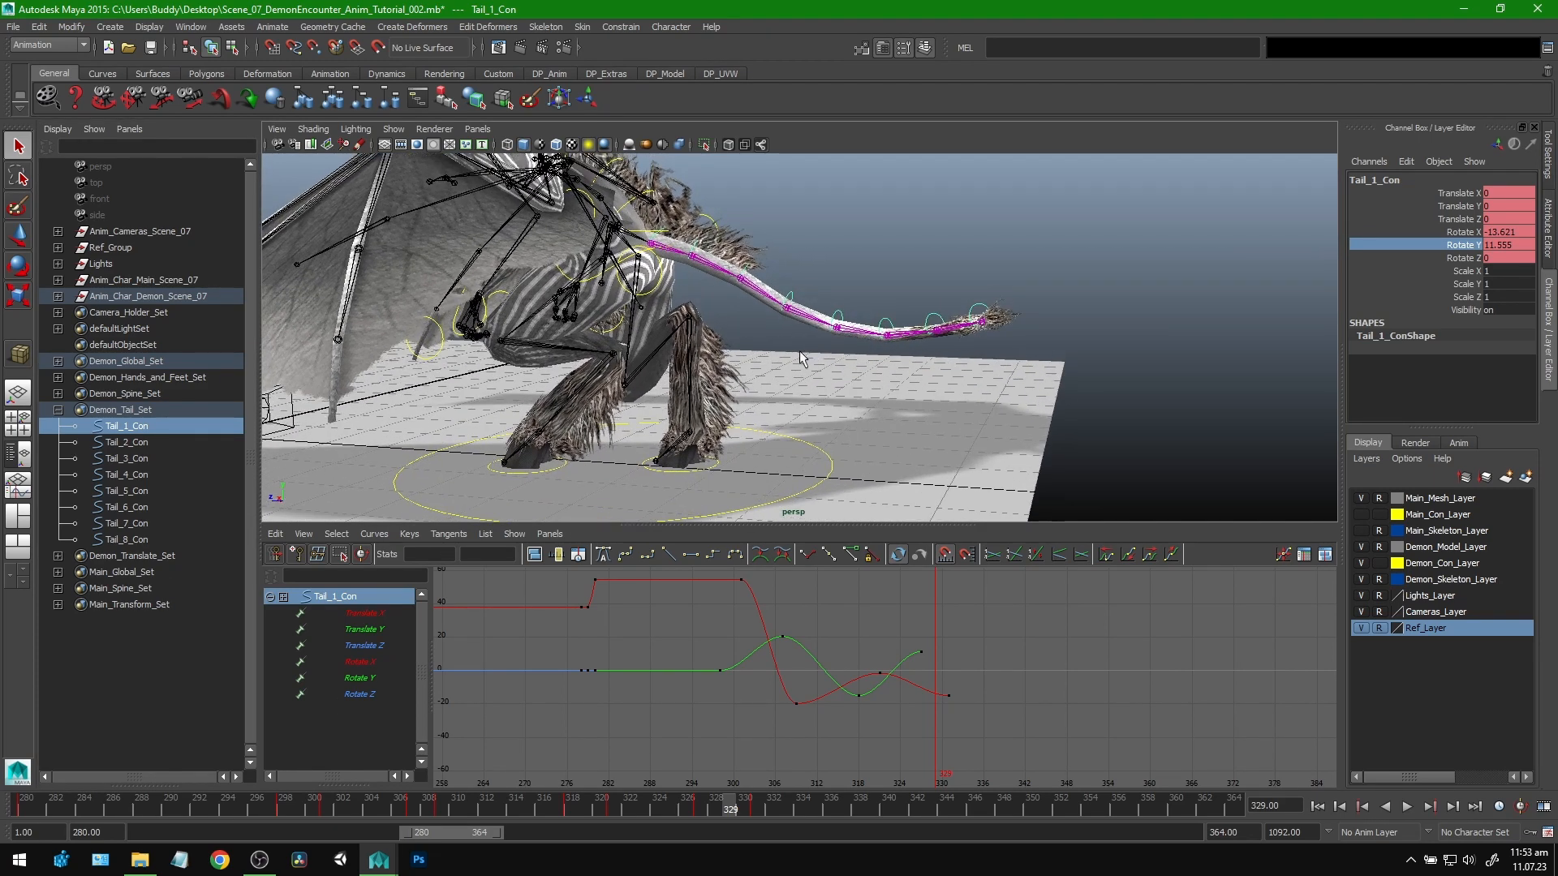
pyautogui.moveTo(286, 800); pyautogui.dragTo(644, 809)
pyautogui.keyDown('alt'); pyautogui.moveTo(805, 372); pyautogui.dragTo(578, 393); pyautogui.keyUp('alt')
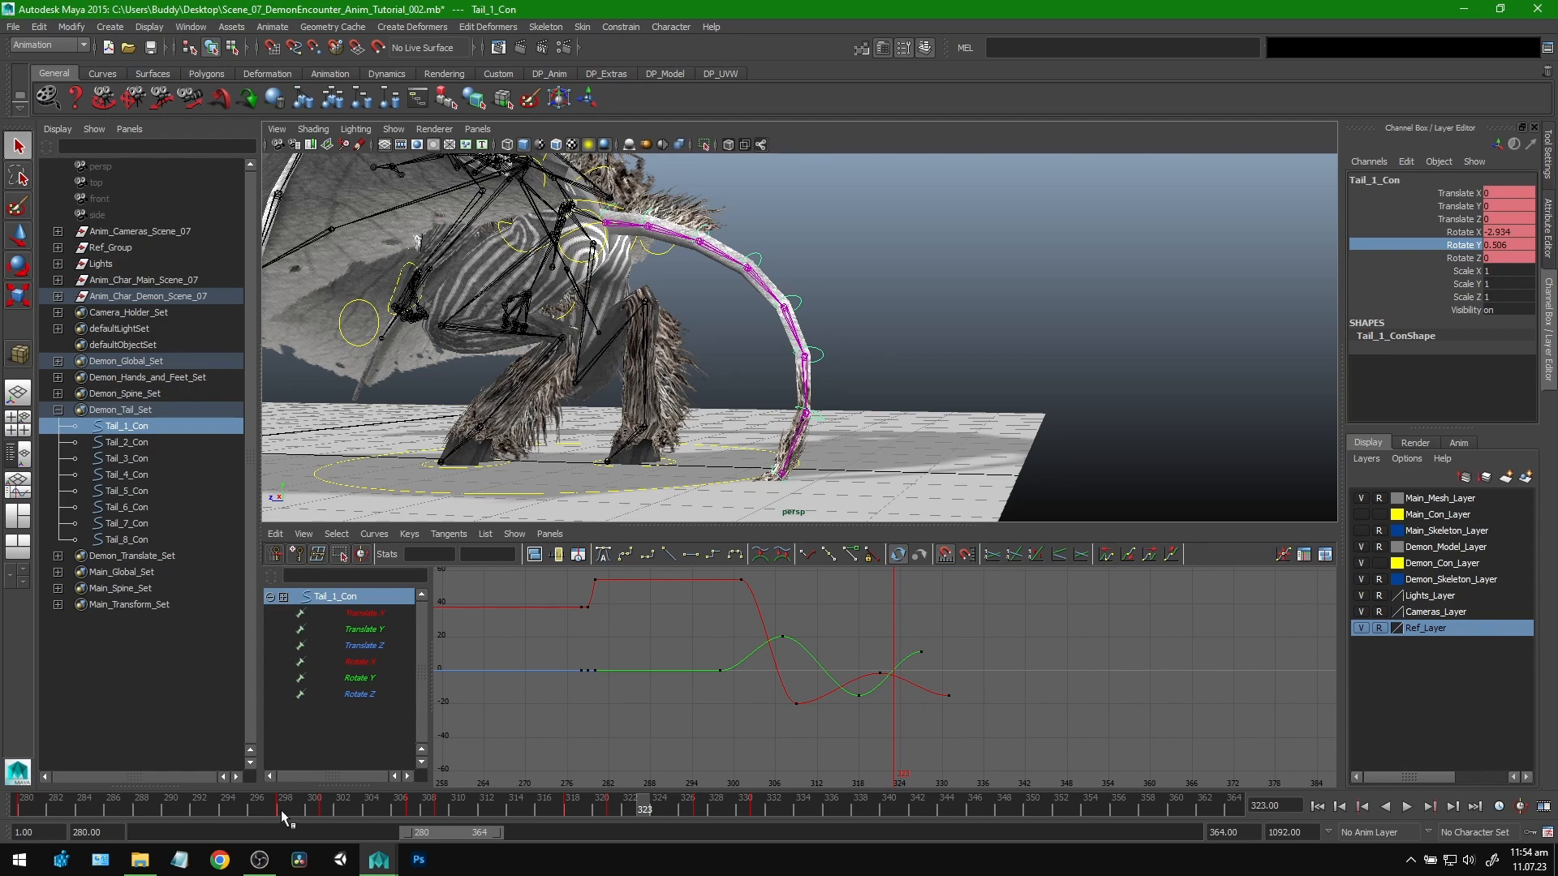
pyautogui.moveTo(281, 810); pyautogui.dragTo(557, 811)
pyautogui.keyDown('alt'); pyautogui.moveTo(803, 357); pyautogui.dragTo(568, 402); pyautogui.keyUp('alt')
pyautogui.moveTo(559, 799); pyautogui.dragTo(501, 803)
pyautogui.keyDown('alt'); pyautogui.moveTo(487, 381); pyautogui.dragTo(704, 396); pyautogui.keyUp('alt')
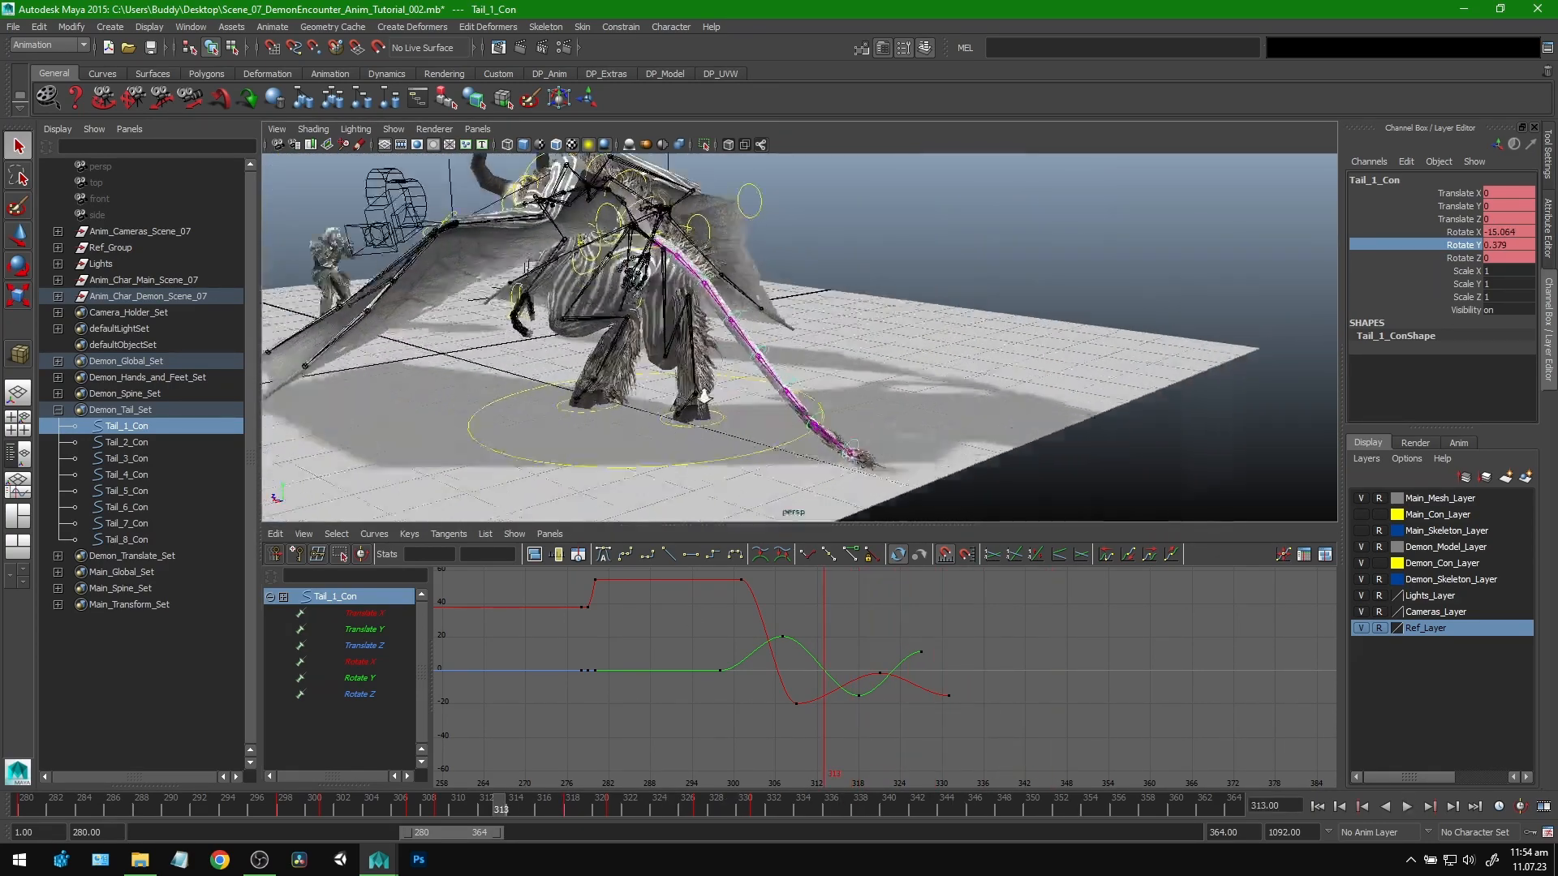
pyautogui.keyDown('alt'); pyautogui.moveTo(704, 396); pyautogui.dragTo(826, 401, button='right'); pyautogui.keyUp('alt')
pyautogui.keyDown('alt'); pyautogui.moveTo(826, 401); pyautogui.dragTo(790, 395); pyautogui.keyUp('alt')
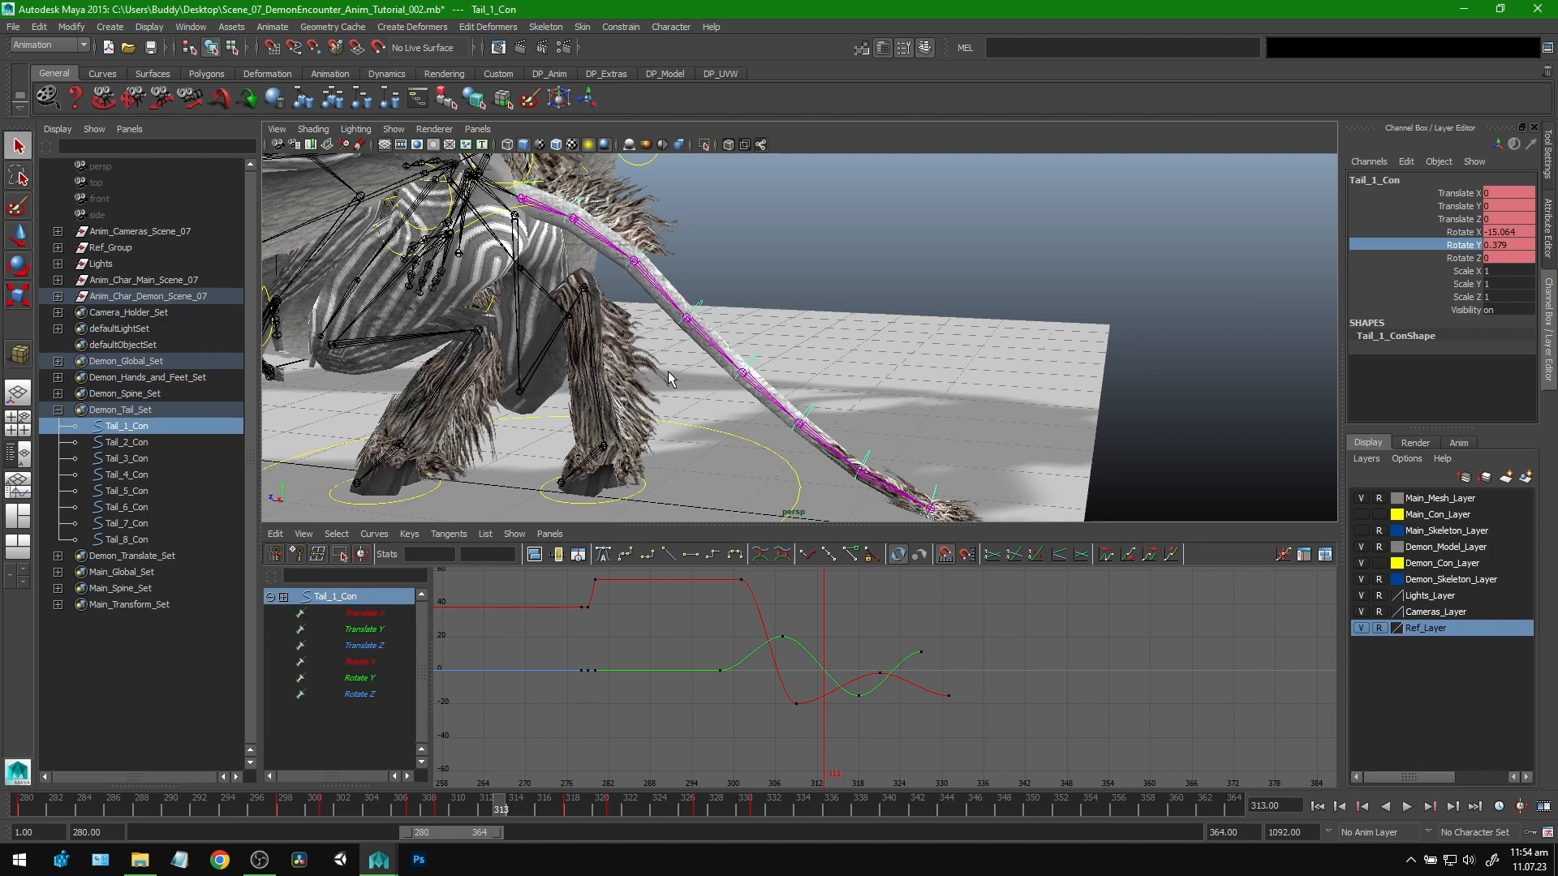
pyautogui.keyDown('alt'); pyautogui.moveTo(826, 336); pyautogui.dragTo(574, 339, button='right'); pyautogui.keyUp('alt')
pyautogui.keyDown('alt'); pyautogui.moveTo(612, 328); pyautogui.dragTo(614, 371, button='middle'); pyautogui.keyUp('alt')
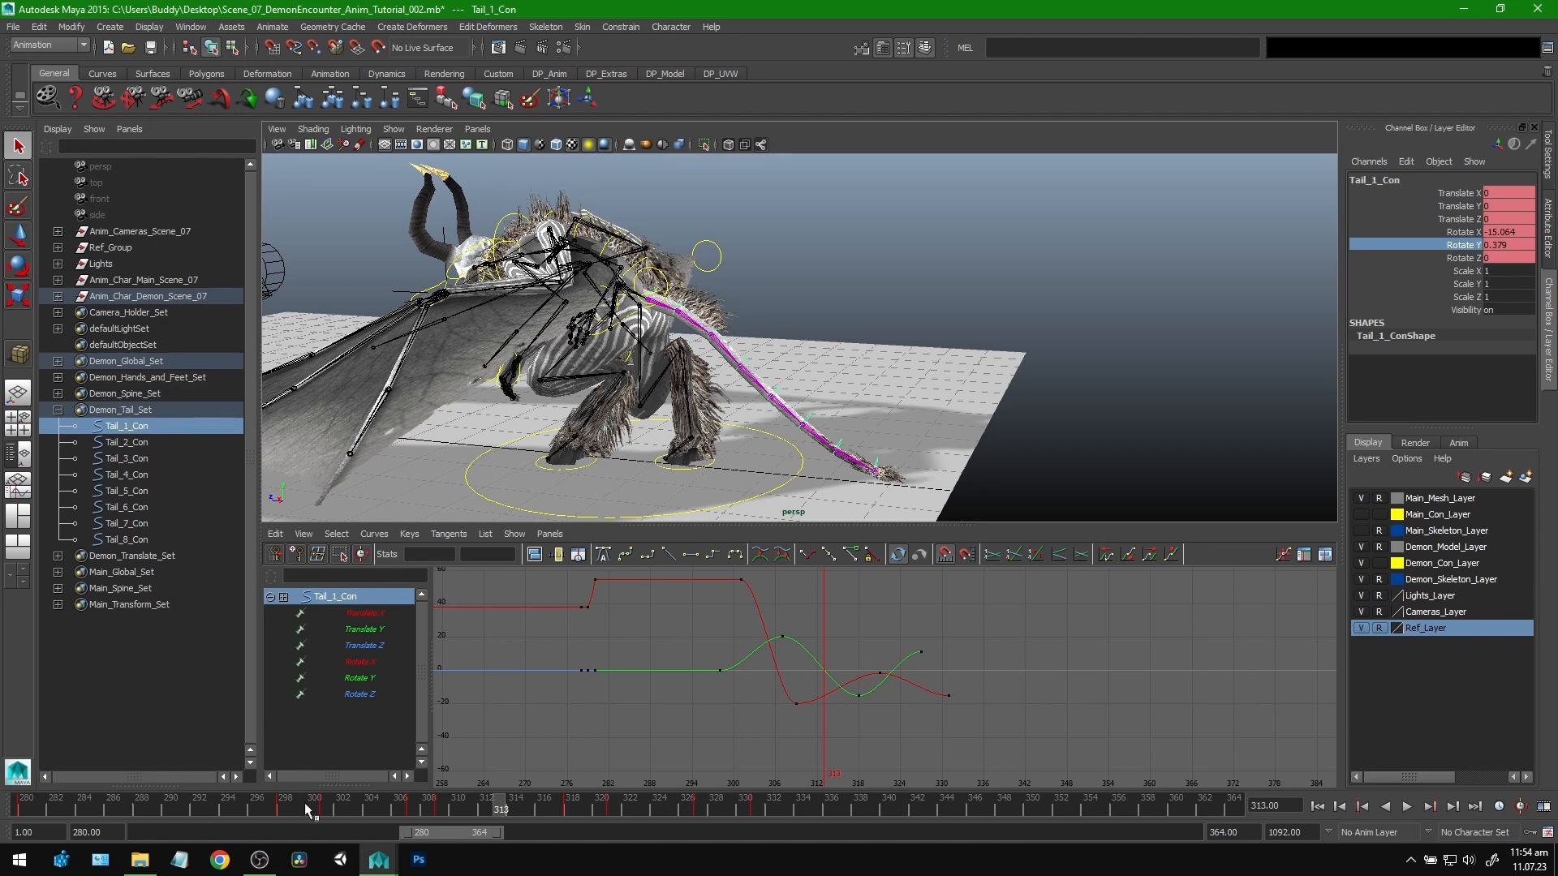
# Step: Activate Rotate X of Tail_1_Con and examine the tail's curl between frames 305 and 308 from the side
pyautogui.moveTo(307, 809); pyautogui.dragTo(385, 809)
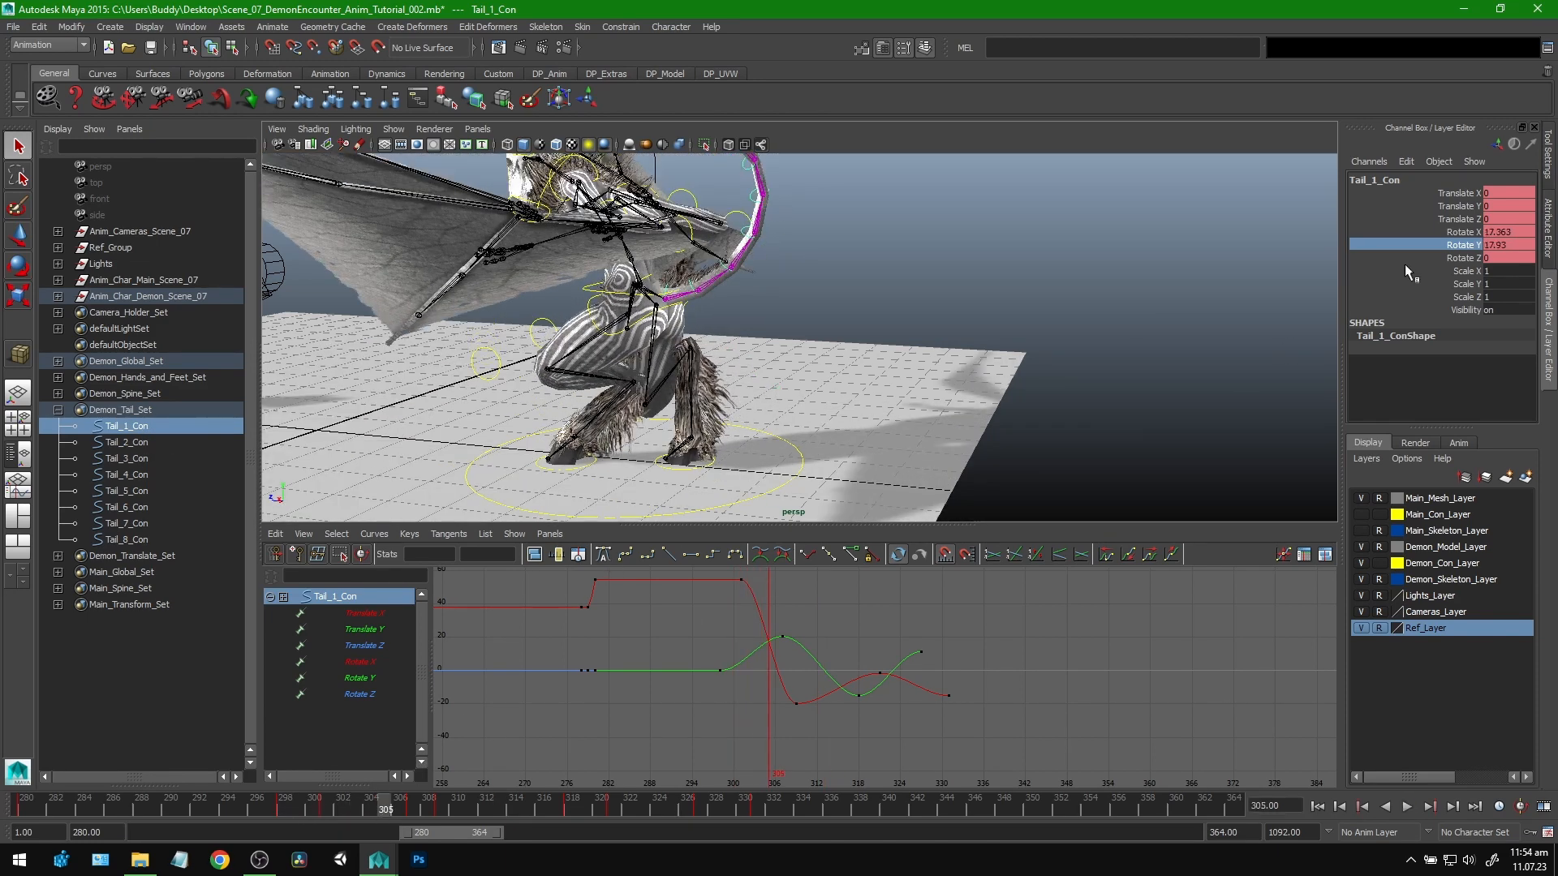
pyautogui.click(1472, 232)
pyautogui.click(1470, 245)
pyautogui.click(1467, 232)
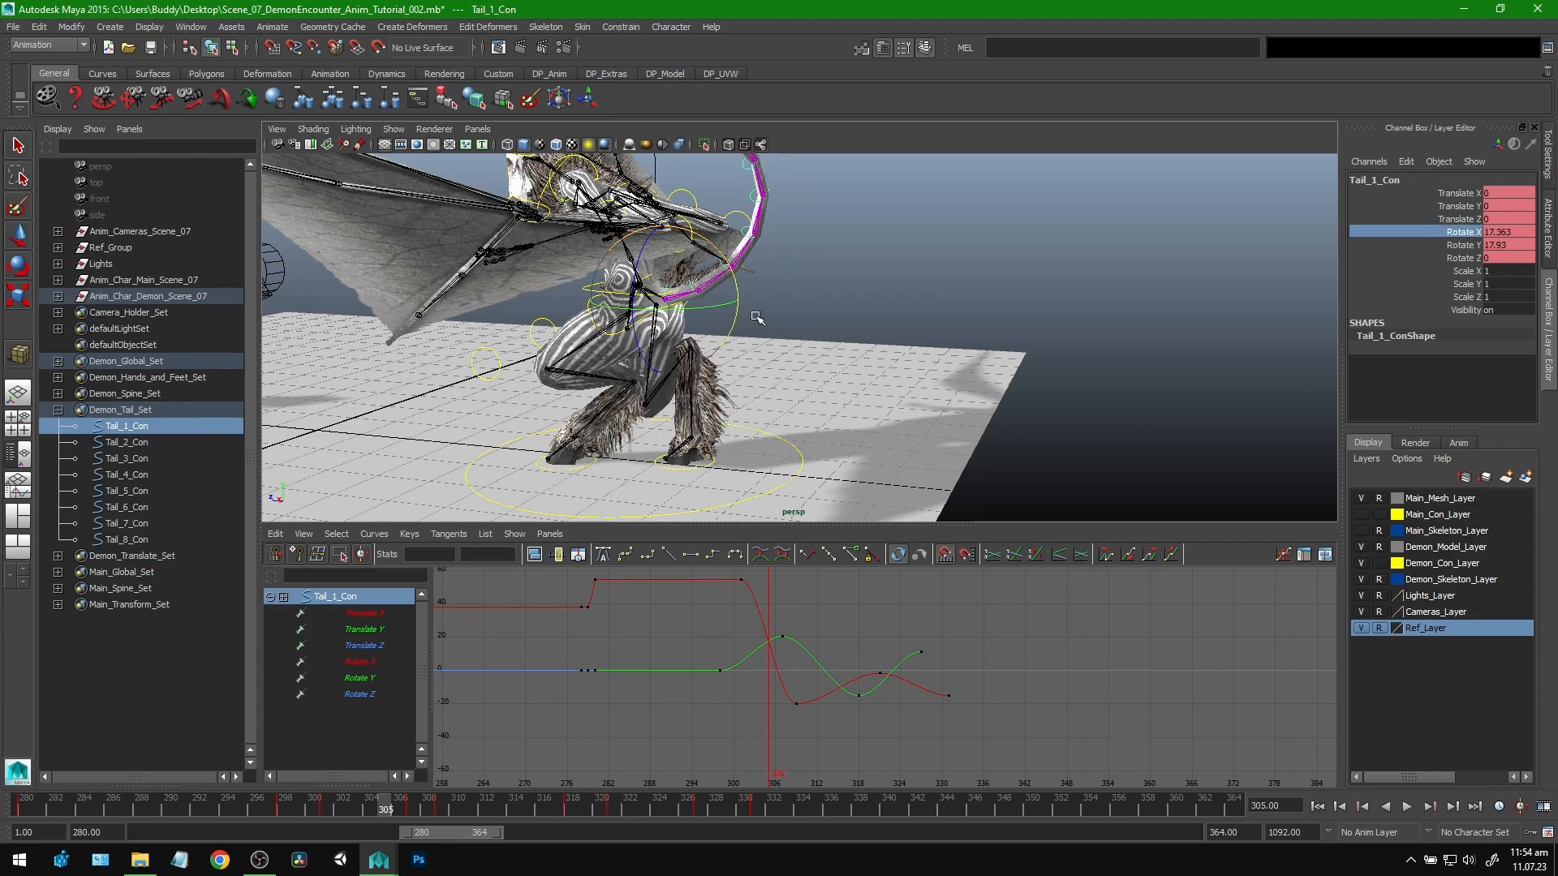
pyautogui.keyDown('alt'); pyautogui.moveTo(1035, 266); pyautogui.dragTo(963, 274, button='right'); pyautogui.keyUp('alt')
pyautogui.keyDown('alt'); pyautogui.moveTo(966, 278); pyautogui.dragTo(639, 234); pyautogui.keyUp('alt')
pyautogui.keyDown('alt'); pyautogui.moveTo(917, 344); pyautogui.dragTo(910, 312); pyautogui.keyUp('alt')
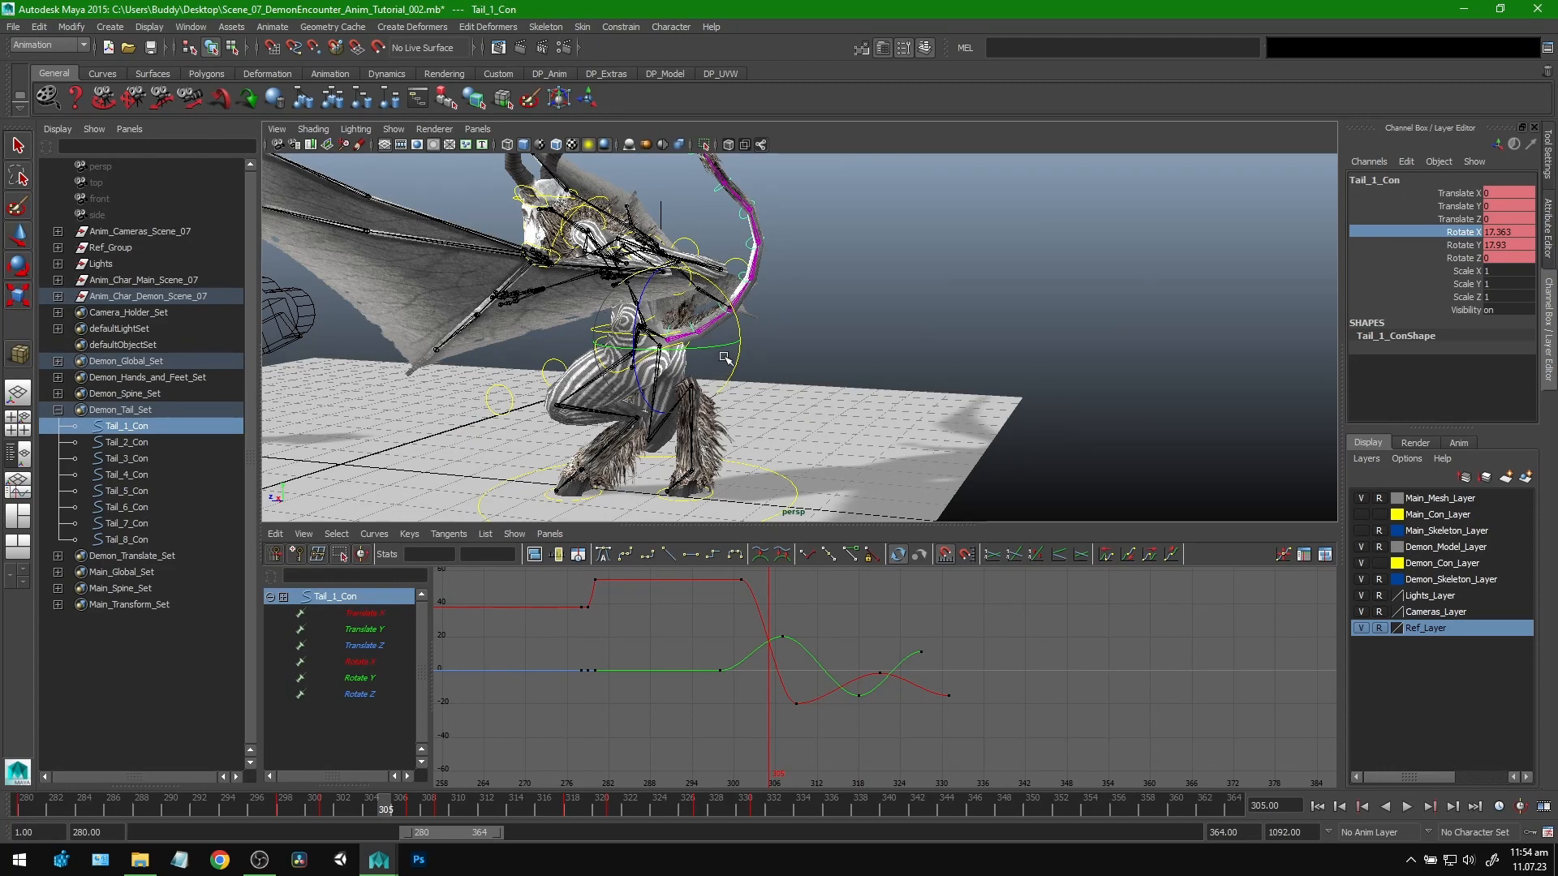
pyautogui.press('q')
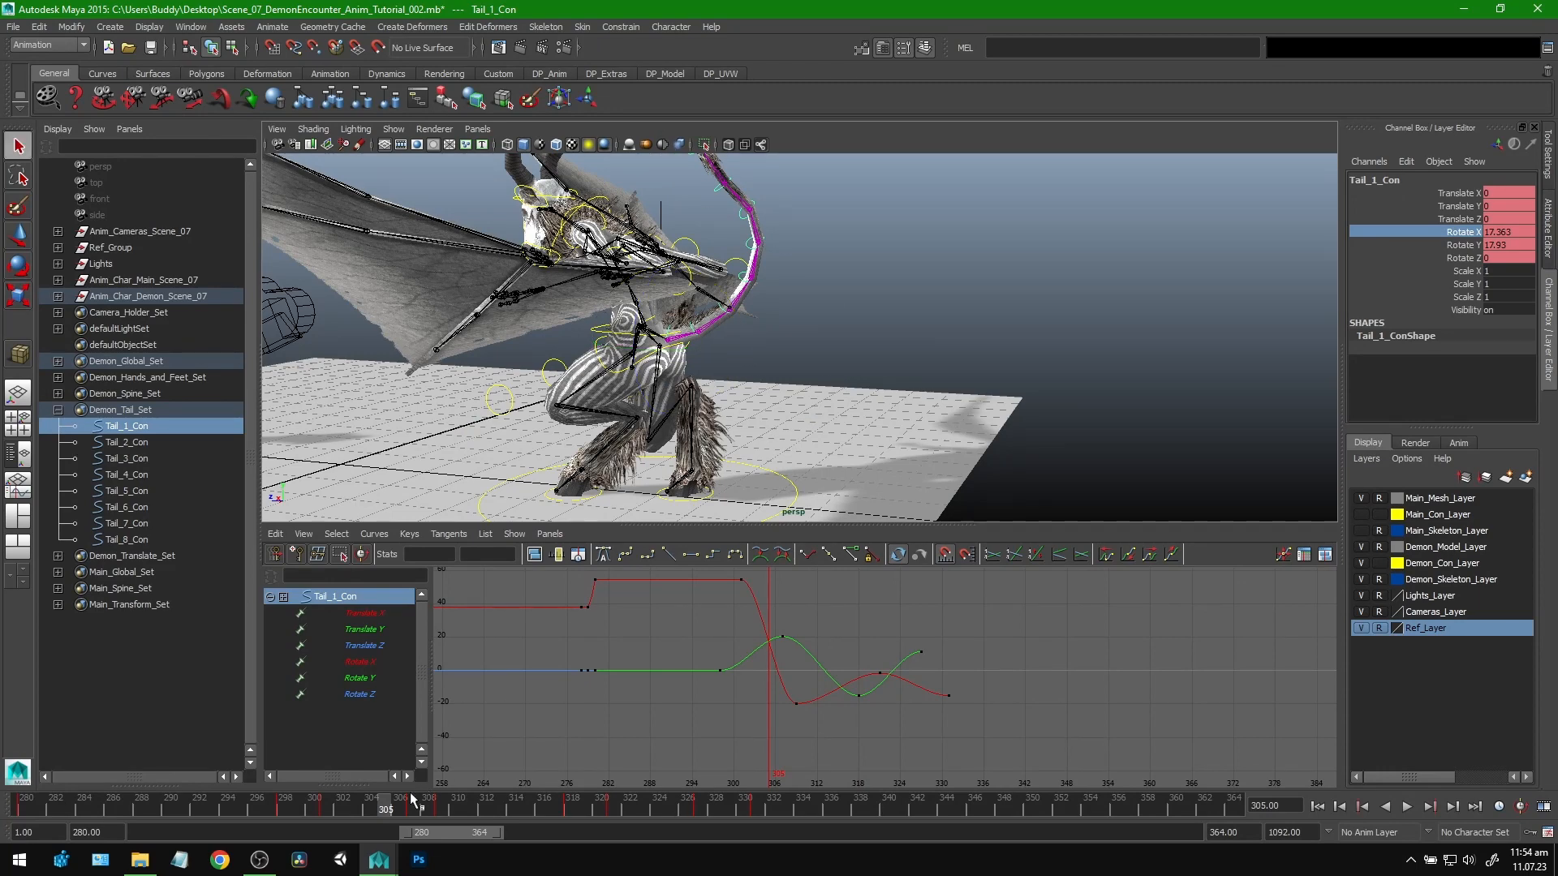
pyautogui.moveTo(412, 801)
pyautogui.mouseDown()
pyautogui.moveTo(314, 807)
pyautogui.moveTo(828, 816)
pyautogui.moveTo(398, 806)
pyautogui.moveTo(432, 806)
pyautogui.mouseUp()
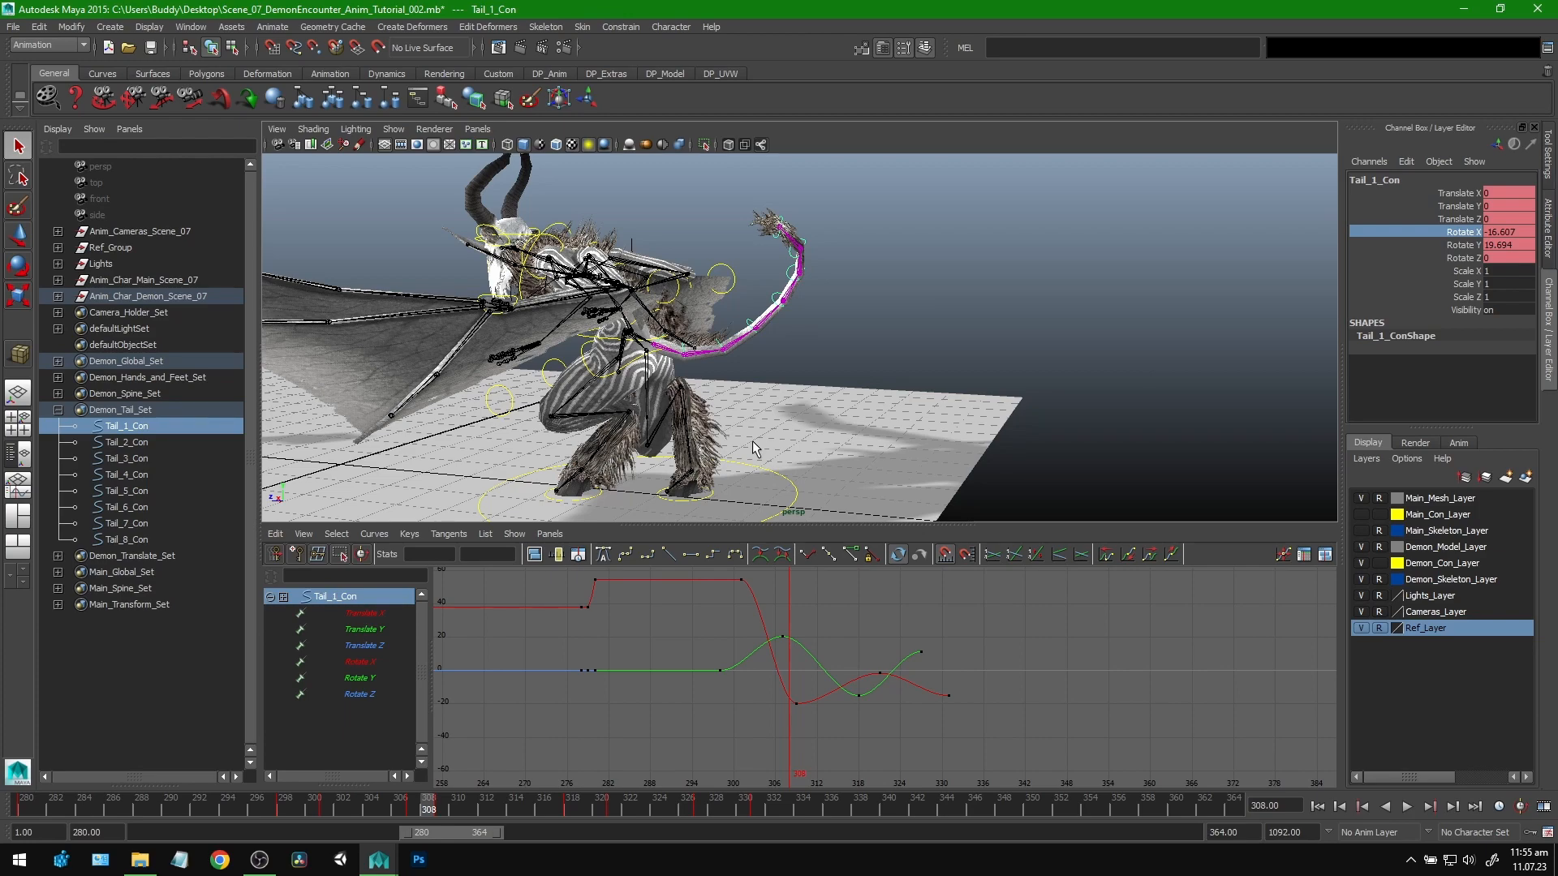
# Step: Scrub between frames 308 and 331 from the side, checking how the tail drops and settles after impact
pyautogui.keyDown('alt'); pyautogui.moveTo(694, 389); pyautogui.dragTo(836, 390); pyautogui.keyUp('alt')
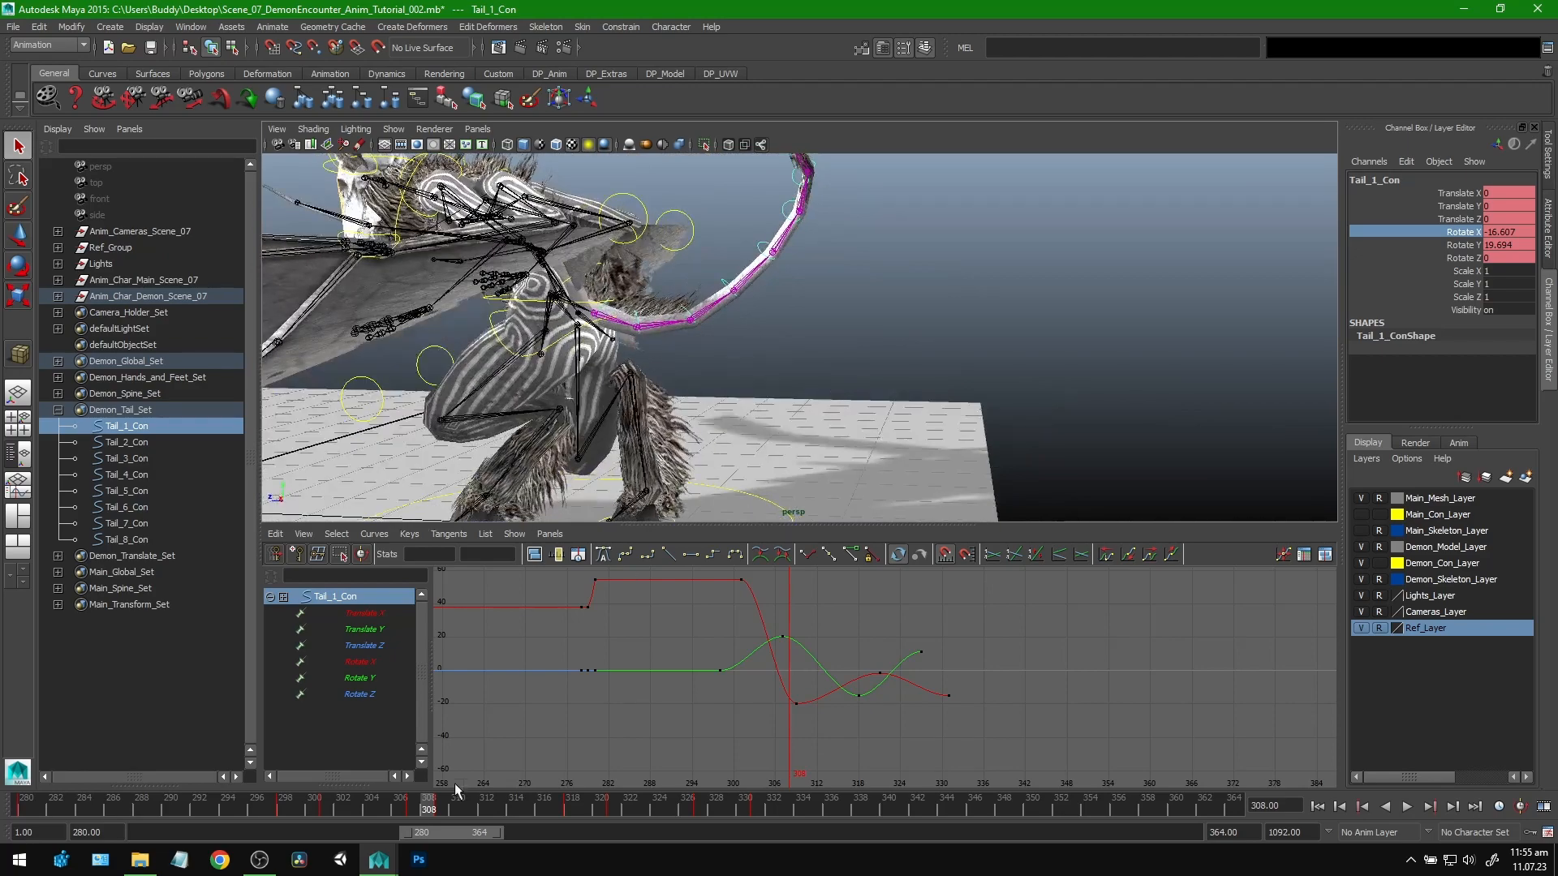
pyautogui.moveTo(416, 808); pyautogui.dragTo(738, 816)
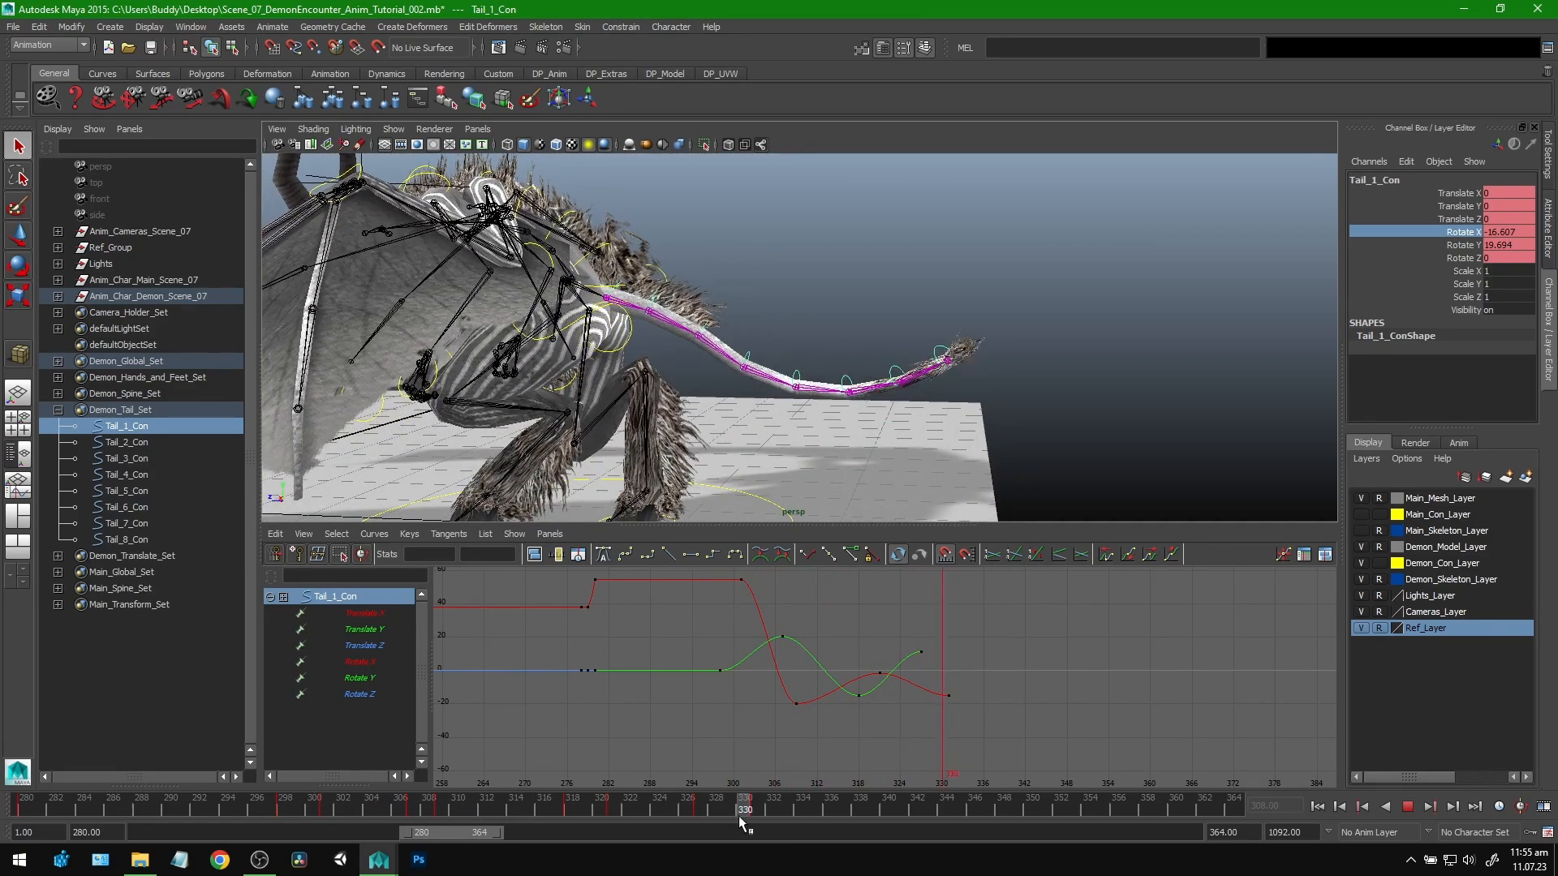
pyautogui.keyDown('alt'); pyautogui.moveTo(908, 306); pyautogui.dragTo(920, 297, button='middle'); pyautogui.keyUp('alt')
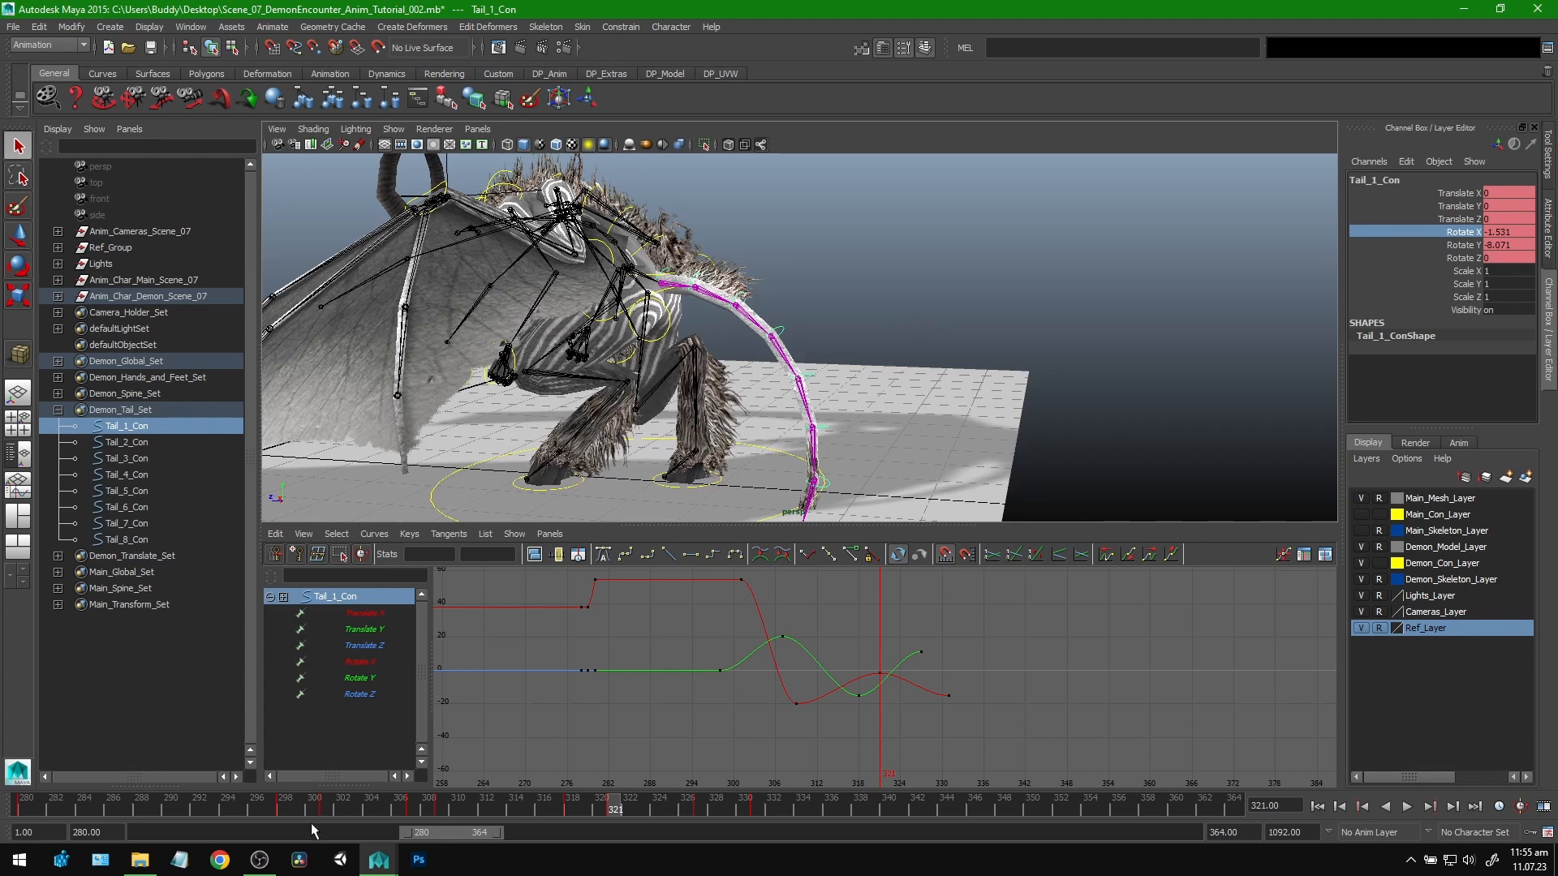
pyautogui.hotkey('alt', 'v')
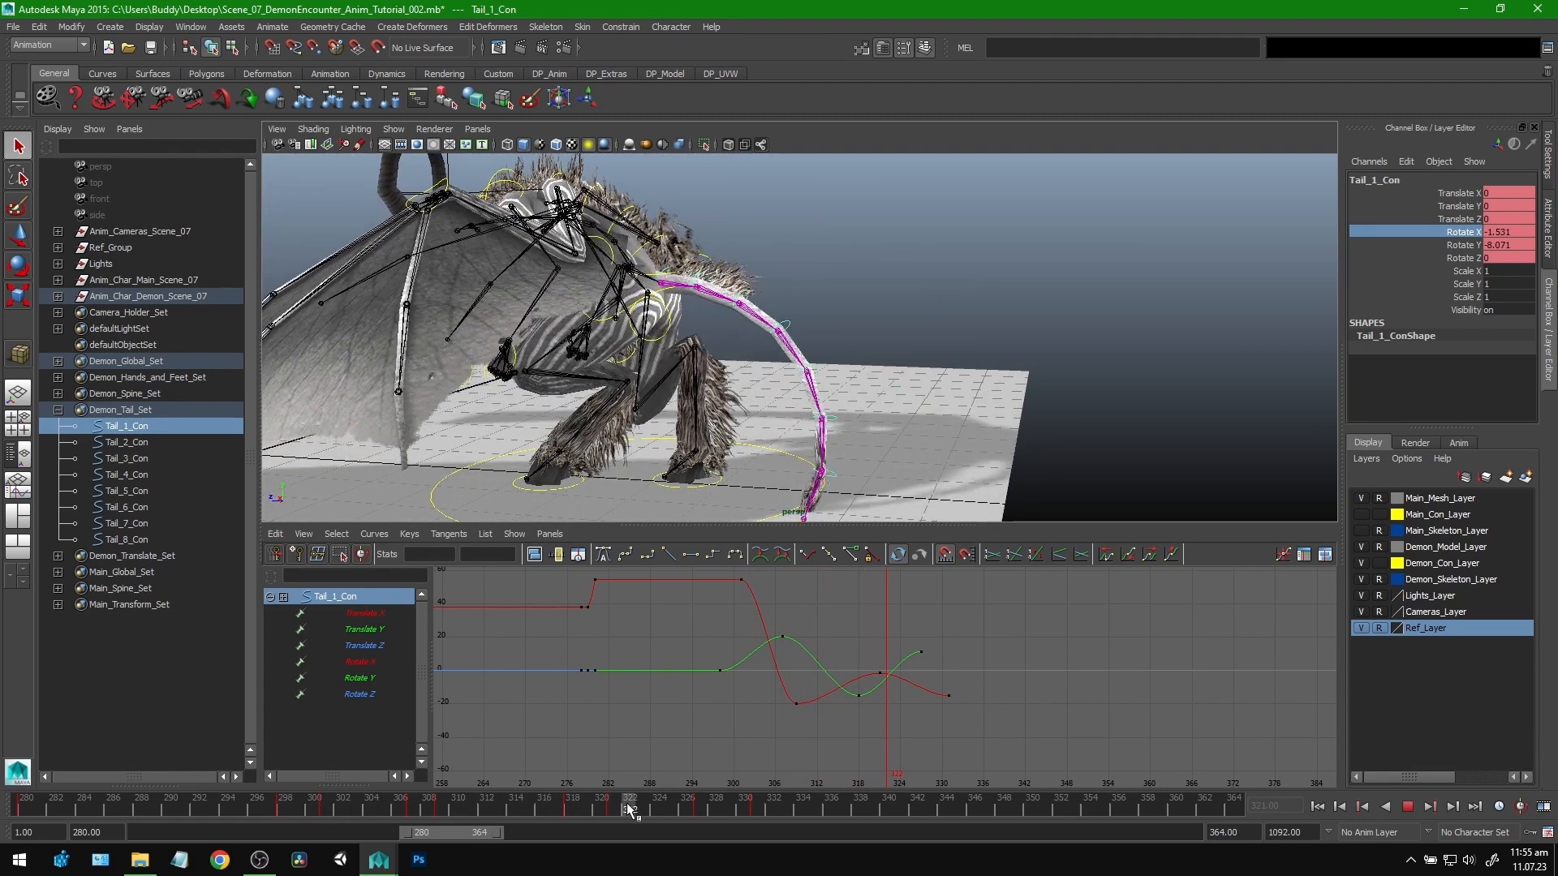
pyautogui.hotkey('alt', 'v')
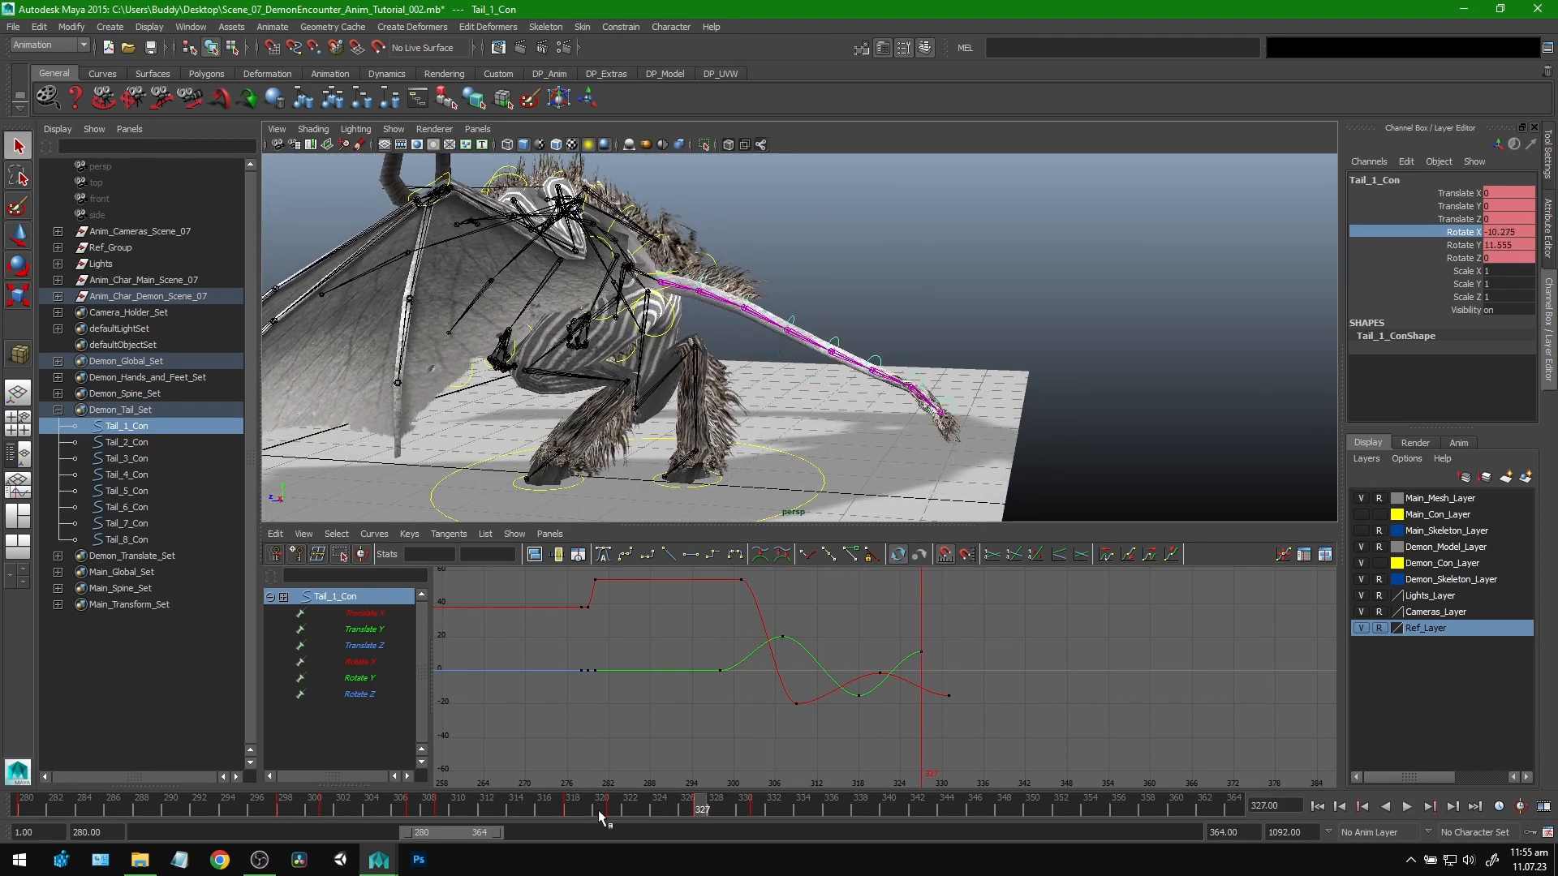
pyautogui.hotkey('alt', 'v')
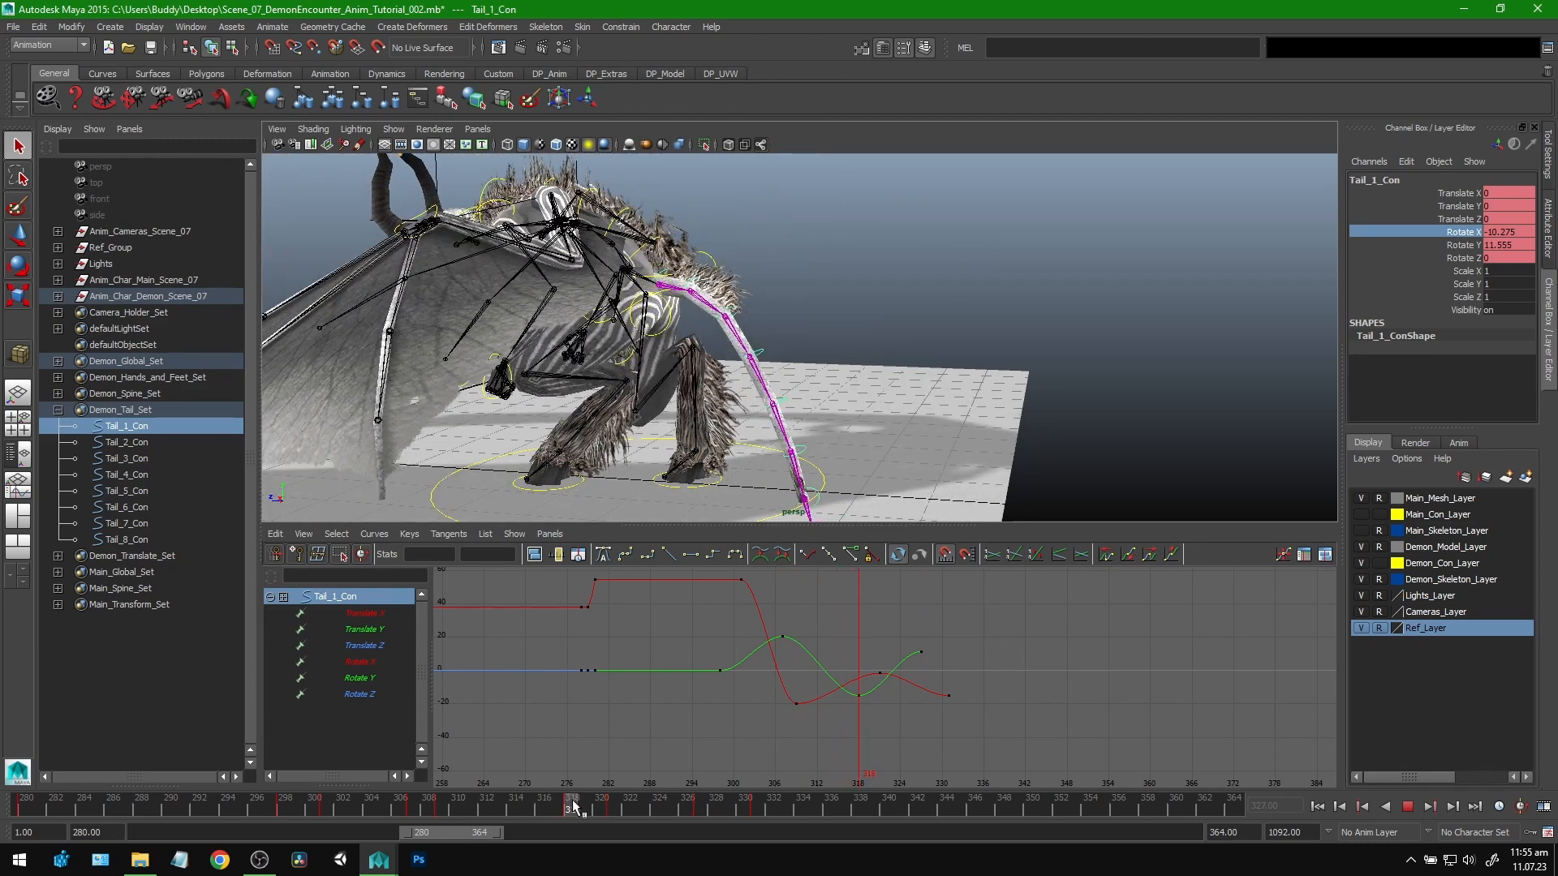
pyautogui.hotkey('alt', 'v')
pyautogui.moveTo(570, 805)
pyautogui.mouseDown()
pyautogui.moveTo(440, 809)
pyautogui.moveTo(542, 805)
pyautogui.mouseUp()
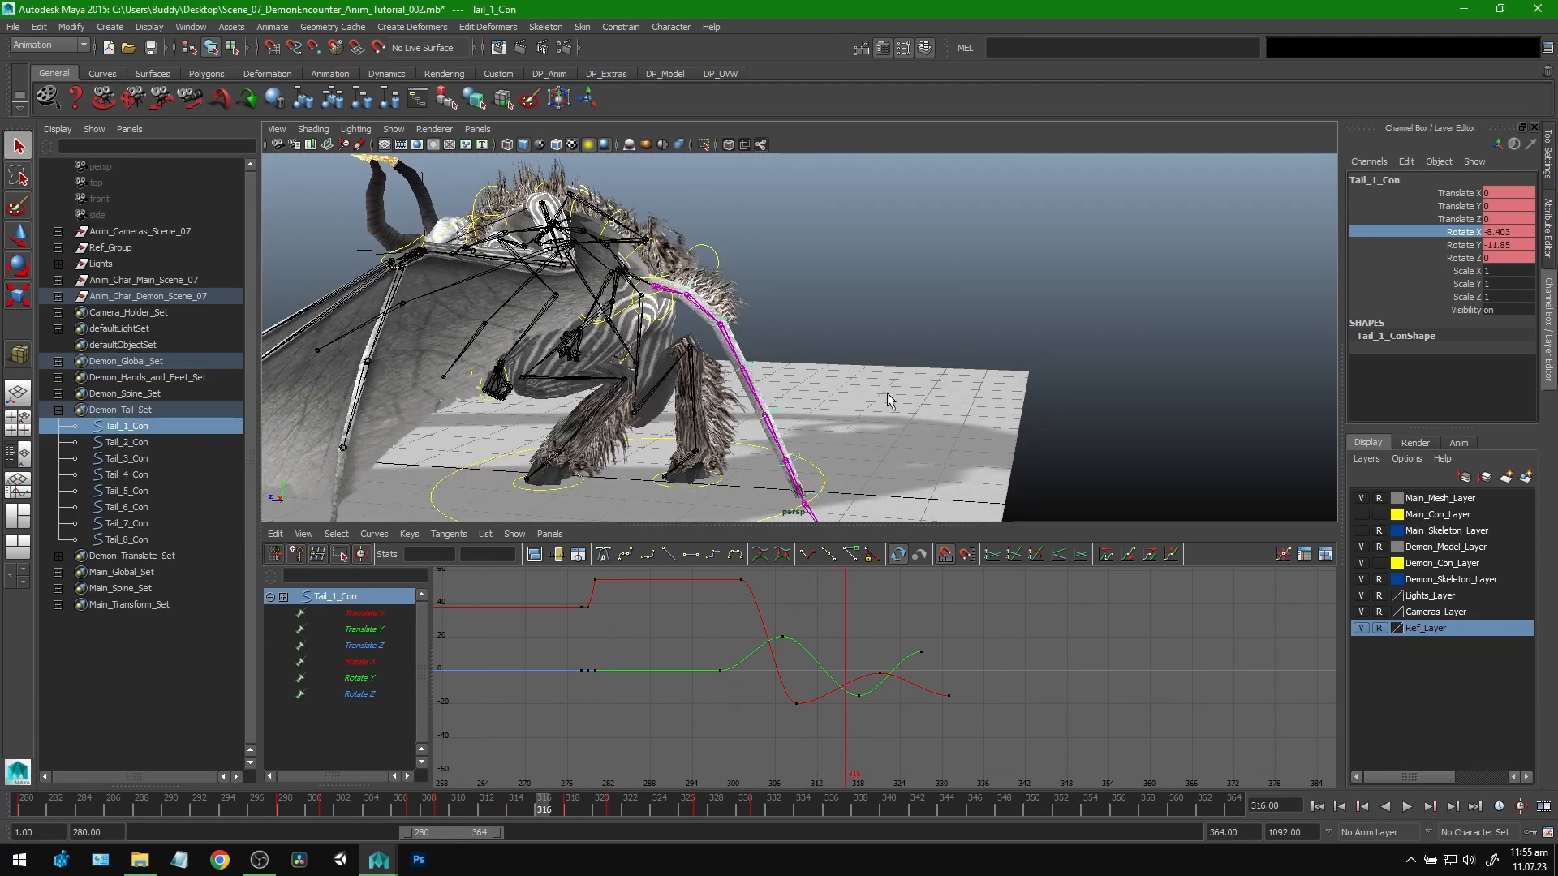
pyautogui.hotkey('alt', 'v')
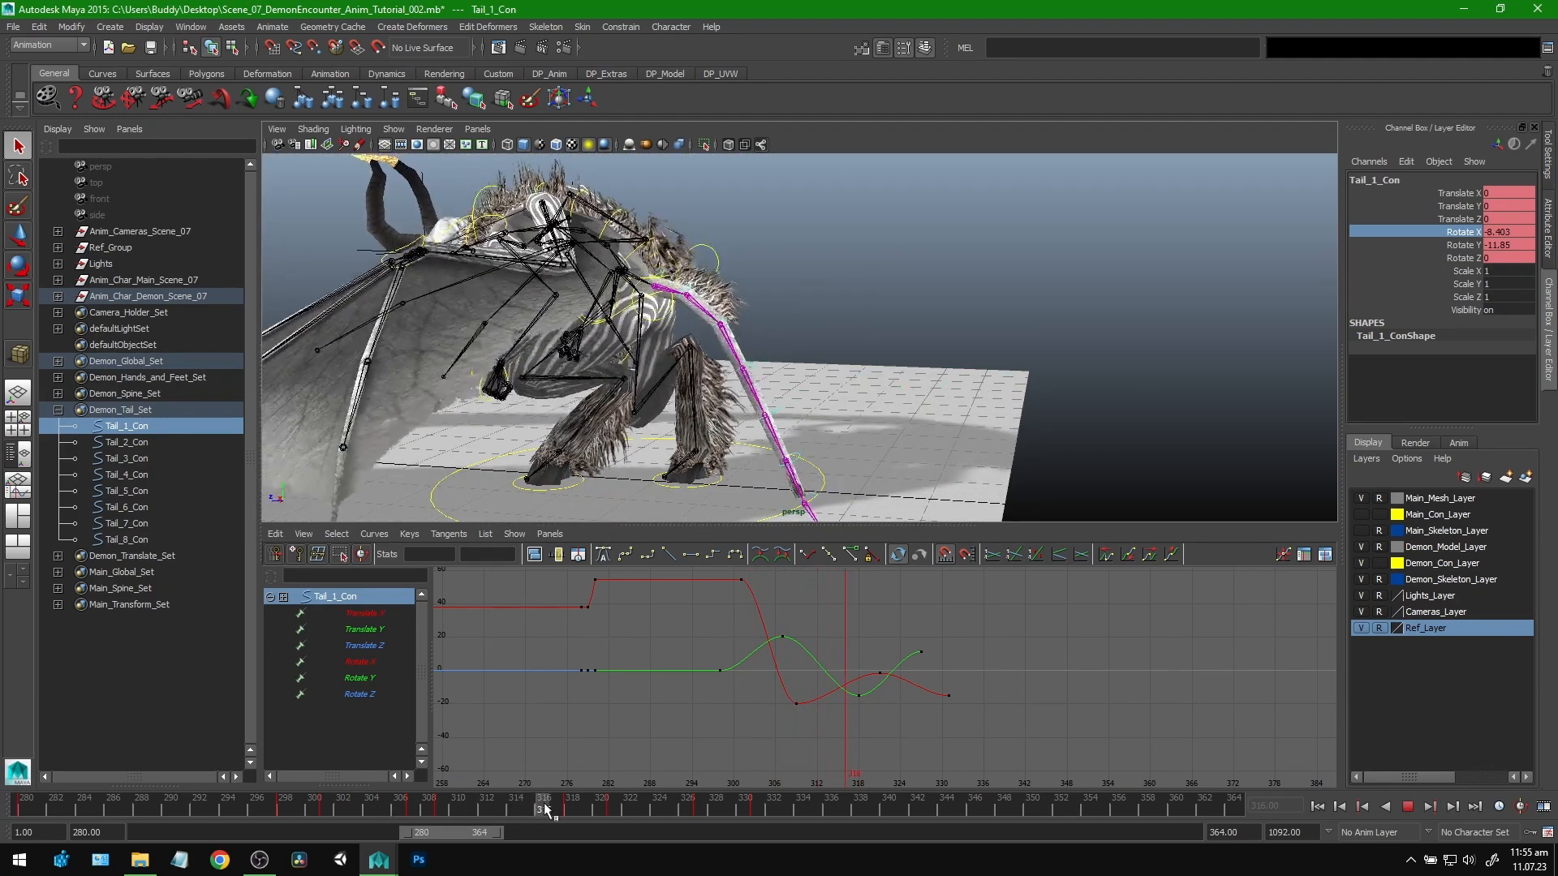
pyautogui.moveTo(678, 807); pyautogui.dragTo(757, 809)
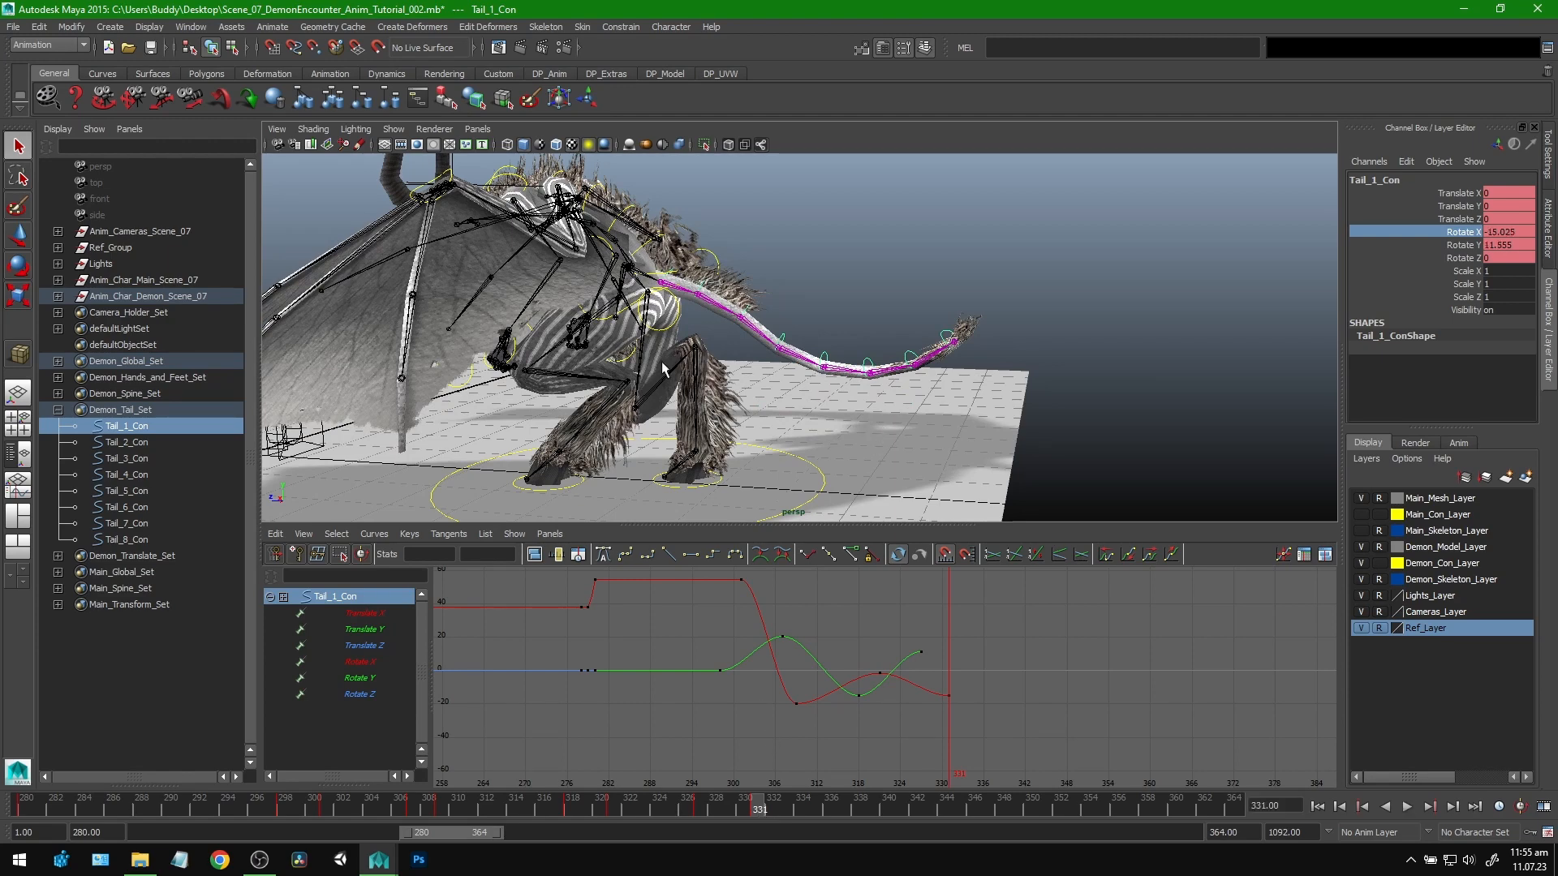
pyautogui.keyDown('alt'); pyautogui.moveTo(662, 362); pyautogui.dragTo(662, 368); pyautogui.keyUp('alt')
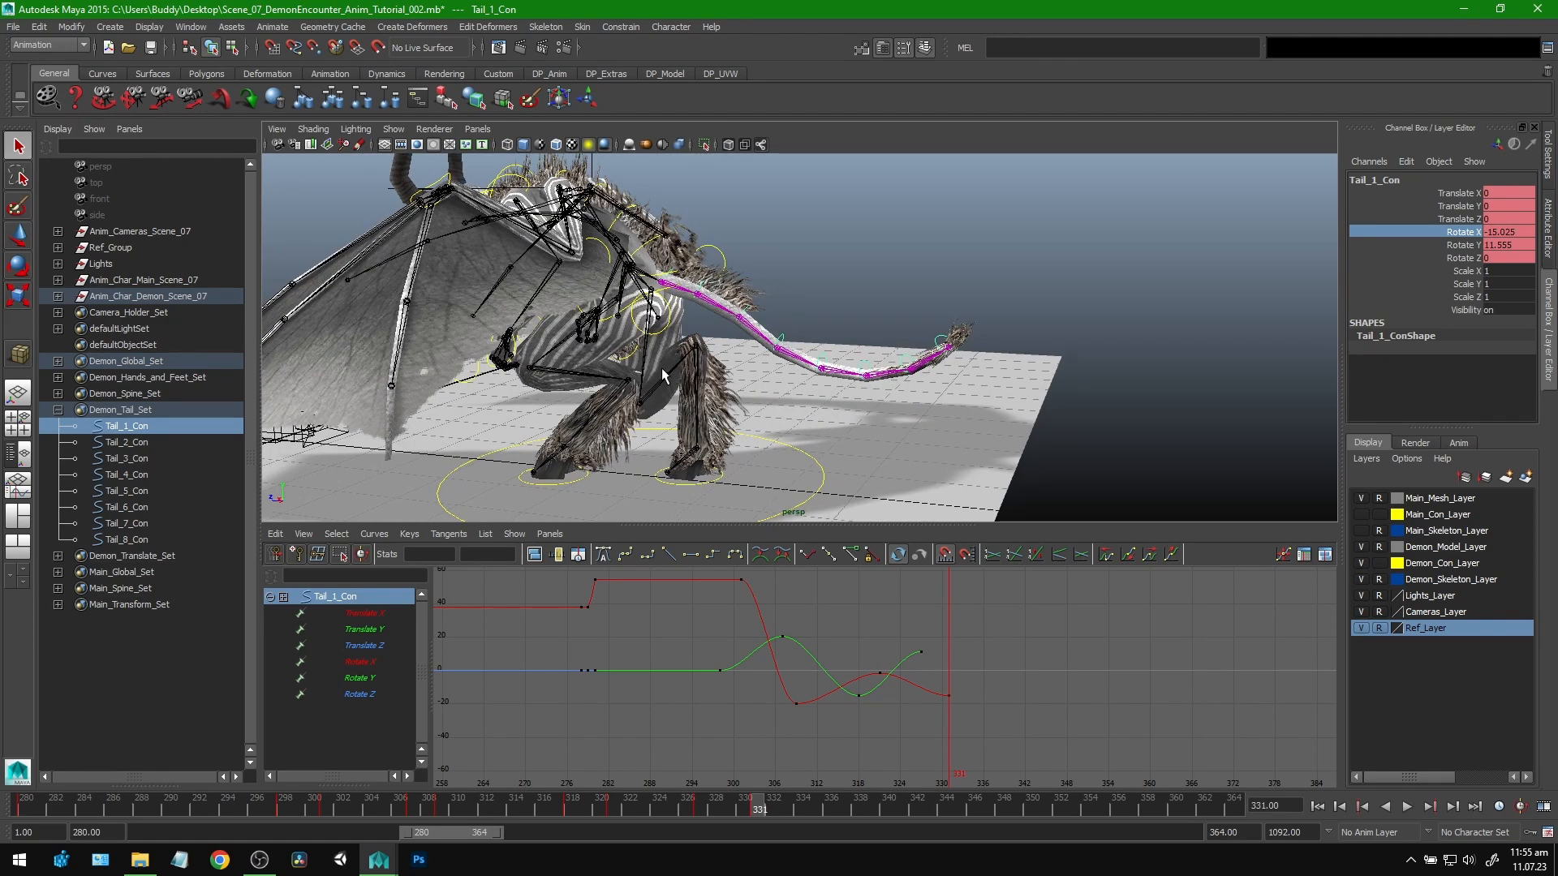